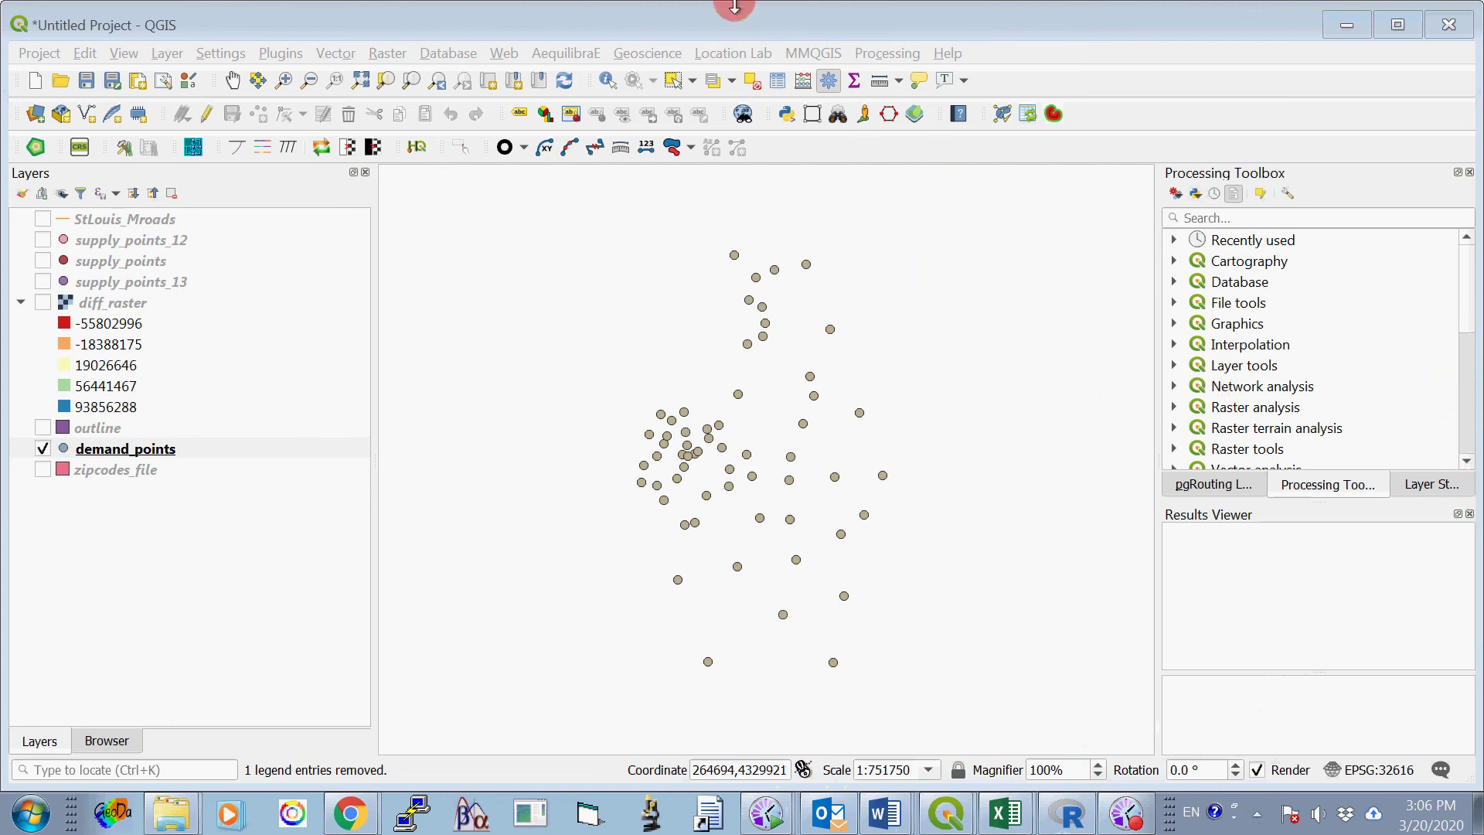
# Add supply_mkt_share_value12.csv from the class folder as a delimited text layer without geometry.
pyautogui.click(168, 54)
pyautogui.click(222, 131)
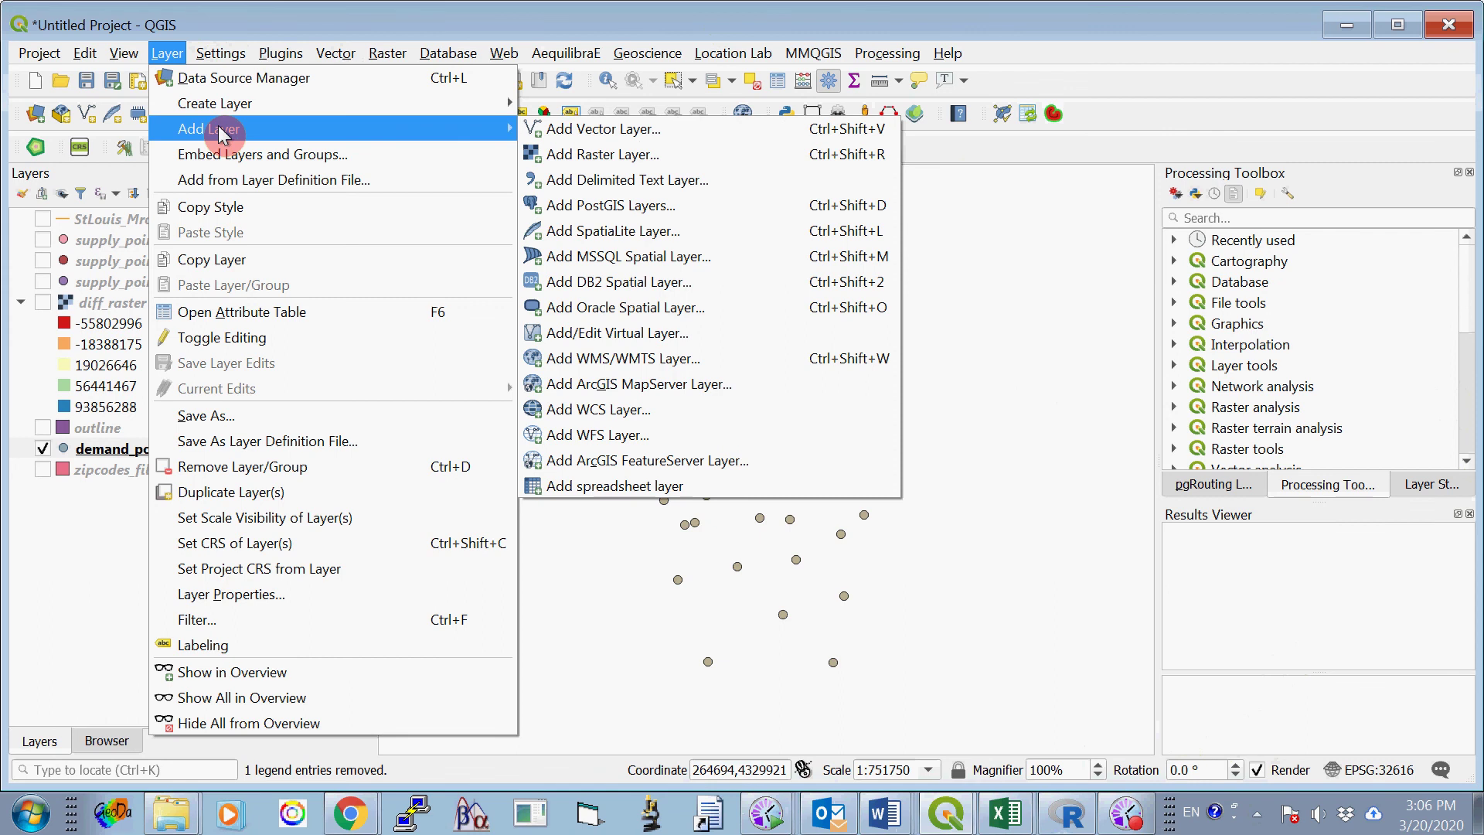
pyautogui.click(598, 182)
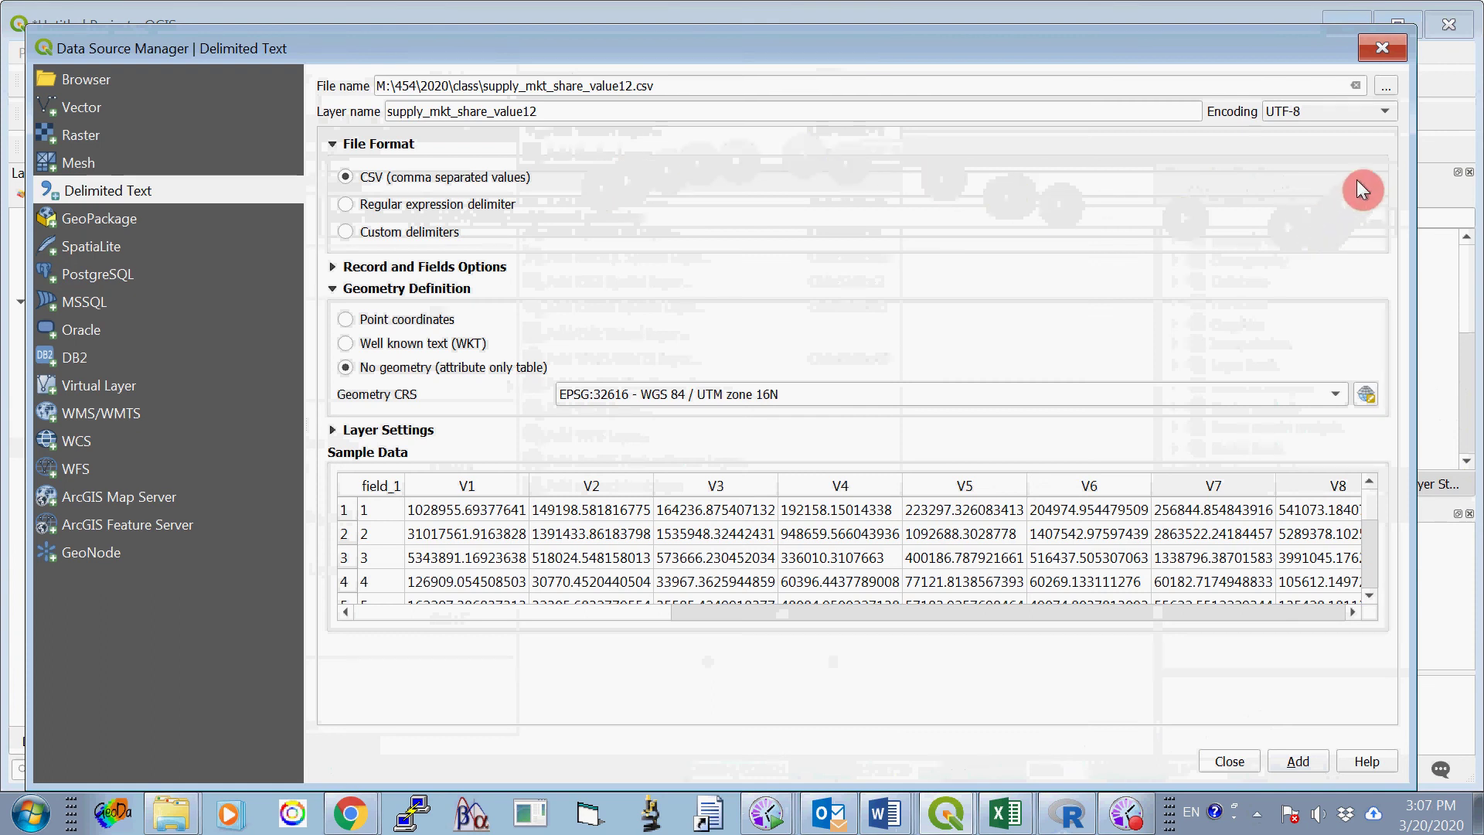
pyautogui.click(1389, 91)
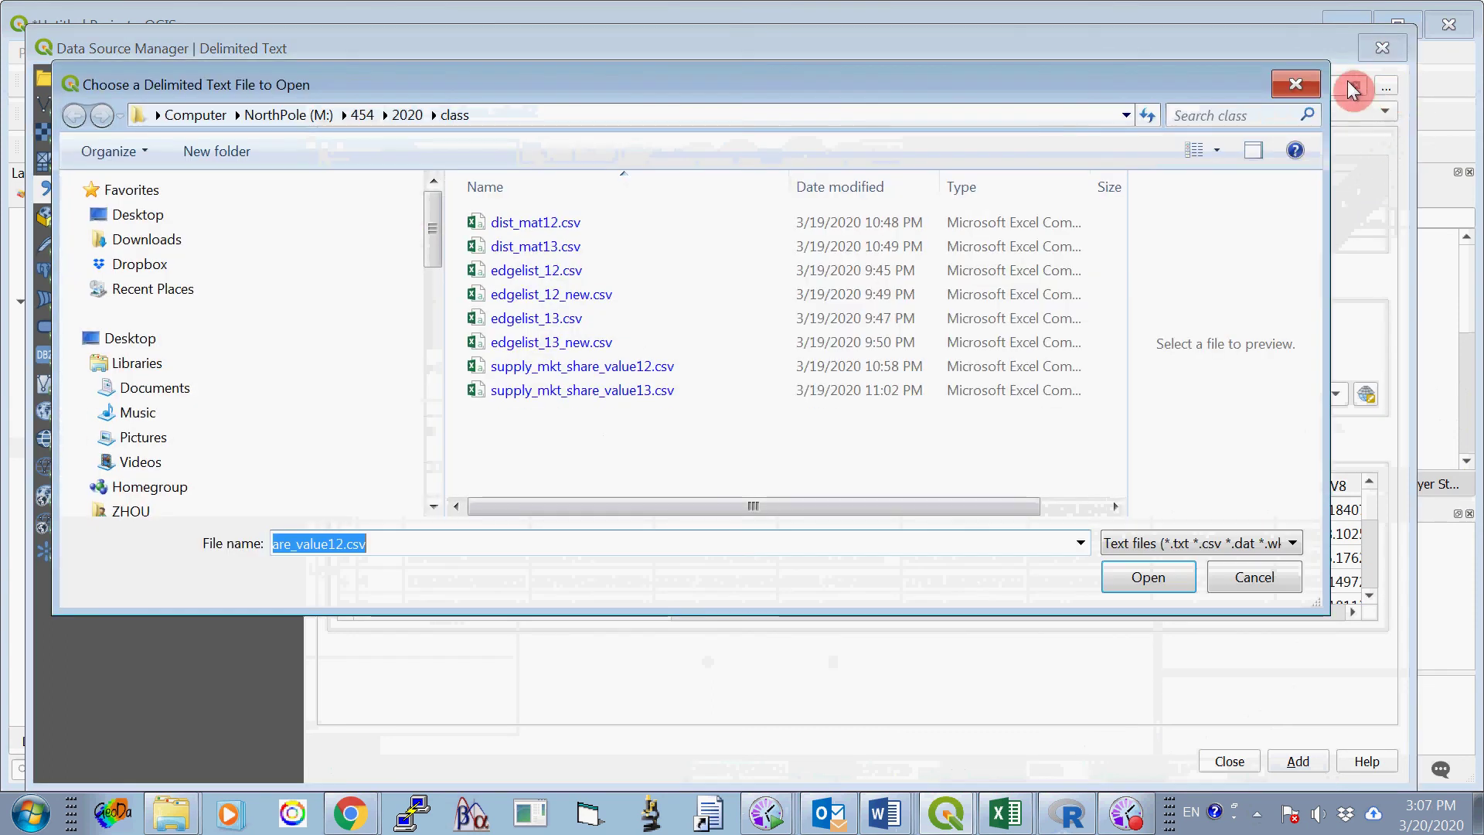
pyautogui.click(561, 370)
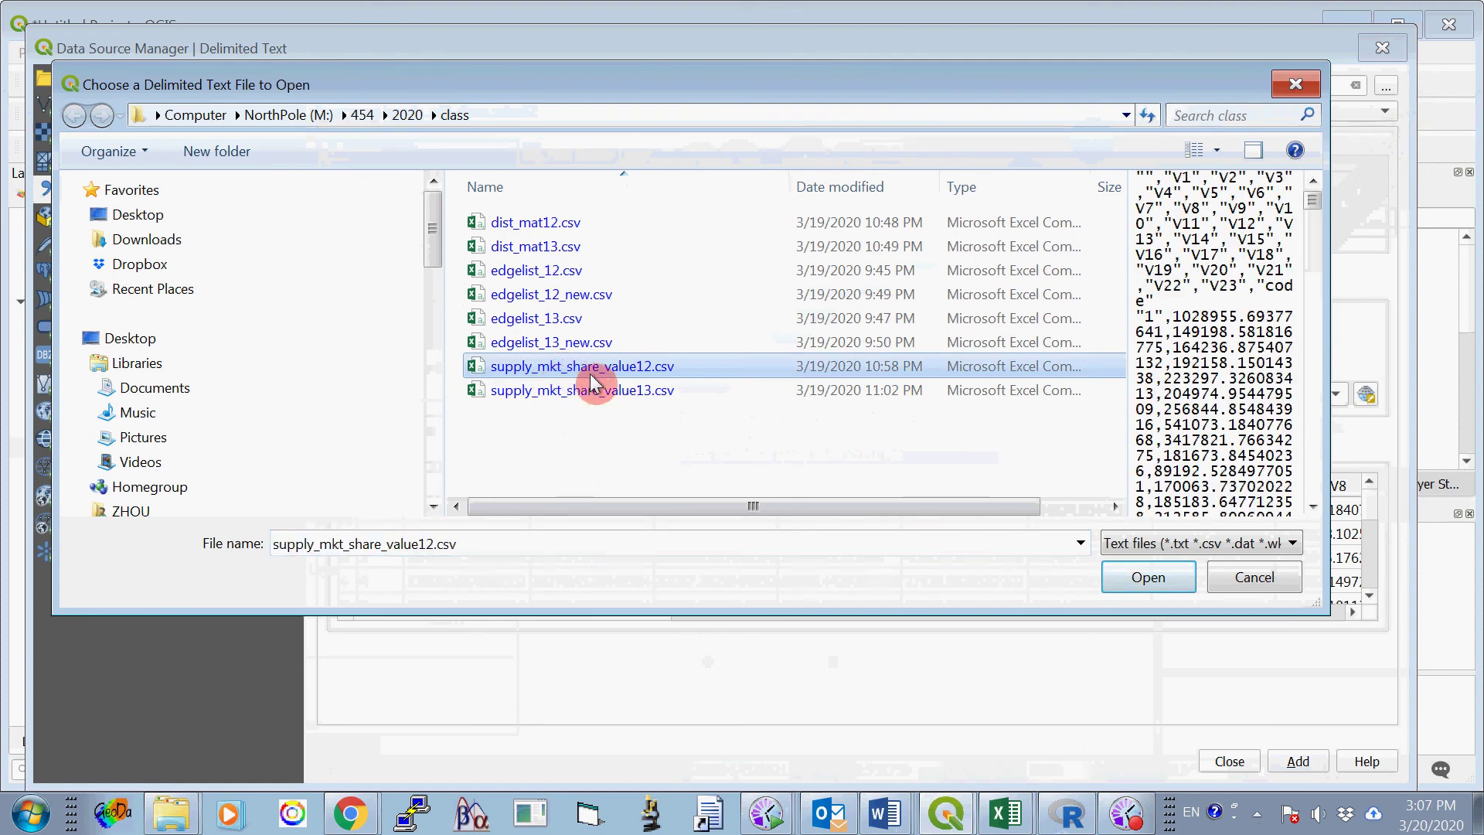
pyautogui.click(1147, 581)
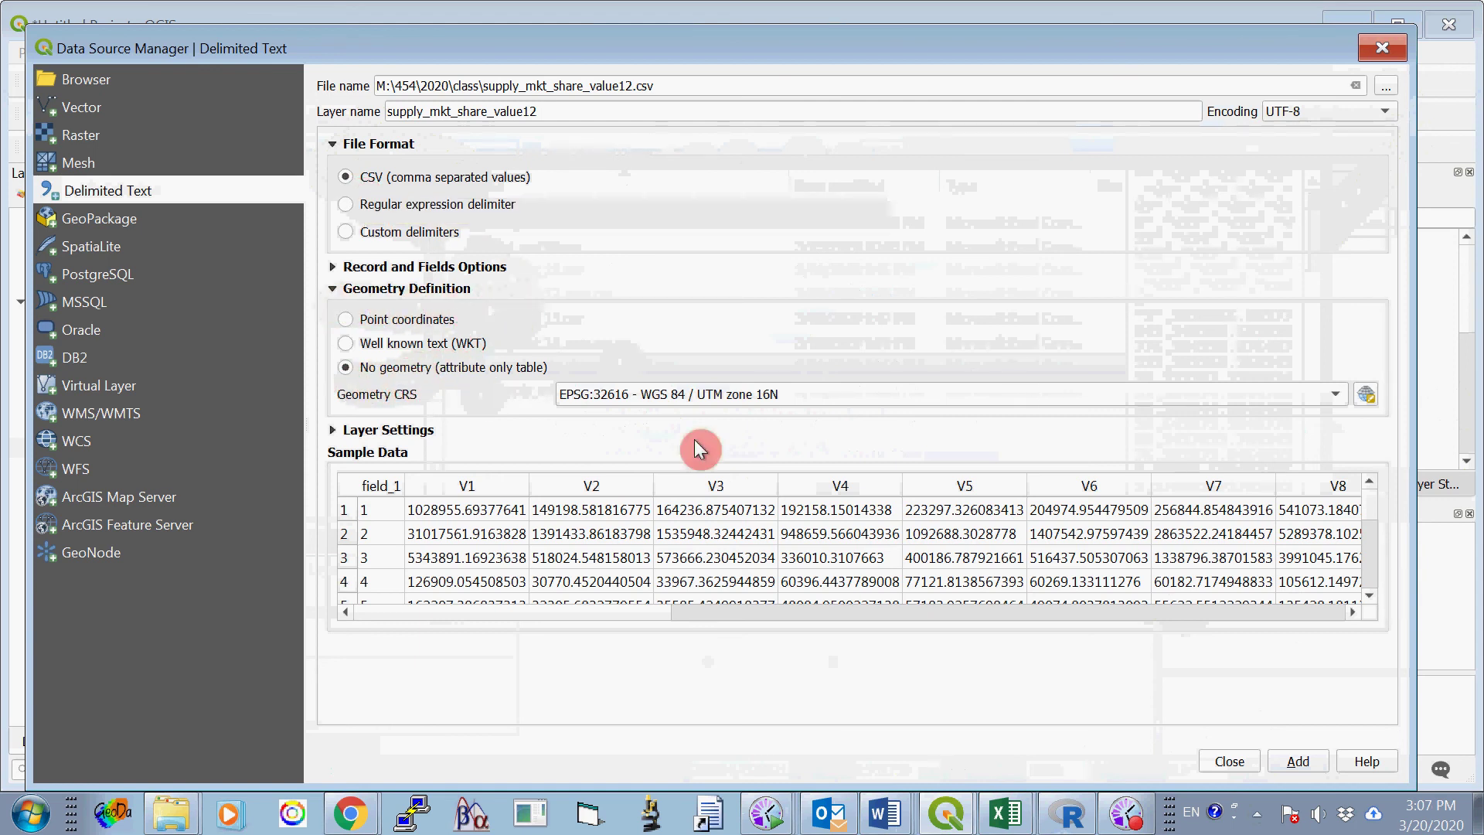
pyautogui.click(1297, 763)
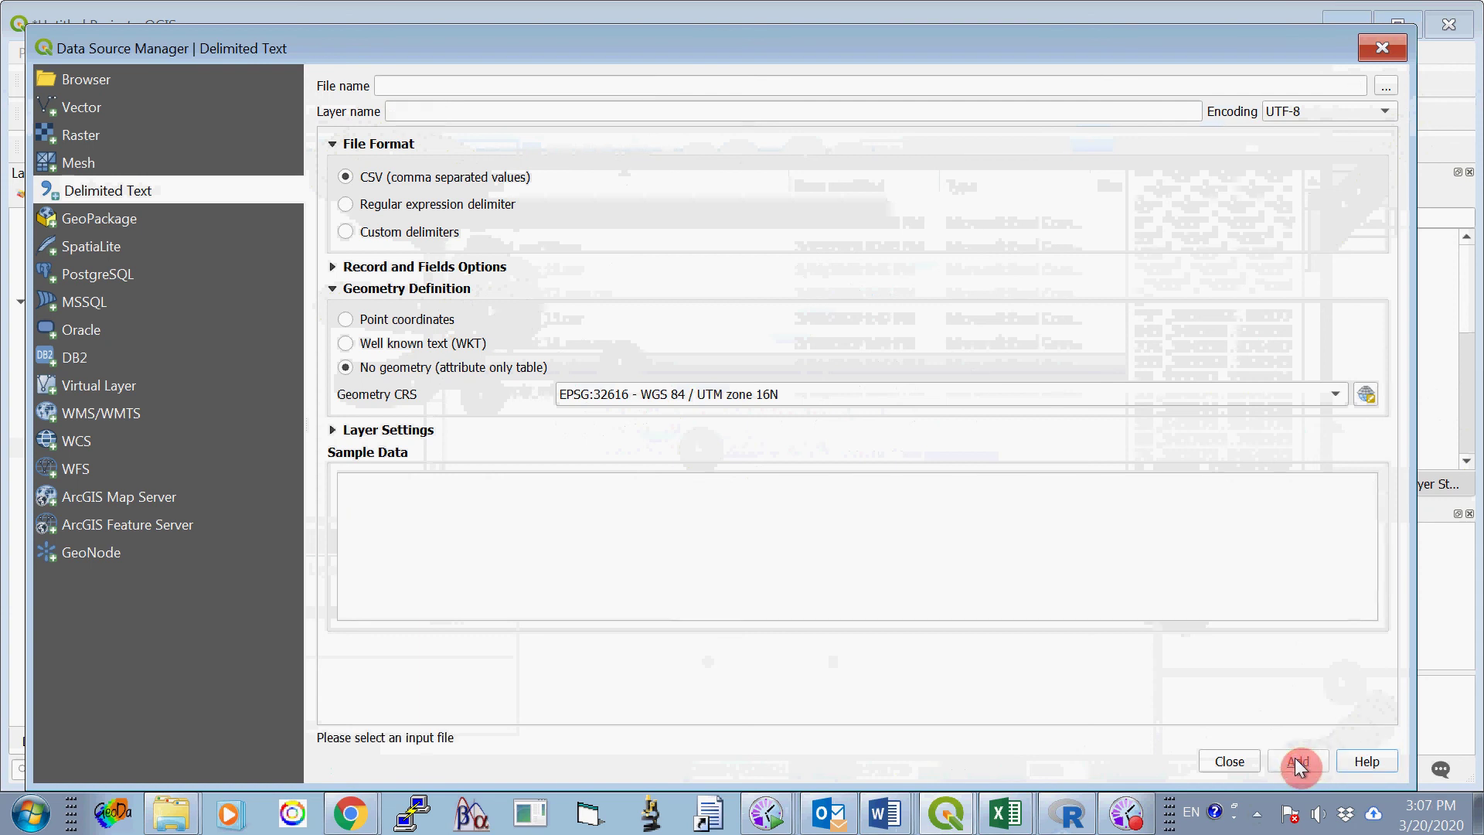
# Add supply_mkt_share_value13.csv as another attribute-only delimited text layer and close the data source dialog.
pyautogui.click(1386, 86)
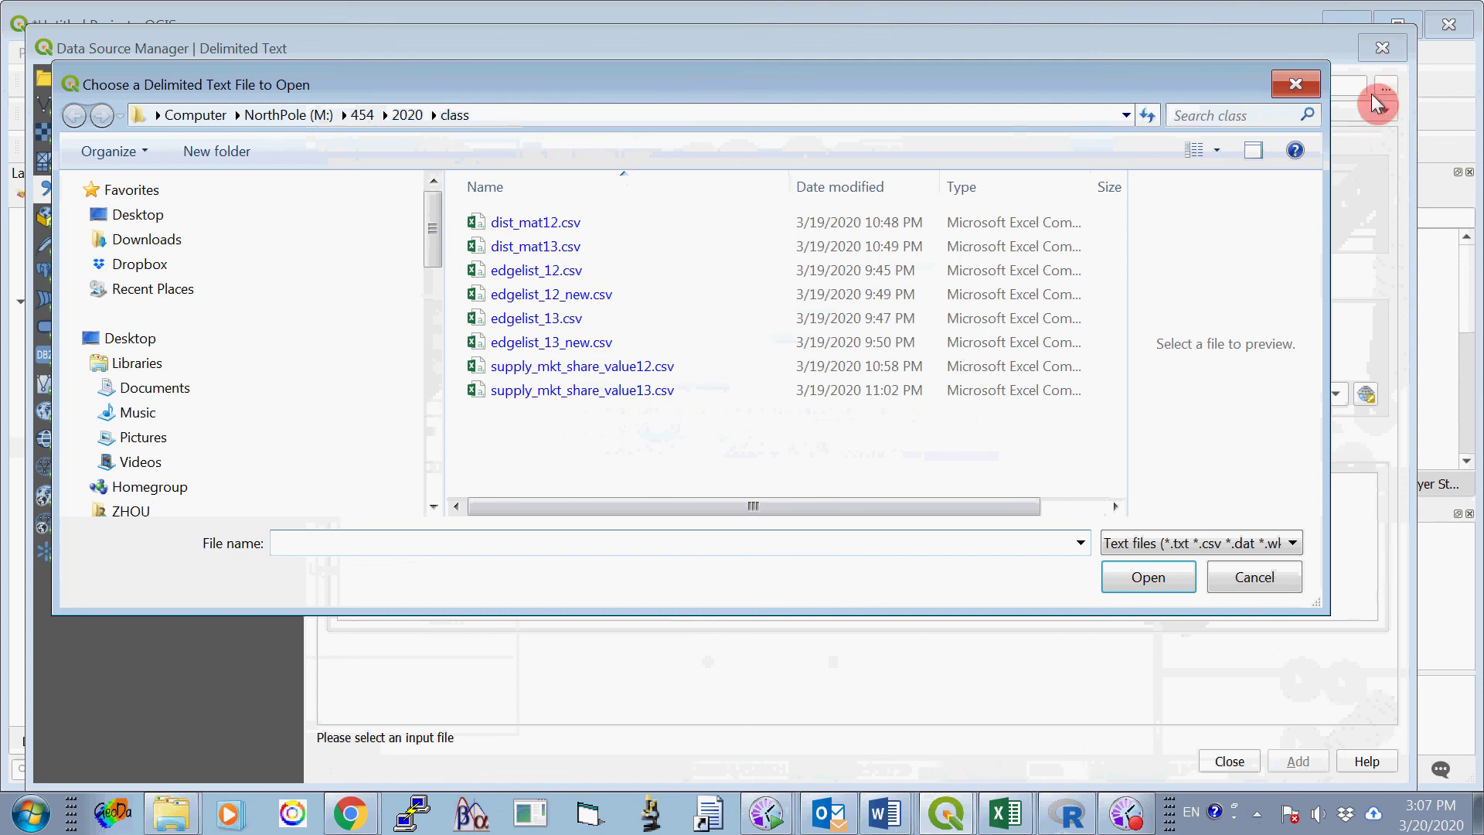
pyautogui.click(606, 391)
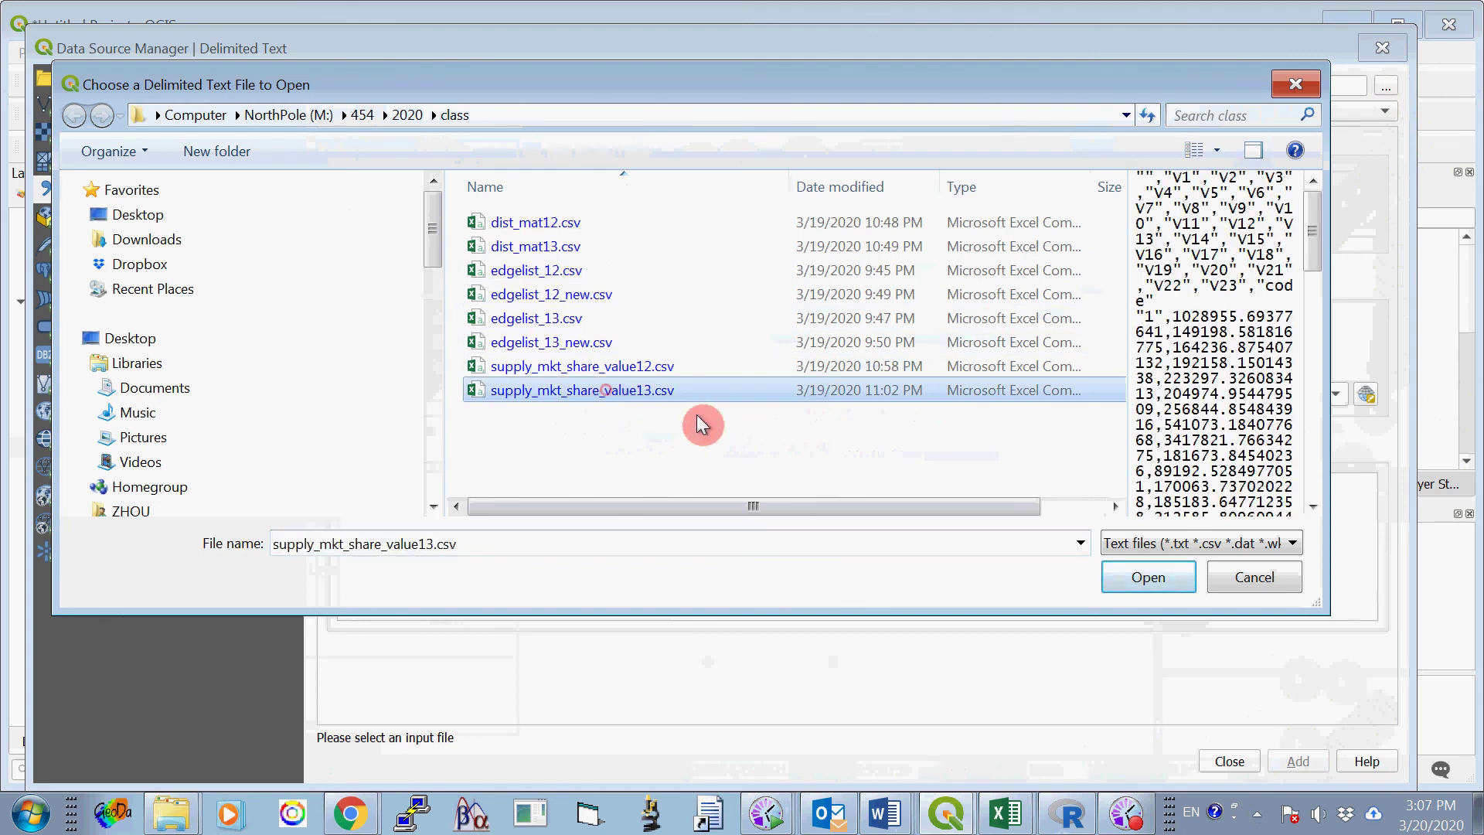
pyautogui.click(1132, 580)
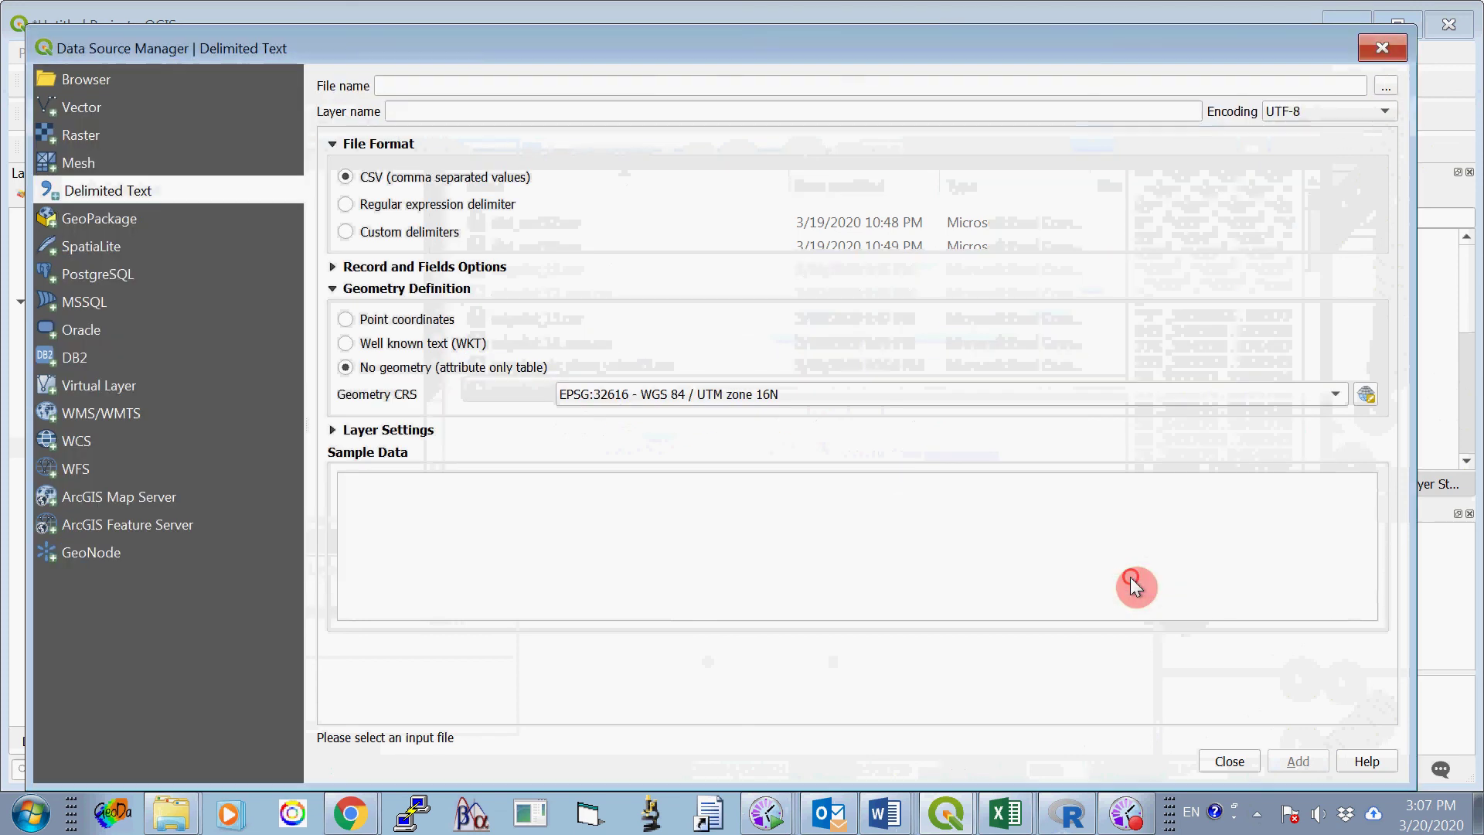
pyautogui.click(1298, 760)
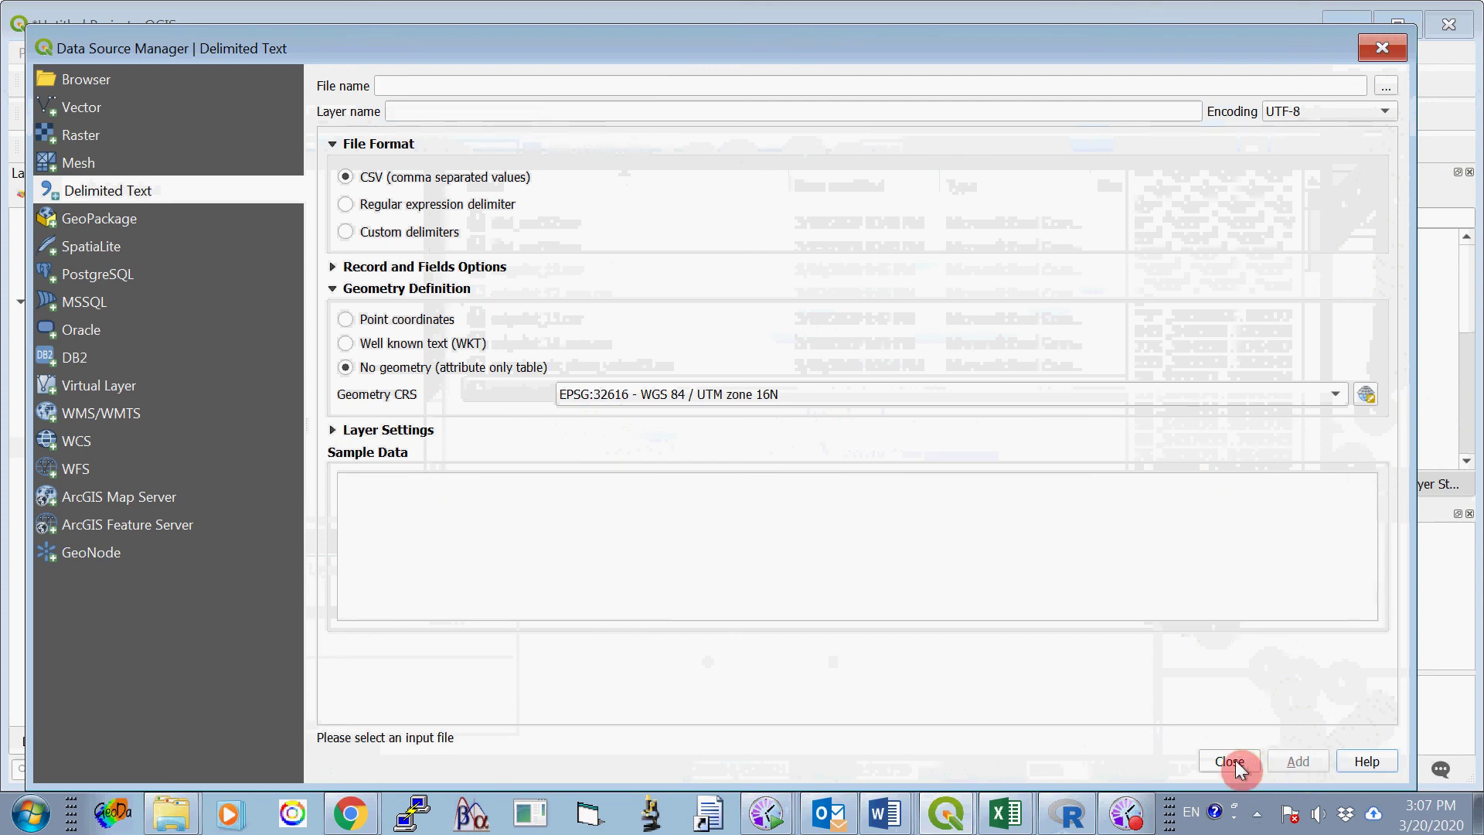
pyautogui.click(1230, 760)
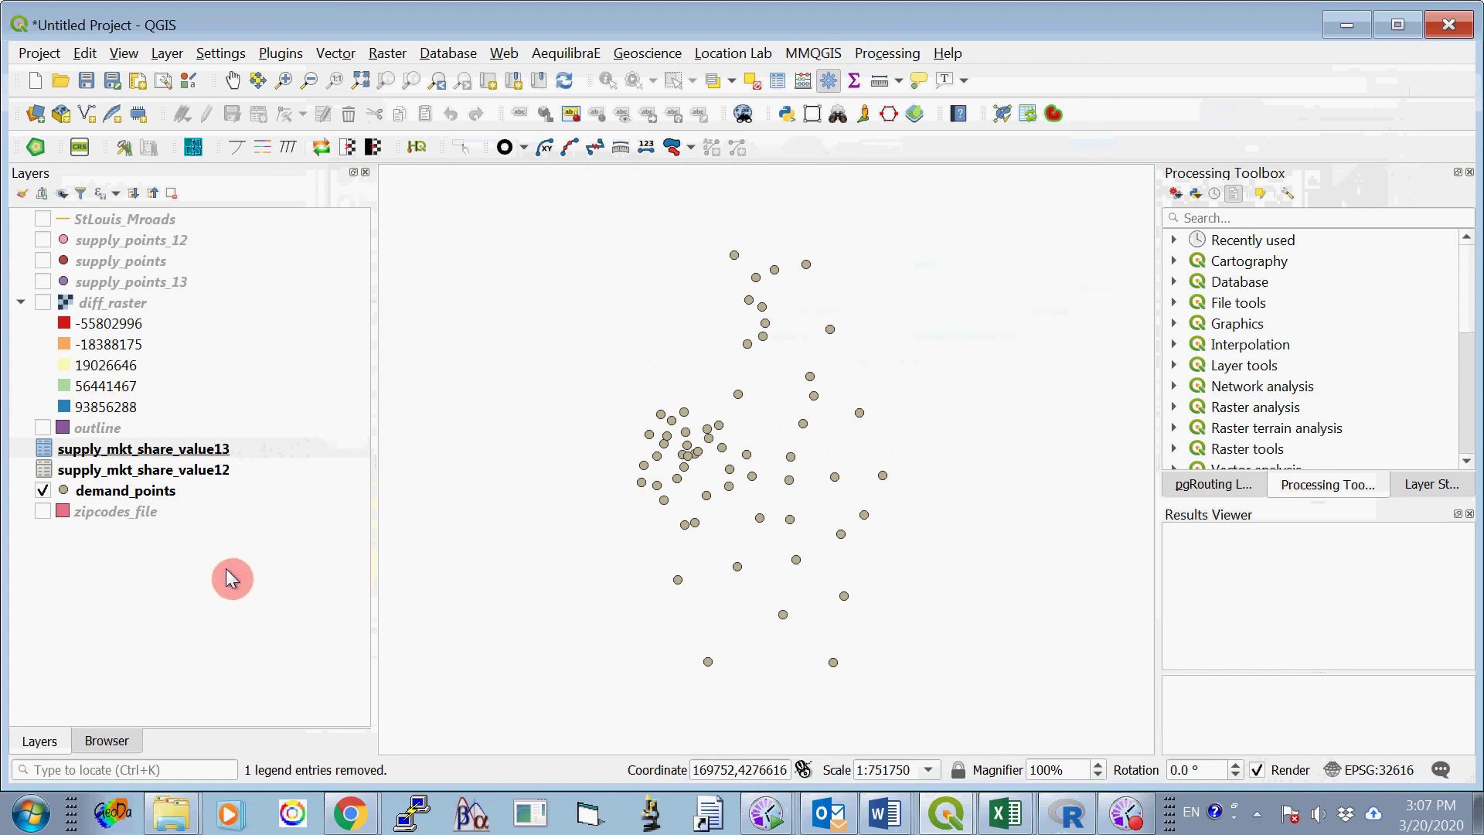
# Duplicate the demand_points layer, hiding the original and showing the copy instead.
pyautogui.click(160, 501)
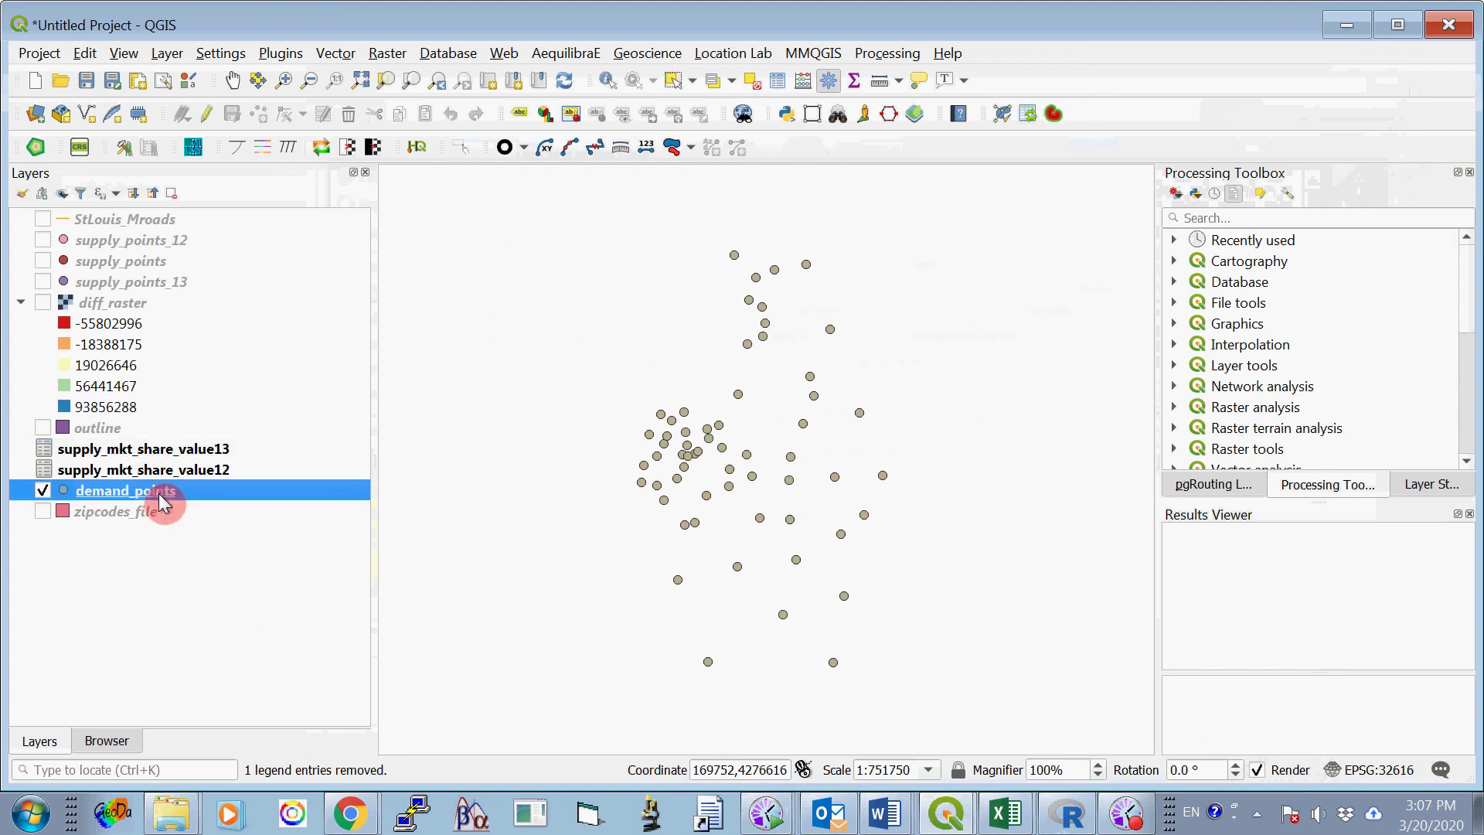
pyautogui.rightClick(169, 500)
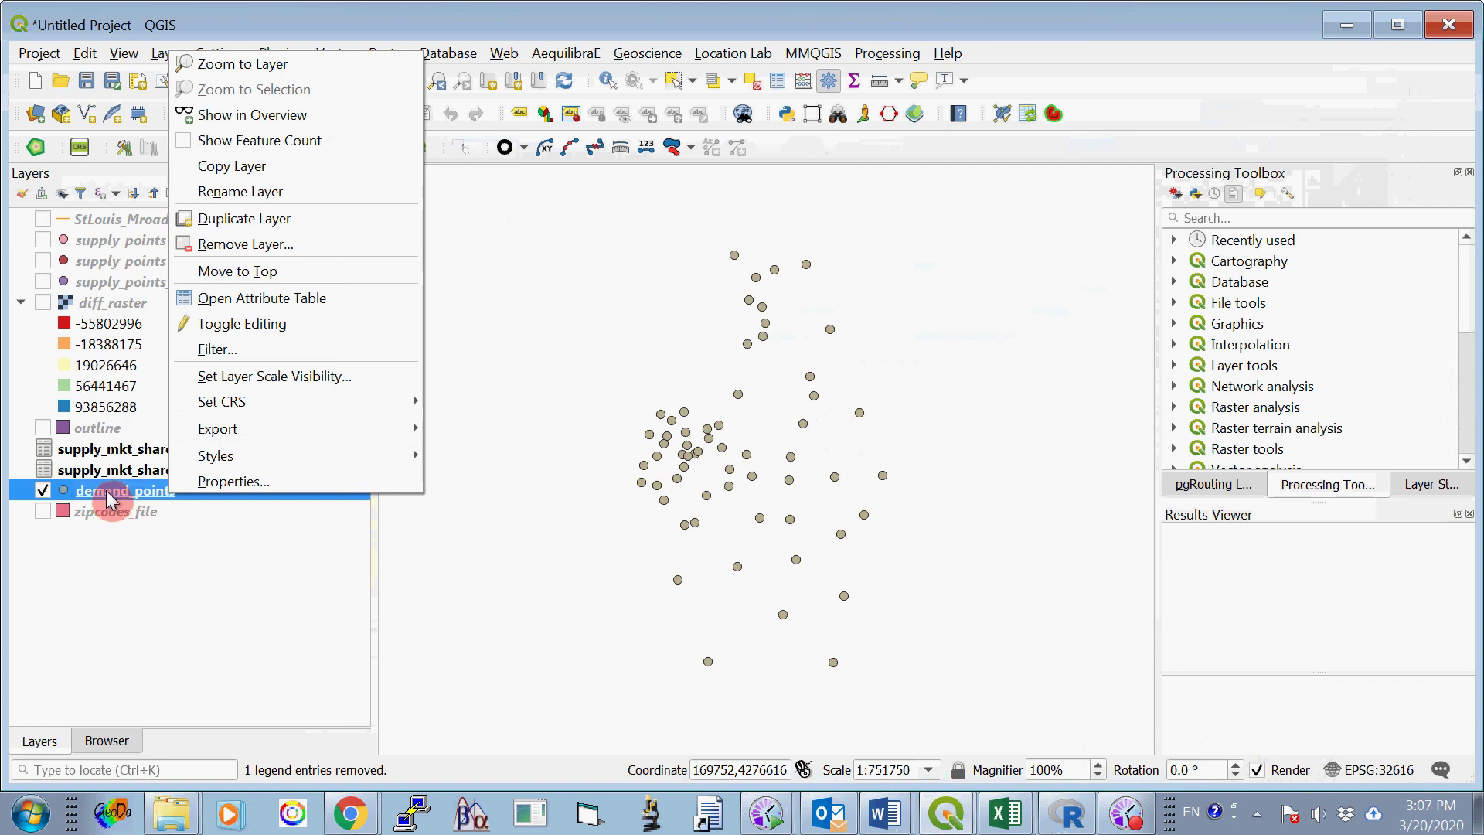
pyautogui.click(275, 220)
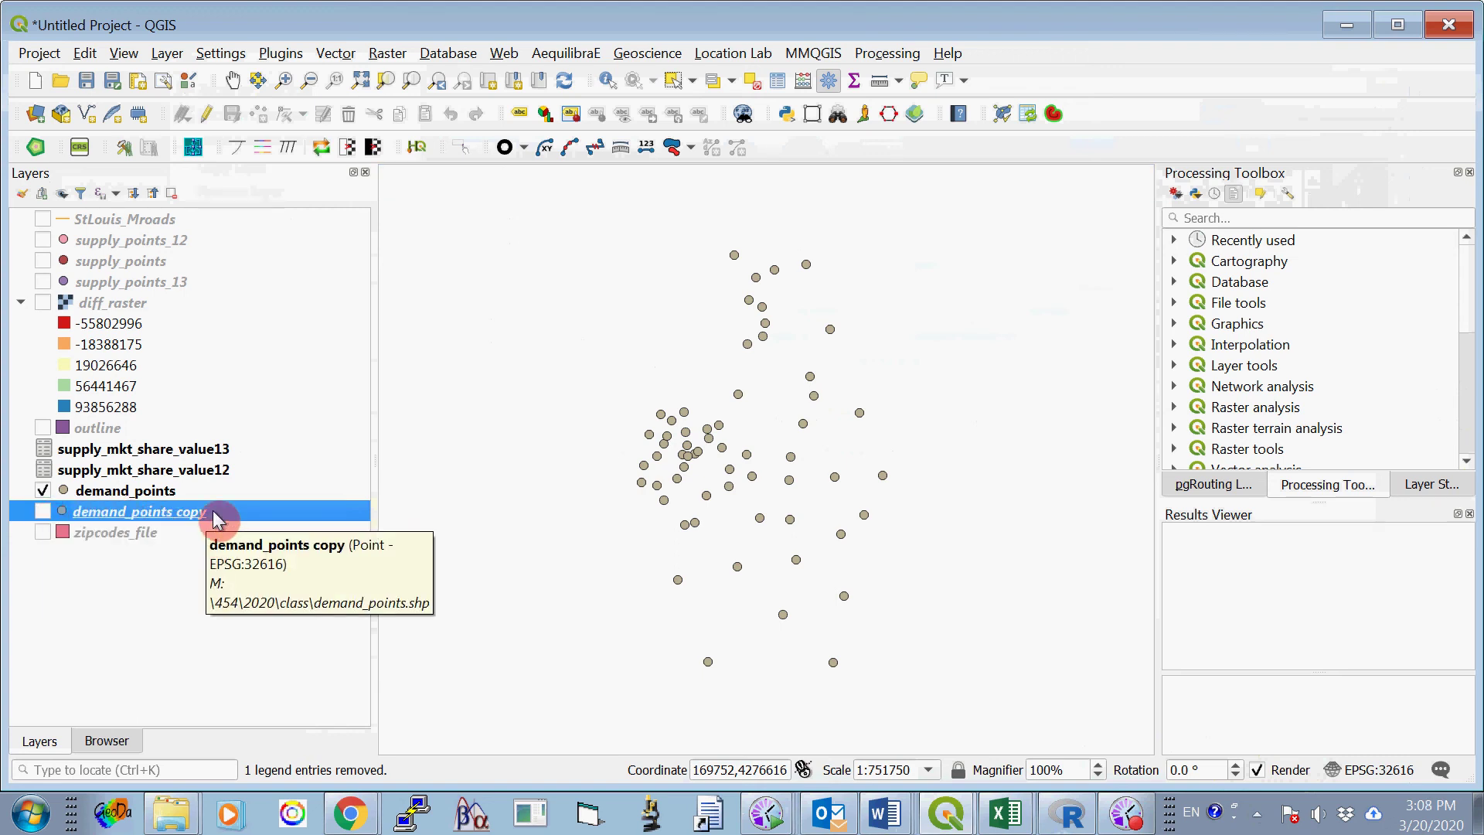
pyautogui.click(42, 490)
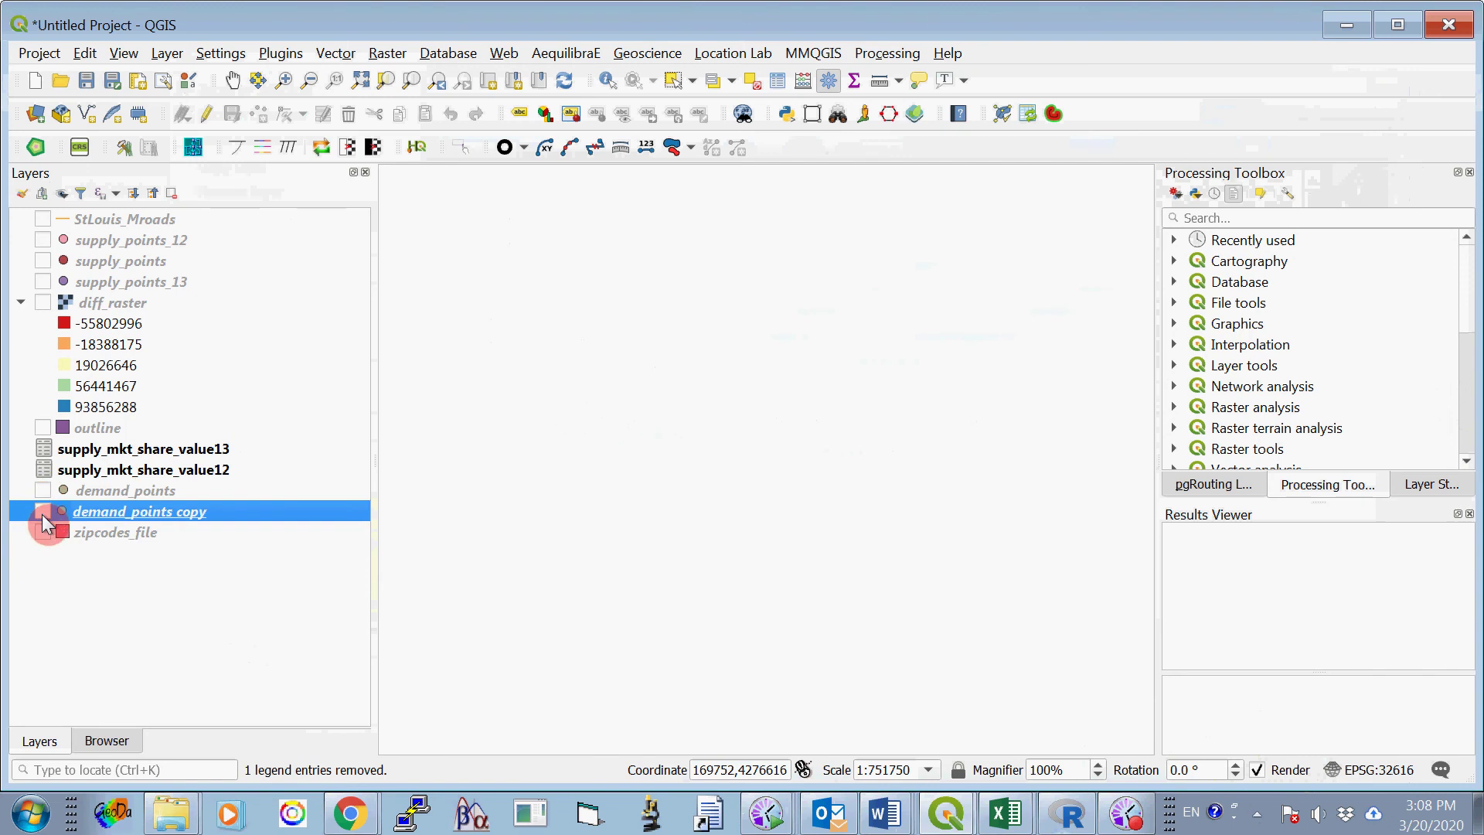
pyautogui.click(43, 511)
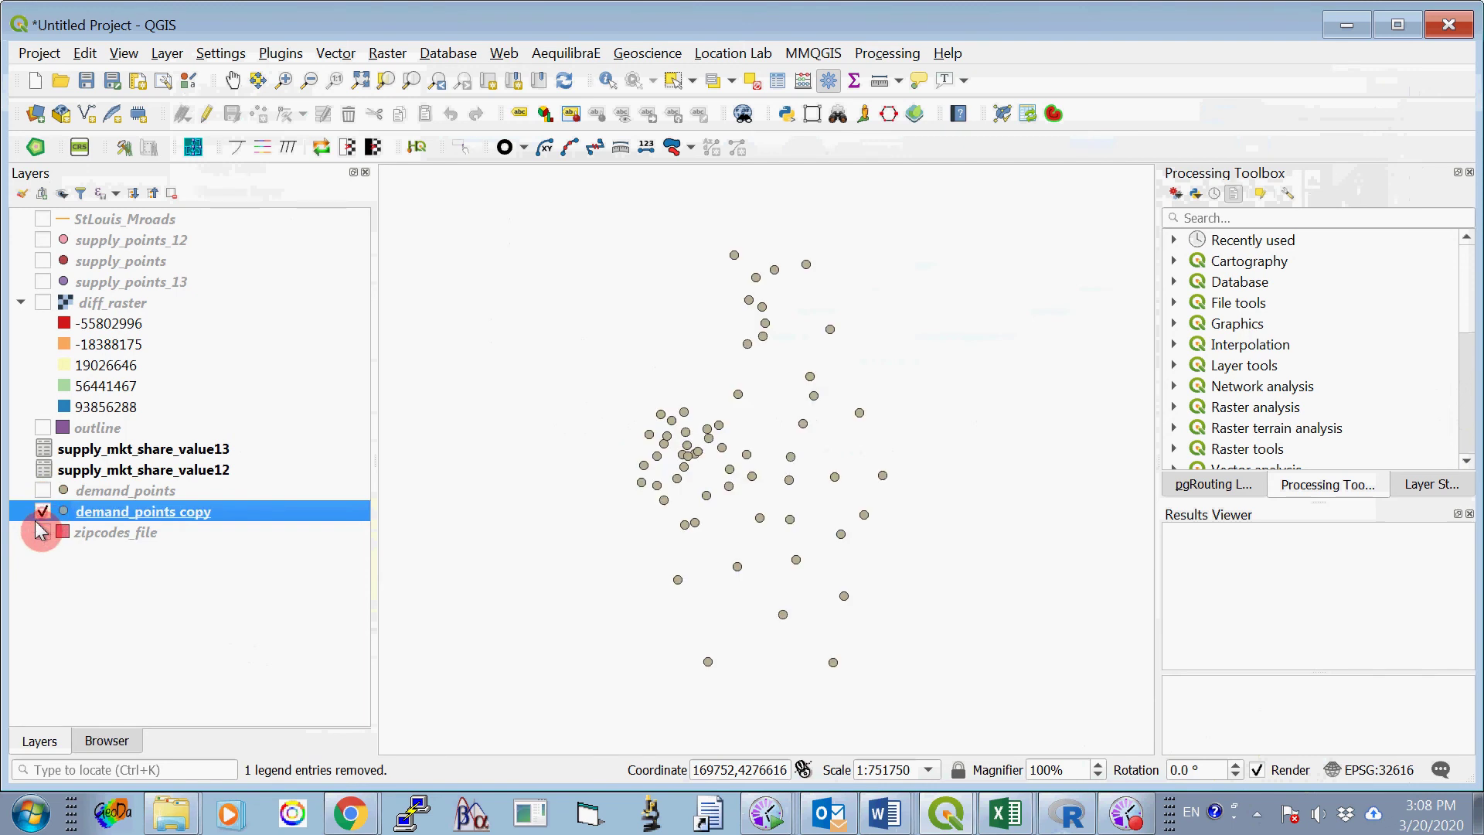
# Rename the duplicated demand_points layer to "demand_points 12".
pyautogui.rightClick(222, 518)
pyautogui.click(205, 516)
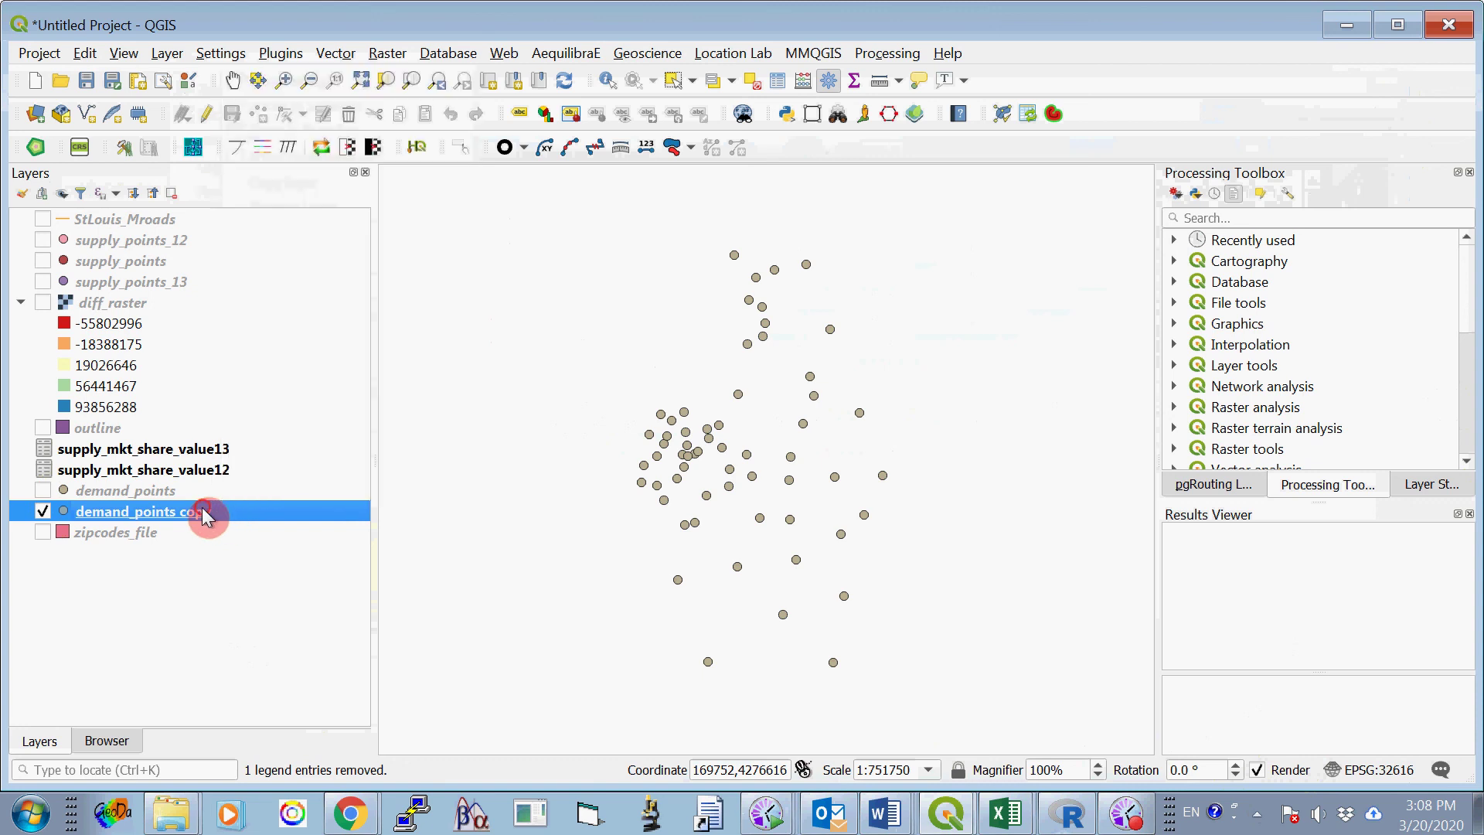
pyautogui.rightClick(204, 516)
pyautogui.click(280, 478)
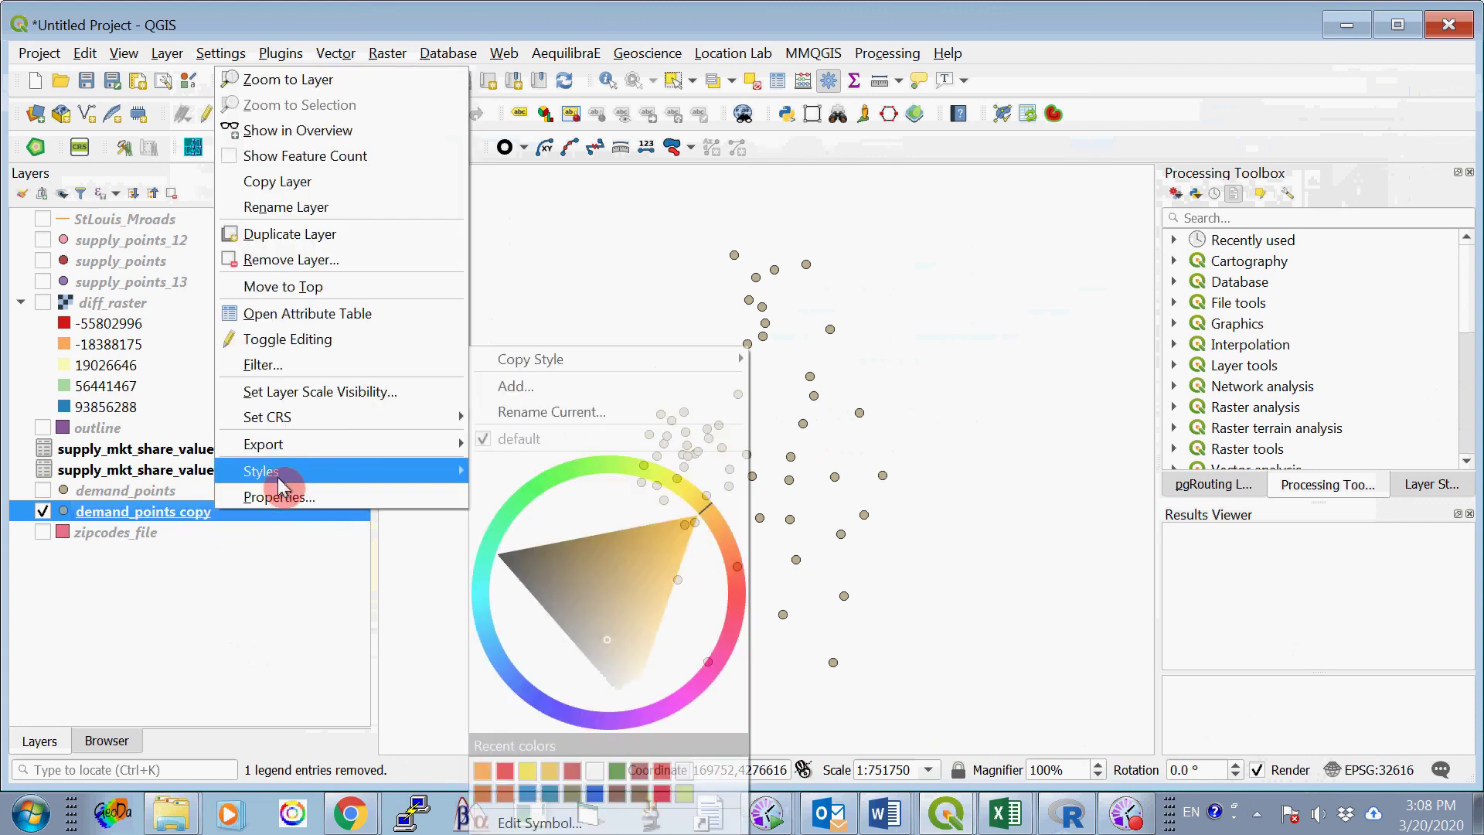
pyautogui.click(320, 217)
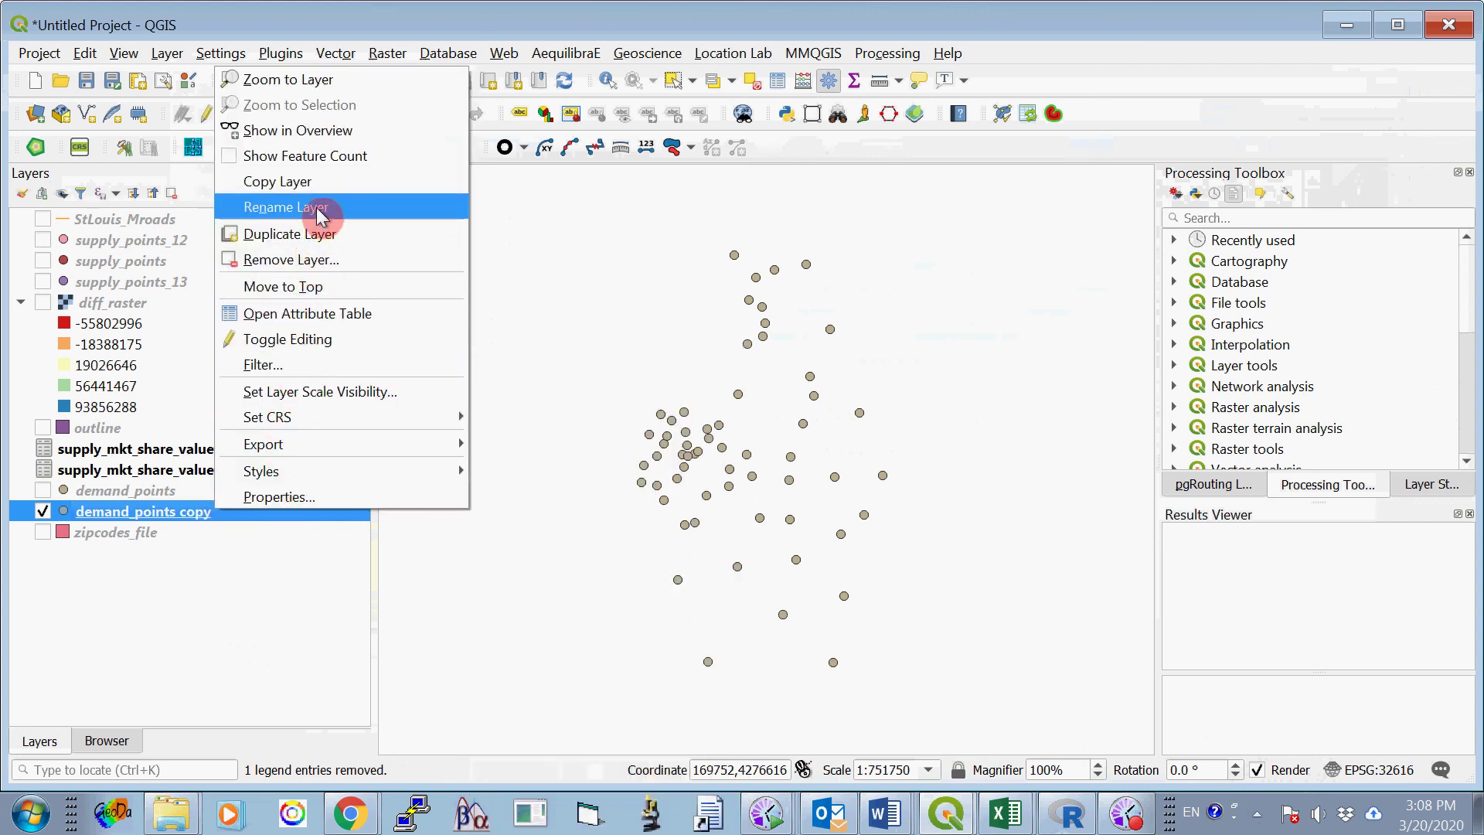
pyautogui.click(193, 512)
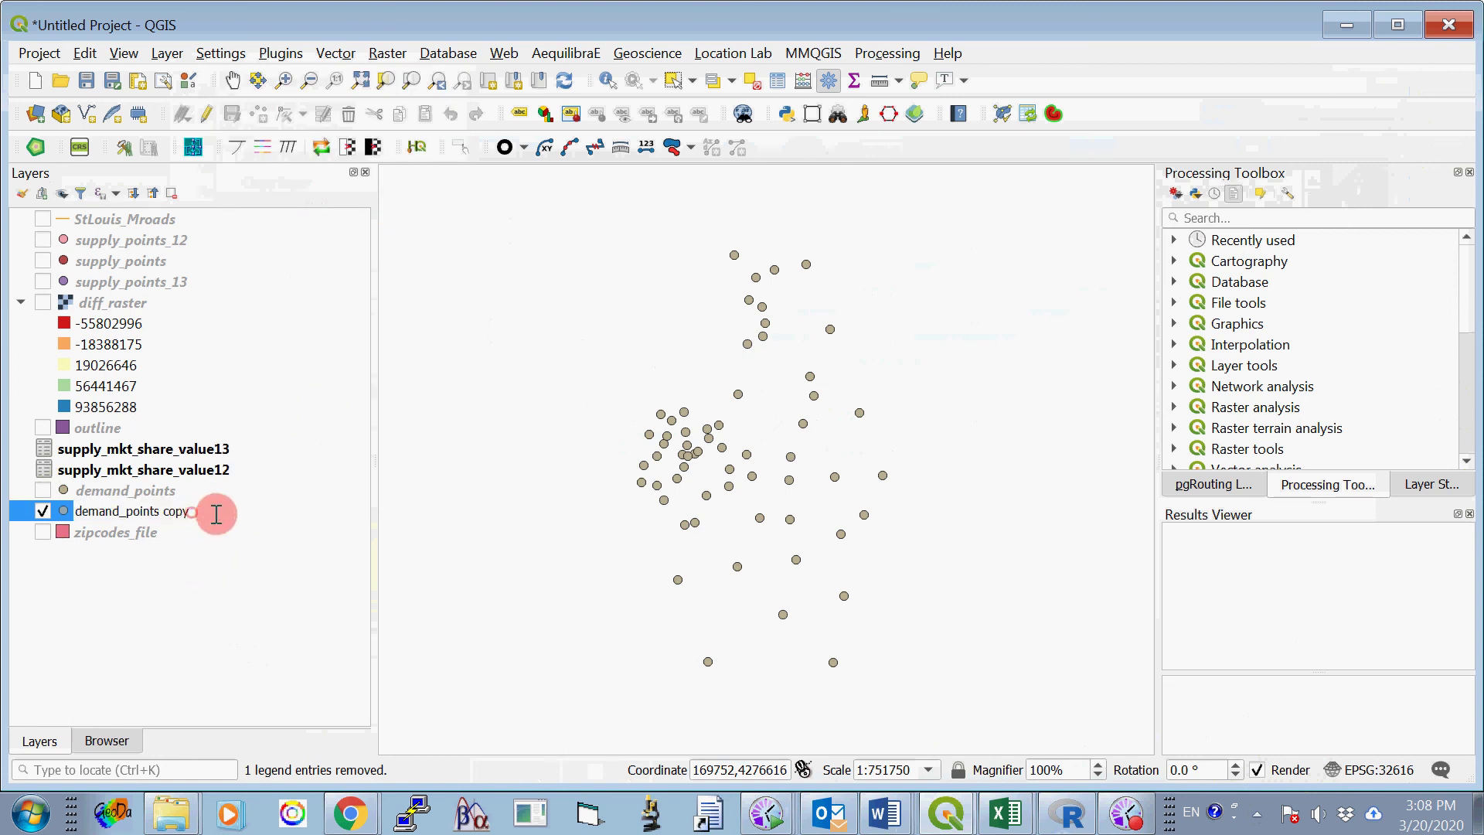
pyautogui.press('BackSpace')
pyautogui.press('BackSpace')
pyautogui.press('BackSpace')
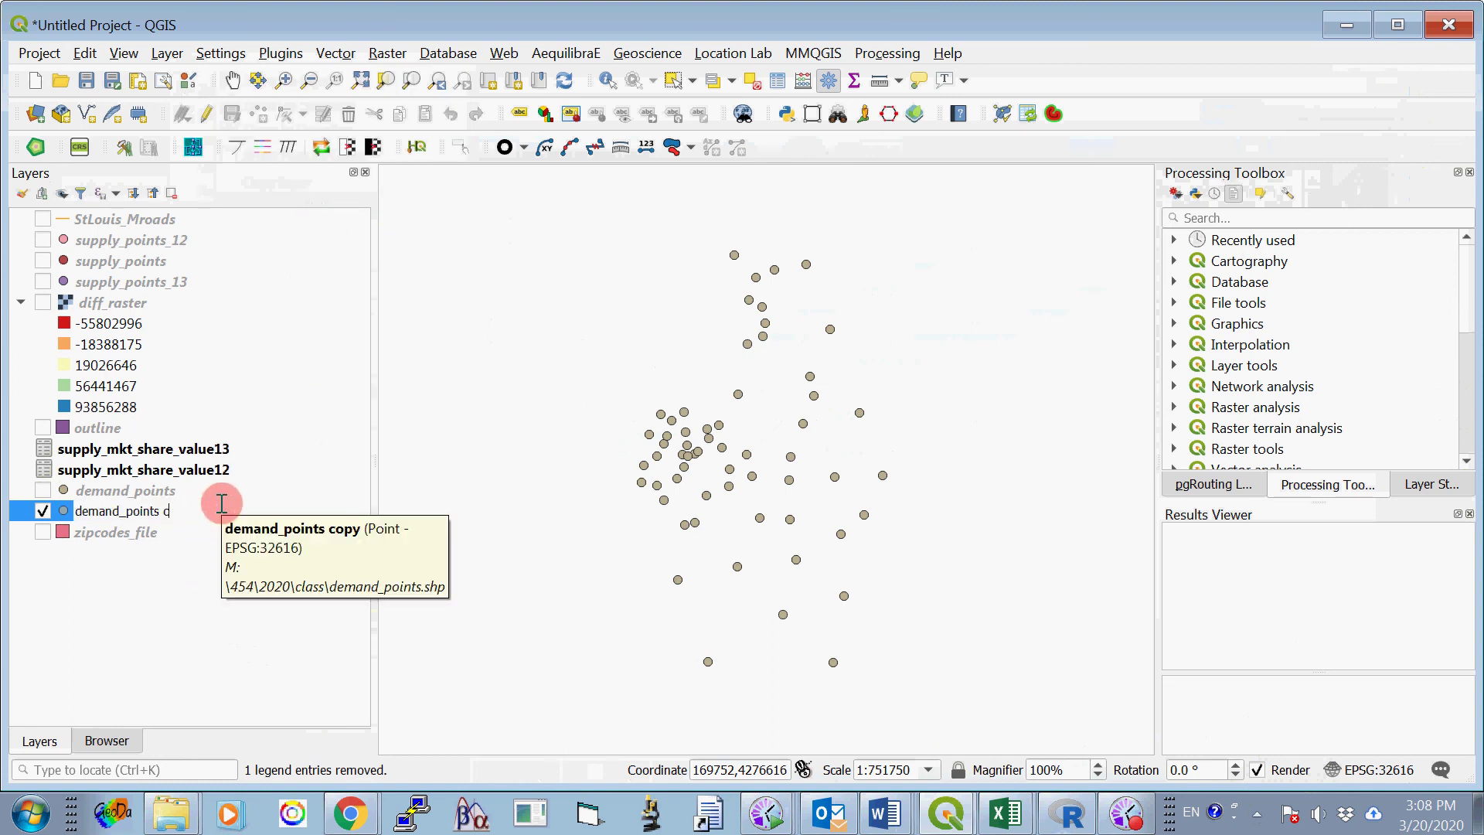
pyautogui.press('BackSpace')
pyautogui.write('12')
pyautogui.press('Return')
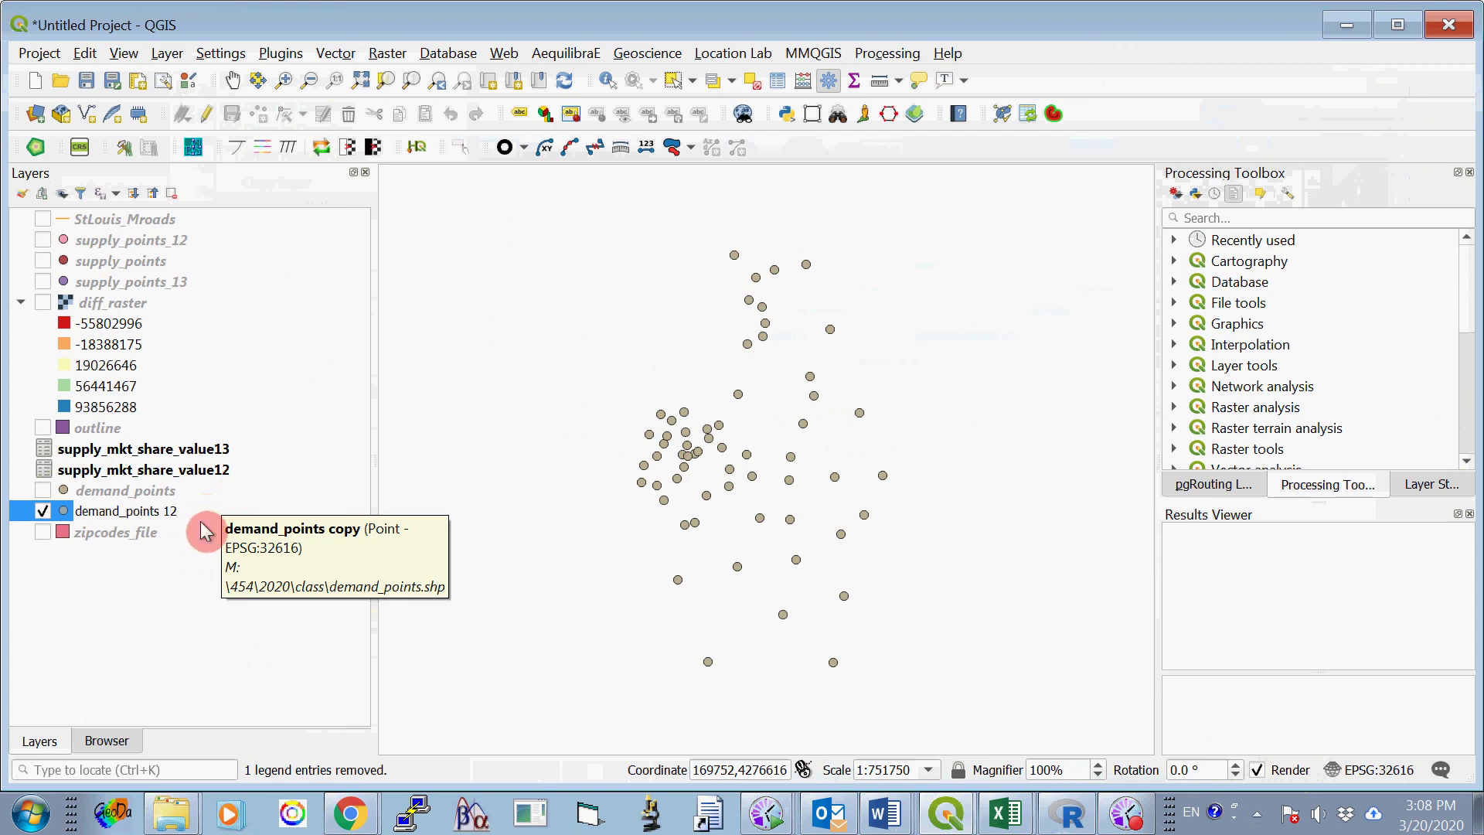
pyautogui.click(173, 595)
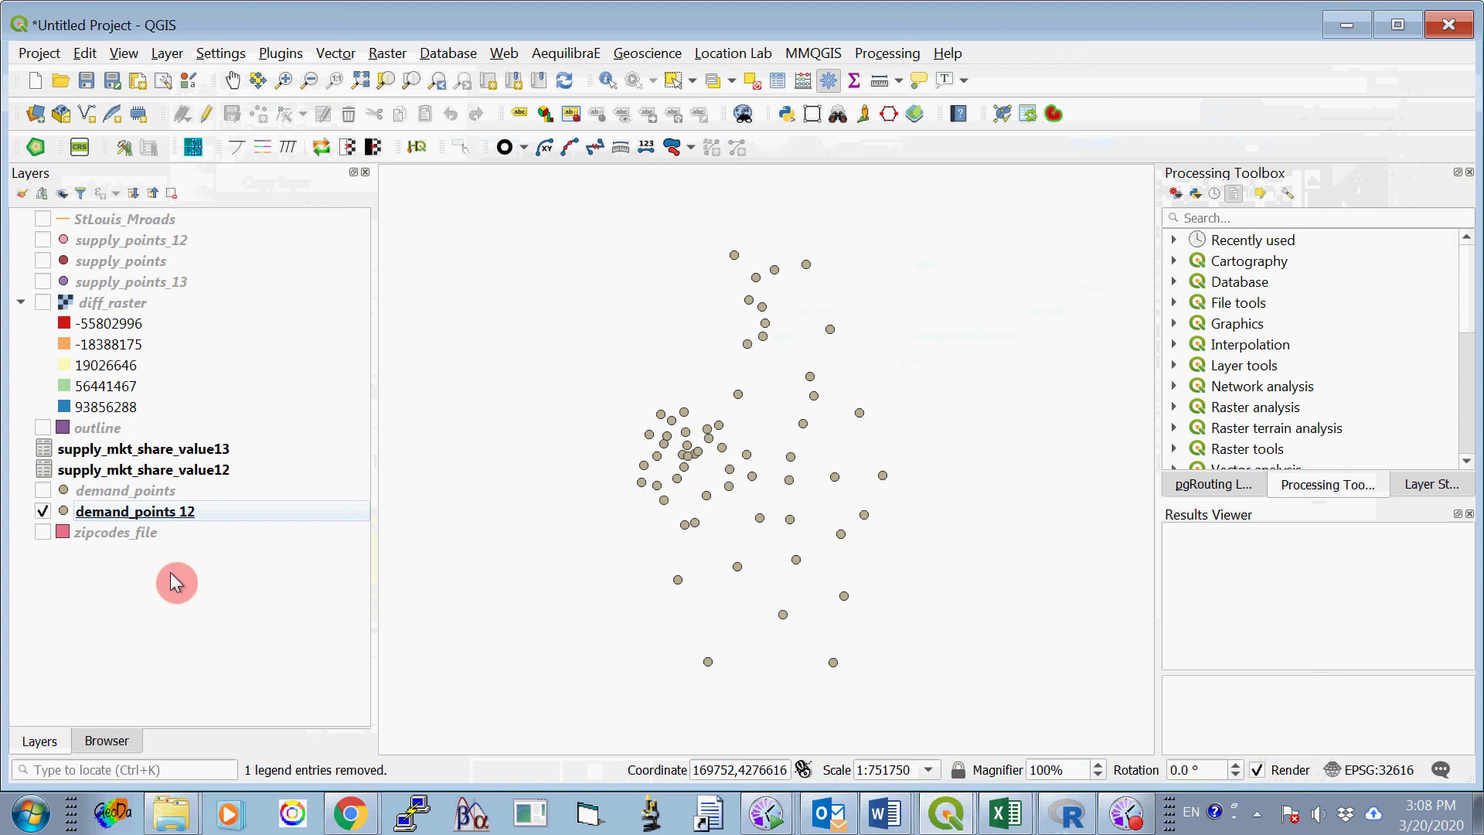
# Start a new vector join in the properties of demand_points 12, with supply_mkt_share_value12 as the join layer.
pyautogui.click(178, 515)
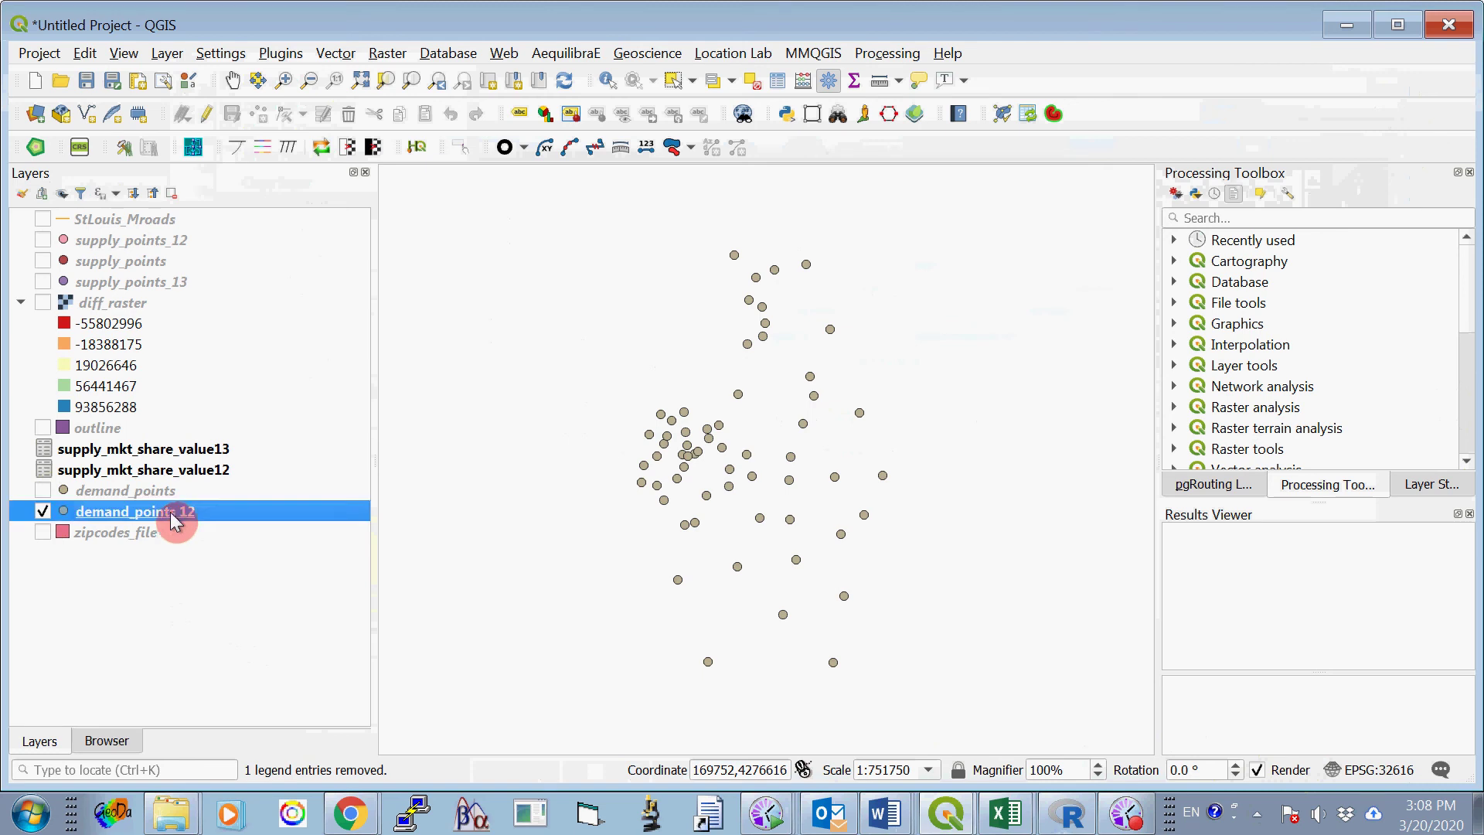
pyautogui.rightClick(165, 520)
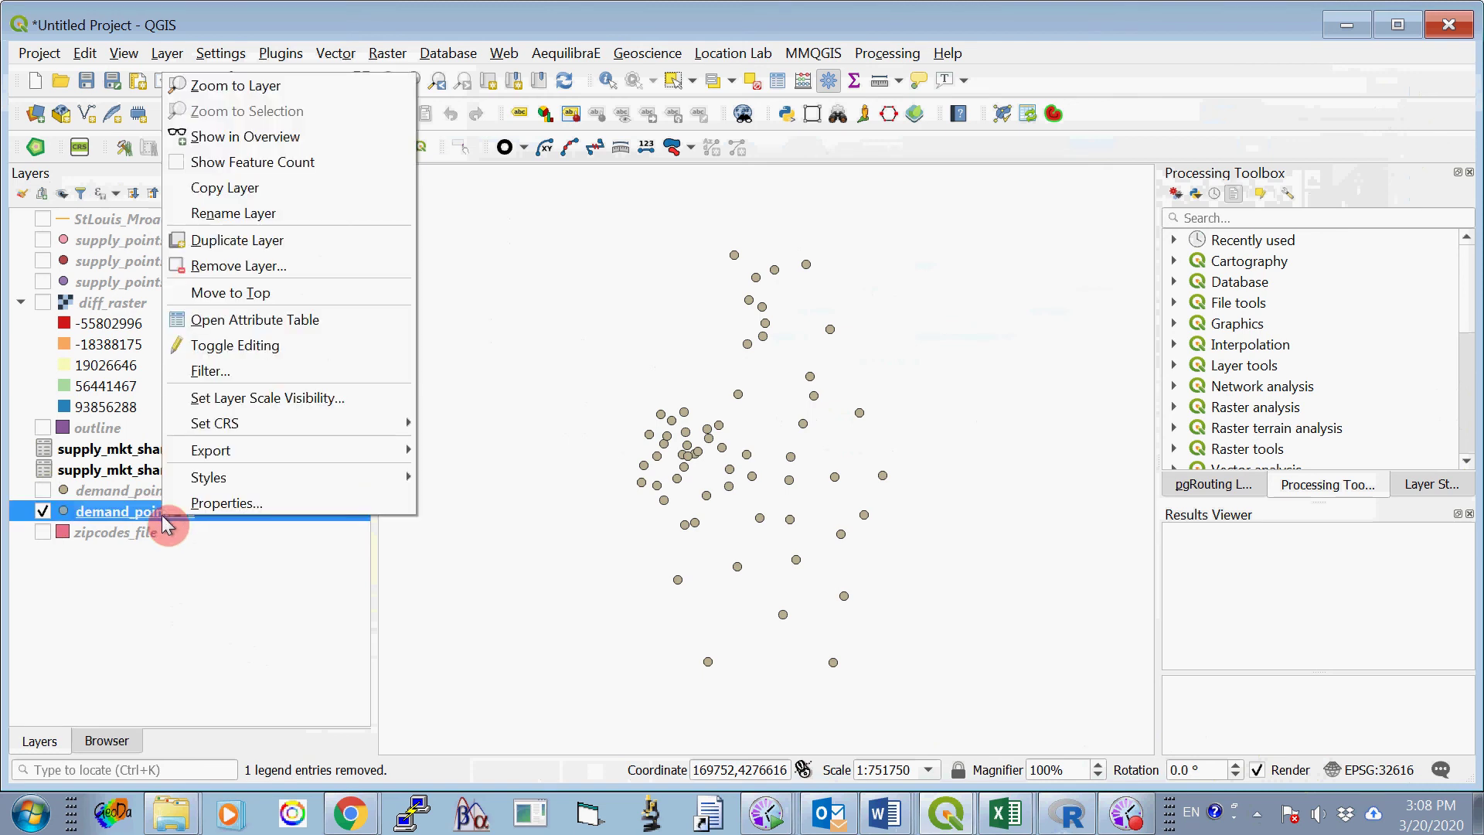
pyautogui.click(230, 503)
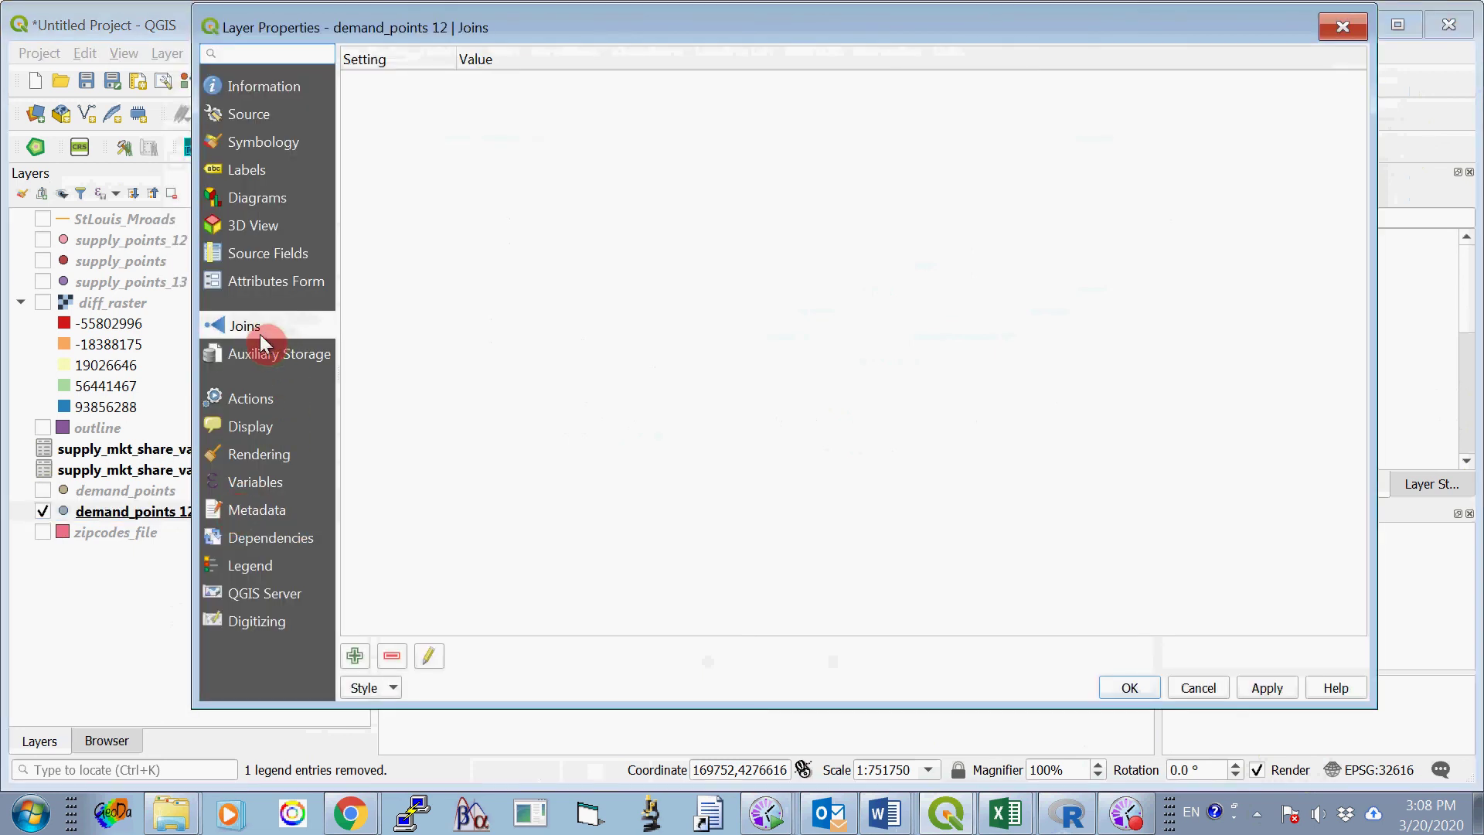
pyautogui.click(267, 327)
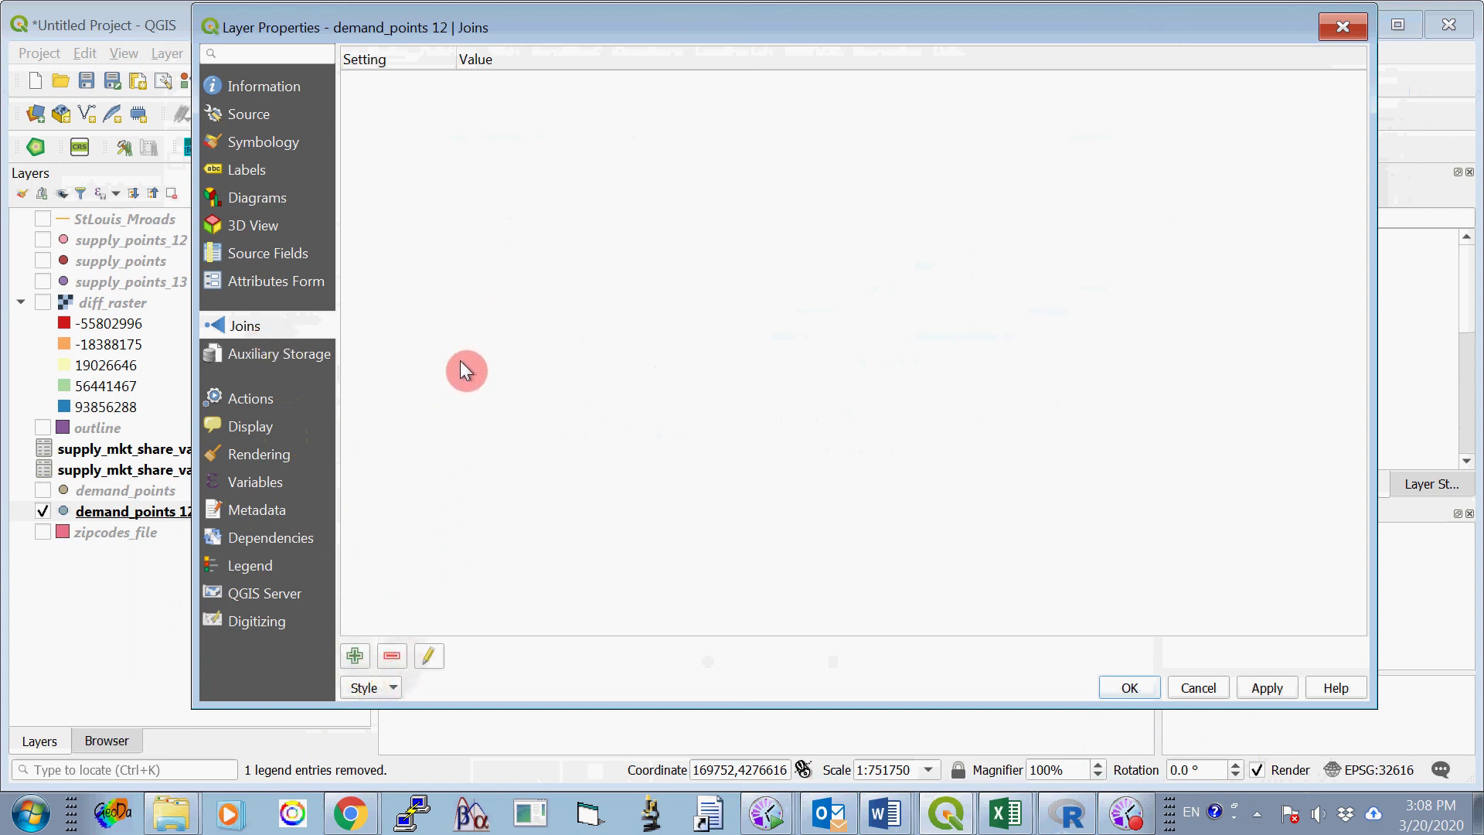
pyautogui.click(354, 656)
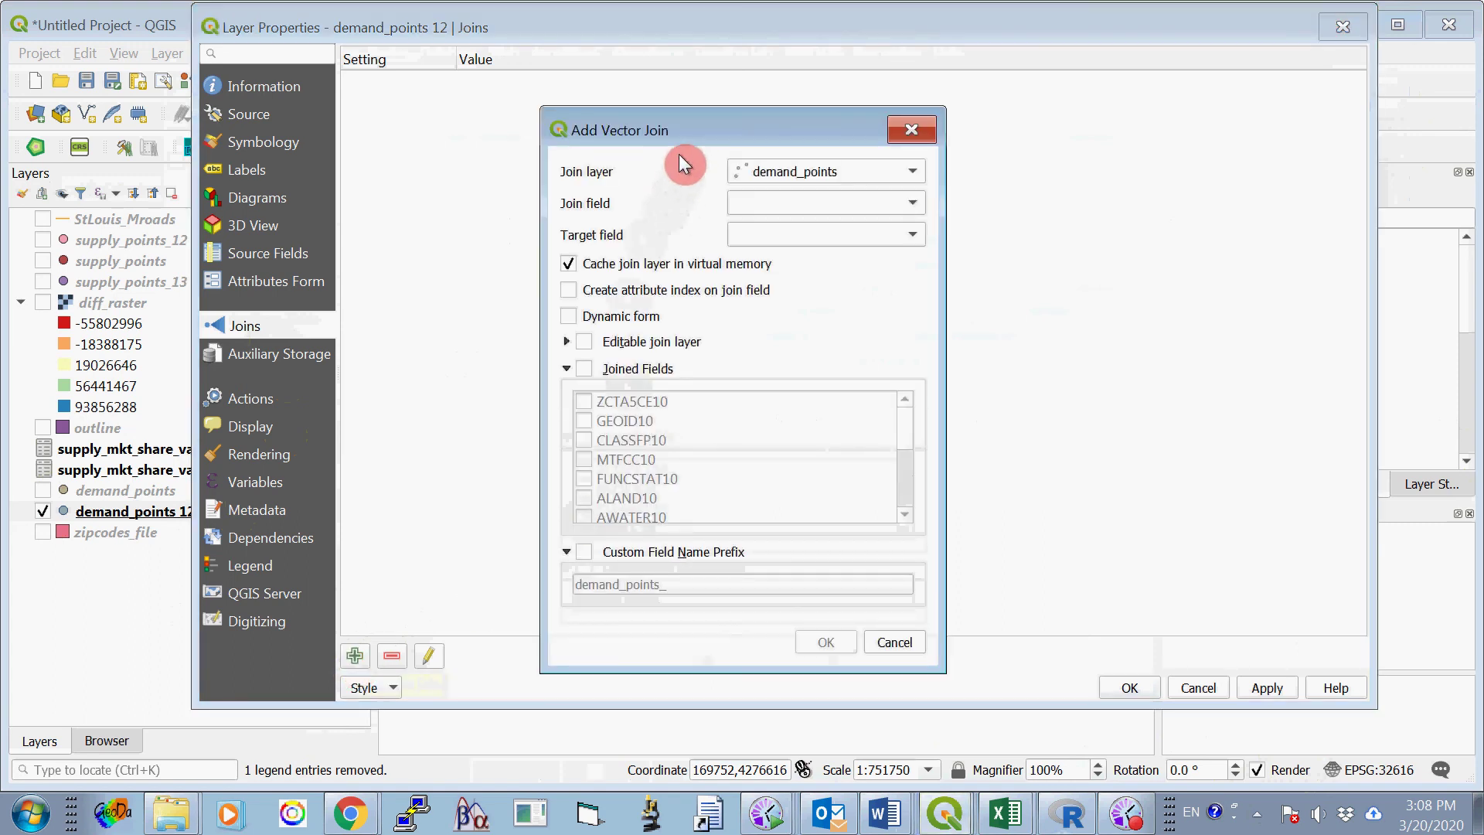
pyautogui.moveTo(694, 131); pyautogui.dragTo(822, 107)
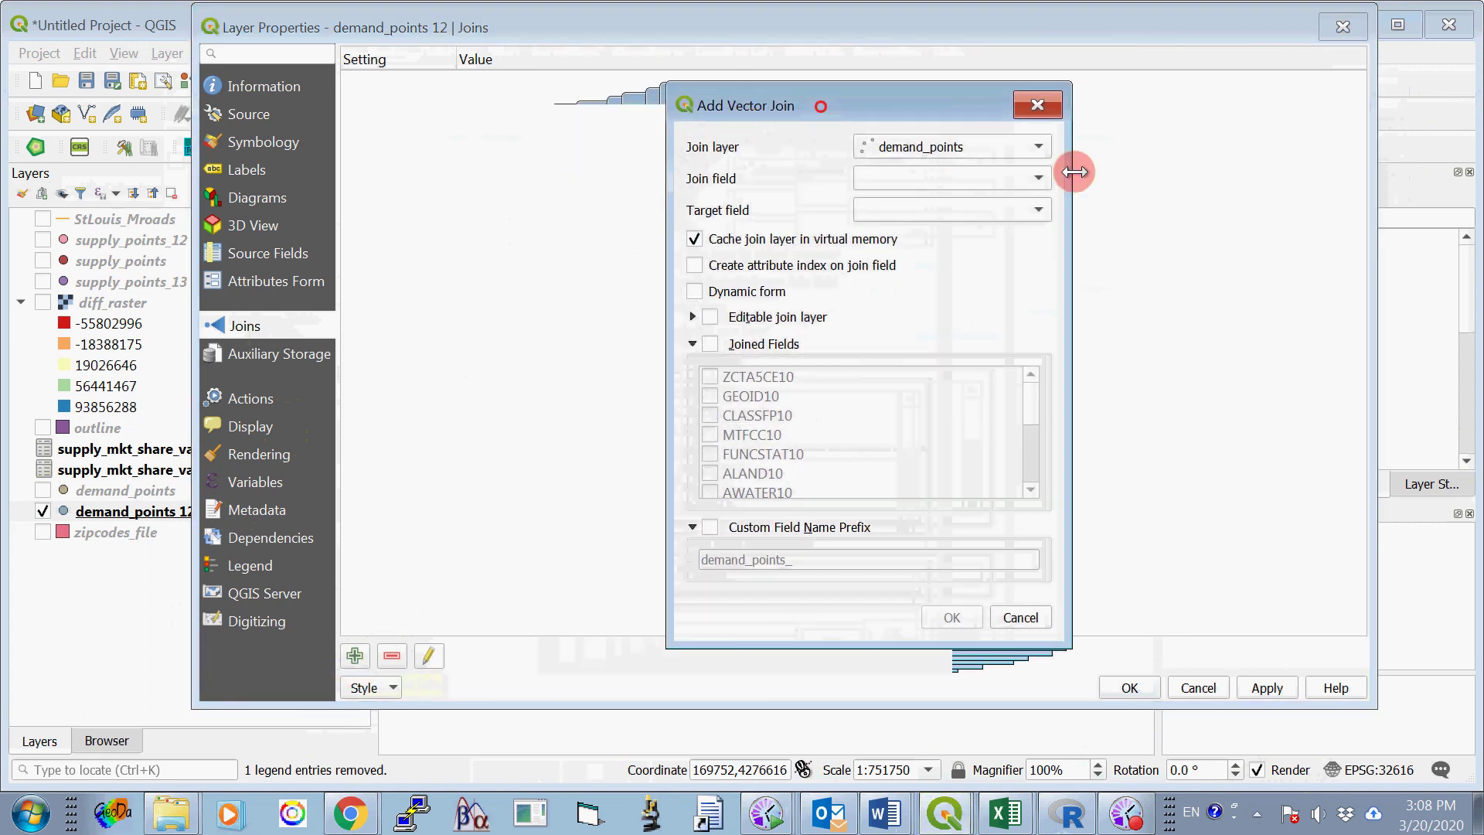
pyautogui.click(1042, 148)
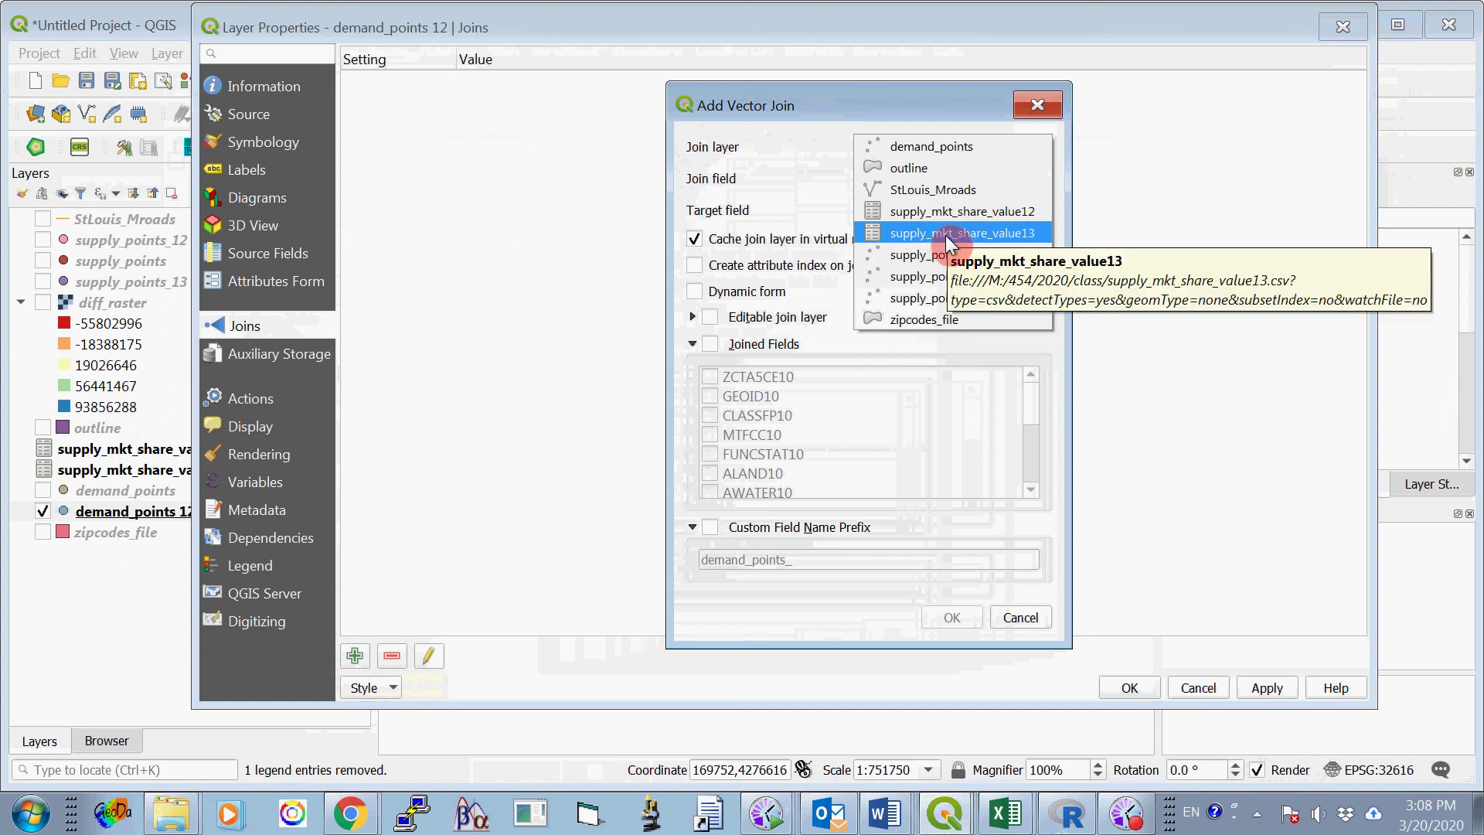
pyautogui.click(1014, 211)
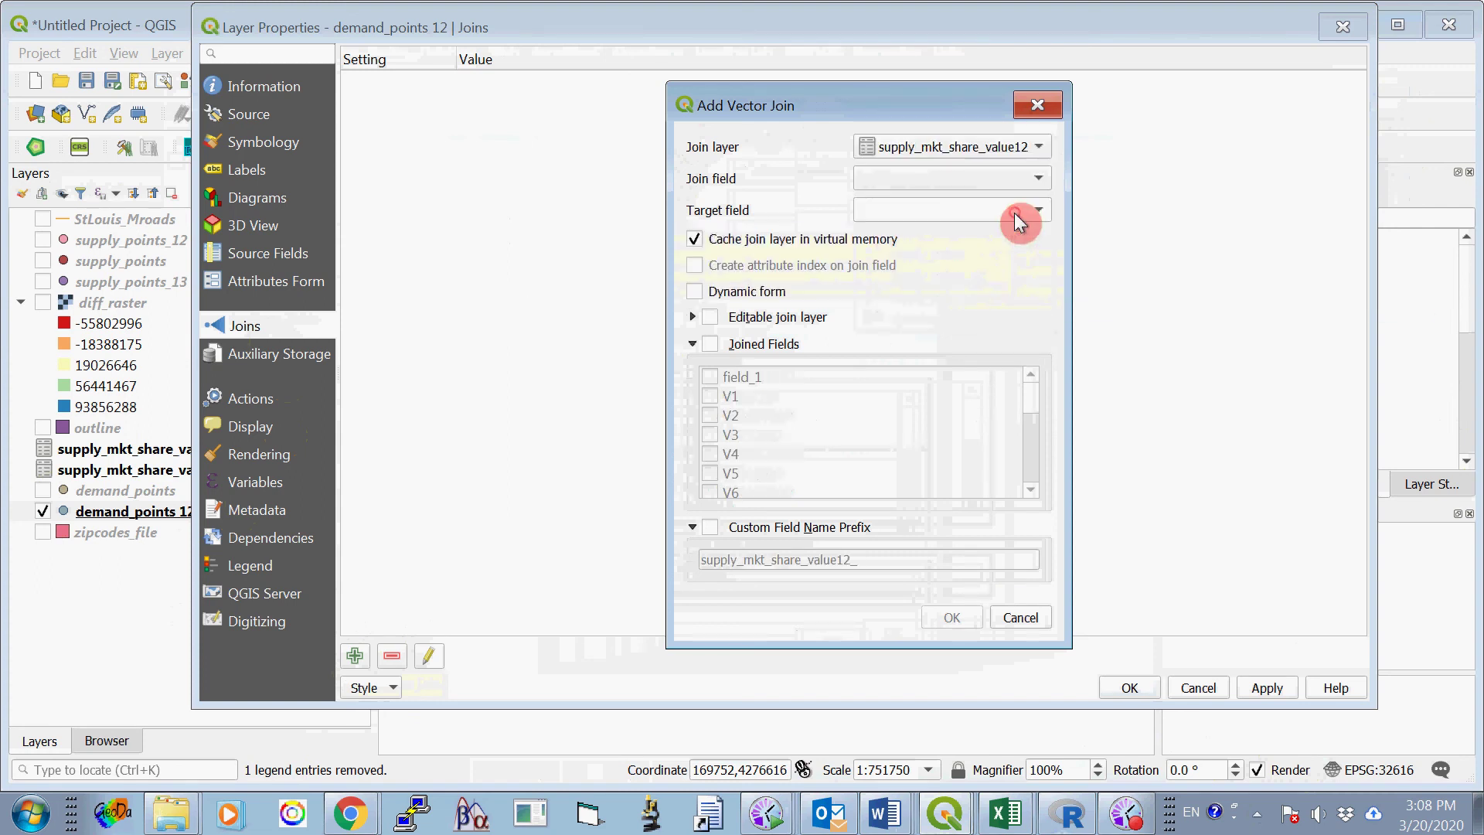
# Set both the join field and the target field of the vector join to code.
pyautogui.click(1037, 179)
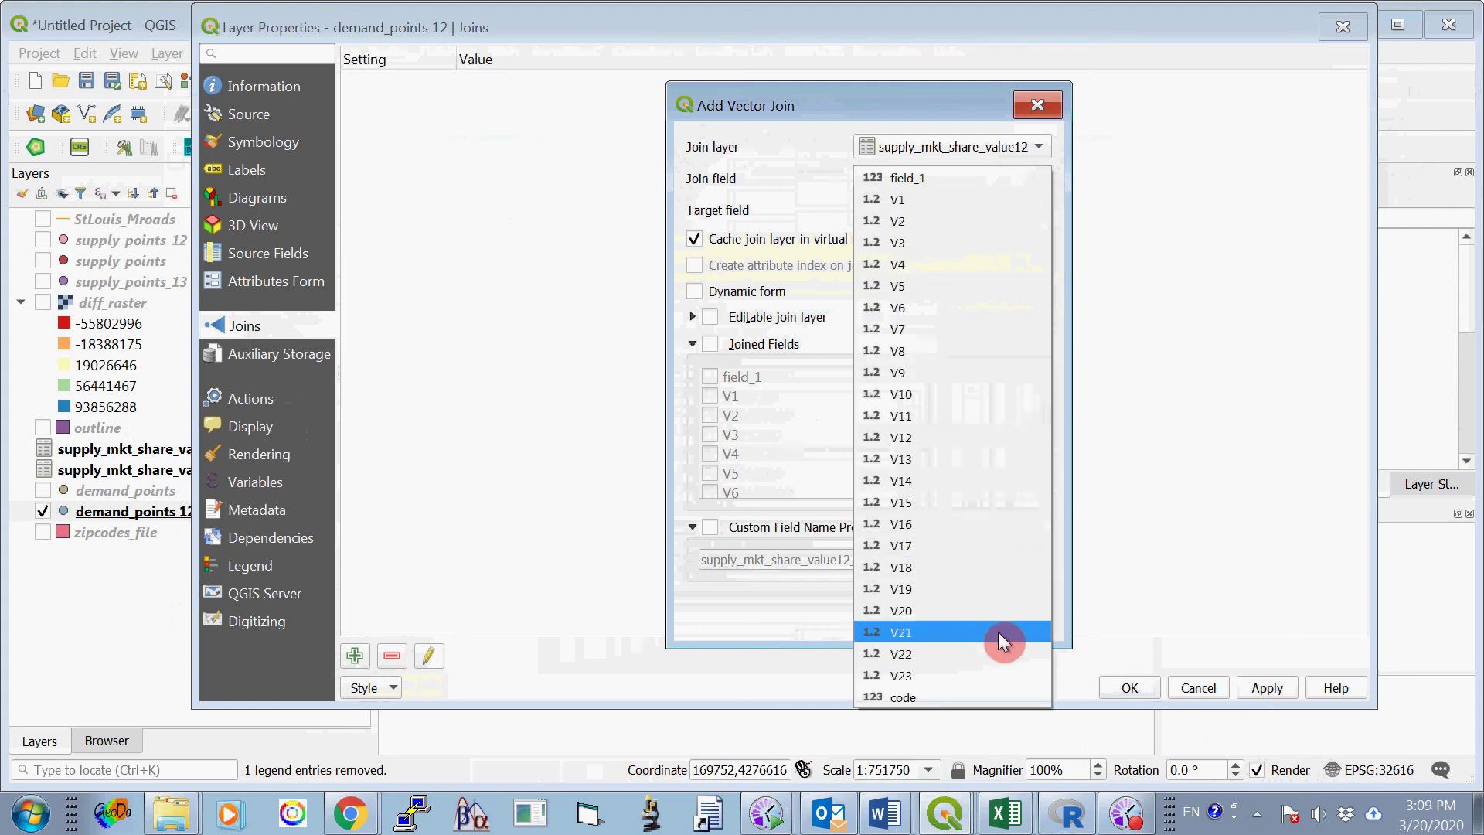
pyautogui.click(918, 696)
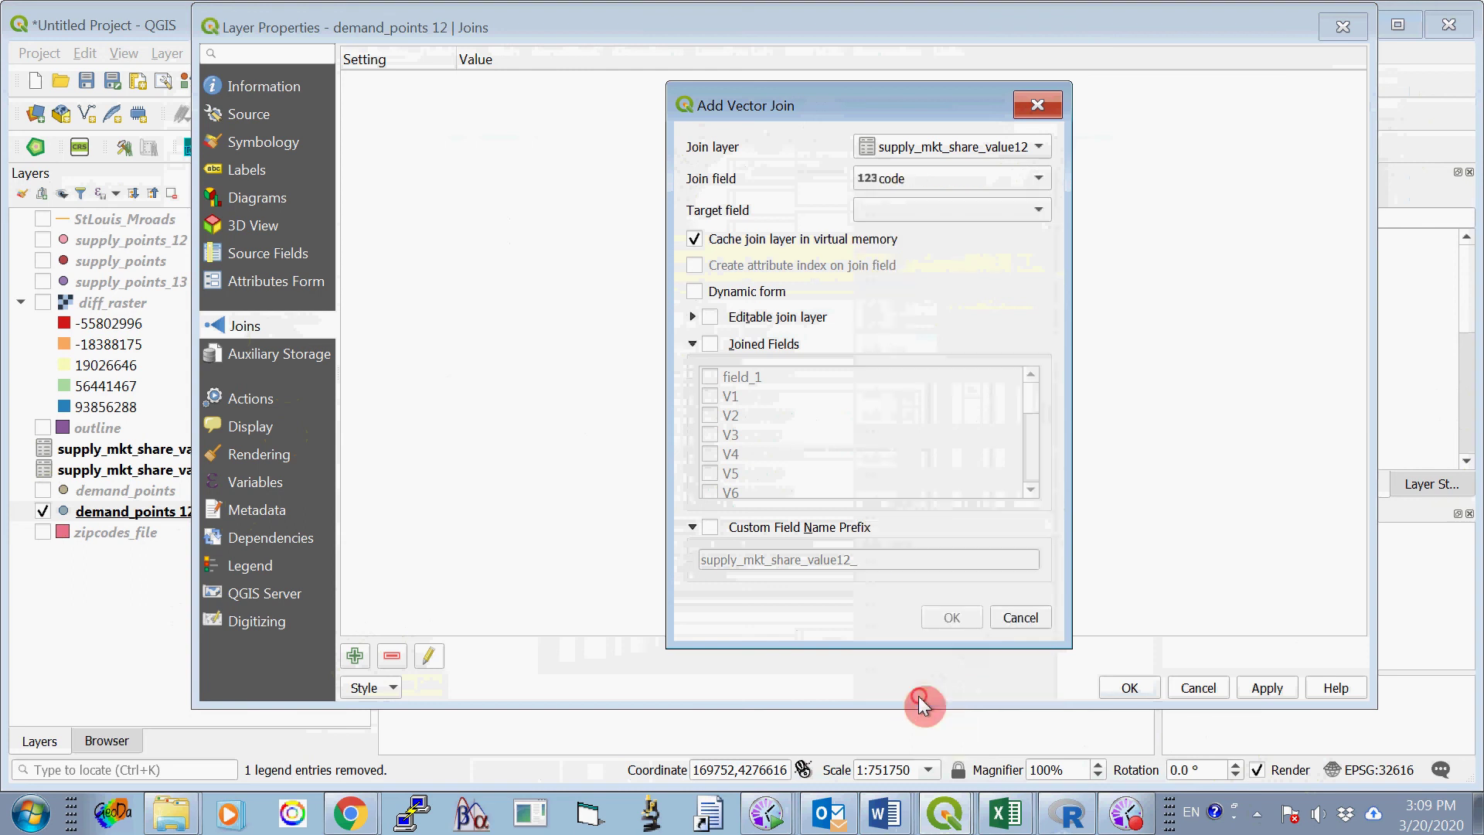
pyautogui.click(1037, 209)
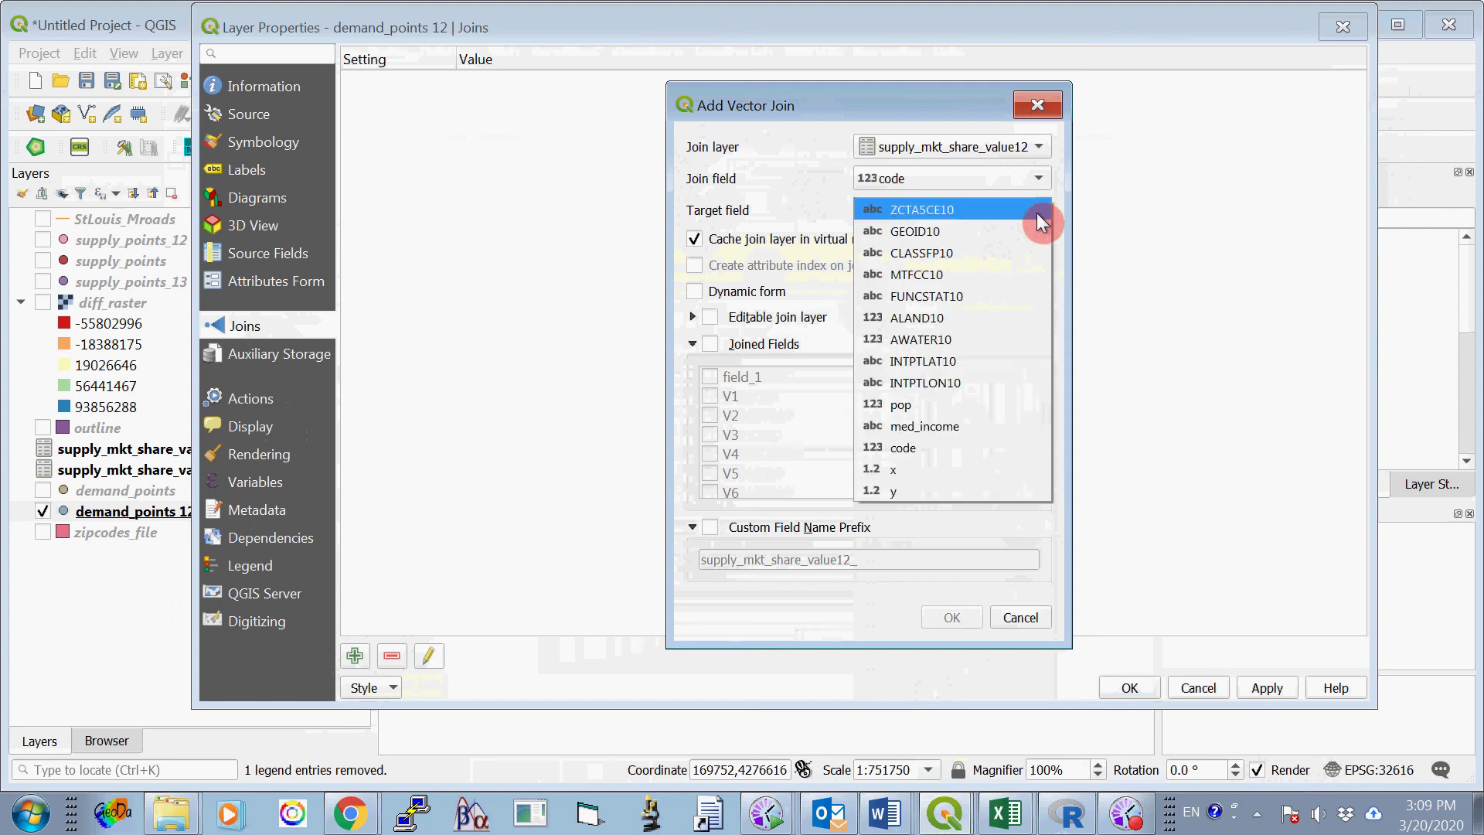
pyautogui.click(974, 445)
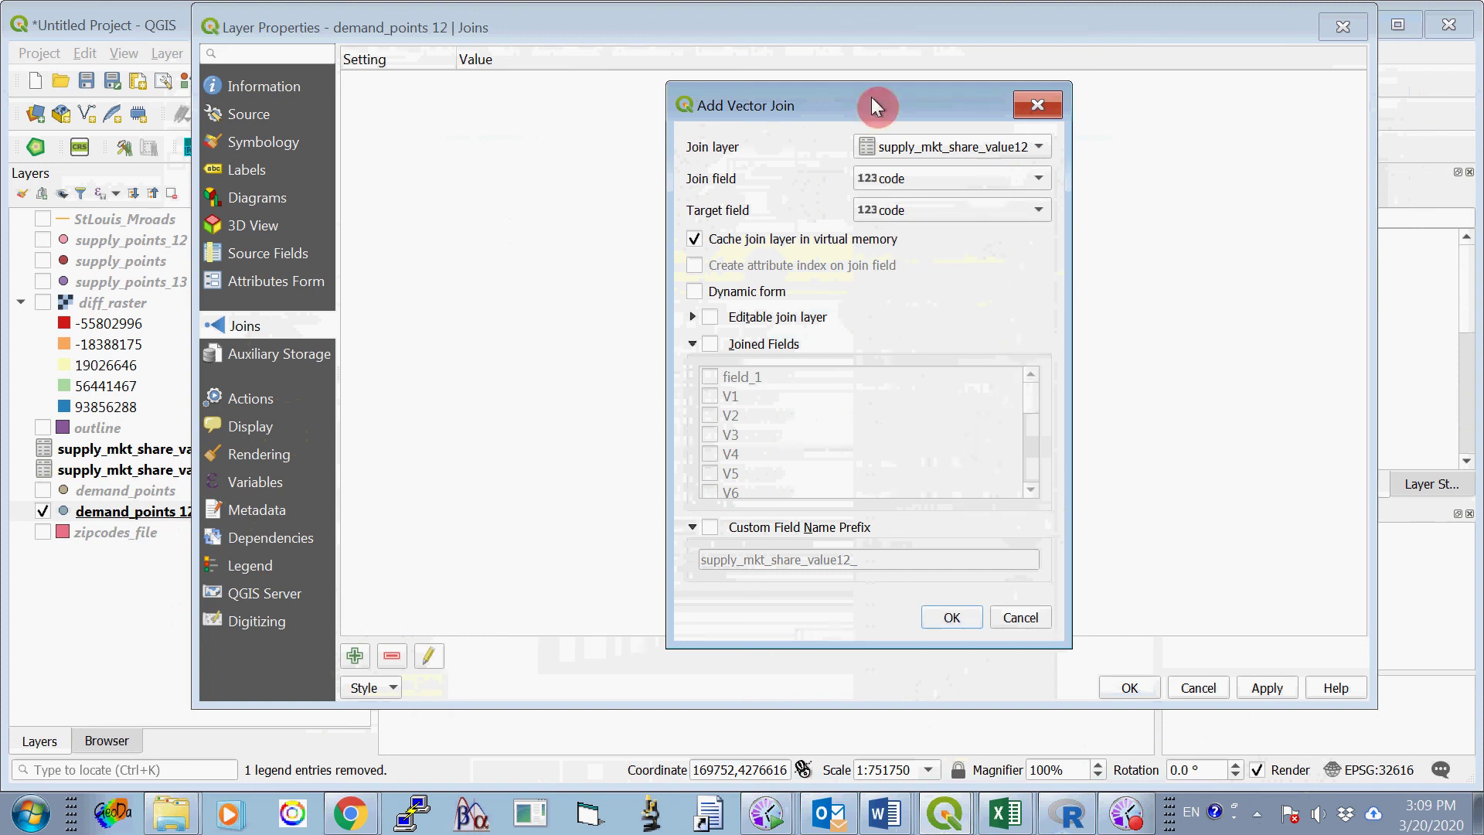
# Limit the joined fields of the vector join to V22 and V23.
pyautogui.click(709, 343)
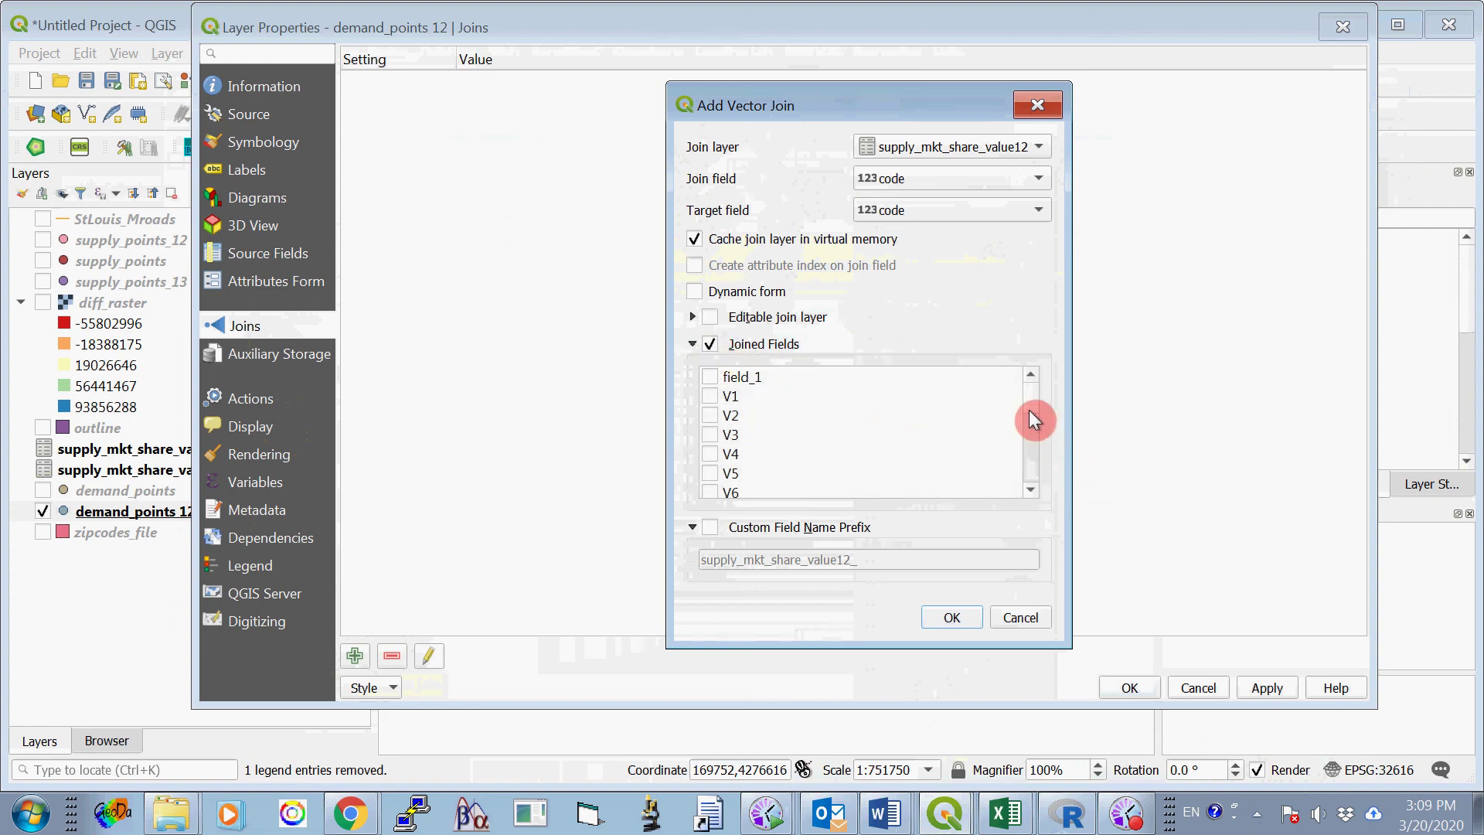
pyautogui.moveTo(1034, 419); pyautogui.dragTo(1031, 480)
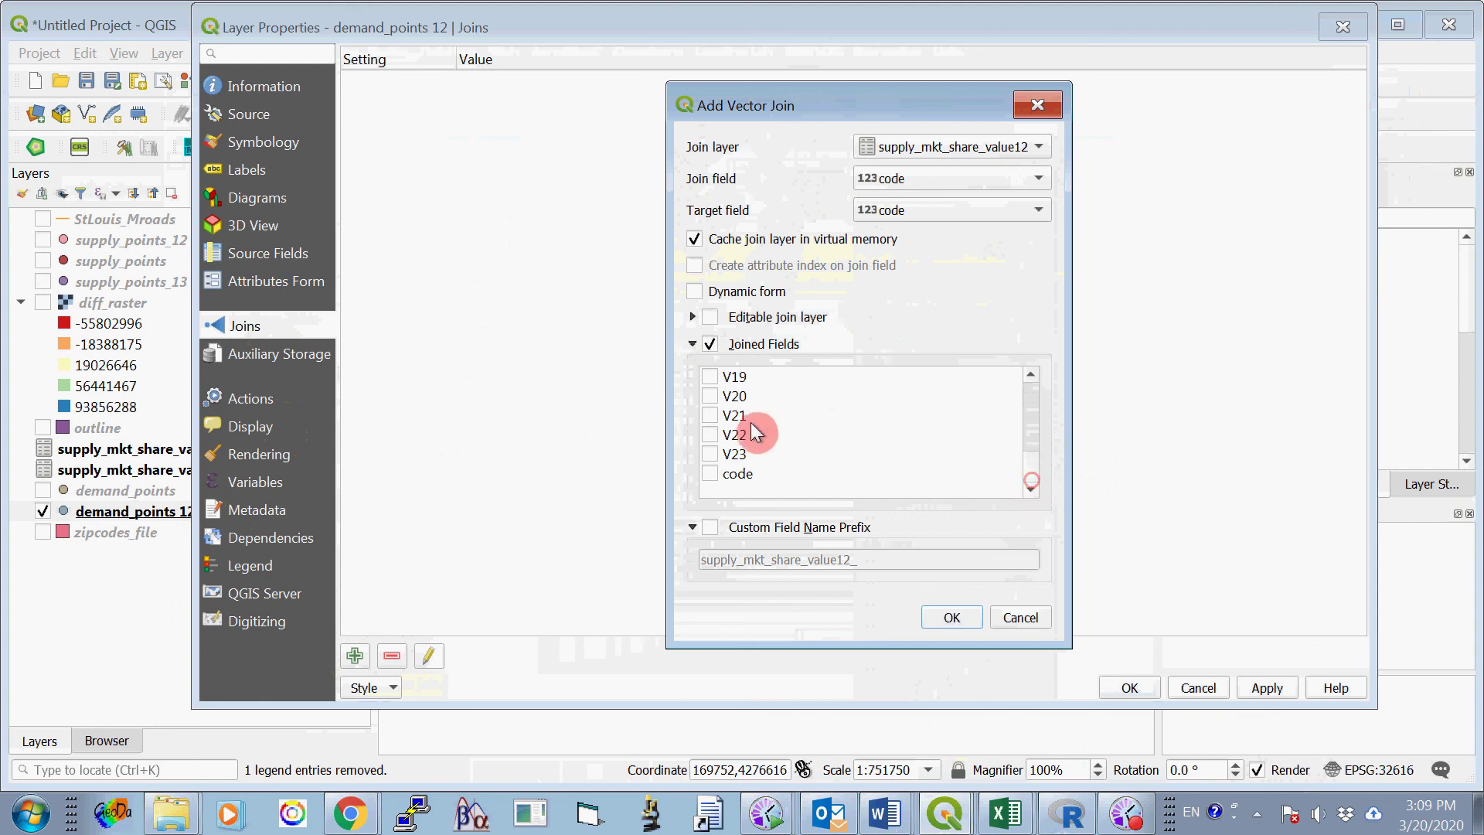
pyautogui.click(711, 435)
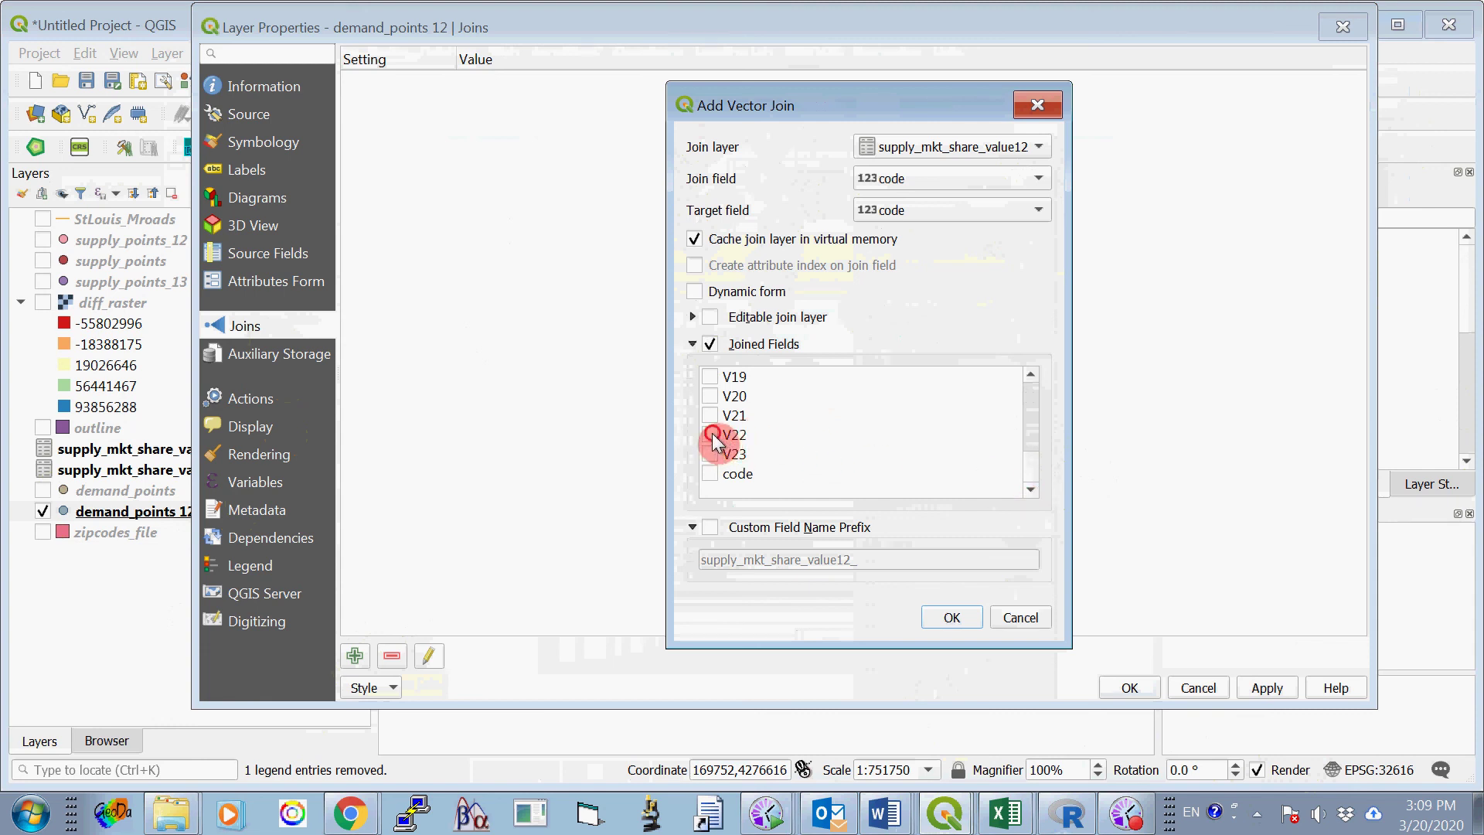
pyautogui.click(714, 456)
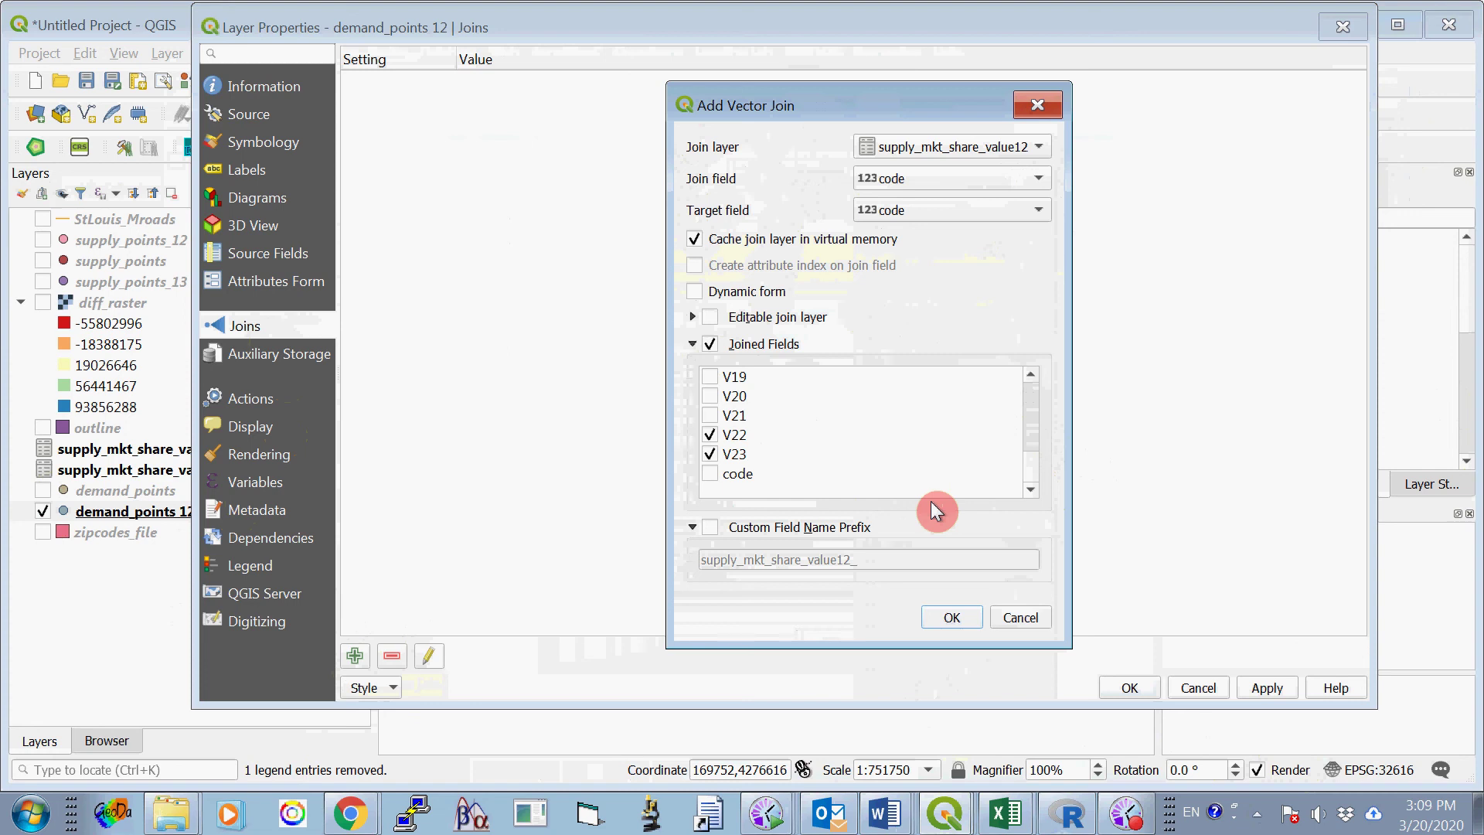
# Enable a custom field name prefix, leave it empty, and accept the join and the layer properties.
pyautogui.click(710, 529)
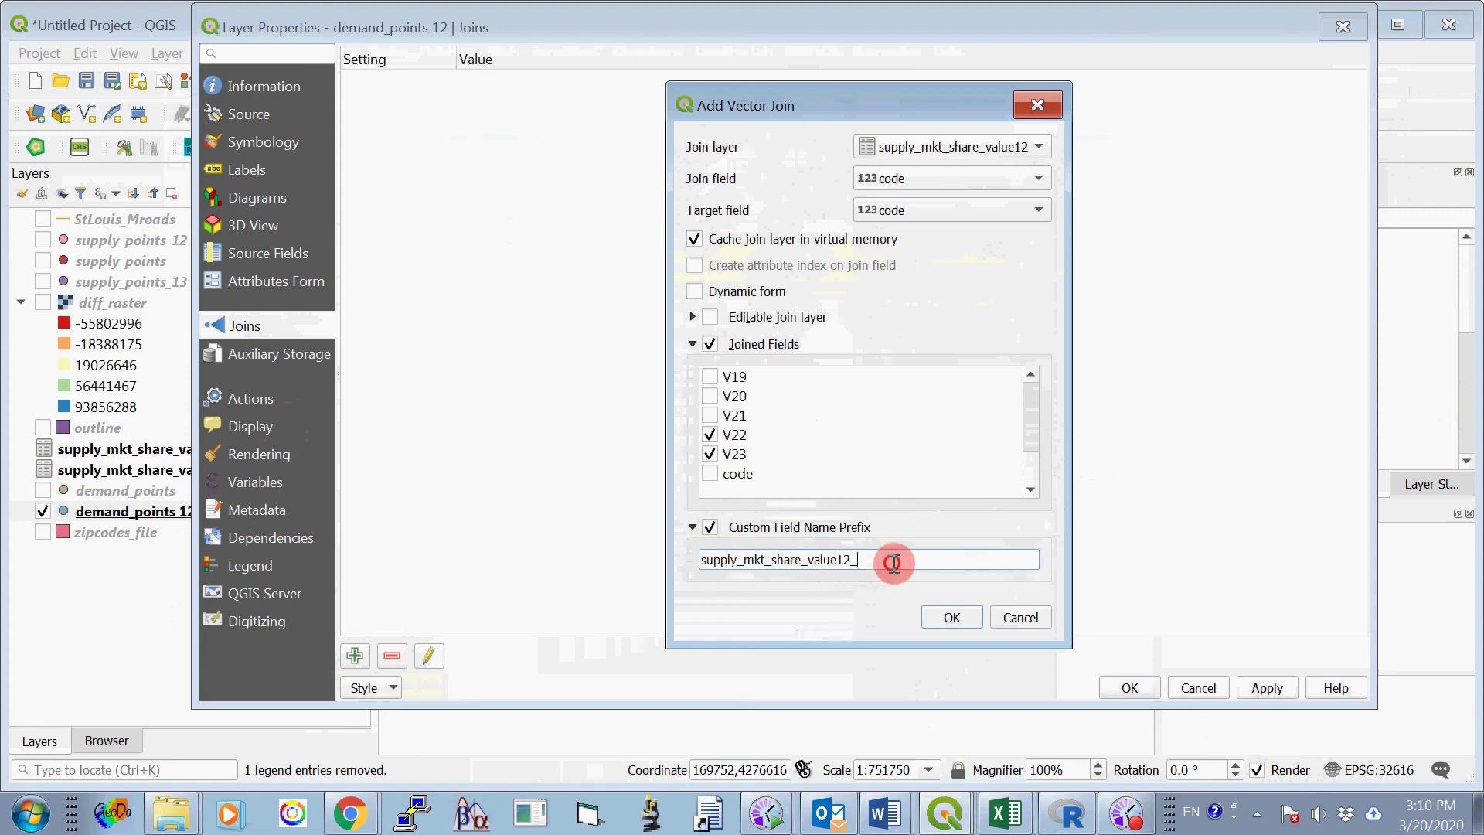
pyautogui.moveTo(891, 564); pyautogui.dragTo(667, 565)
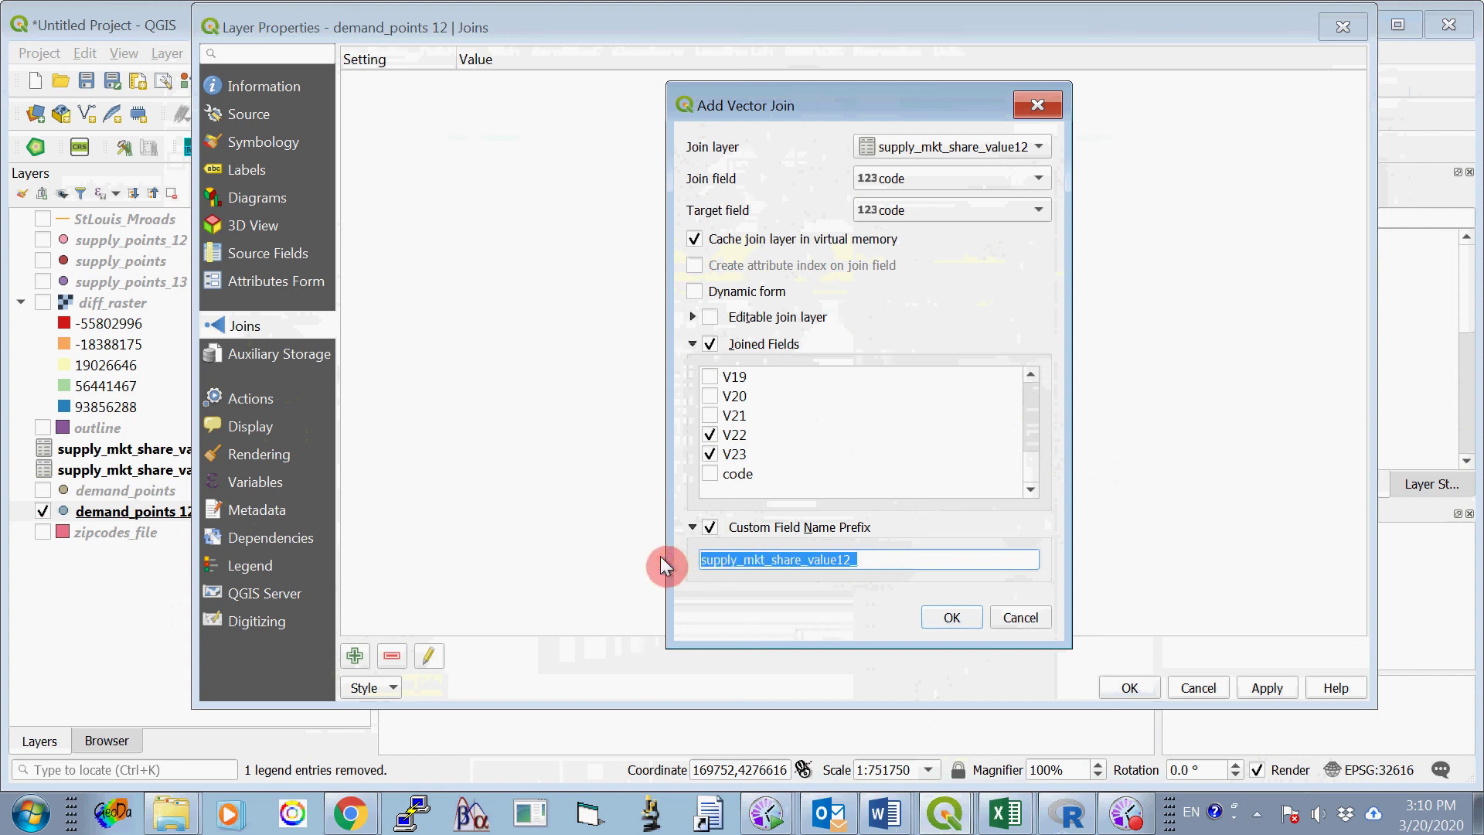
pyautogui.press('BackSpace')
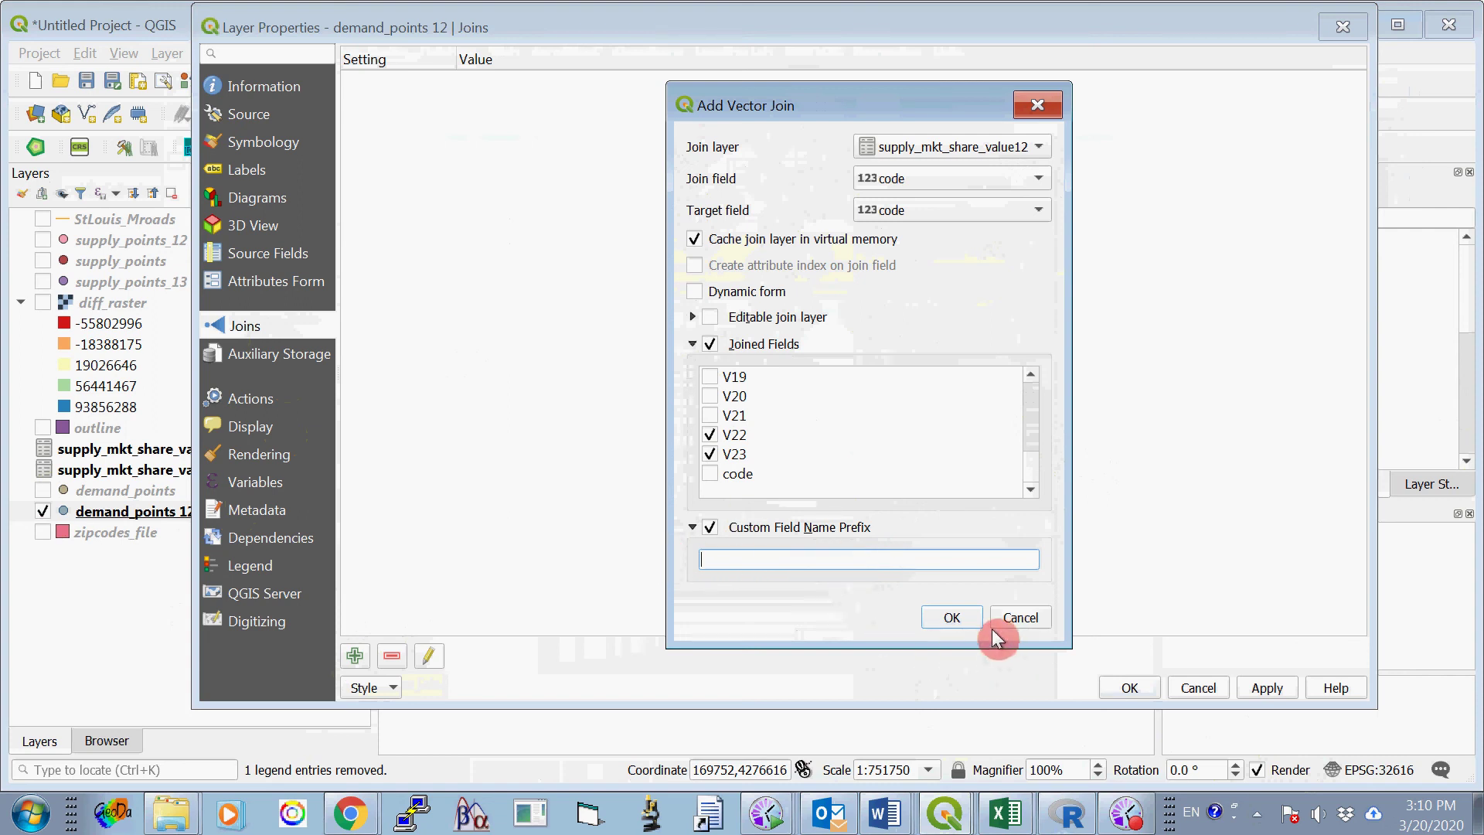
pyautogui.click(950, 616)
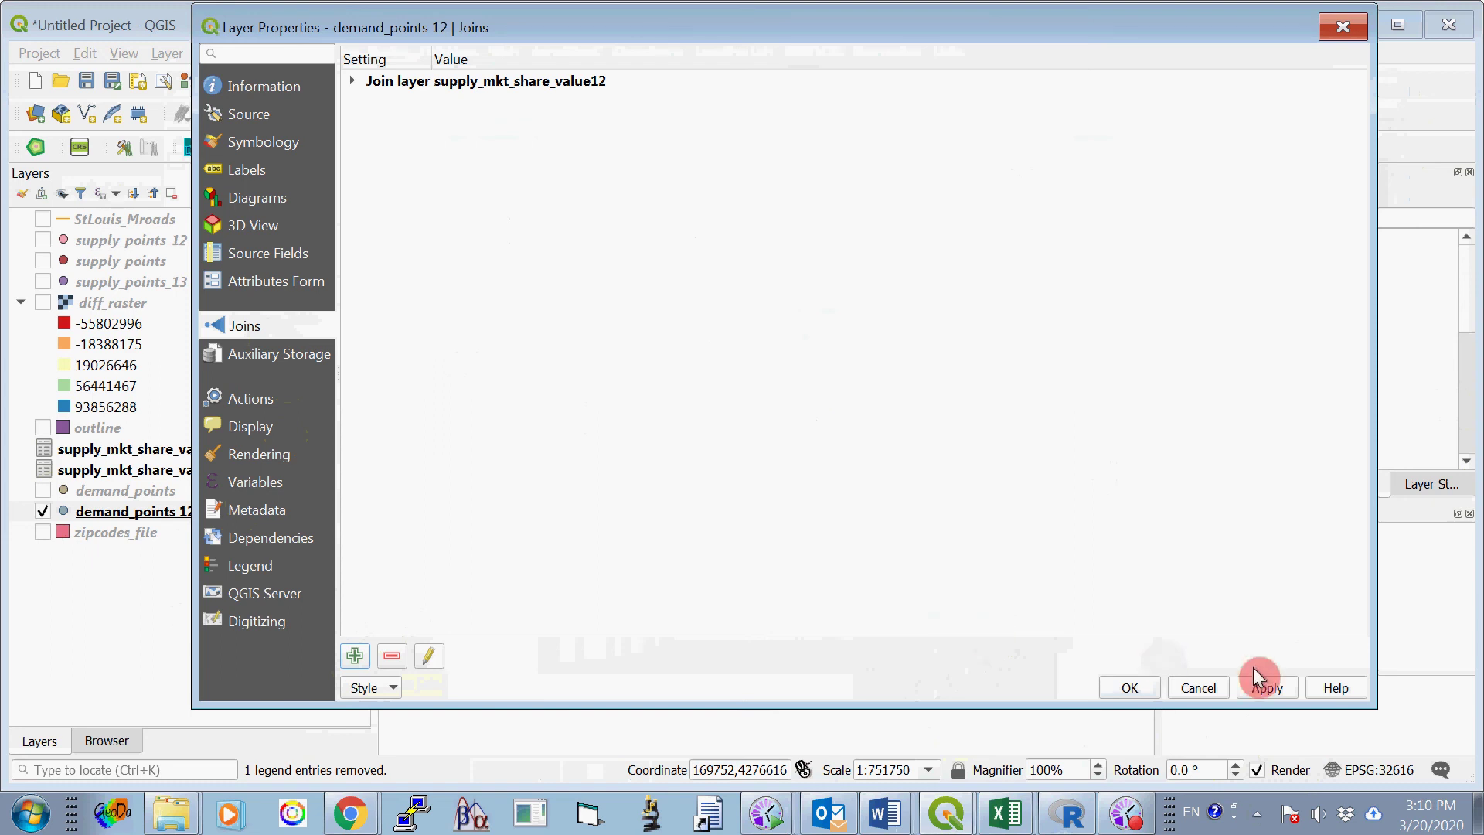
pyautogui.click(1125, 683)
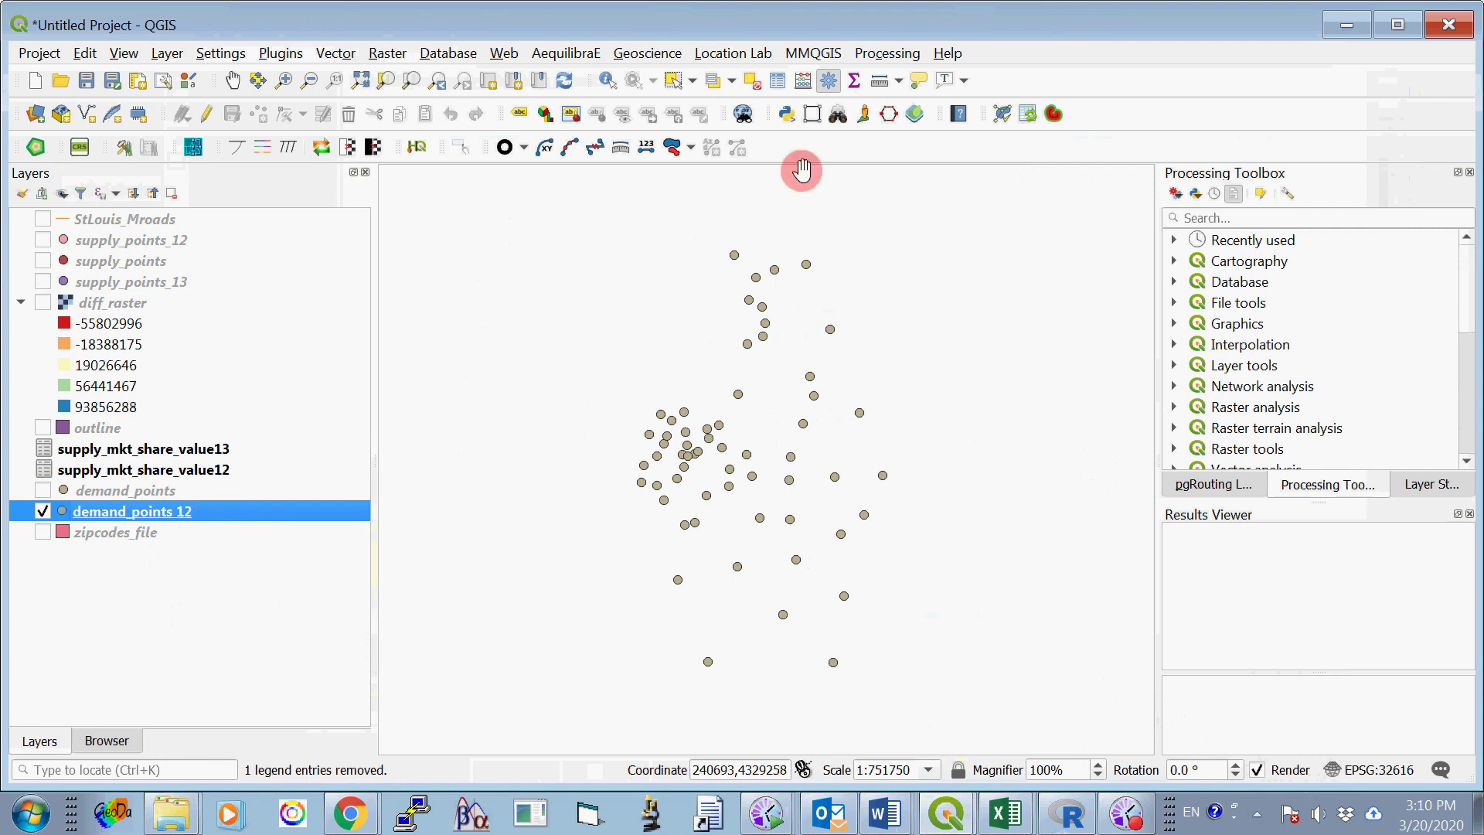
# Examine the joined V22 and V23 columns in the demand_points 12 attribute table, then close the table.
pyautogui.click(778, 81)
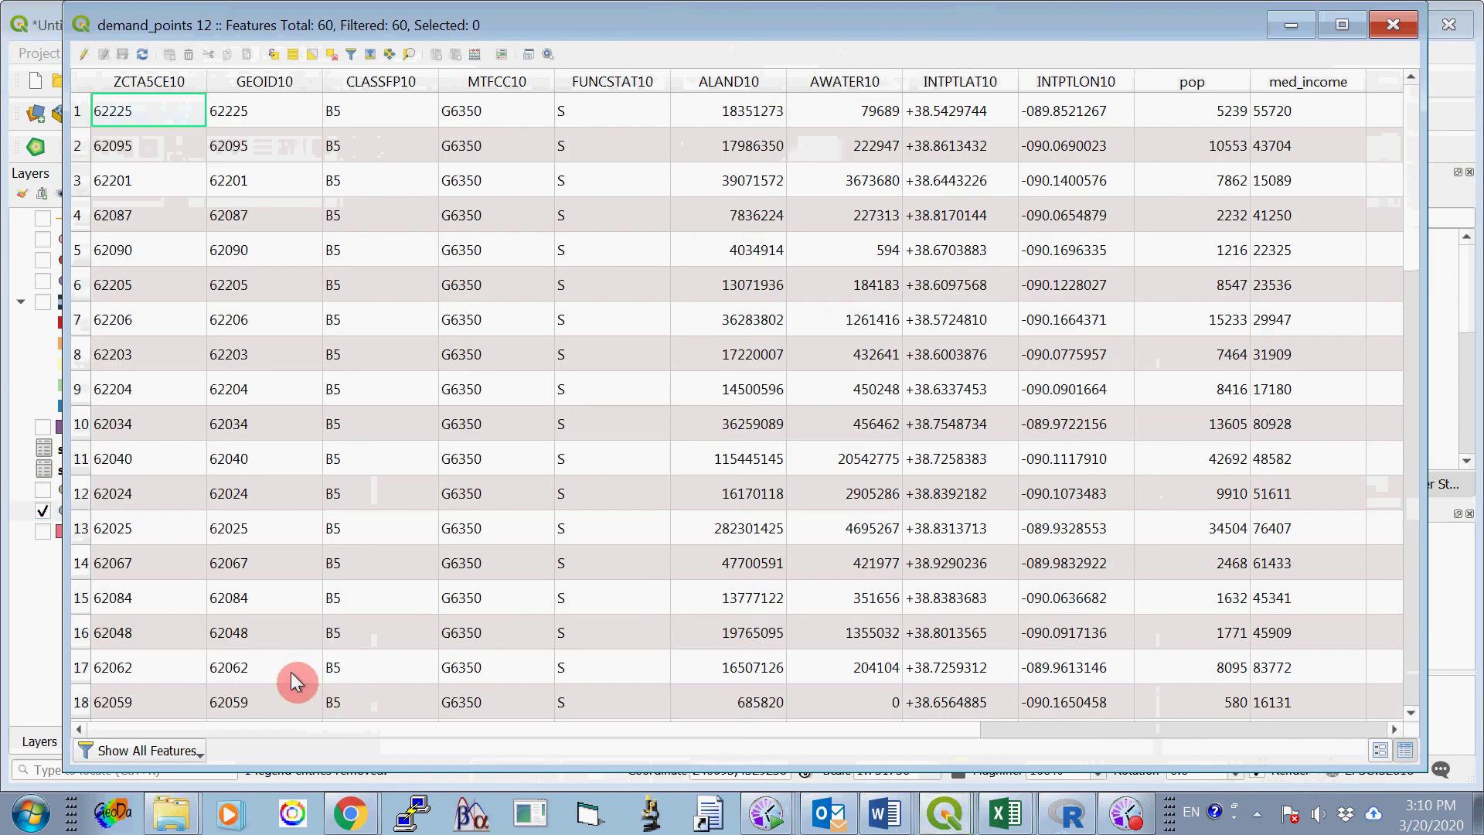
pyautogui.moveTo(196, 729); pyautogui.dragTo(1221, 741)
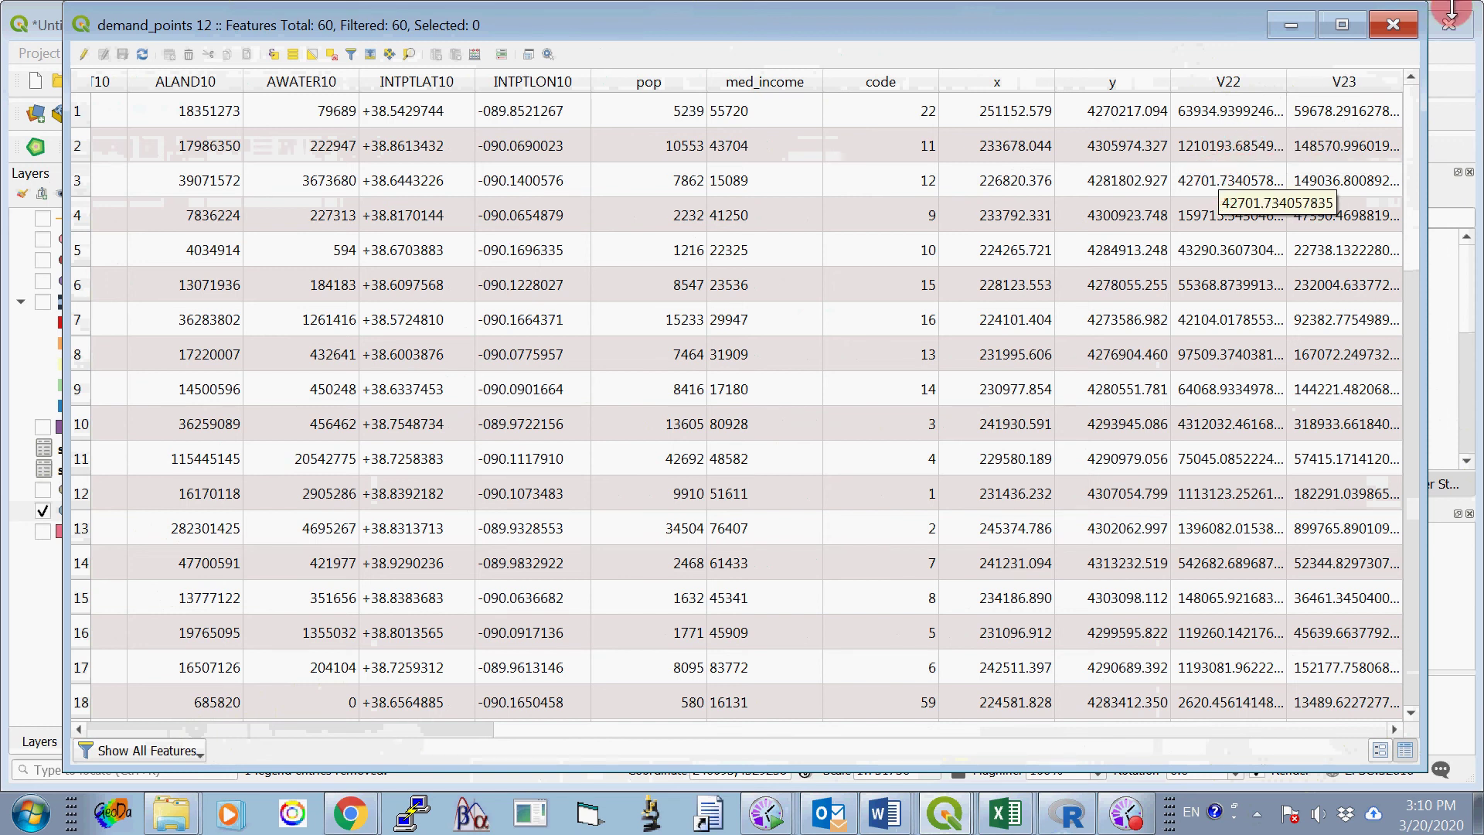
pyautogui.click(1390, 24)
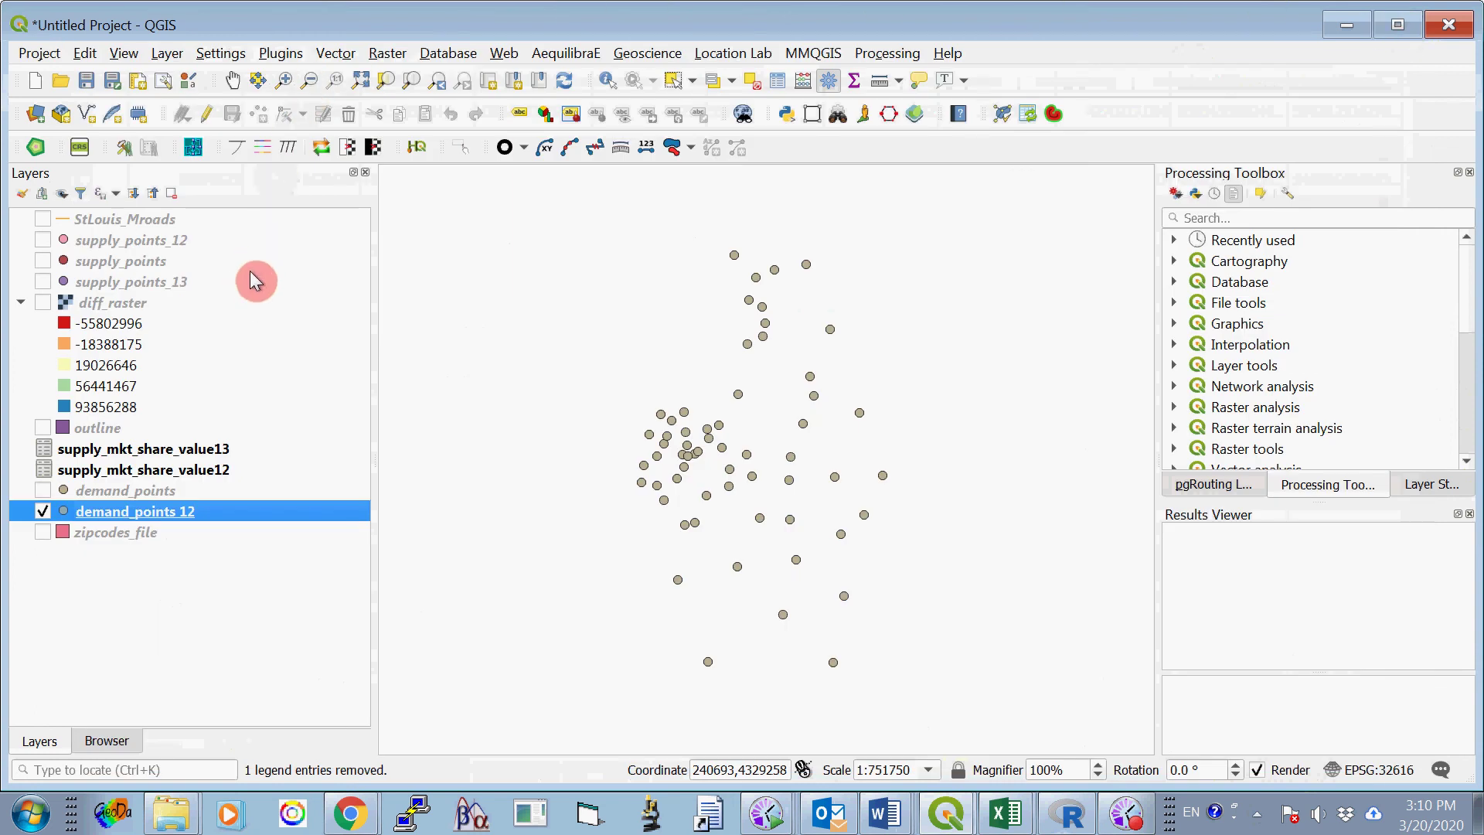
# Switch the symbology of demand_points 12 to Graduated, based on column V22.
pyautogui.rightClick(212, 513)
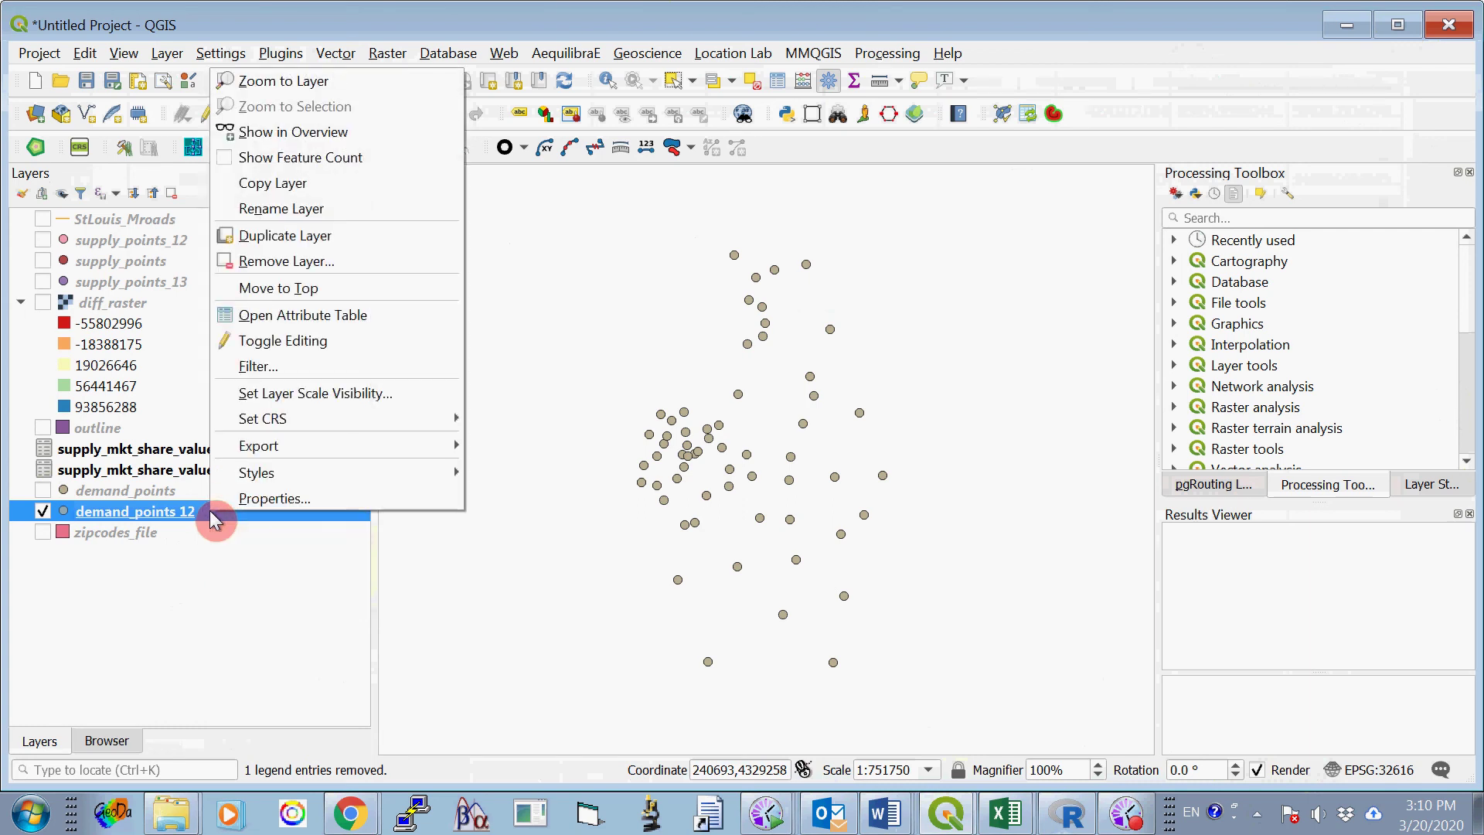
pyautogui.click(191, 519)
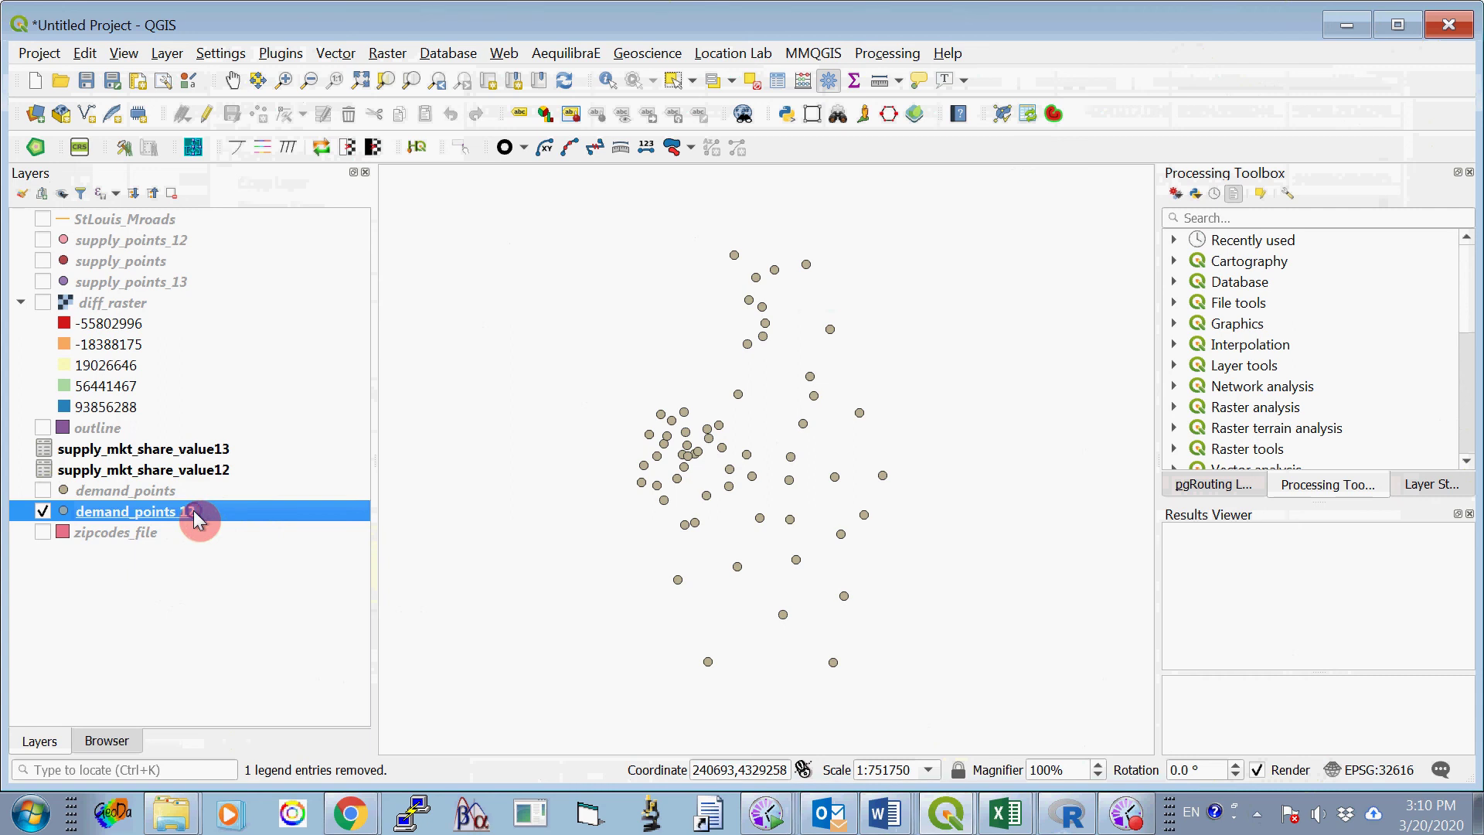
pyautogui.rightClick(195, 519)
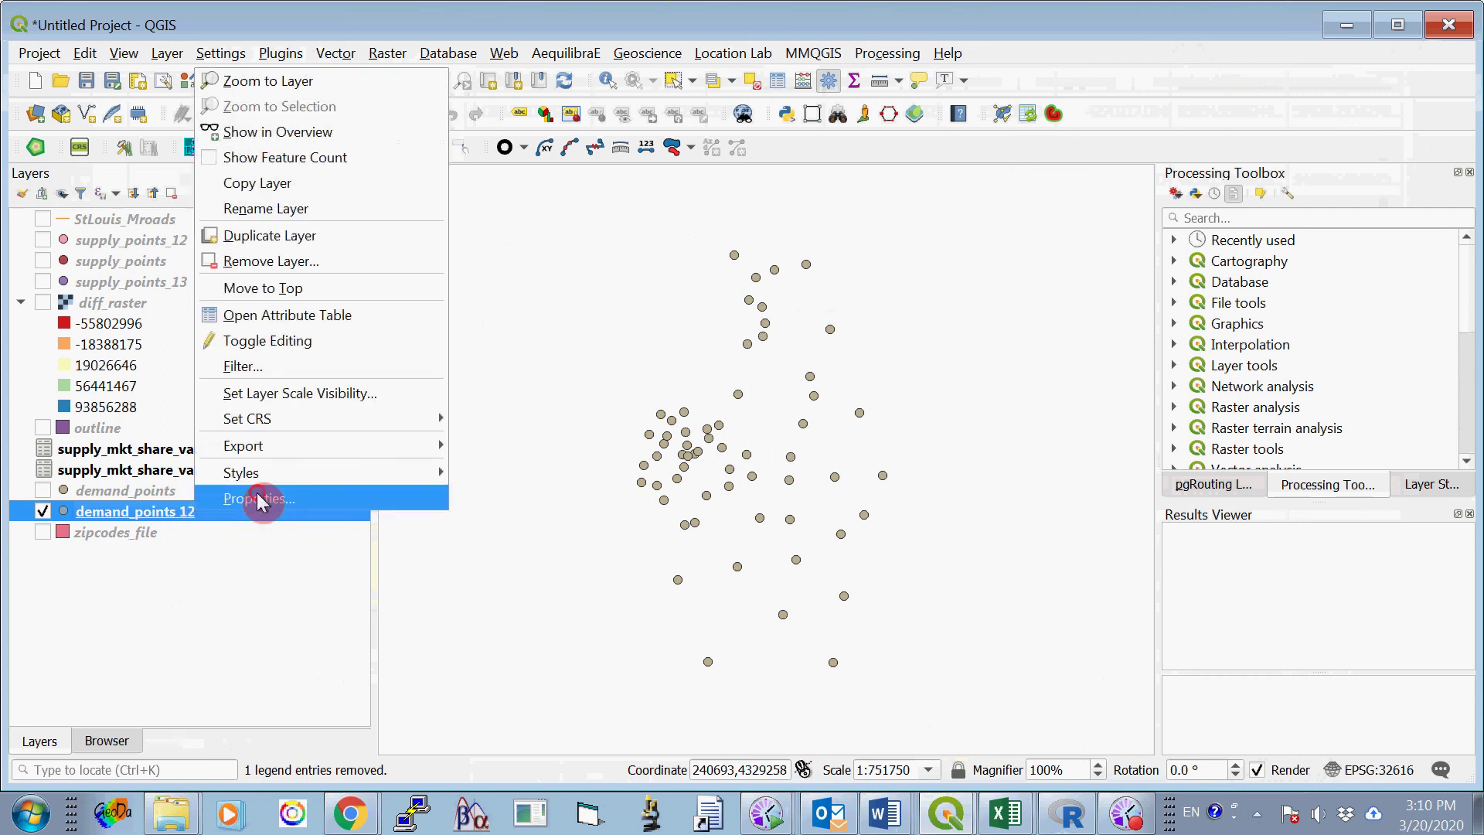
pyautogui.click(261, 499)
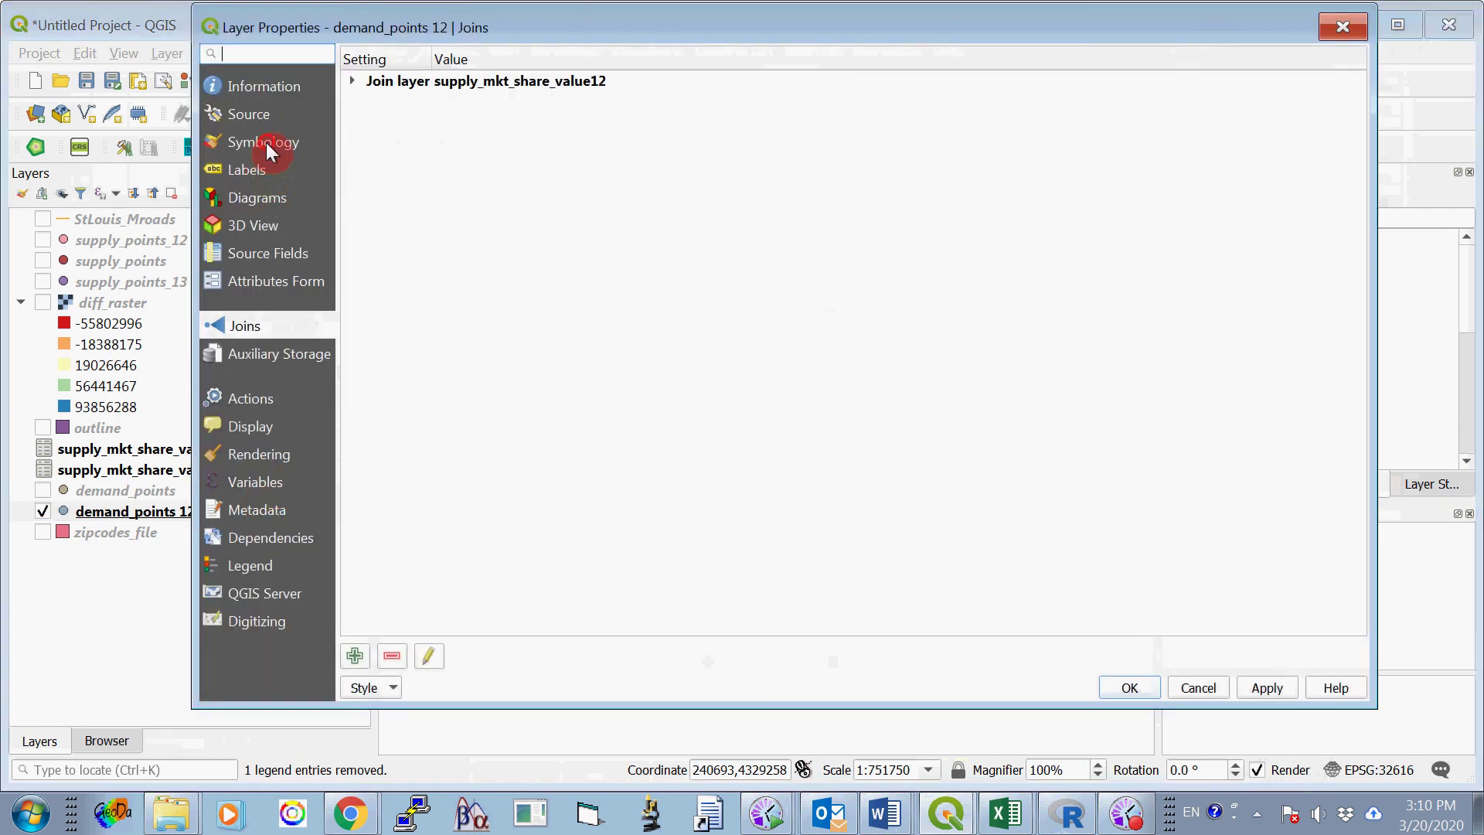
pyautogui.click(265, 143)
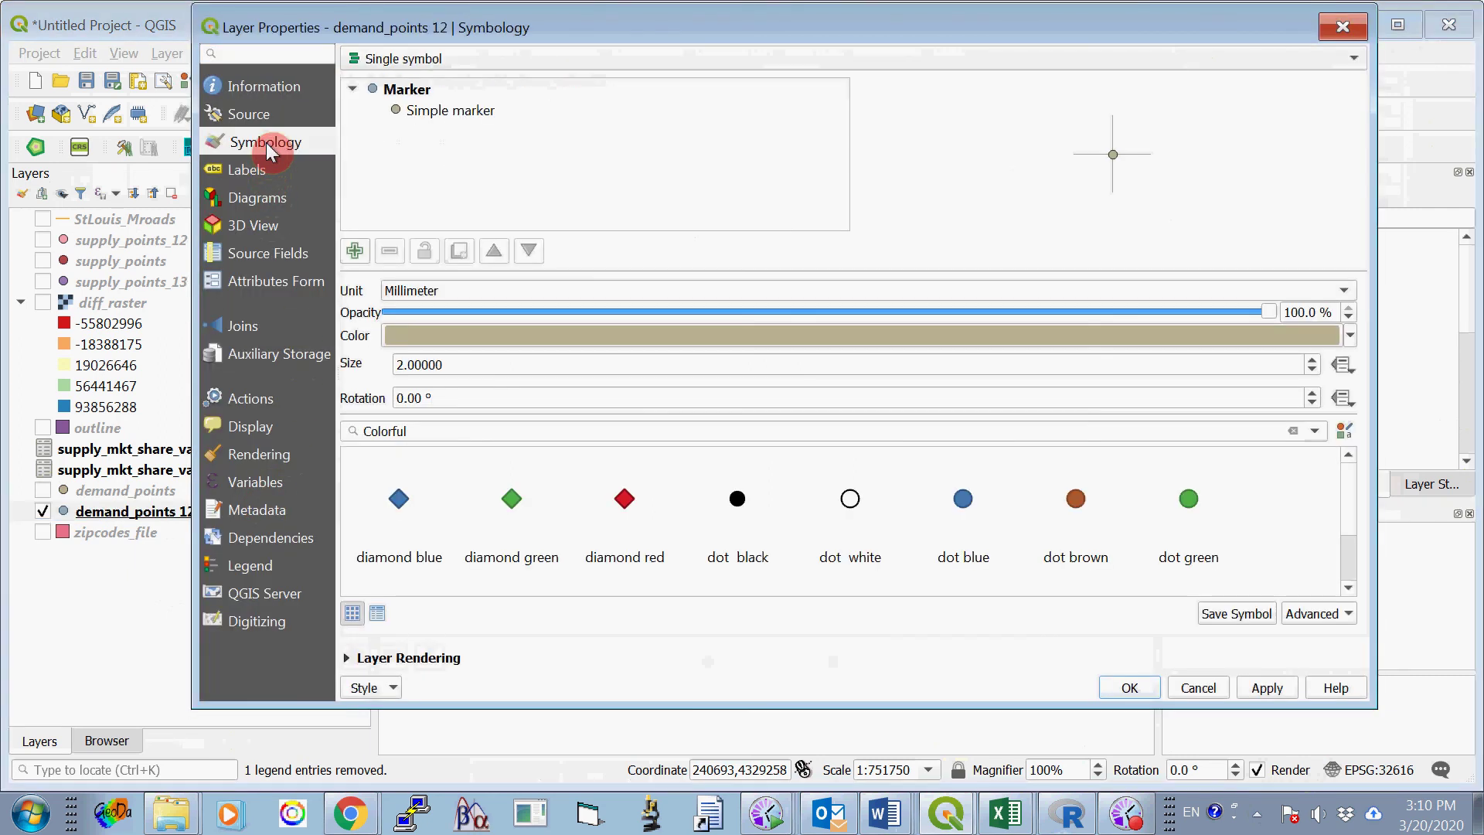
pyautogui.click(461, 59)
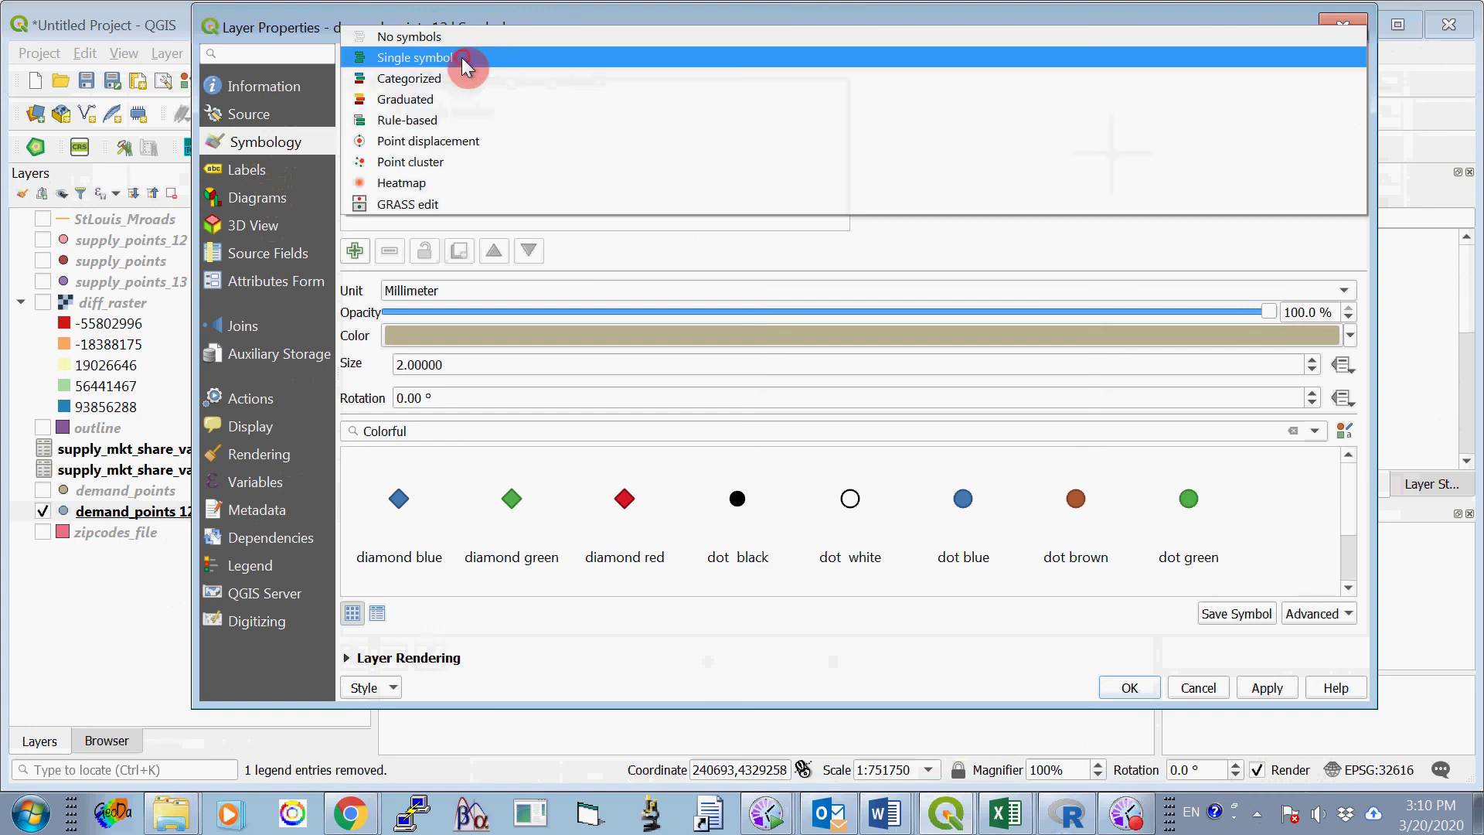
pyautogui.click(461, 99)
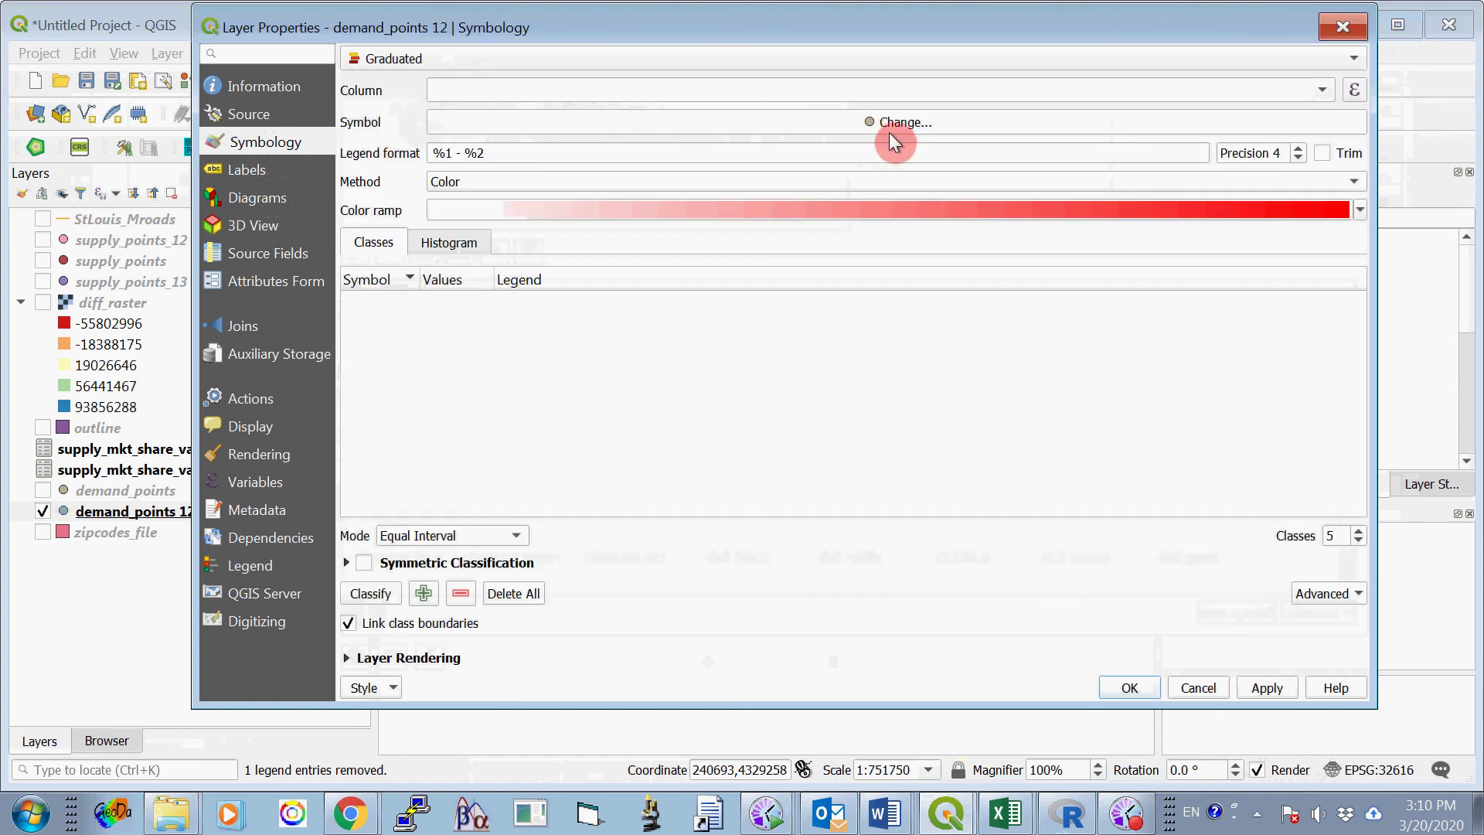
pyautogui.click(1322, 89)
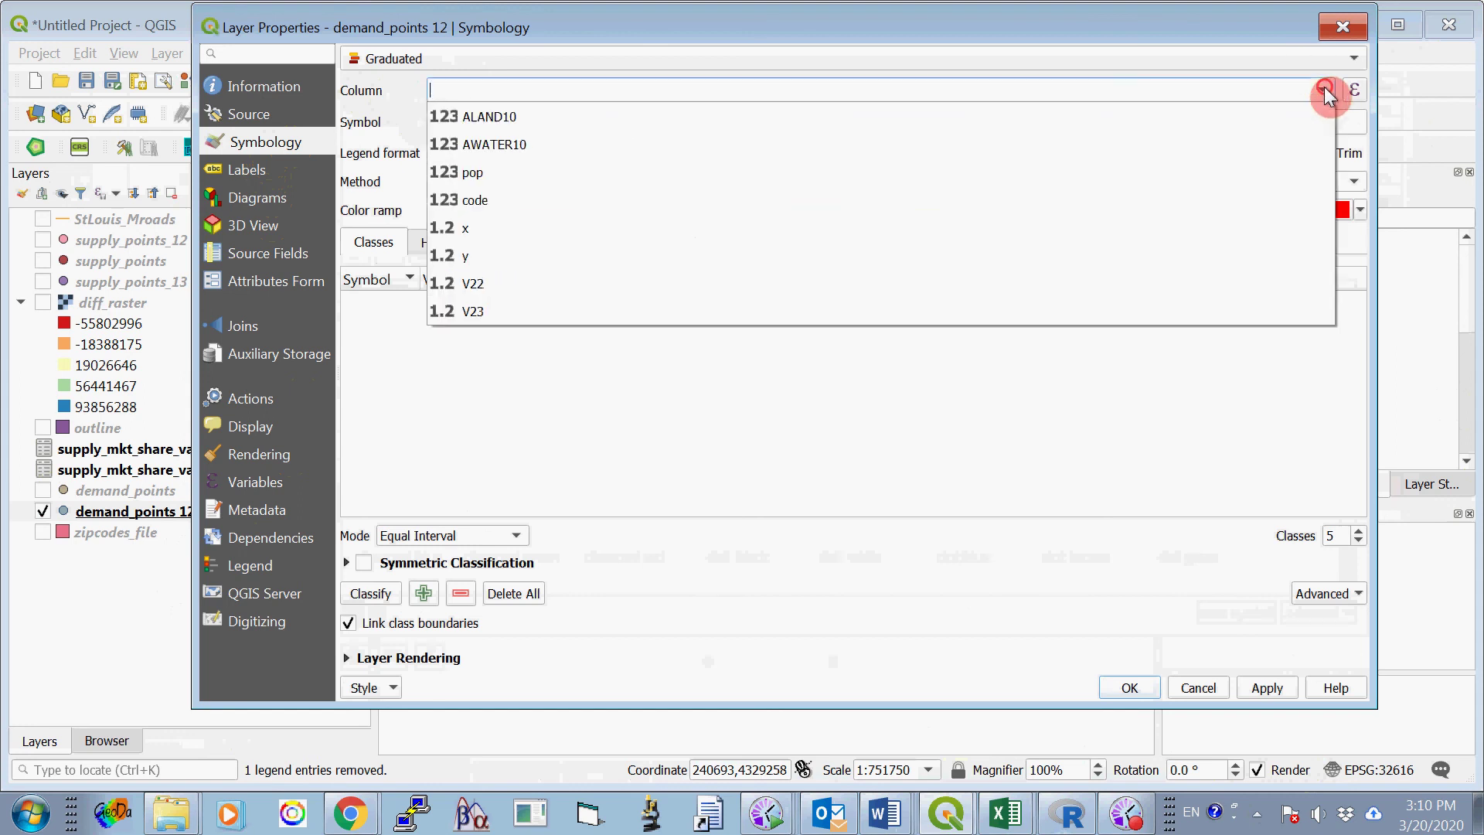
pyautogui.click(794, 282)
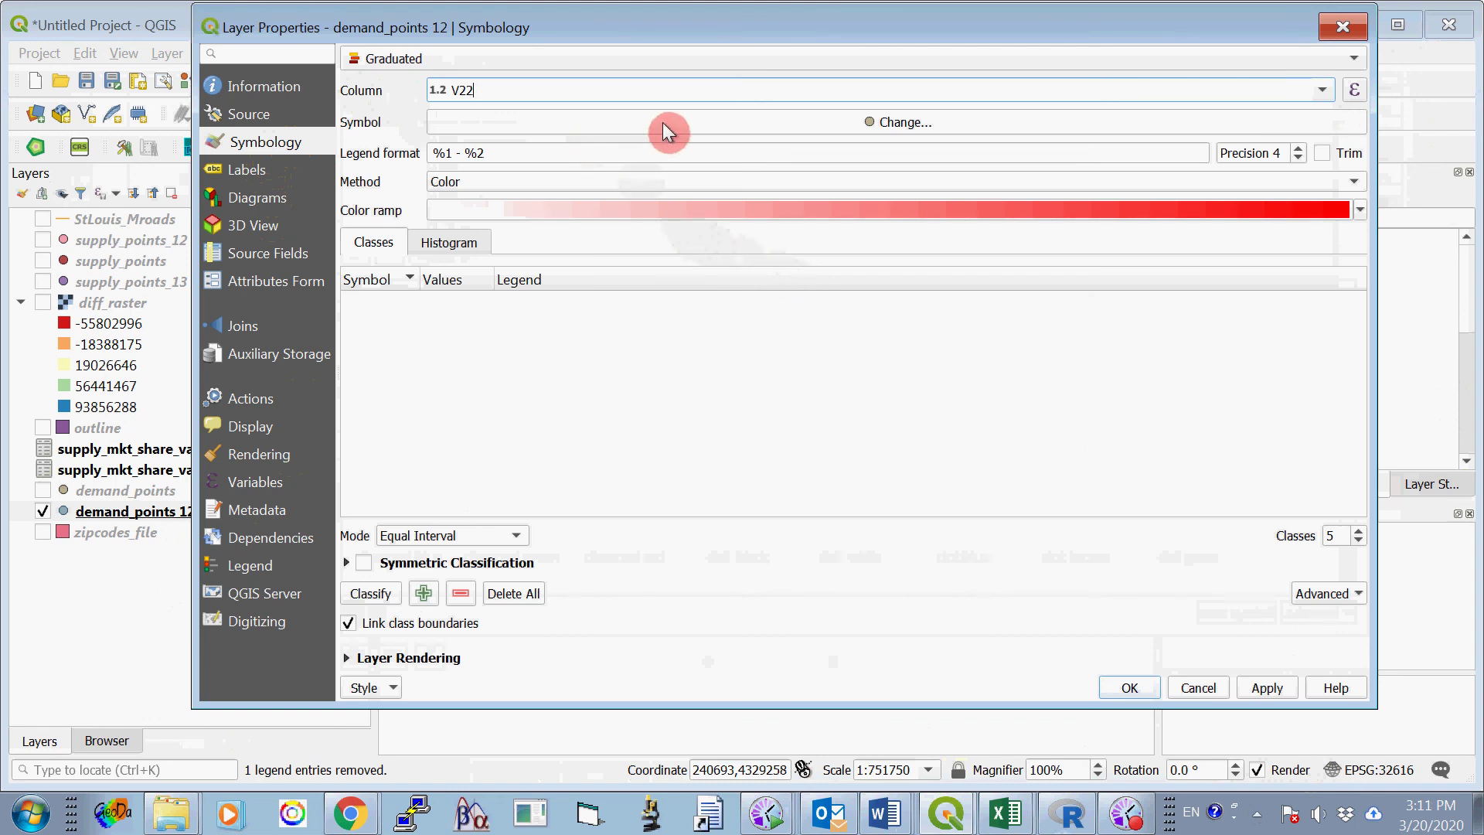
# Set the graduated method to Size with Quantile (Equal Count) classes, and accept the symbology.
pyautogui.click(468, 182)
pyautogui.click(457, 201)
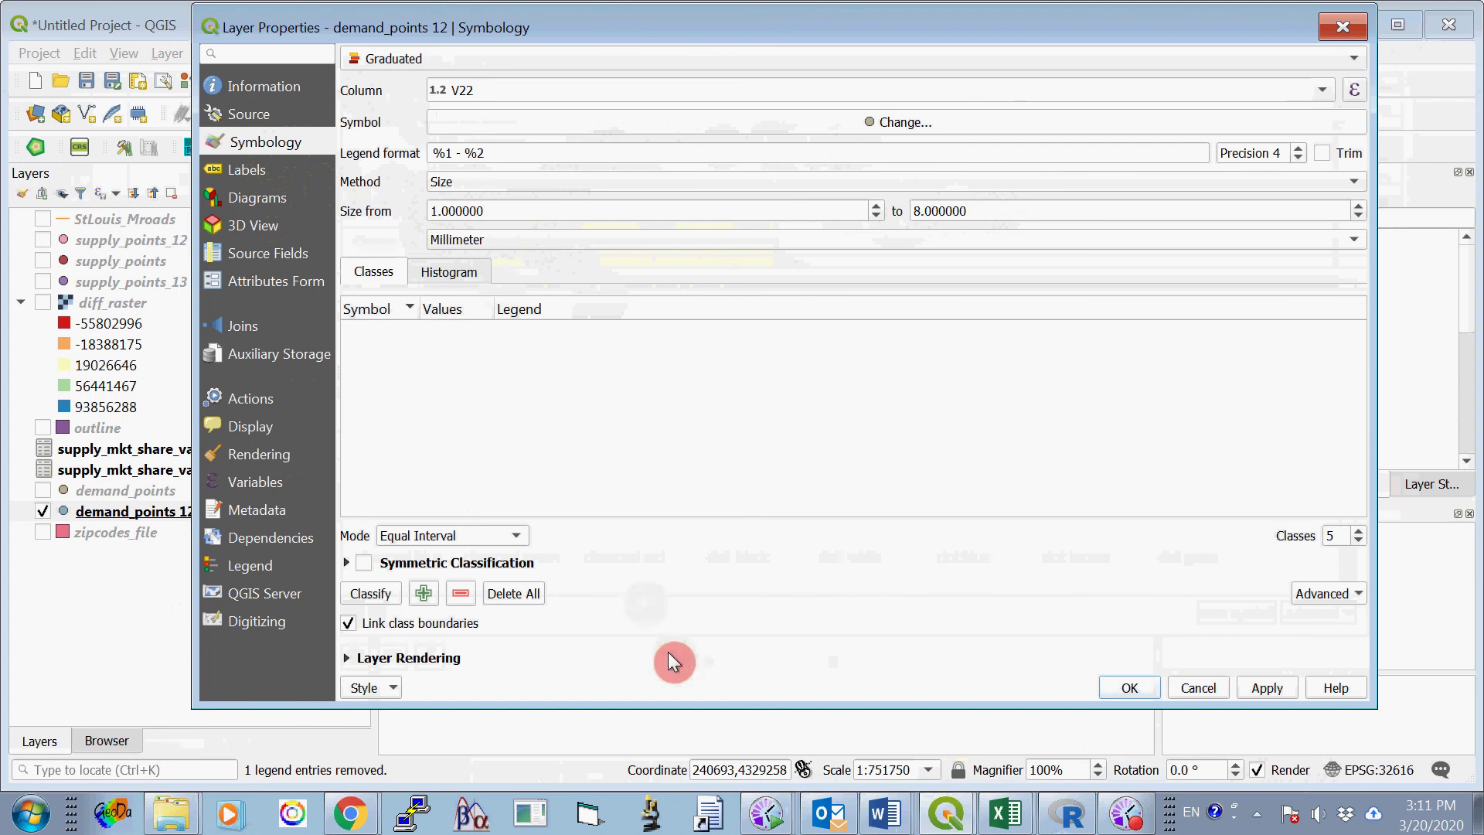
pyautogui.click(513, 536)
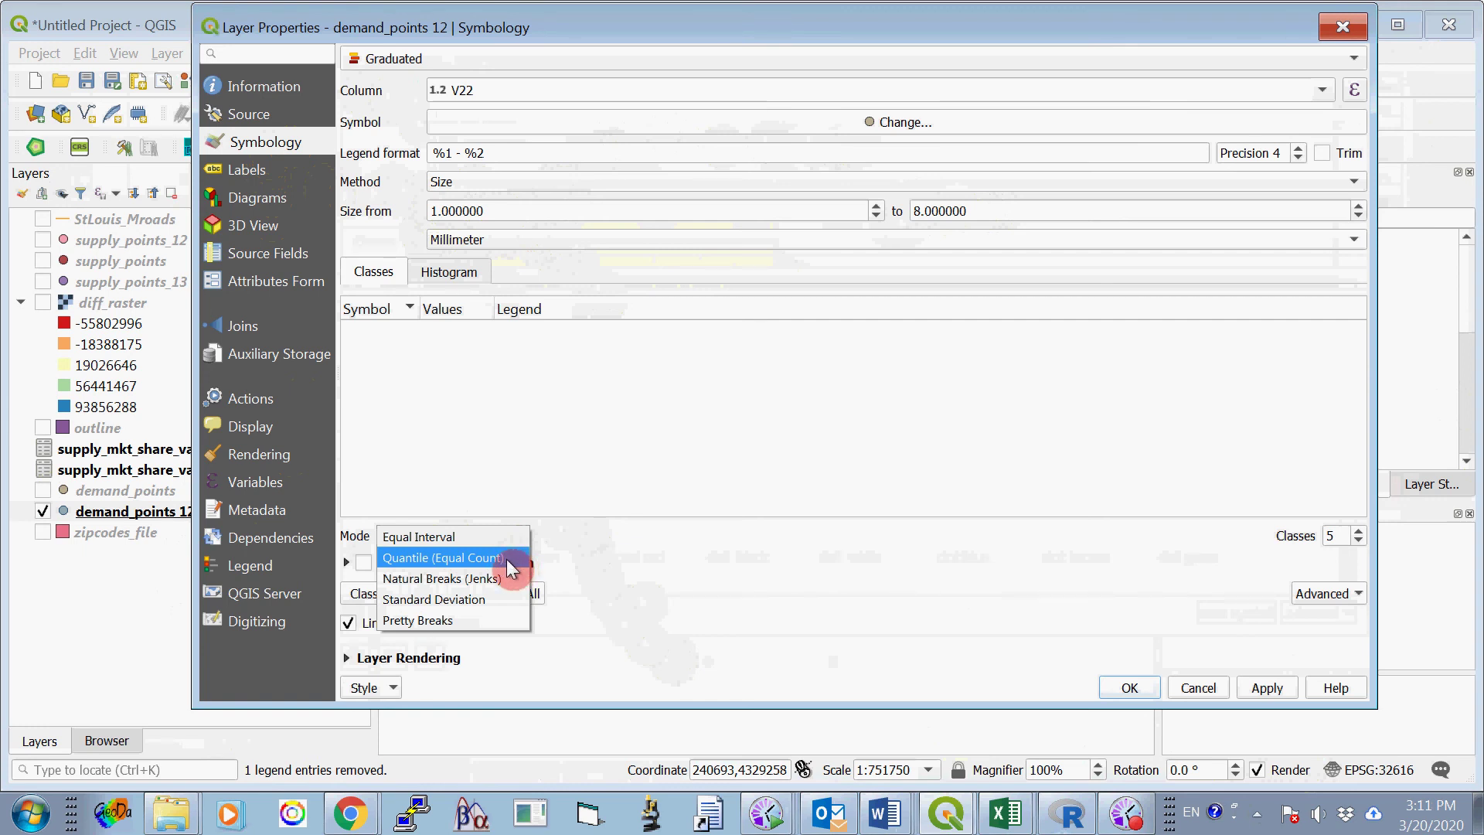
pyautogui.click(507, 557)
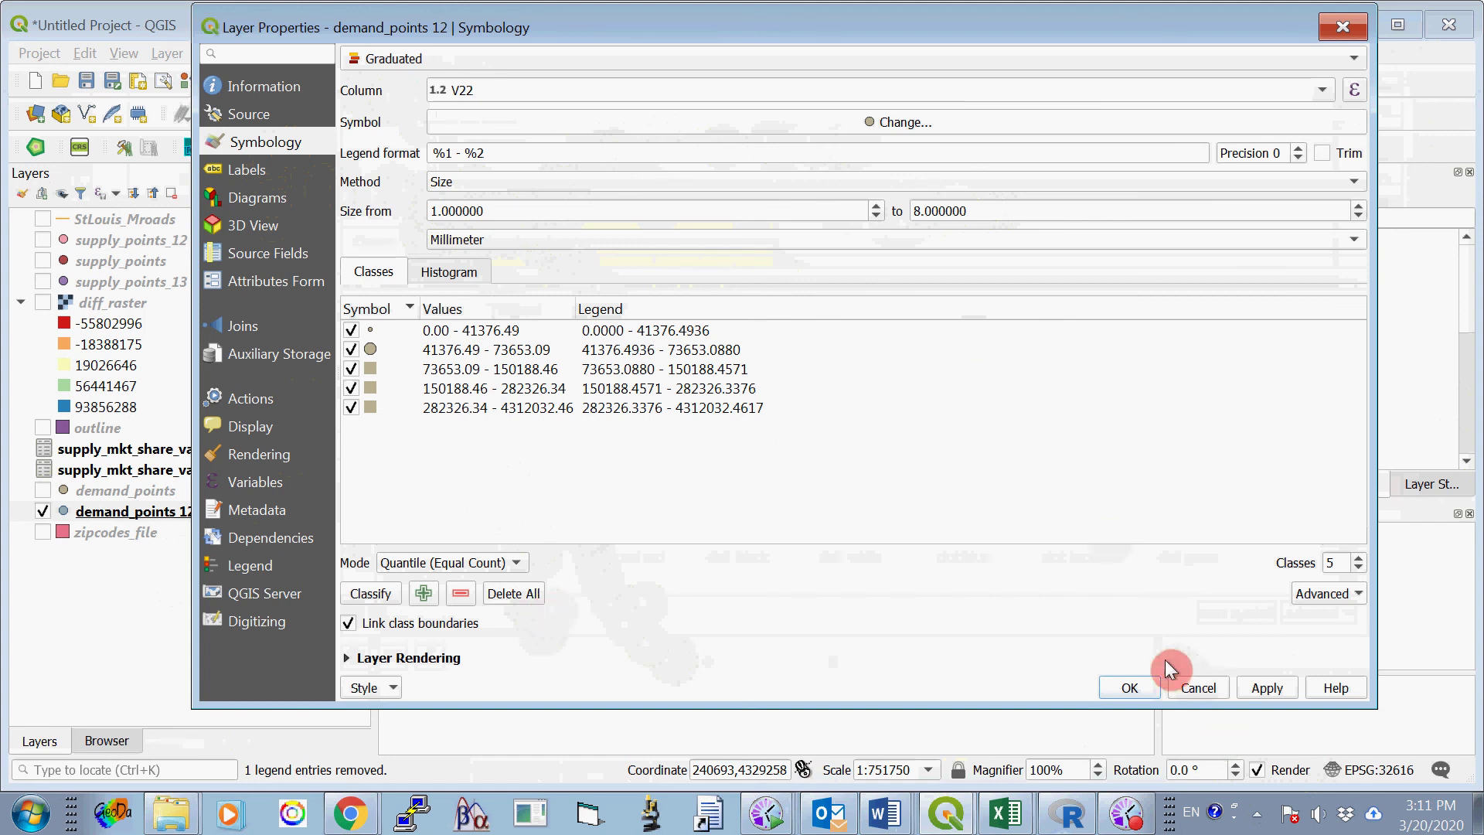
pyautogui.click(1129, 687)
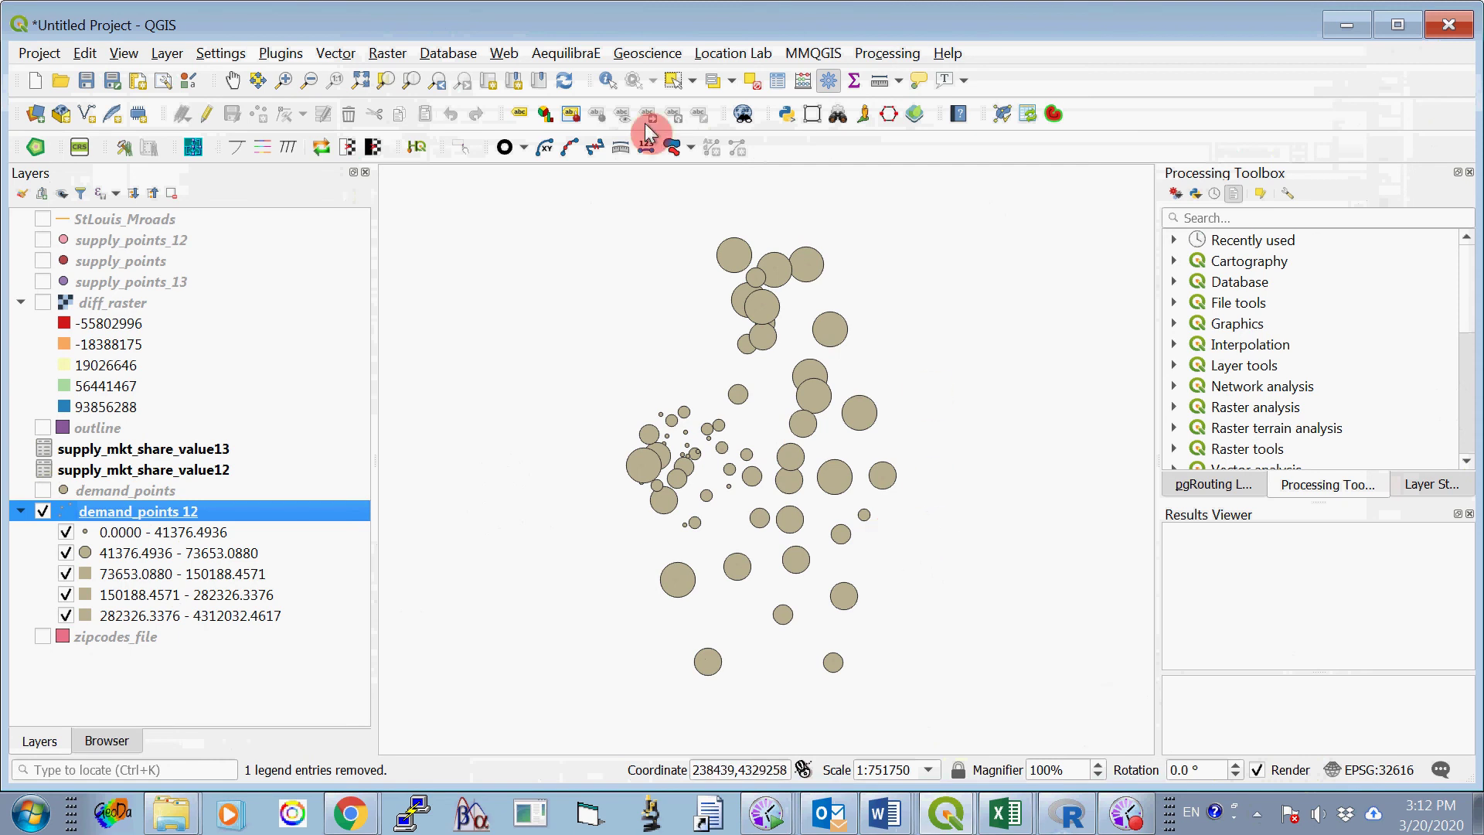
# Rename the demand_points 12 layer to "demand_points 12_1".
pyautogui.rightClick(209, 516)
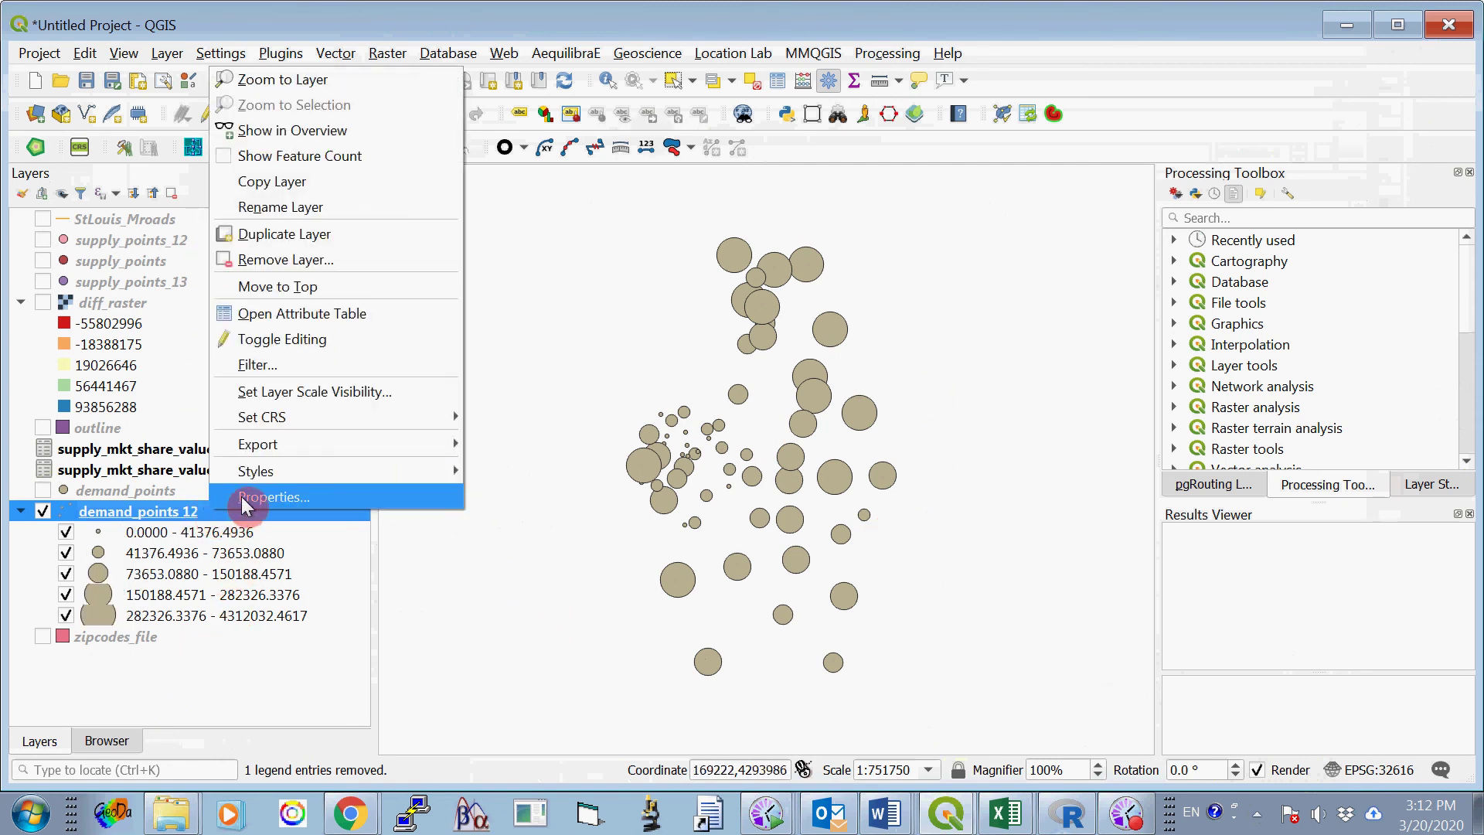
pyautogui.click(319, 207)
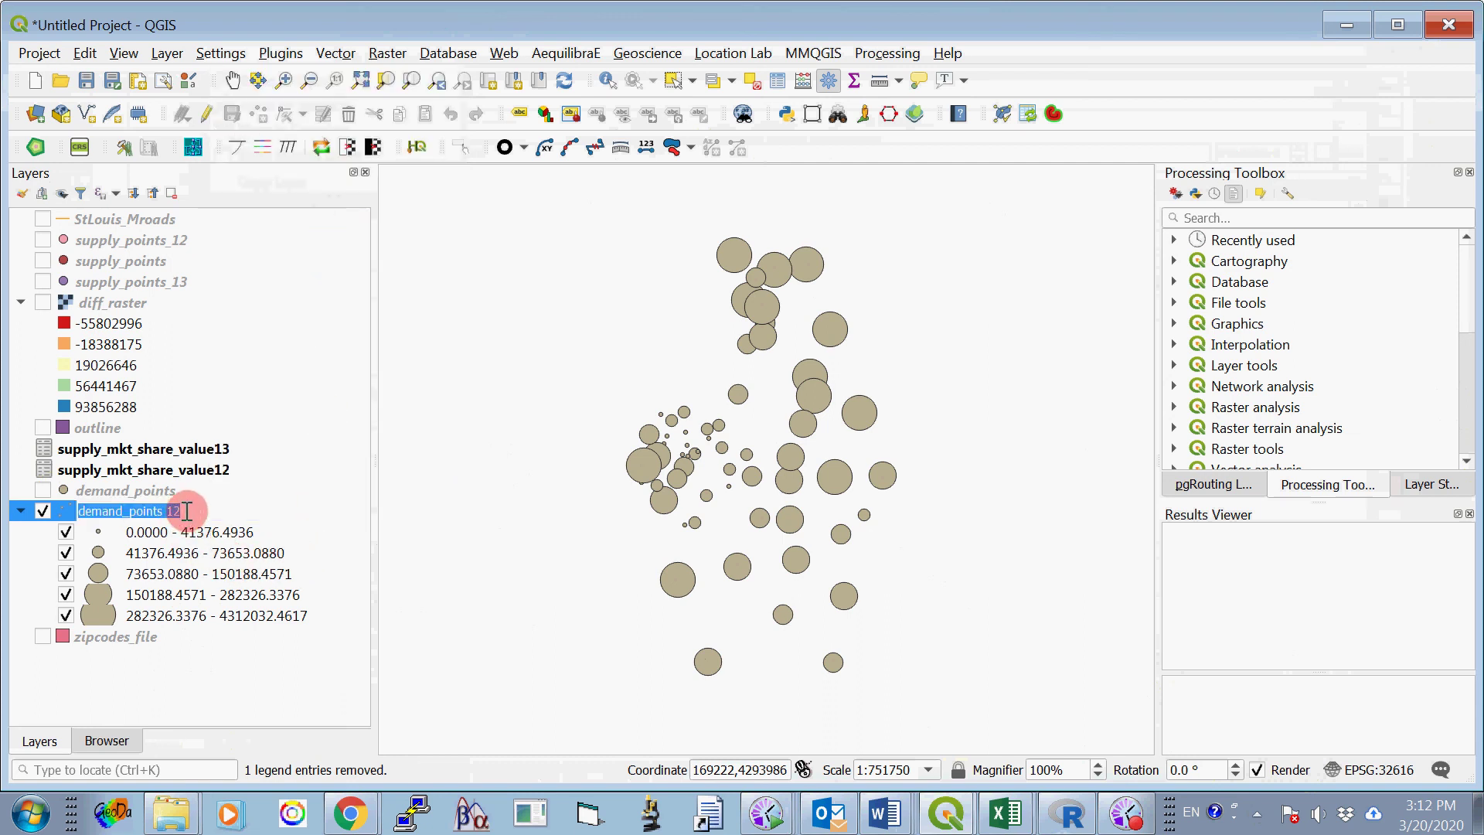
pyautogui.press('Return')
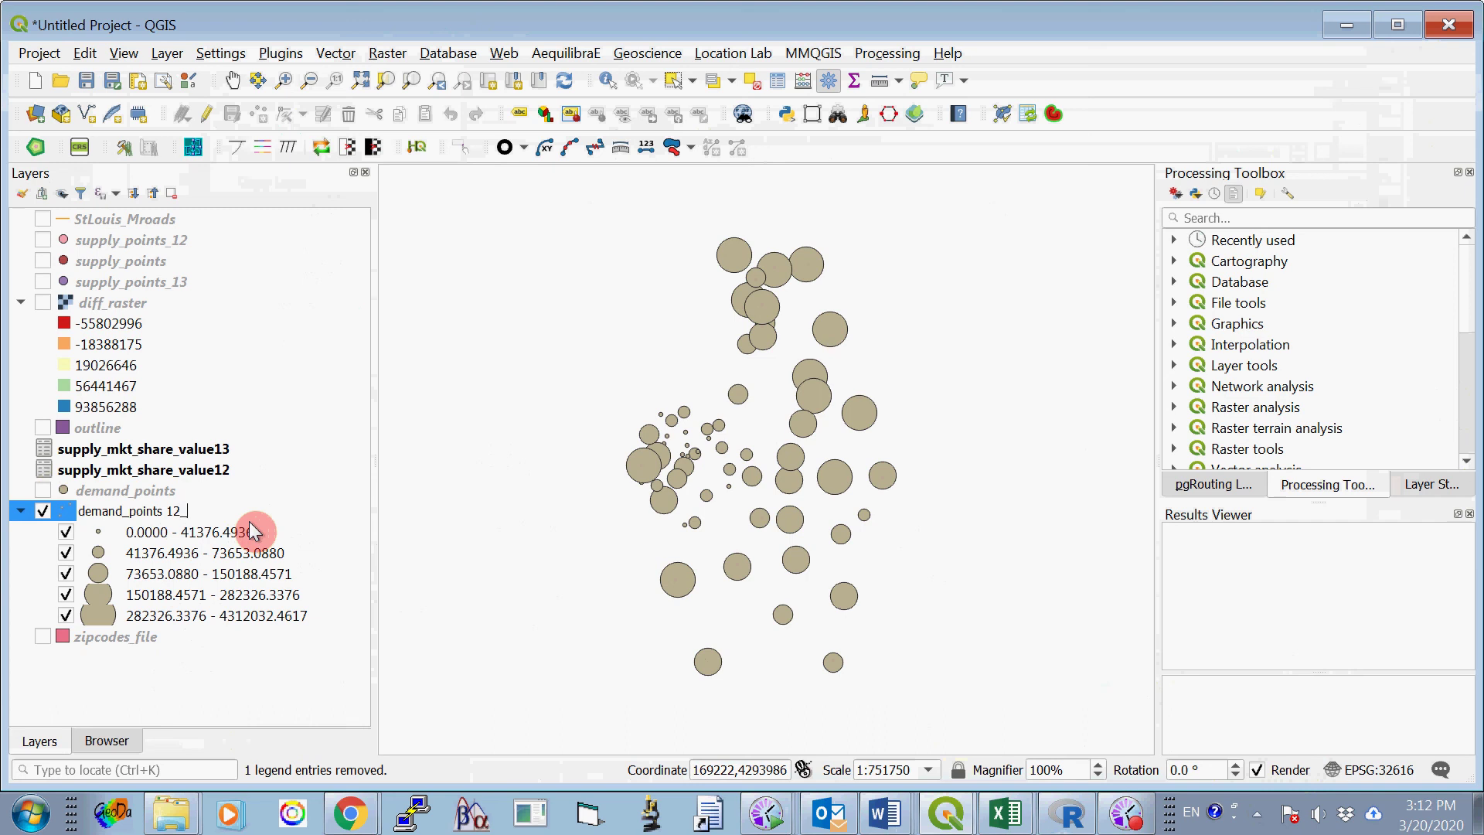
pyautogui.write('1')
pyautogui.click(248, 575)
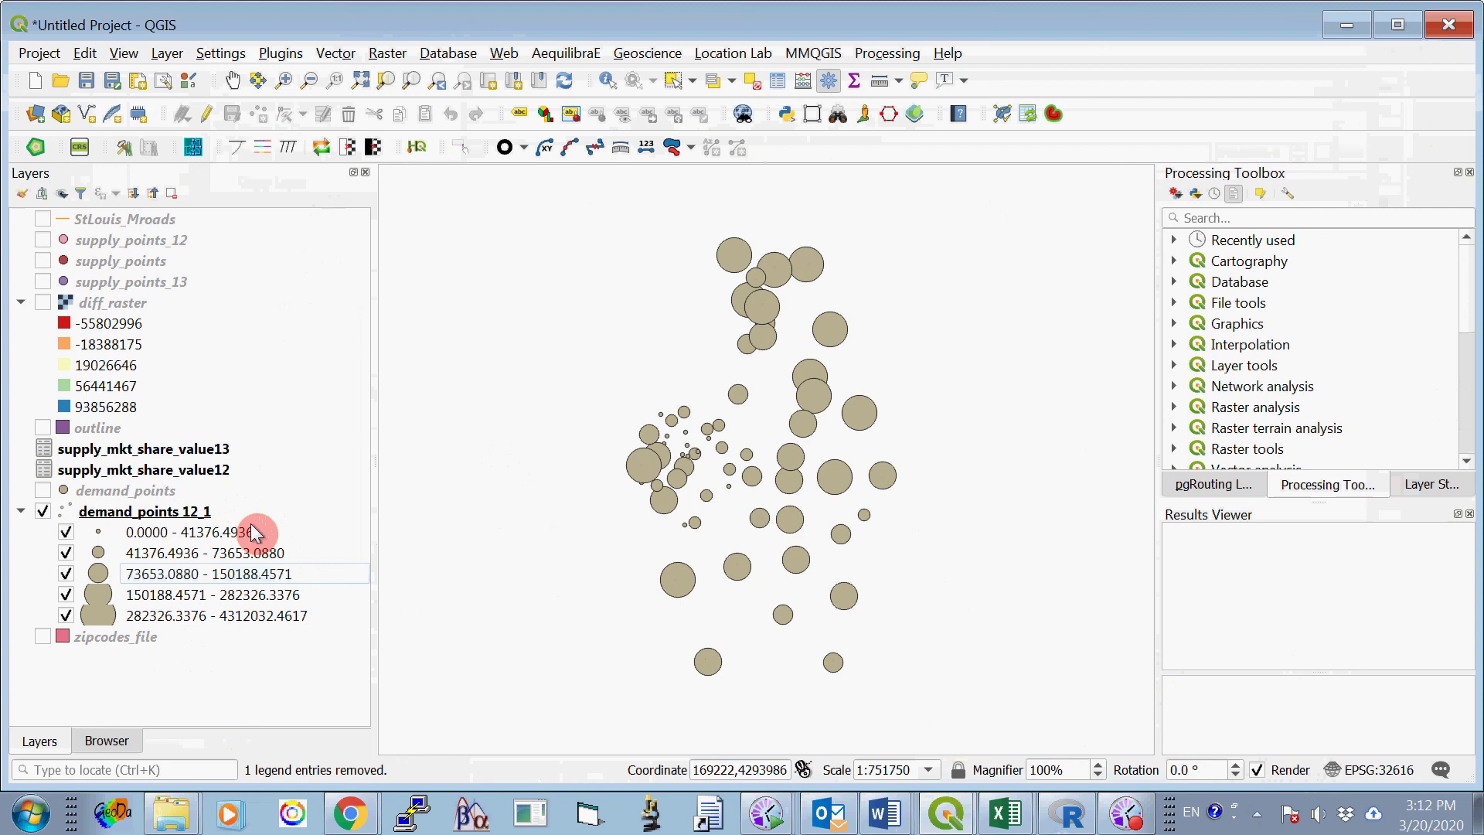
# Duplicate the demand_points 12_1 layer, hiding the original and showing the copy instead.
pyautogui.click(205, 513)
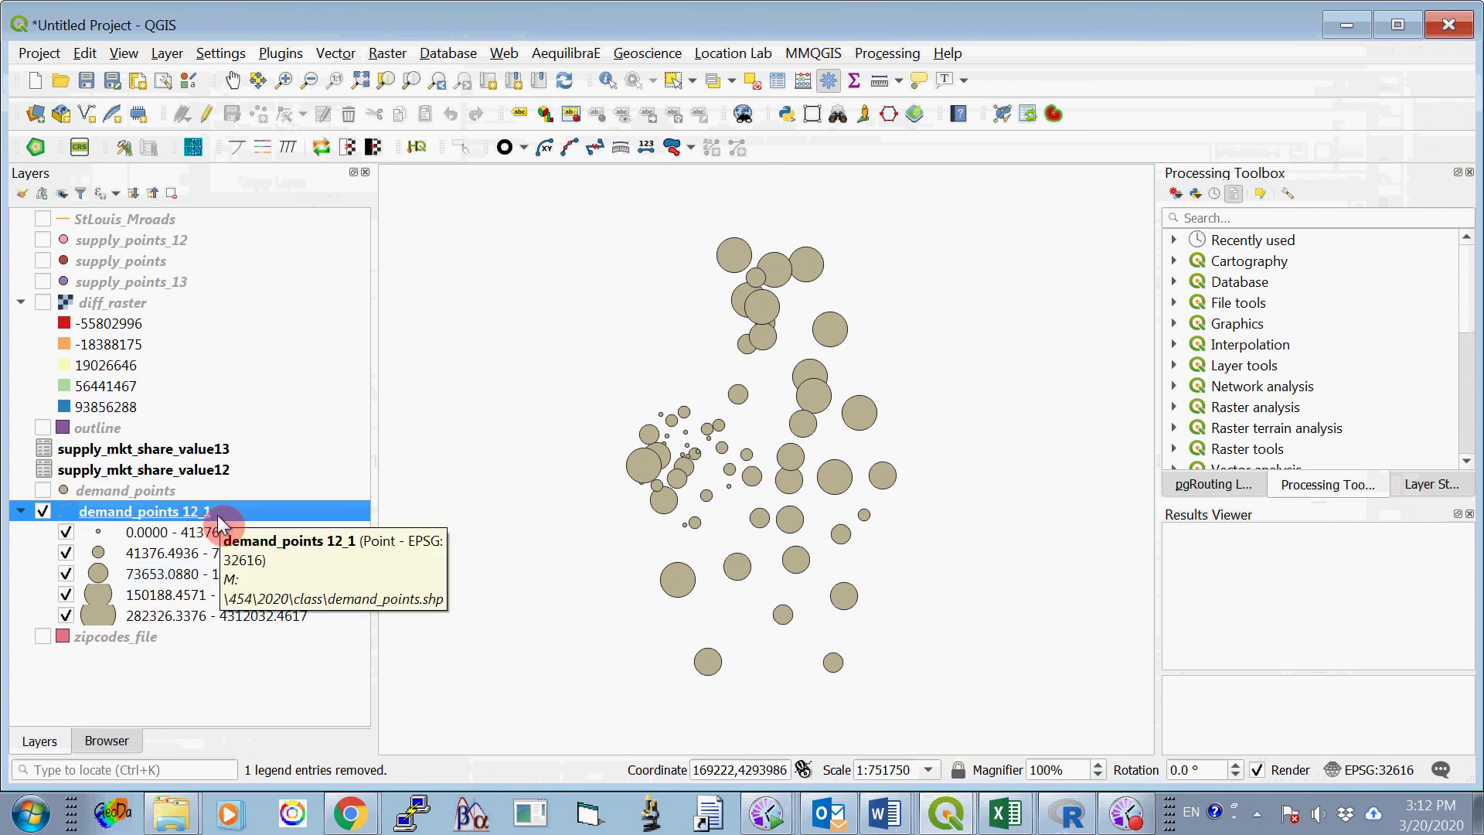
pyautogui.rightClick(217, 515)
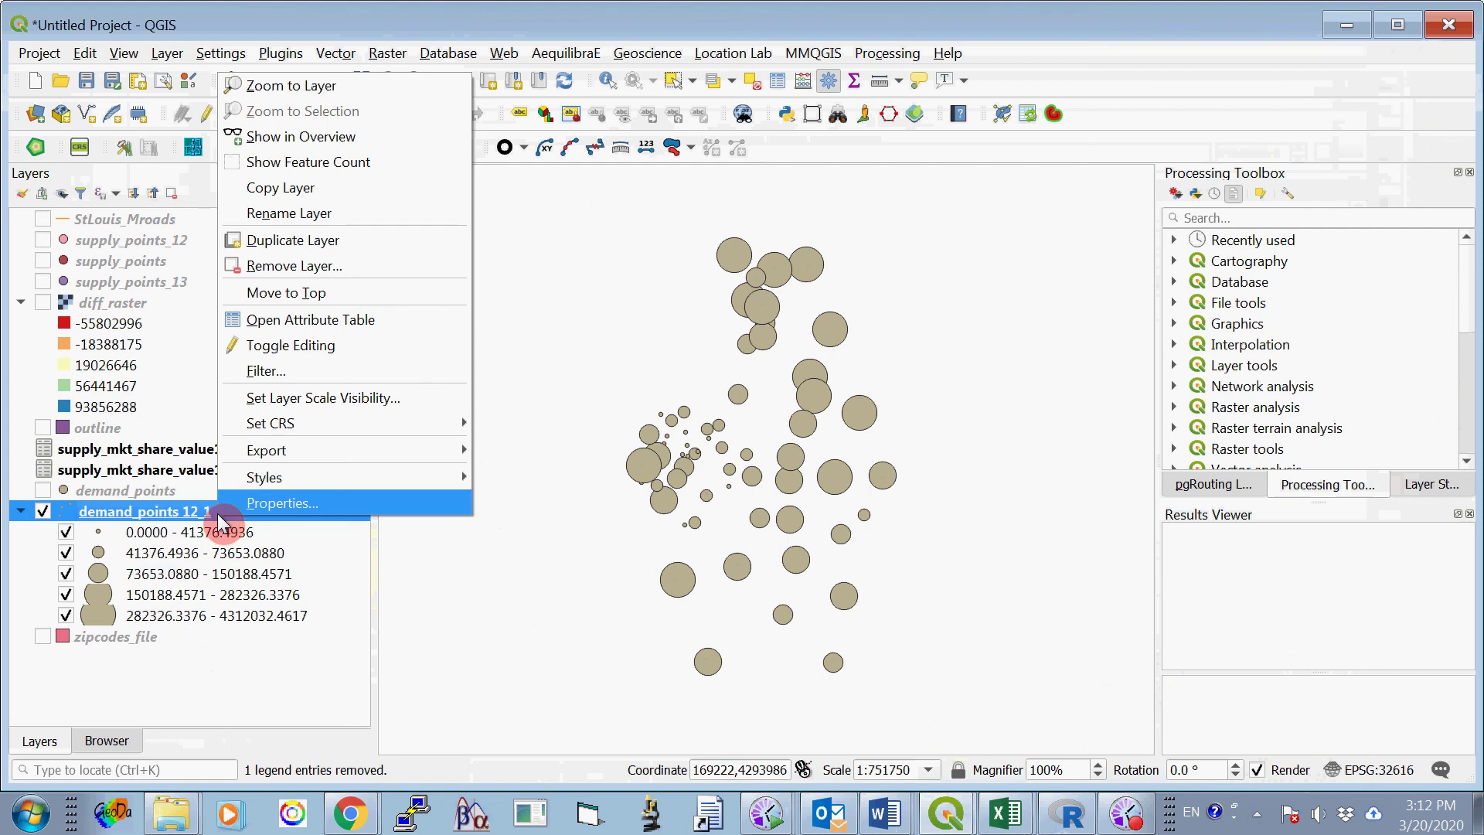
pyautogui.click(325, 243)
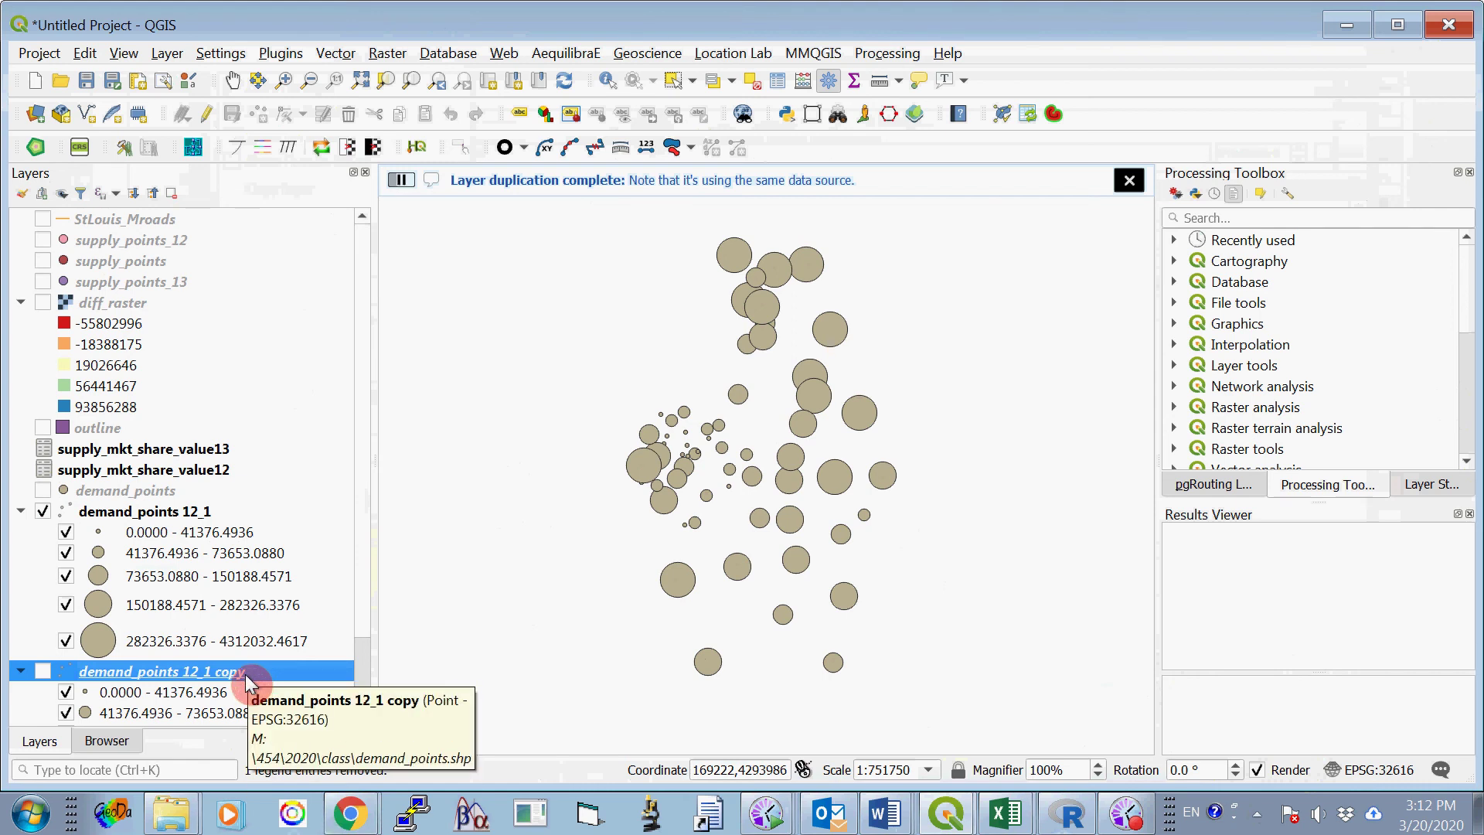
pyautogui.click(44, 512)
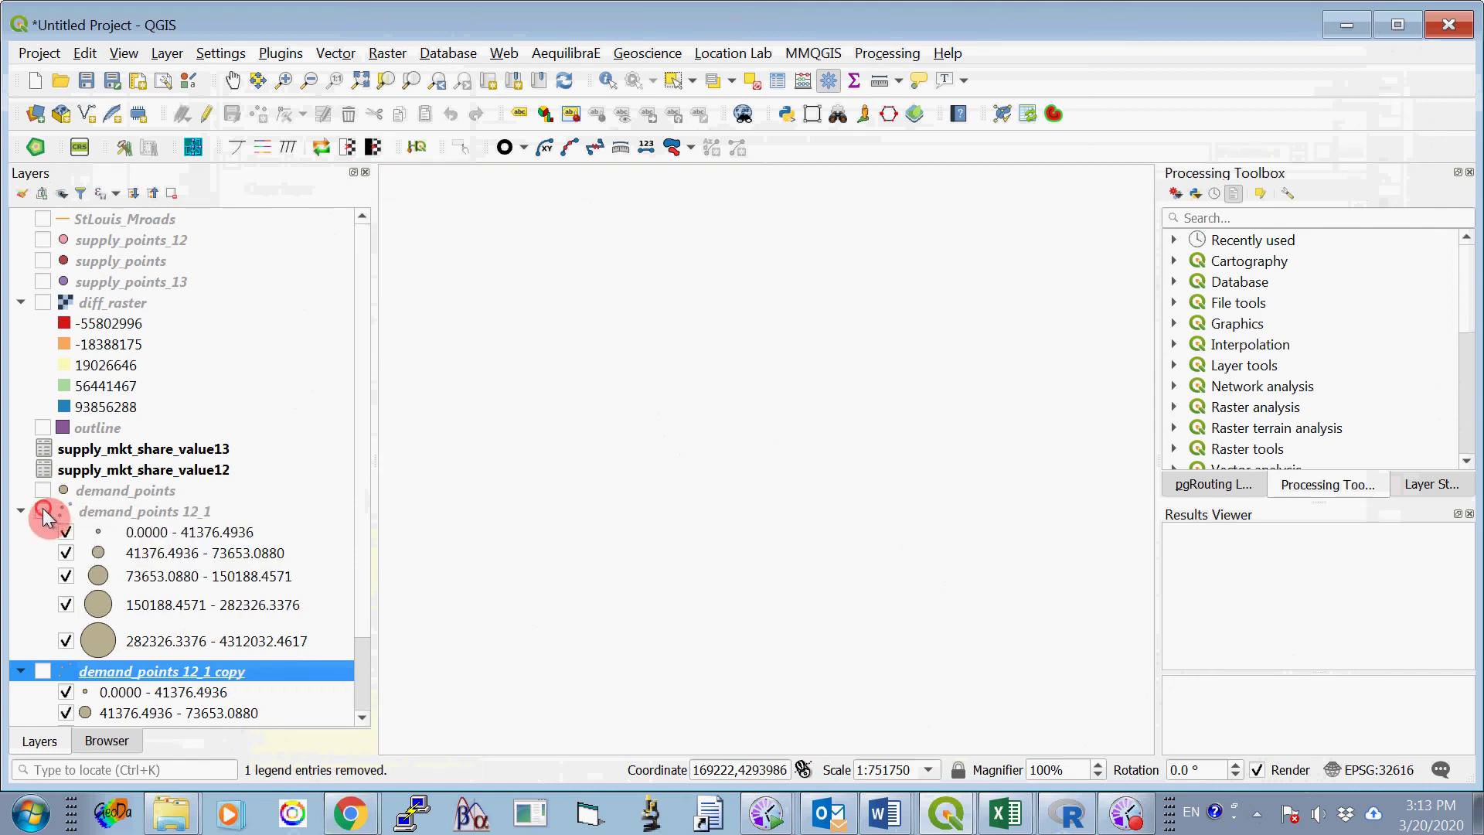
pyautogui.click(44, 670)
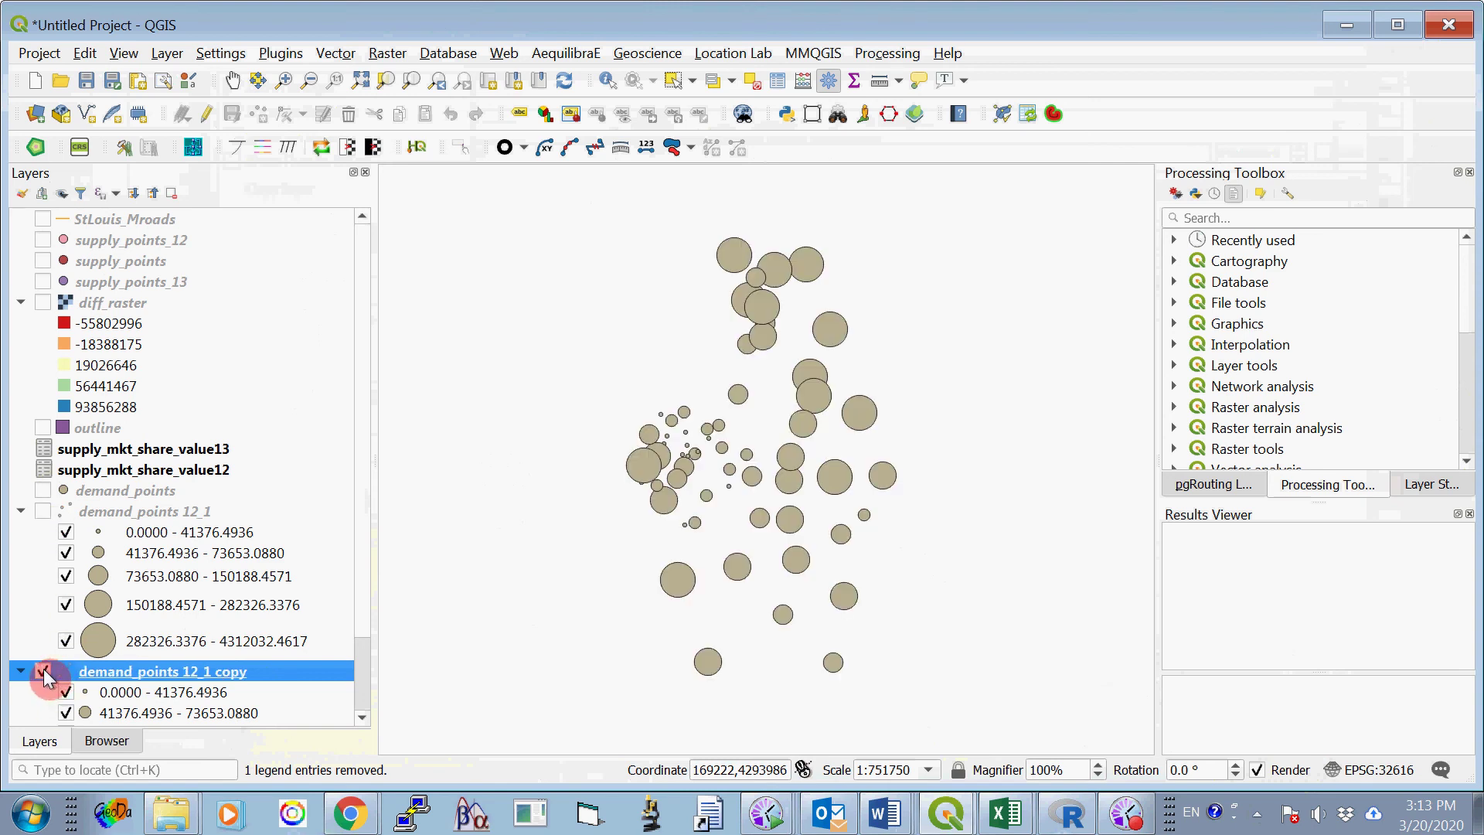
# Change the graduated symbology column of demand_points 12_1 copy to V23 and reclassify the values.
pyautogui.rightClick(249, 671)
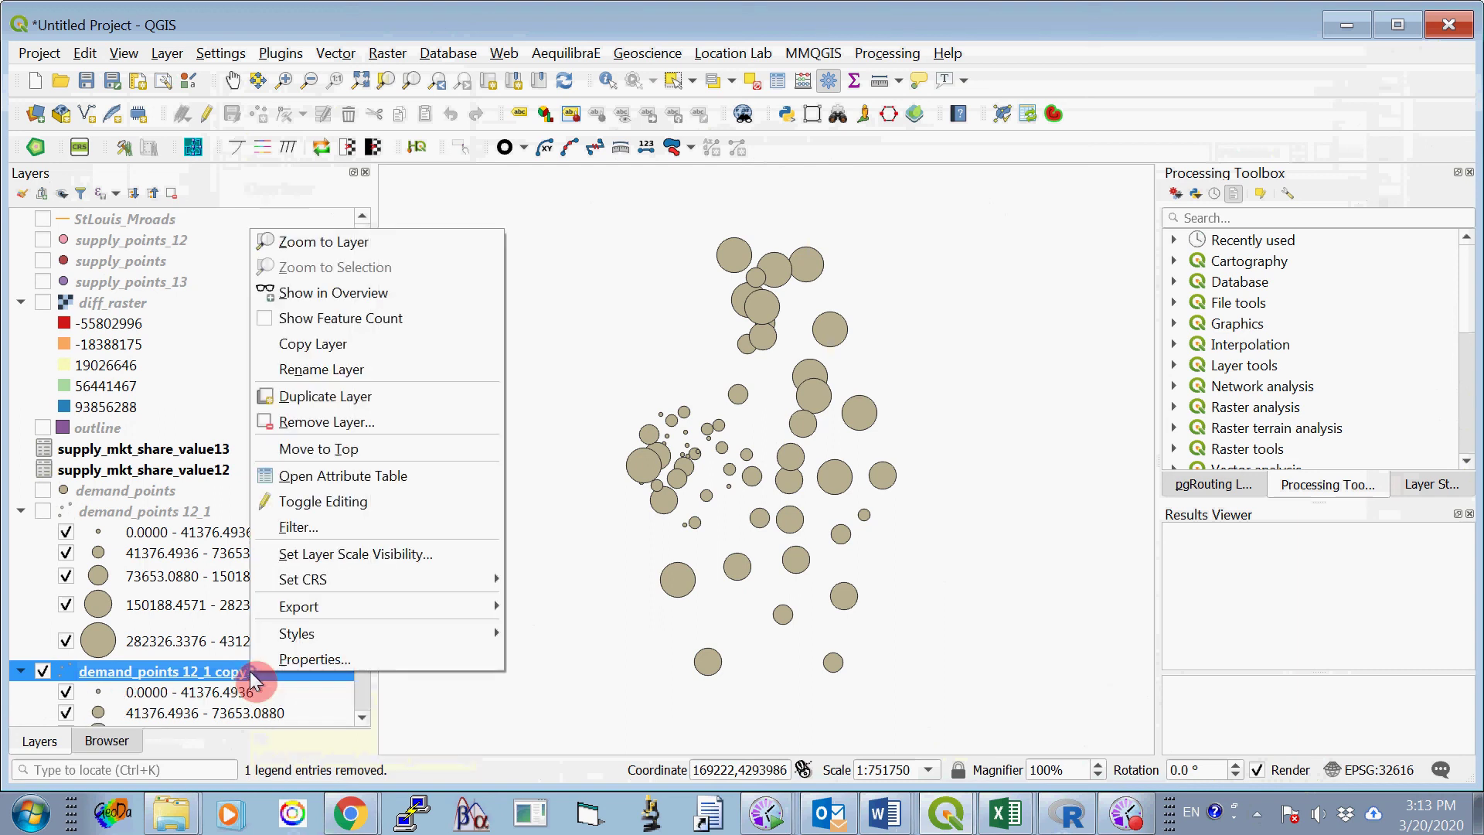
pyautogui.click(314, 660)
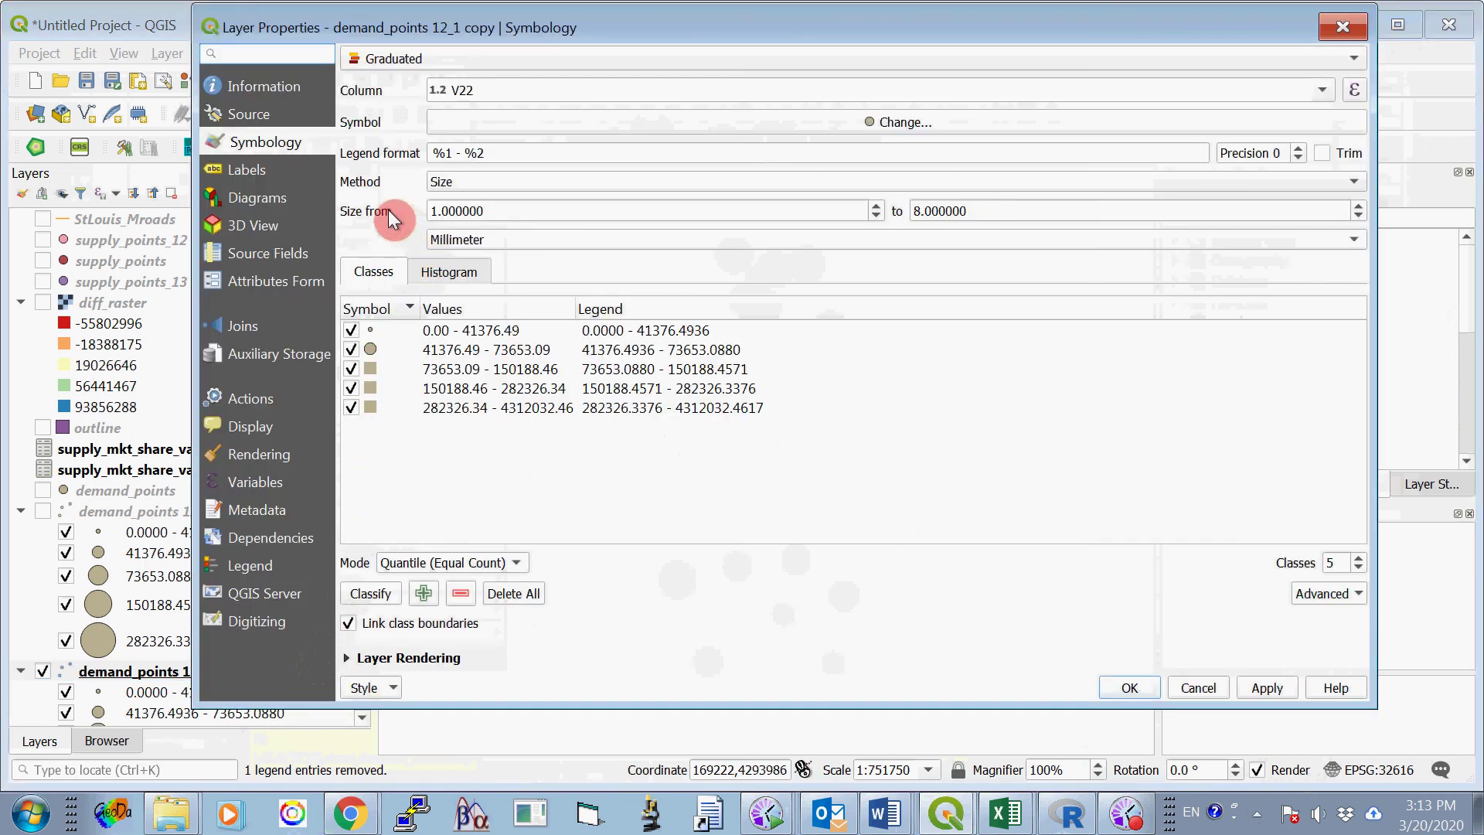
pyautogui.moveTo(585, 22); pyautogui.dragTo(558, 23)
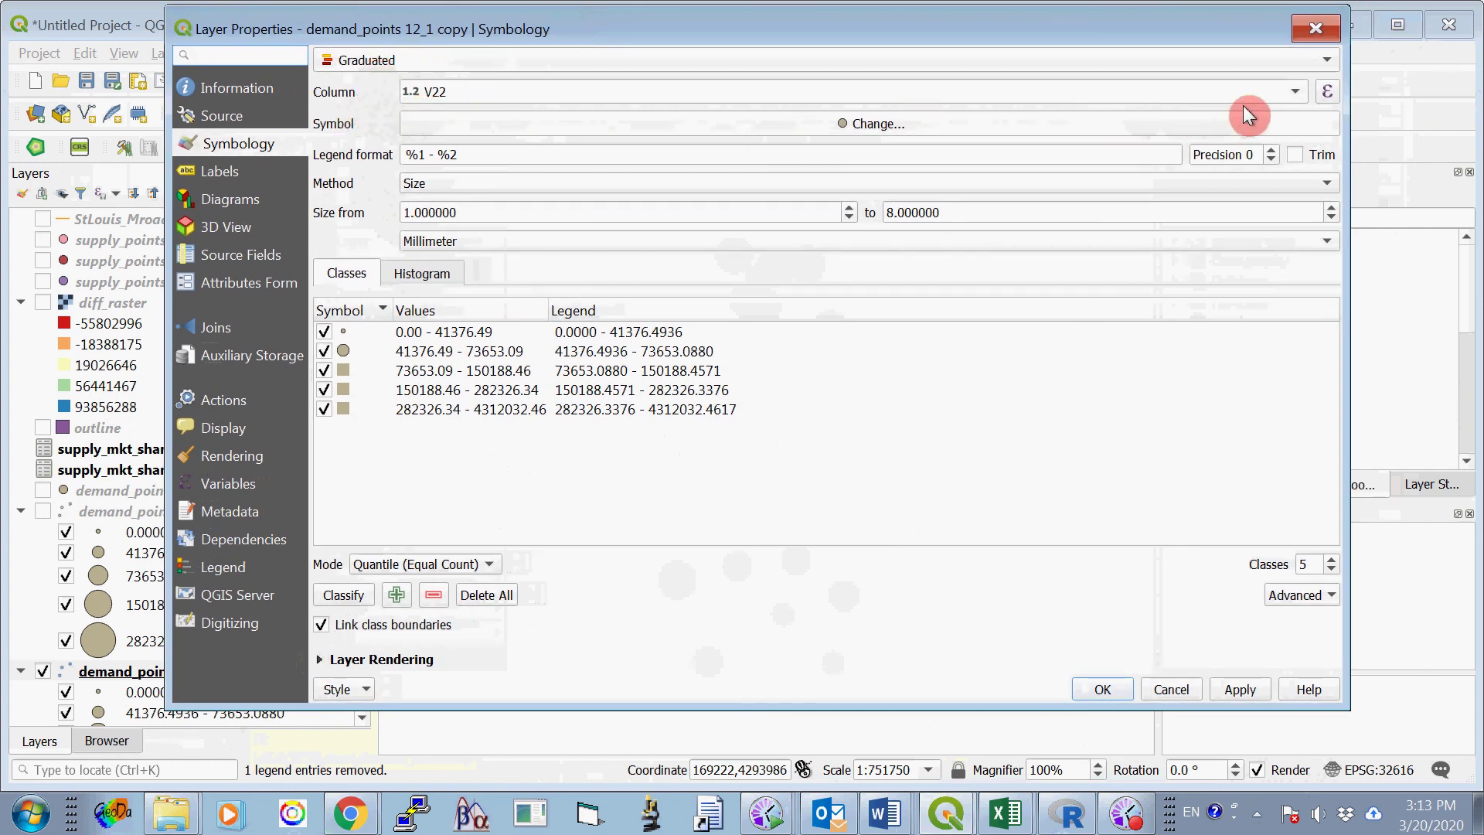
pyautogui.click(1295, 91)
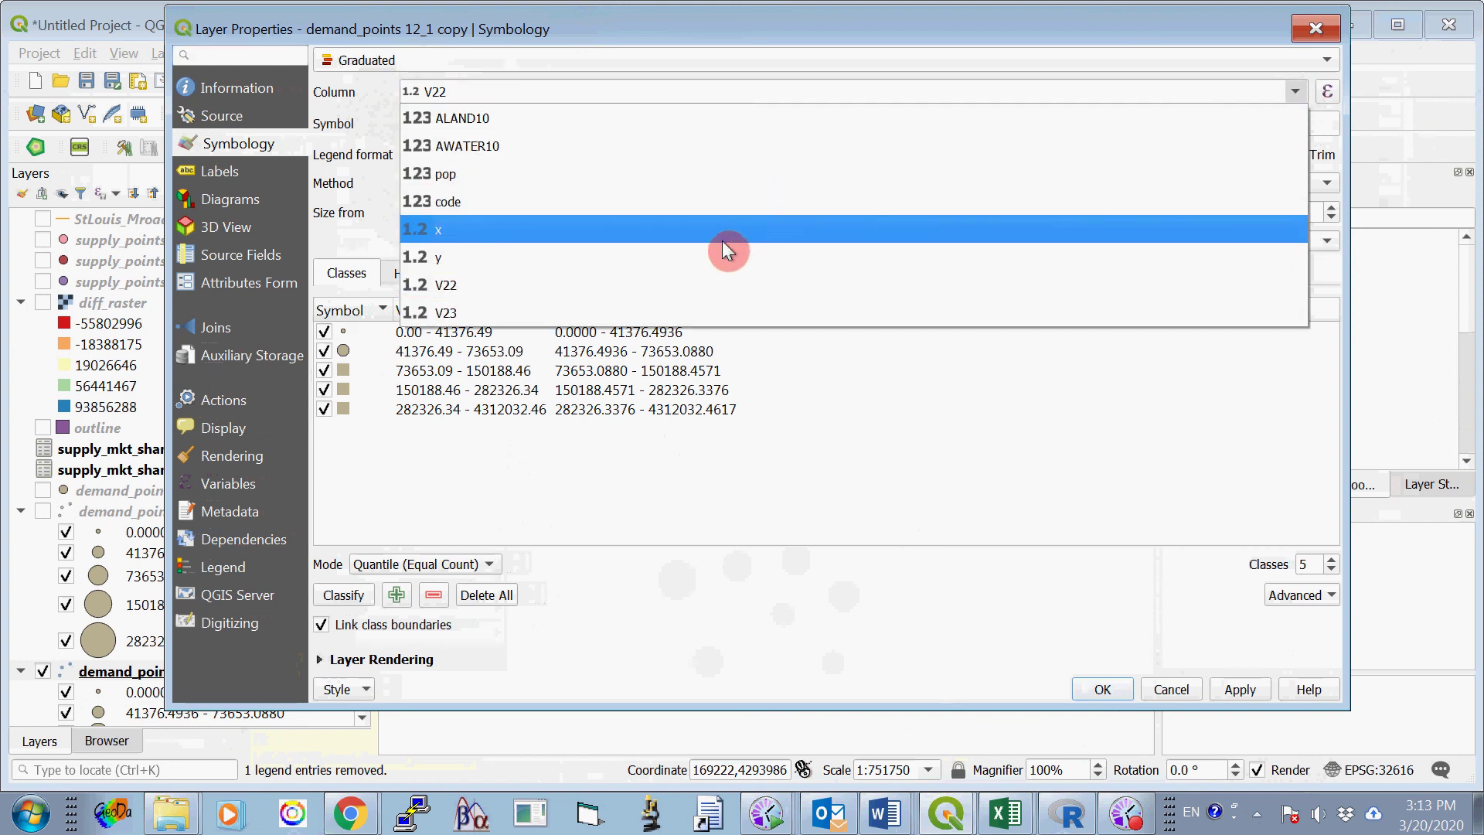
pyautogui.click(644, 312)
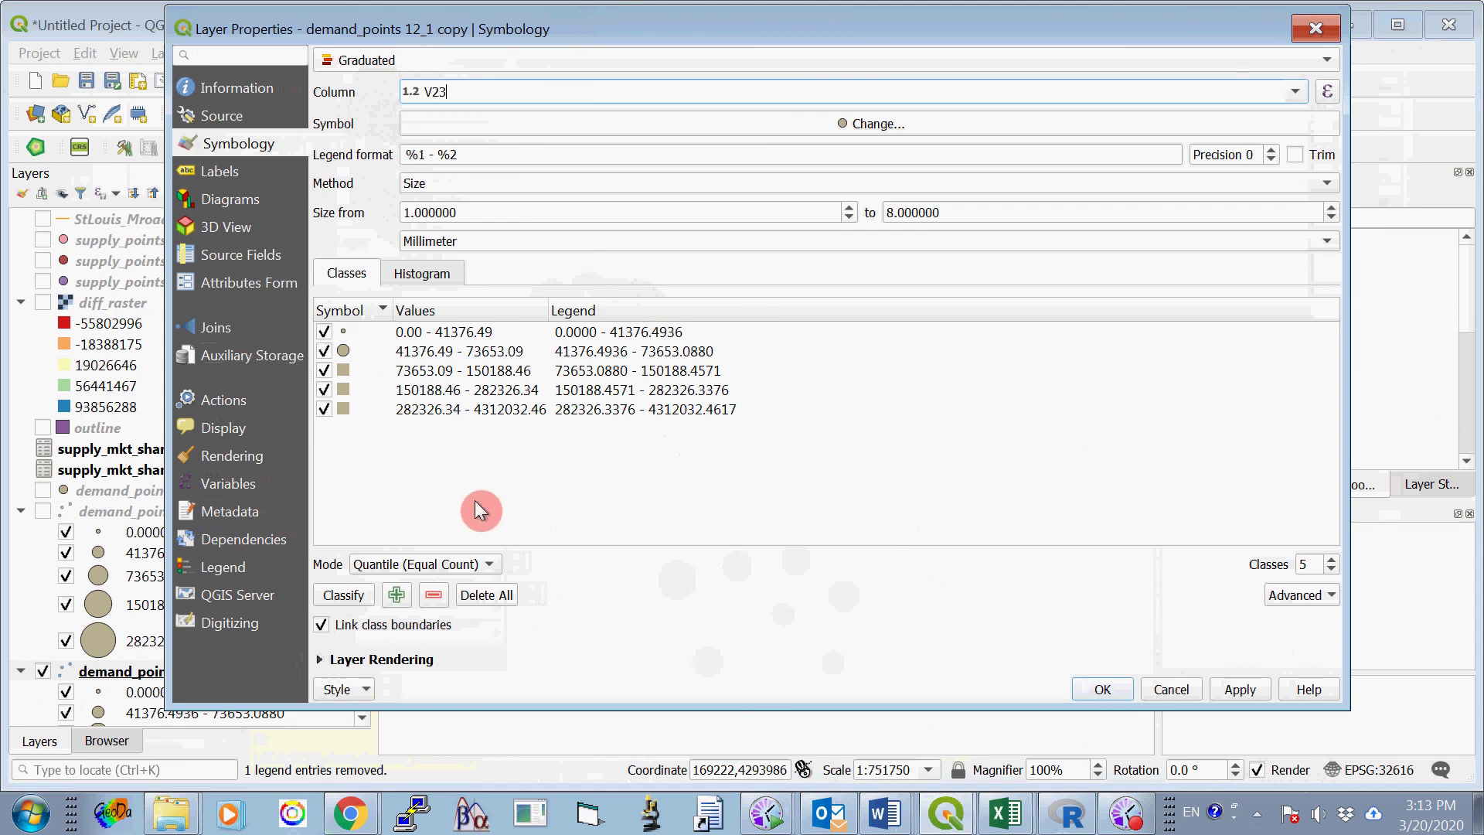
pyautogui.click(346, 597)
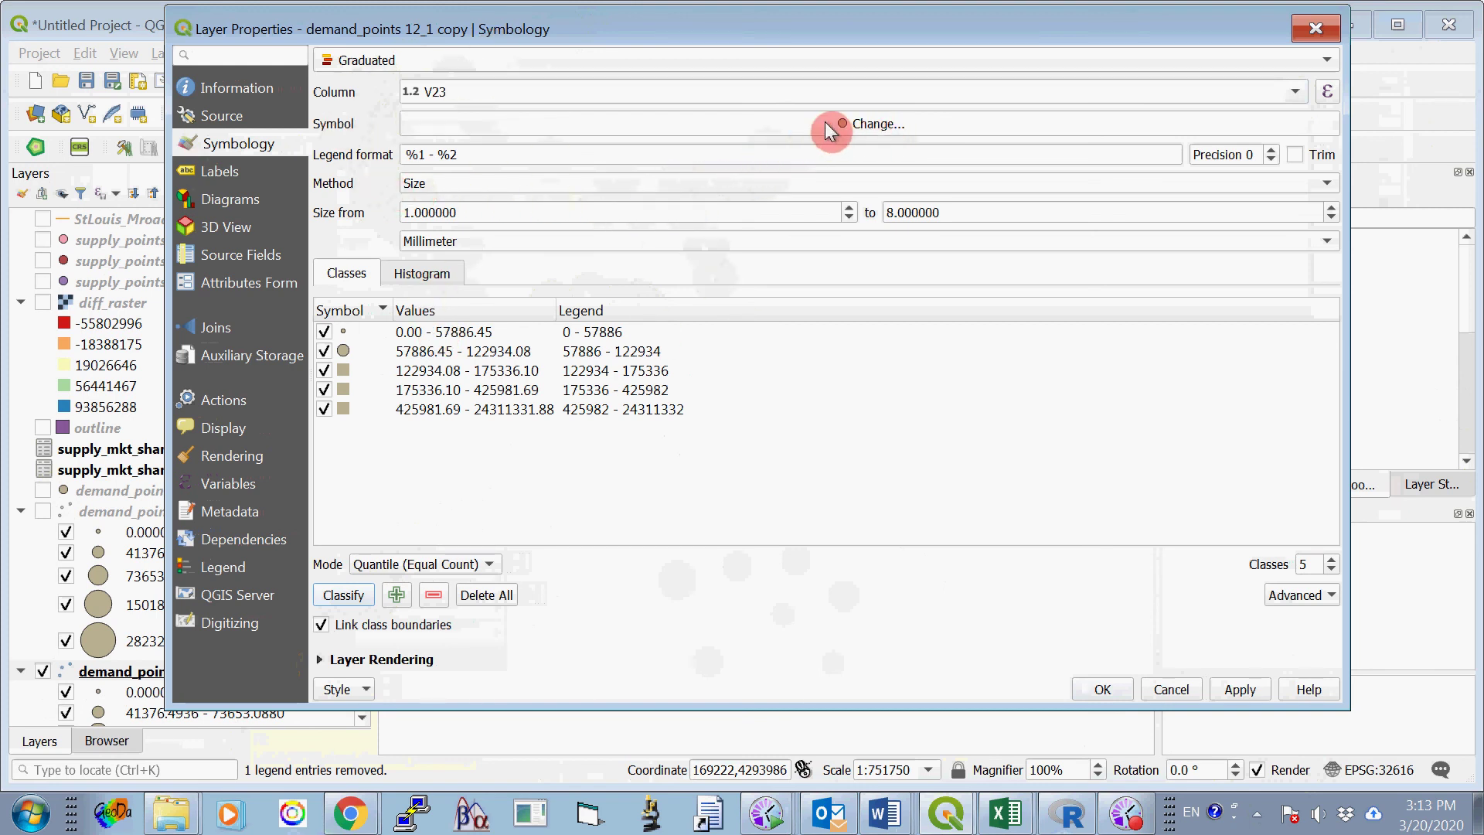
# Recolour the graduated symbols of demand_points 12_1 copy to orange (#ef981f) and accept the symbology.
pyautogui.click(860, 122)
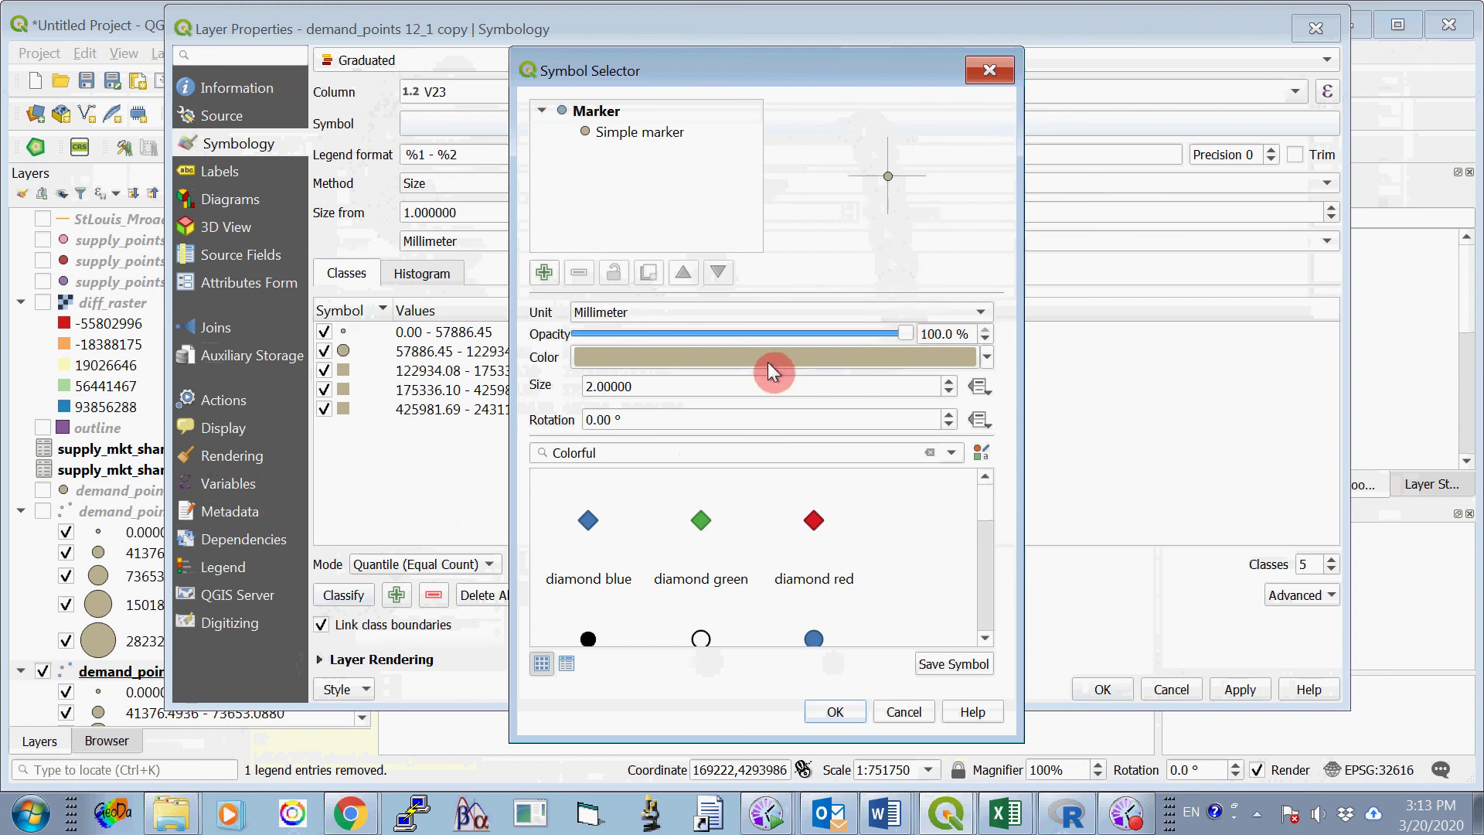
pyautogui.click(689, 356)
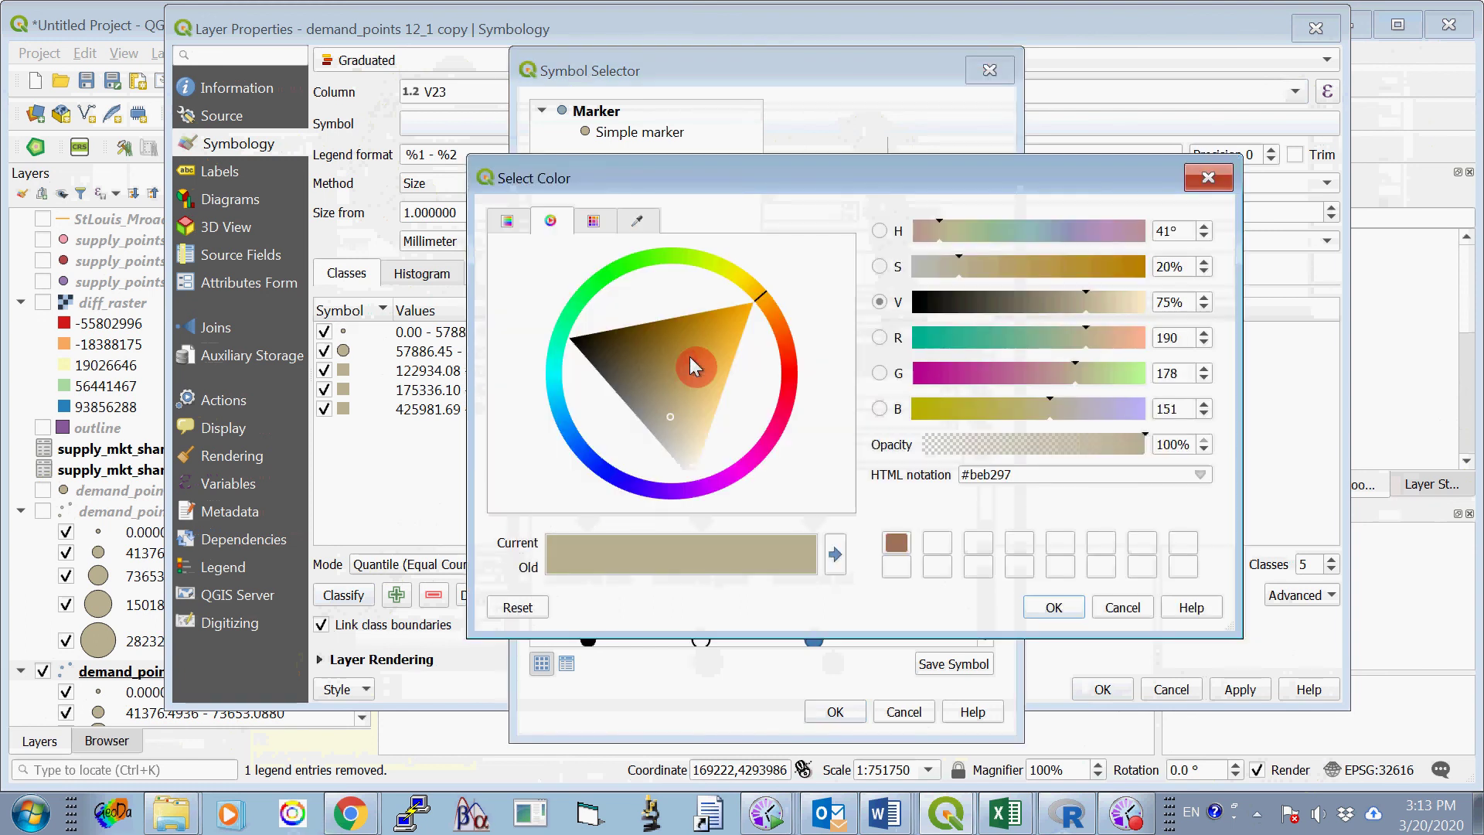
pyautogui.click(774, 307)
pyautogui.moveTo(767, 320); pyautogui.dragTo(766, 306)
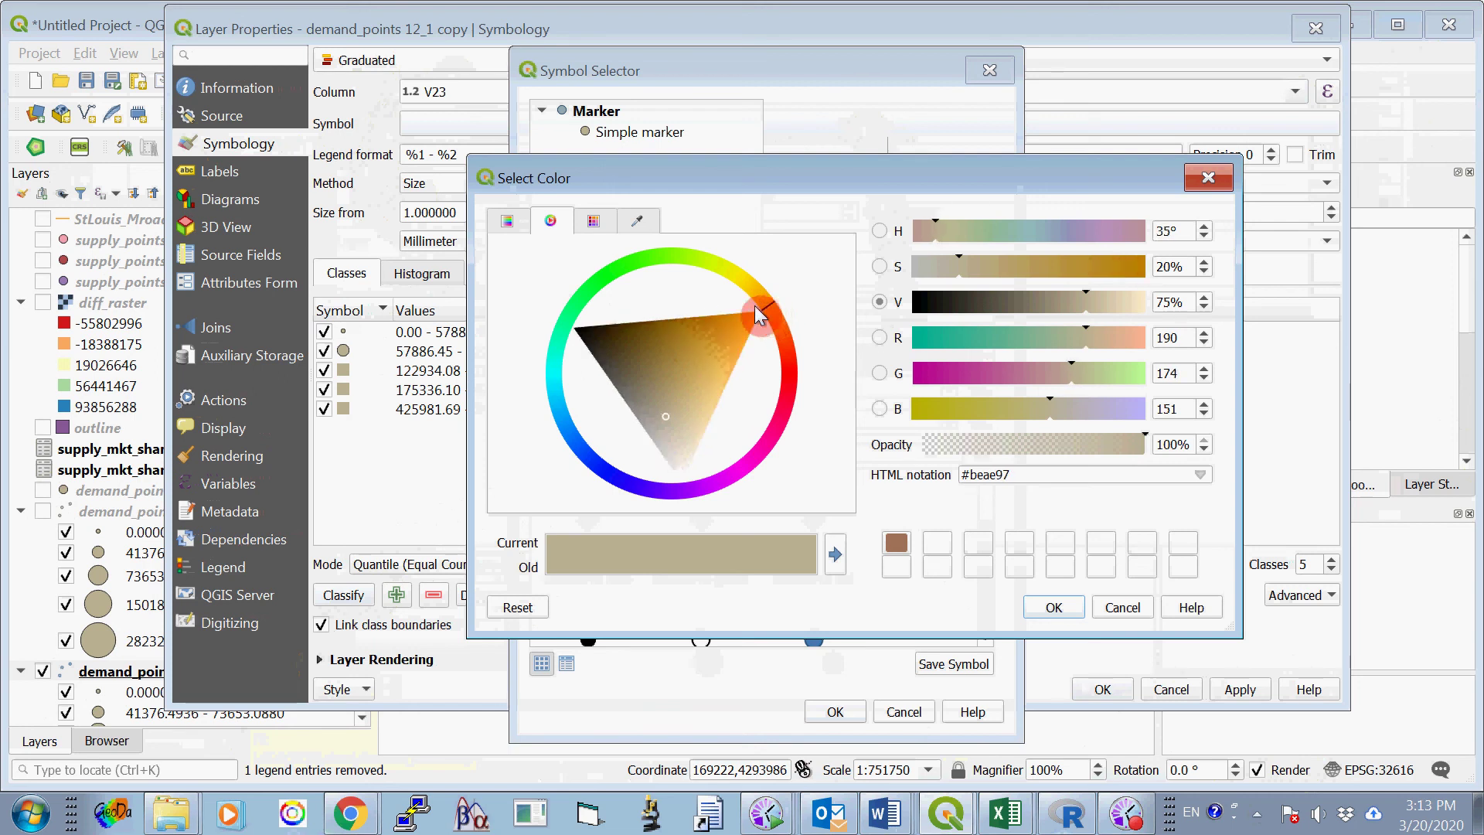
pyautogui.moveTo(667, 430); pyautogui.dragTo(739, 332)
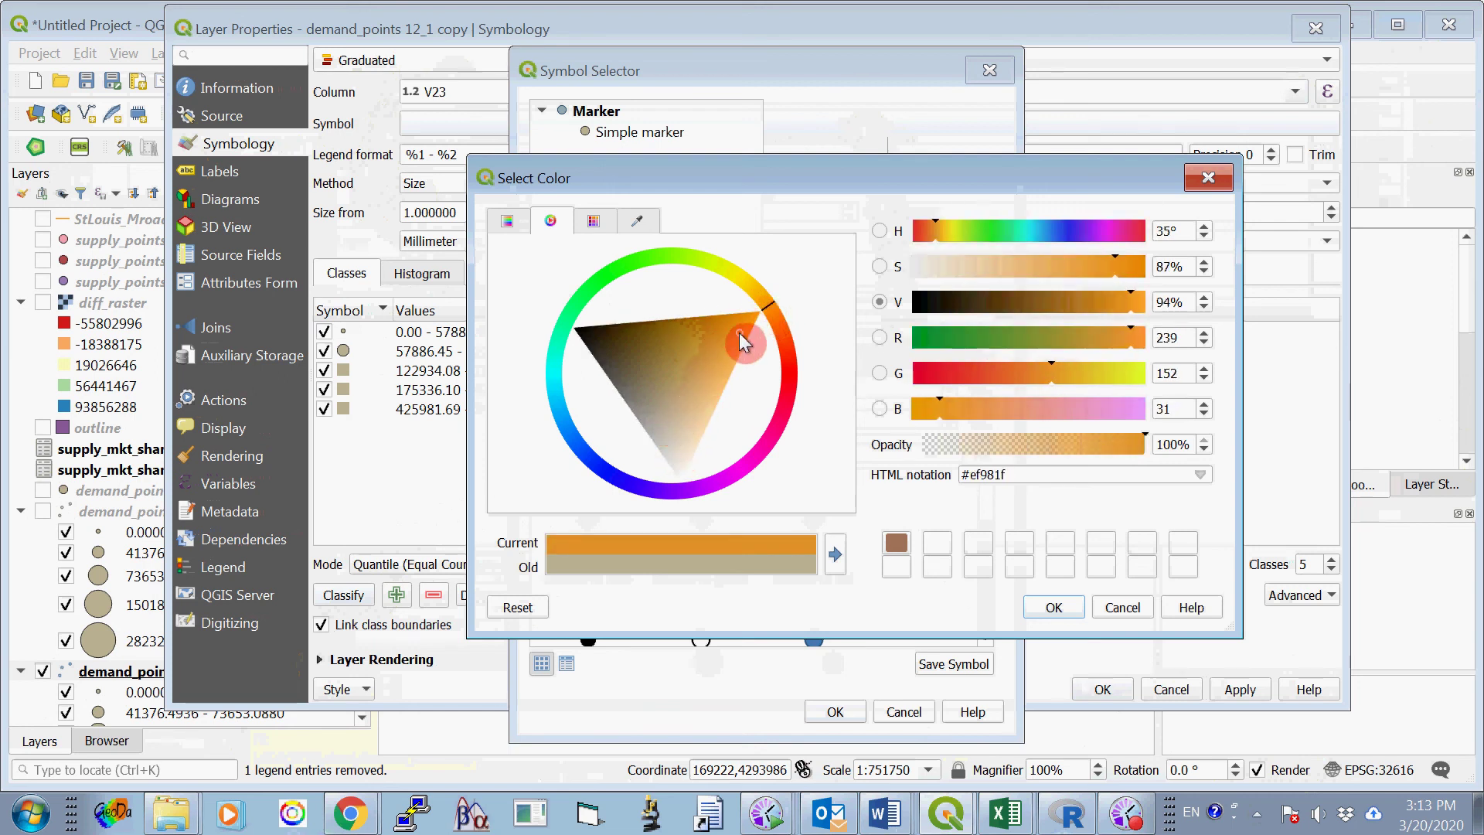
pyautogui.click(1048, 605)
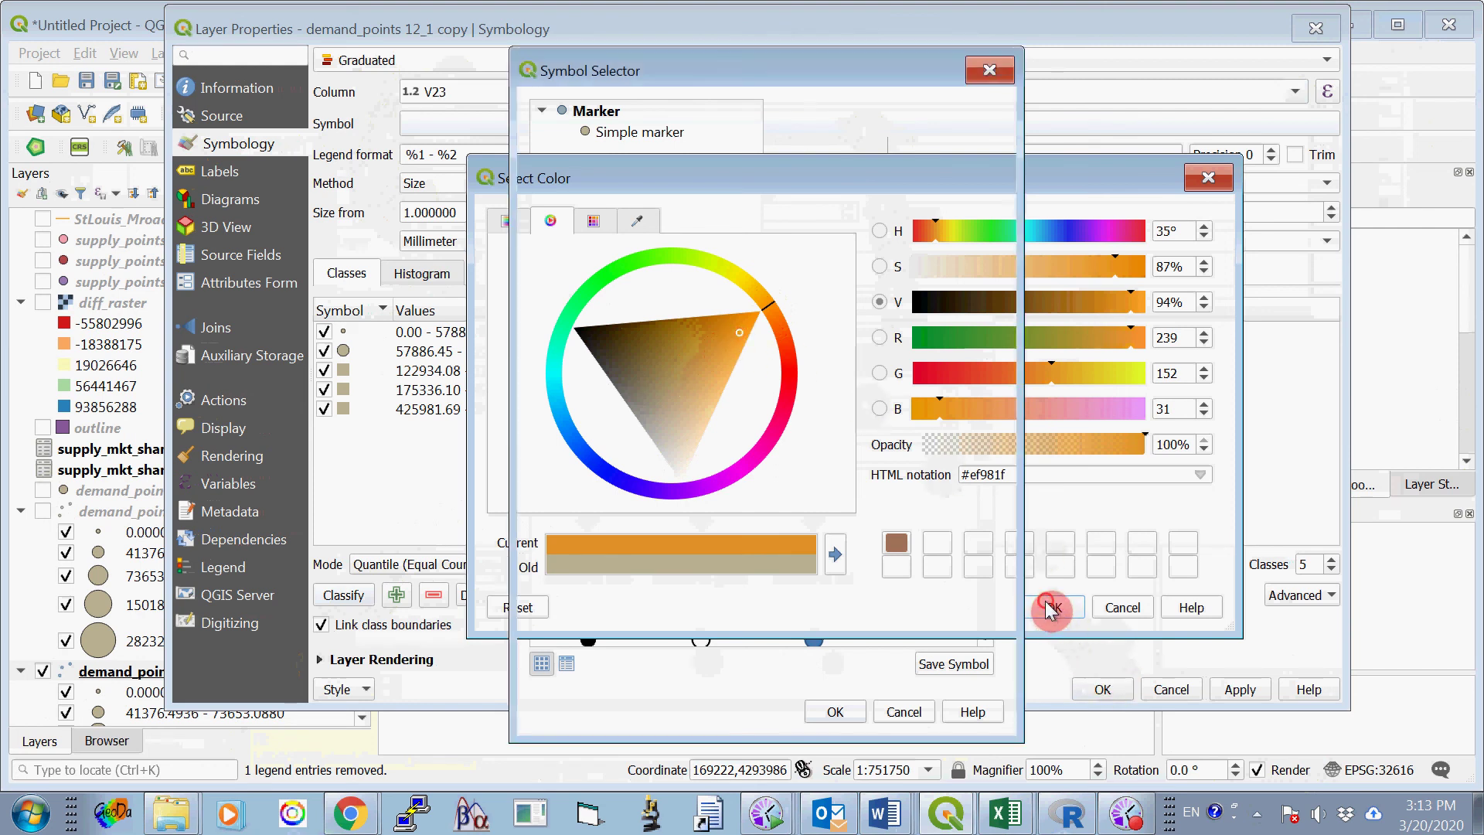
pyautogui.click(846, 709)
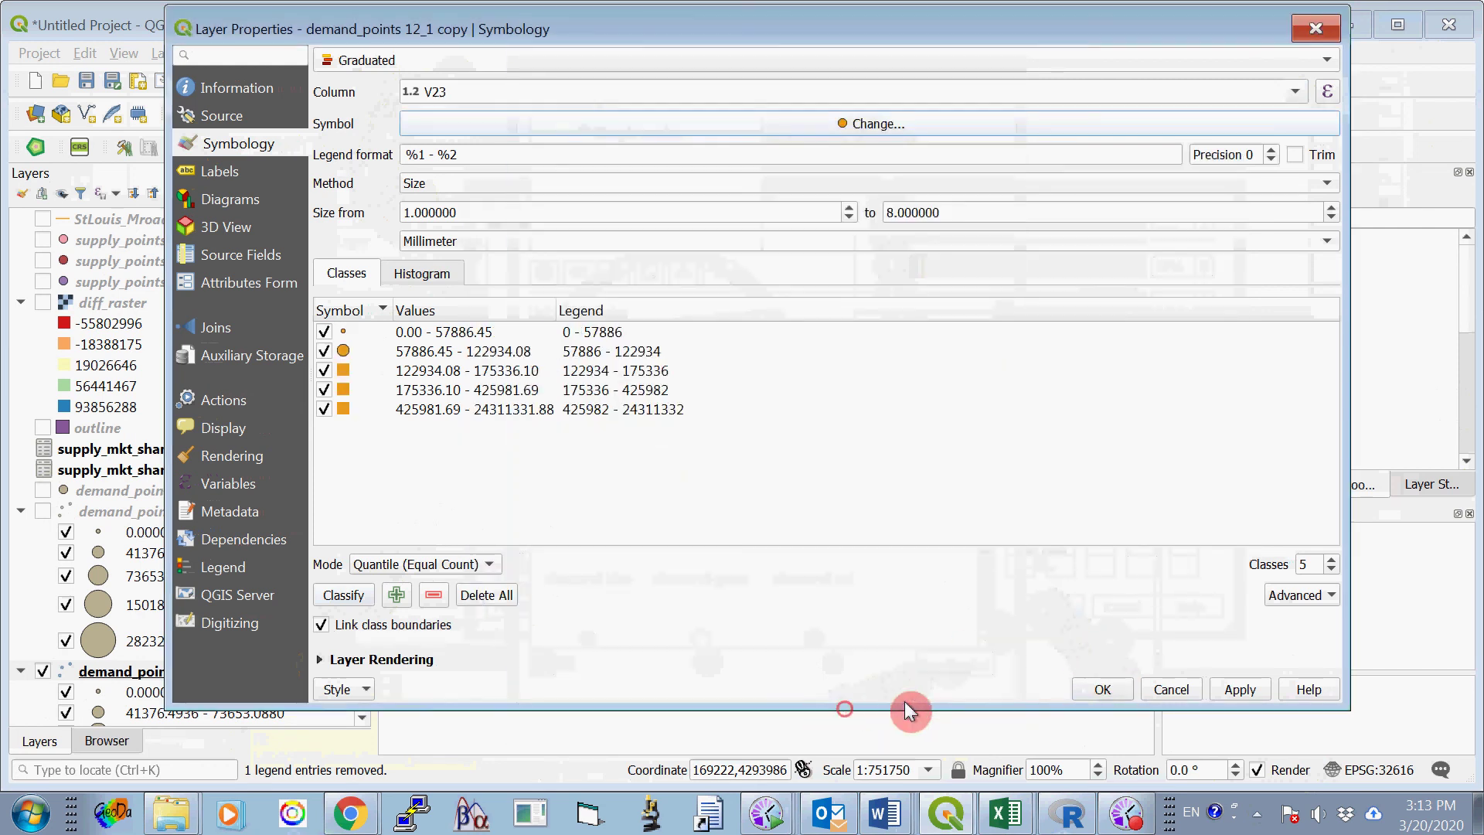
pyautogui.click(1105, 688)
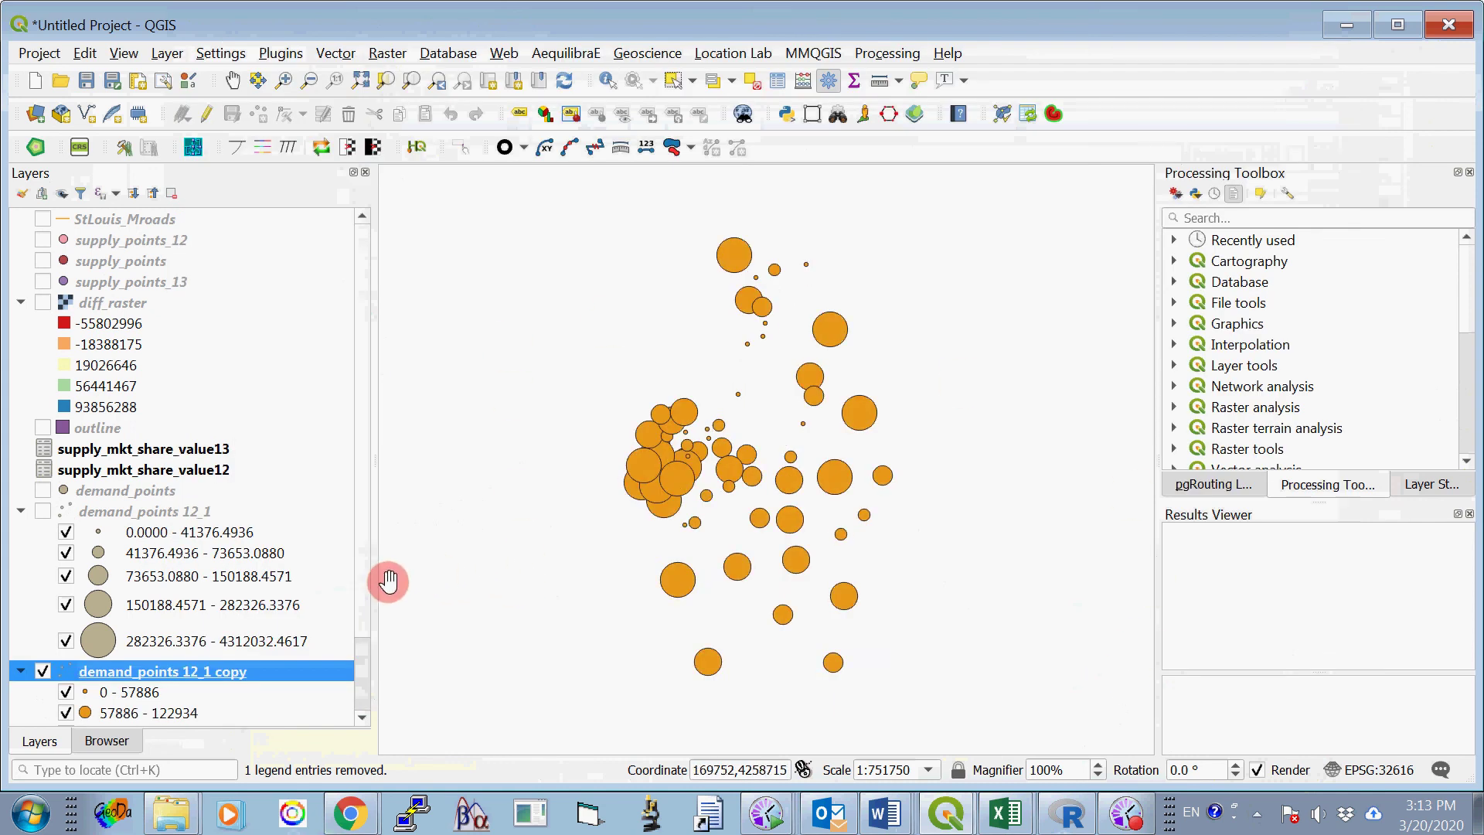
# Rename the demand_points 12_1 copy layer to "demand_points 12_2".
pyautogui.scroll(-1, 367, 678)
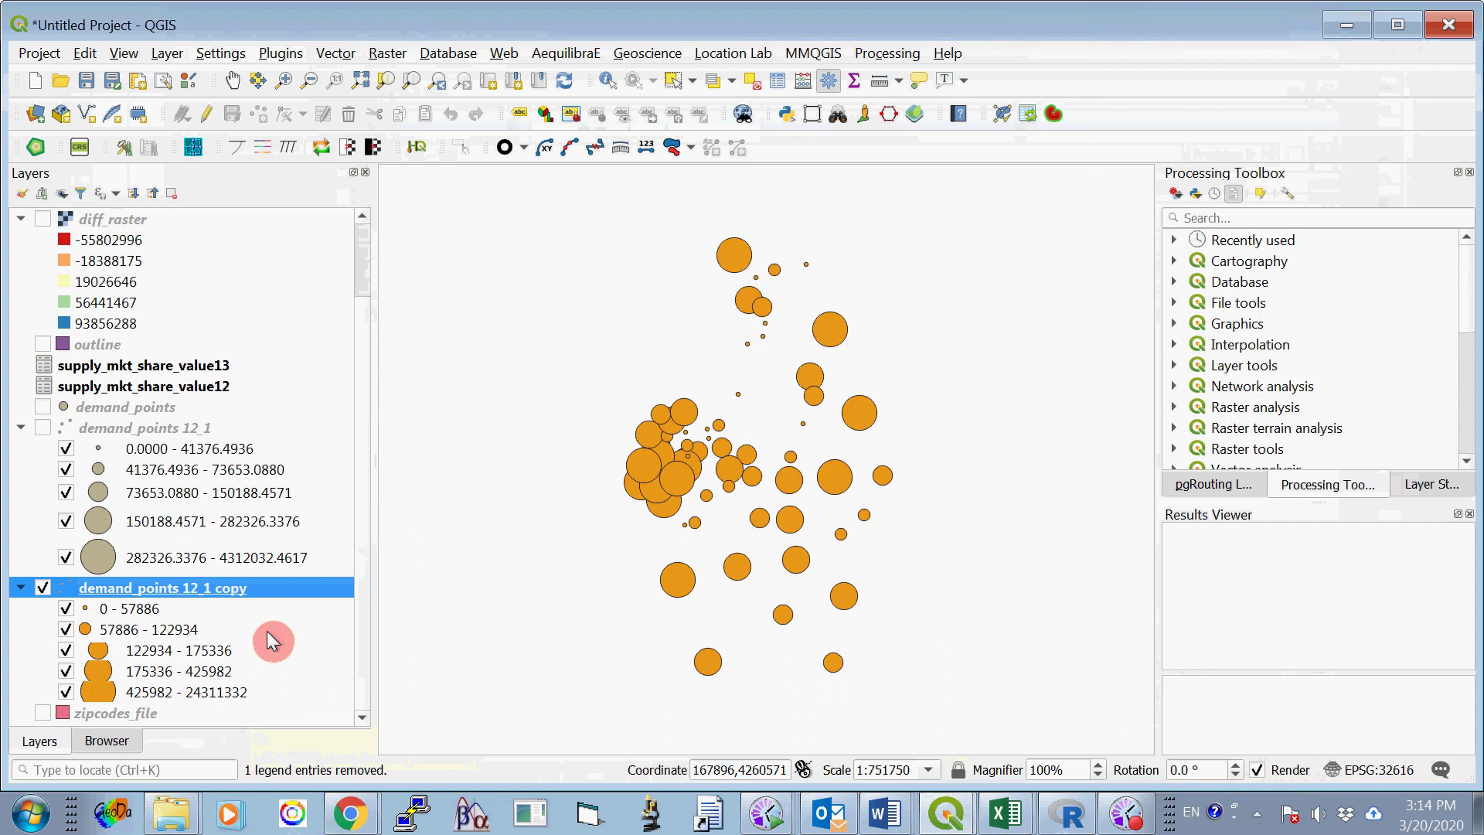
pyautogui.rightClick(258, 582)
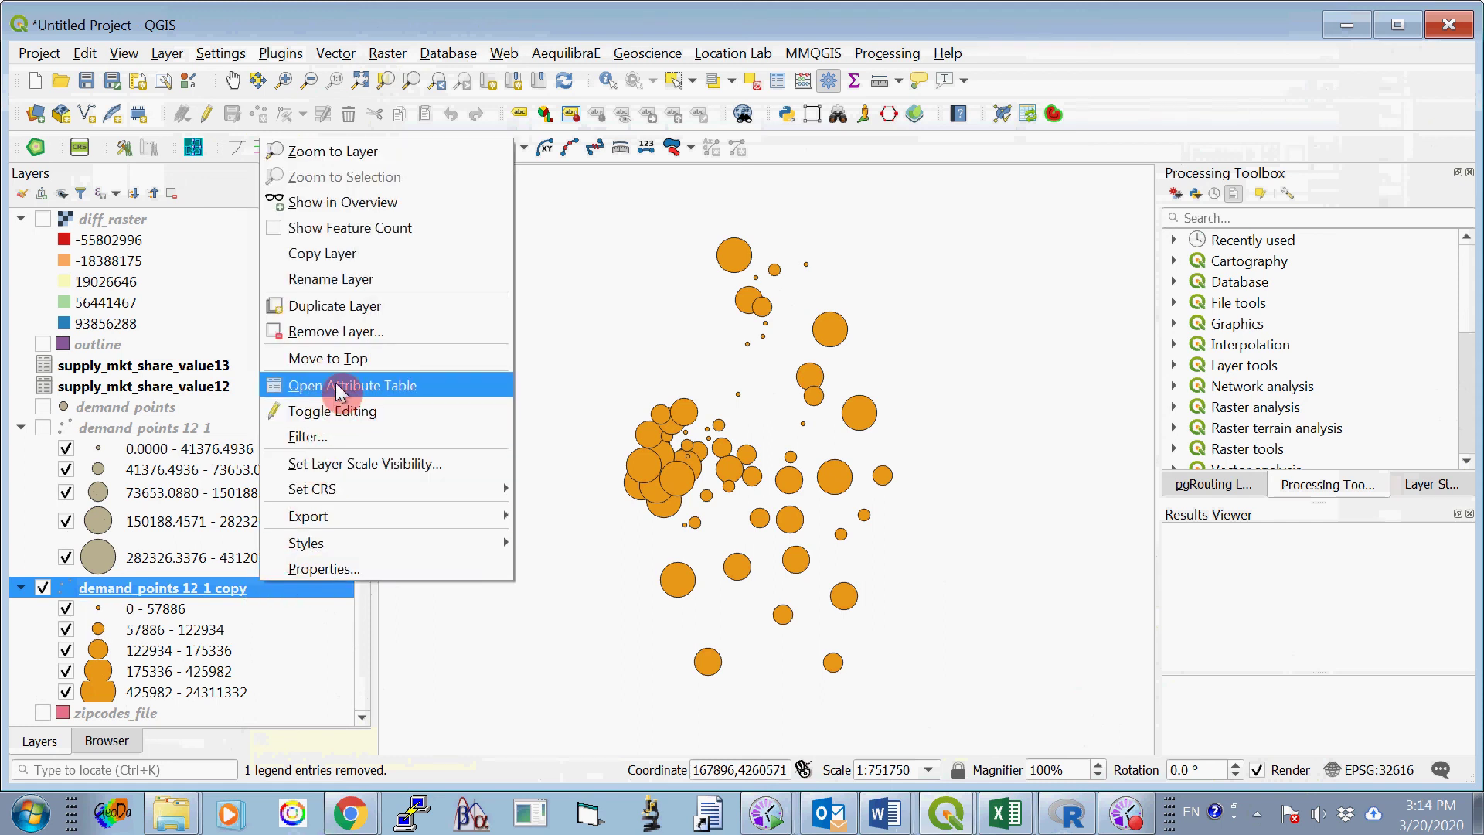
pyautogui.click(371, 291)
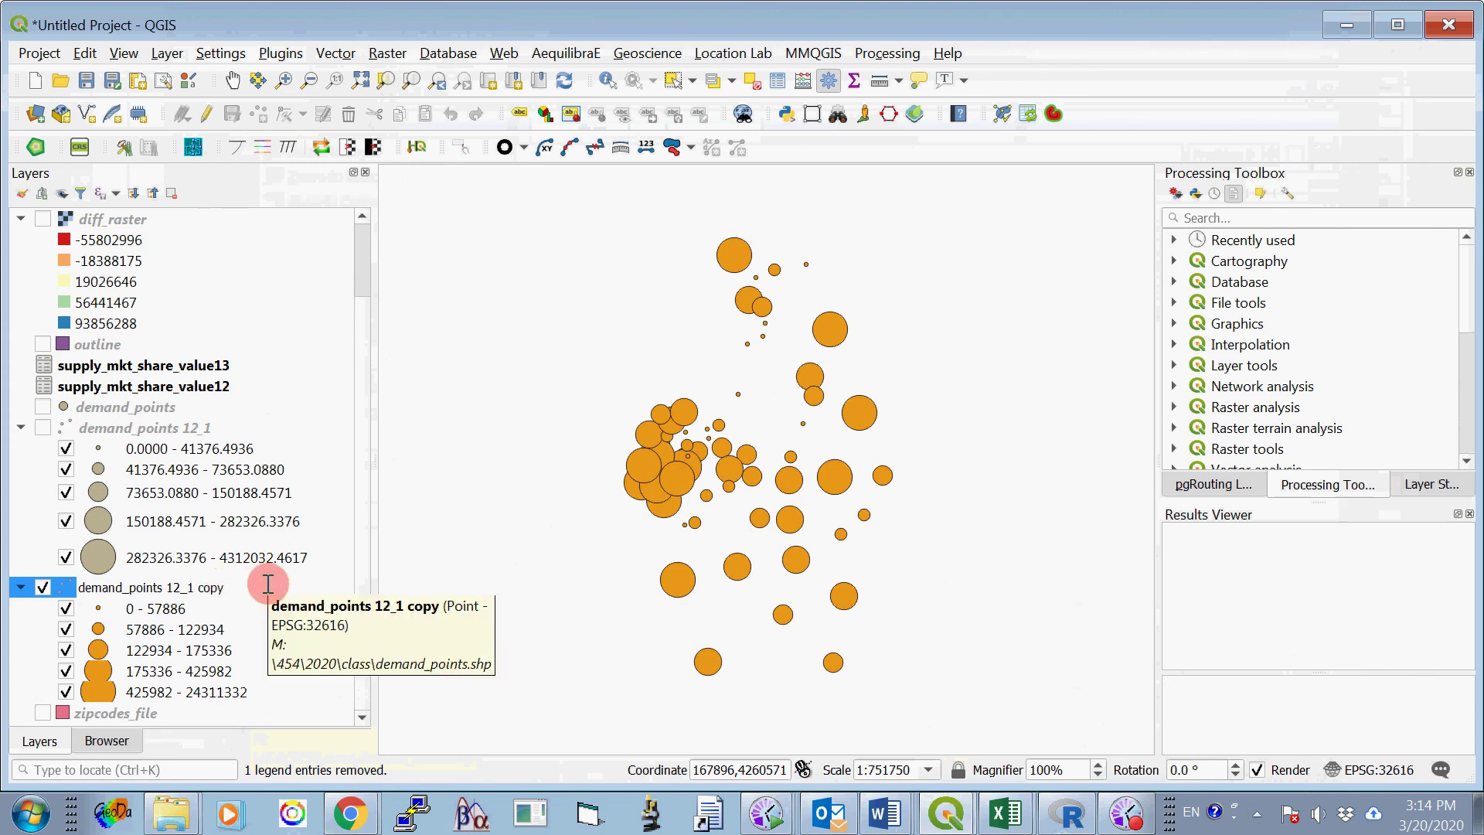
pyautogui.press('BackSpace')
pyautogui.press('BackSpace')
pyautogui.press('BackSpace')
pyautogui.press('BackSpace')
pyautogui.press('BackSpace')
pyautogui.press('BackSpace')
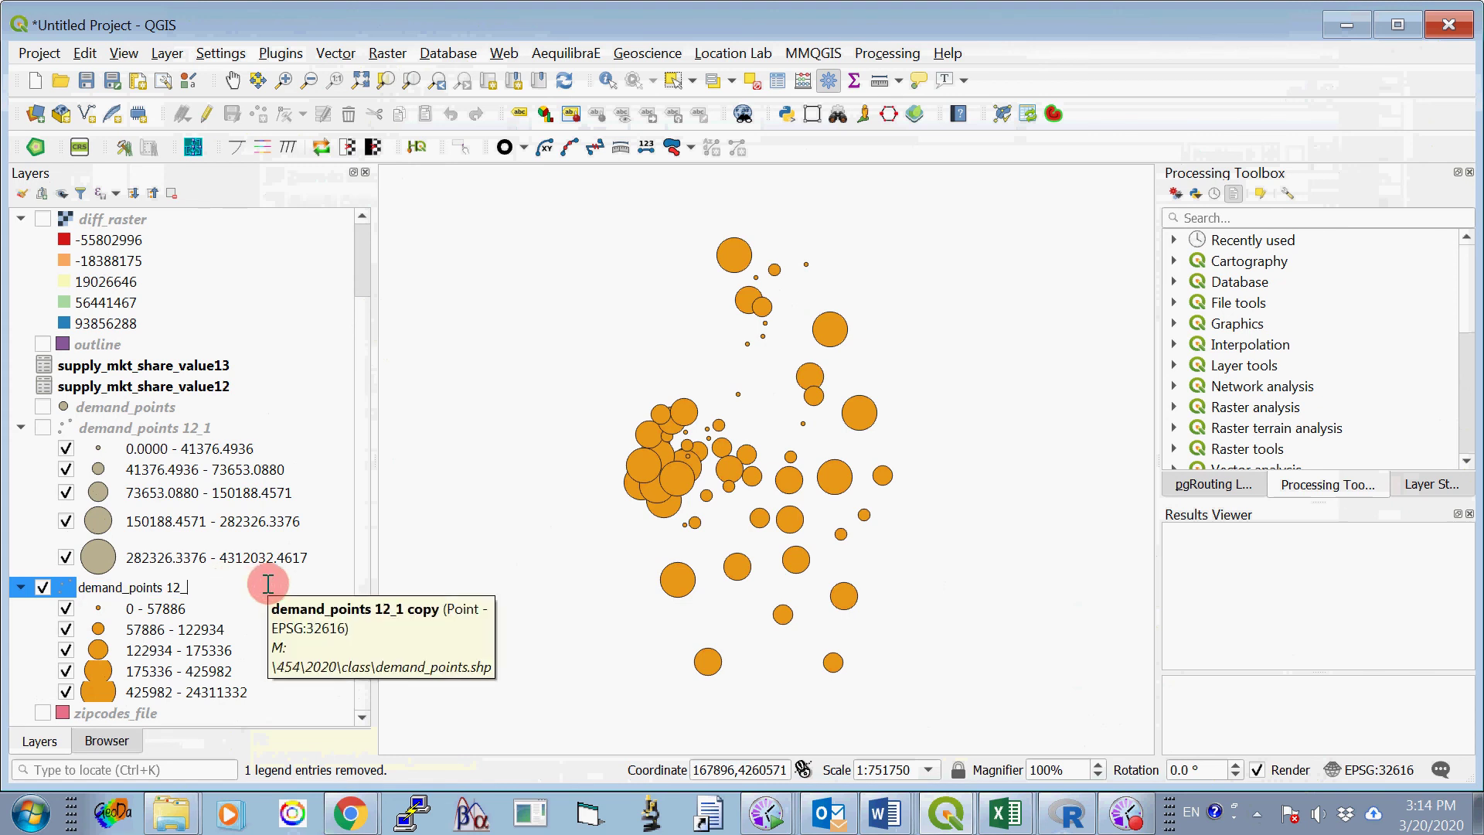
pyautogui.write('2')
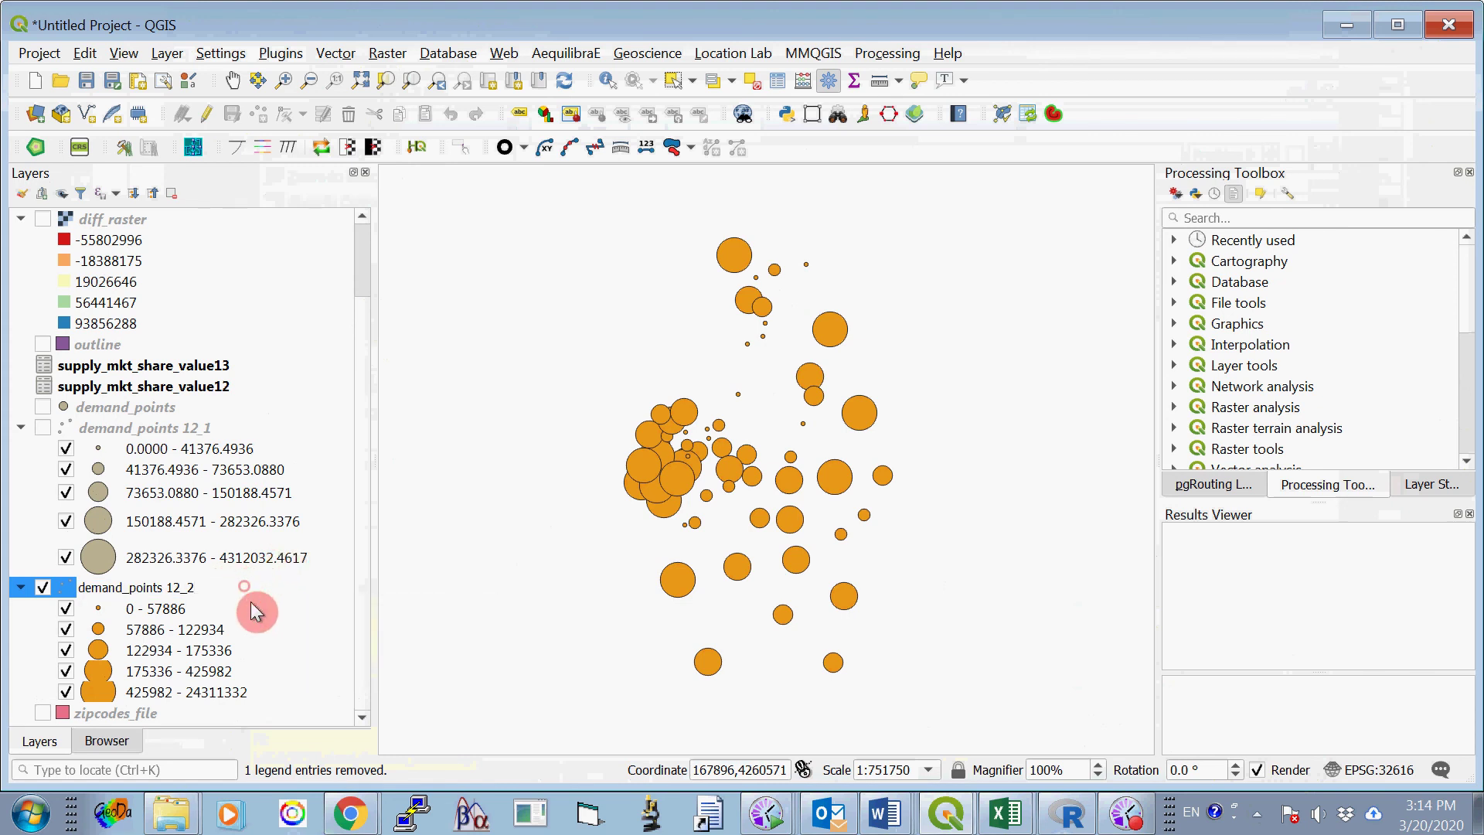
pyautogui.click(291, 494)
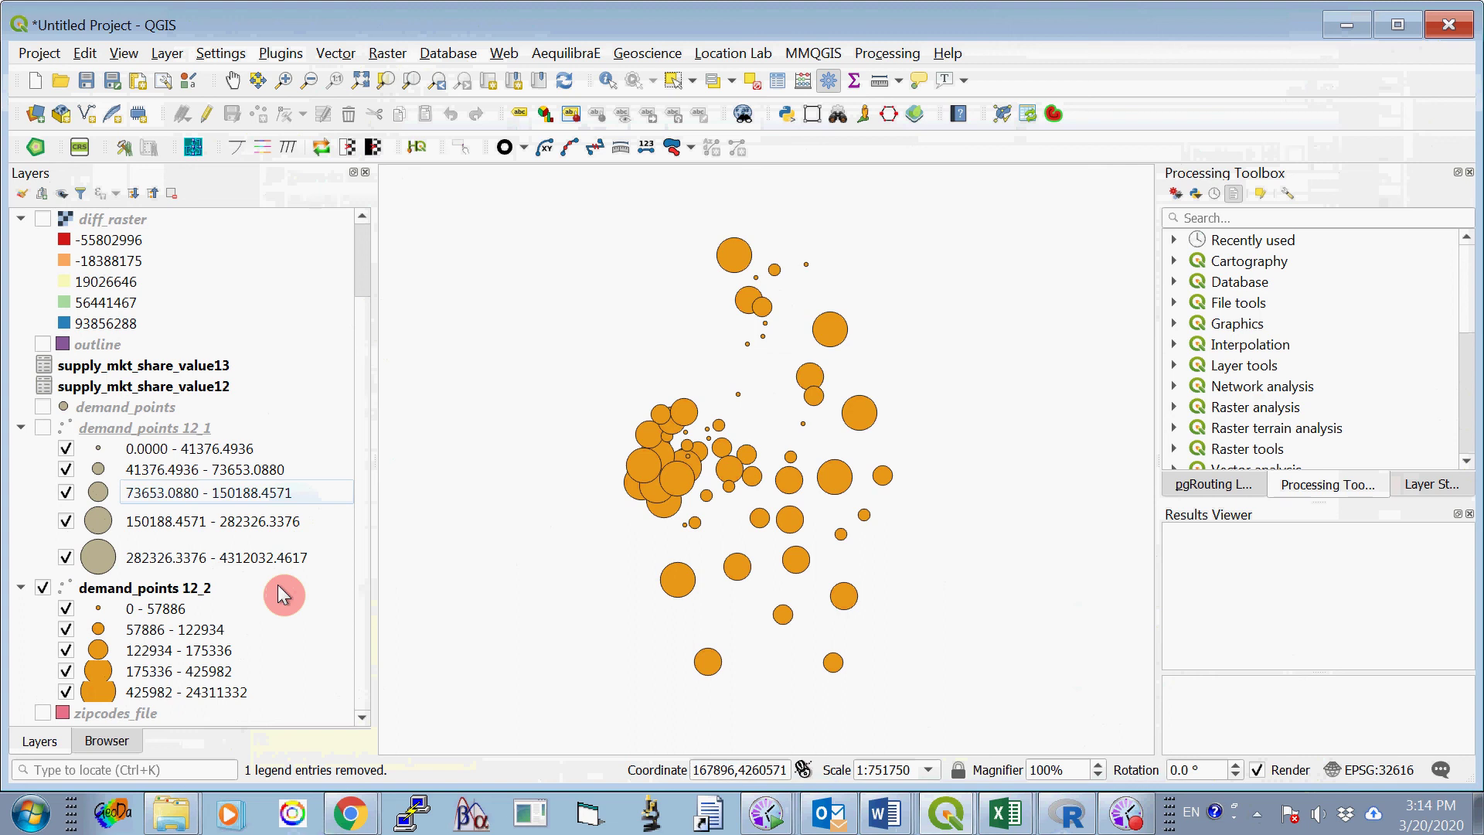
# Compare the demand_points 12_1 and demand_points 12_2 maps by showing each layer alone in turn.
pyautogui.click(42, 588)
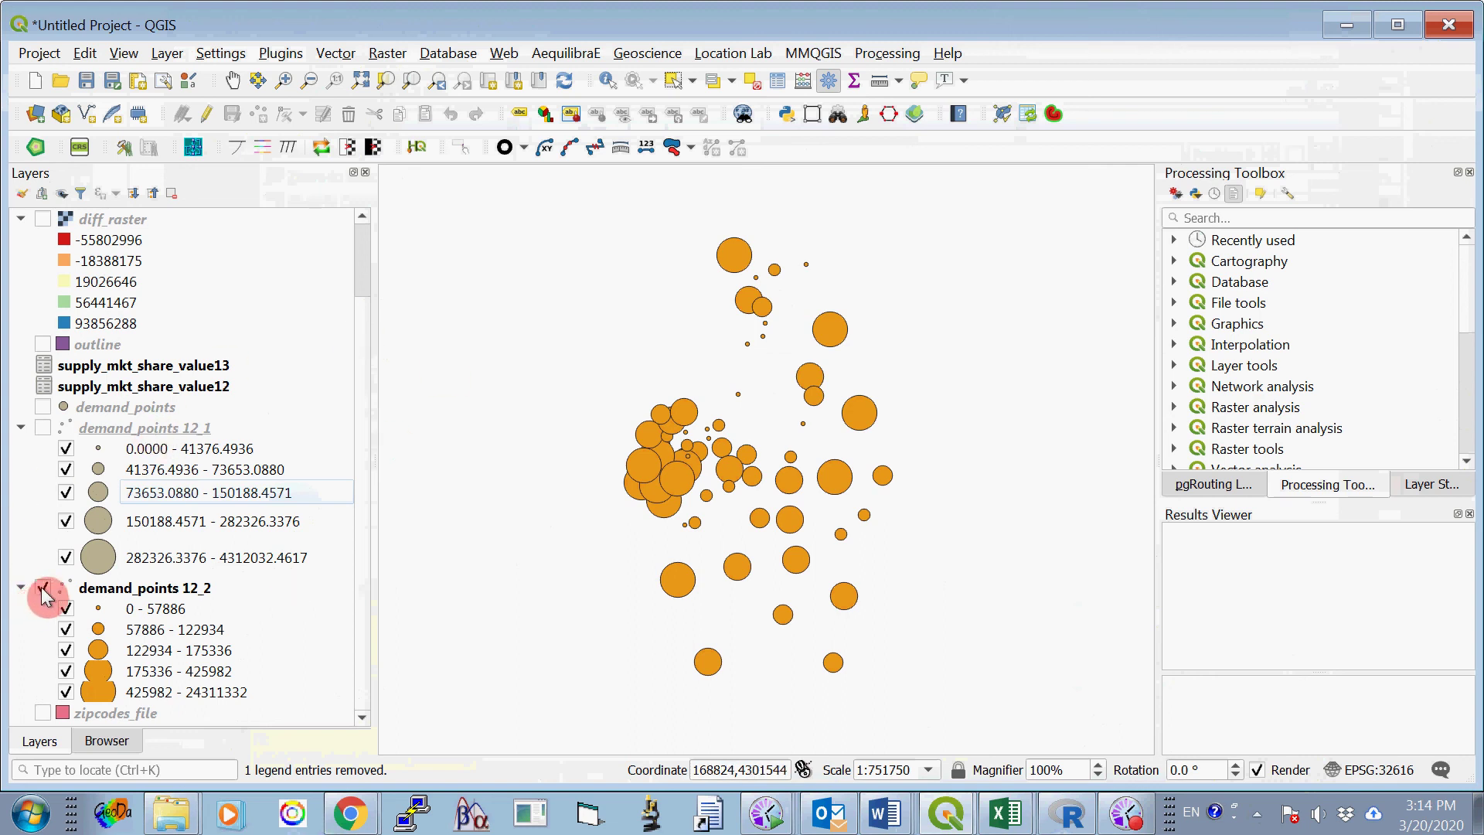
pyautogui.click(48, 430)
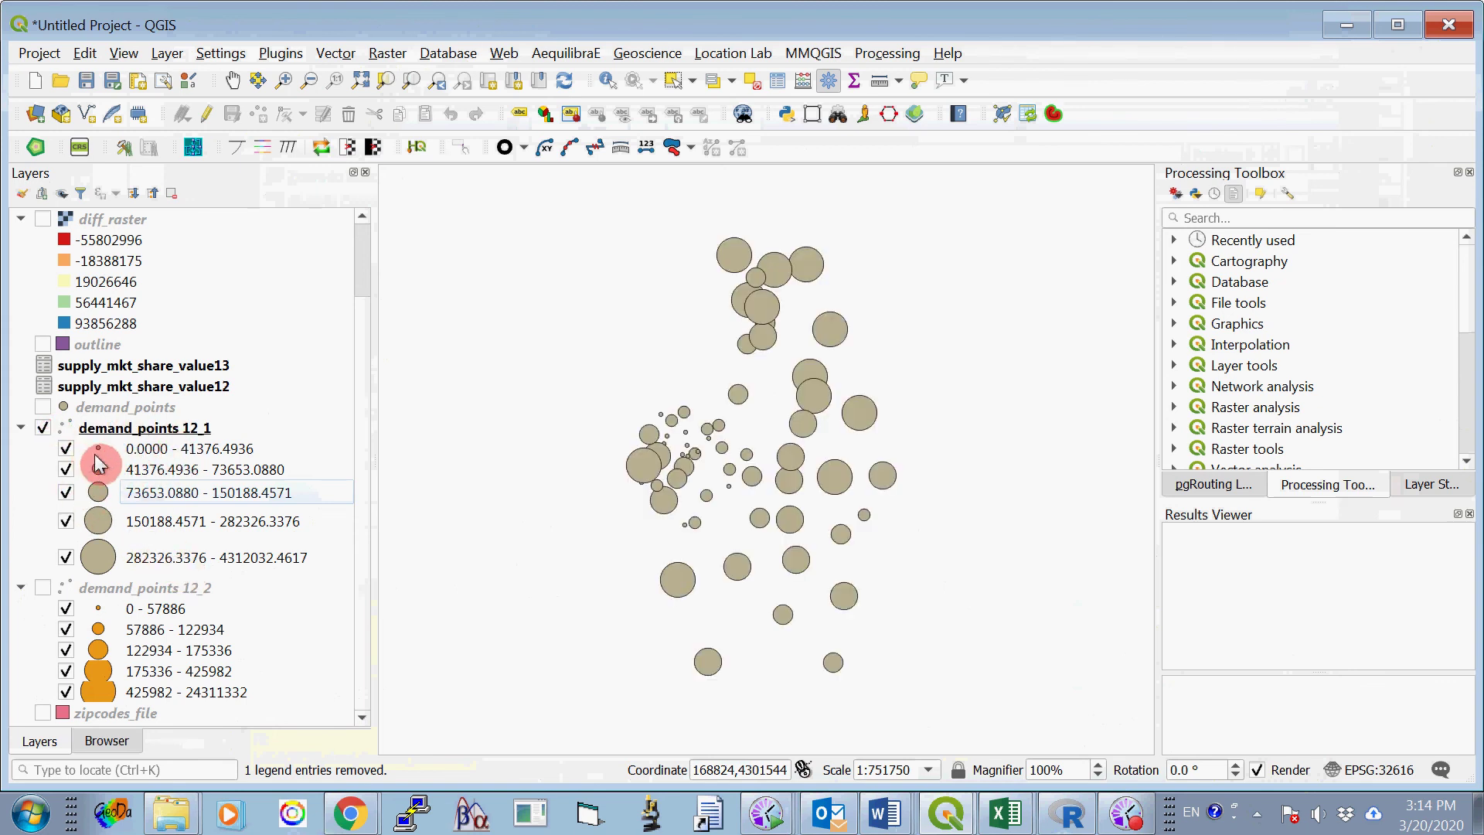
pyautogui.click(41, 428)
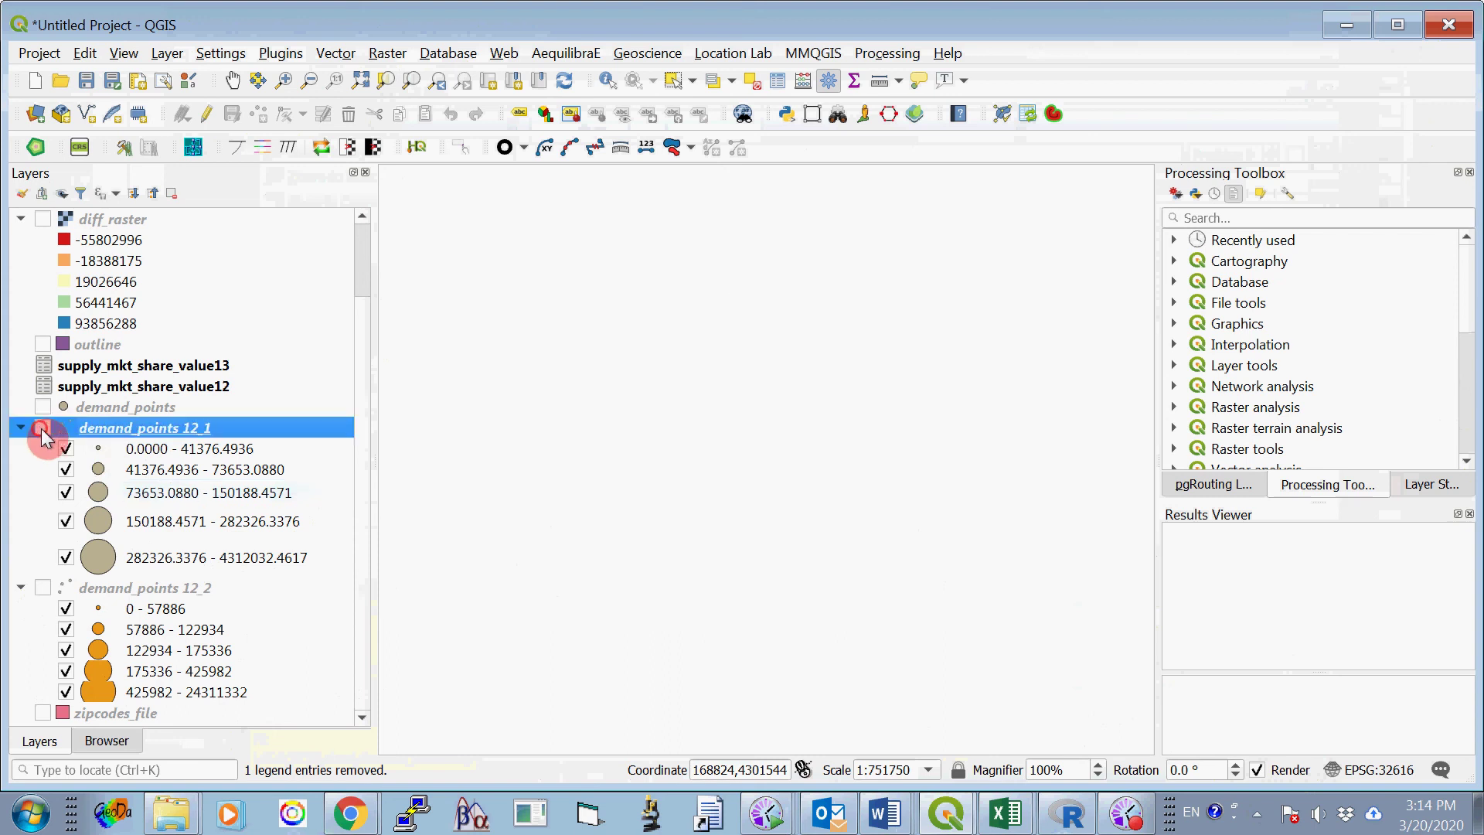
pyautogui.click(43, 589)
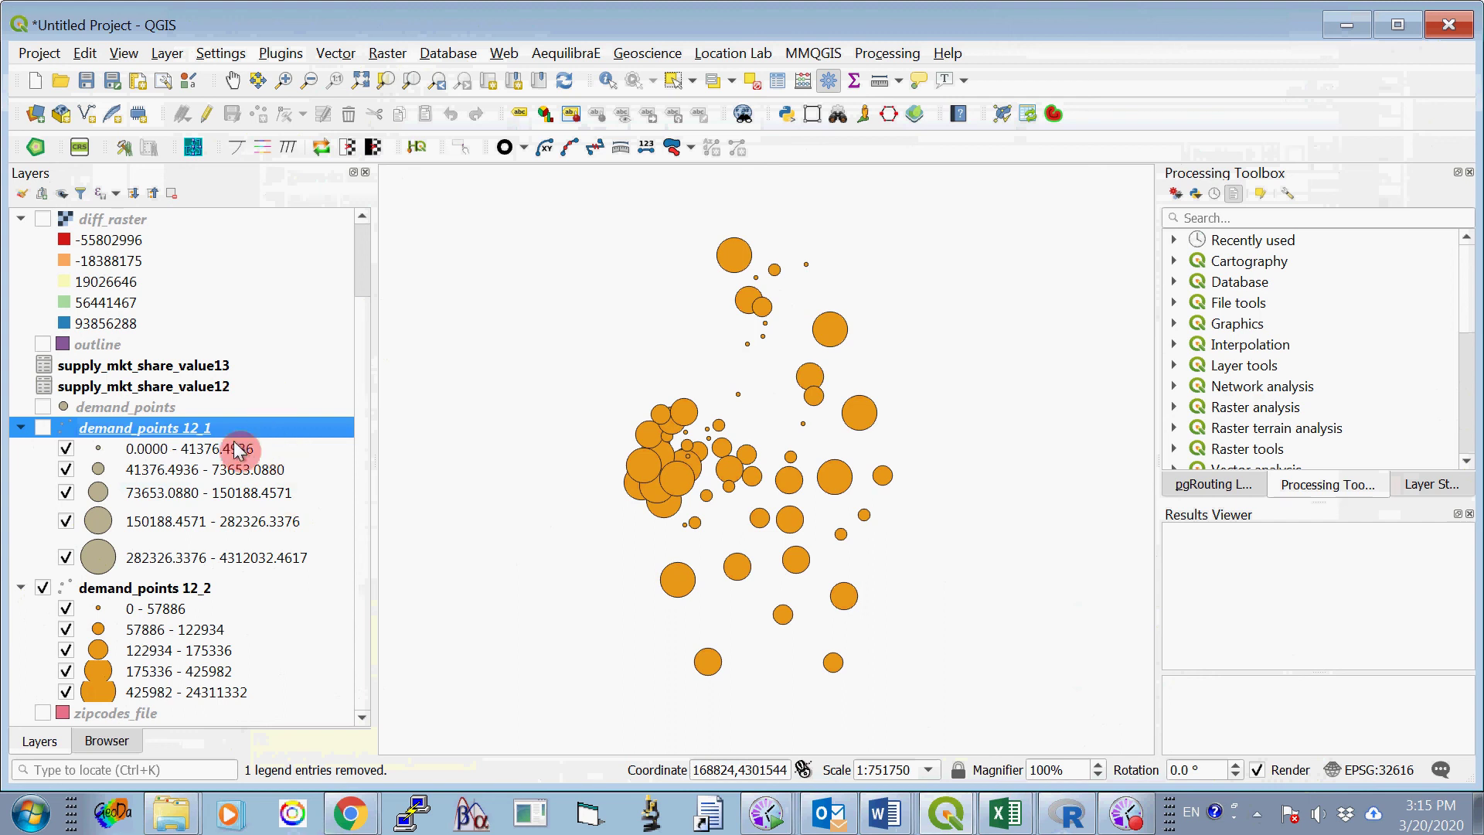
# Hide demand_points 12_2, duplicate the original demand_points layer, and show the copy instead of the original.
pyautogui.click(45, 591)
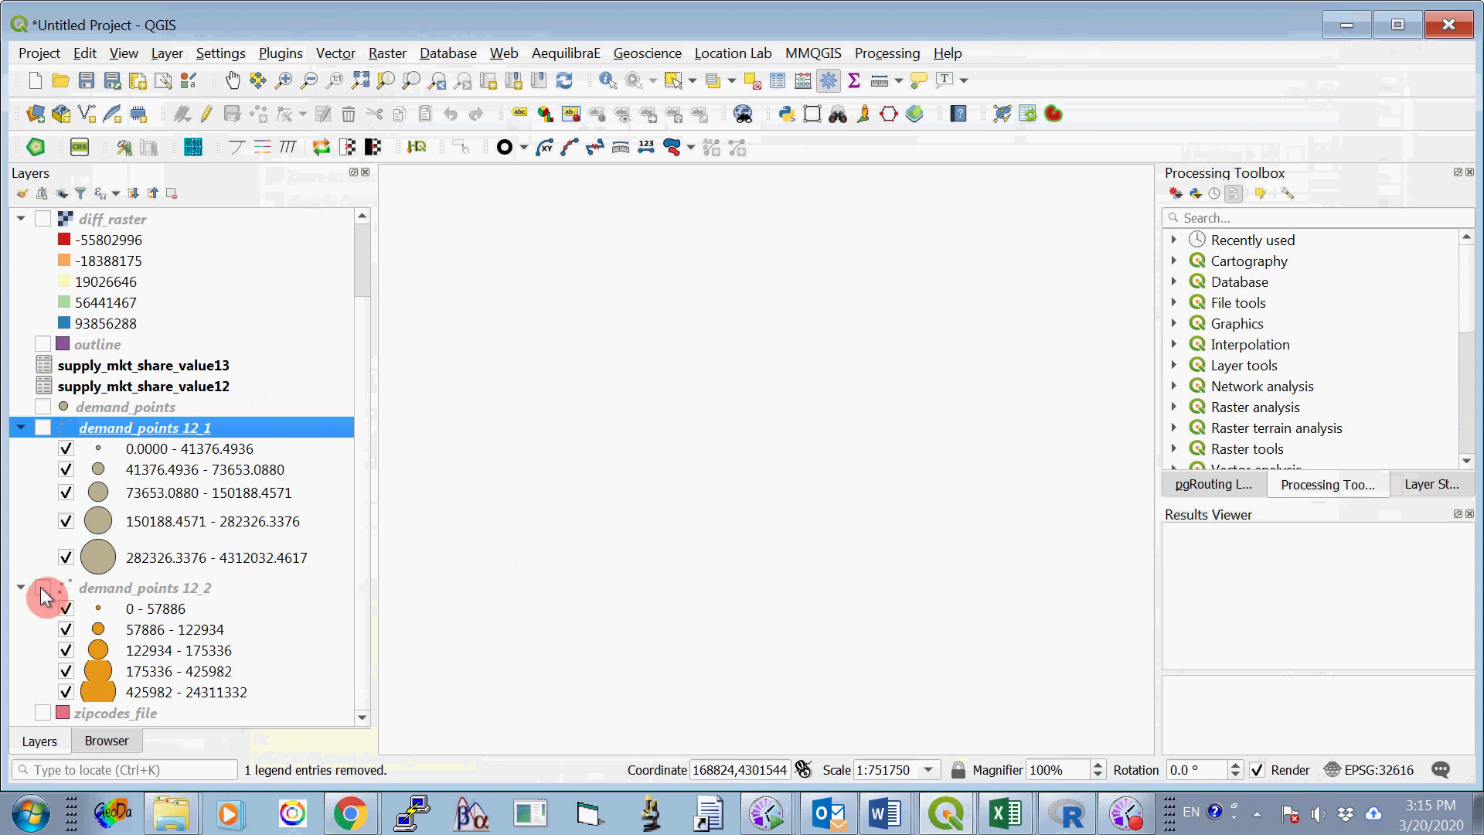
pyautogui.click(43, 407)
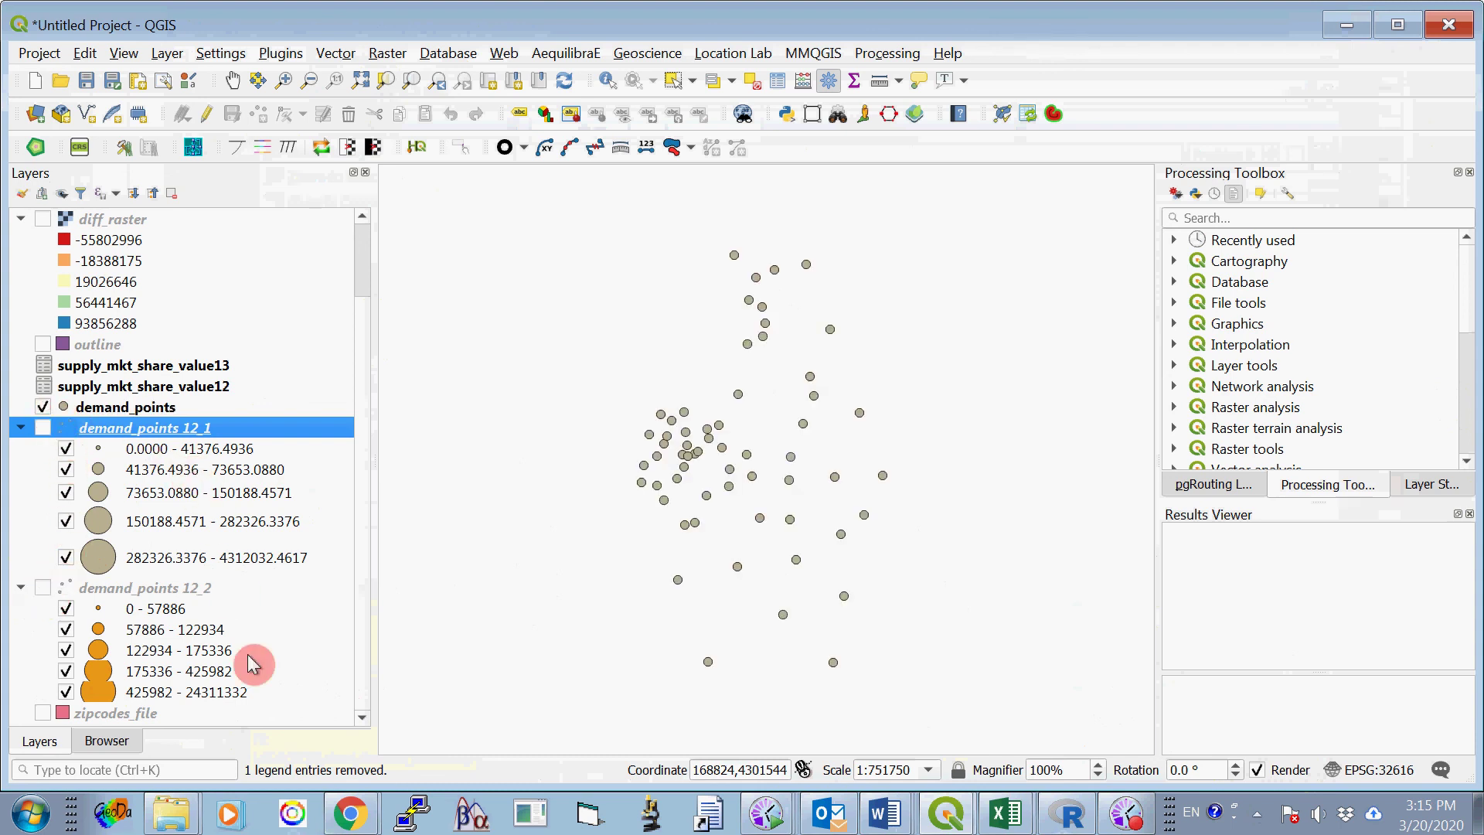
pyautogui.rightClick(158, 406)
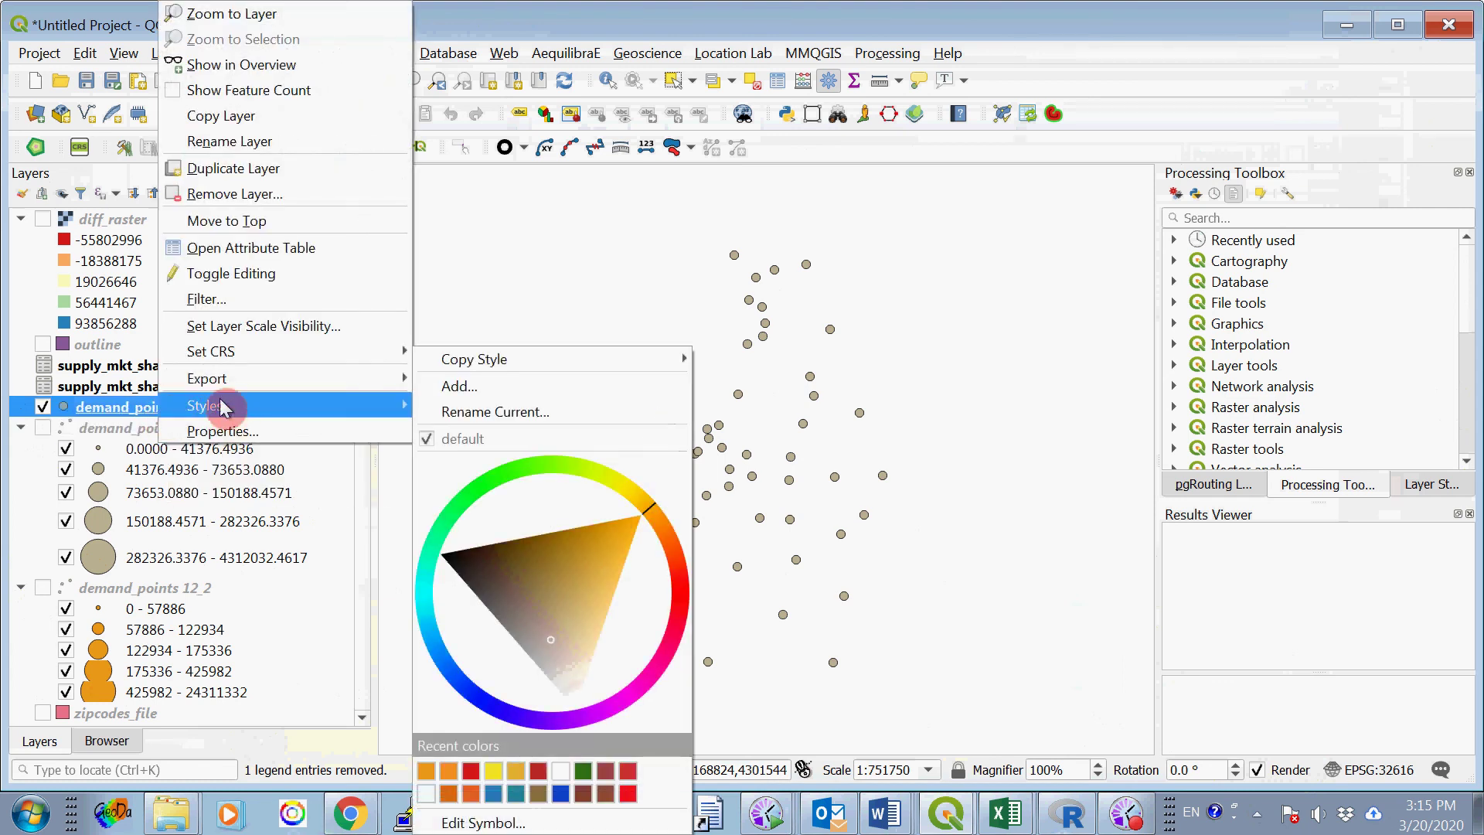
pyautogui.click(280, 170)
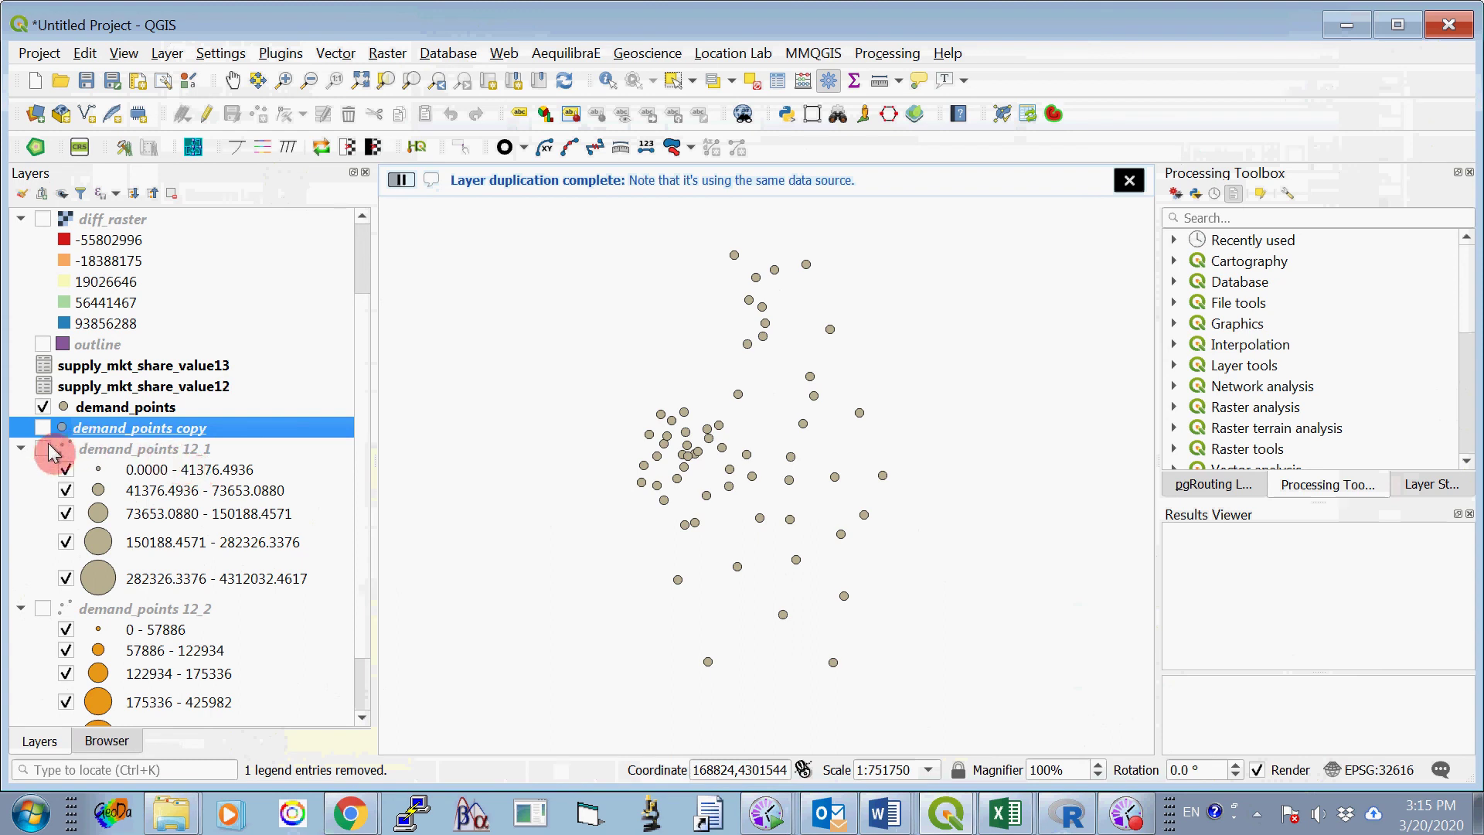
pyautogui.click(43, 407)
pyautogui.click(40, 429)
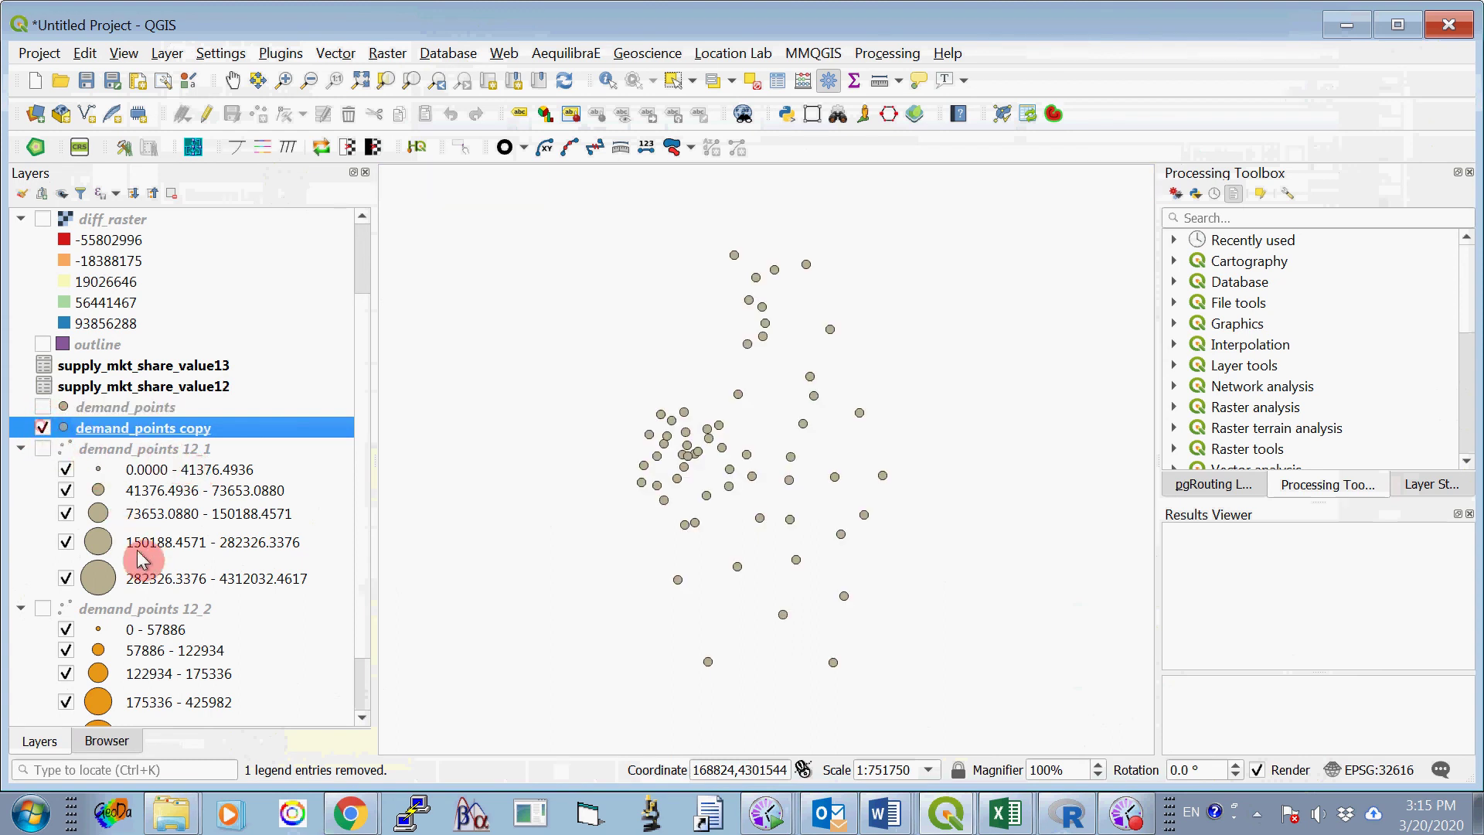
# Start a join on demand_points copy with supply_mkt_share_value13, using code as both the join field and the target field.
pyautogui.rightClick(197, 434)
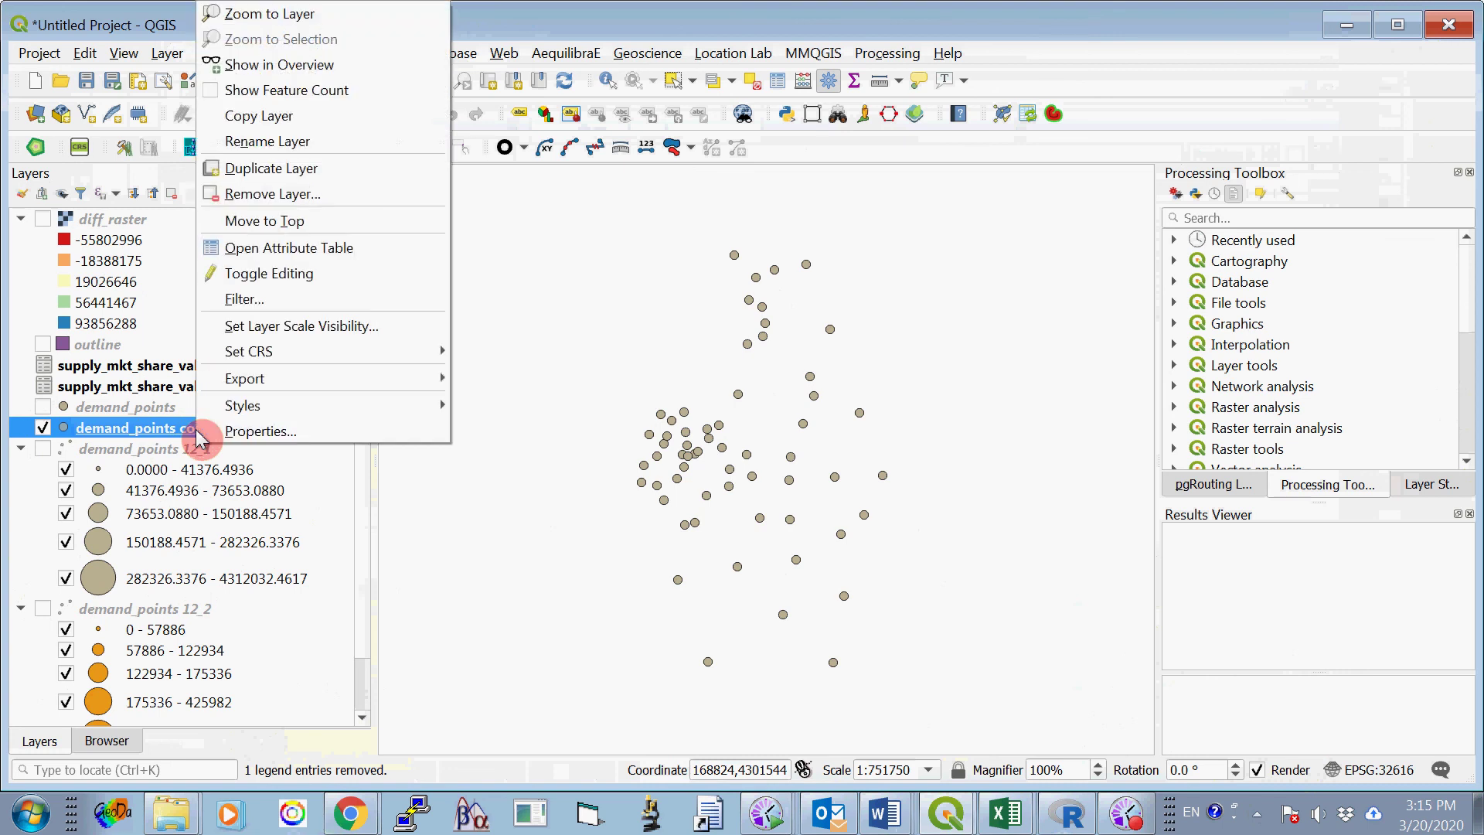
pyautogui.click(251, 434)
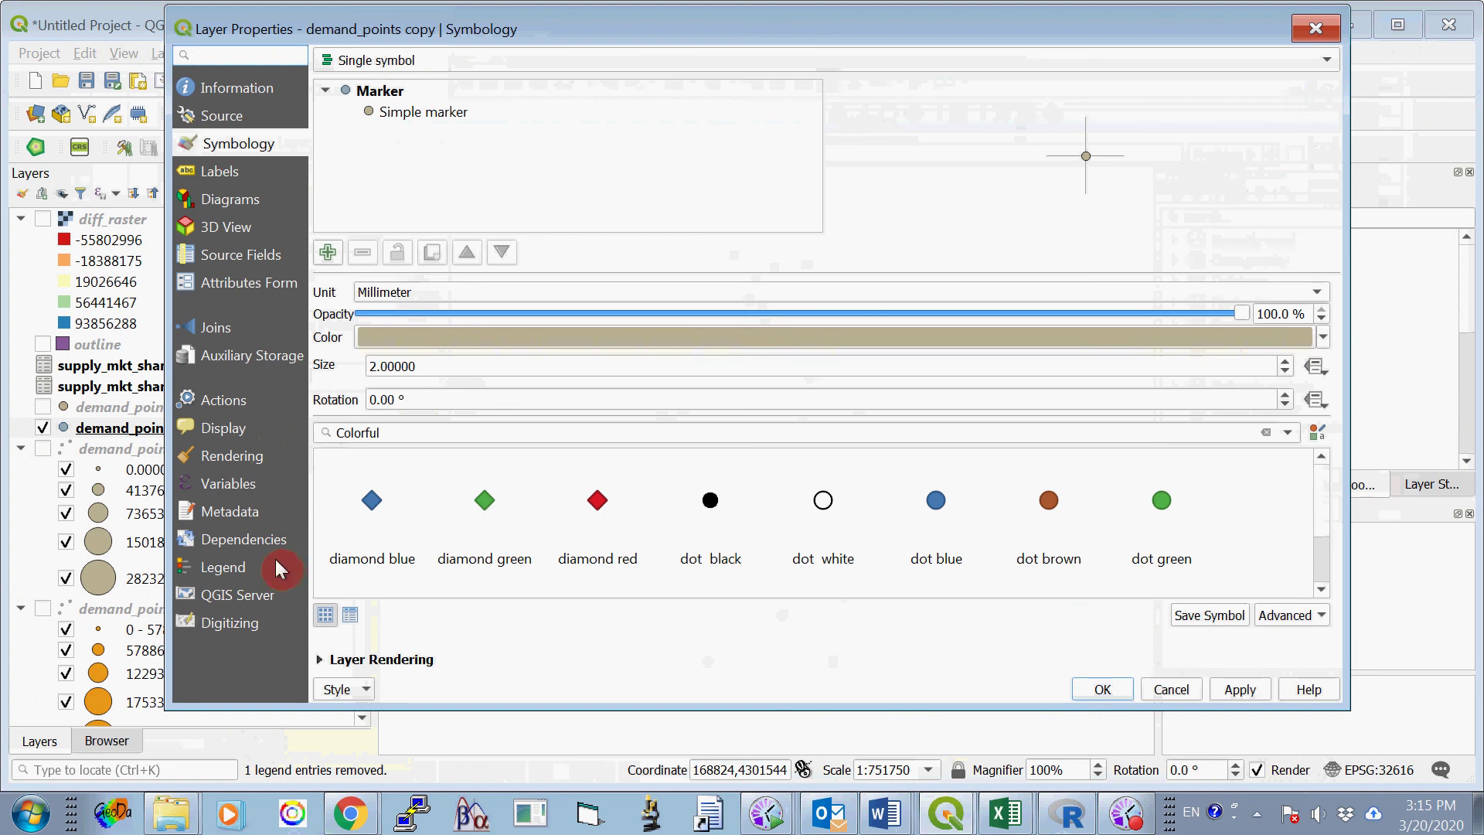
pyautogui.click(217, 330)
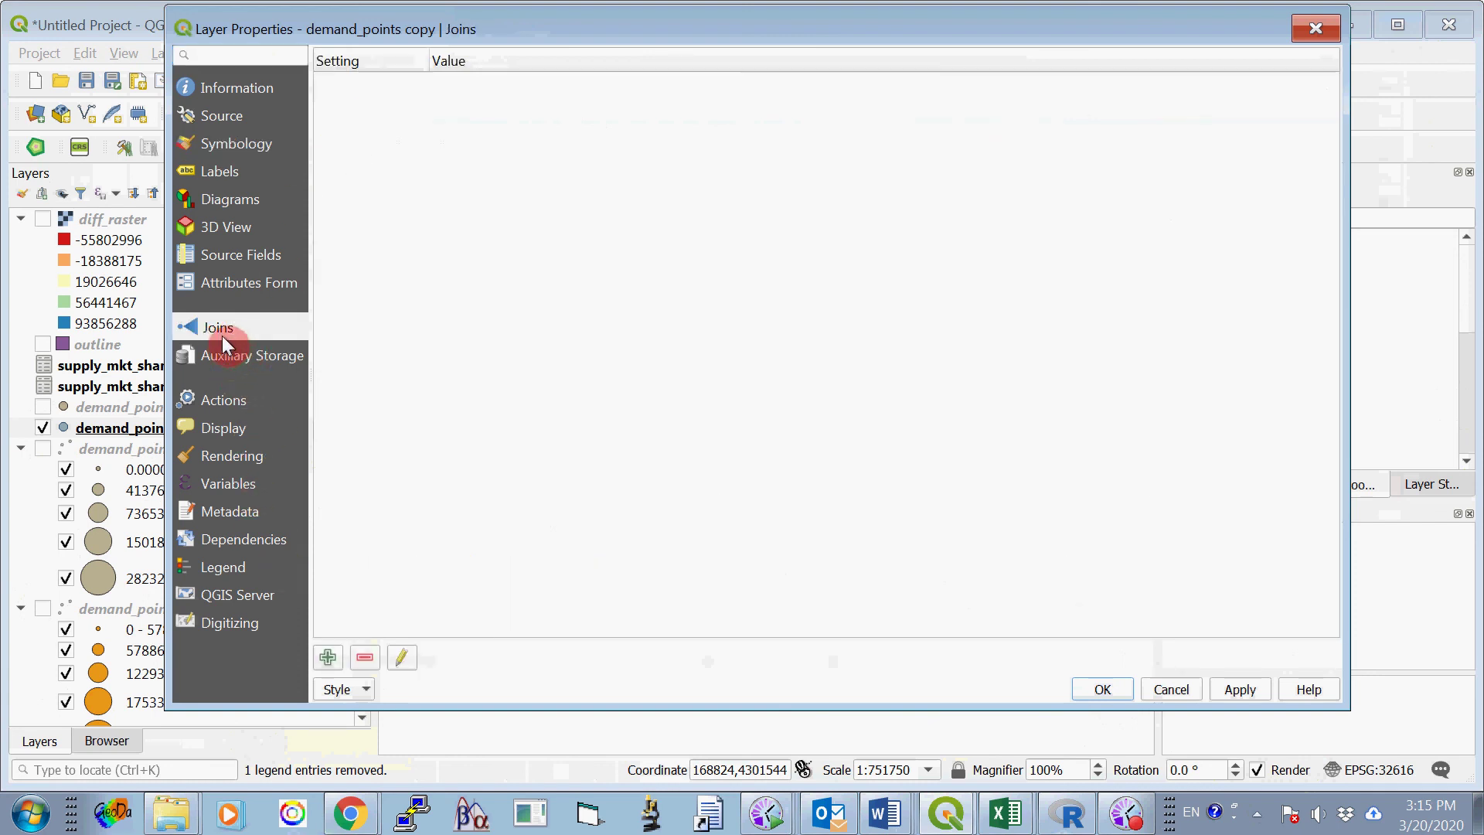
pyautogui.click(329, 655)
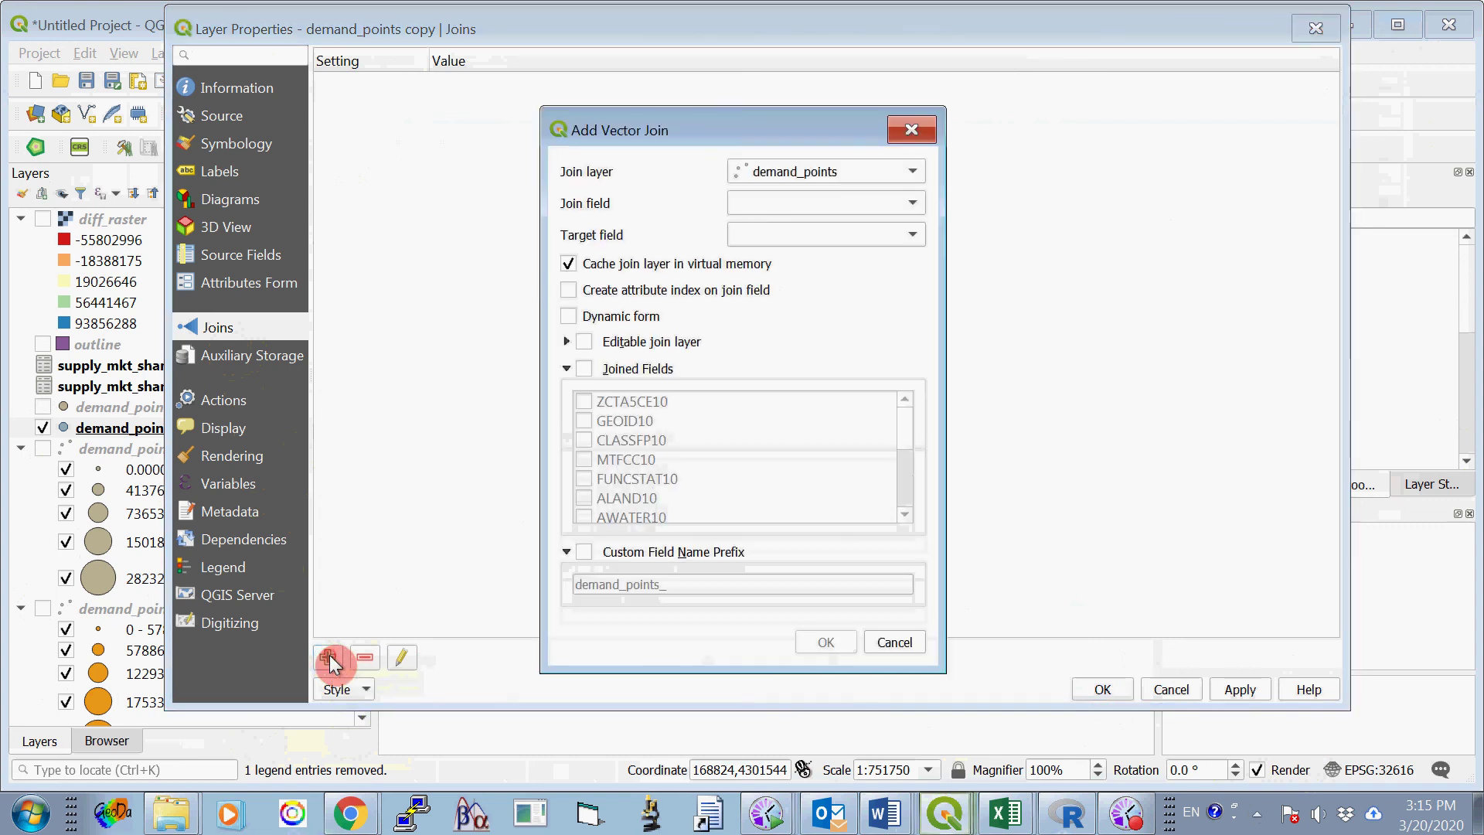
pyautogui.click(879, 170)
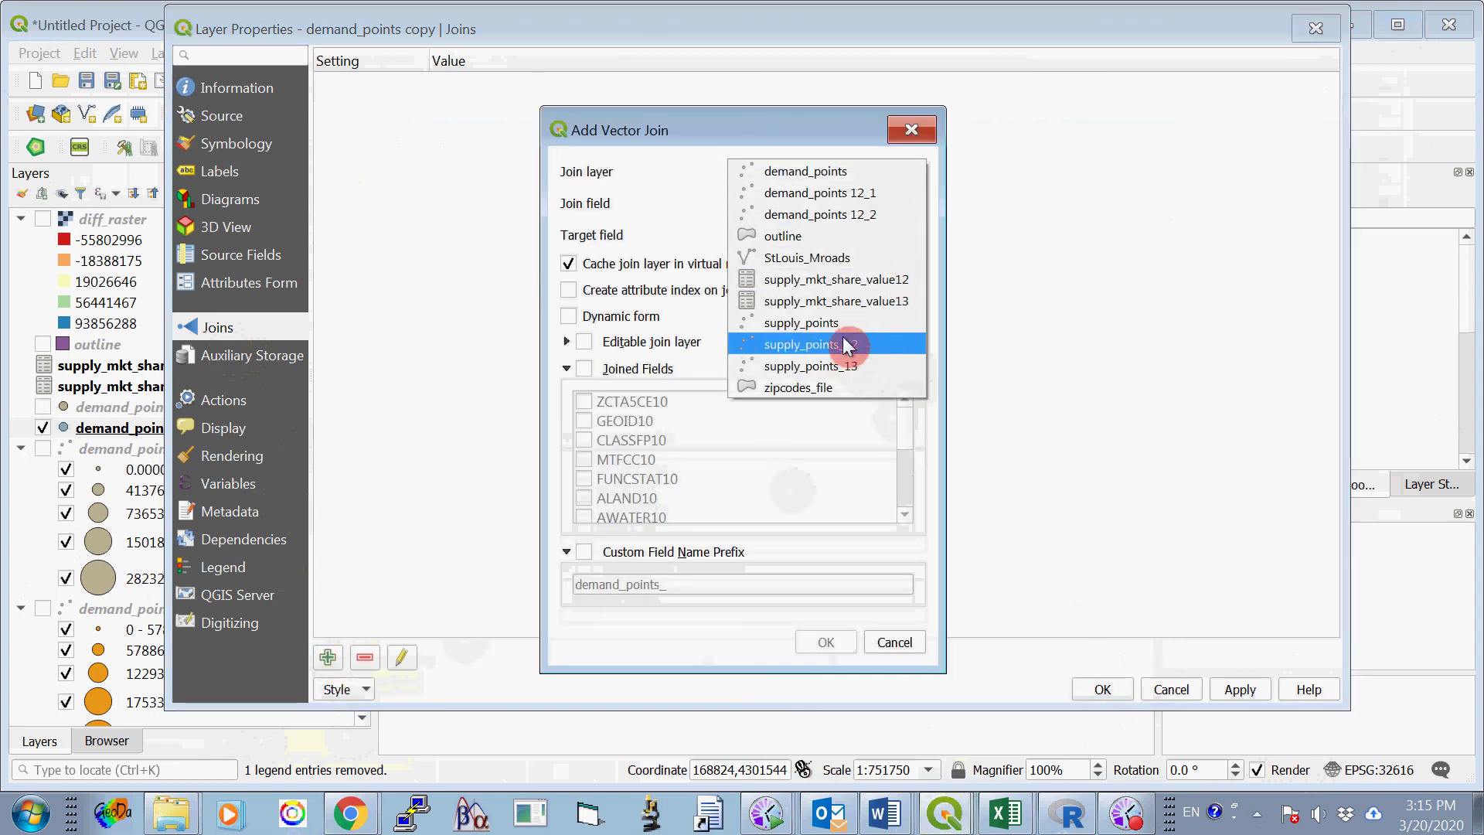
pyautogui.click(846, 300)
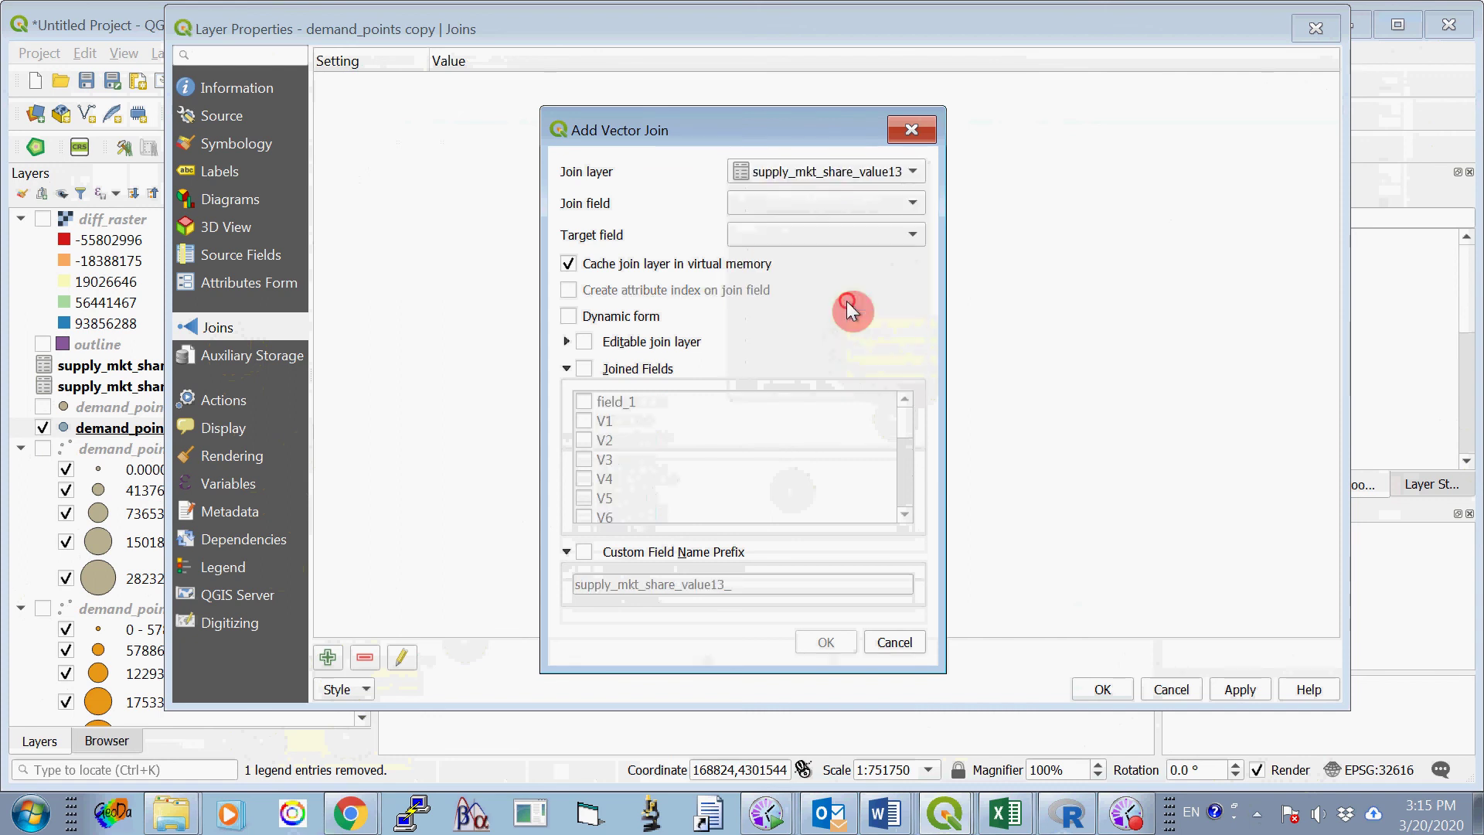
pyautogui.click(911, 202)
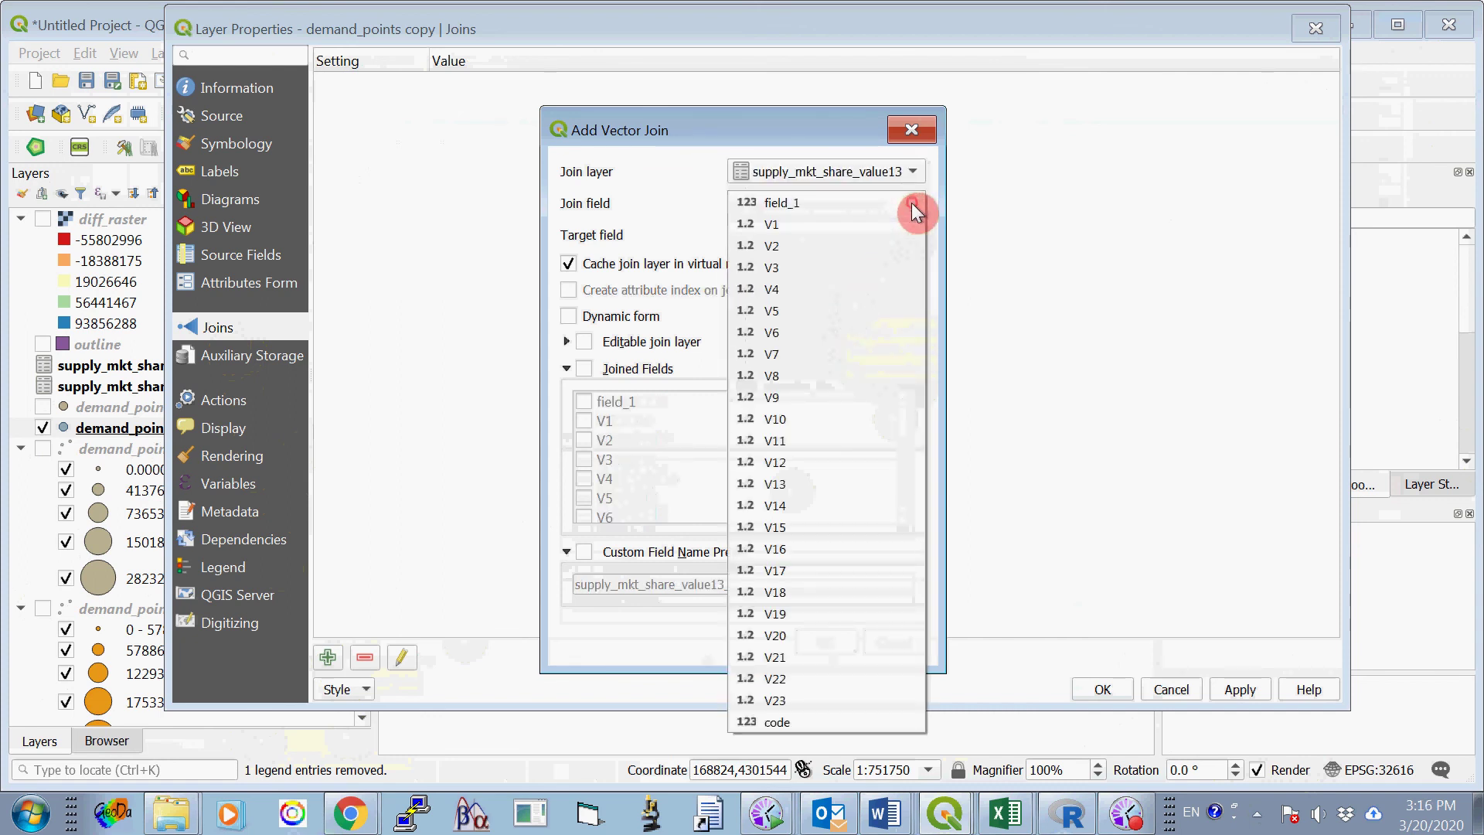
pyautogui.click(792, 720)
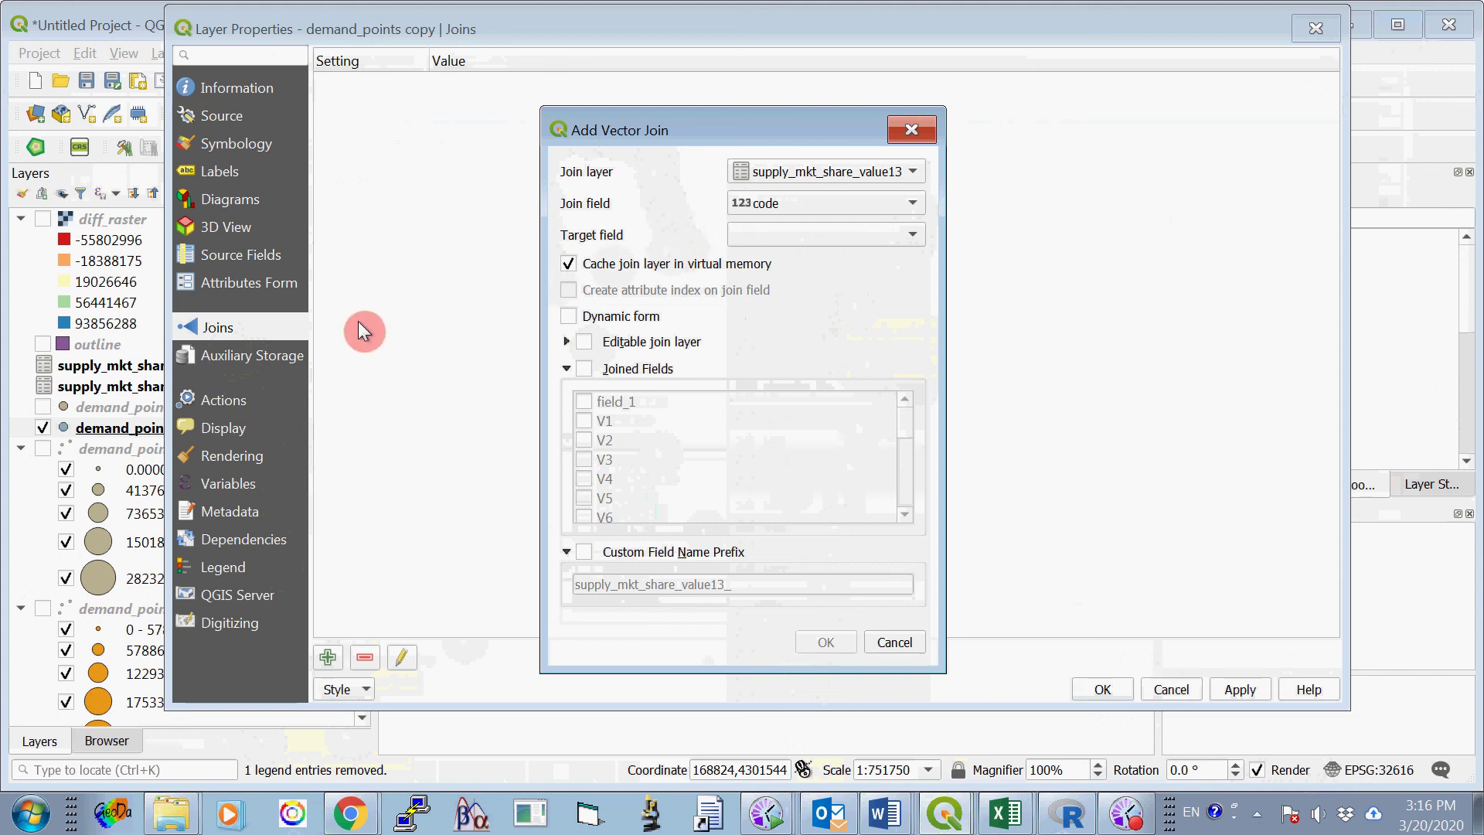
pyautogui.click(872, 243)
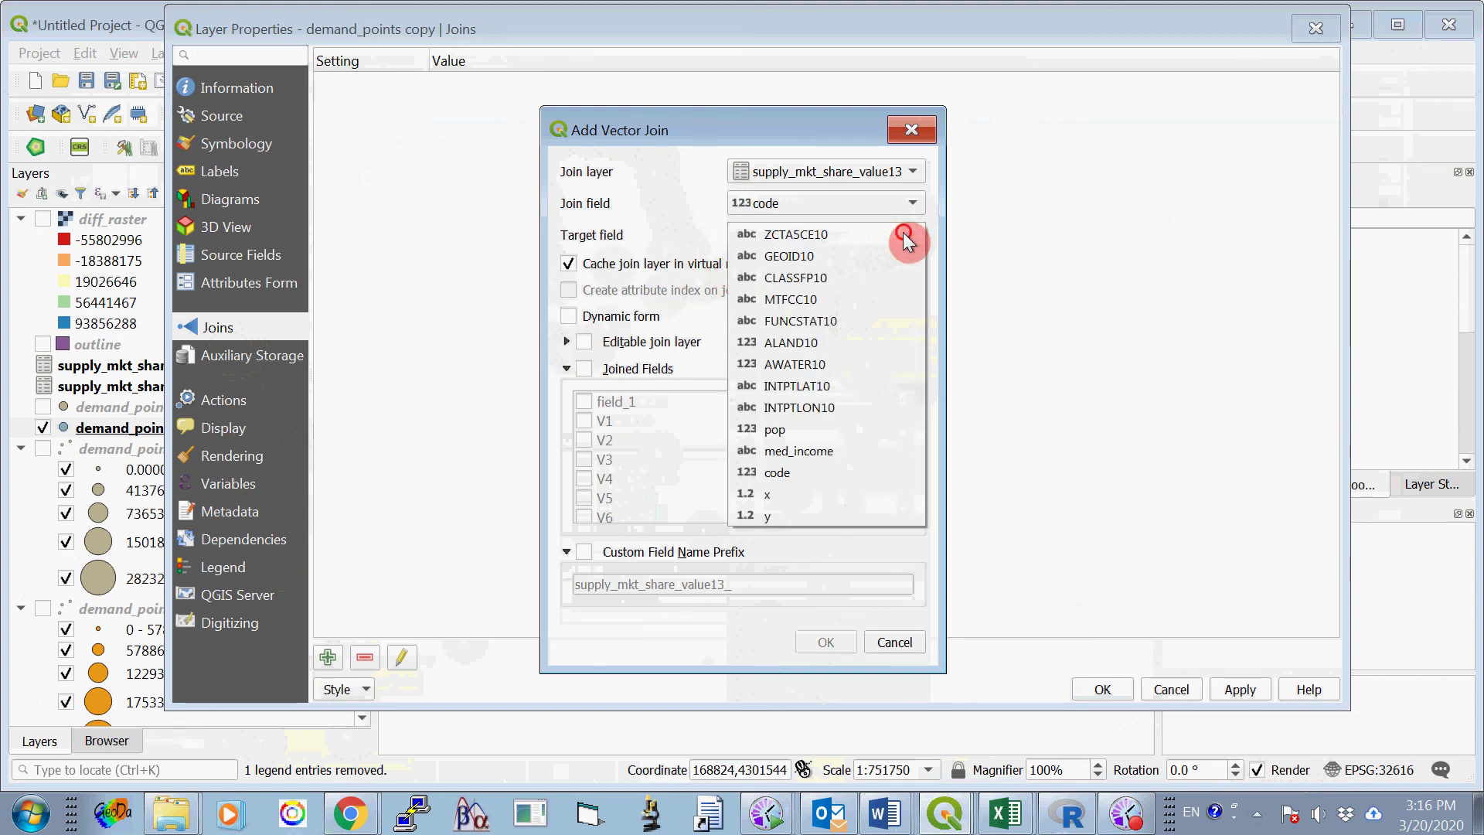
pyautogui.click(799, 471)
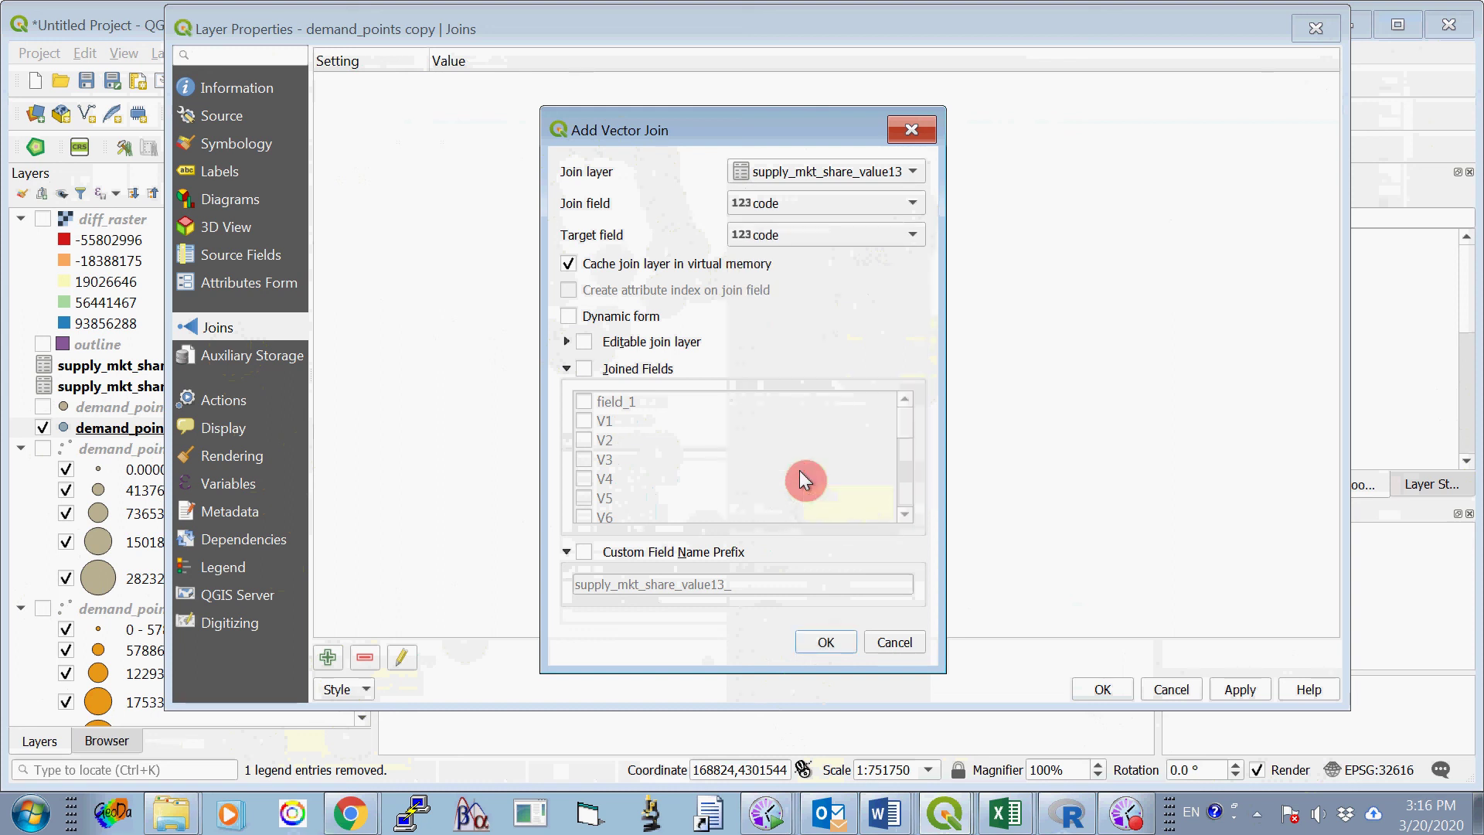
# Limit the joined fields to V22 and V23.
pyautogui.click(585, 370)
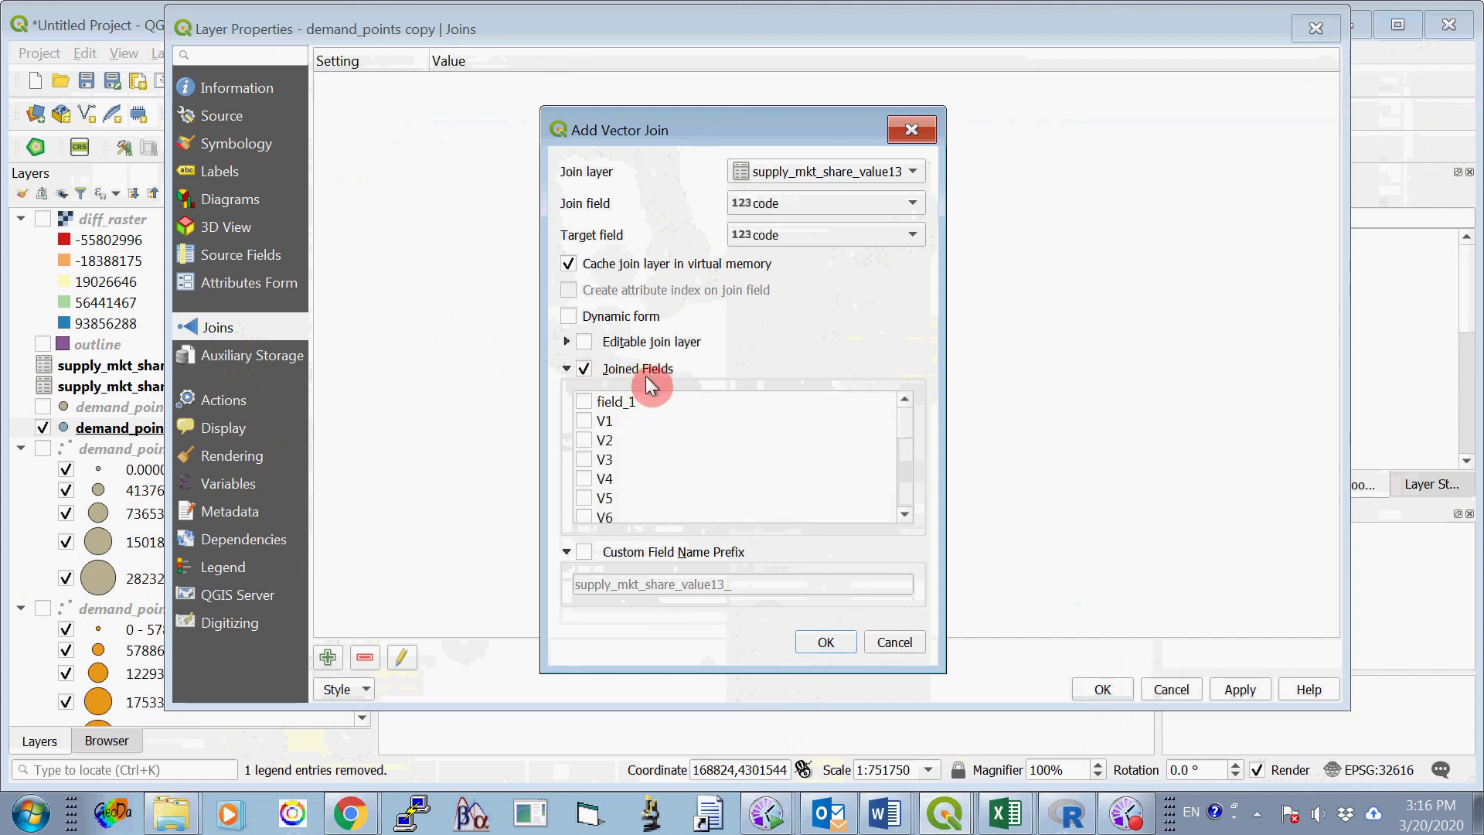
pyautogui.moveTo(902, 426); pyautogui.dragTo(909, 516)
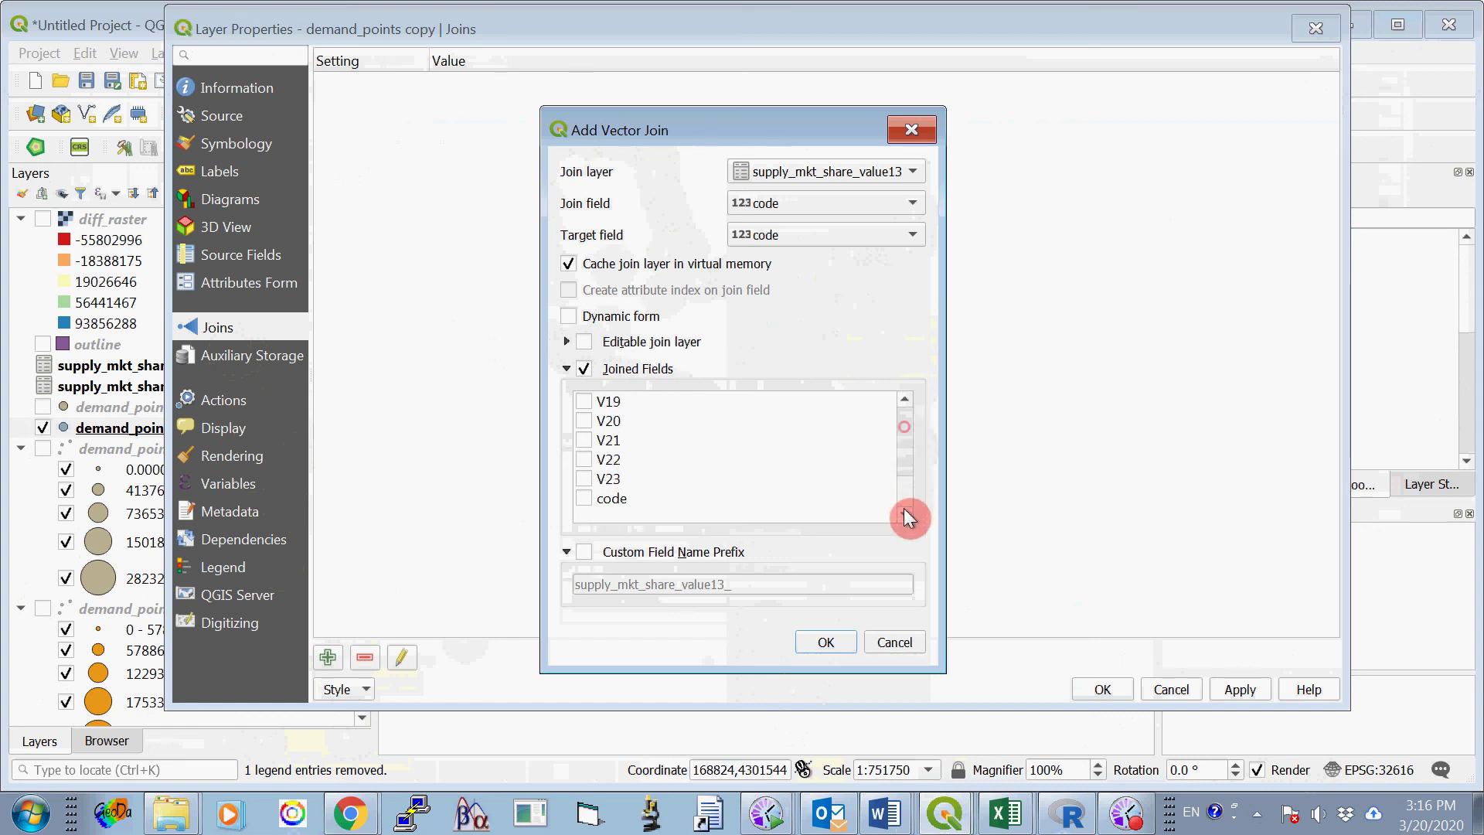
pyautogui.click(904, 510)
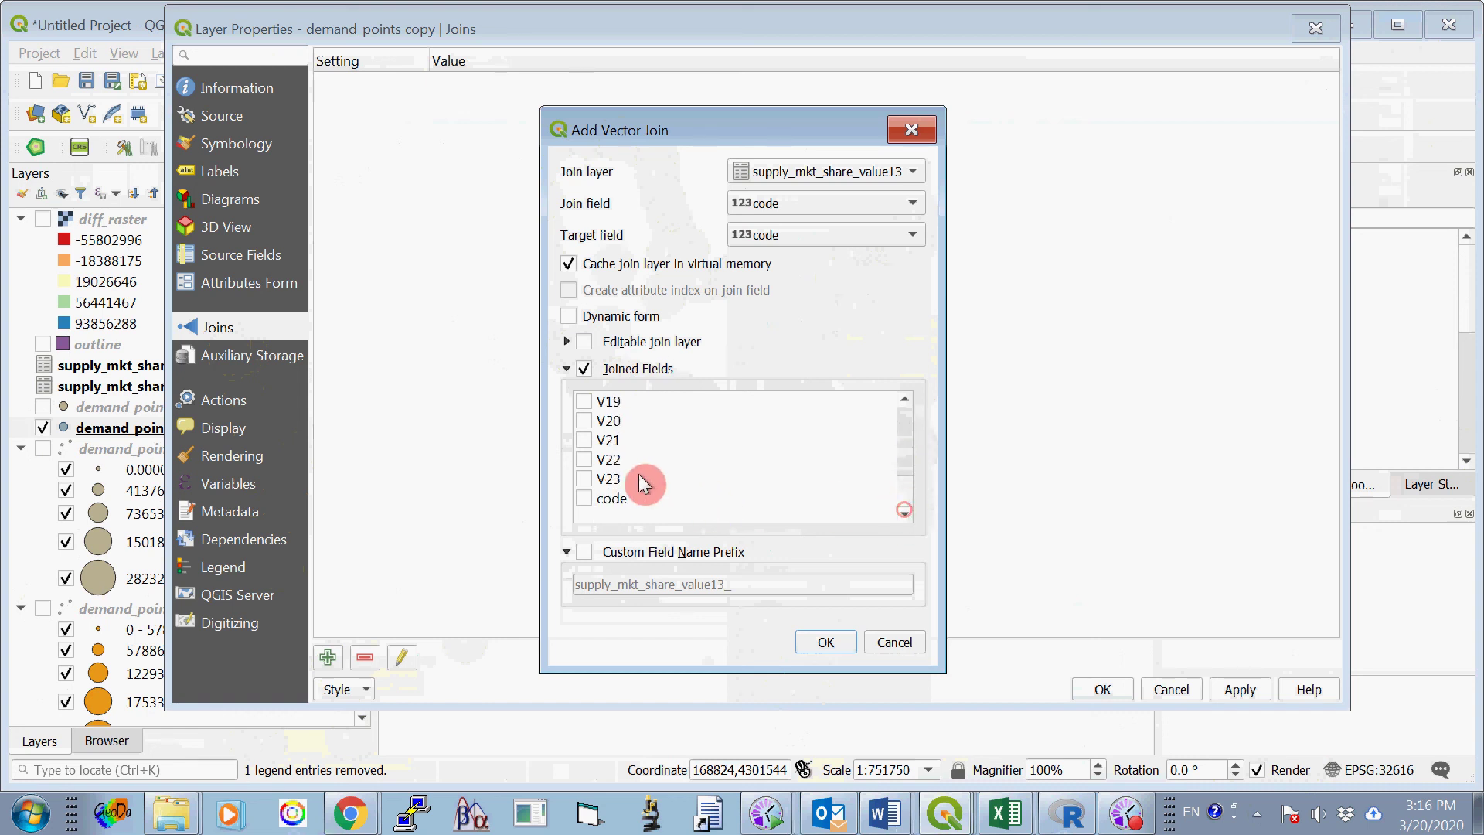
pyautogui.click(585, 461)
pyautogui.click(586, 480)
# Enable a custom field name prefix, leave it empty, and accept the join and the layer properties.
pyautogui.click(585, 551)
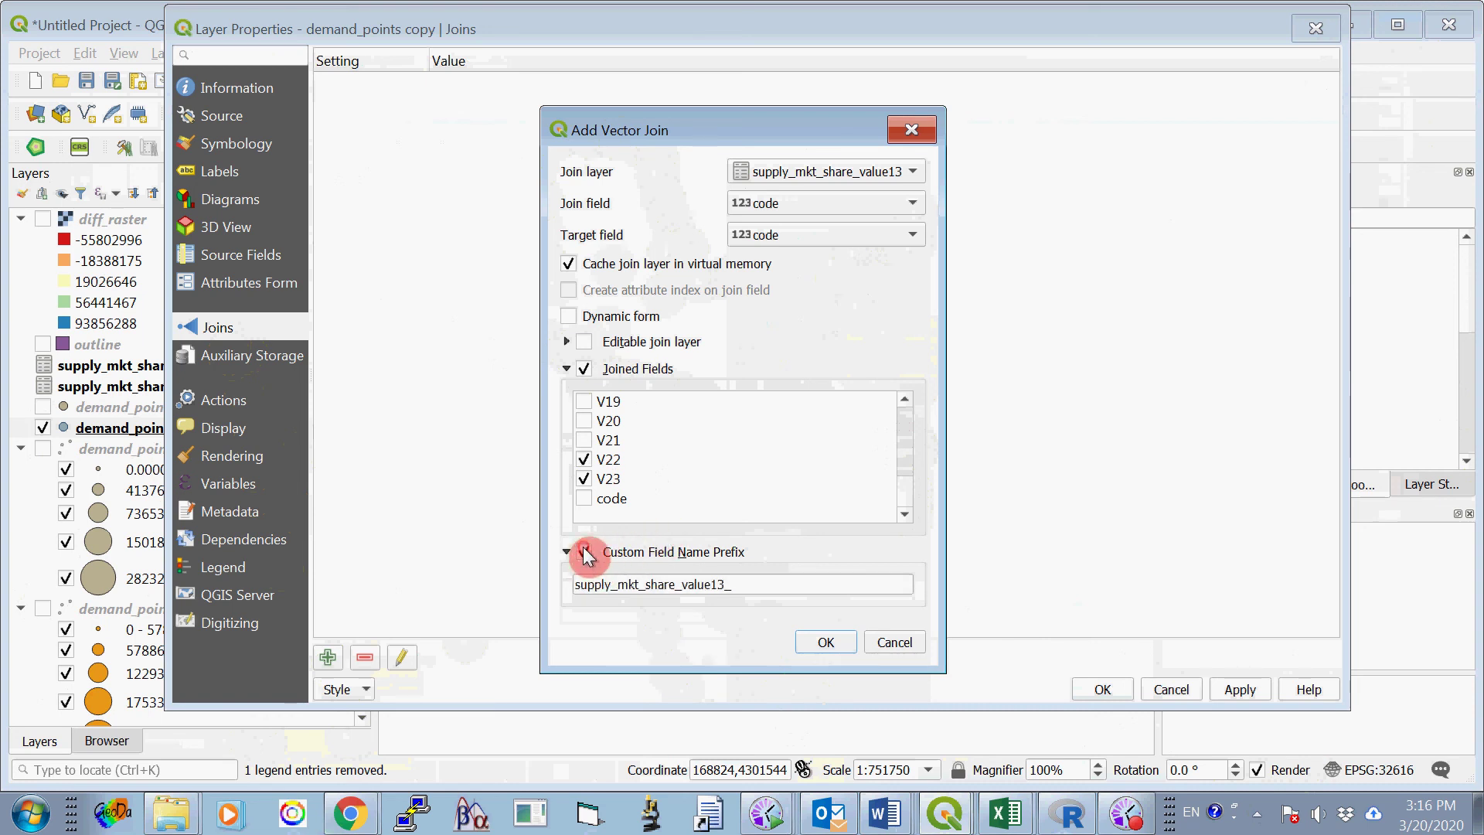
pyautogui.click(780, 587)
pyautogui.moveTo(780, 587); pyautogui.dragTo(514, 589)
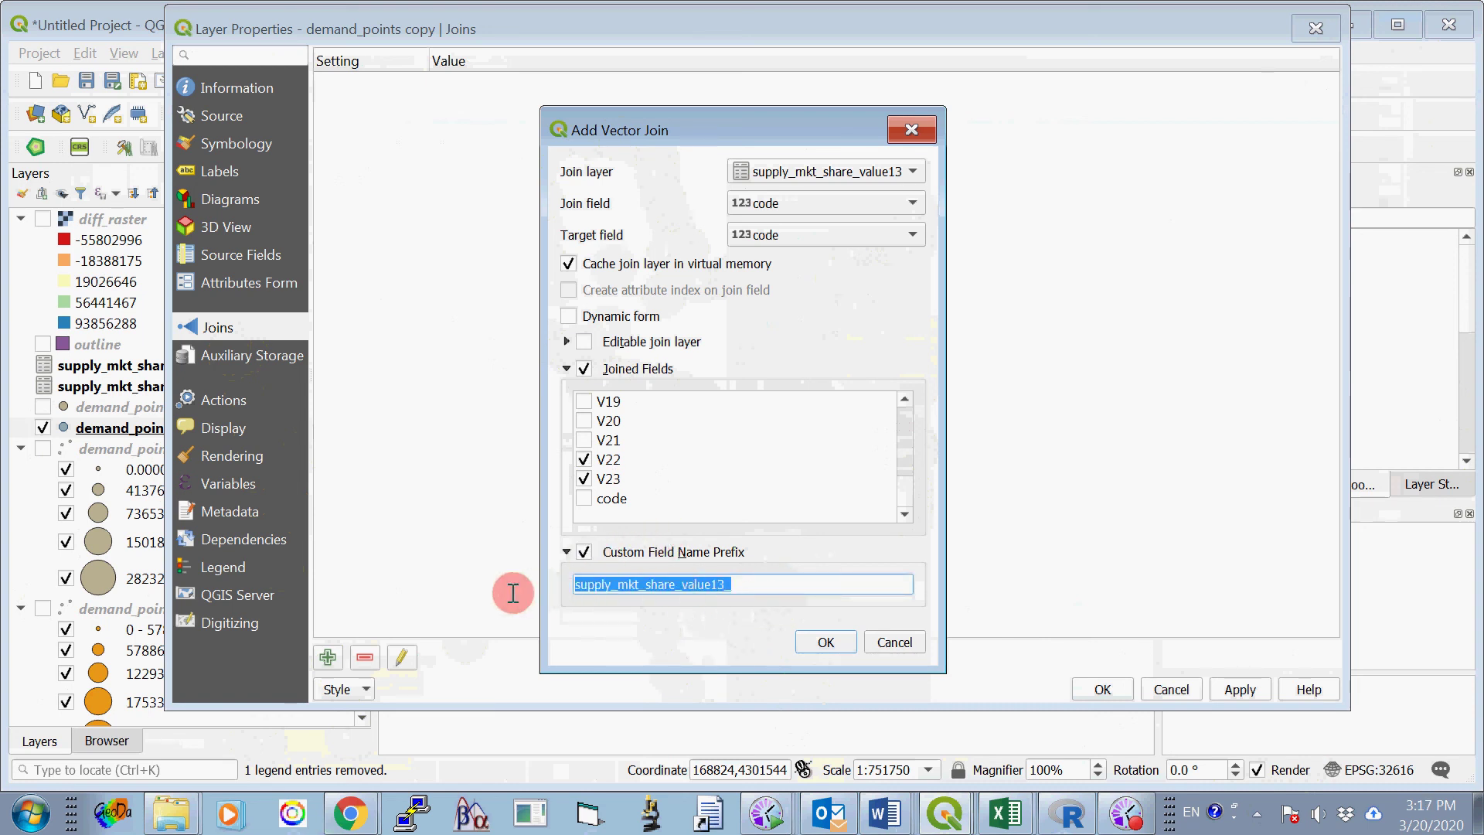
pyautogui.press('BackSpace')
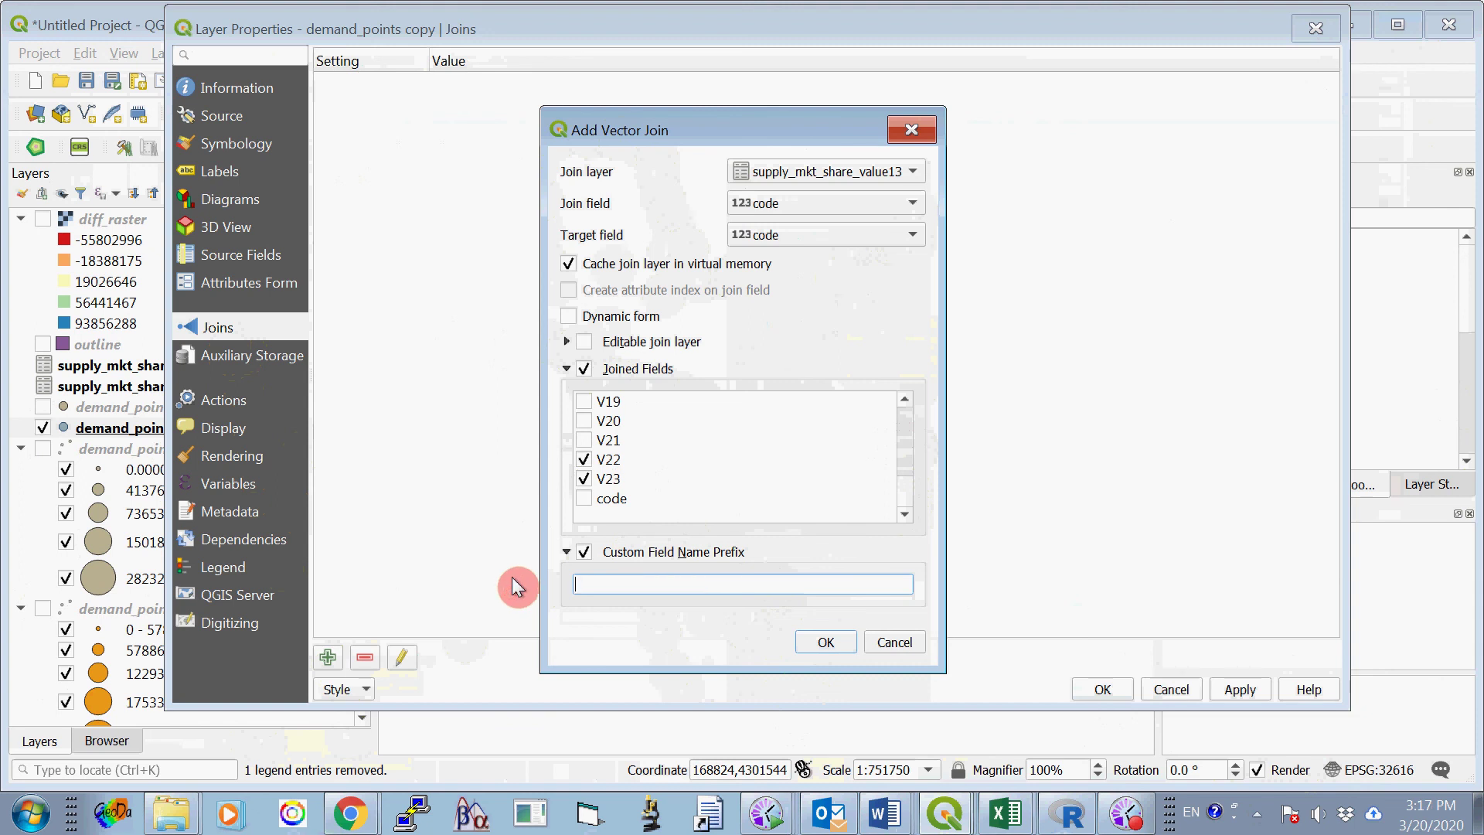
pyautogui.click(825, 643)
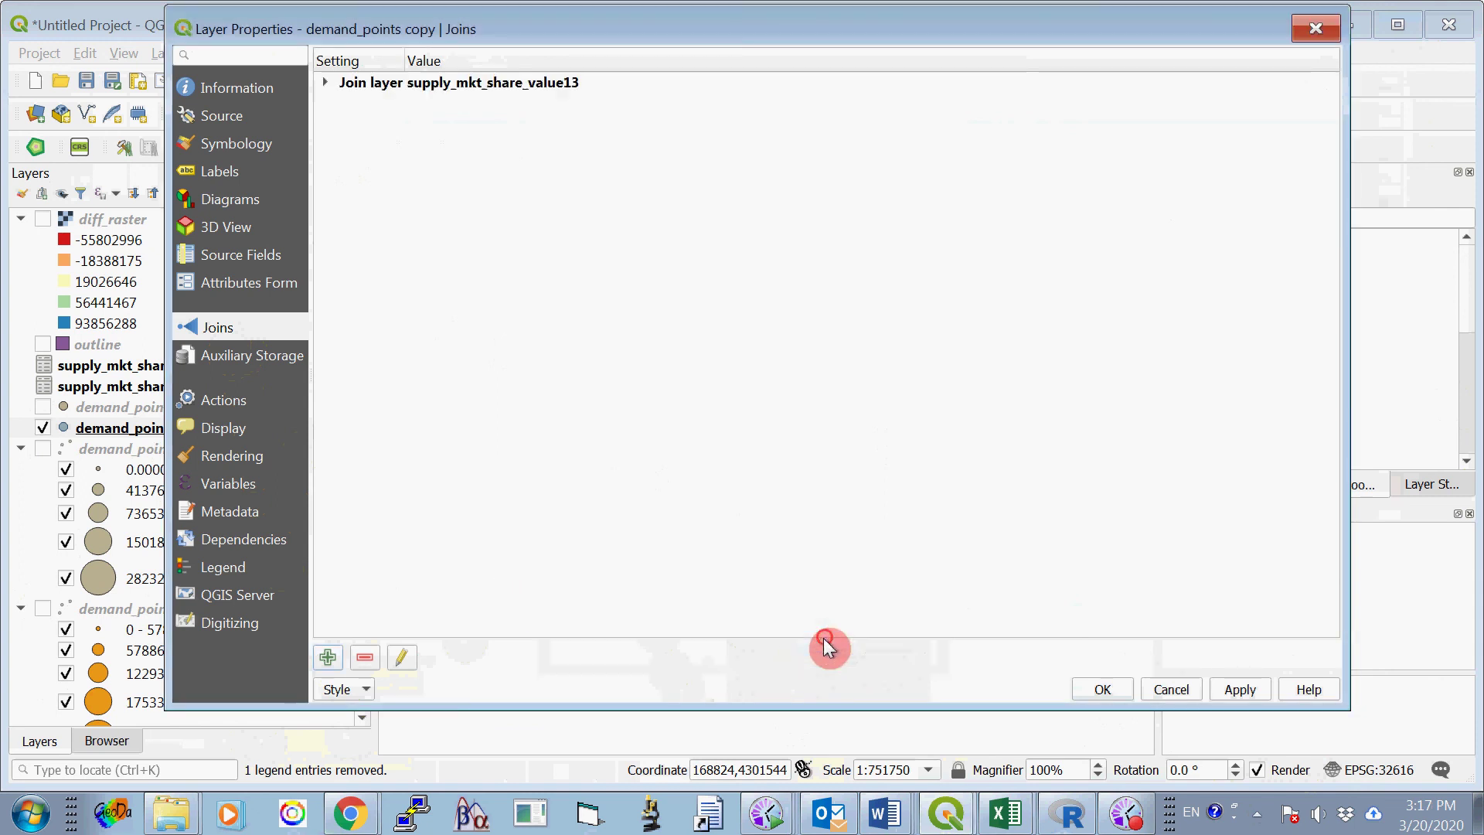
pyautogui.click(1219, 699)
pyautogui.click(1106, 686)
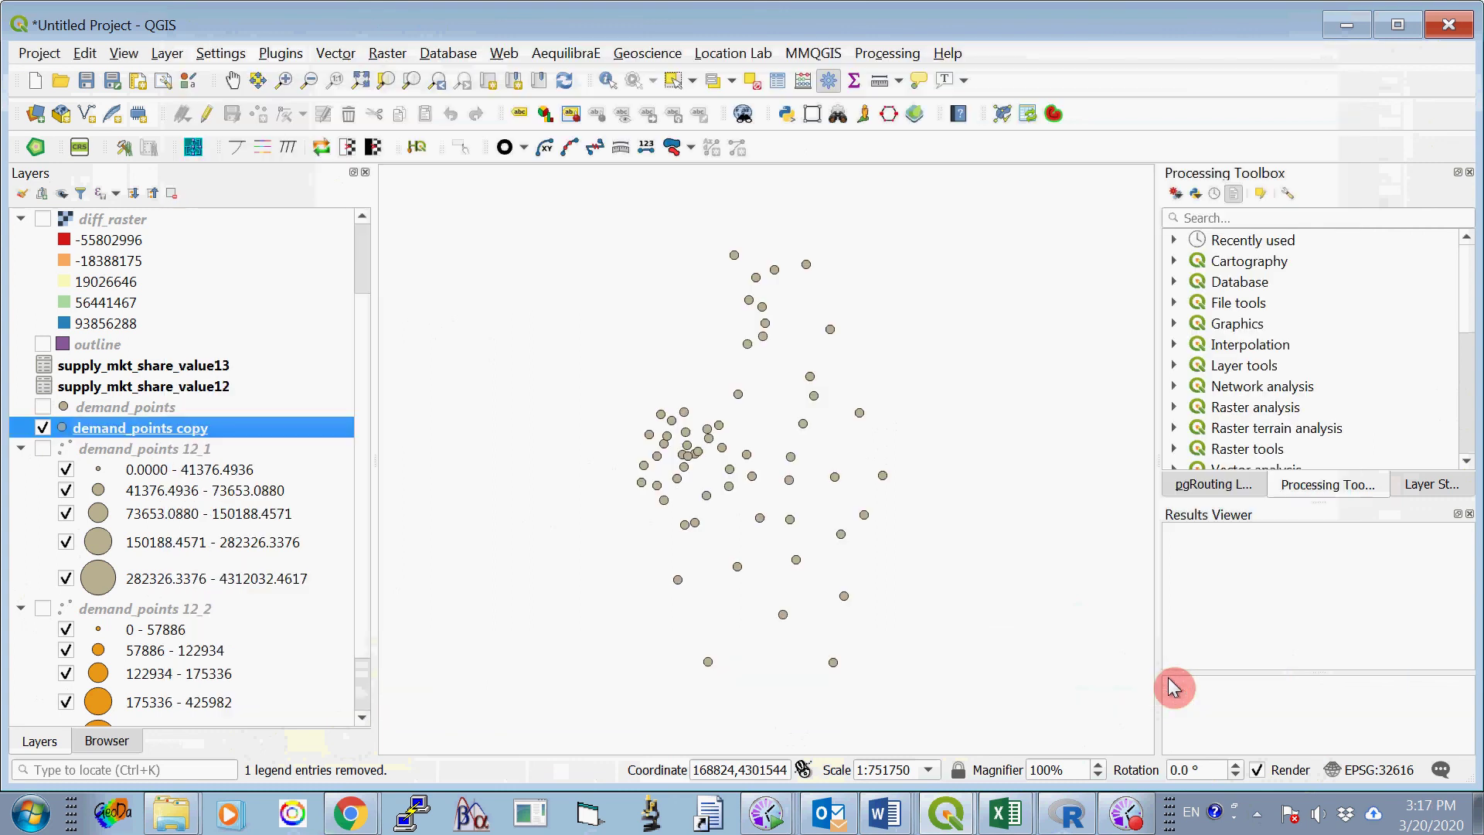
# Rename the demand_points copy layer to "demand_points 13".
pyautogui.rightClick(209, 426)
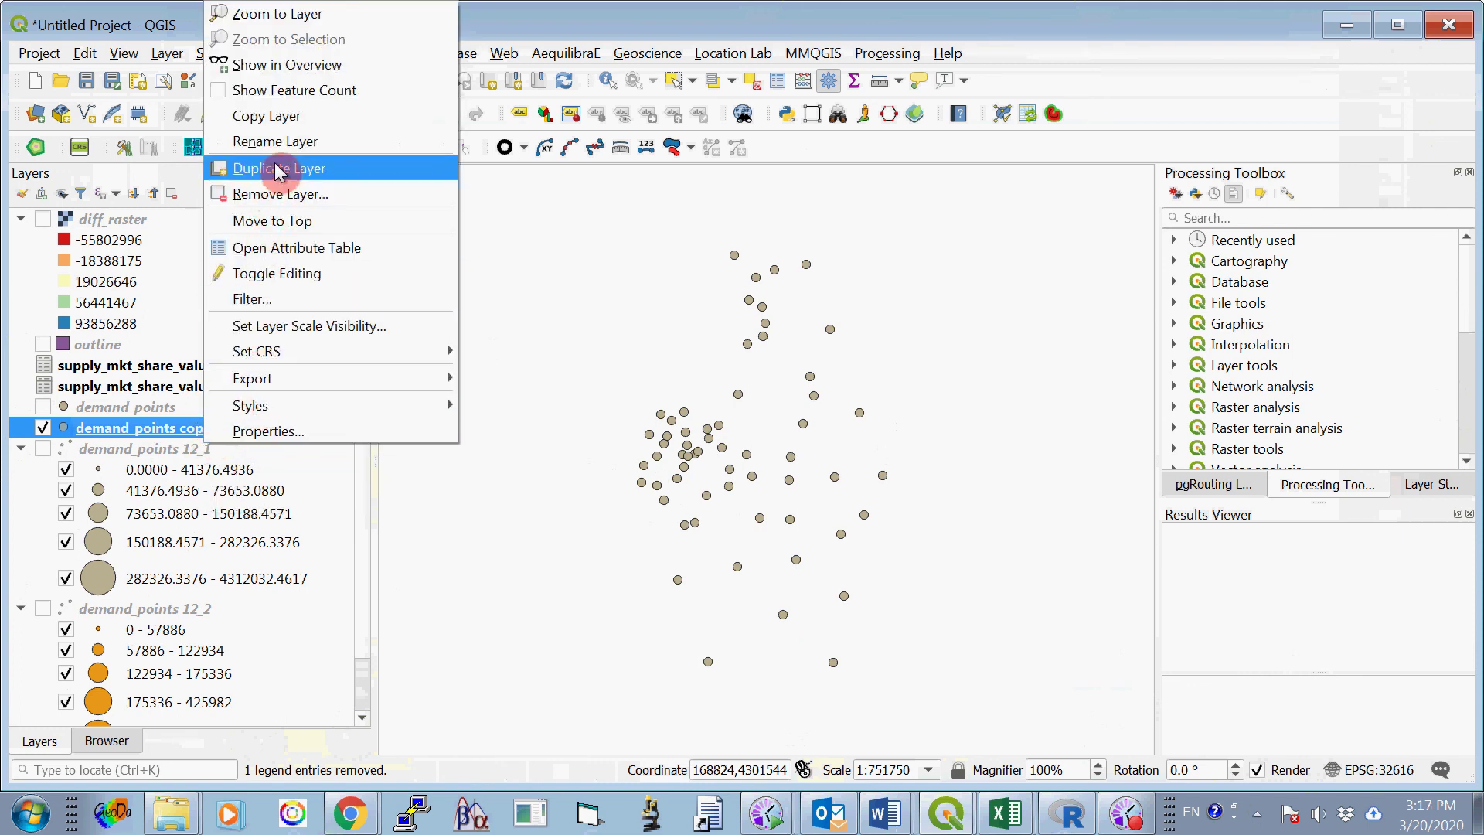
pyautogui.click(287, 141)
pyautogui.click(199, 423)
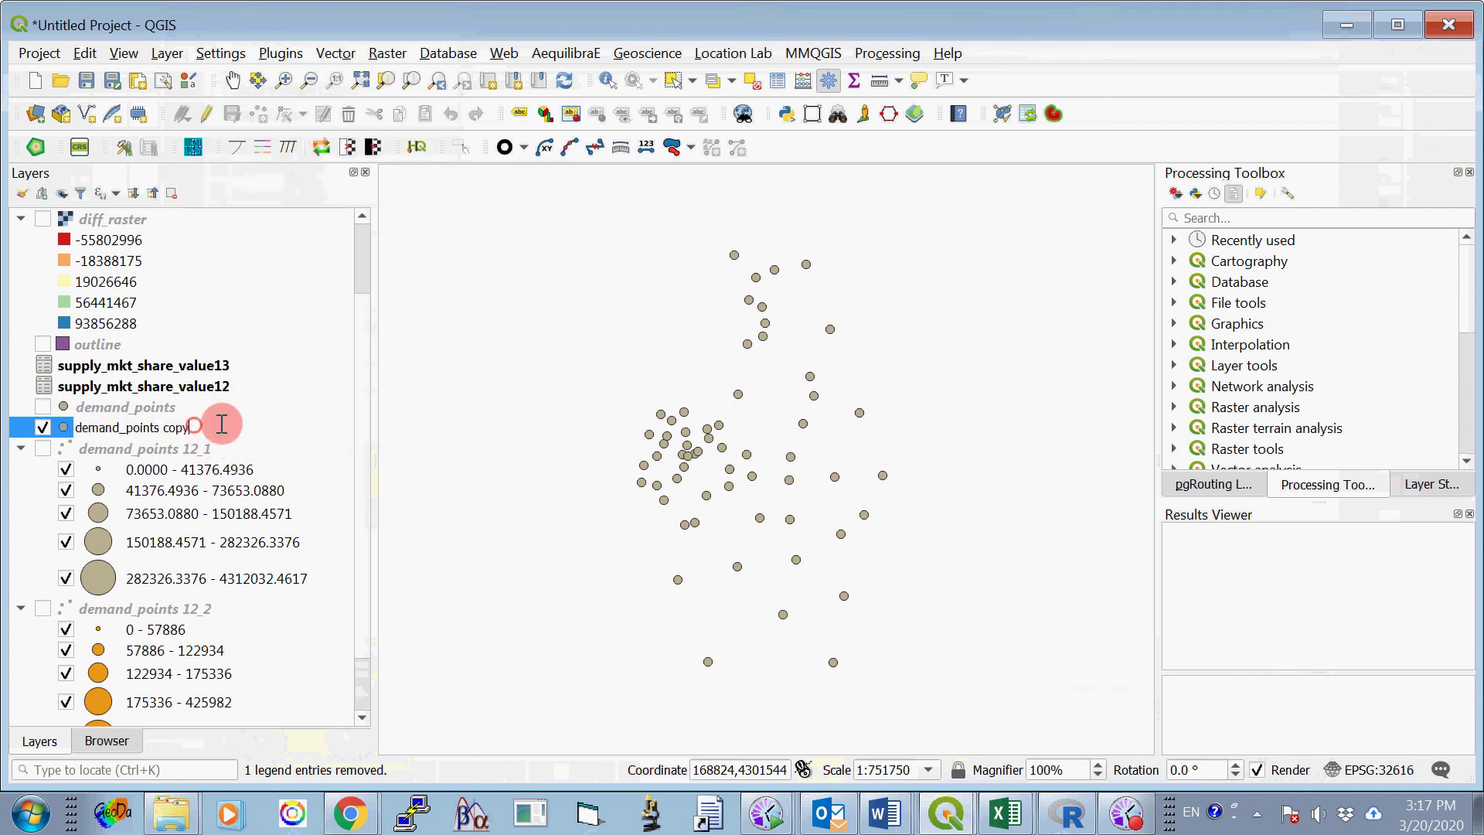
pyautogui.press('BackSpace')
pyautogui.press('BackSpace')
pyautogui.press('BackSpace')
pyautogui.press('BackSpace')
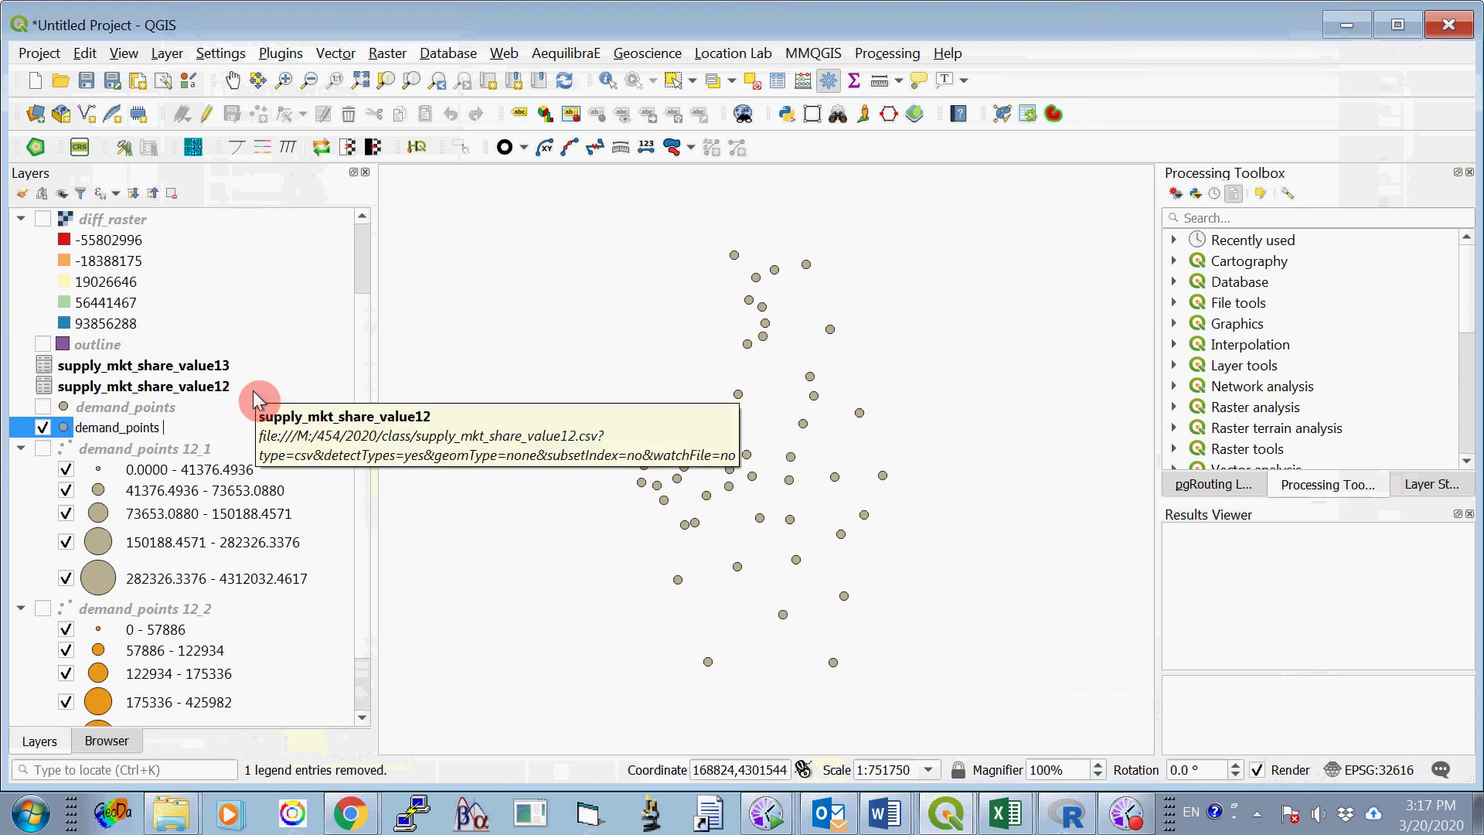
pyautogui.write('13')
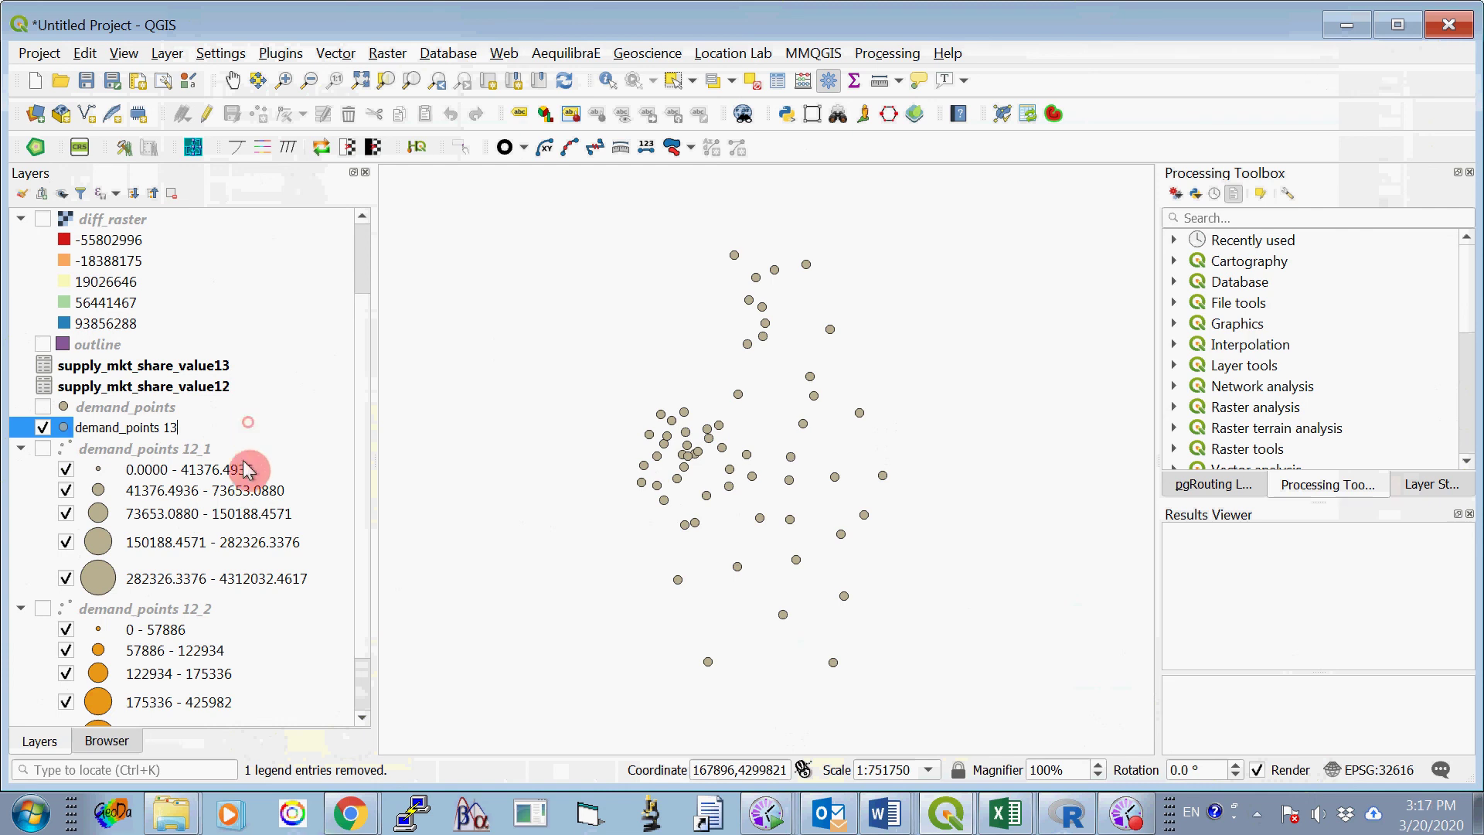
pyautogui.click(246, 364)
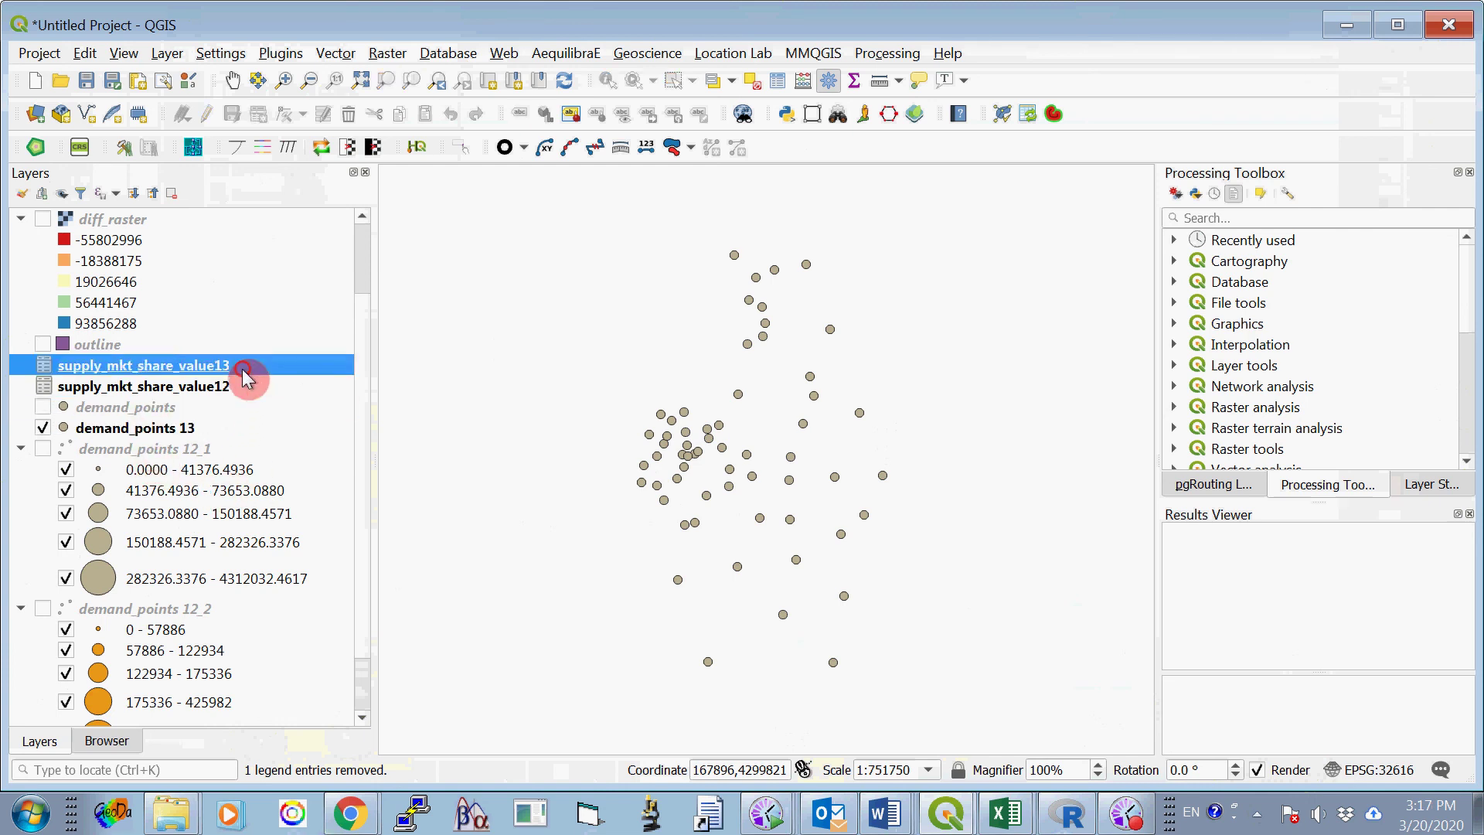
# Change the symbology of demand_points 13 to Graduated, based on column V22.
pyautogui.click(186, 430)
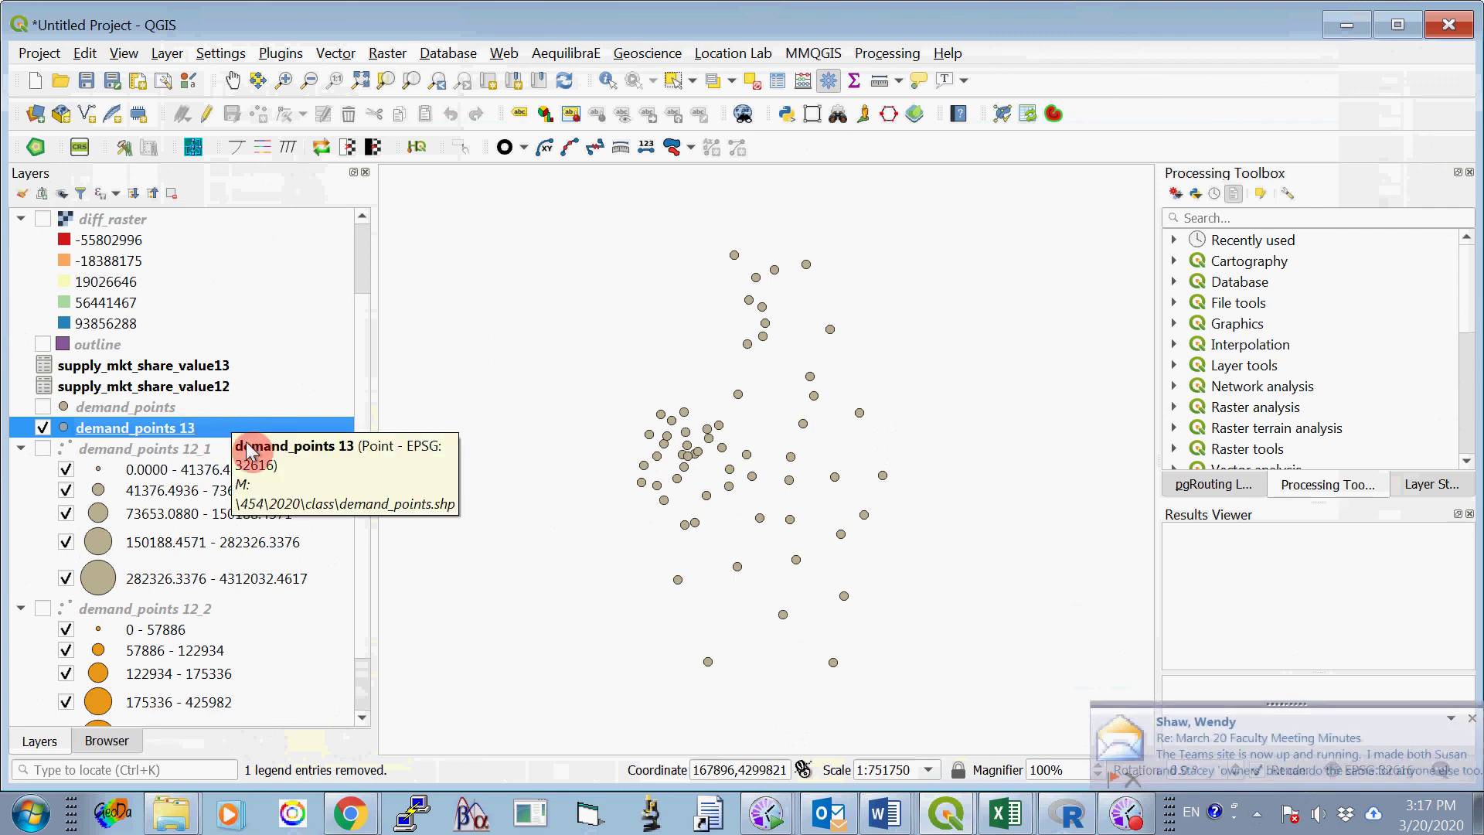
pyautogui.rightClick(209, 434)
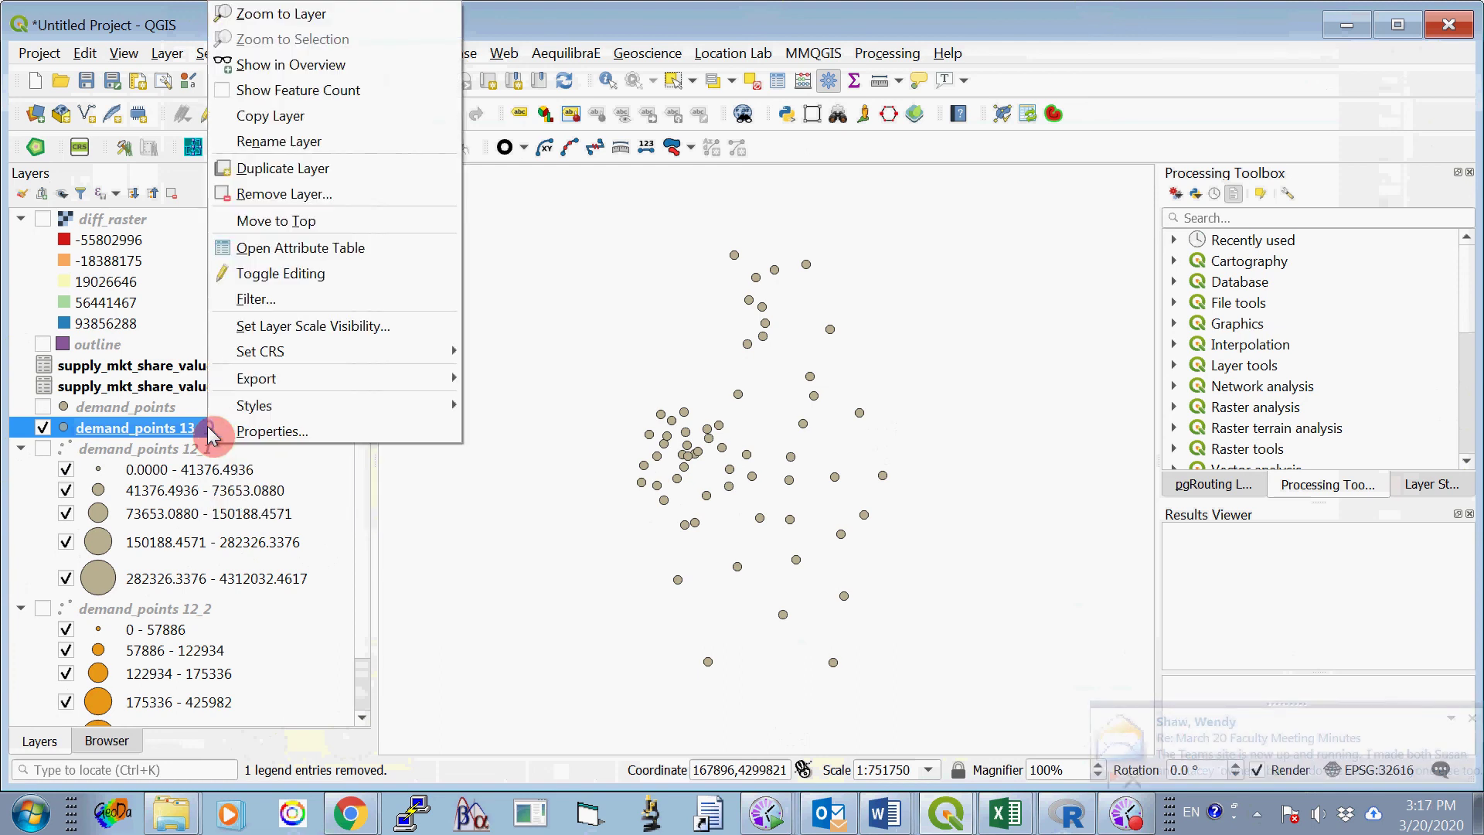
pyautogui.click(271, 433)
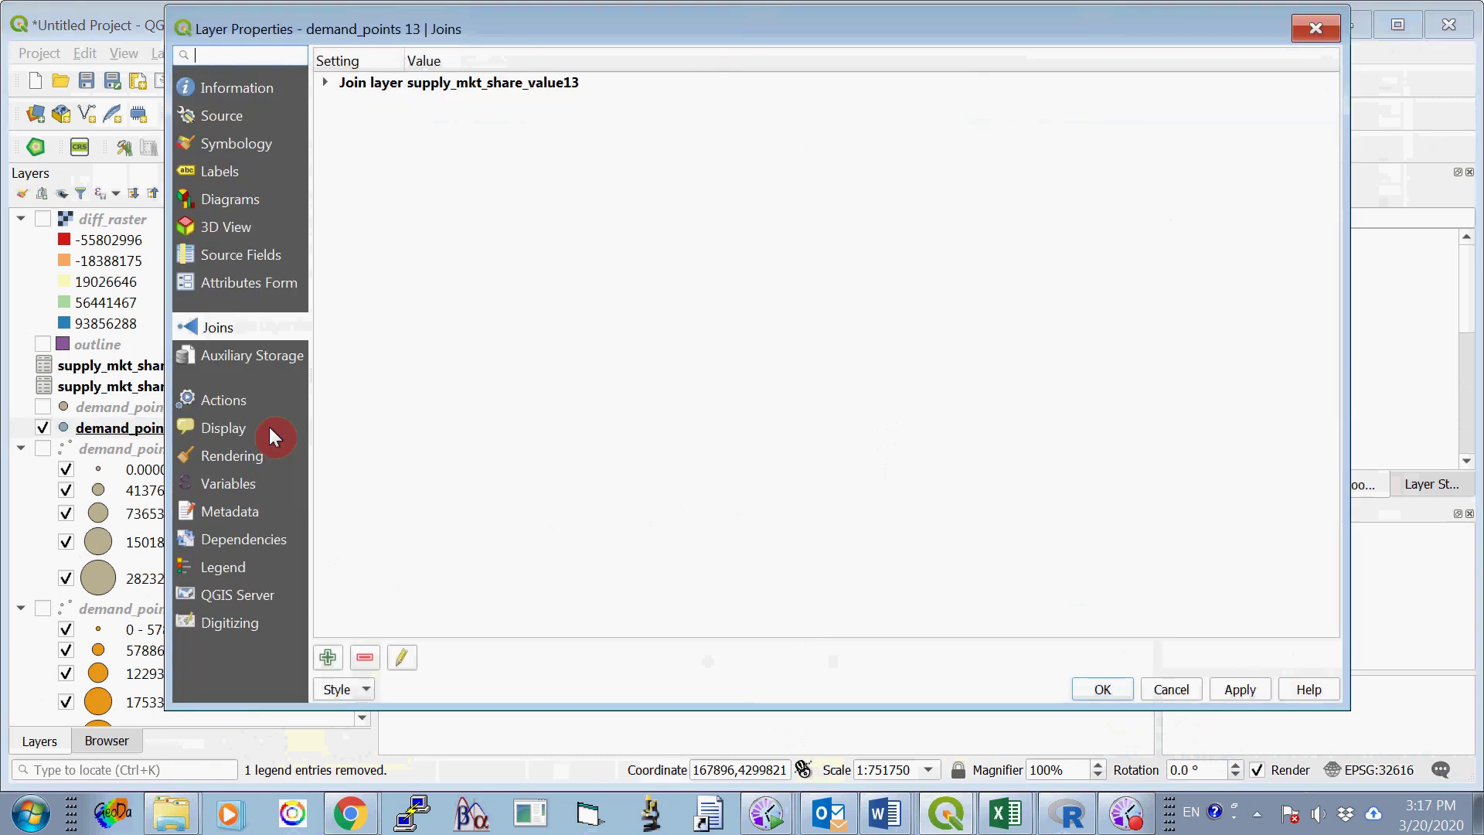
pyautogui.click(241, 144)
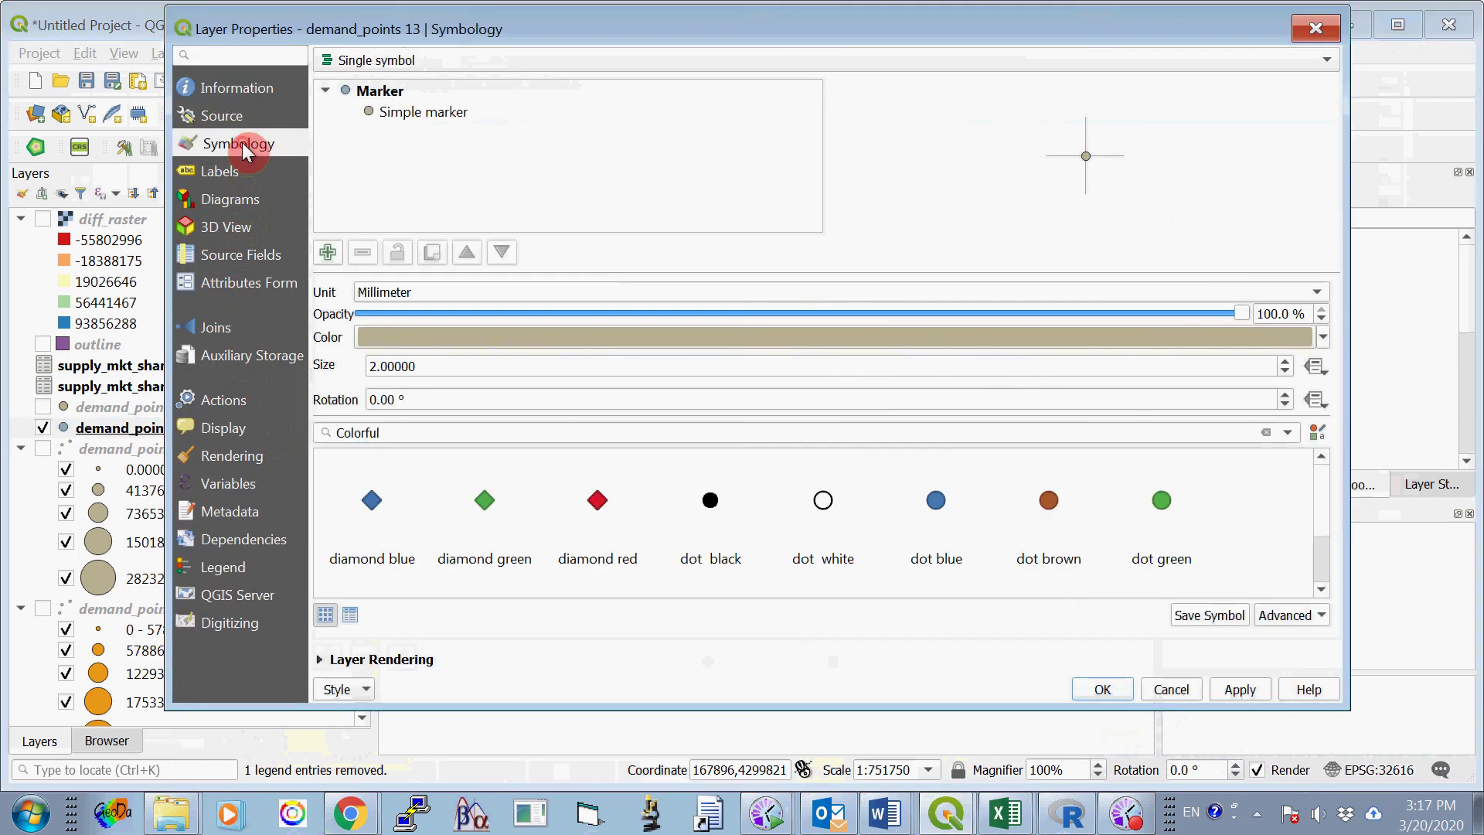
pyautogui.click(431, 62)
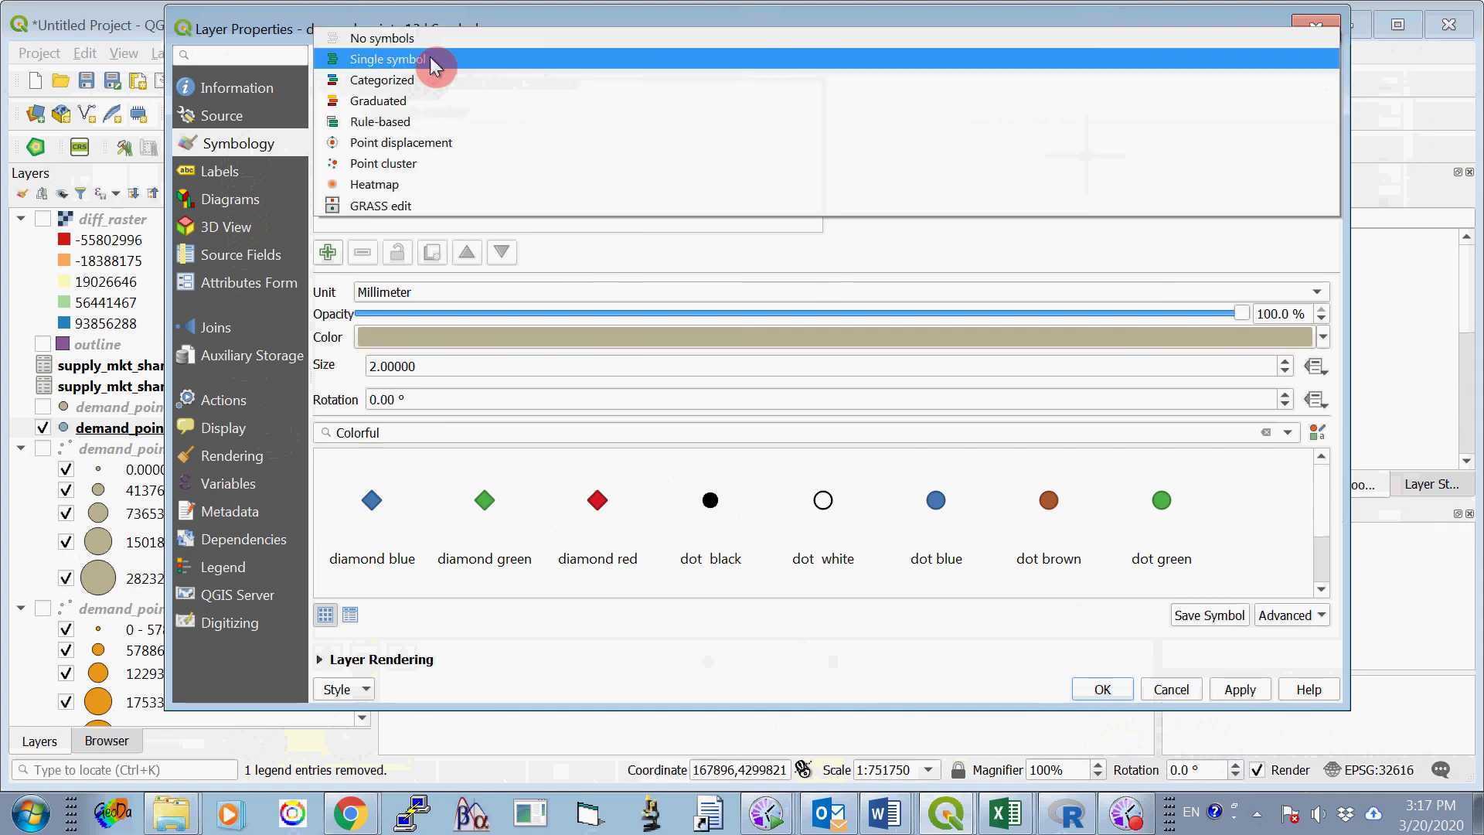
pyautogui.click(417, 99)
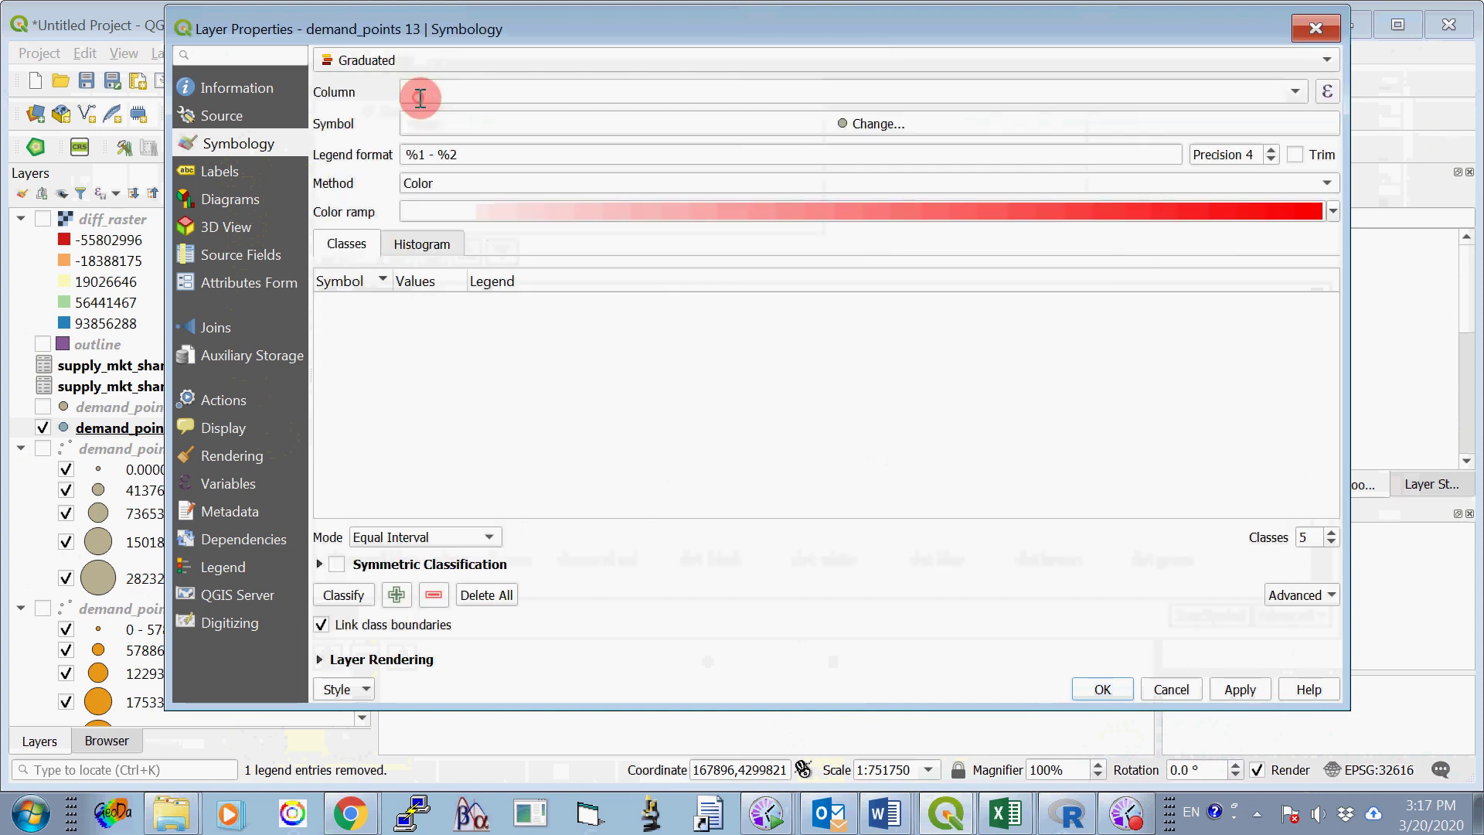
pyautogui.click(1295, 91)
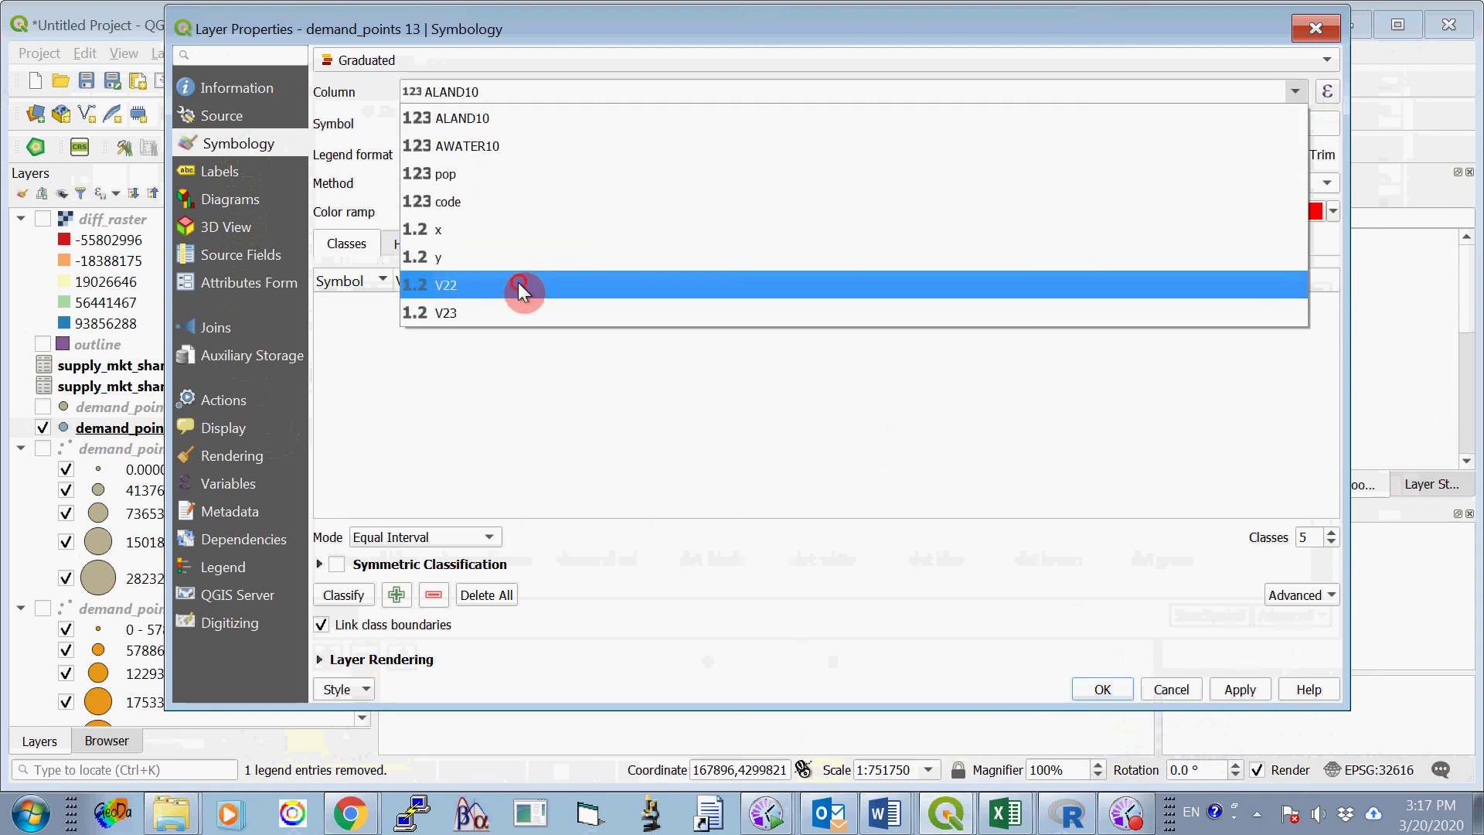
pyautogui.click(518, 284)
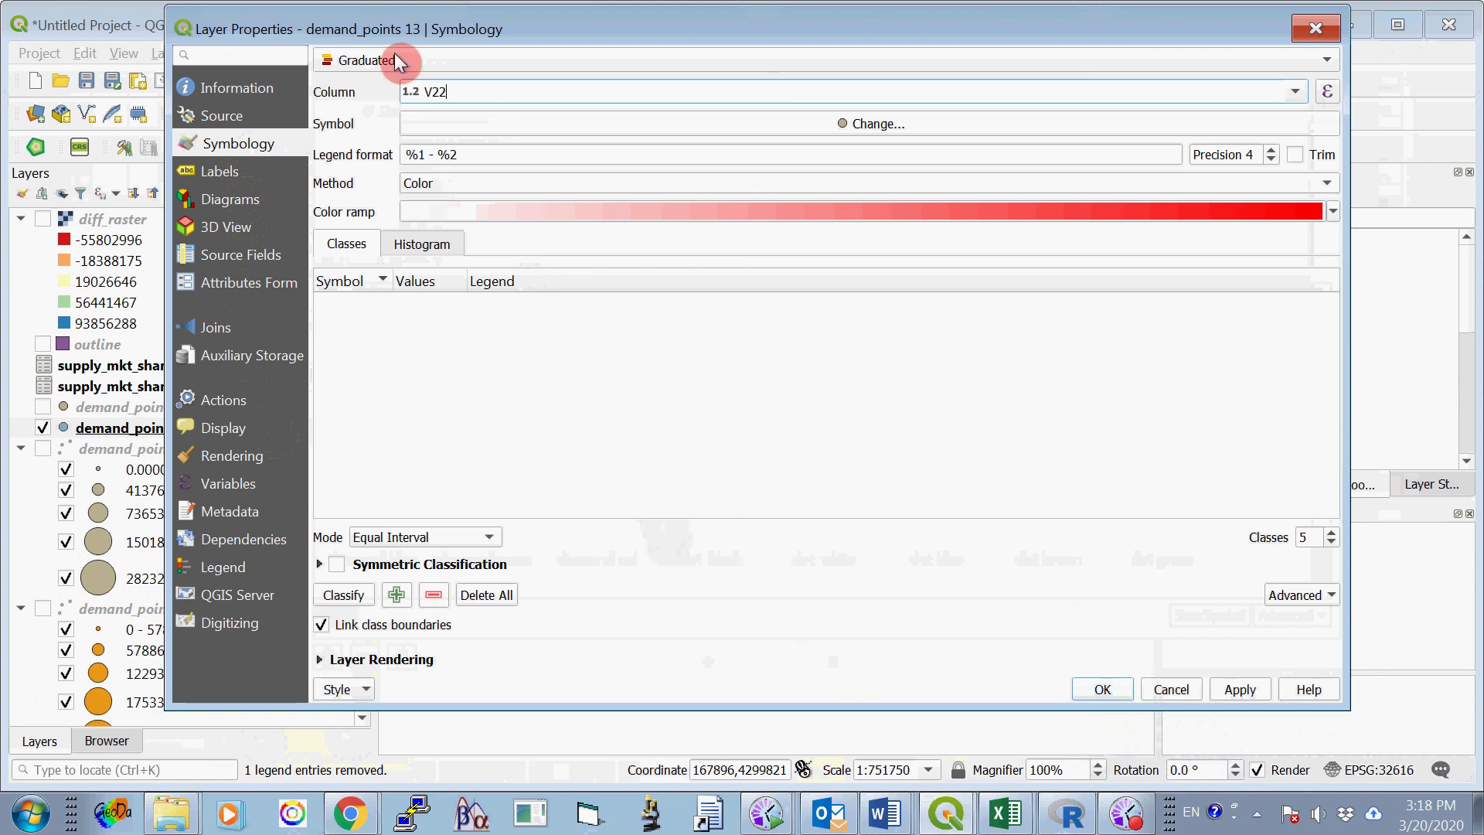
# Graduate the V22 symbols by size and classify them with the Quantile (Equal Count) mode.
pyautogui.click(444, 184)
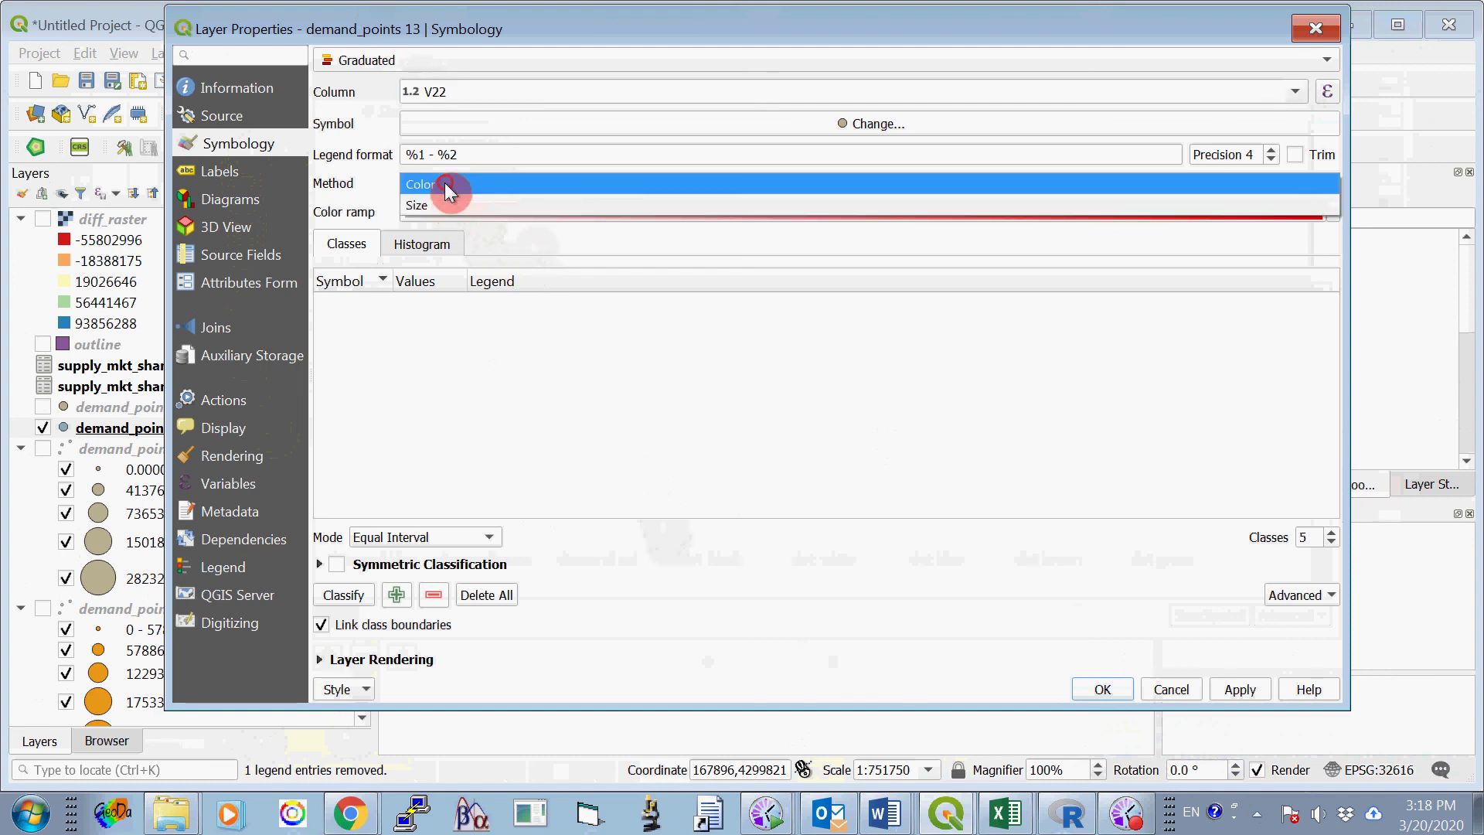
pyautogui.click(434, 201)
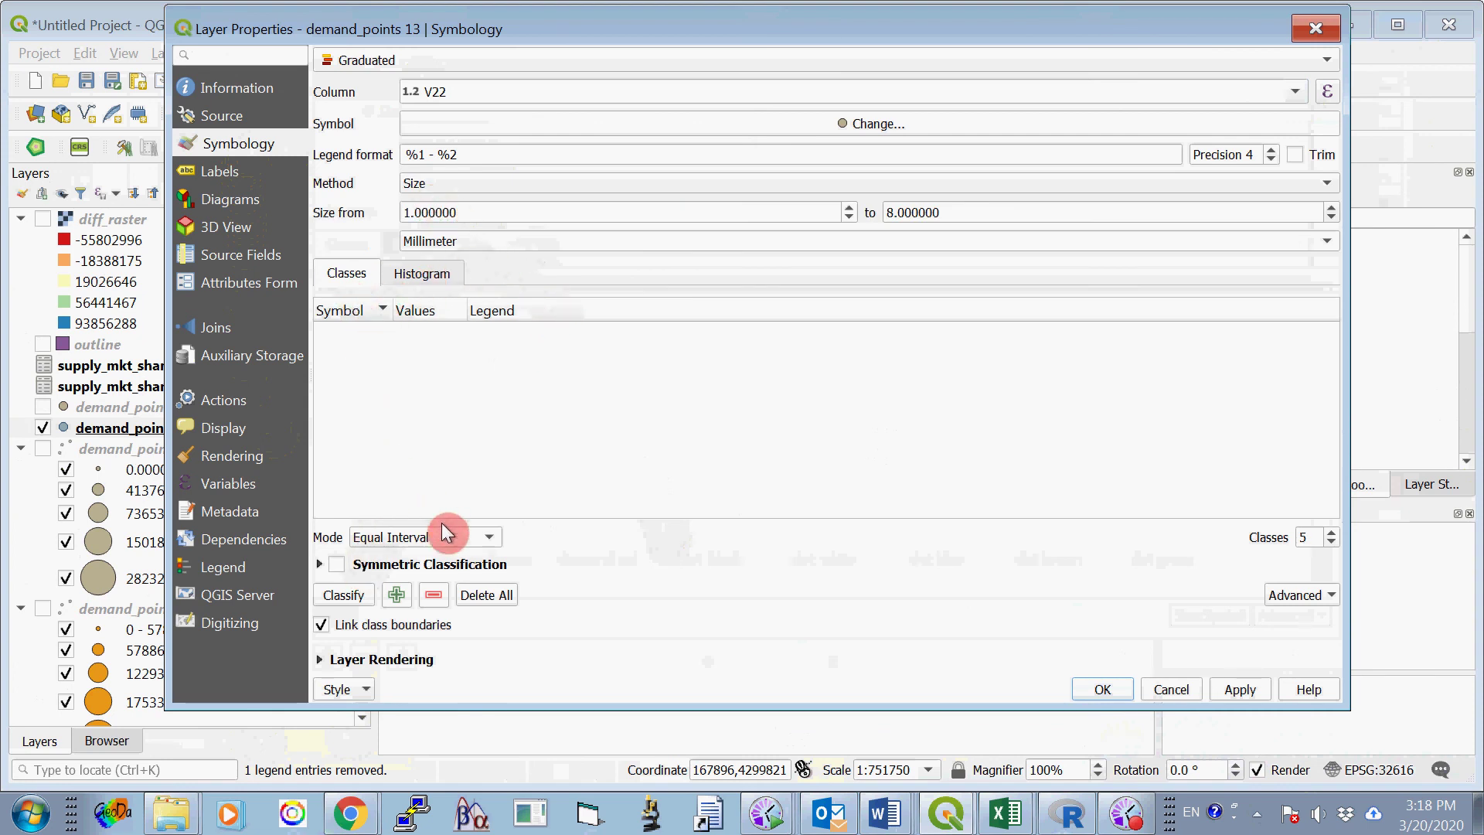
pyautogui.click(477, 536)
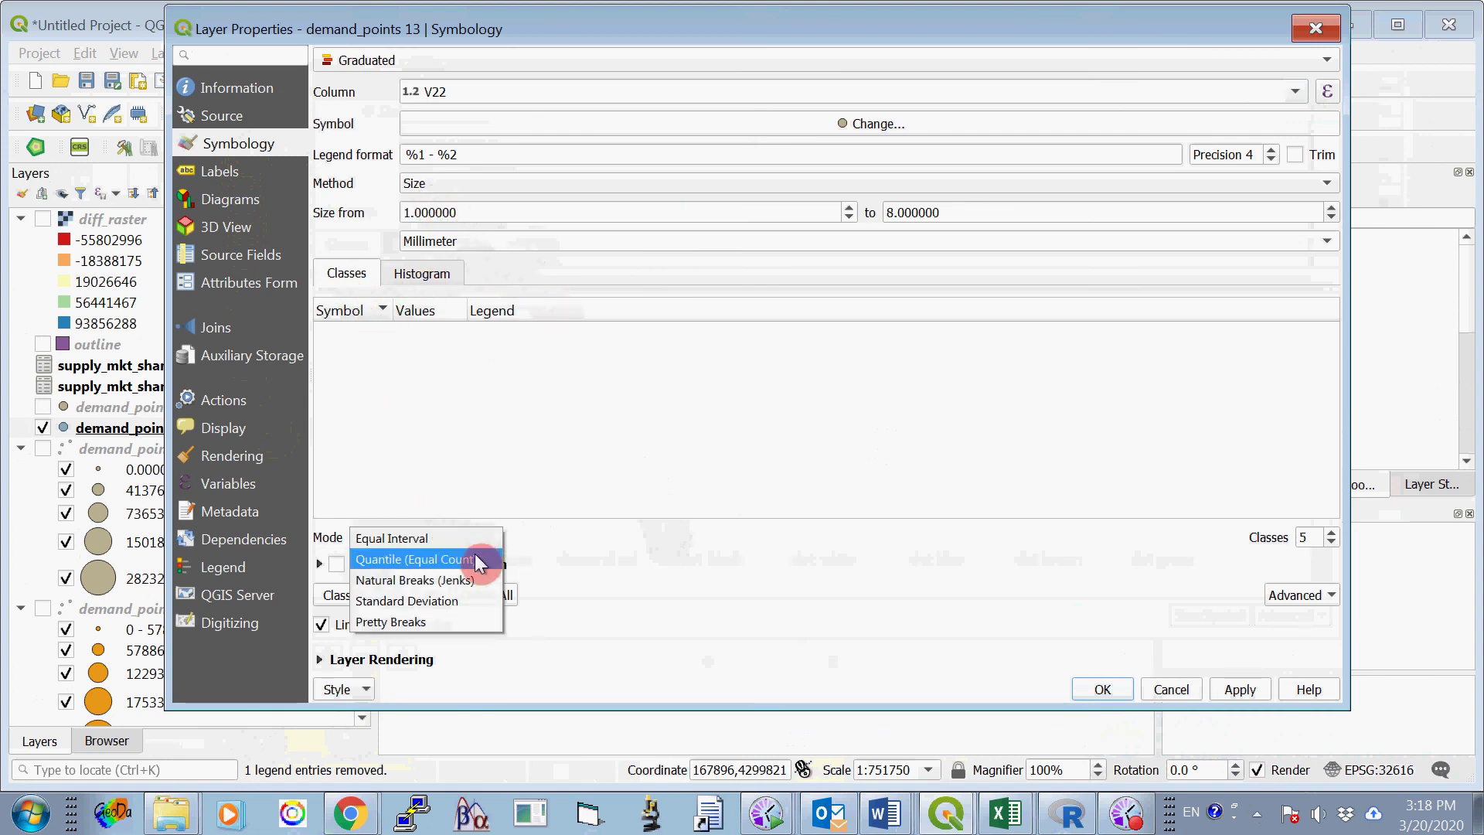
pyautogui.click(470, 559)
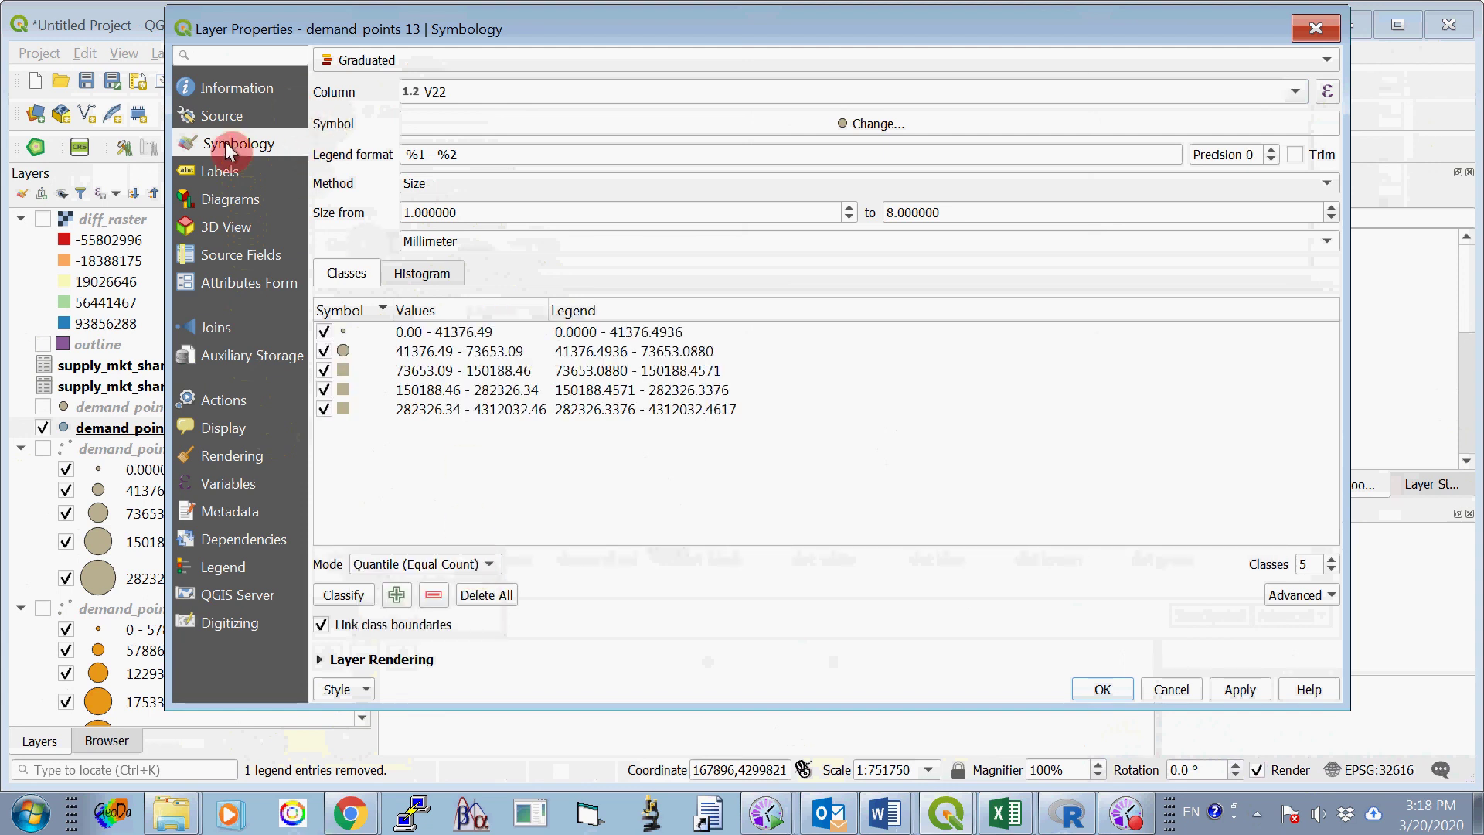
# Change the graduated symbols' color to bright green (#2ce71b) and apply the symbology to demand_points 13.
pyautogui.click(853, 124)
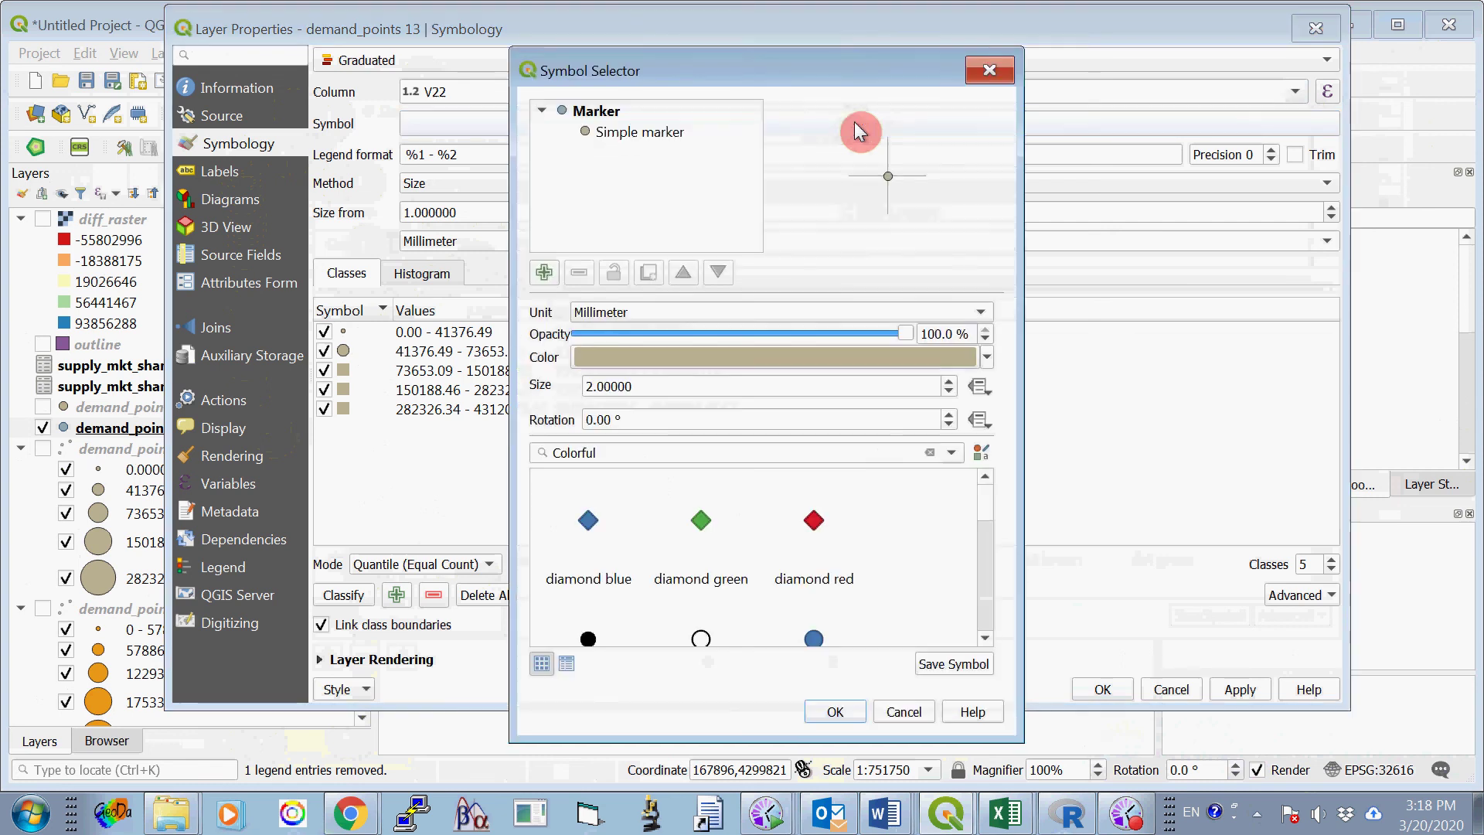
pyautogui.click(890, 357)
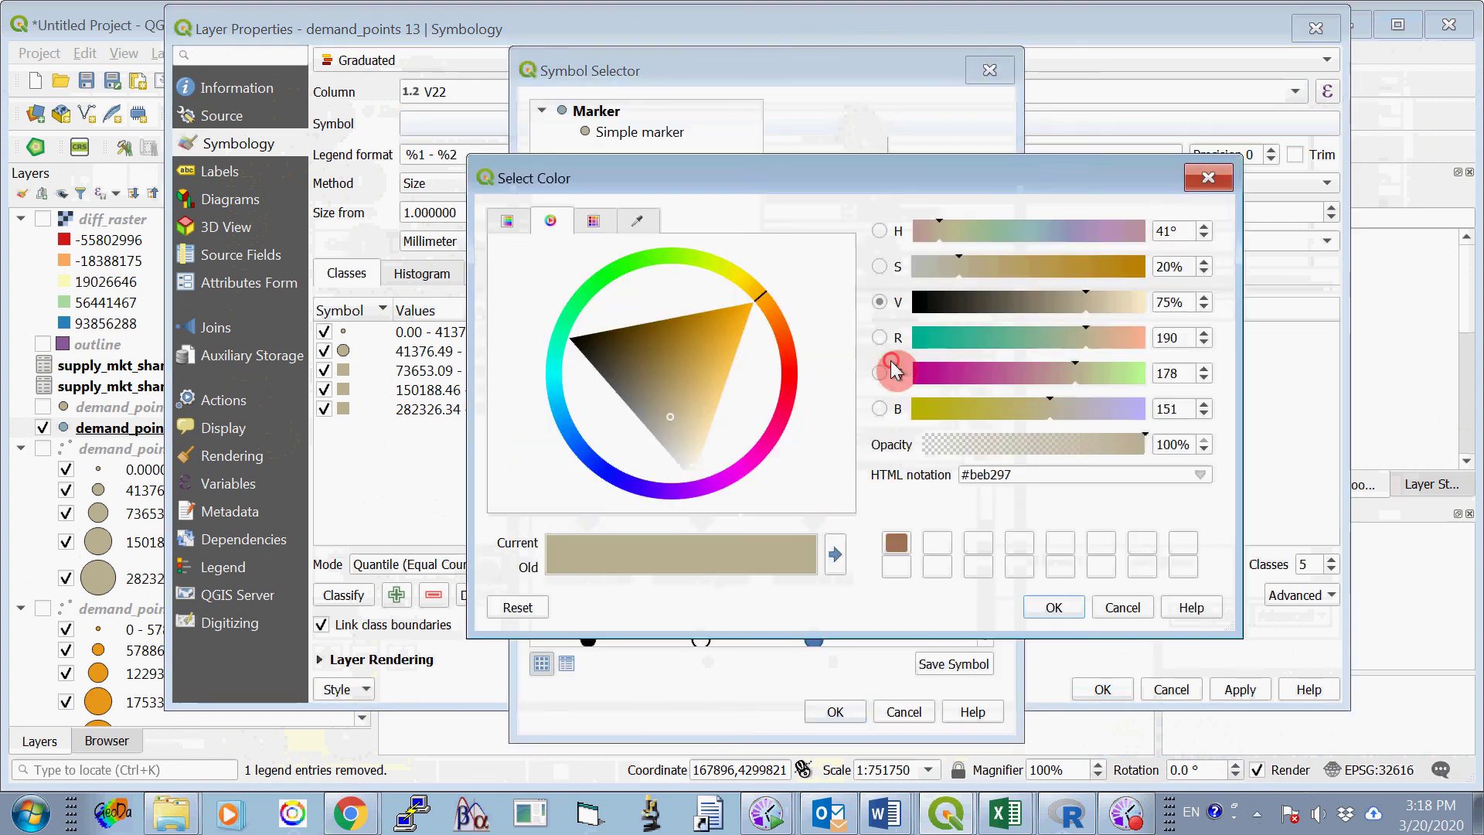
pyautogui.click(575, 304)
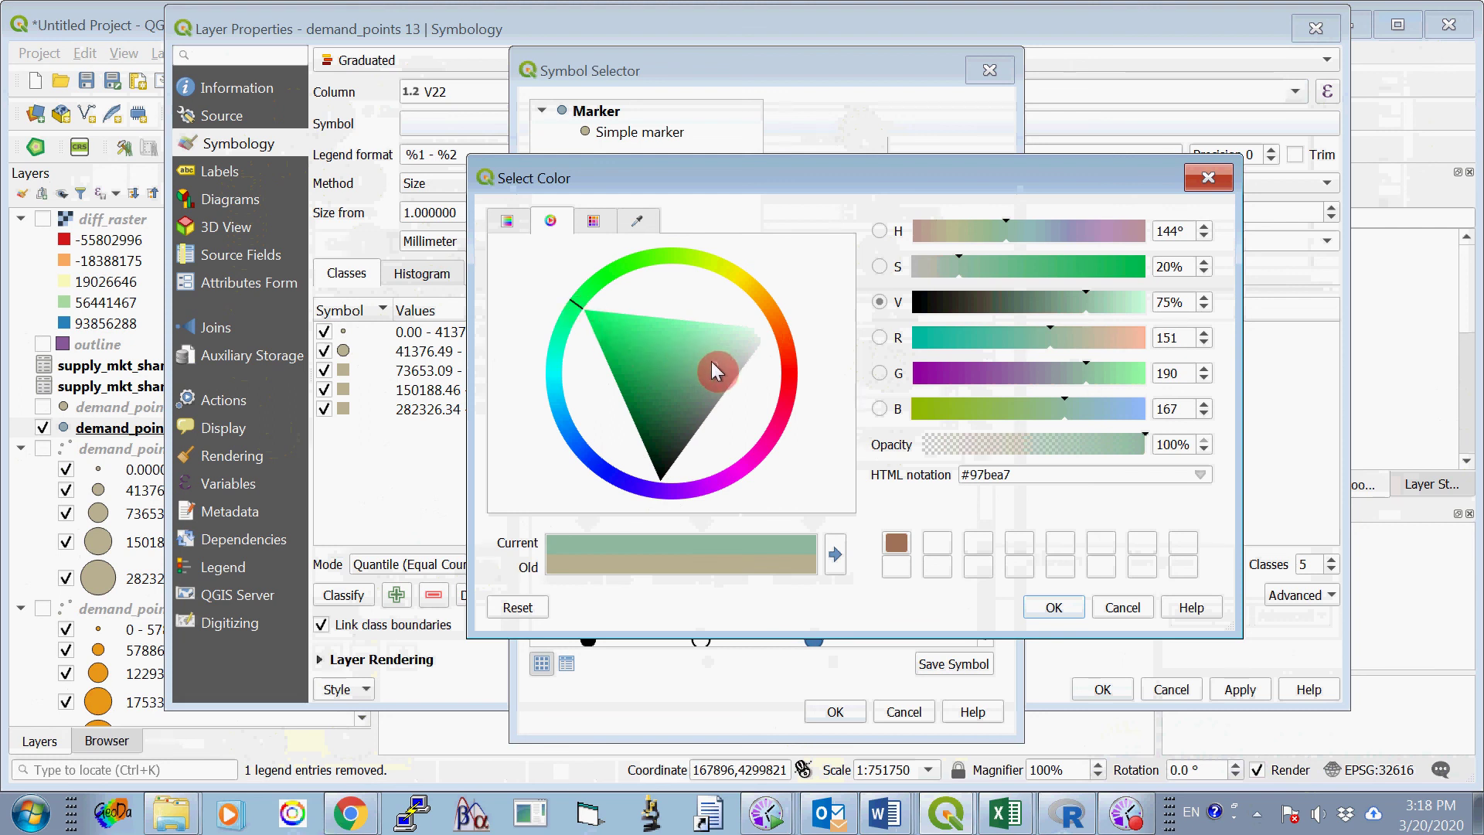
pyautogui.moveTo(711, 360)
pyautogui.mouseDown()
pyautogui.moveTo(577, 304)
pyautogui.moveTo(565, 317)
pyautogui.moveTo(638, 262)
pyautogui.moveTo(622, 268)
pyautogui.mouseUp()
pyautogui.click(641, 308)
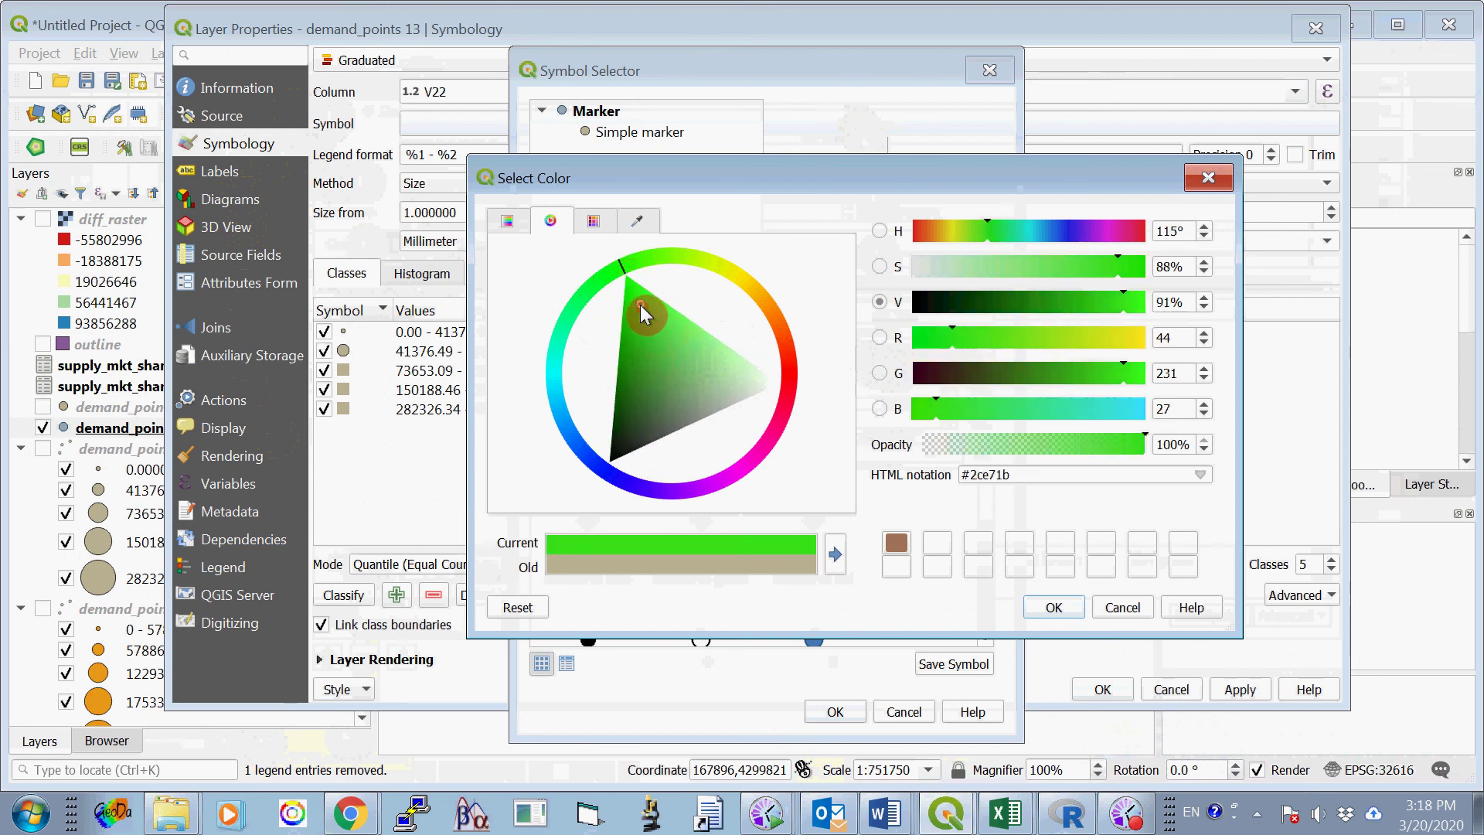
pyautogui.click(1053, 607)
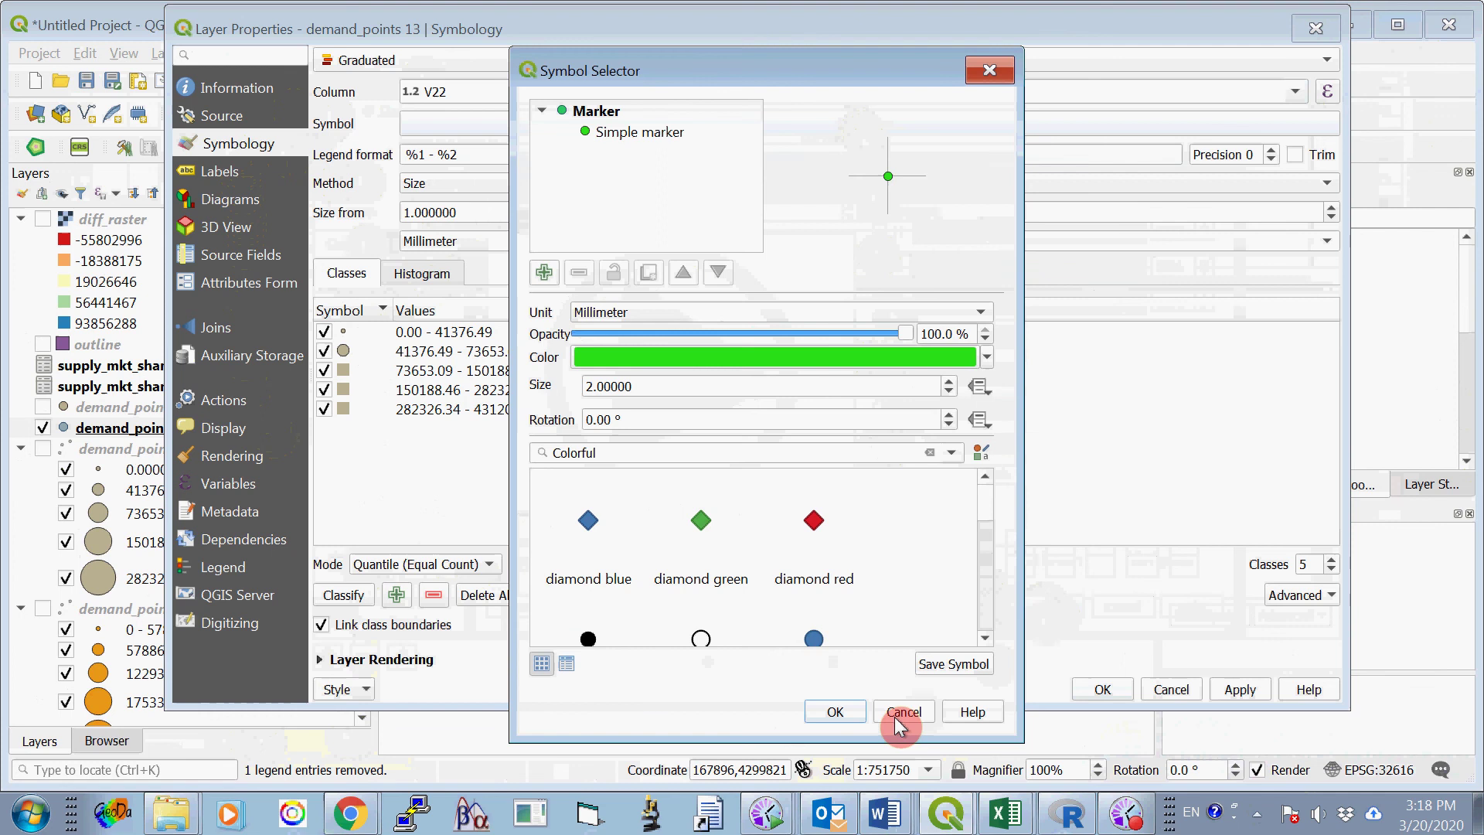
pyautogui.click(850, 711)
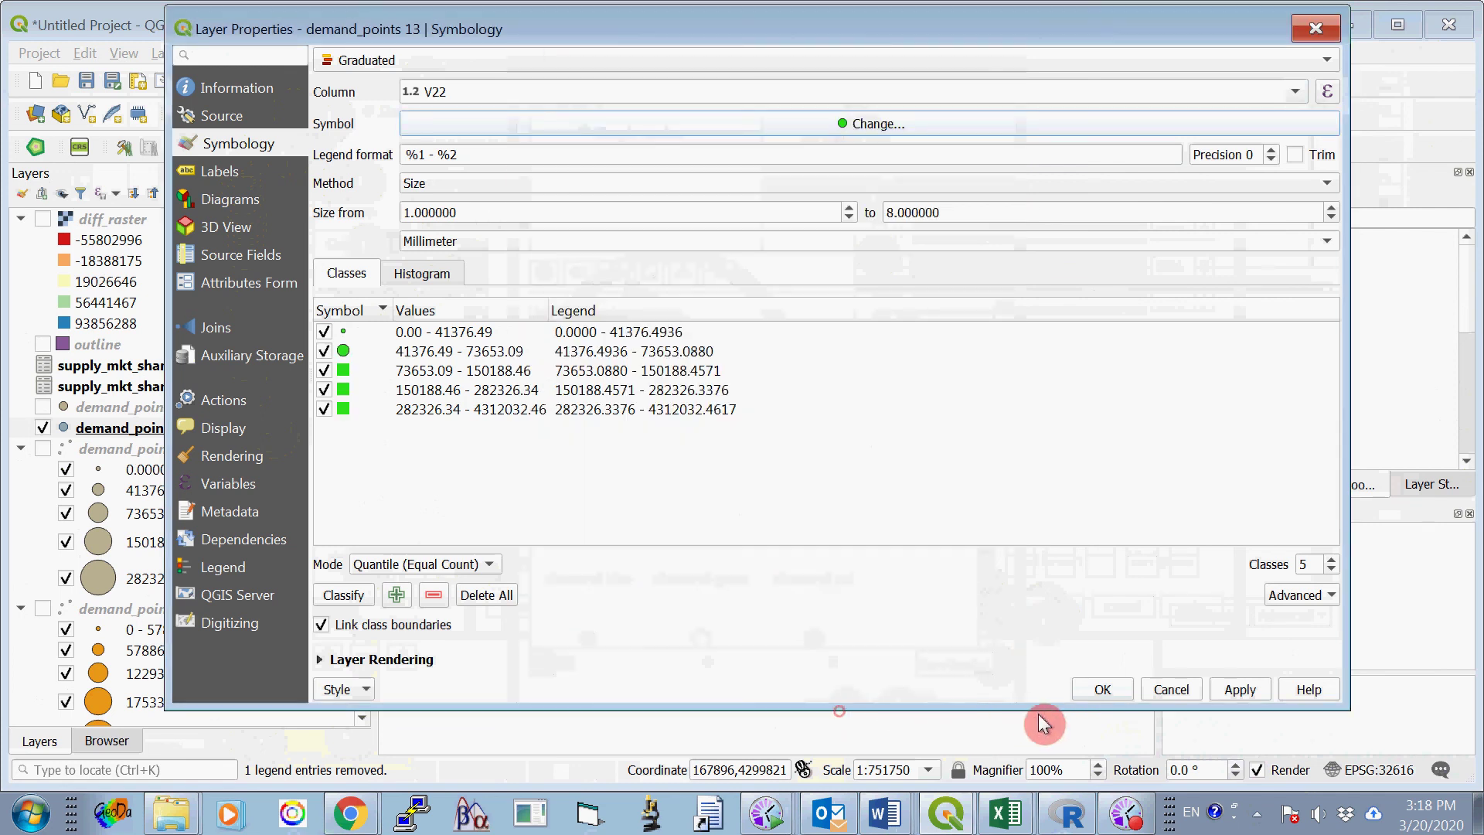
pyautogui.click(1102, 689)
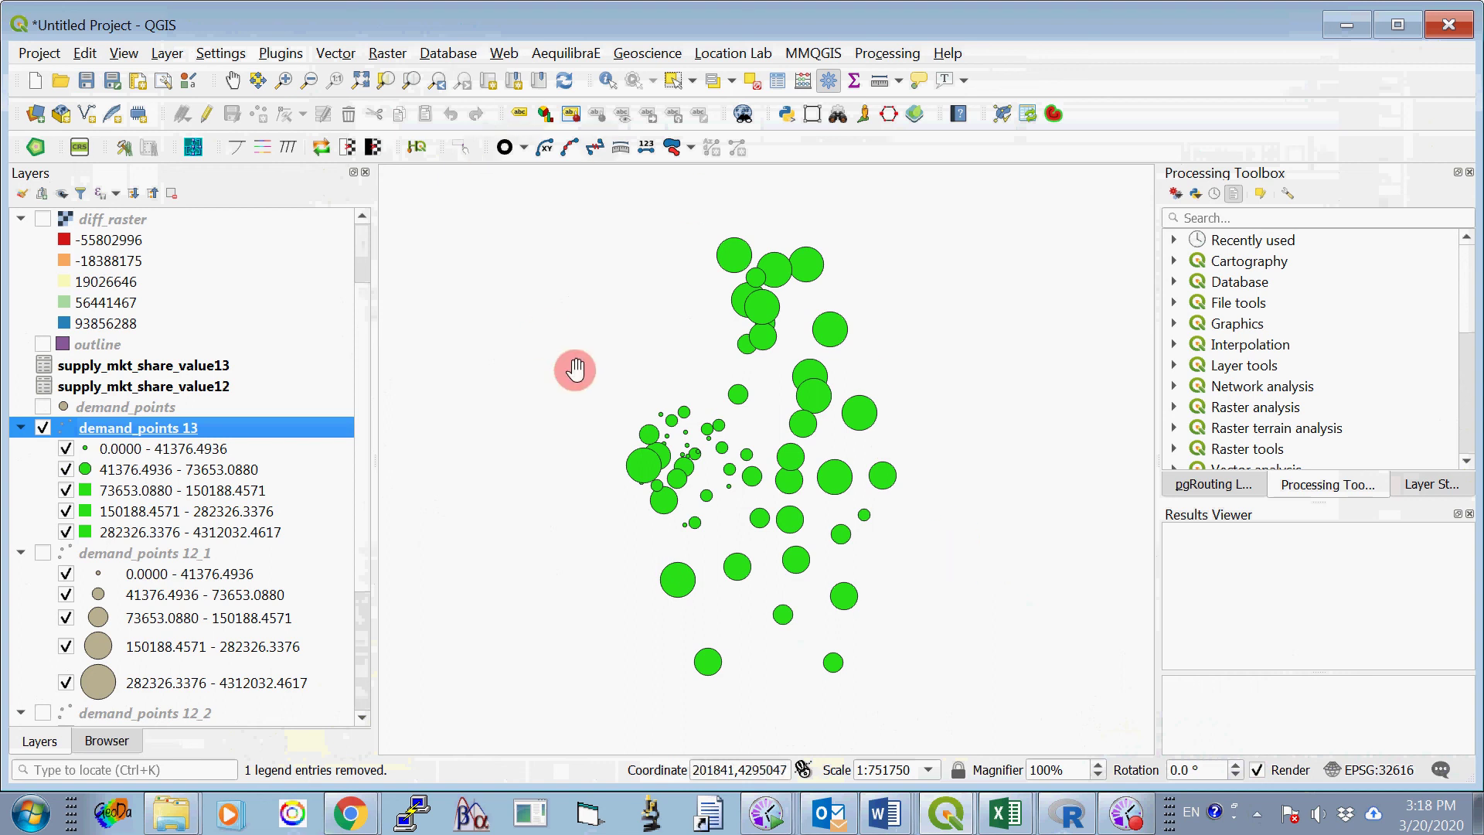
# Rename the demand_points 13 layer to "demand_points 13_1".
pyautogui.rightClick(235, 428)
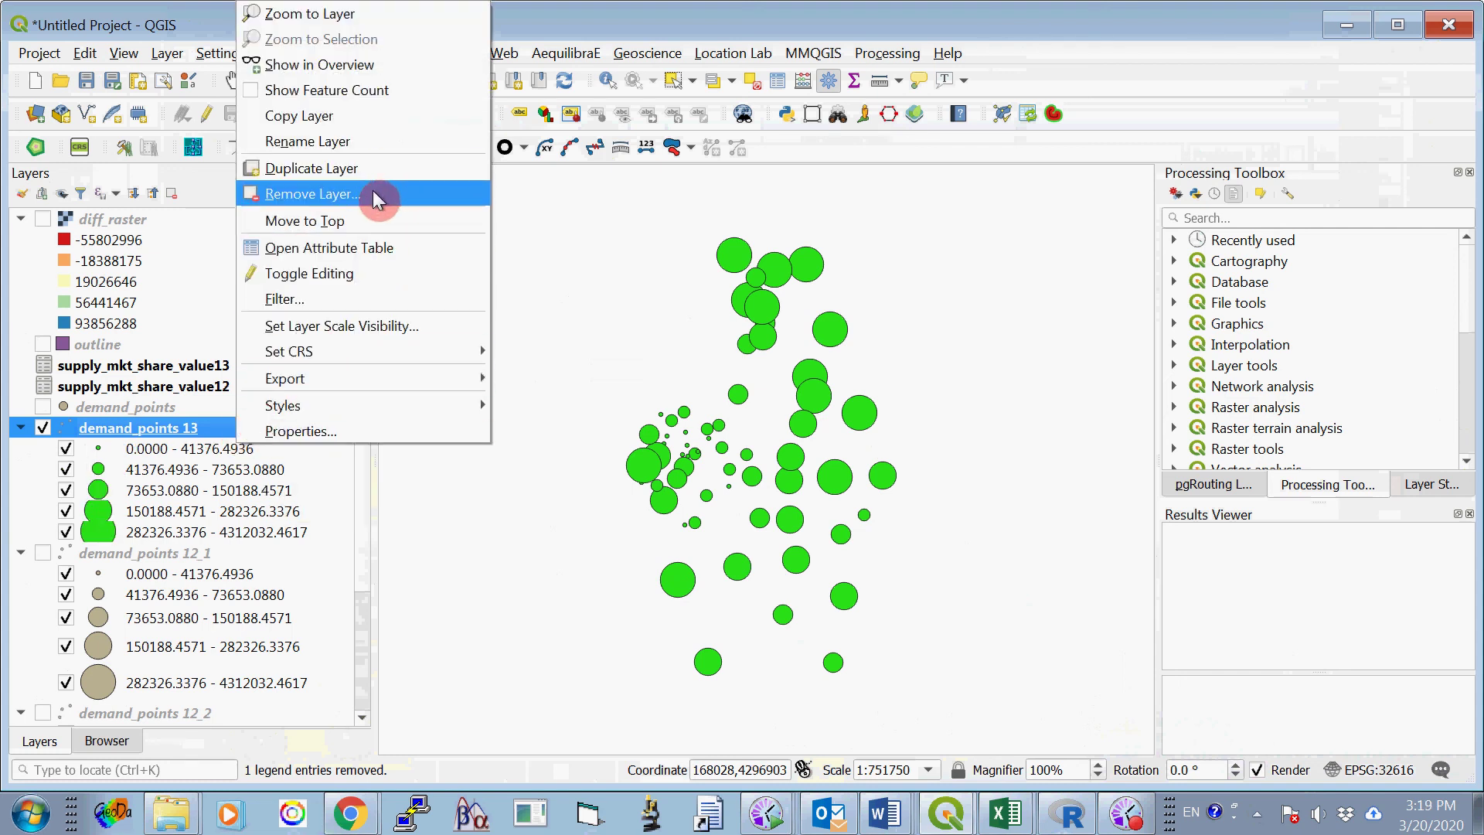
pyautogui.click(359, 143)
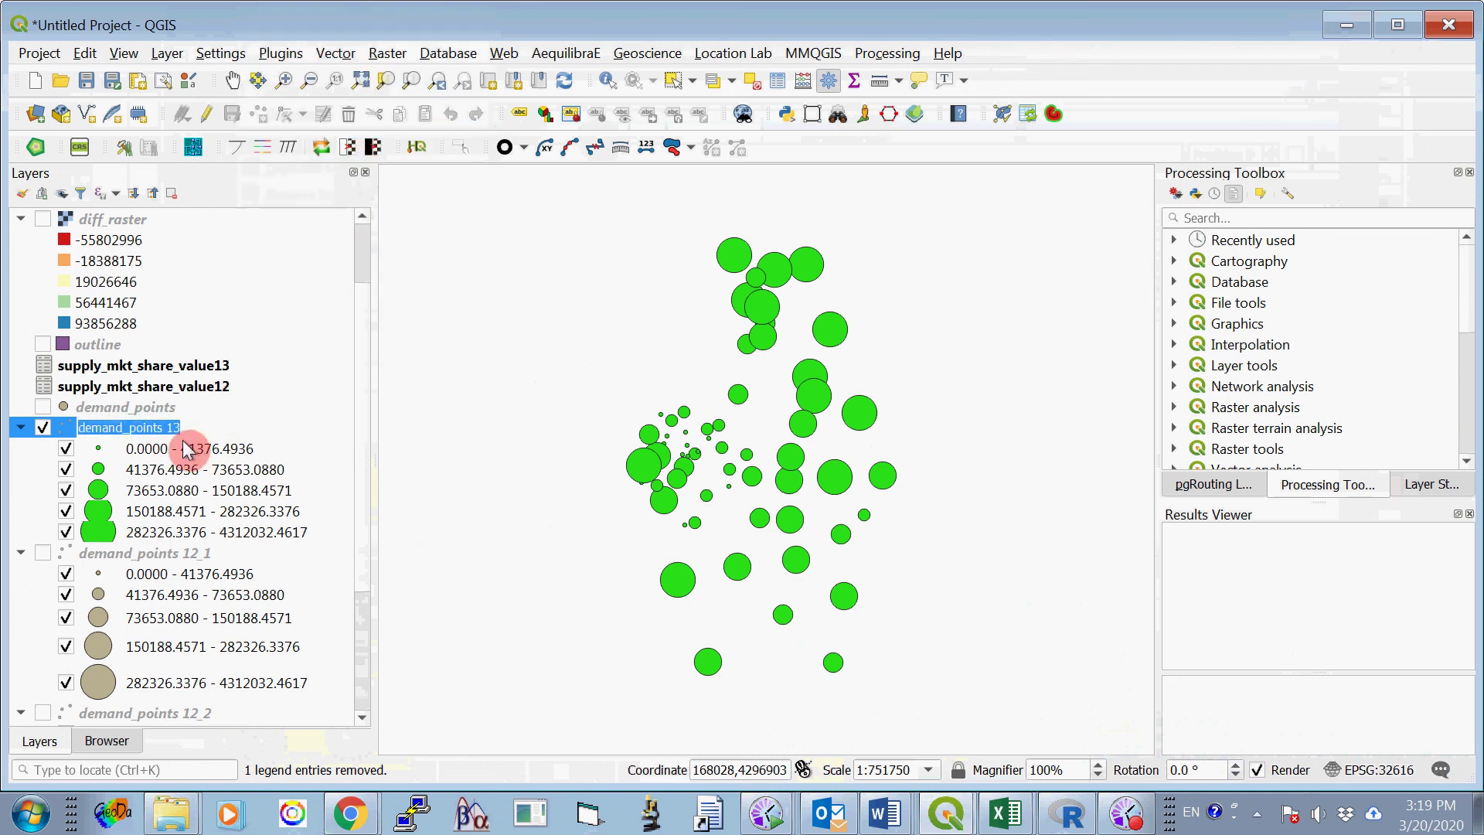
pyautogui.click(179, 427)
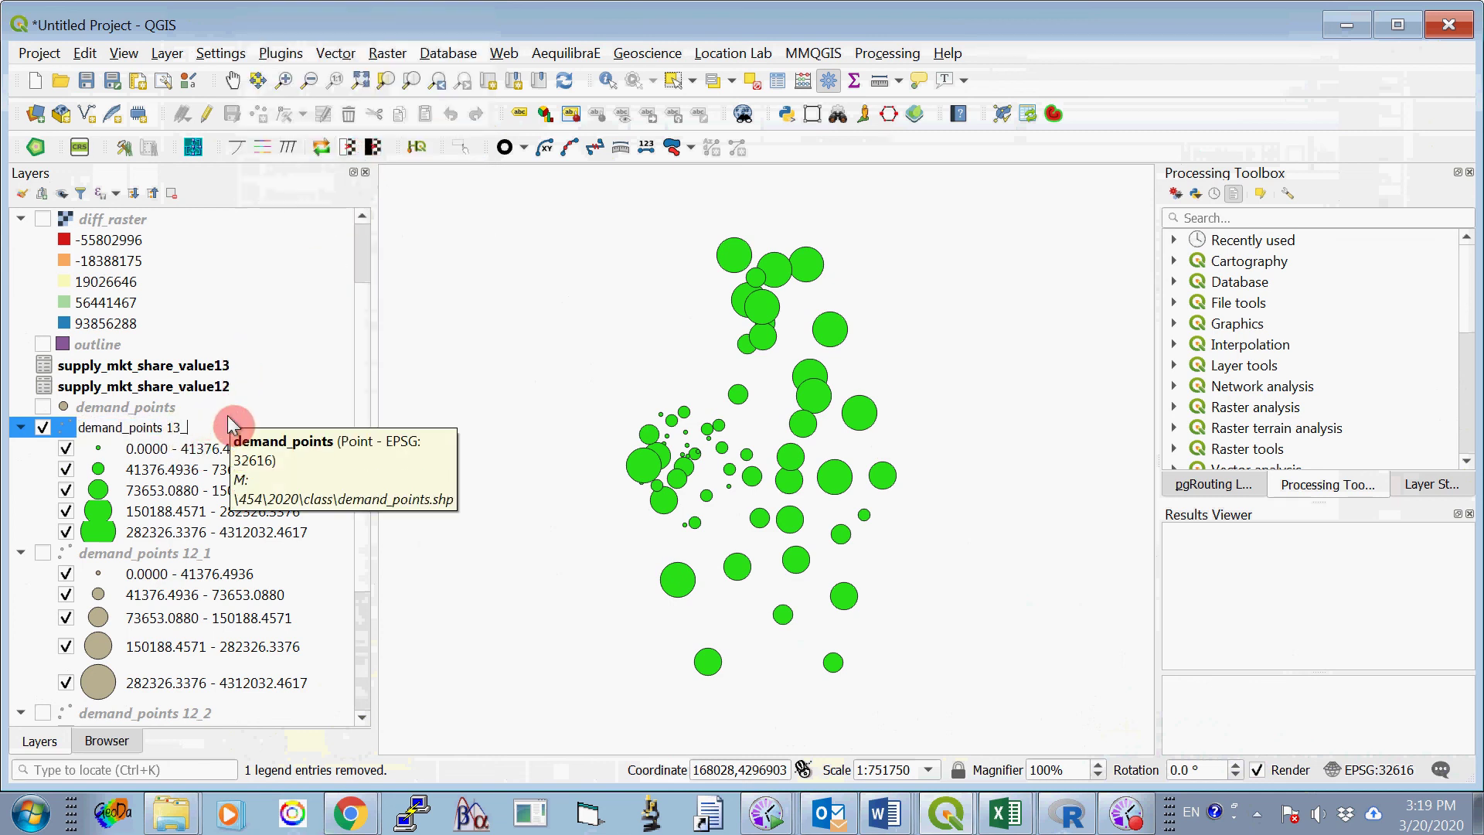
pyautogui.click(252, 405)
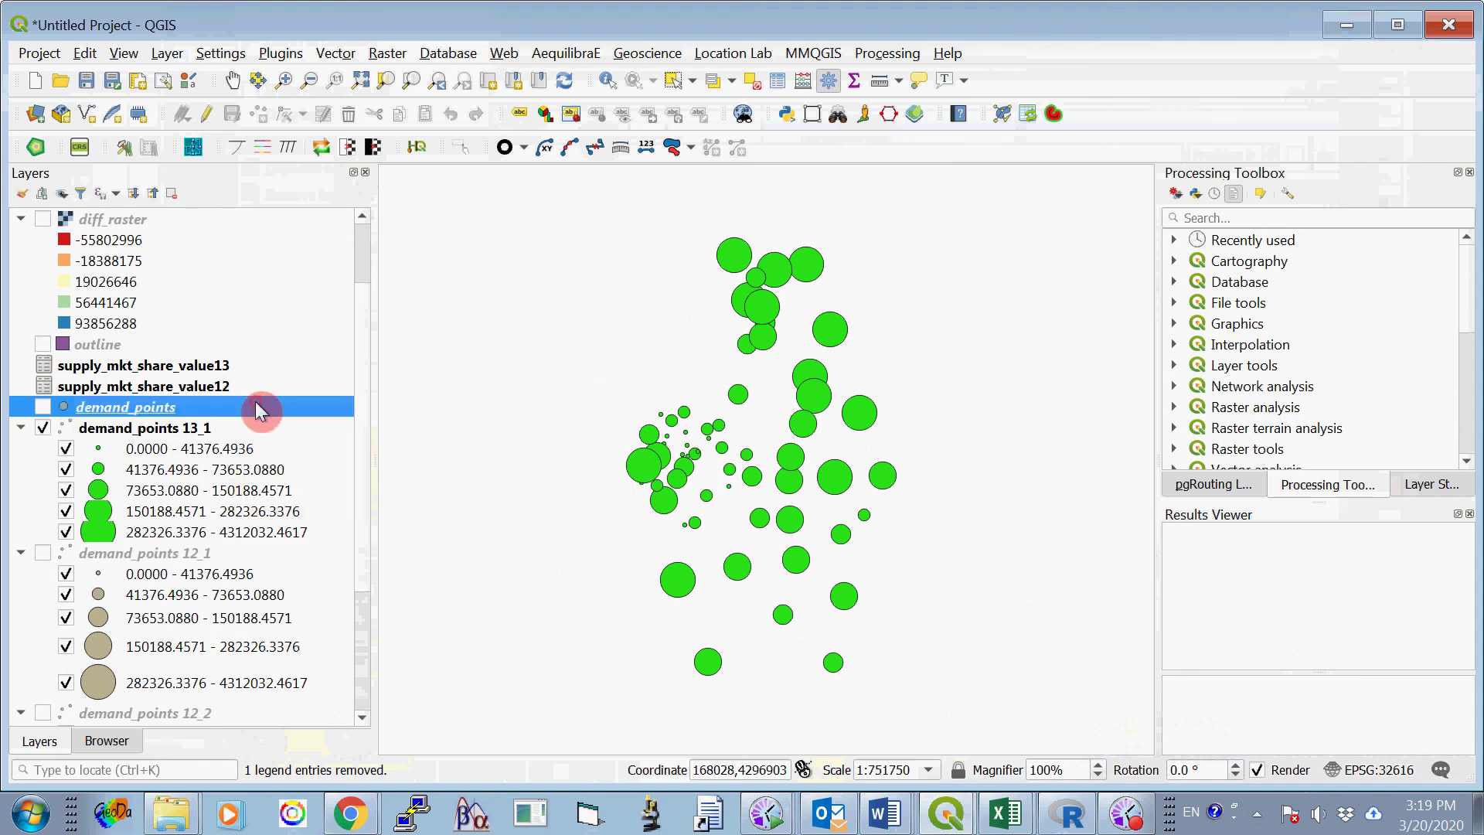
# Duplicate the demand_points 13_1 layer, then hide the original and show the copy.
pyautogui.click(182, 428)
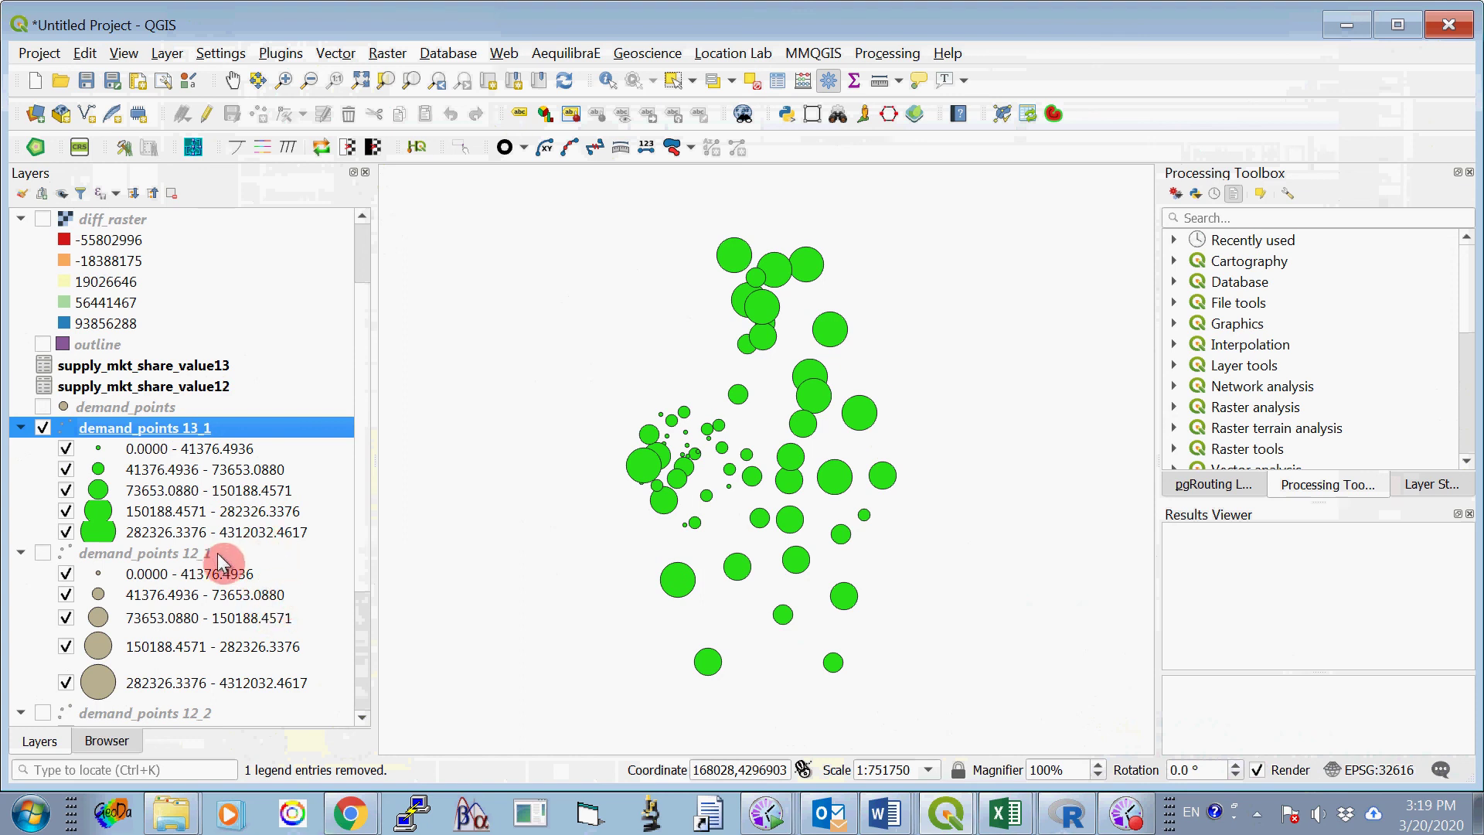
pyautogui.rightClick(231, 433)
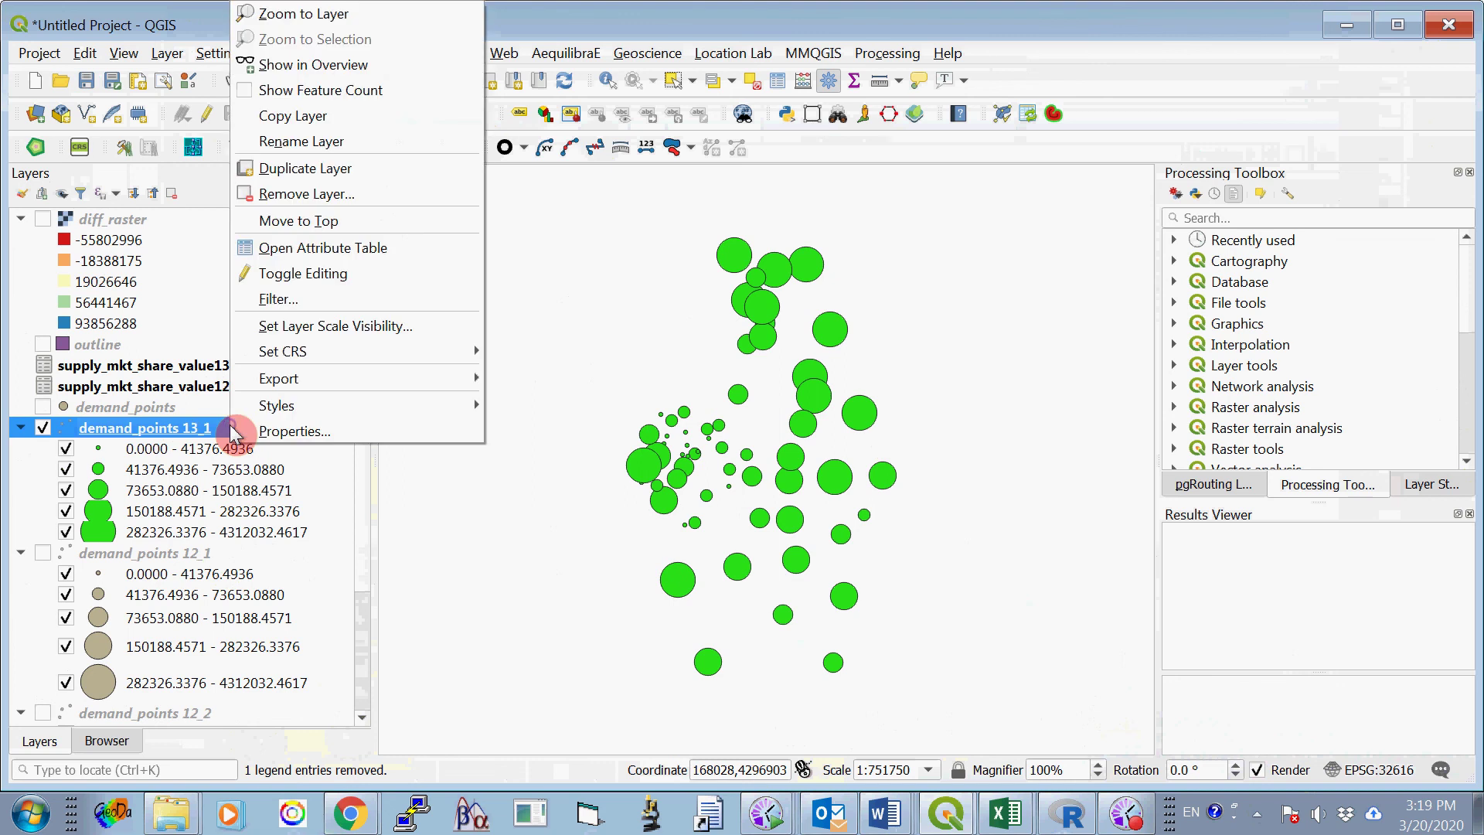
pyautogui.click(365, 173)
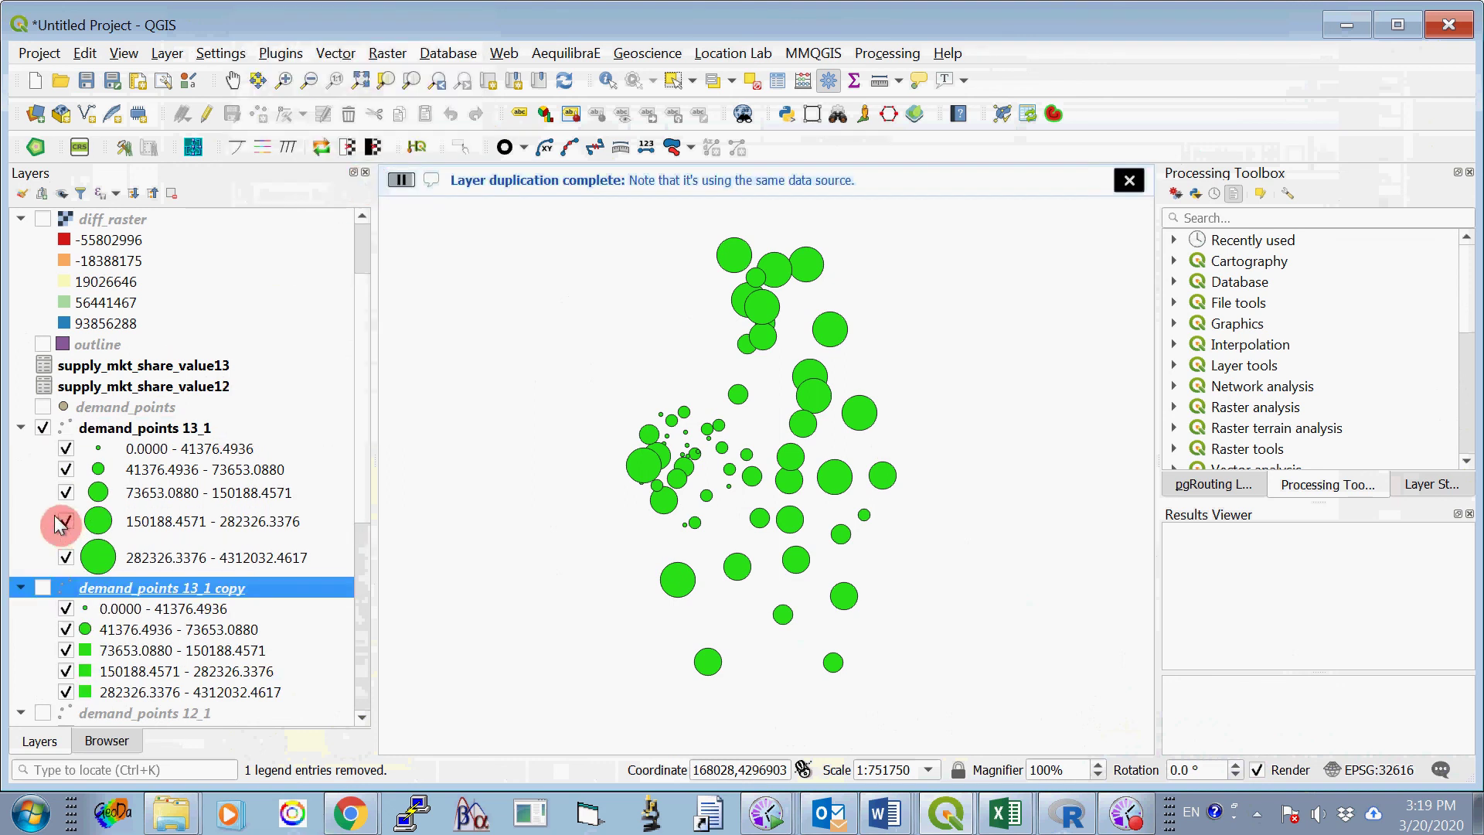
pyautogui.click(44, 429)
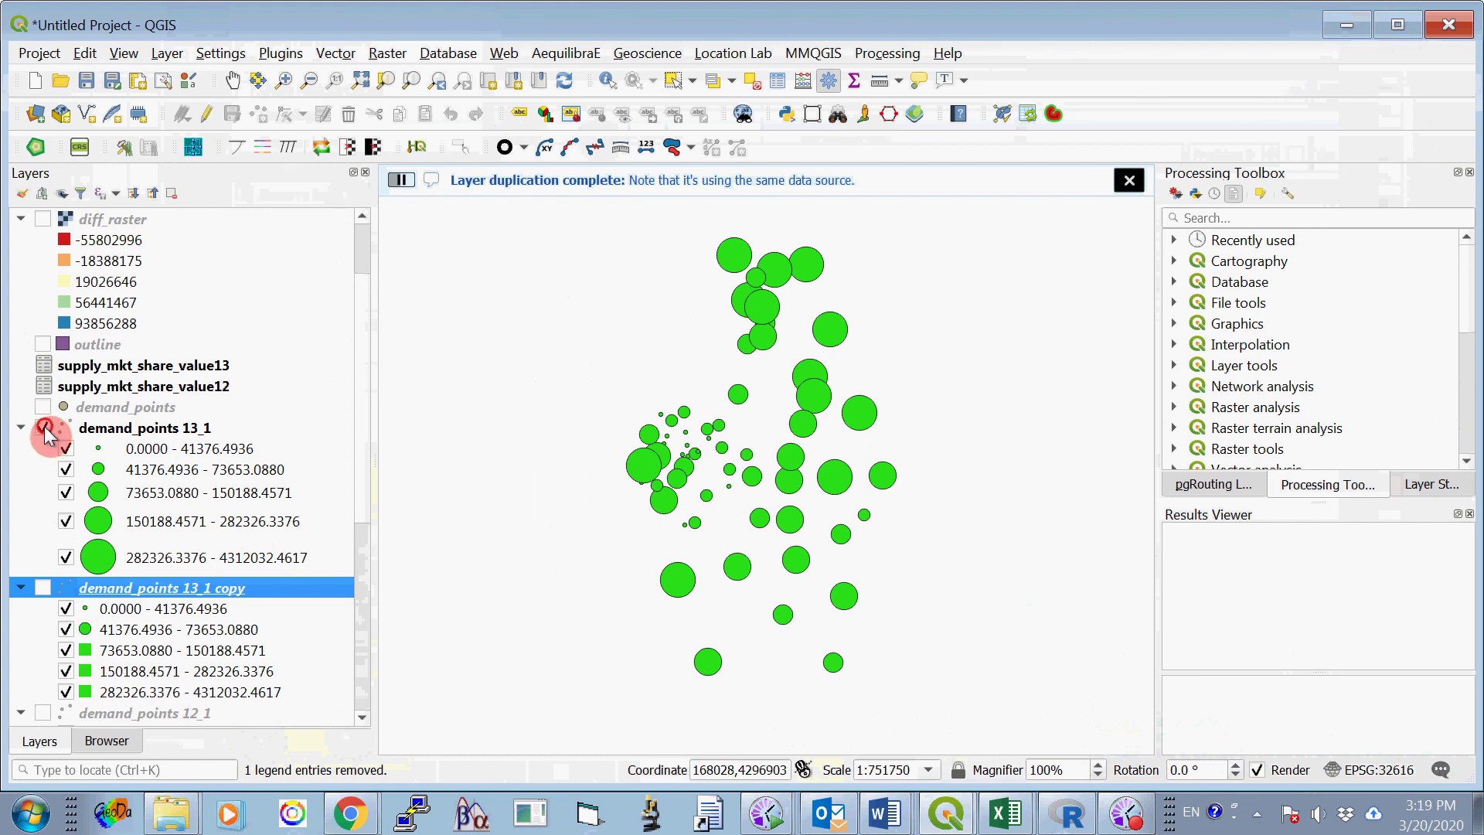
pyautogui.click(43, 588)
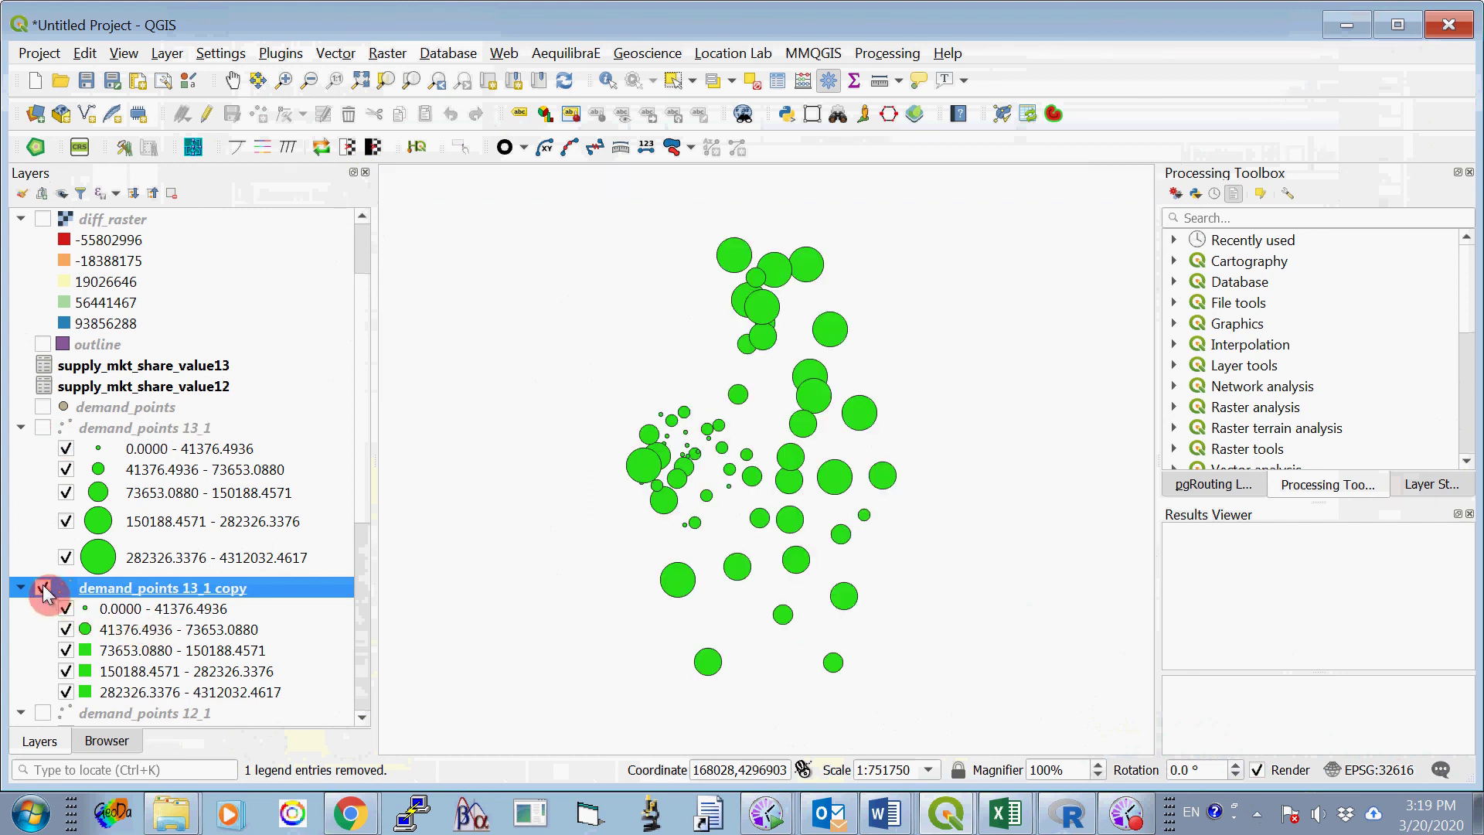
# Set the graduated symbology column of the demand_points 13_1 copy to V23.
pyautogui.rightClick(227, 595)
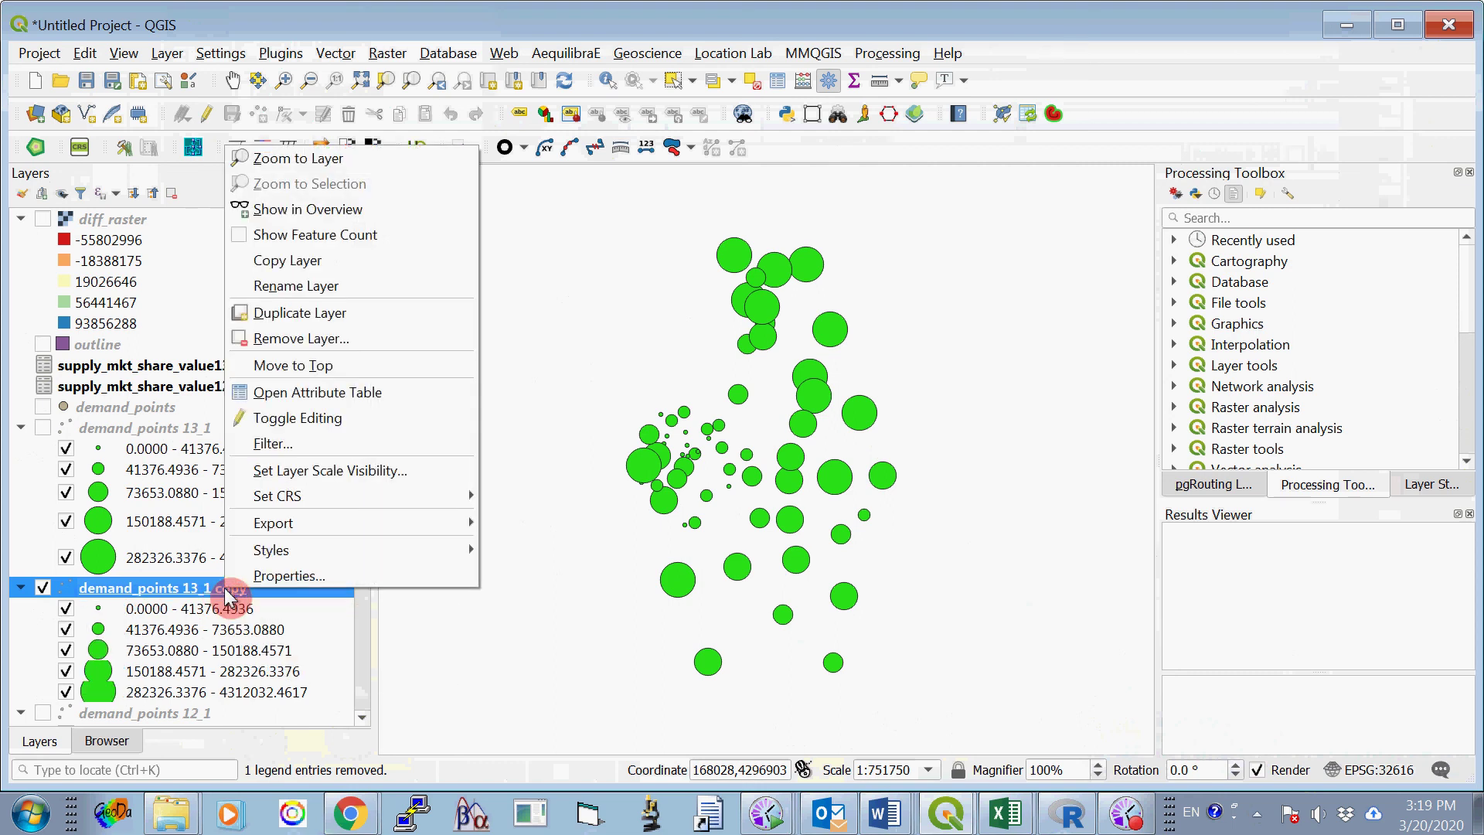
pyautogui.click(374, 573)
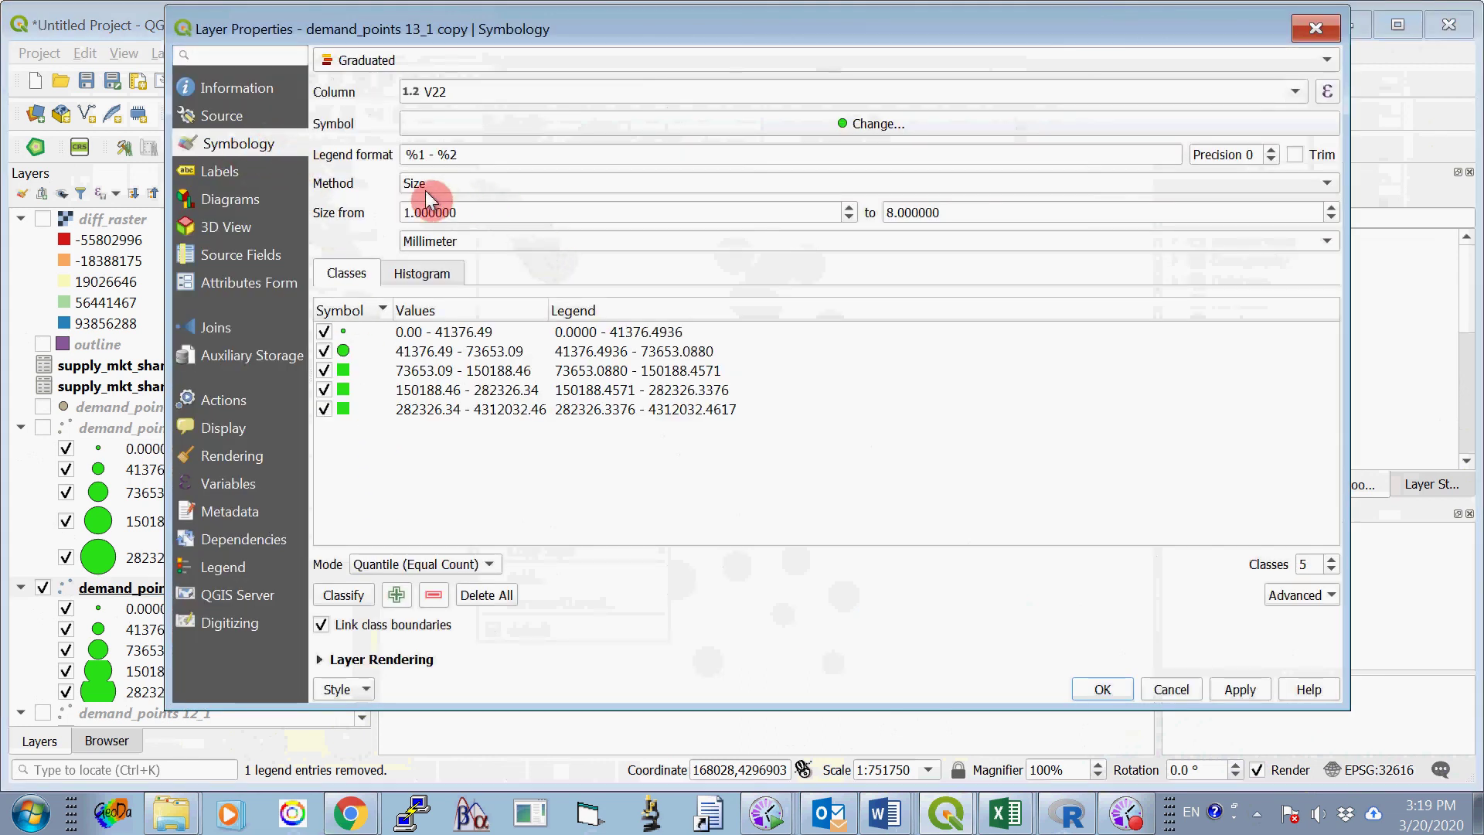
pyautogui.click(1297, 90)
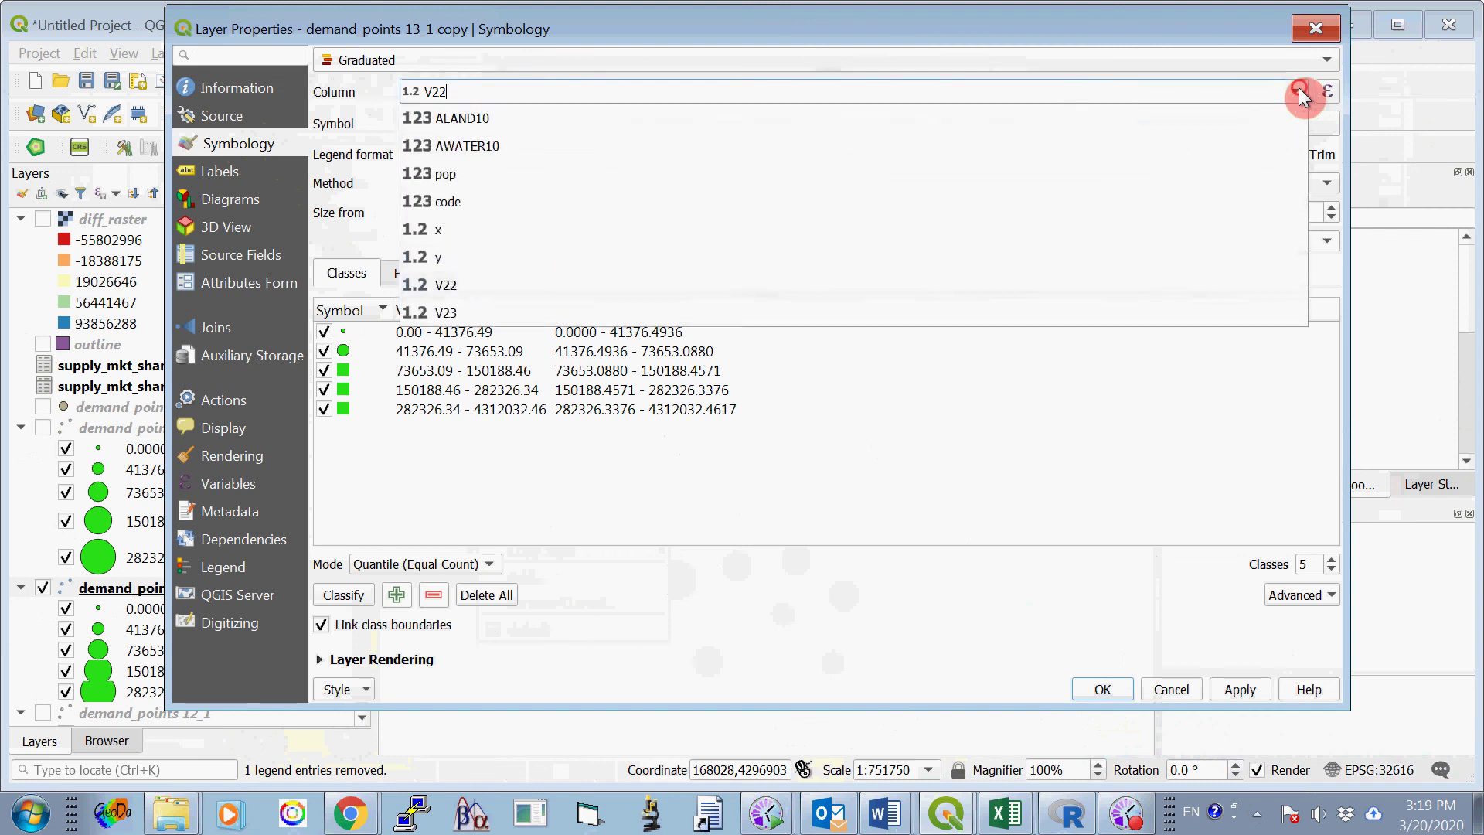
pyautogui.click(884, 321)
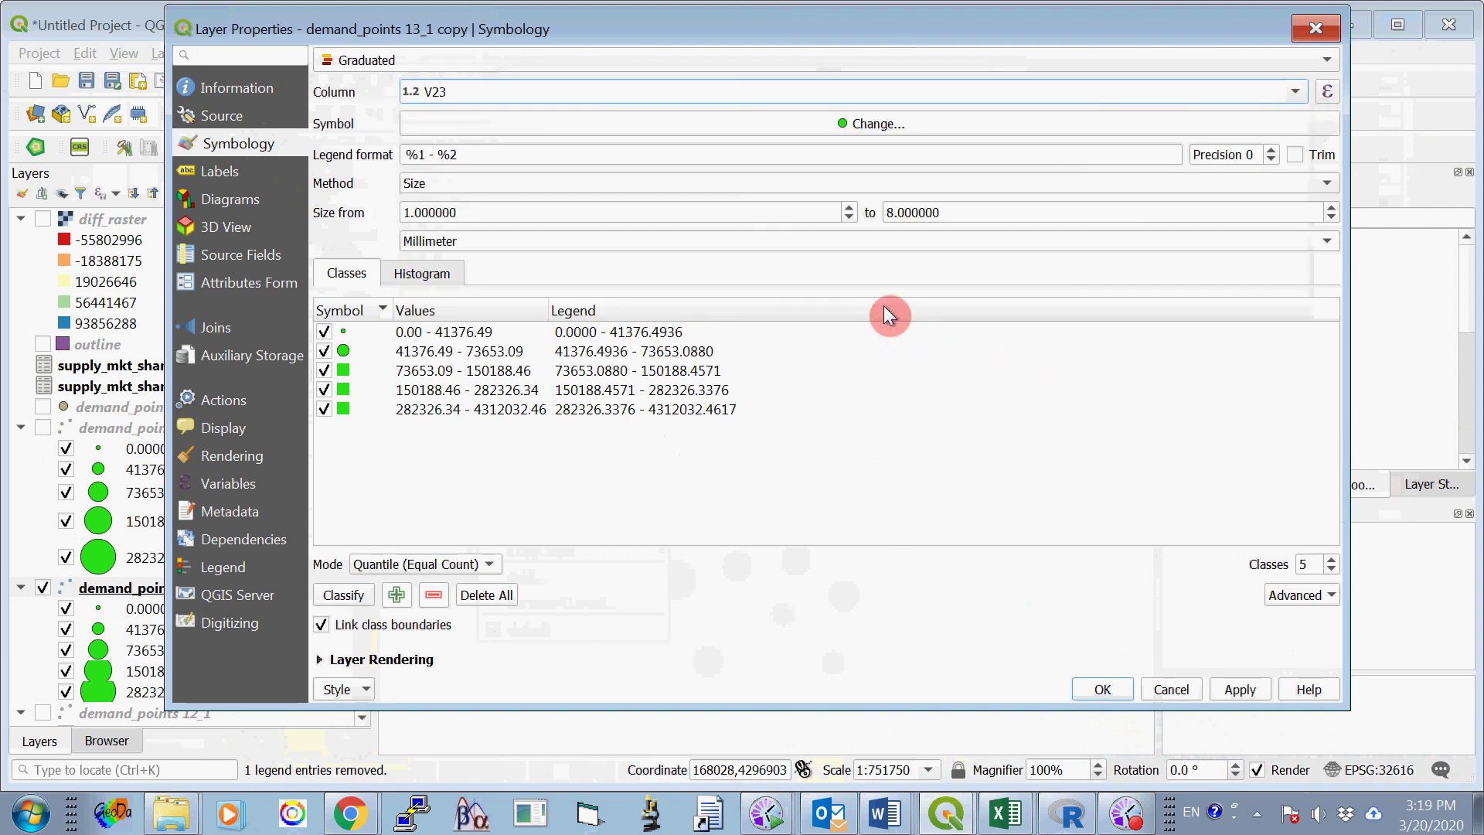
# Recolor the copy's symbols light blue (#1ac2e7) and reclassify them on V23, accepting the layer properties.
pyautogui.click(898, 122)
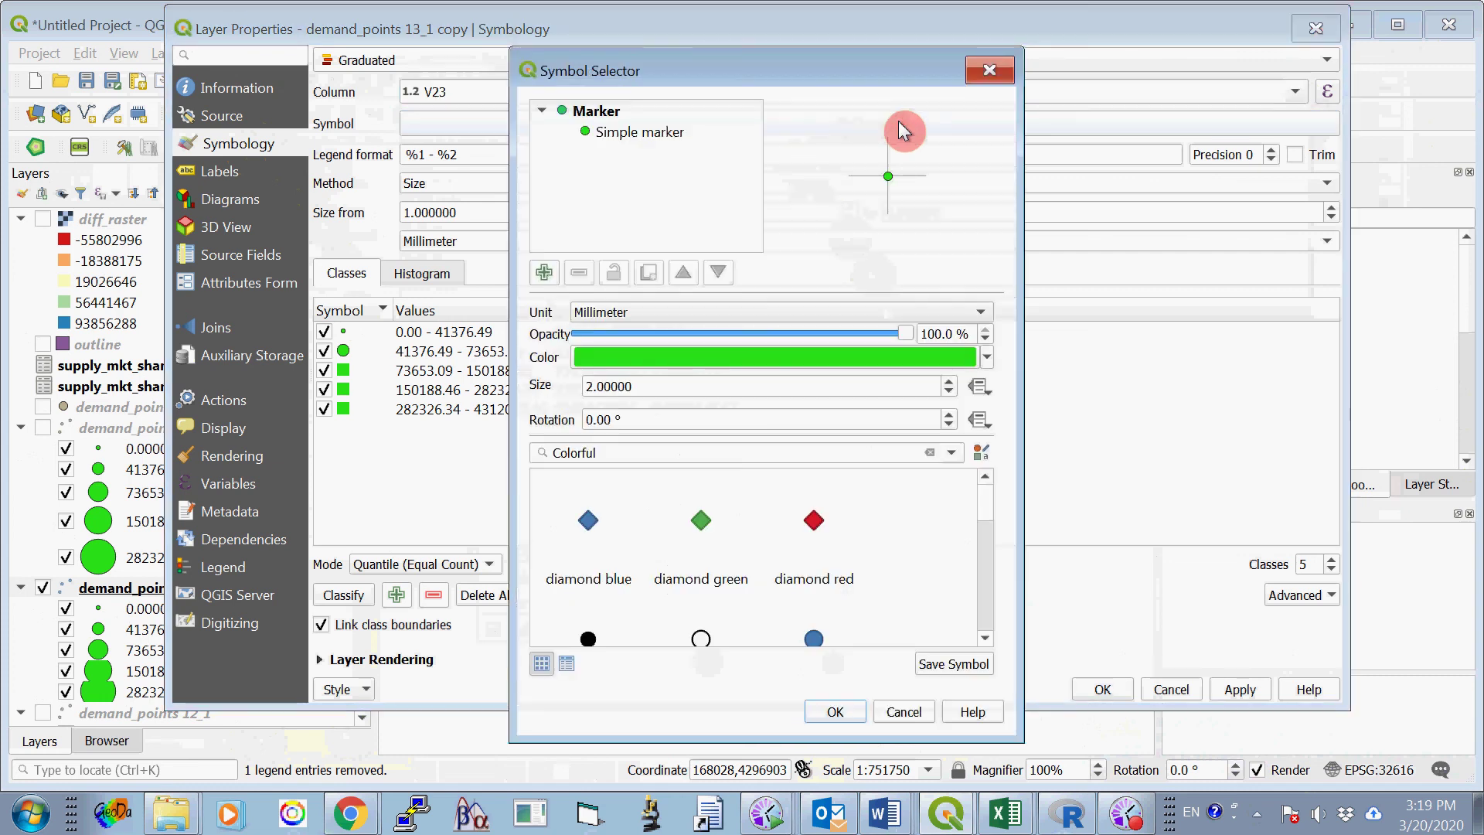
pyautogui.click(776, 357)
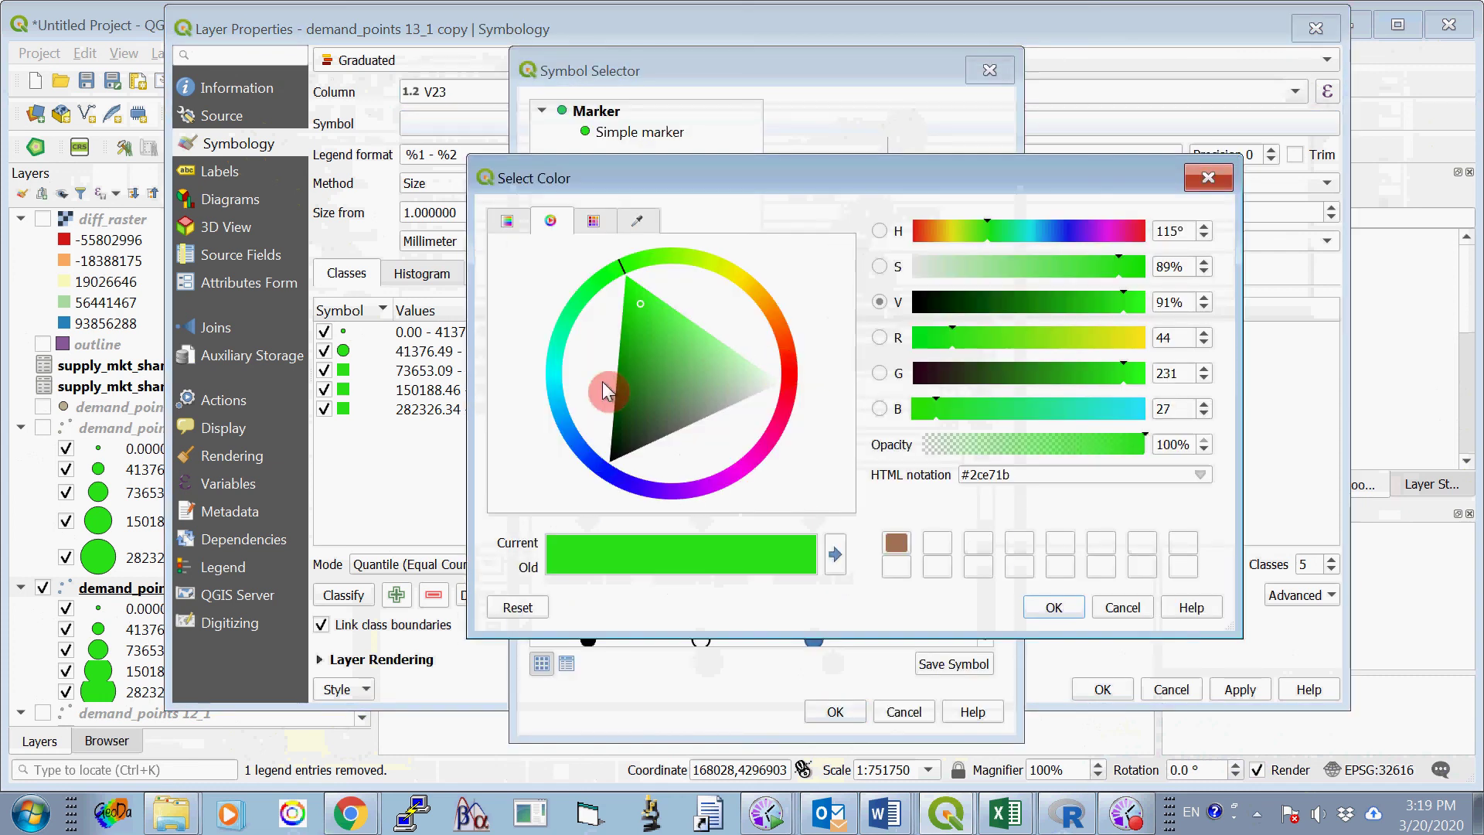
pyautogui.click(562, 401)
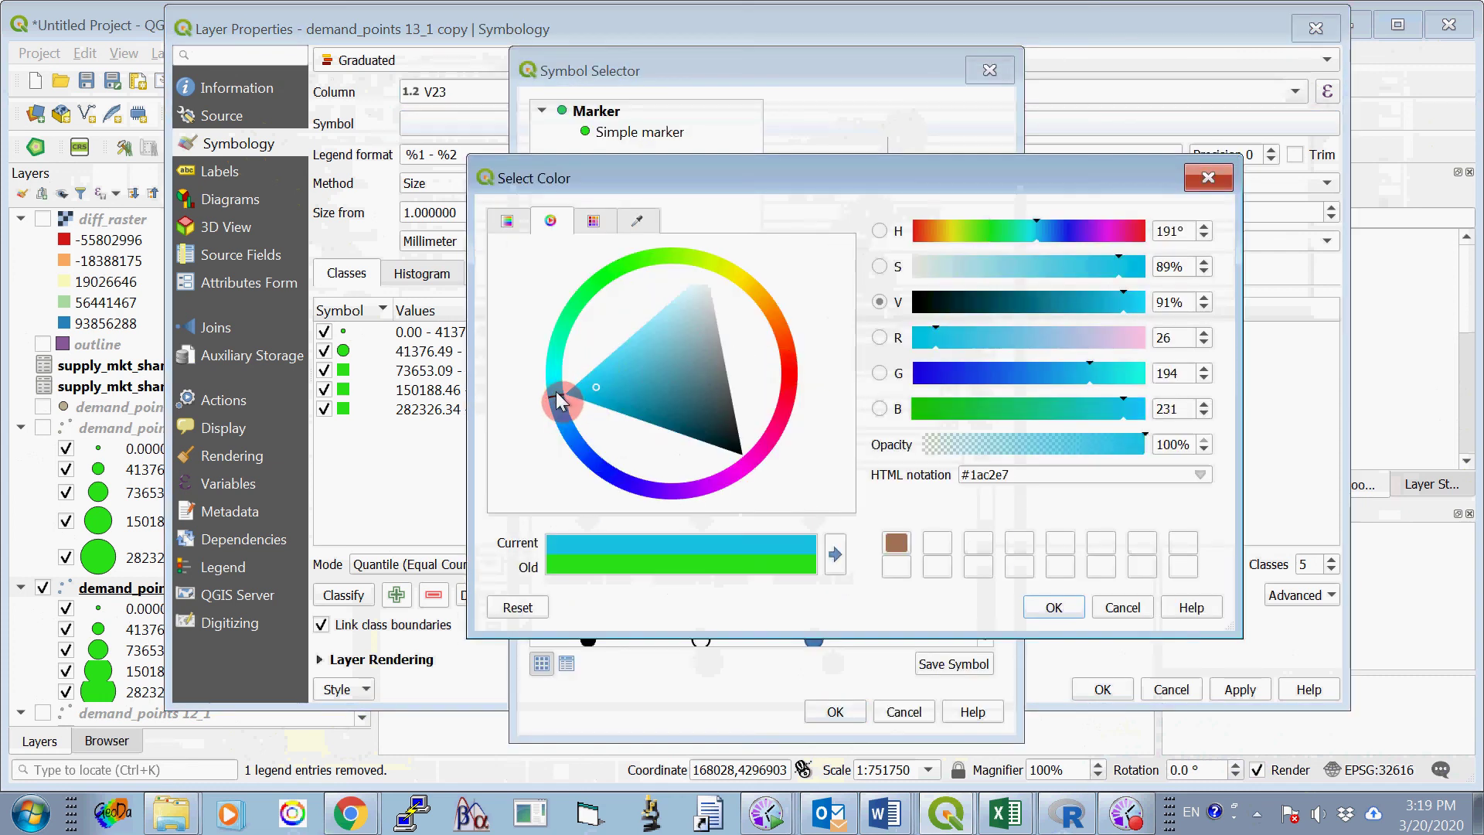
pyautogui.click(597, 386)
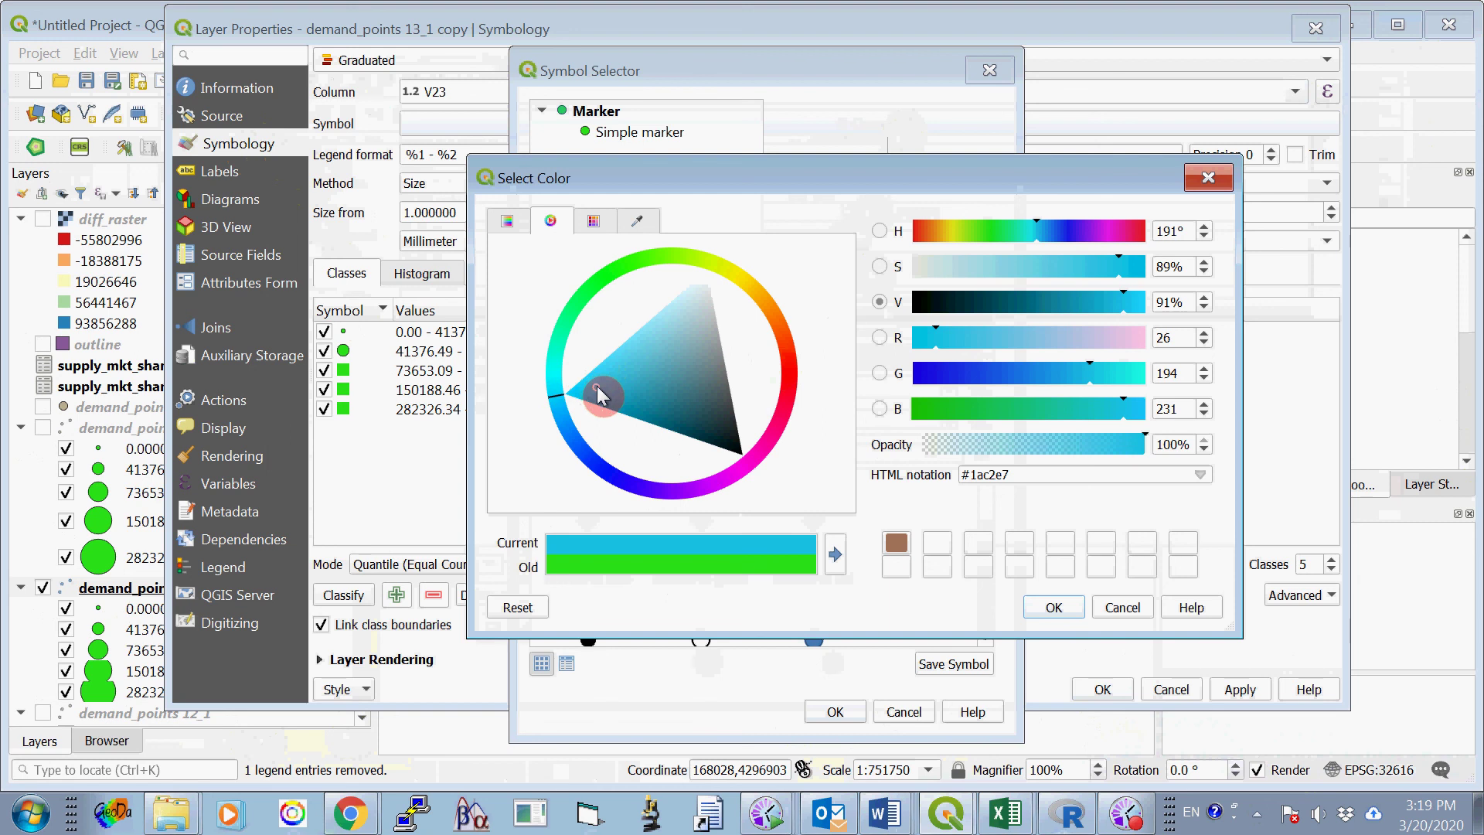
pyautogui.click(1054, 606)
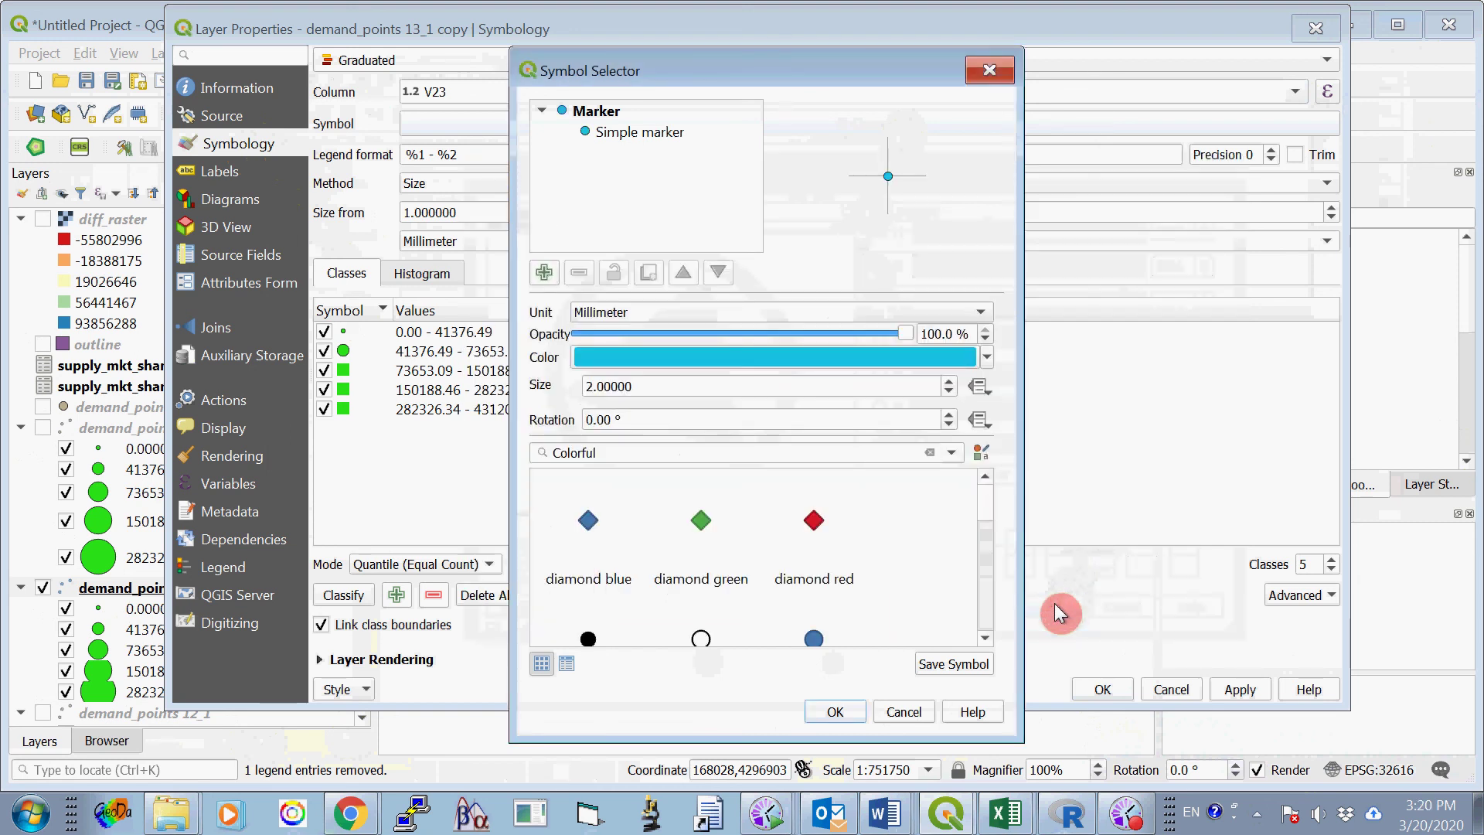
pyautogui.click(870, 723)
pyautogui.click(846, 715)
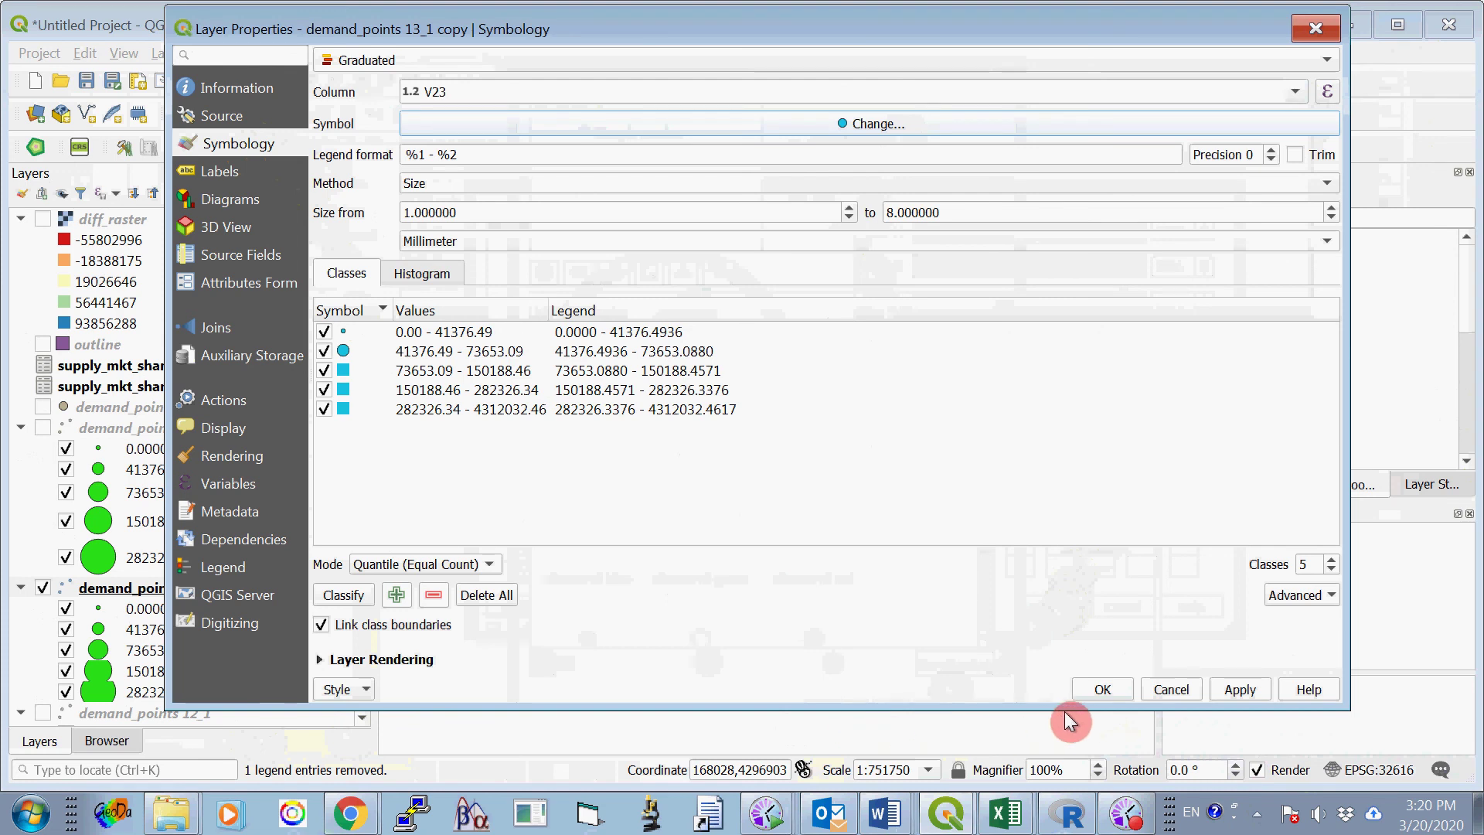
pyautogui.click(343, 603)
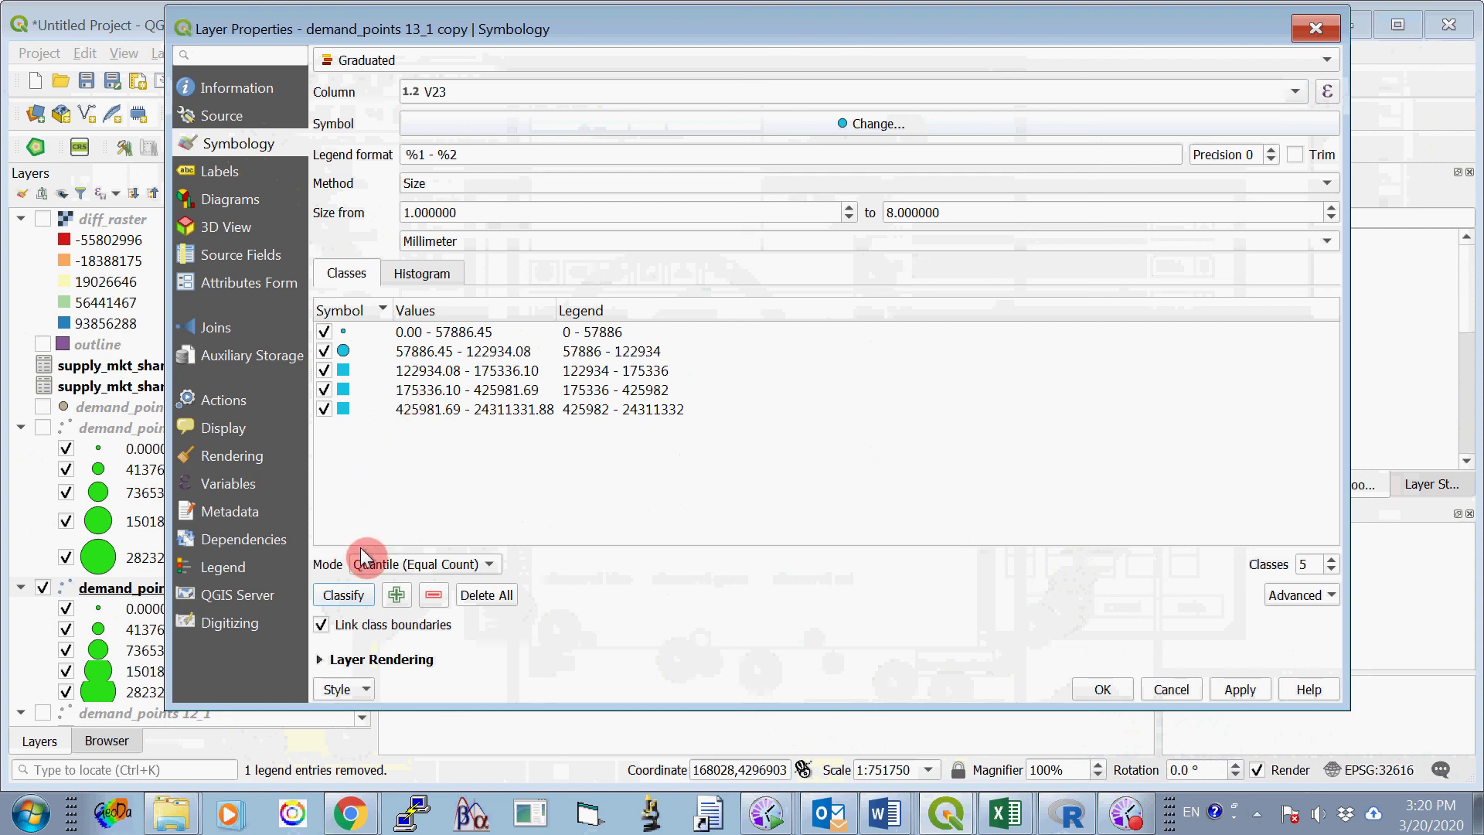
pyautogui.click(1103, 688)
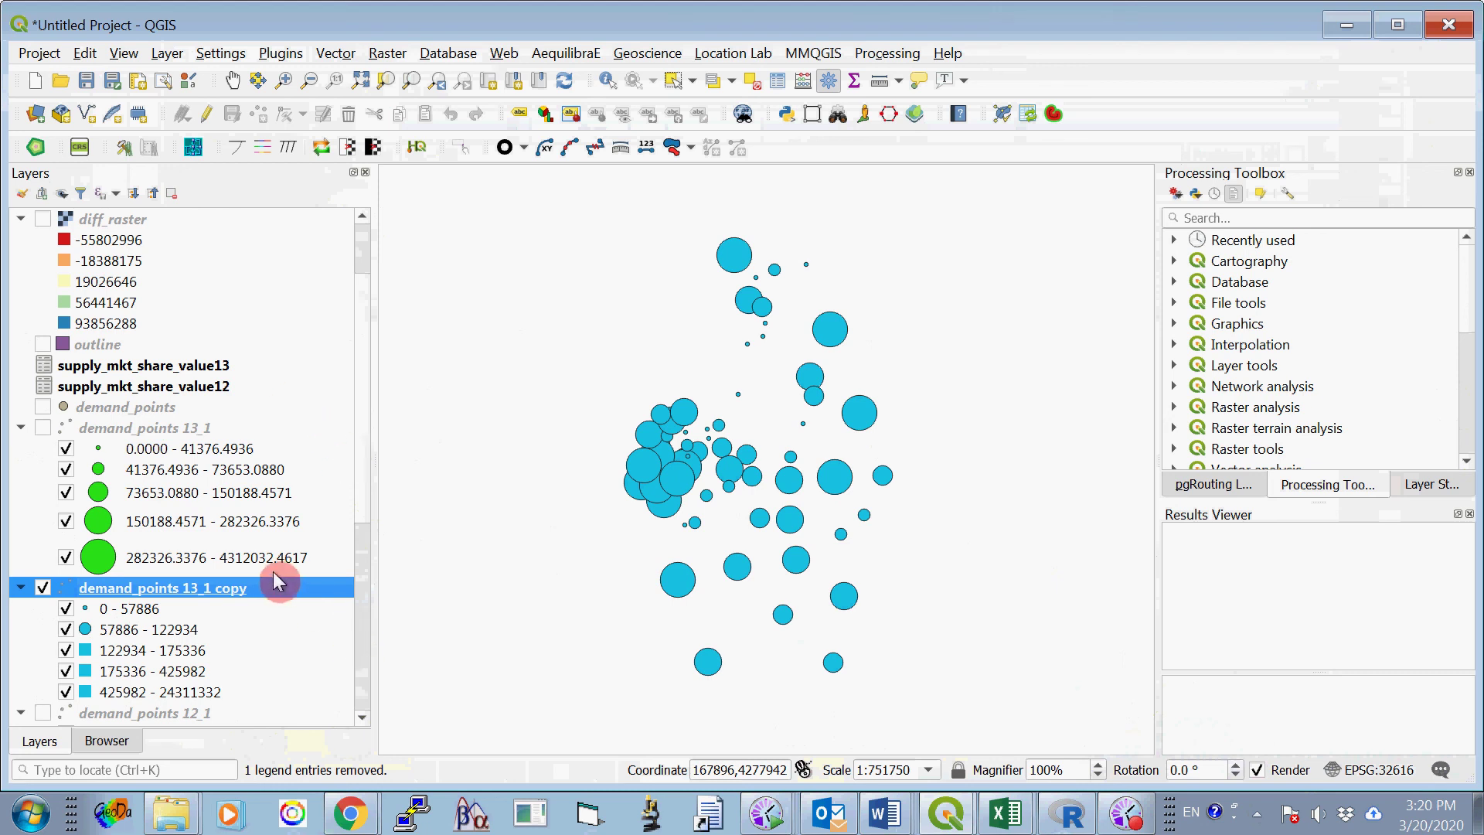
# Rename the demand_points 13_1 copy layer to "demand_points 13_3".
pyautogui.rightClick(247, 591)
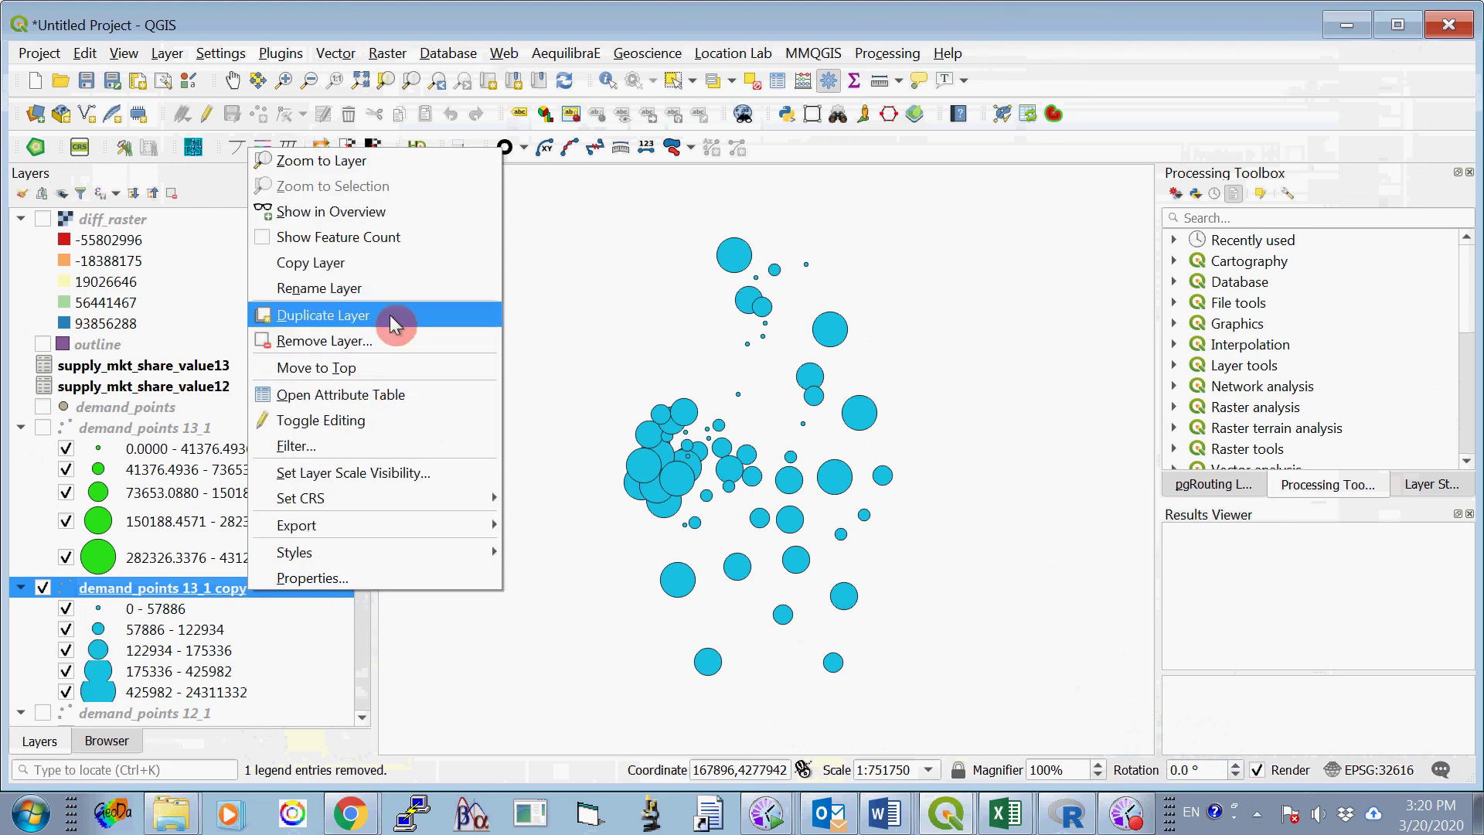
pyautogui.click(385, 291)
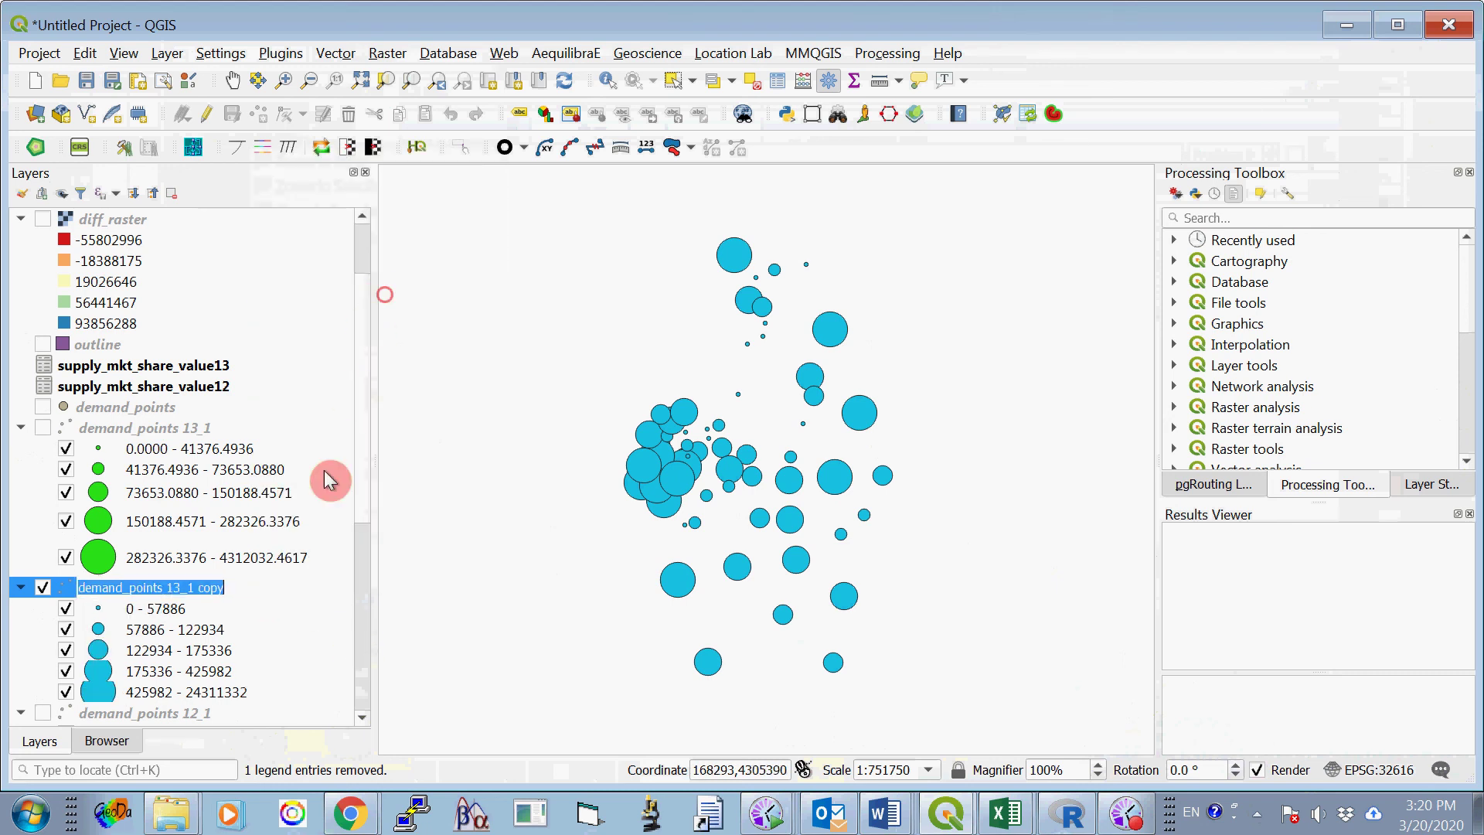
pyautogui.click(224, 588)
pyautogui.press('BackSpace')
pyautogui.press('BackSpace')
pyautogui.press('BackSpace')
pyautogui.press('BackSpace')
pyautogui.press('BackSpace')
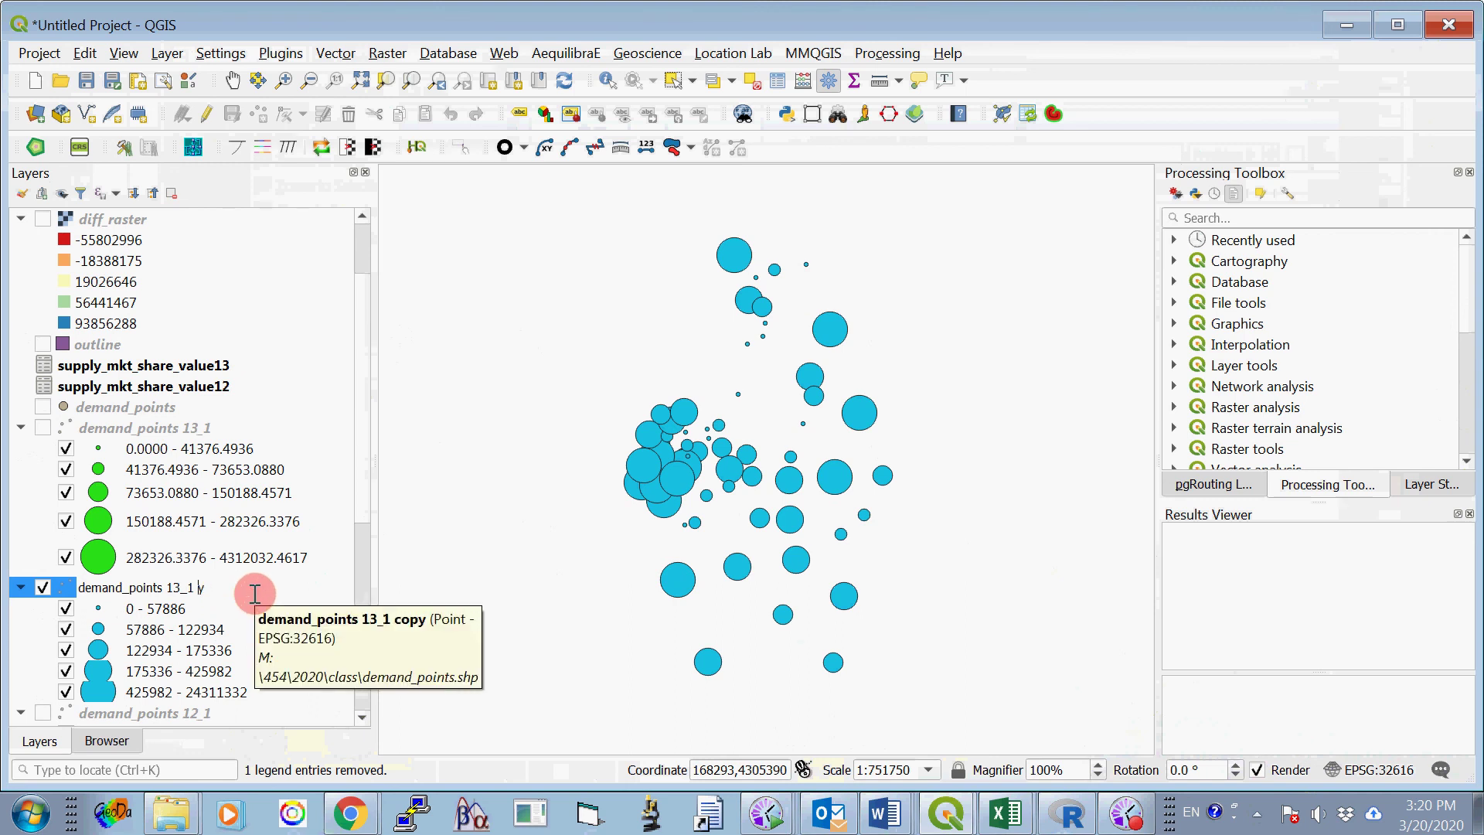
pyautogui.write('3')
pyautogui.press('Delete')
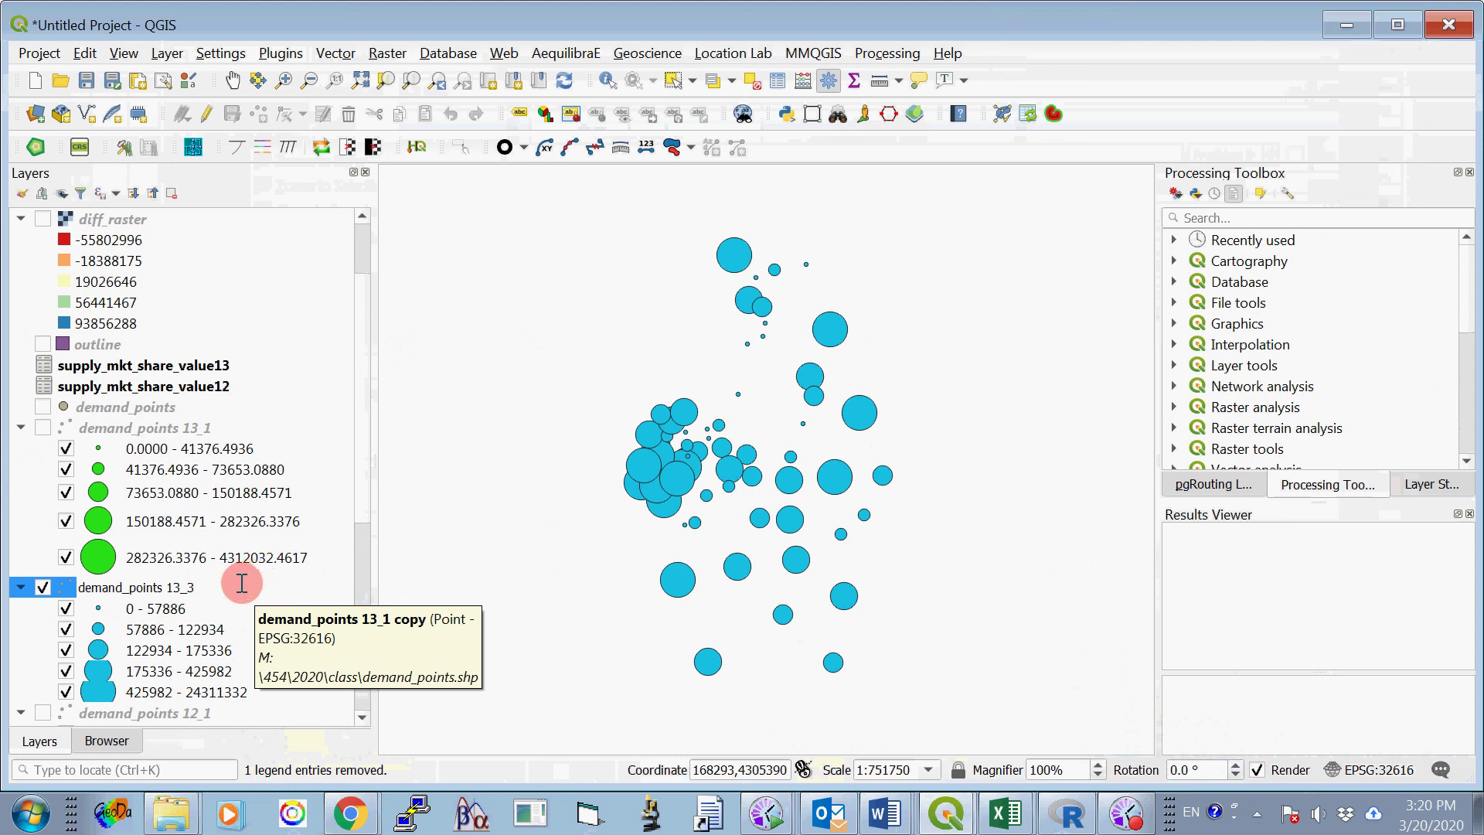
pyautogui.click(249, 521)
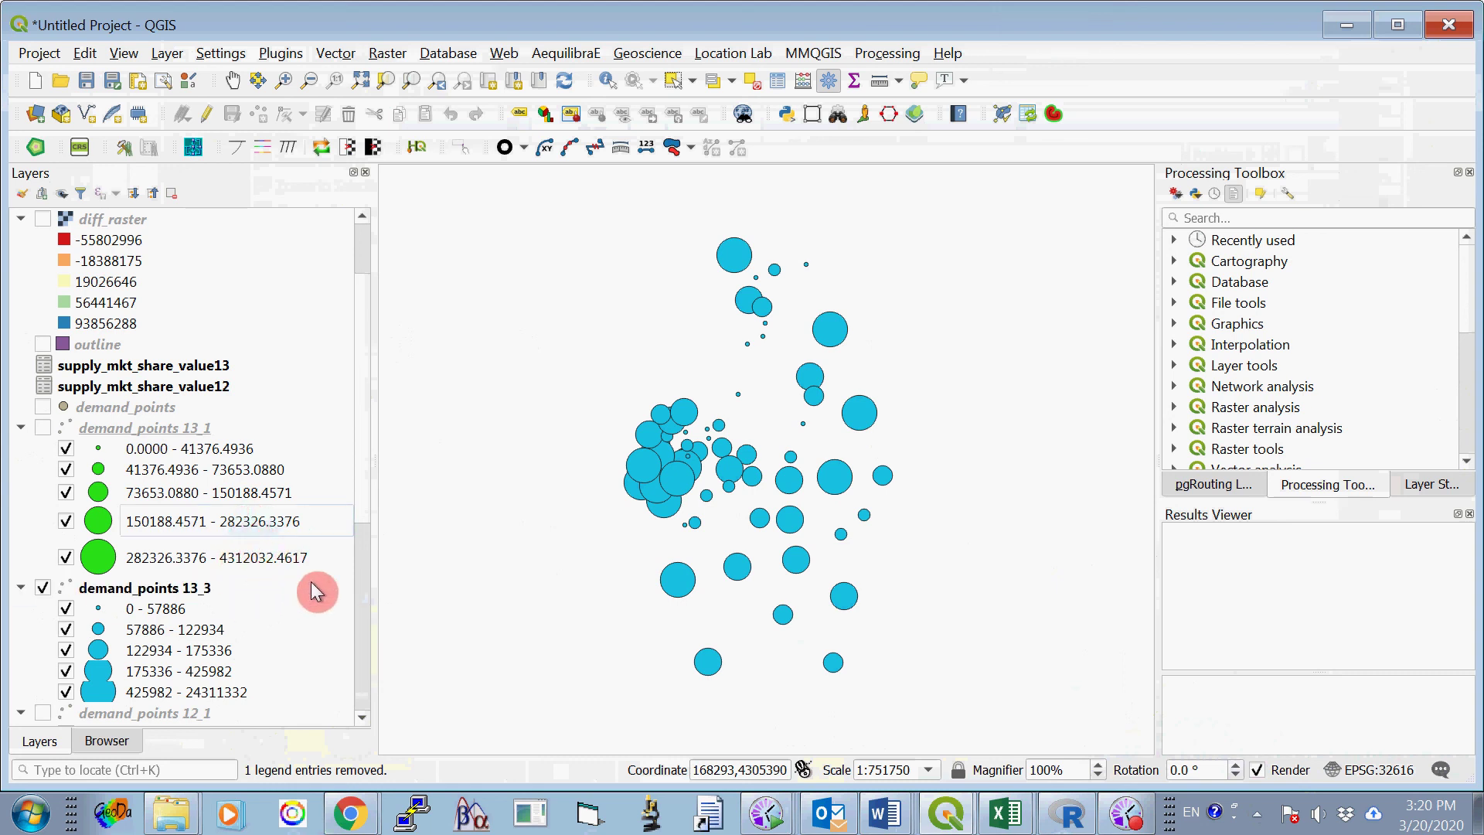
# Hide the demand_points 13_3 layer on the map.
pyautogui.scroll(-2, 367, 567)
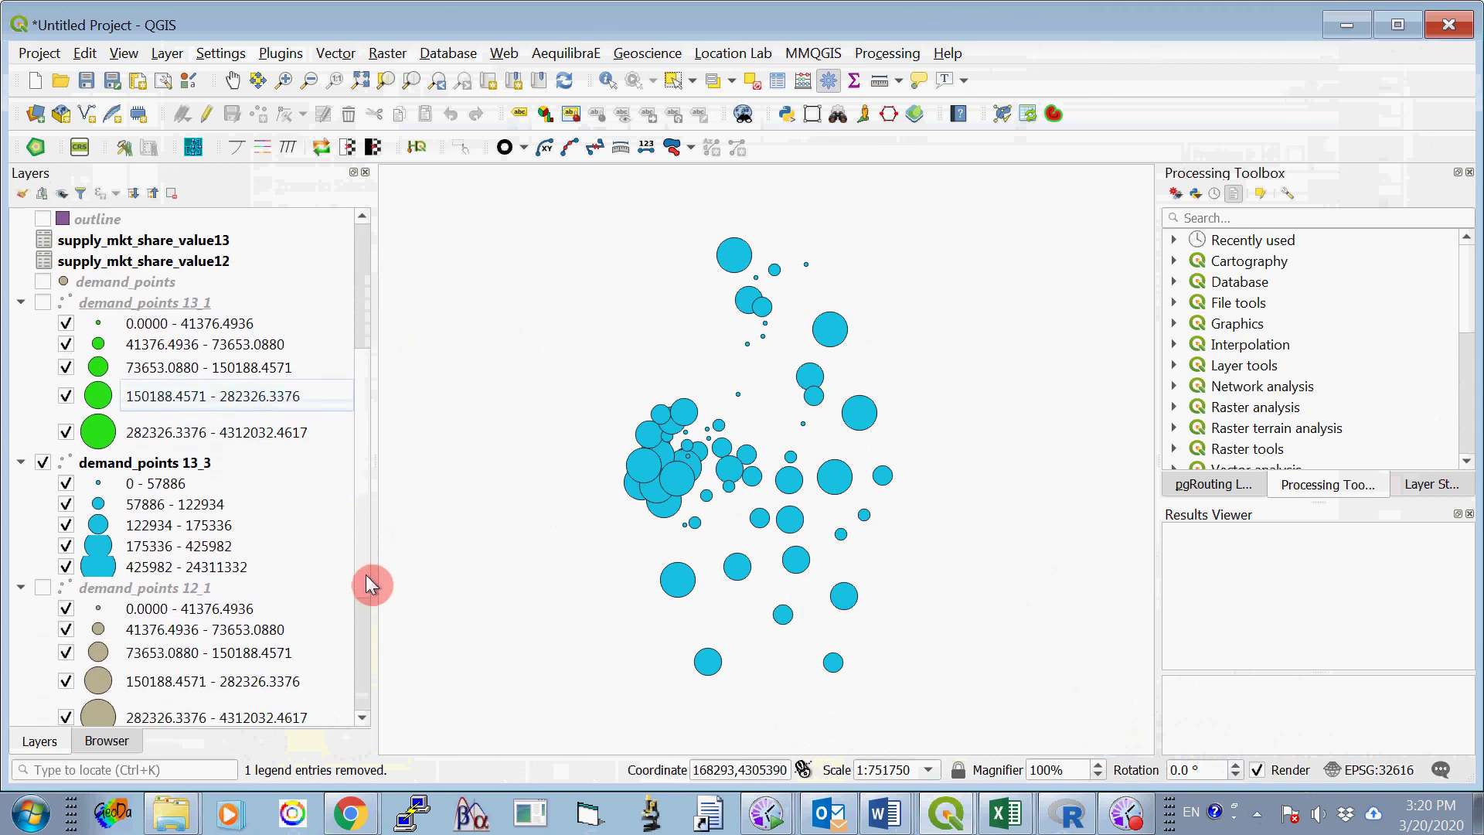
pyautogui.scroll(-2, 365, 553)
pyautogui.click(43, 399)
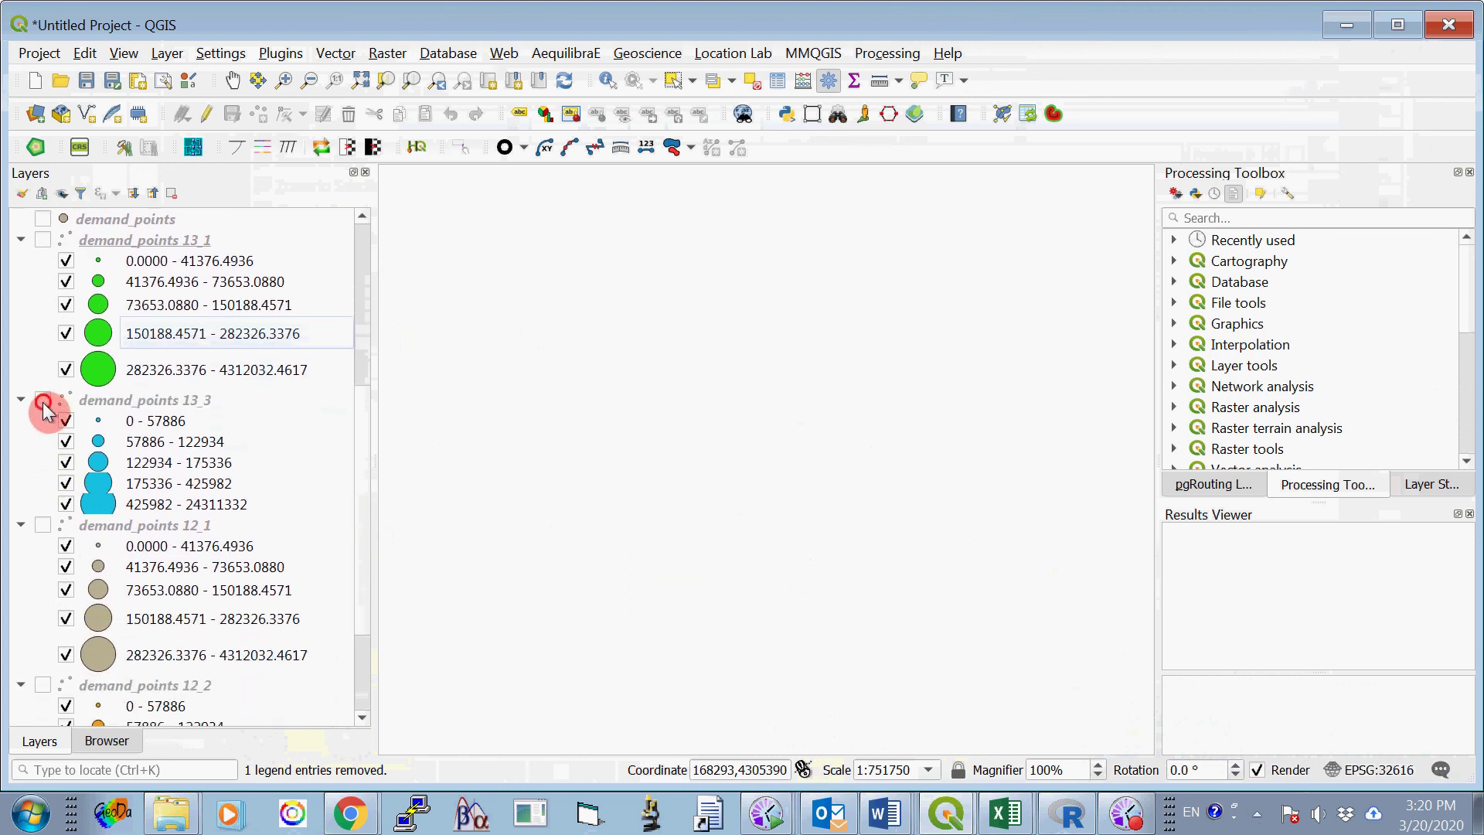
# Examine the graduated demand_points 12_1 and 12_2 layers by showing each alone on the map, hiding each one after viewing.
pyautogui.scroll(-3, 364, 464)
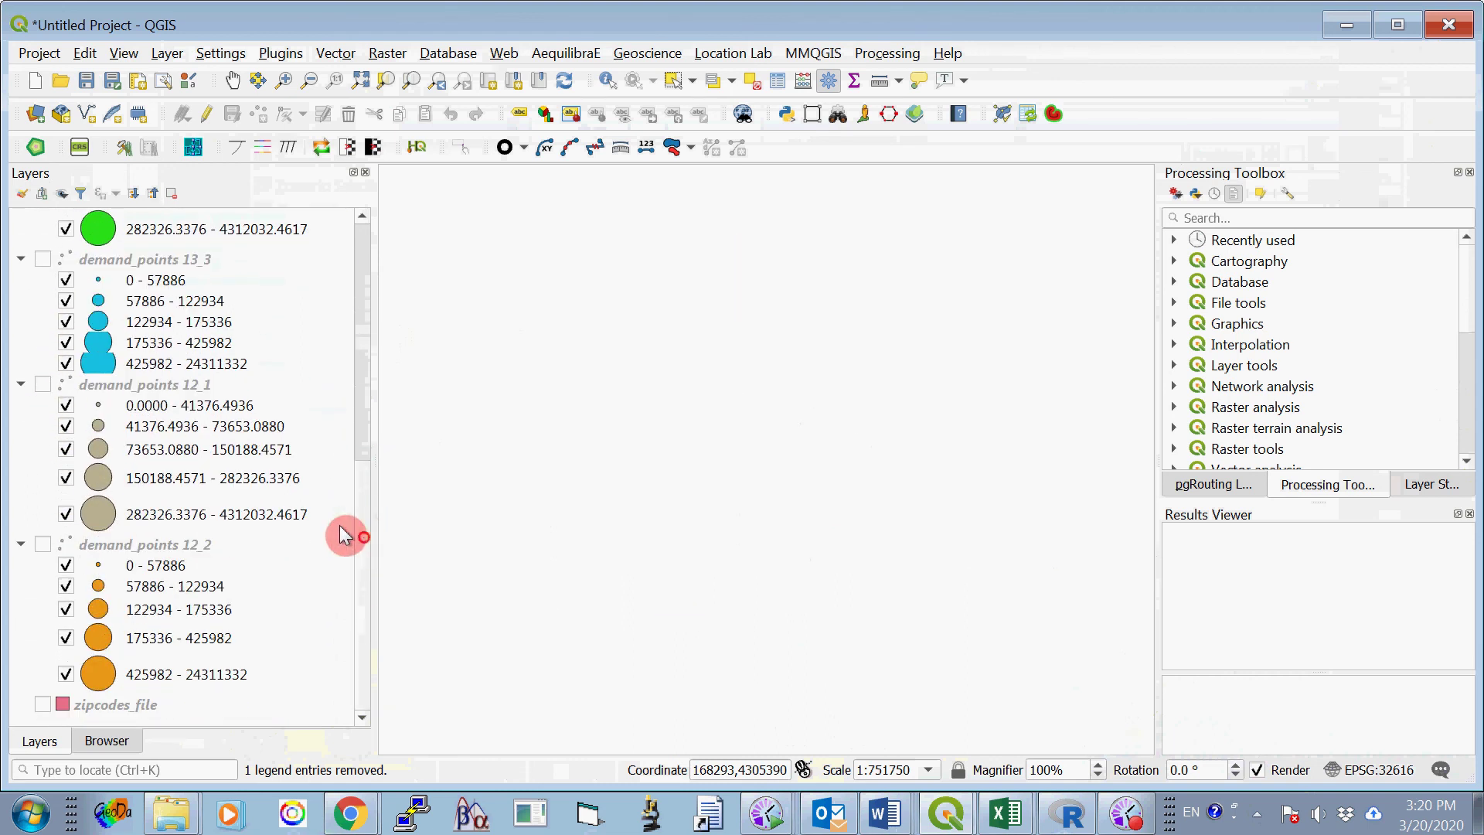
pyautogui.click(43, 384)
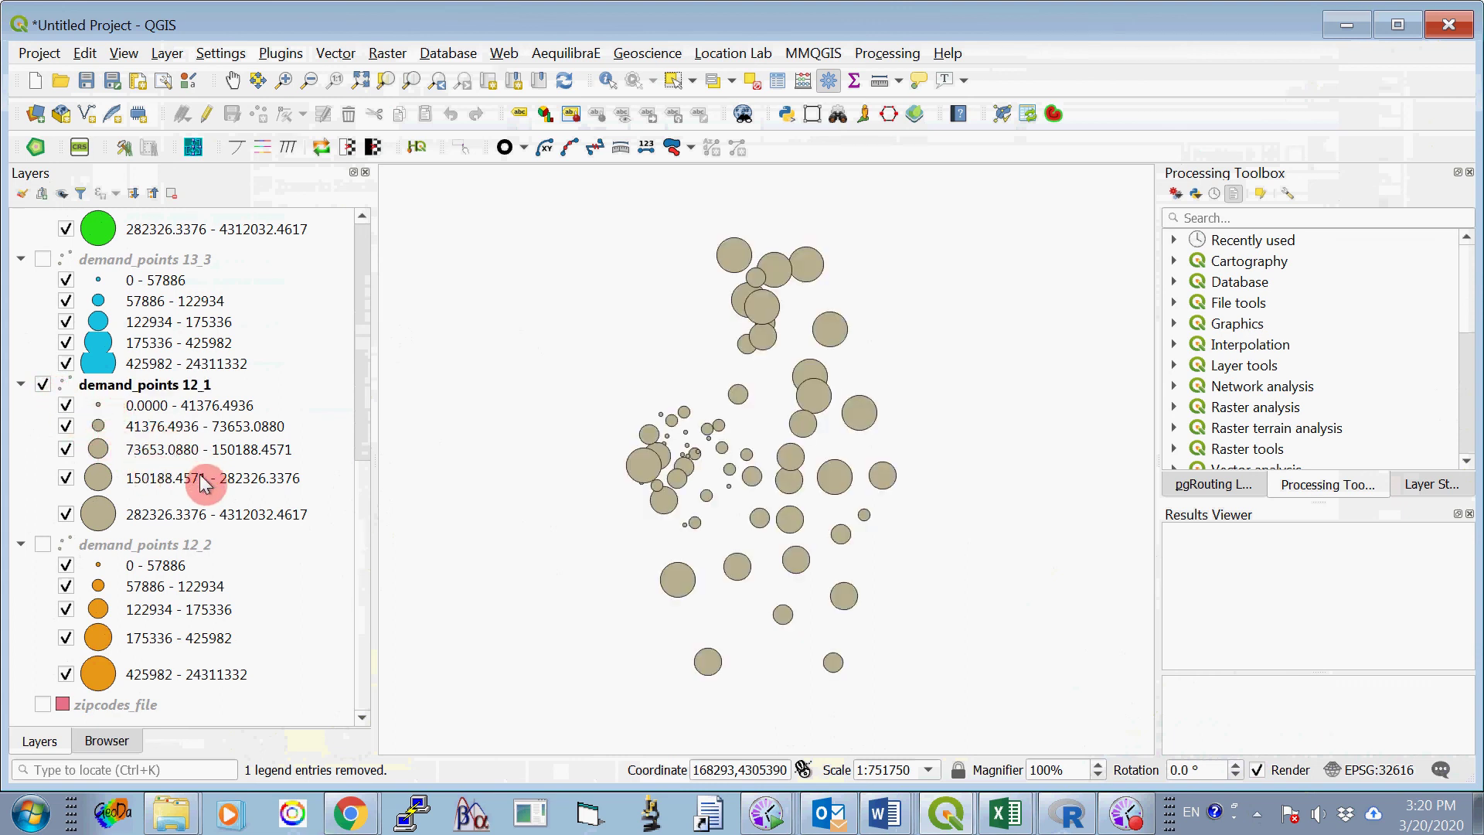
pyautogui.click(44, 384)
pyautogui.click(42, 544)
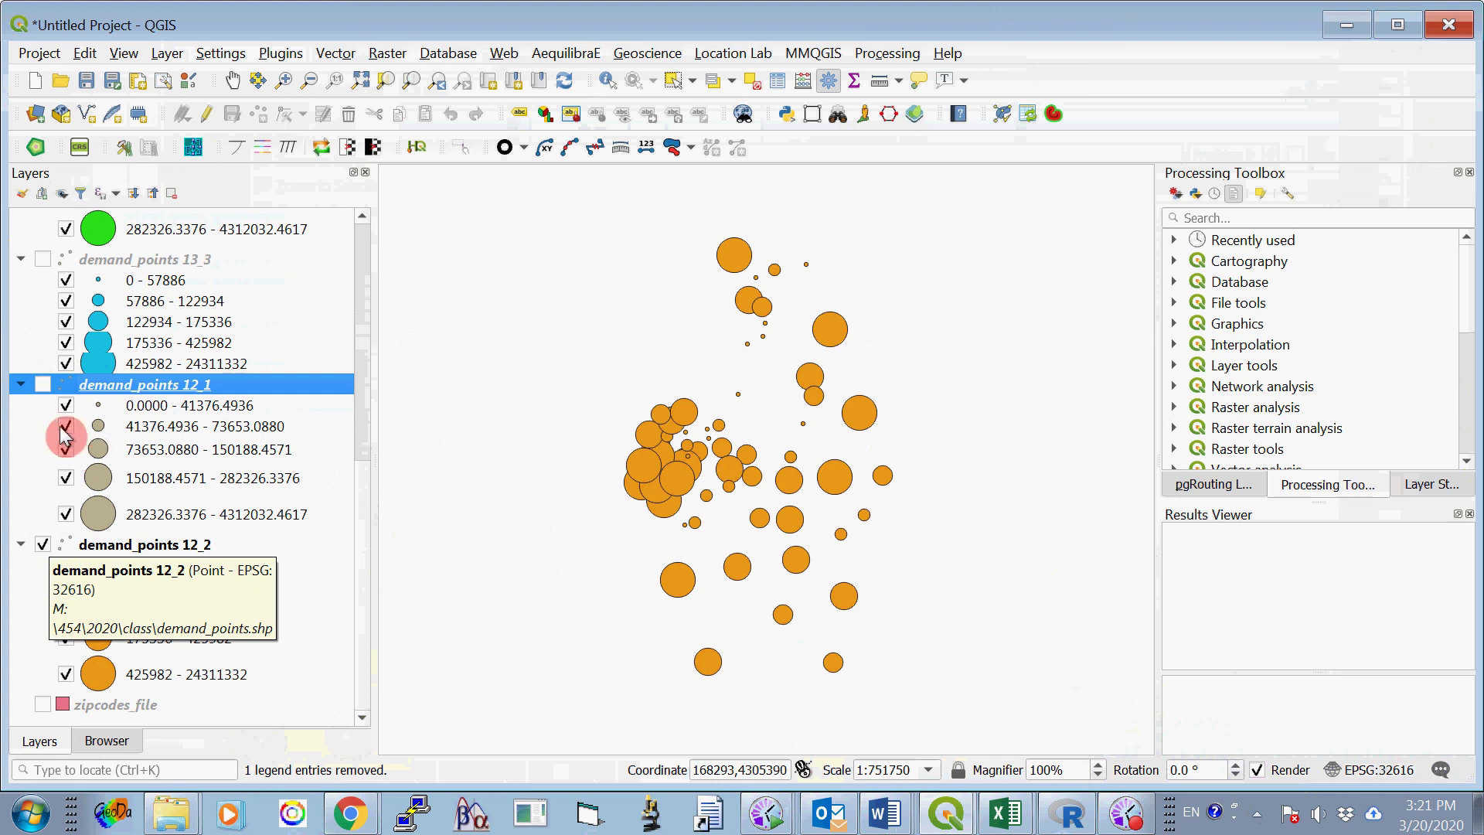
pyautogui.click(43, 544)
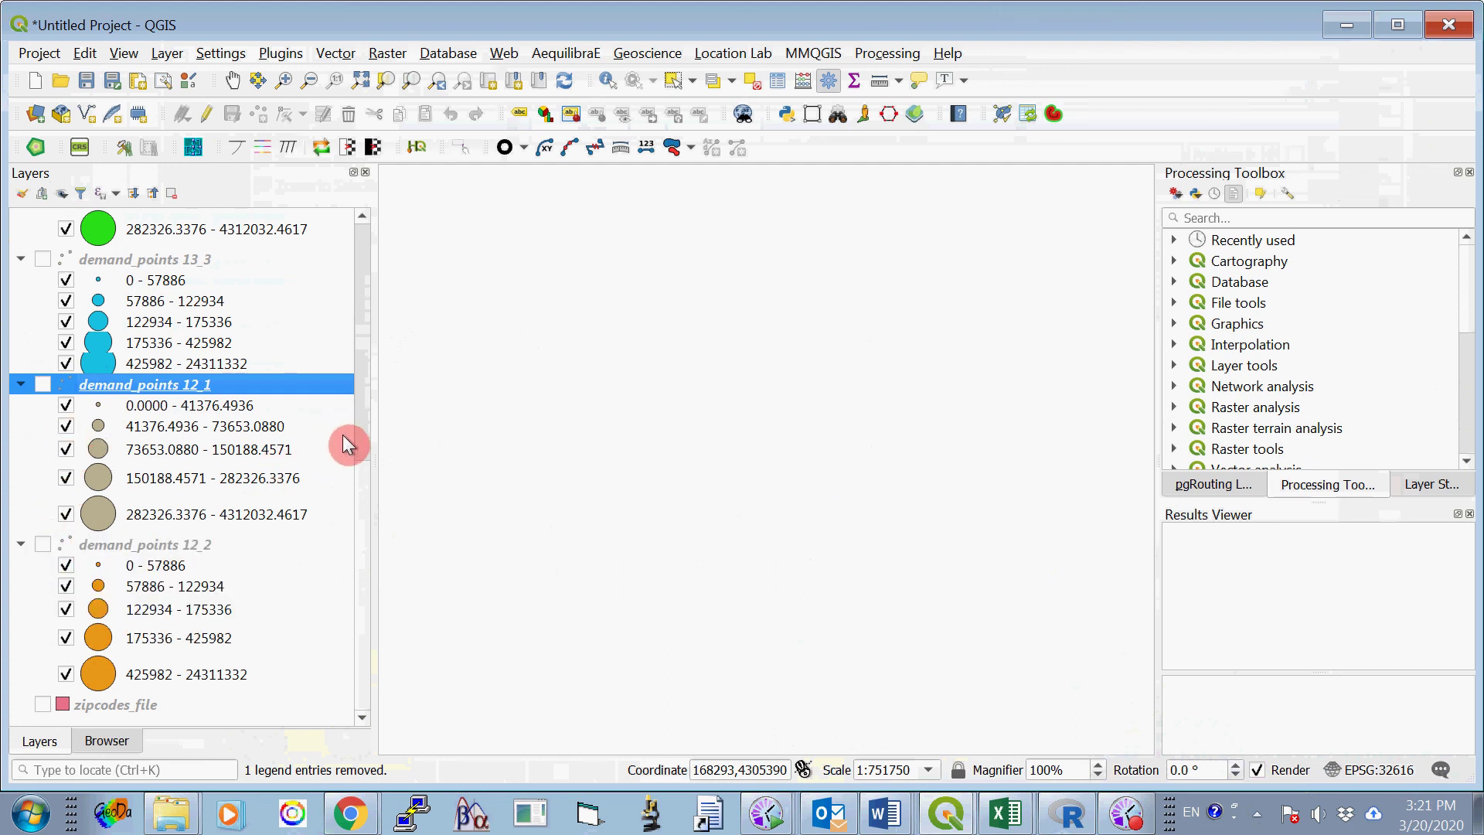
# Examine the graduated demand_points 13_1 and 13_3 layers by showing each alone on the map, hiding each one after viewing.
pyautogui.moveTo(363, 489); pyautogui.dragTo(364, 364)
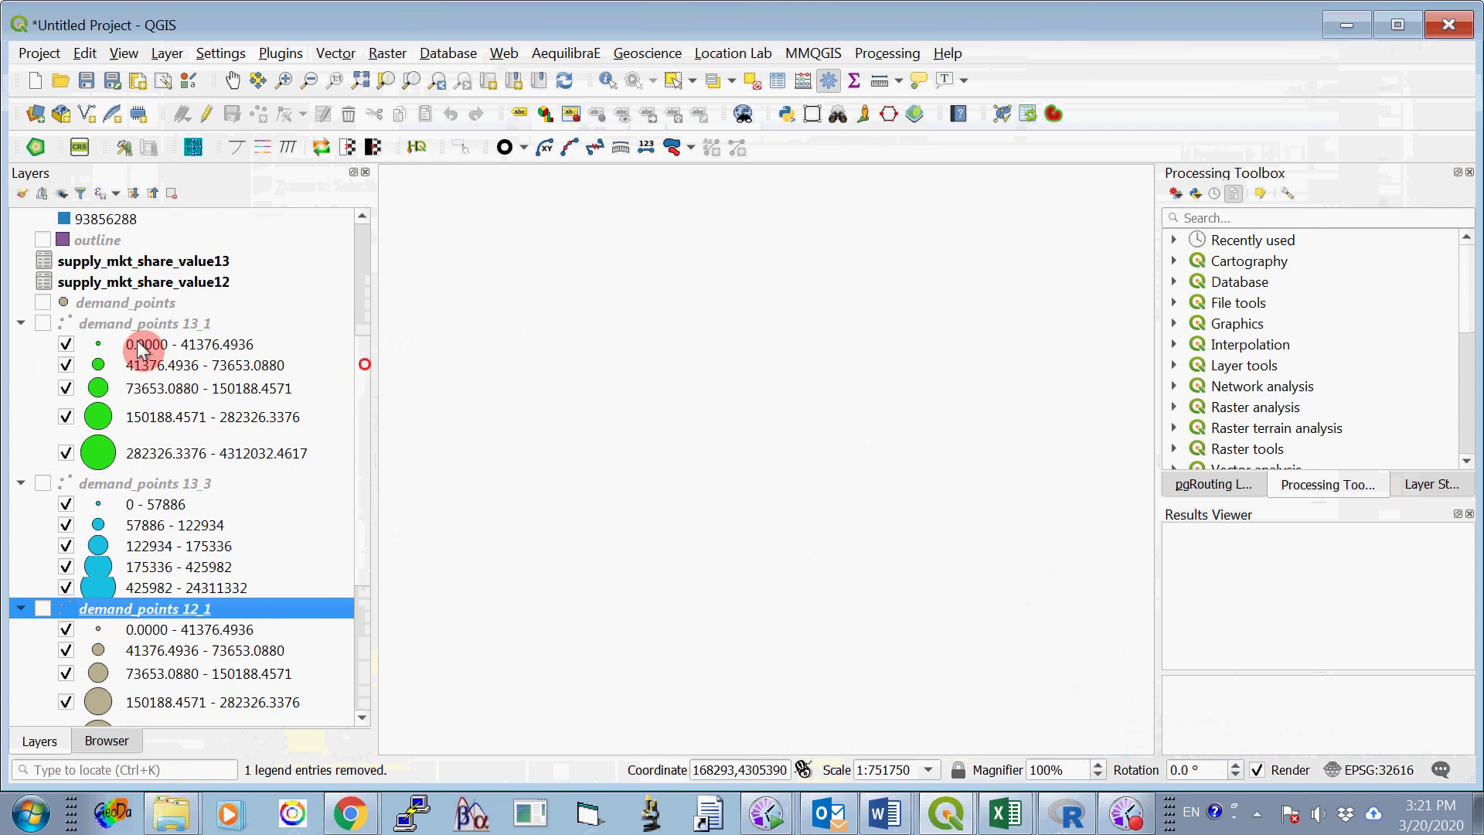
pyautogui.click(43, 323)
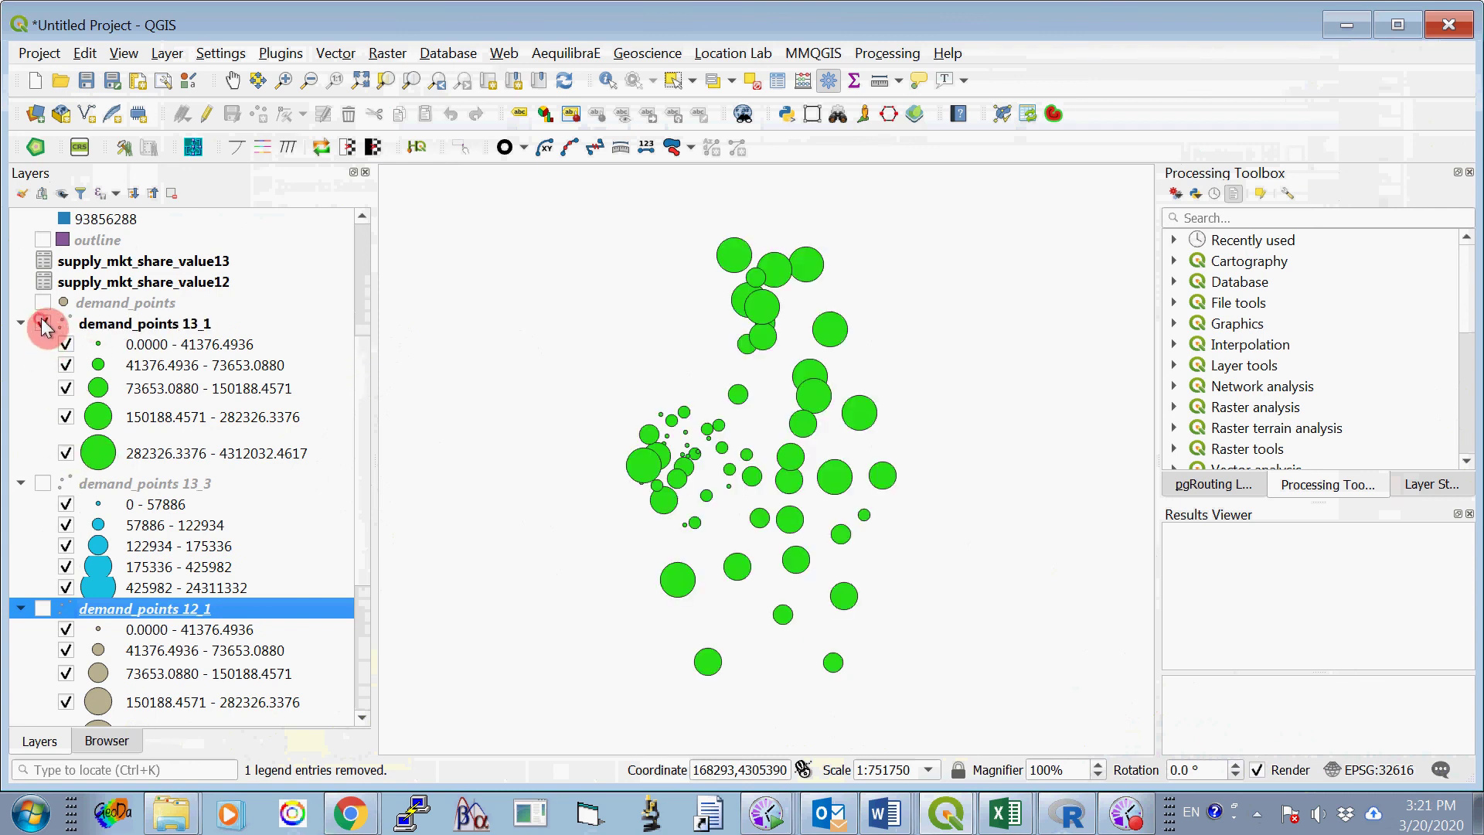
pyautogui.click(43, 323)
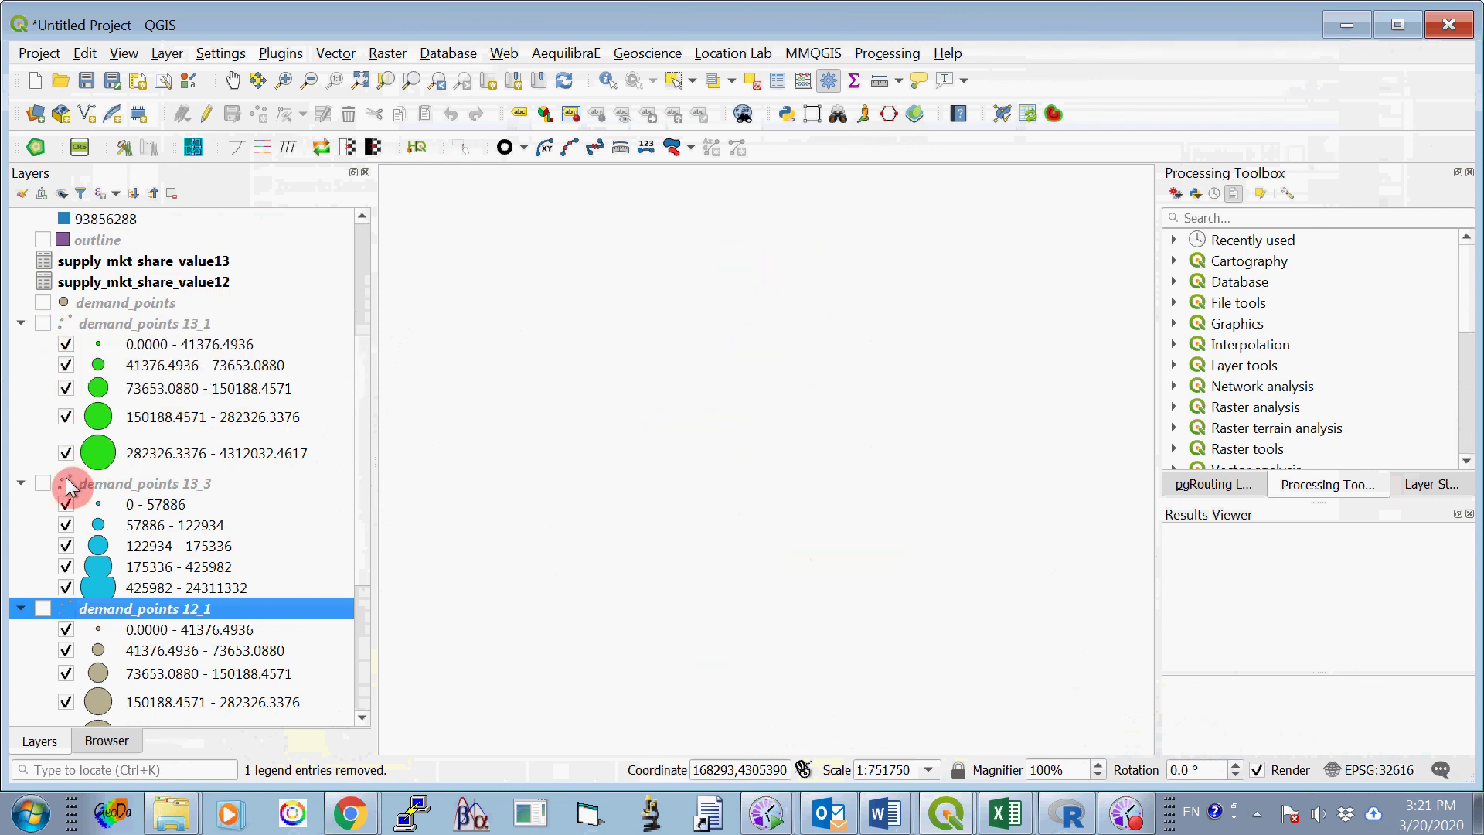
pyautogui.click(42, 483)
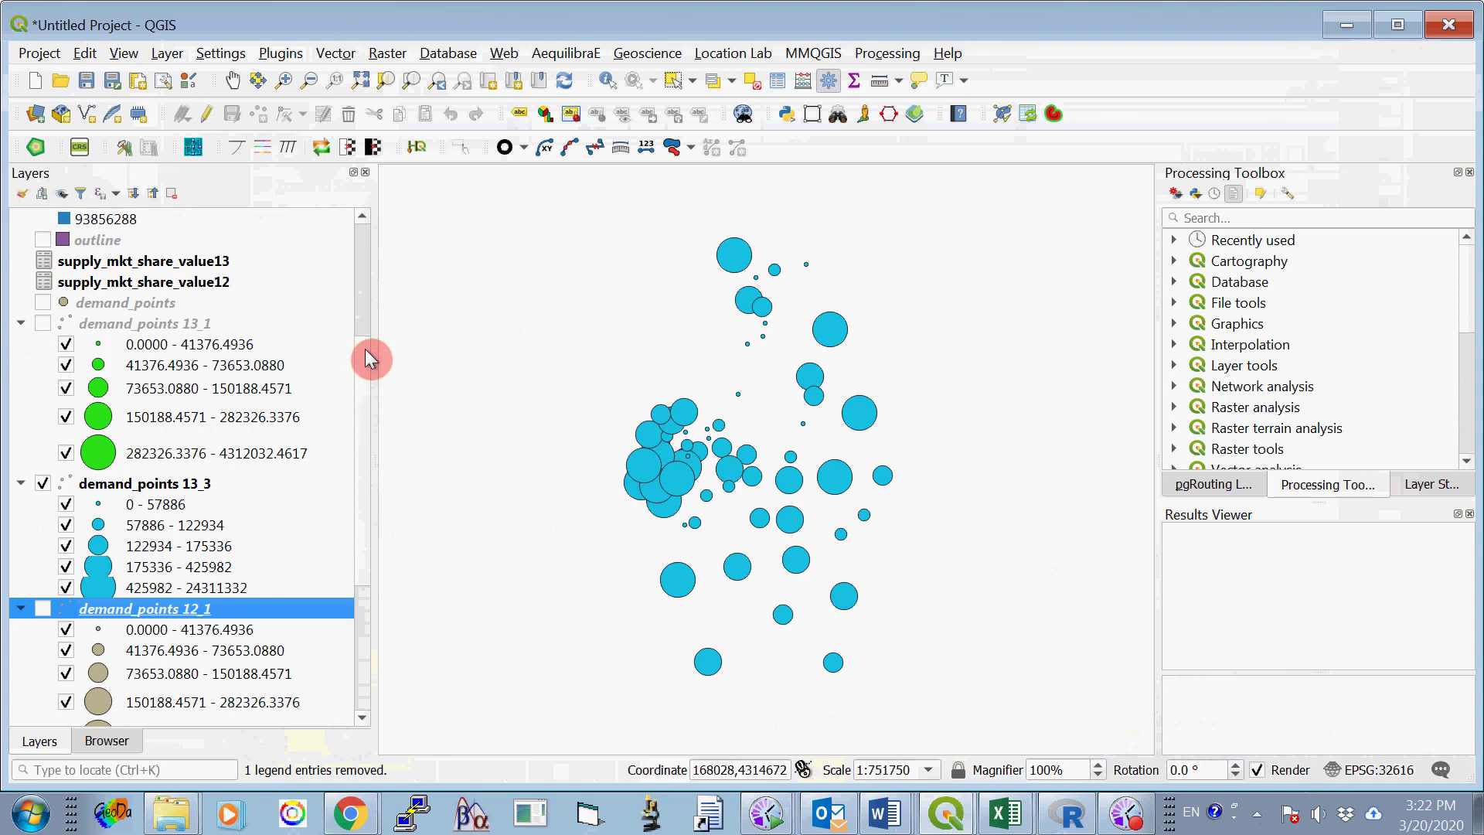
pyautogui.scroll(-5, 365, 360)
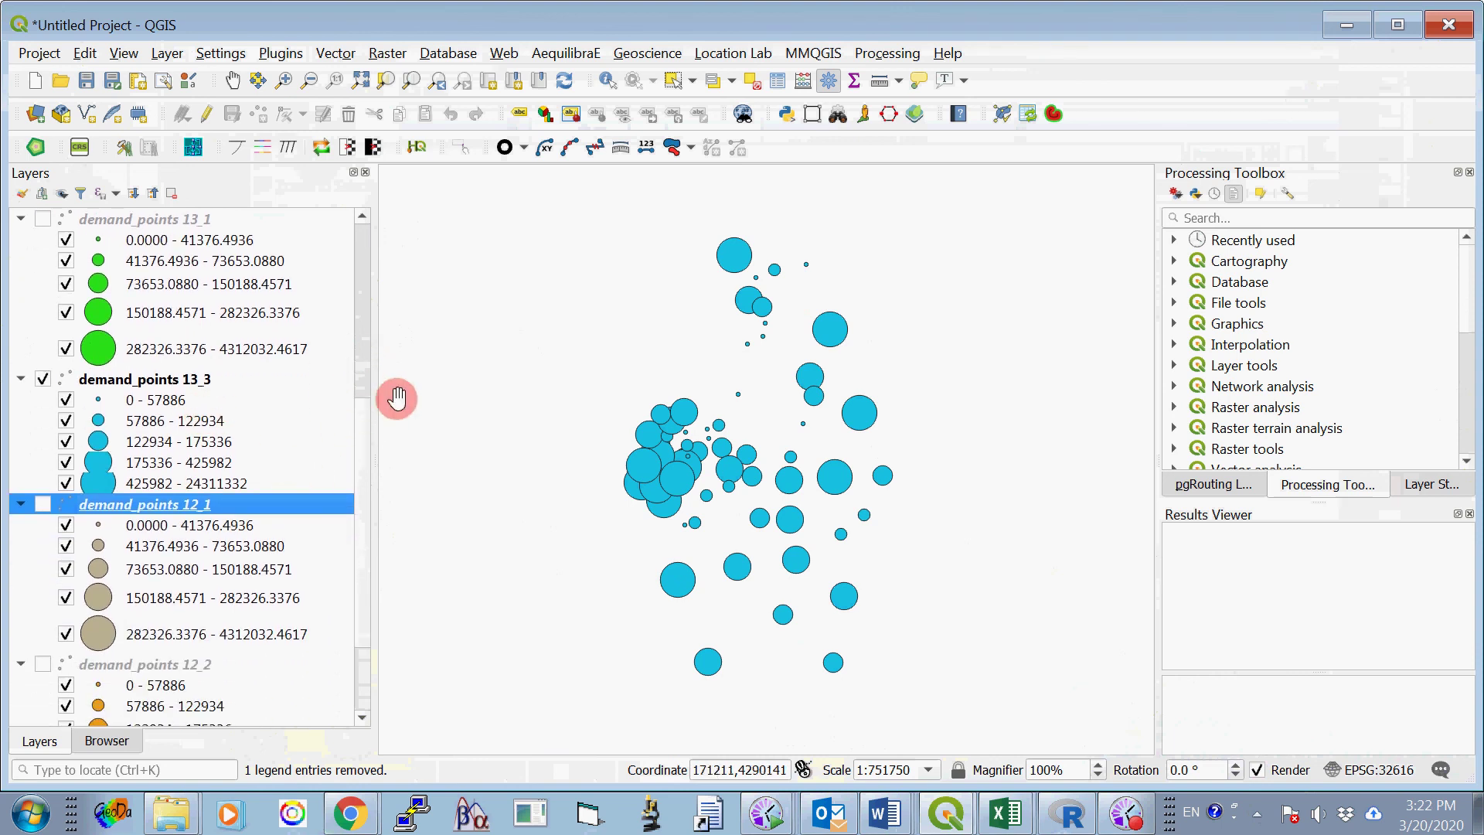
pyautogui.scroll(9, 366, 428)
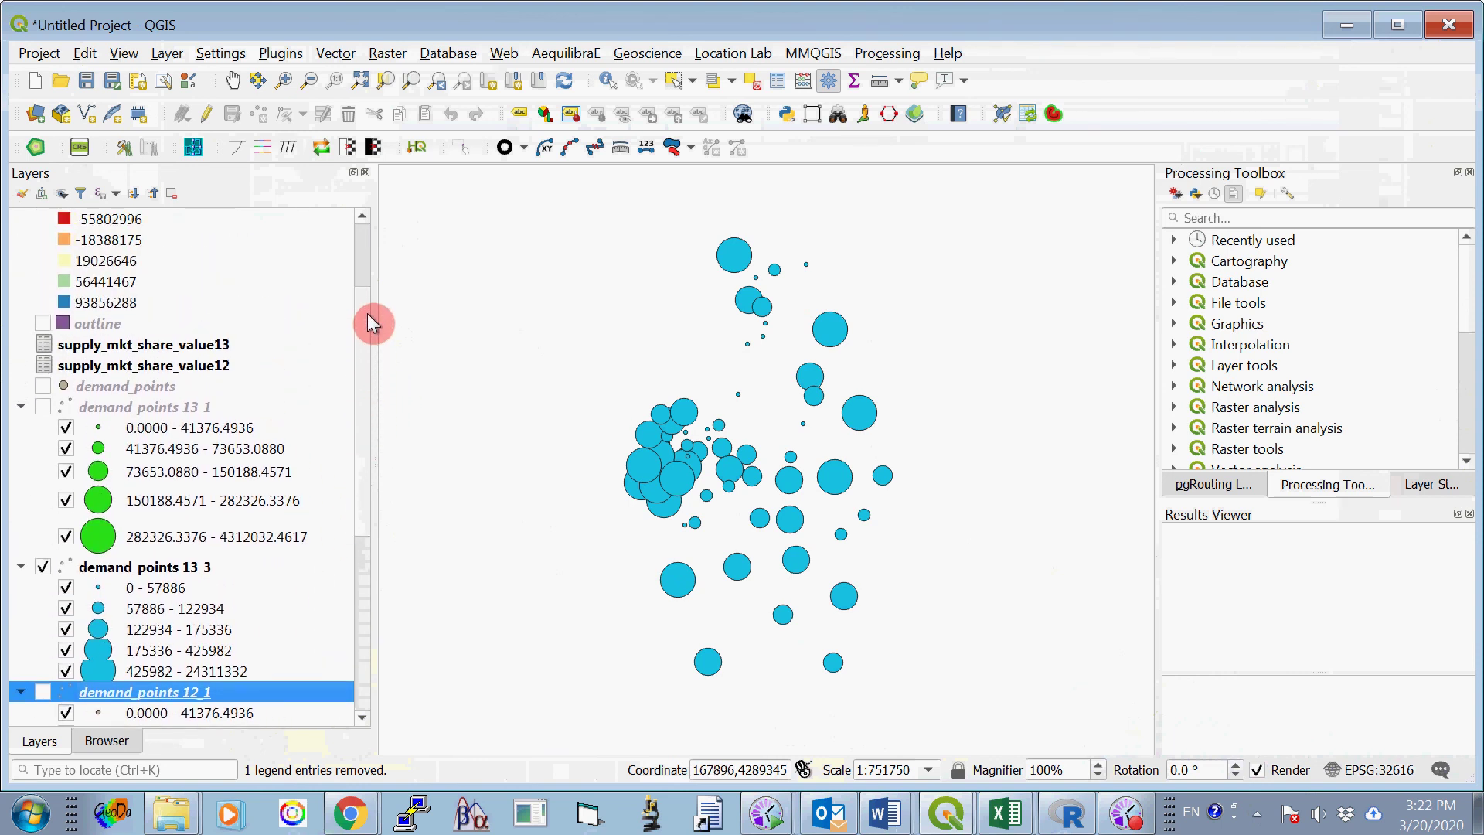
pyautogui.scroll(-3, 368, 332)
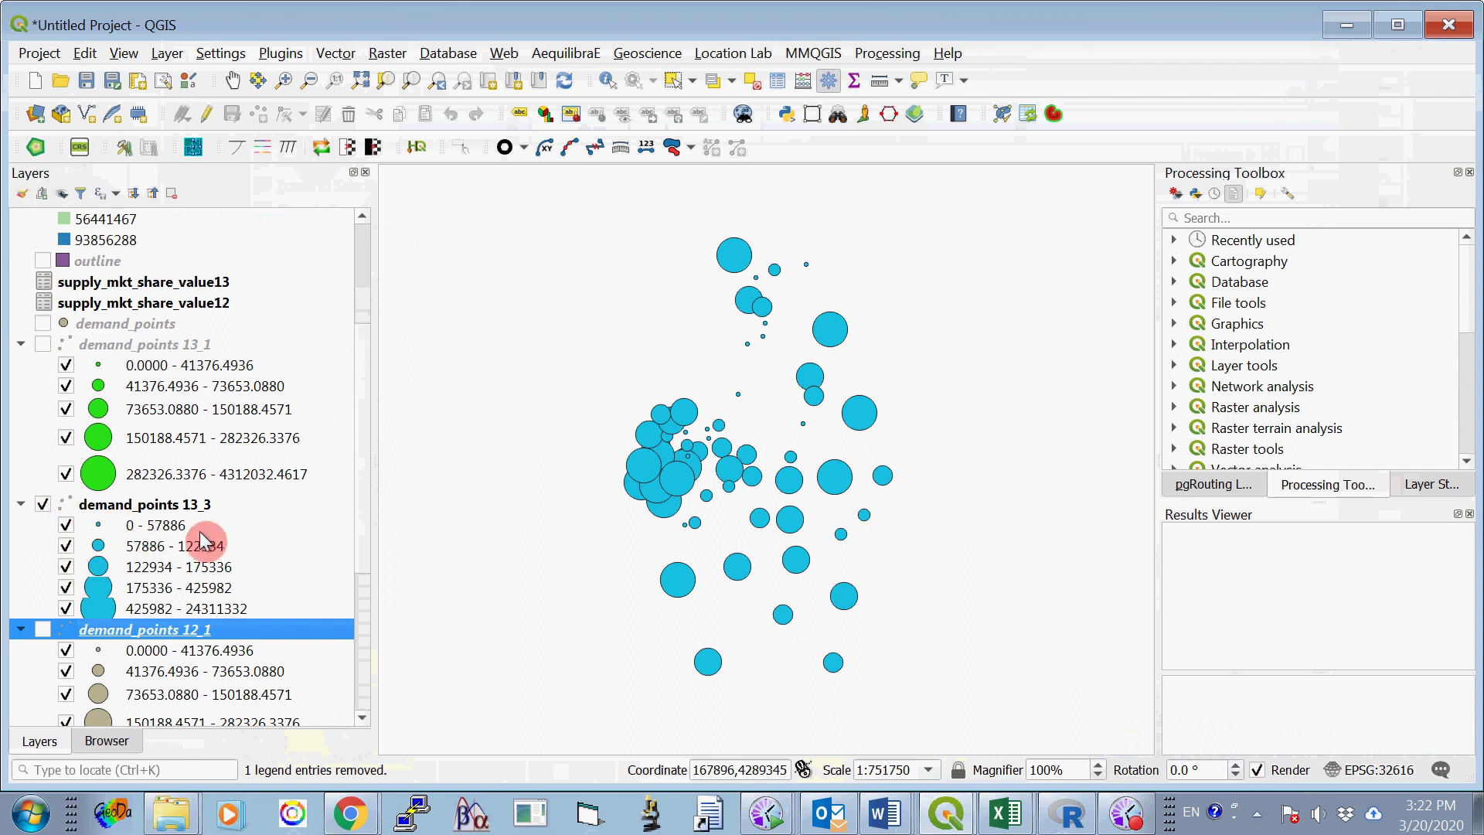
pyautogui.click(43, 504)
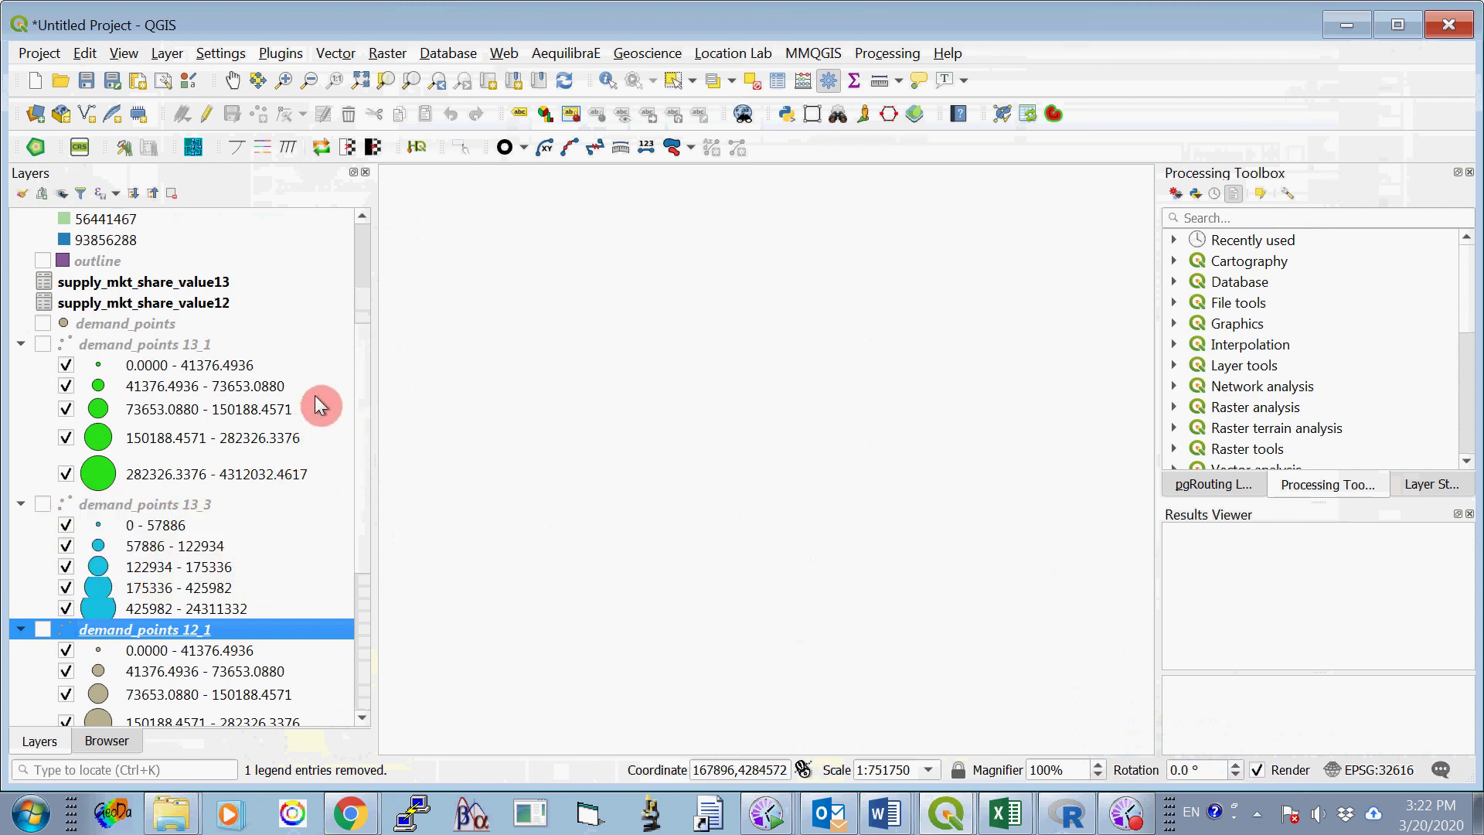
# Show the supply_points_12 layer on the map together with the diff_raster layer.
pyautogui.scroll(8, 360, 326)
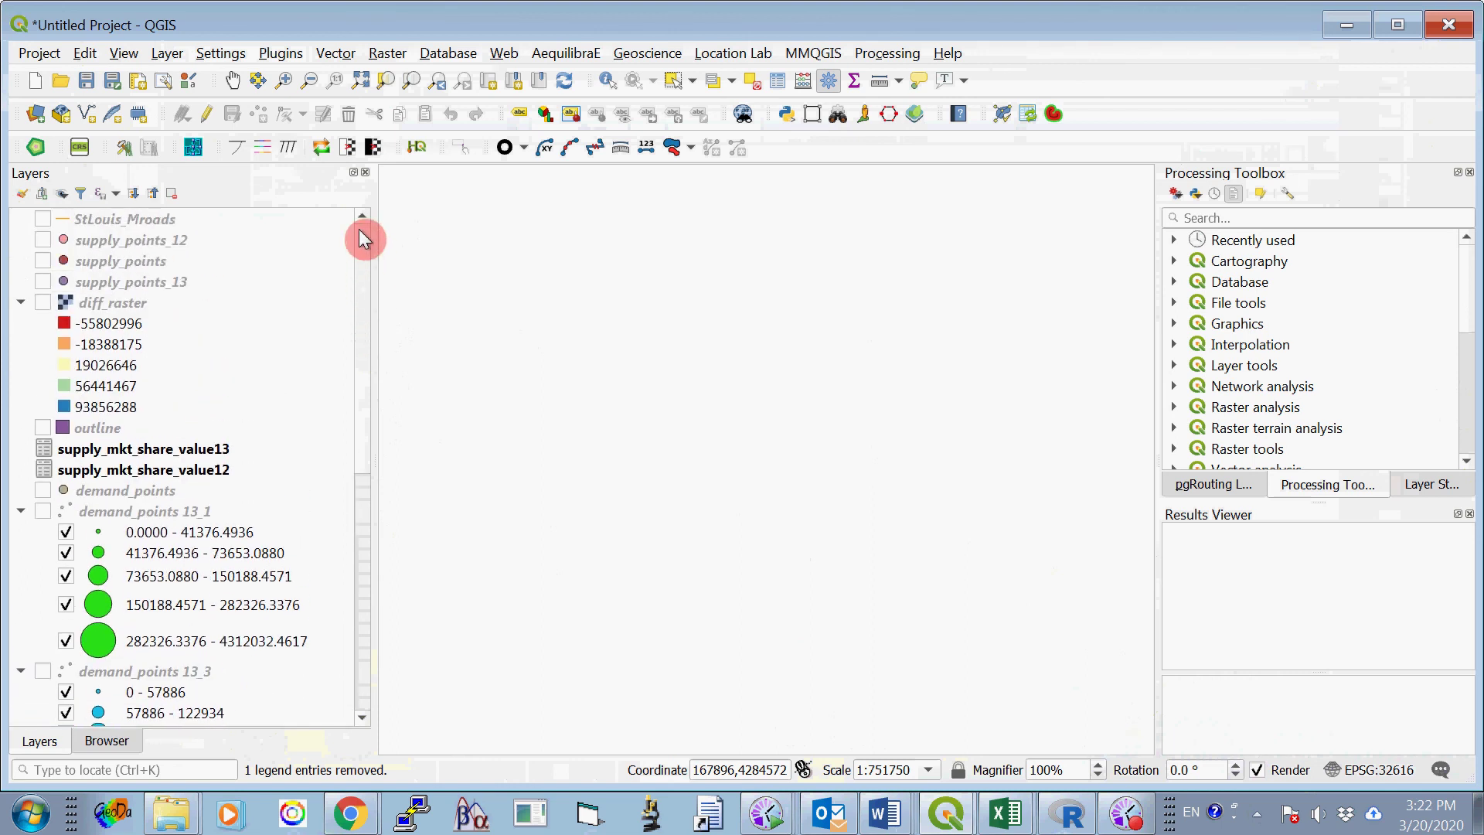
pyautogui.moveTo(364, 240); pyautogui.dragTo(379, 597)
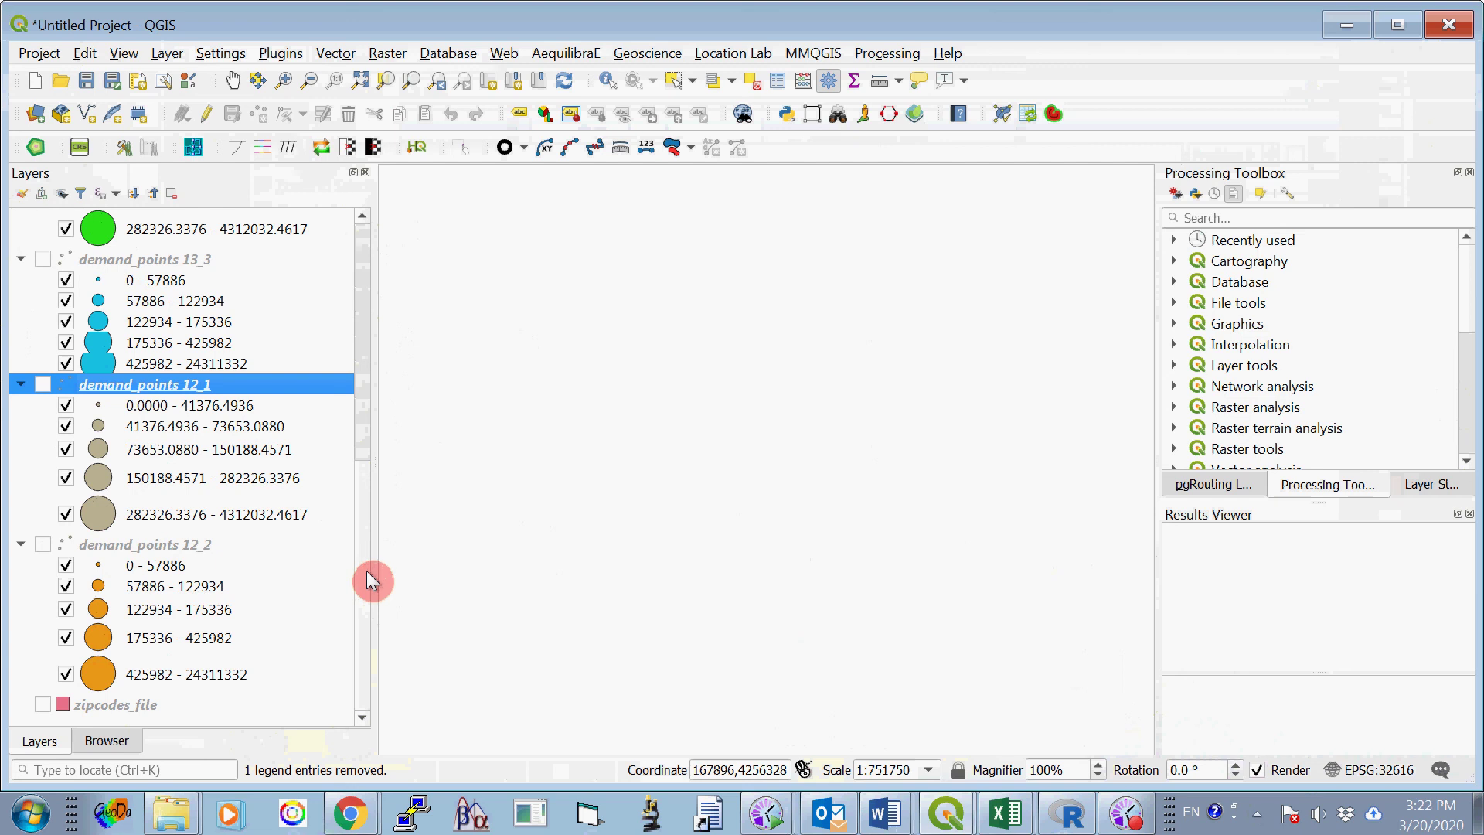
pyautogui.scroll(7, 364, 544)
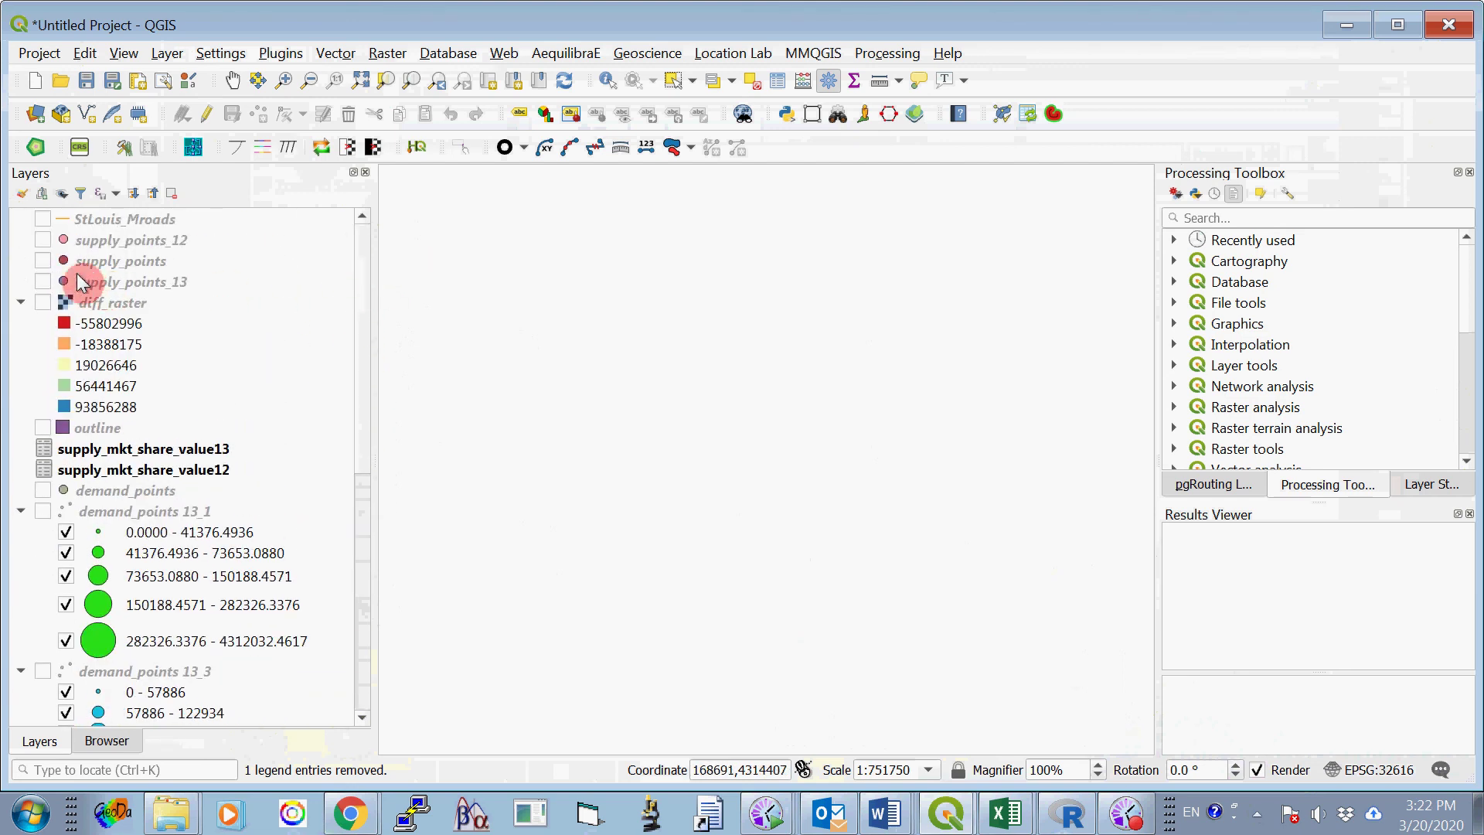
pyautogui.click(42, 240)
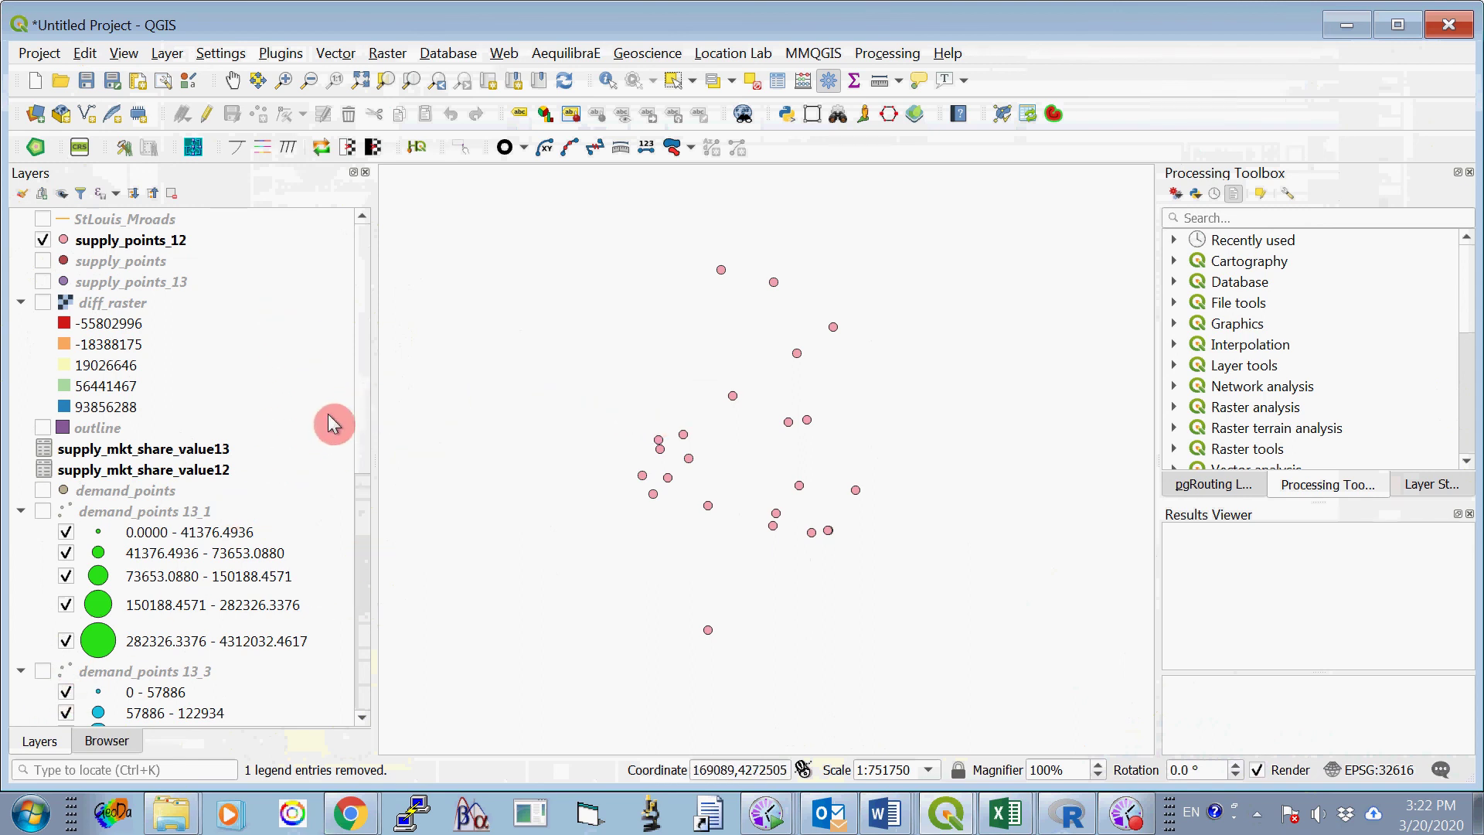
pyautogui.moveTo(364, 448); pyautogui.dragTo(354, 375)
pyautogui.click(44, 305)
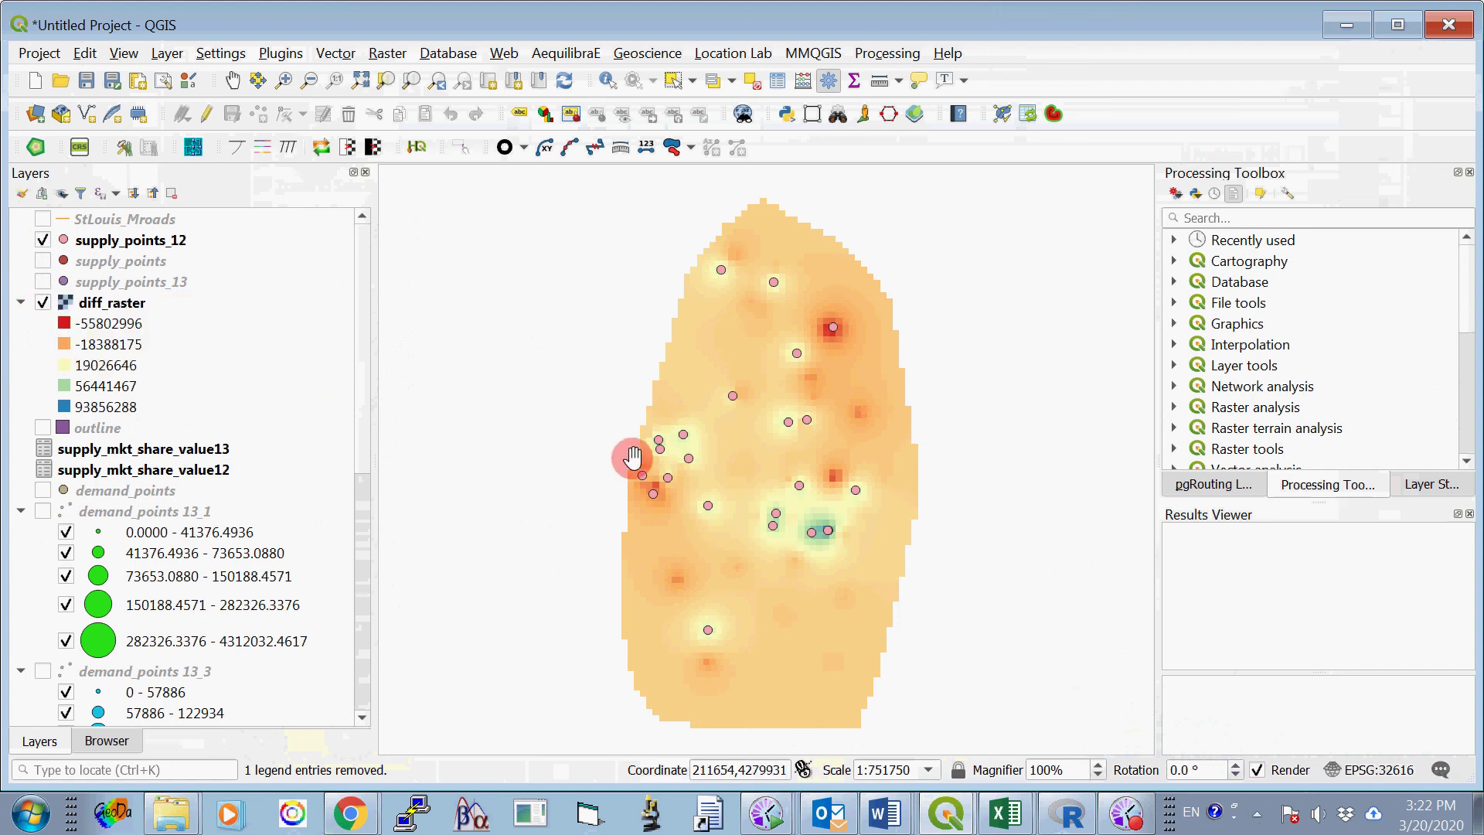
# Compare the supply_points and supply_points_13 layers against diff_raster in turn, hiding each again and returning to supply_points_12.
pyautogui.scroll(1, 632, 457)
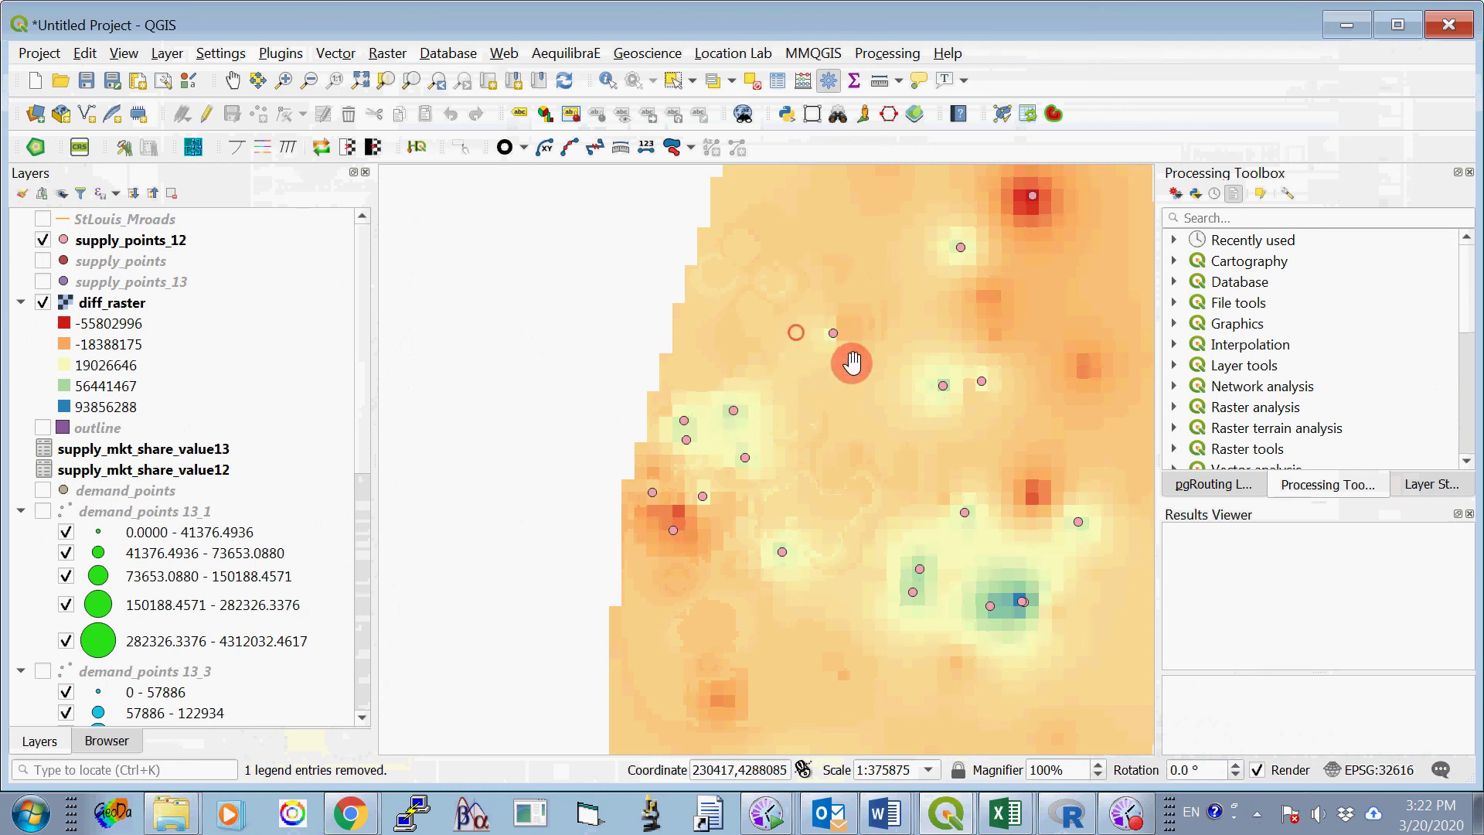
pyautogui.scroll(-2, 445, 470)
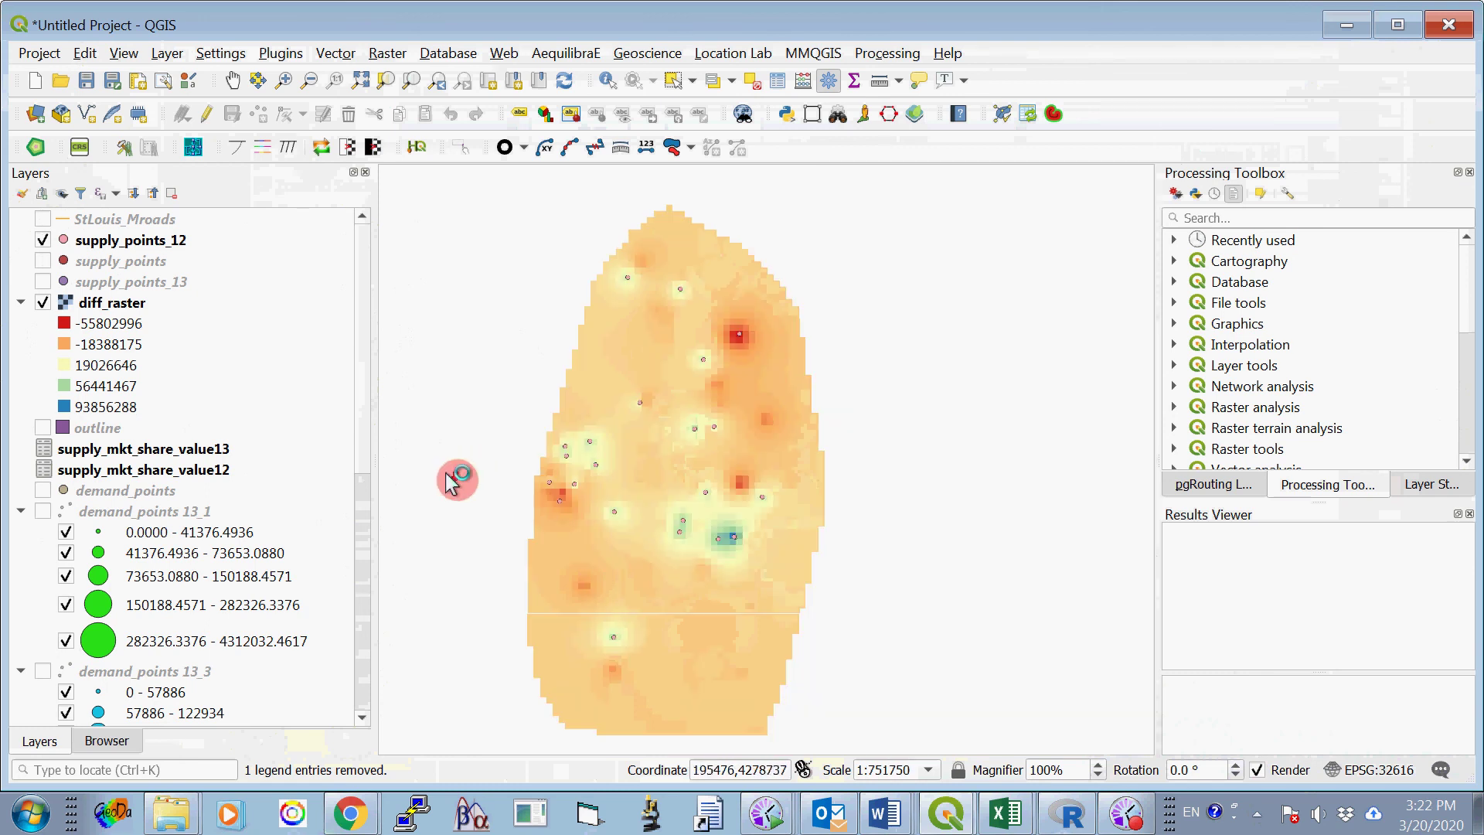
pyautogui.scroll(2, 445, 469)
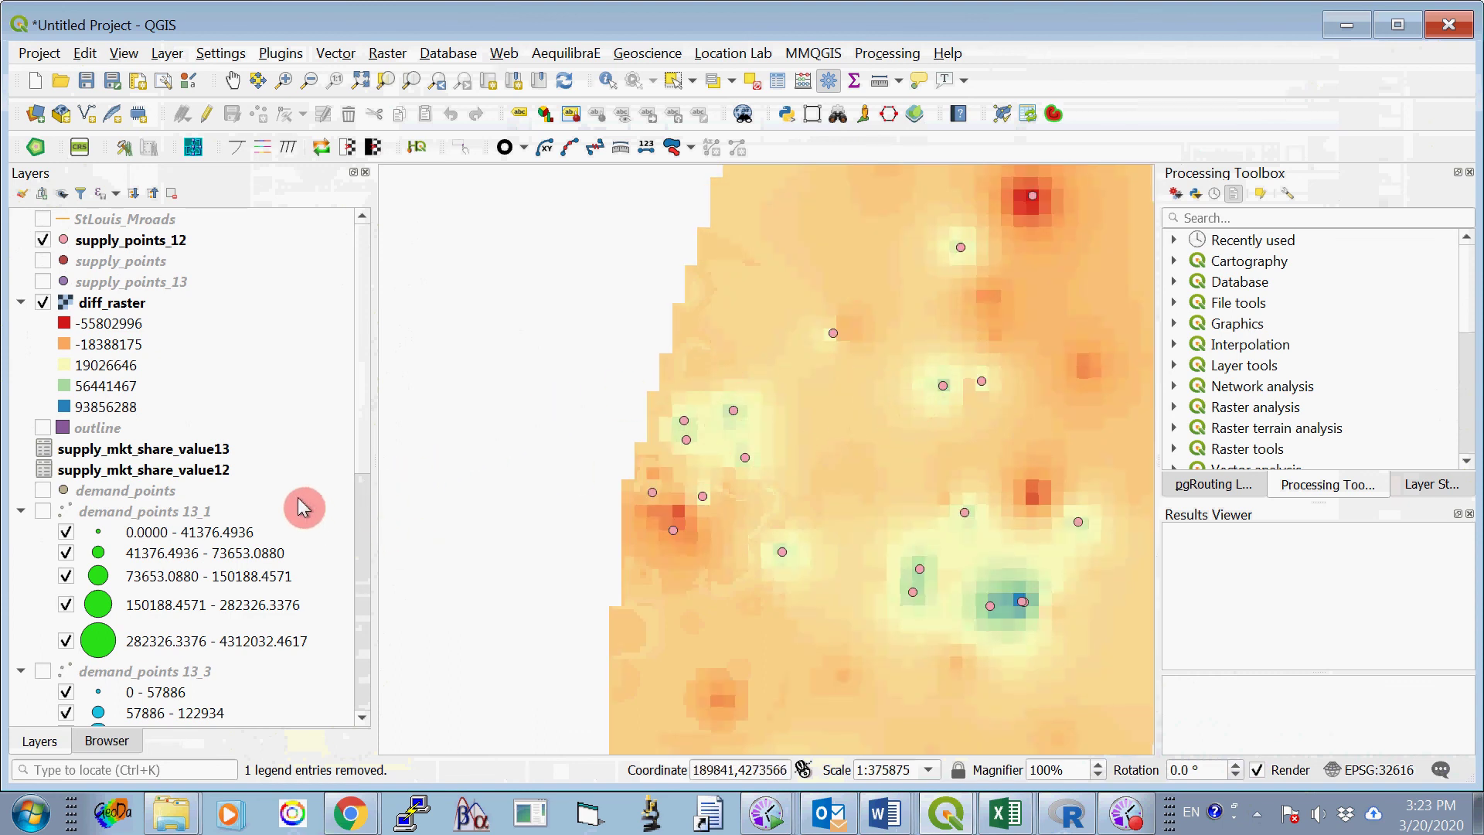
pyautogui.moveTo(85, 475); pyautogui.dragTo(44, 248)
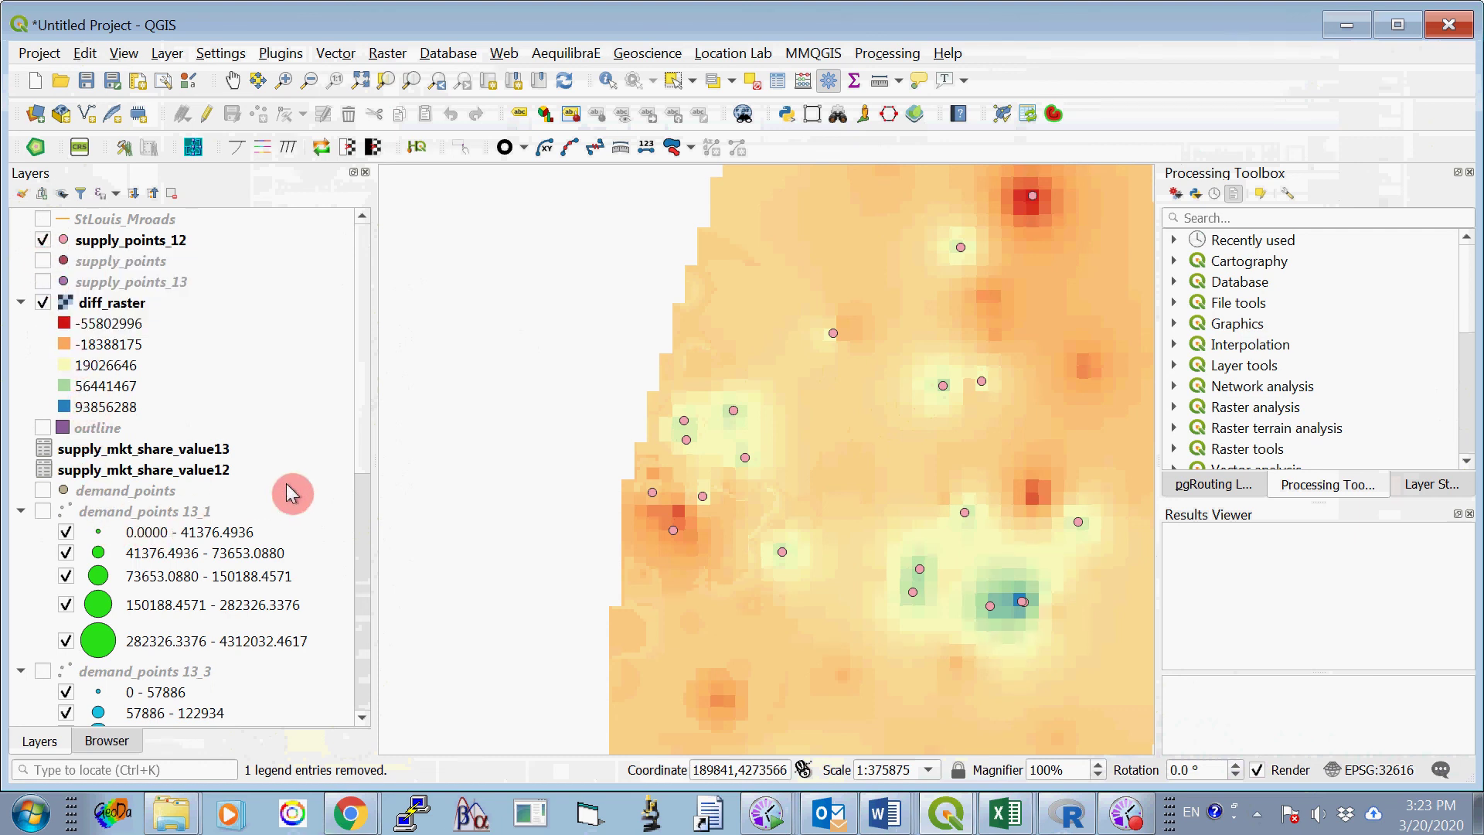
pyautogui.click(45, 241)
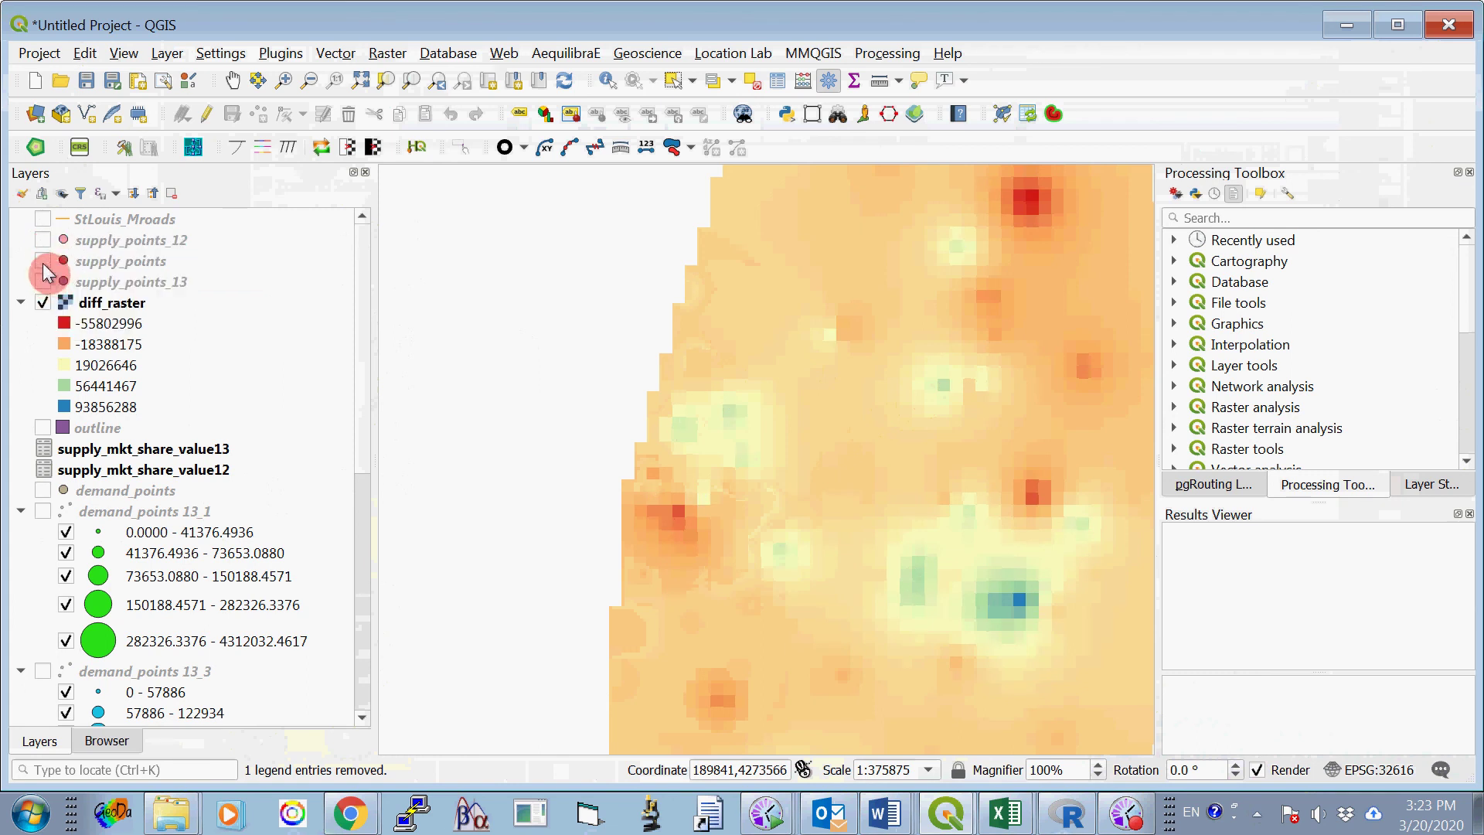
pyautogui.click(44, 262)
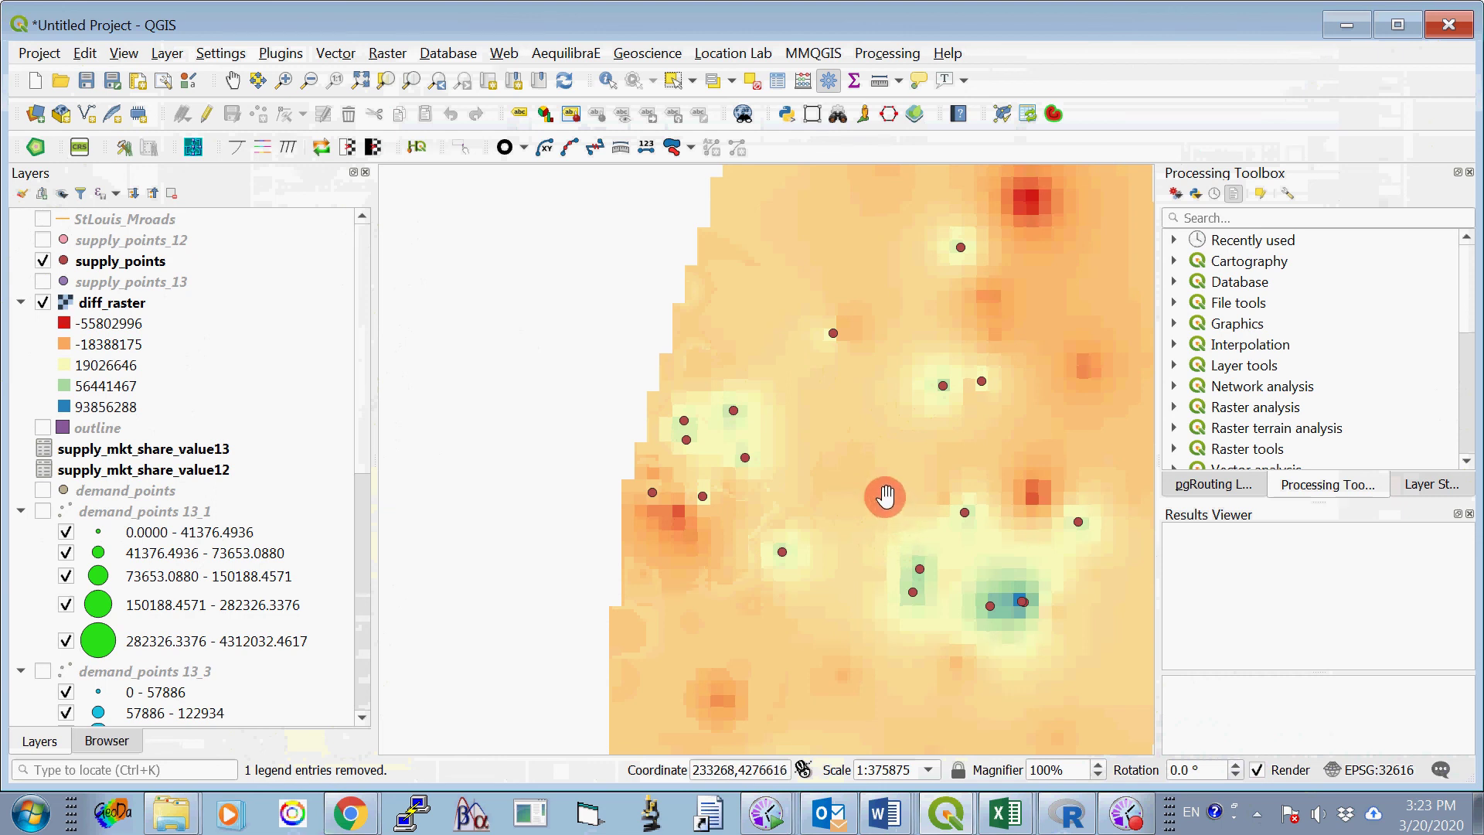
pyautogui.click(43, 282)
pyautogui.click(43, 281)
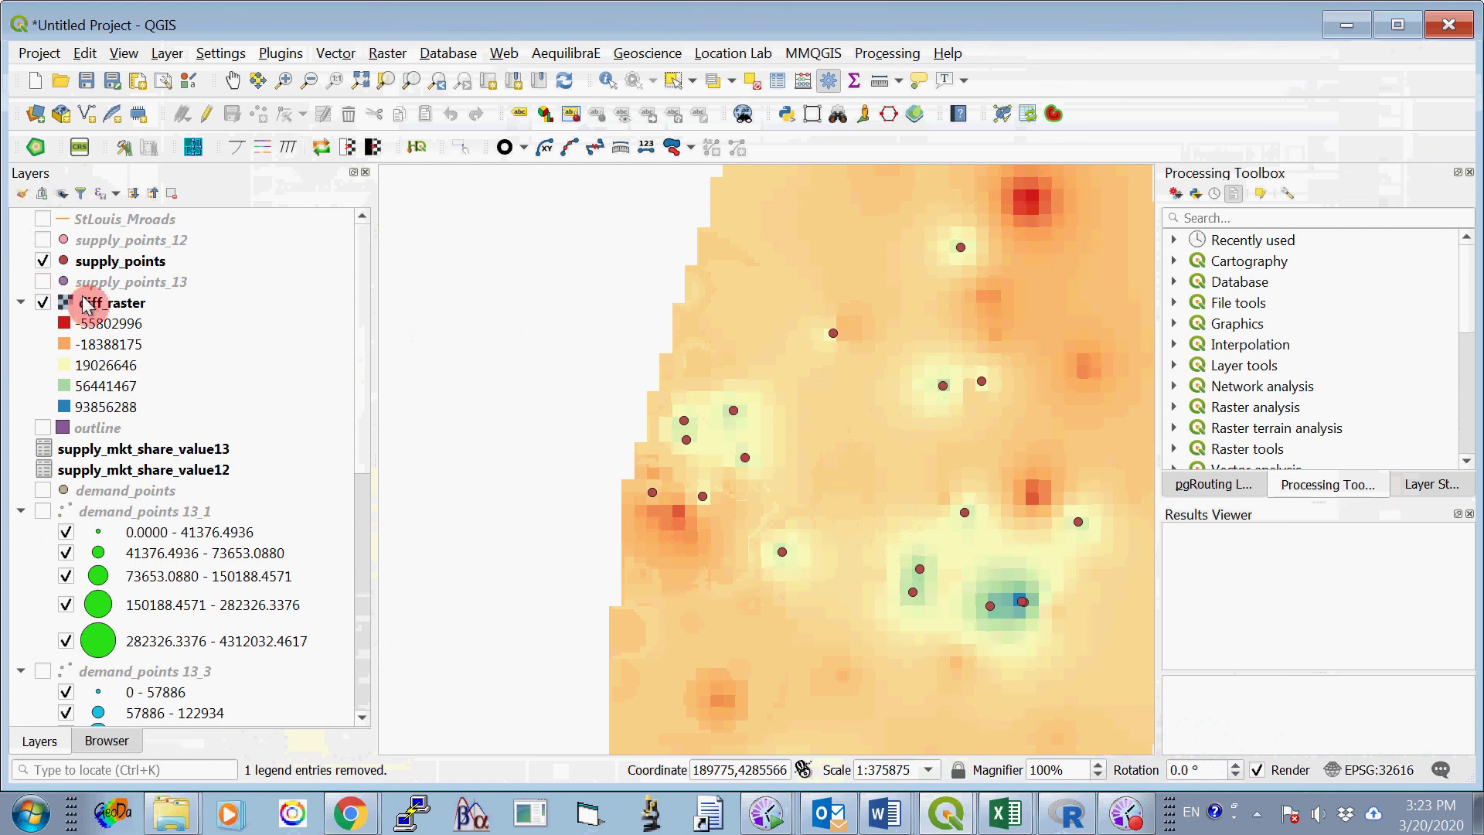
pyautogui.click(43, 262)
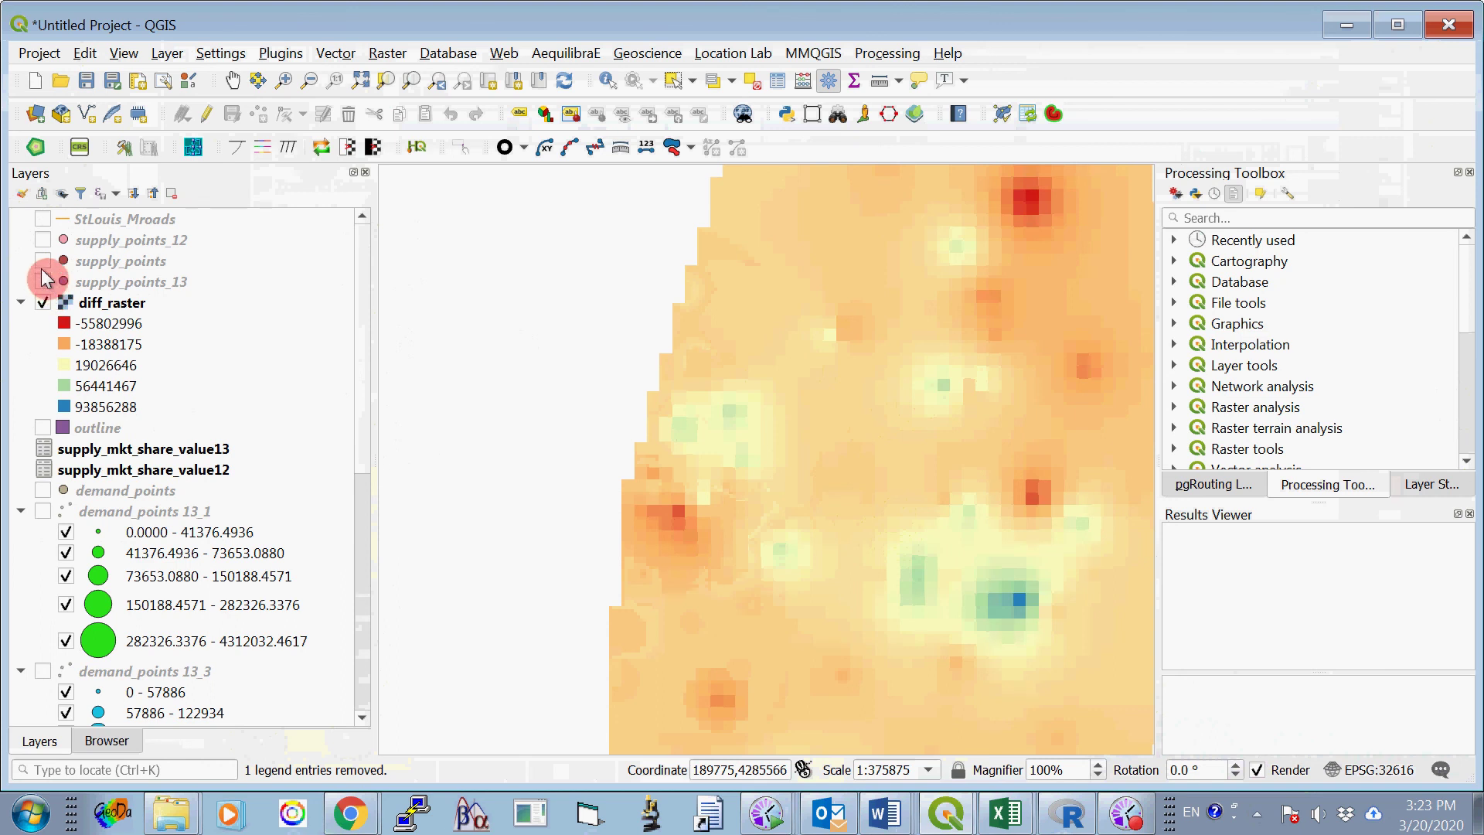
pyautogui.click(42, 241)
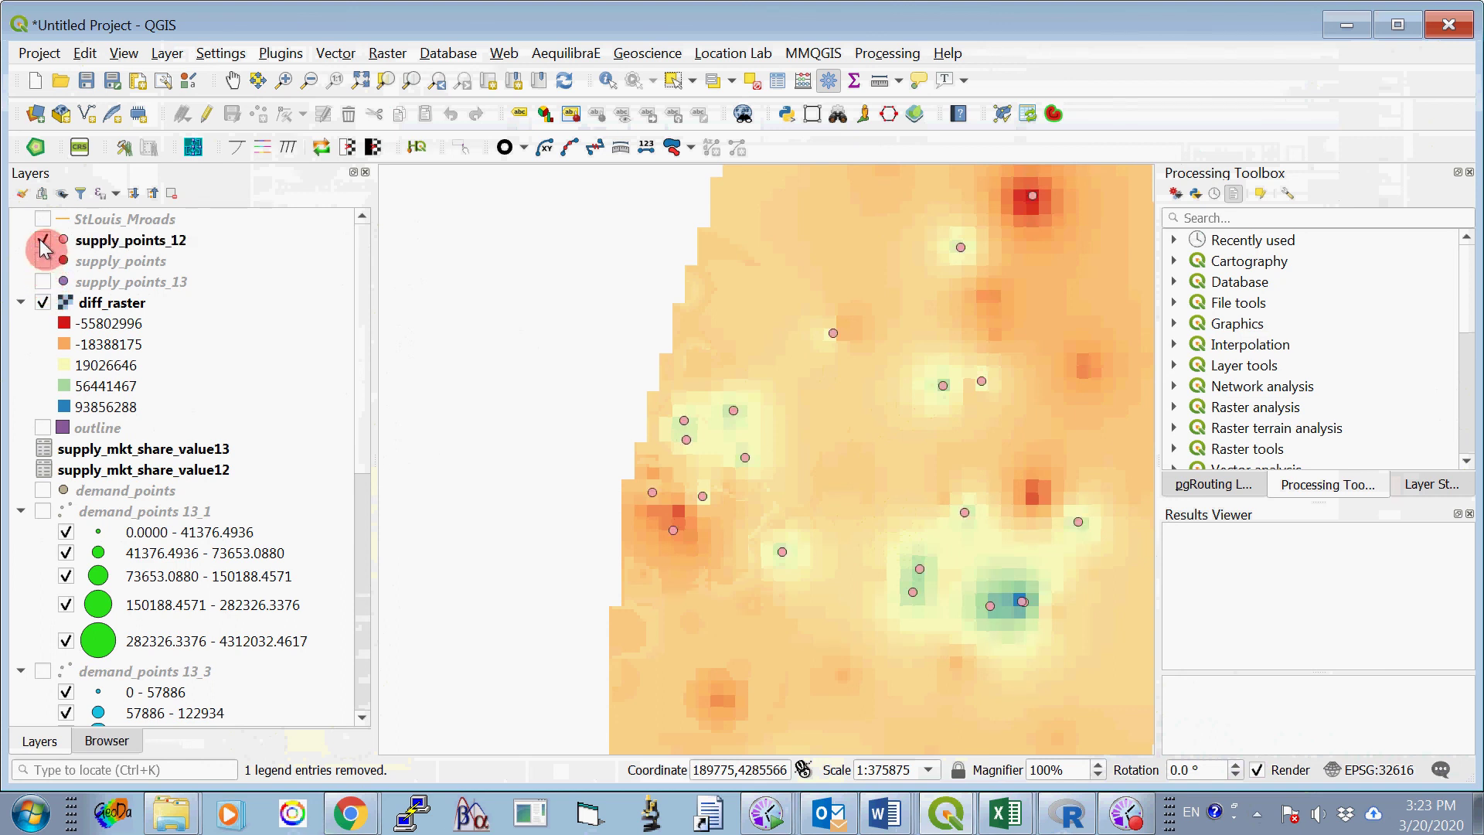
# Restore the full map extent and examine where the supply_points_12 points lie on the red and blue-green areas of diff_raster.
pyautogui.click(739, 456)
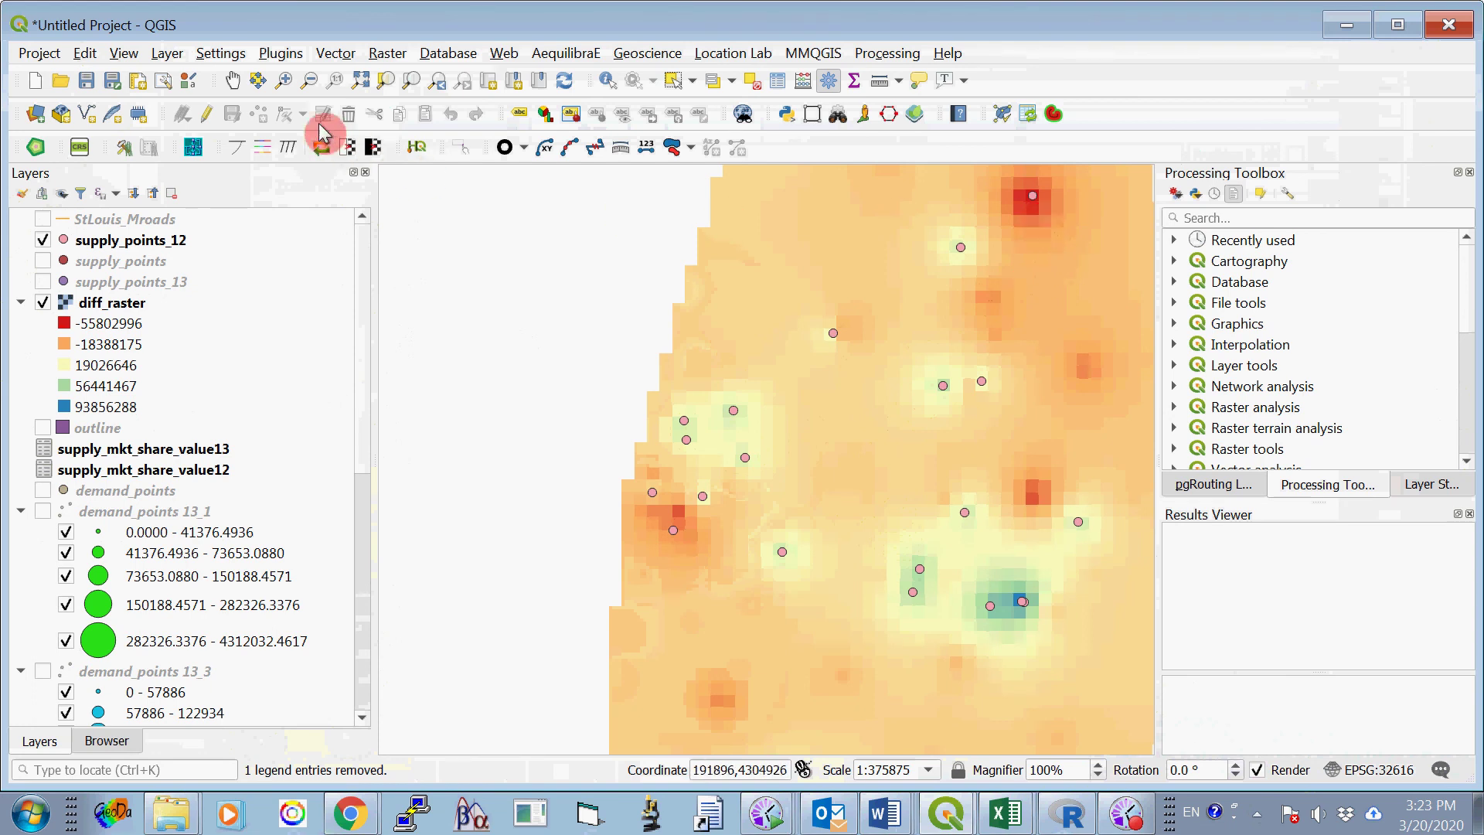
pyautogui.click(232, 80)
pyautogui.moveTo(929, 271); pyautogui.dragTo(804, 305)
pyautogui.click(360, 79)
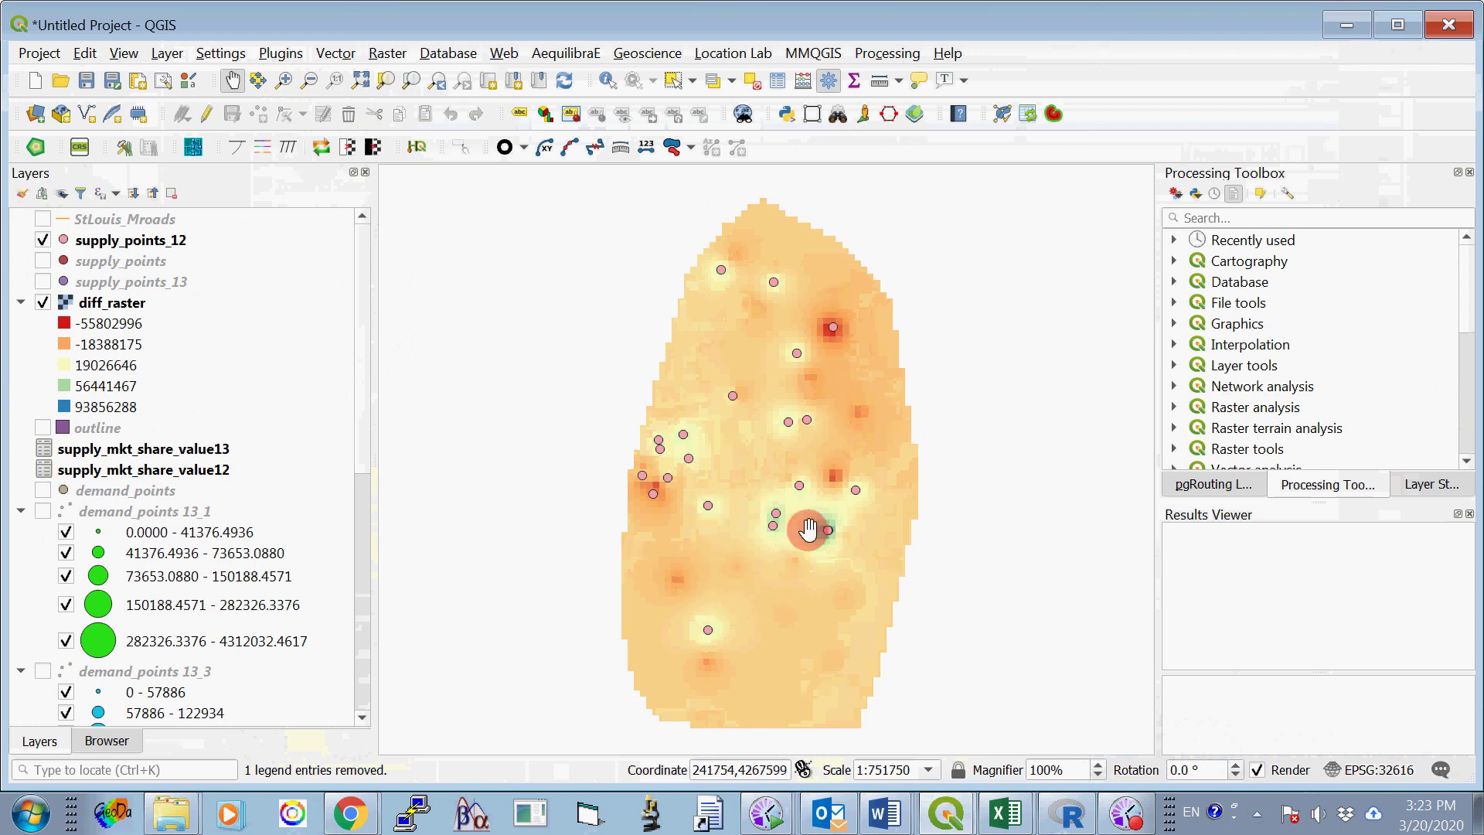
pyautogui.scroll(1, 807, 530)
pyautogui.scroll(-1, 807, 529)
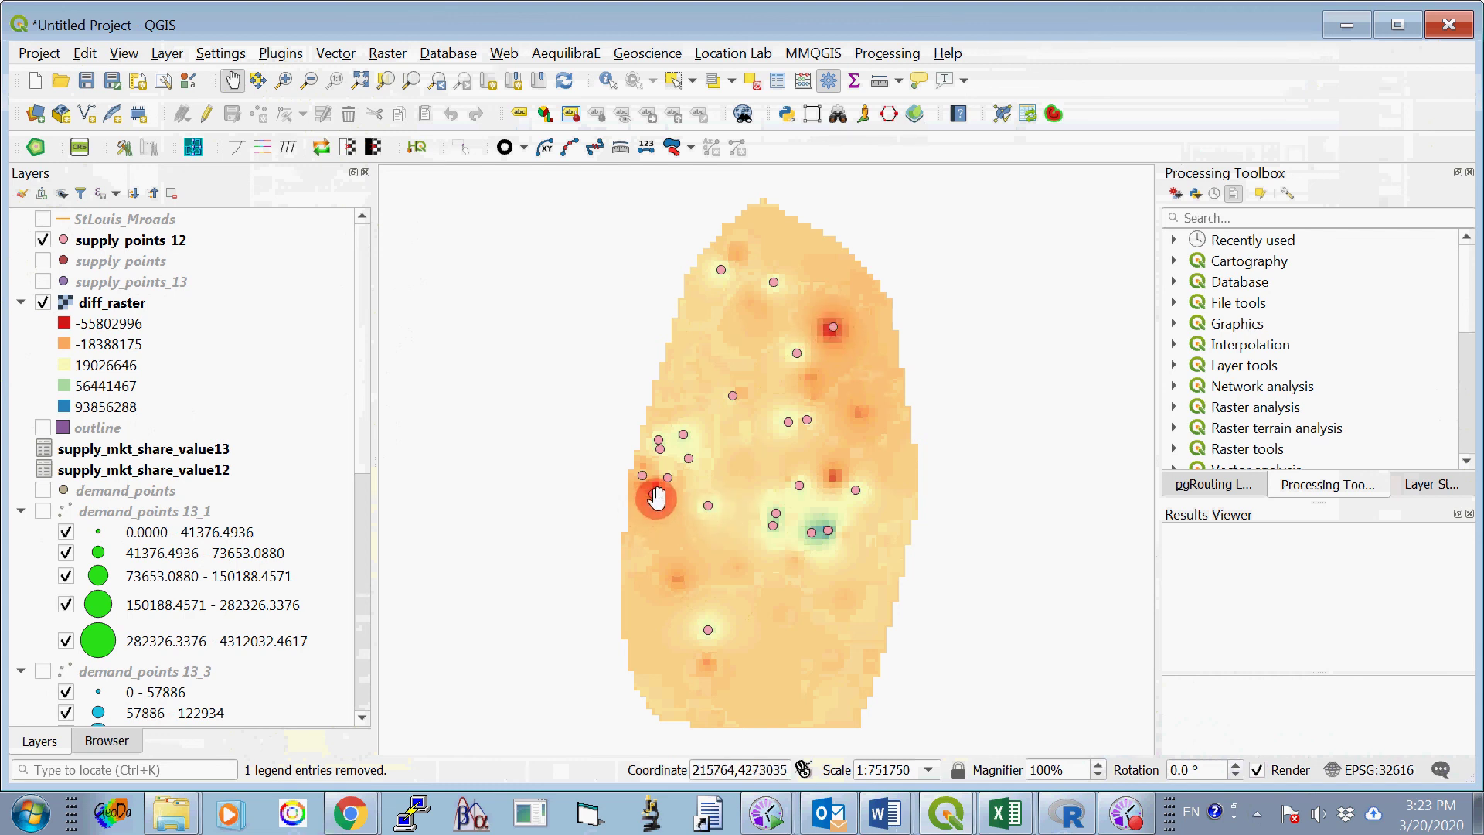
pyautogui.moveTo(851, 433); pyautogui.dragTo(785, 445)
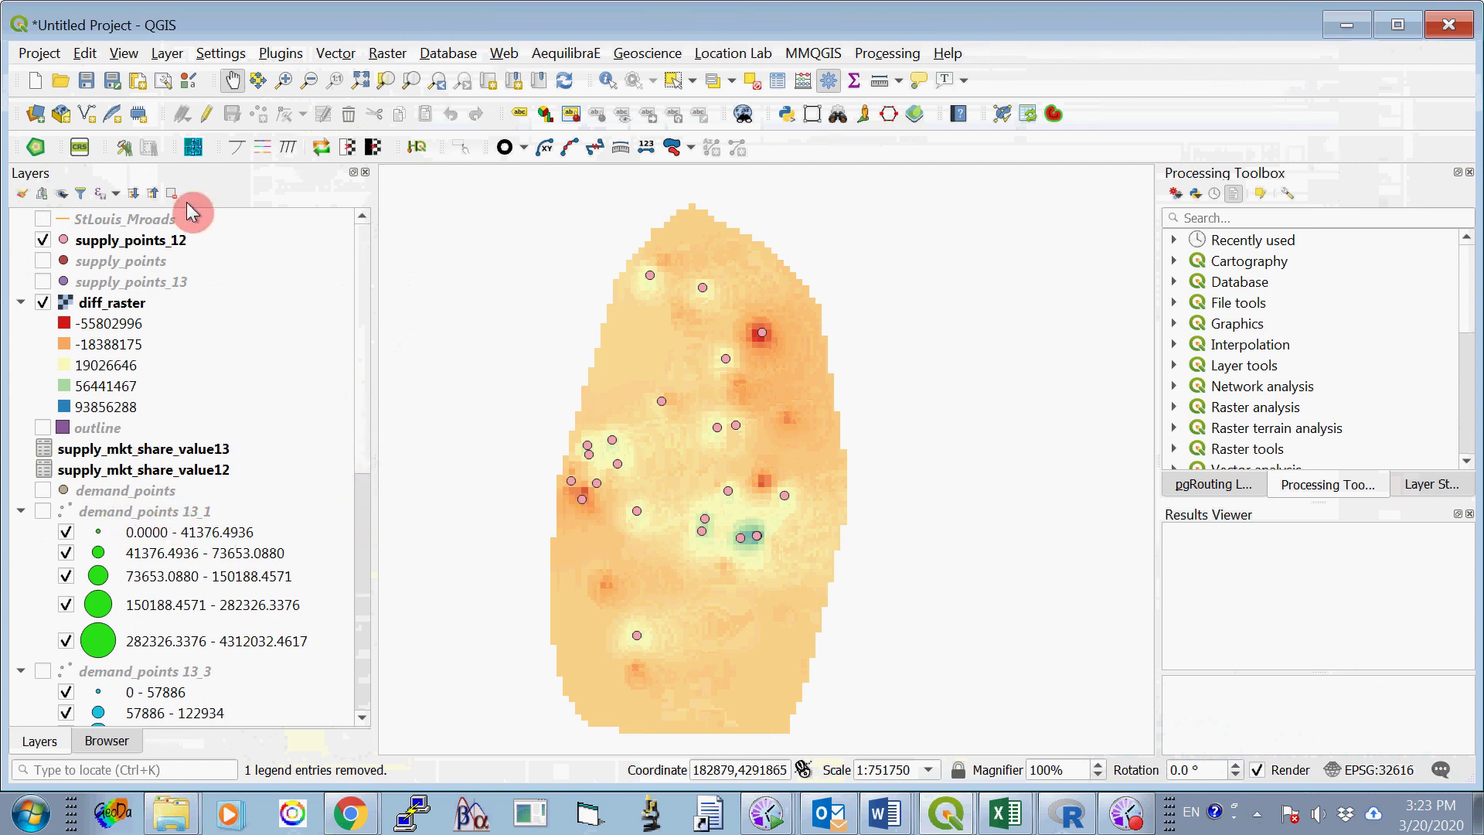
# Turn on editing for supply_points_12 and select its point on the dark red spot in the northeast of diff_raster.
pyautogui.click(167, 246)
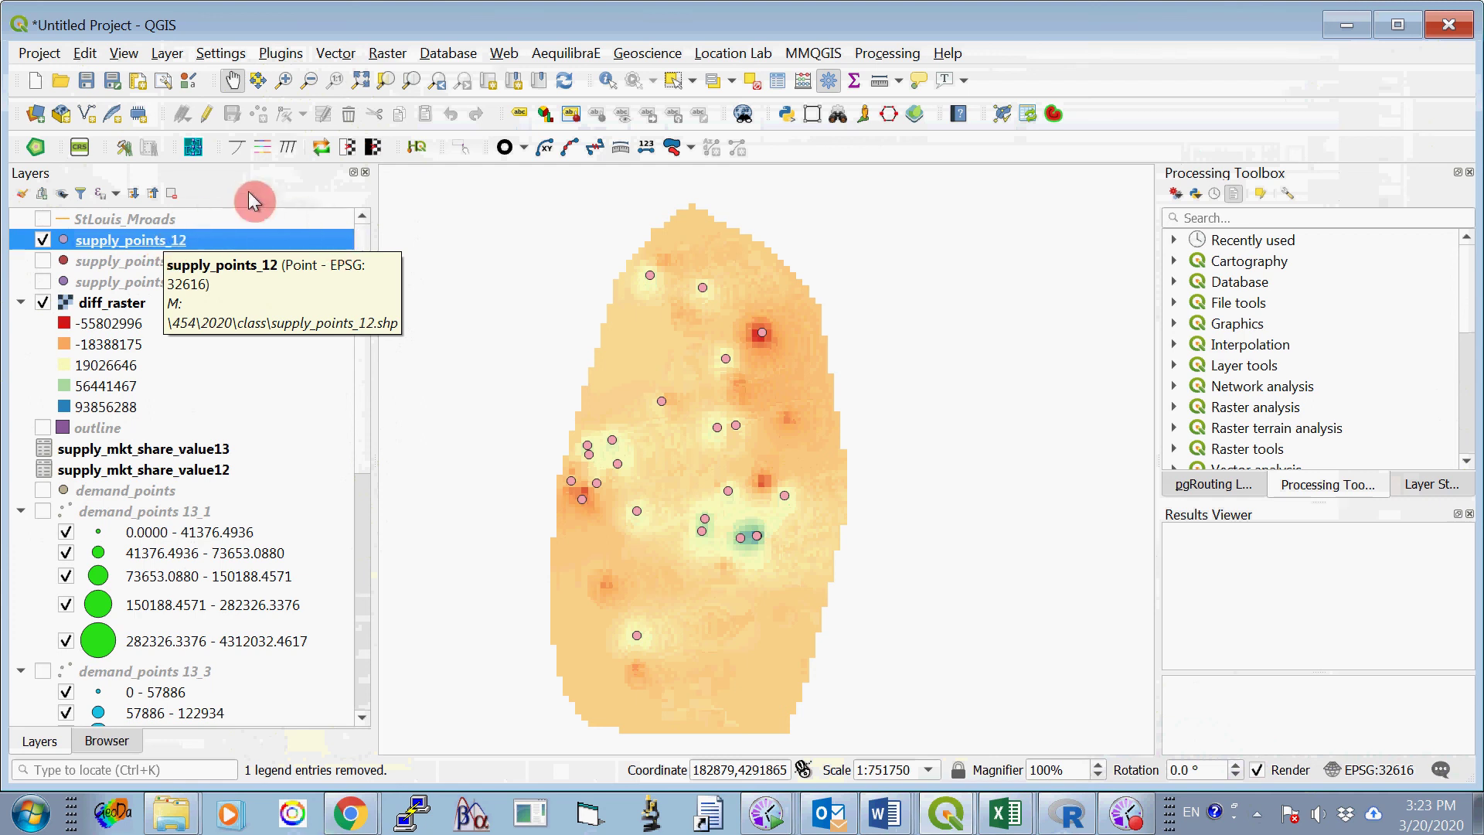
pyautogui.click(207, 118)
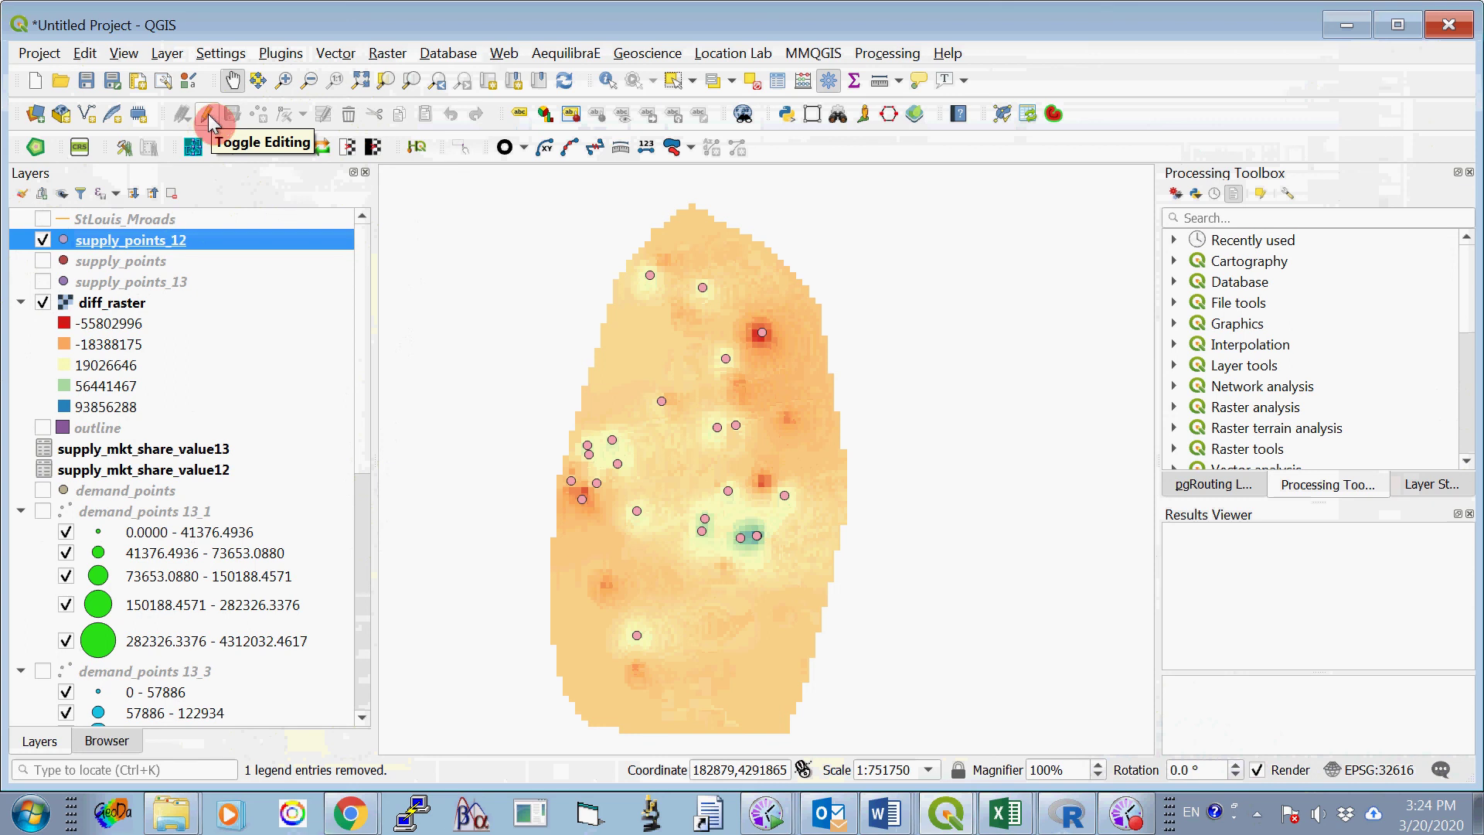
pyautogui.click(209, 121)
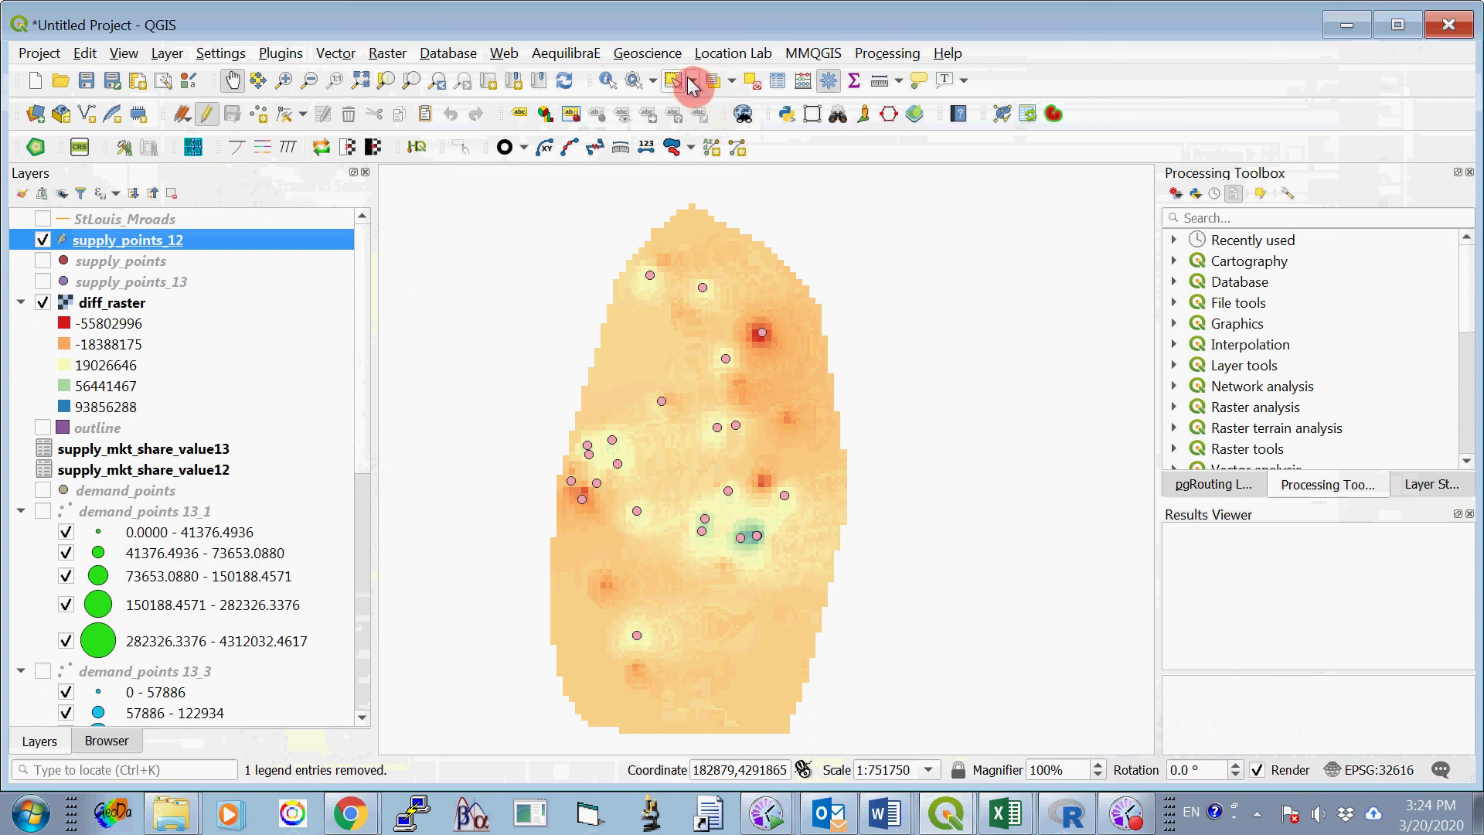
pyautogui.click(692, 81)
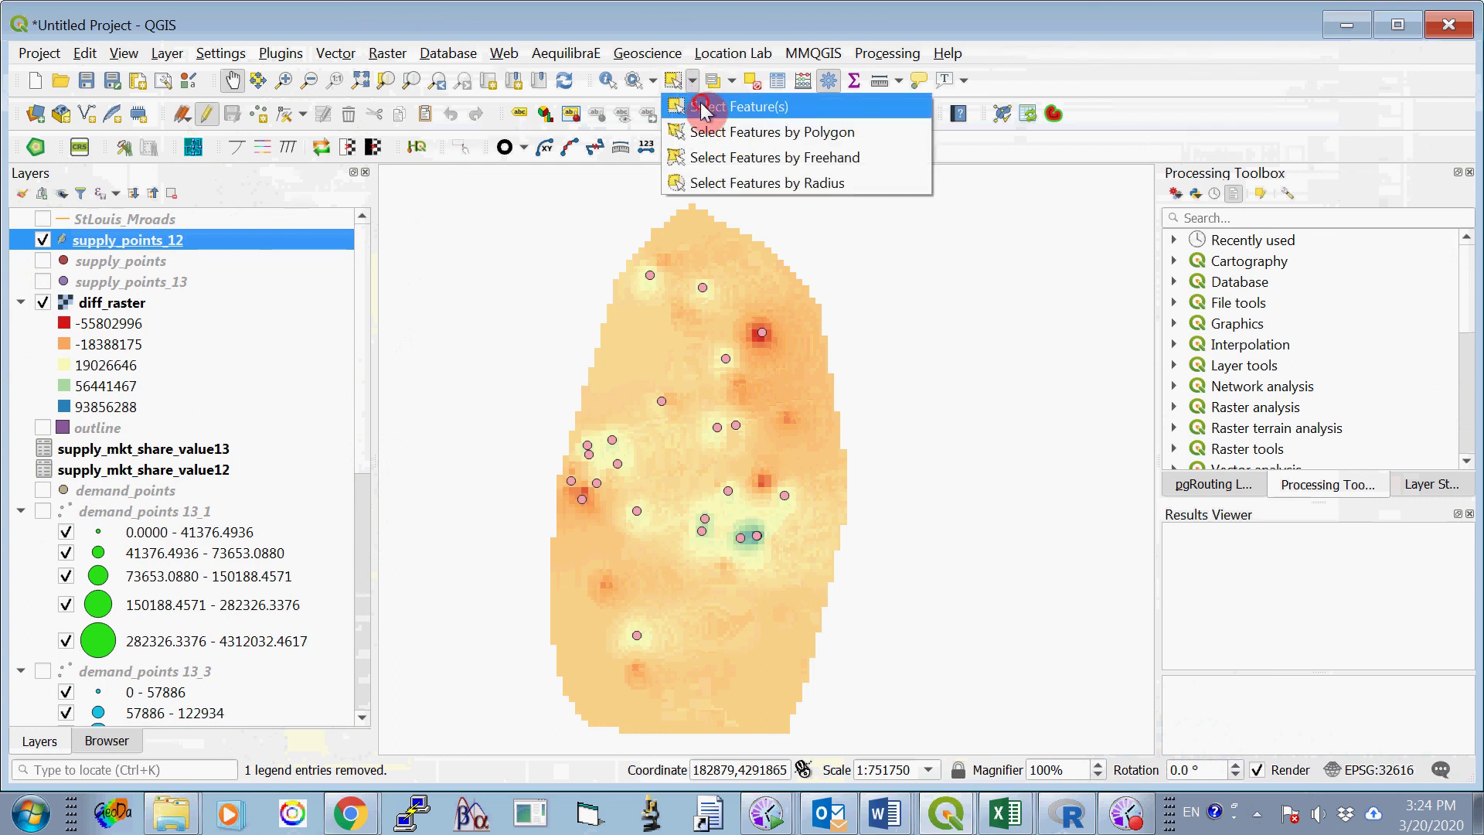
pyautogui.click(700, 106)
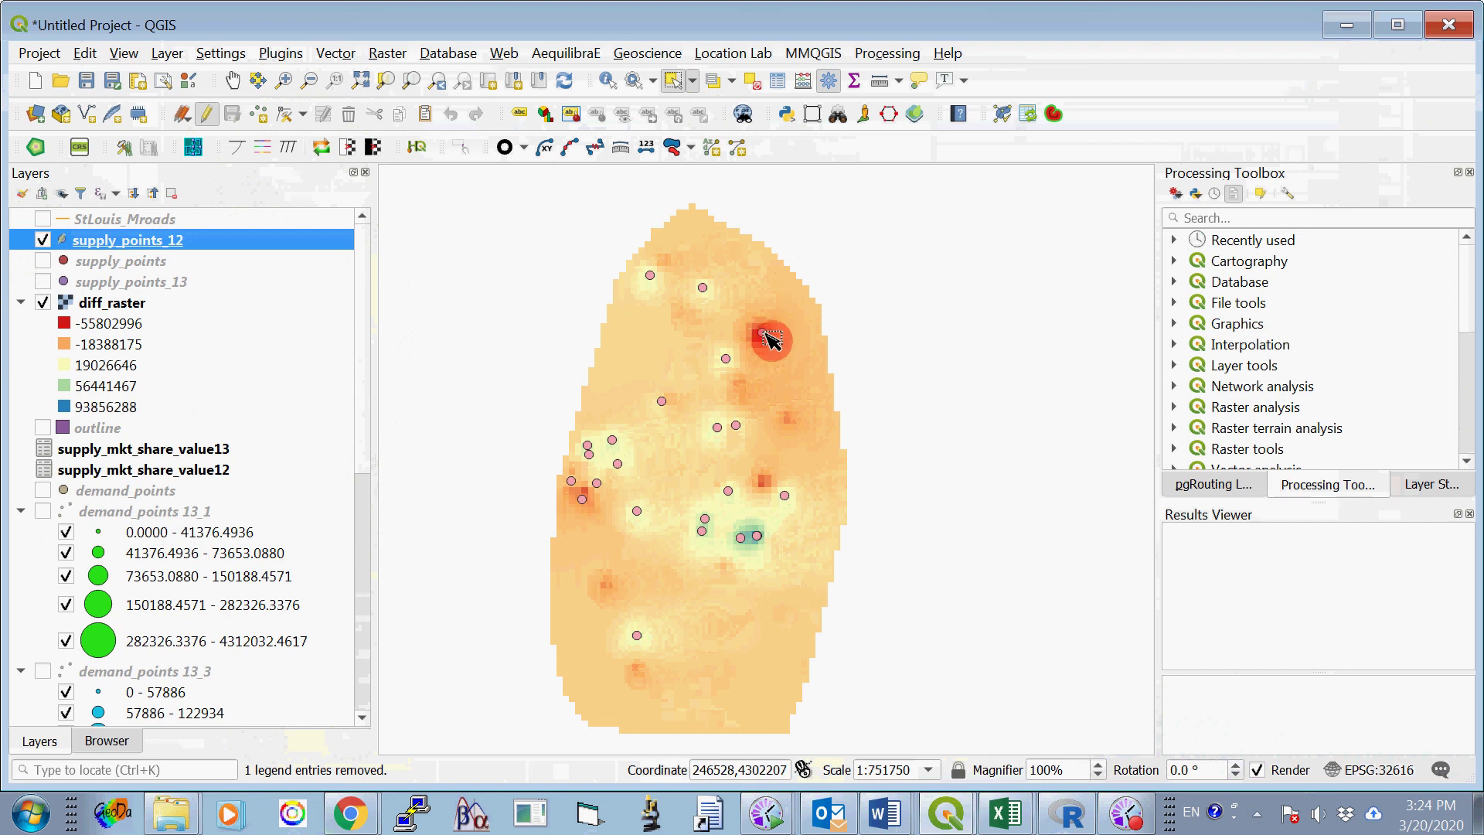
pyautogui.click(765, 334)
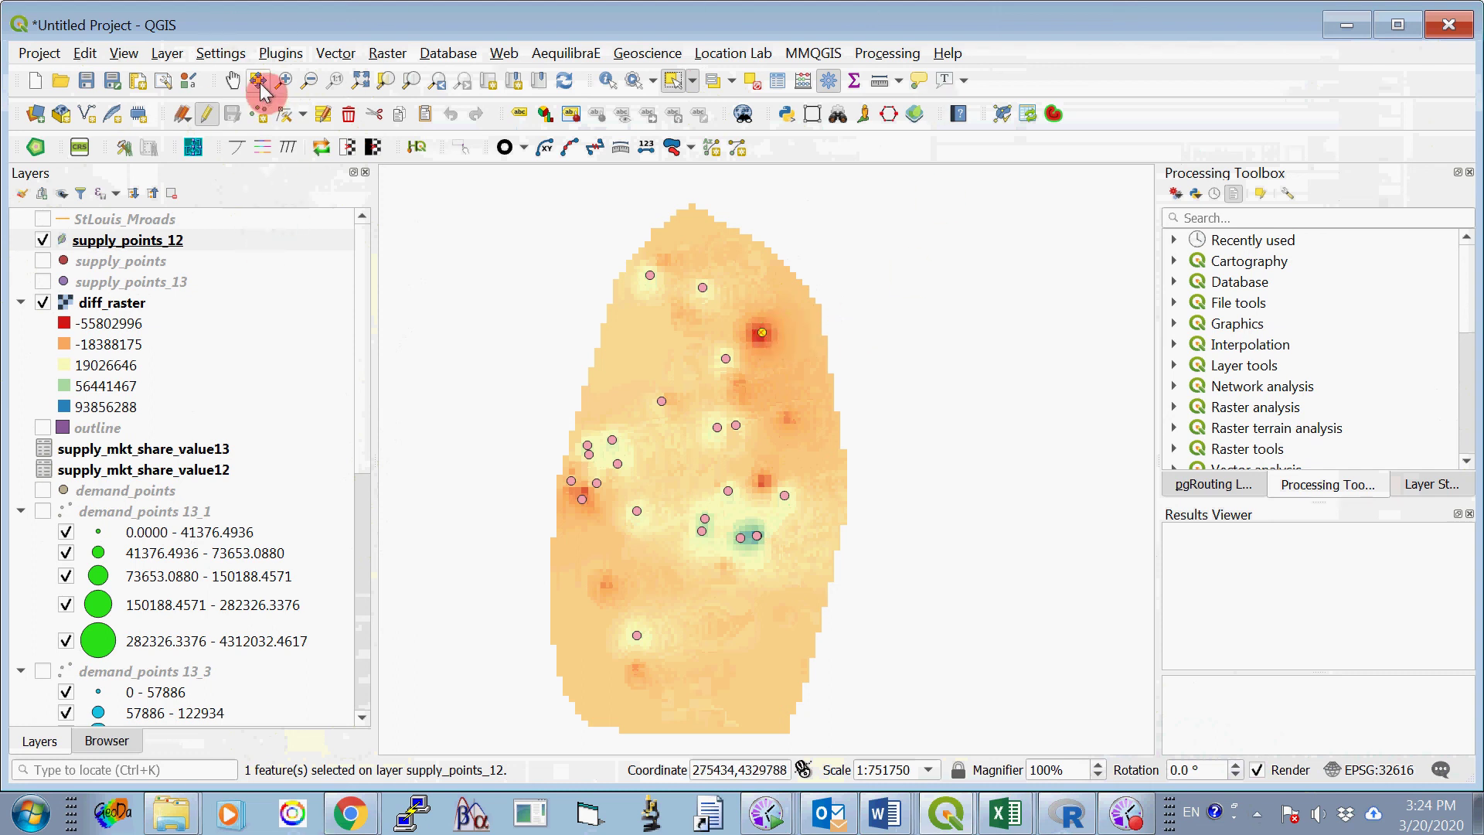
# Export only the selected supply_points_12 feature to the class folder as an ESRI Shapefile named site_1, adding it to the map.
pyautogui.click(168, 53)
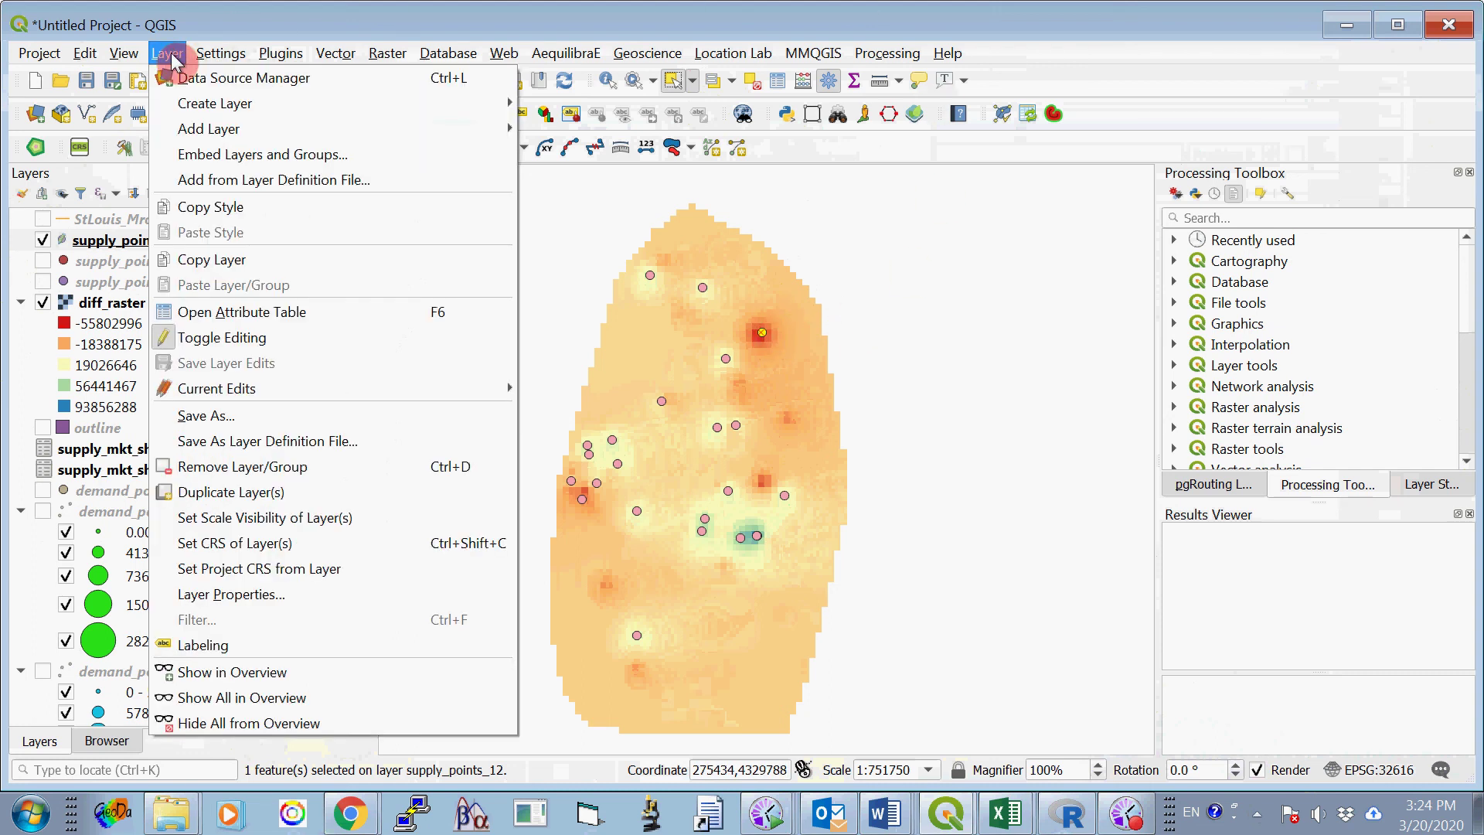
pyautogui.click(217, 422)
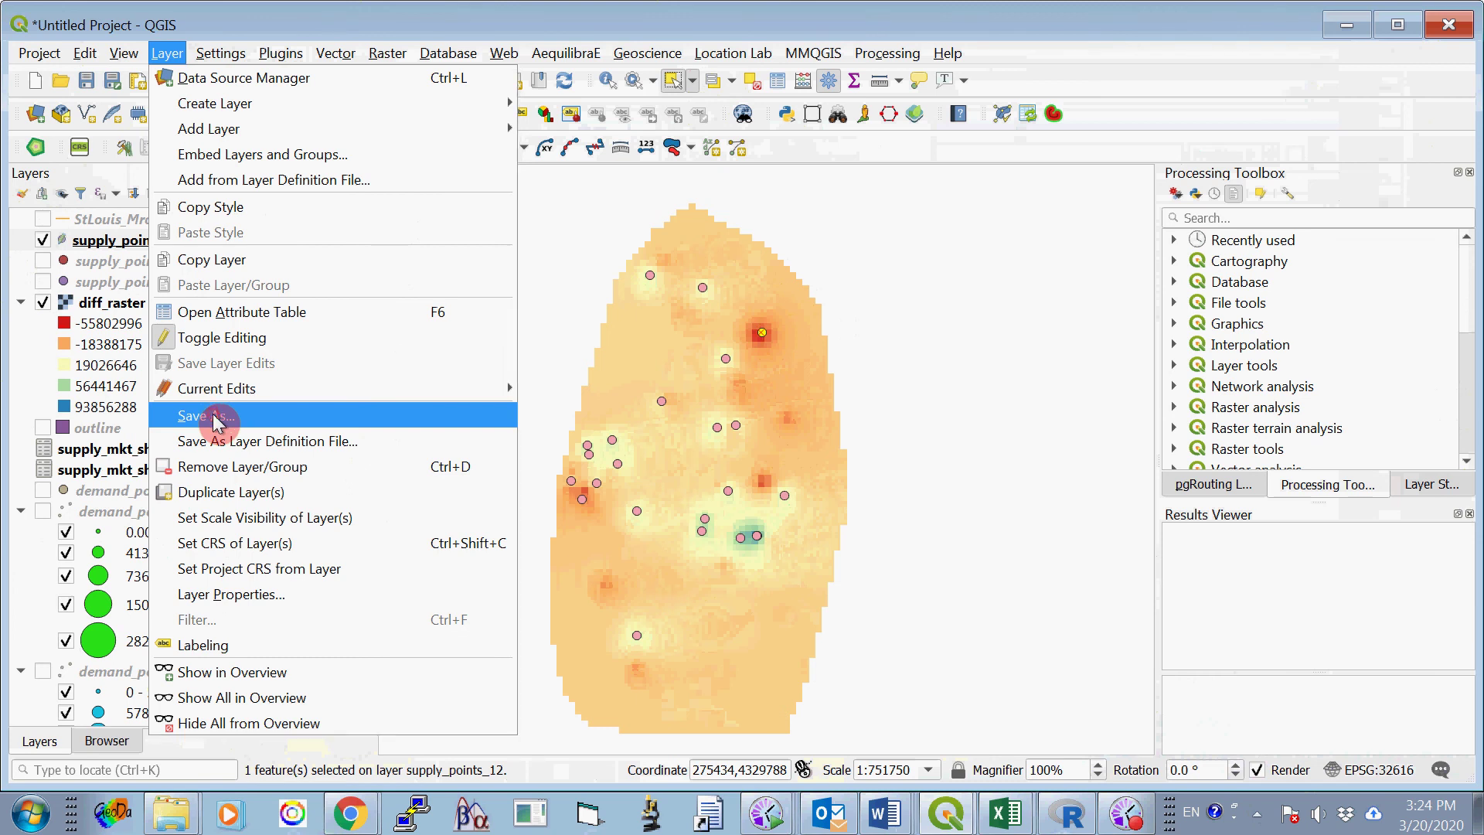
pyautogui.click(216, 418)
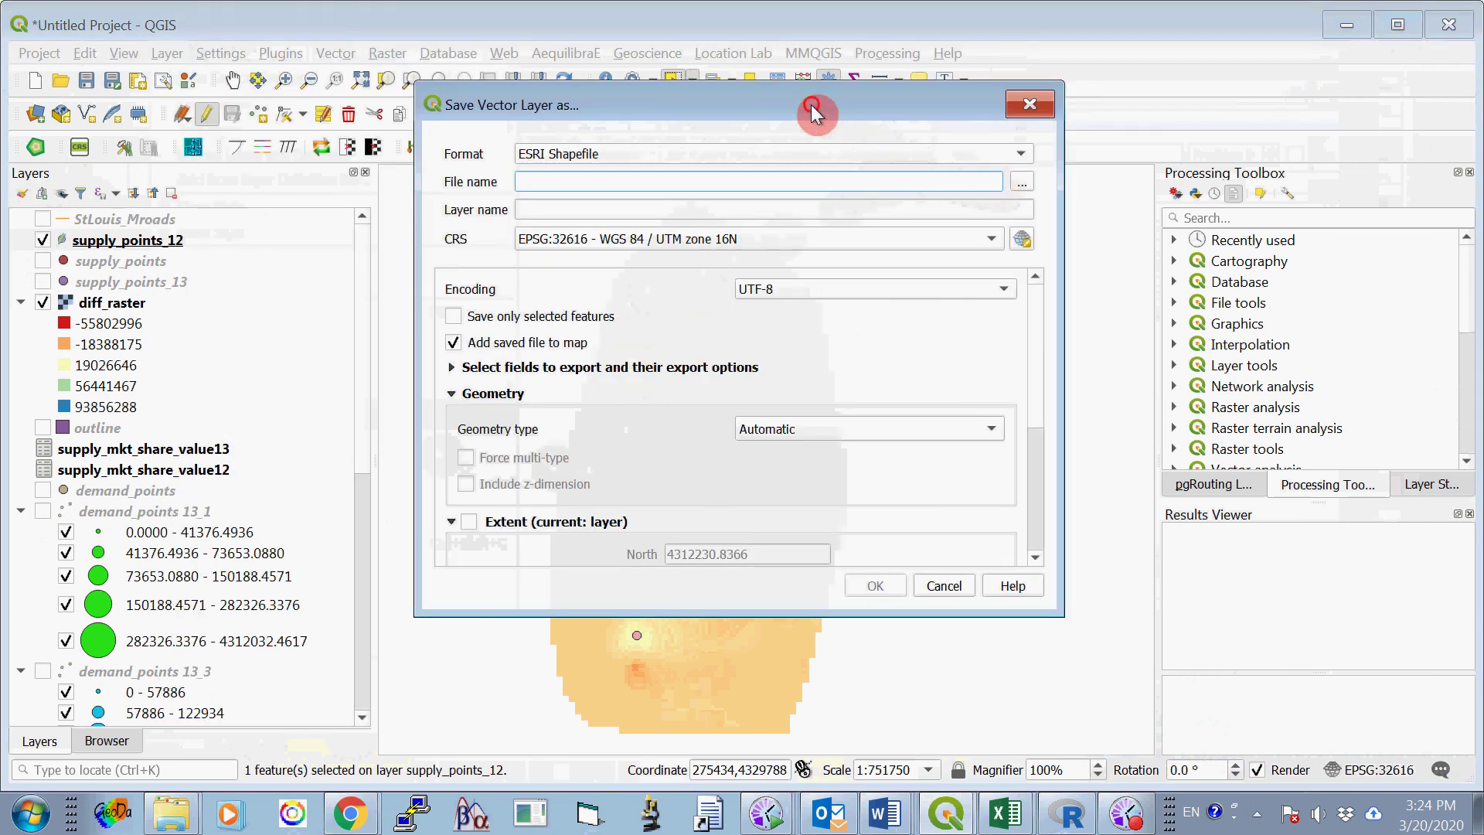
pyautogui.click(1021, 182)
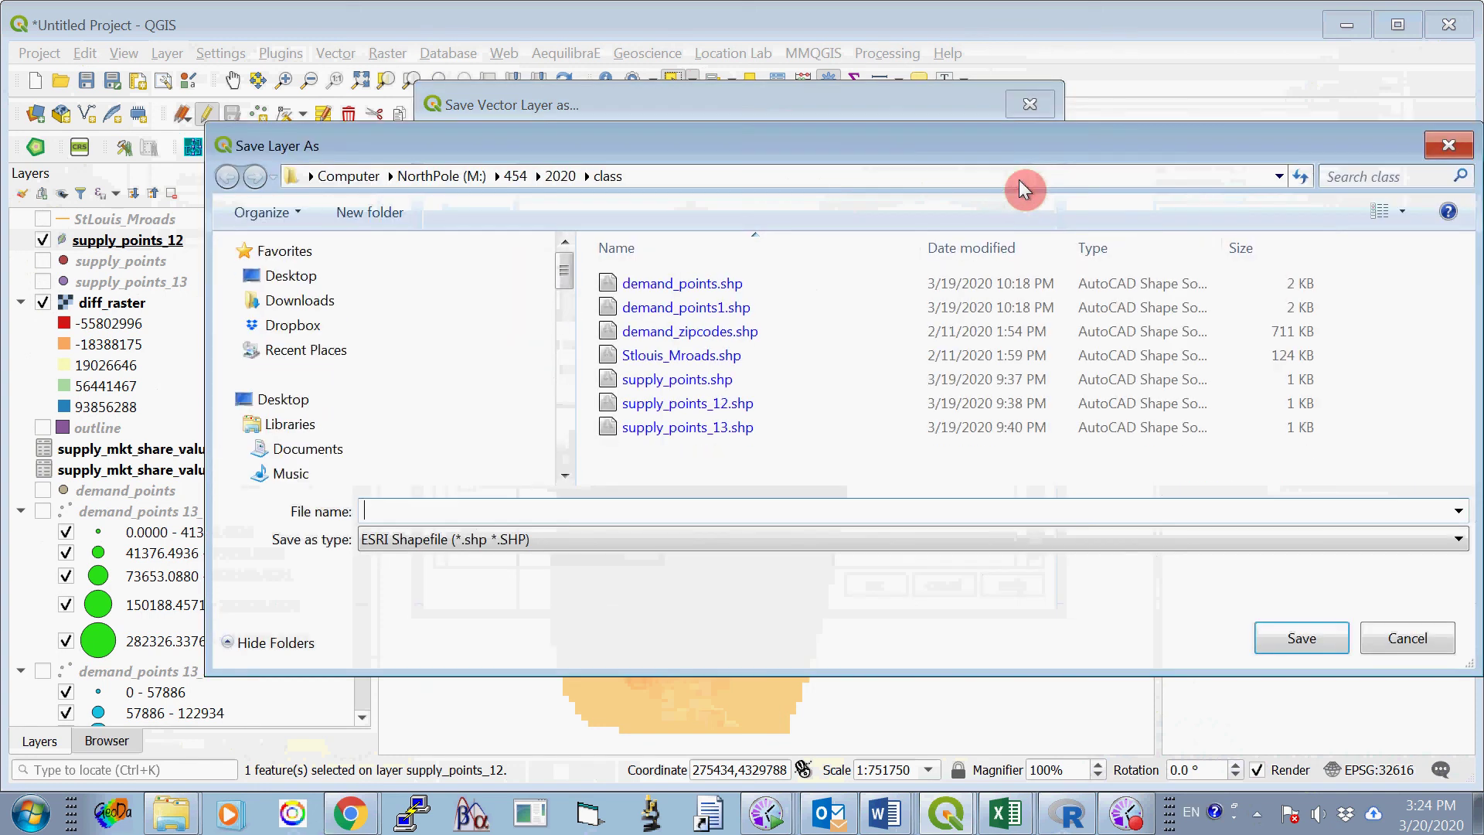
pyautogui.click(452, 512)
pyautogui.write('site_1')
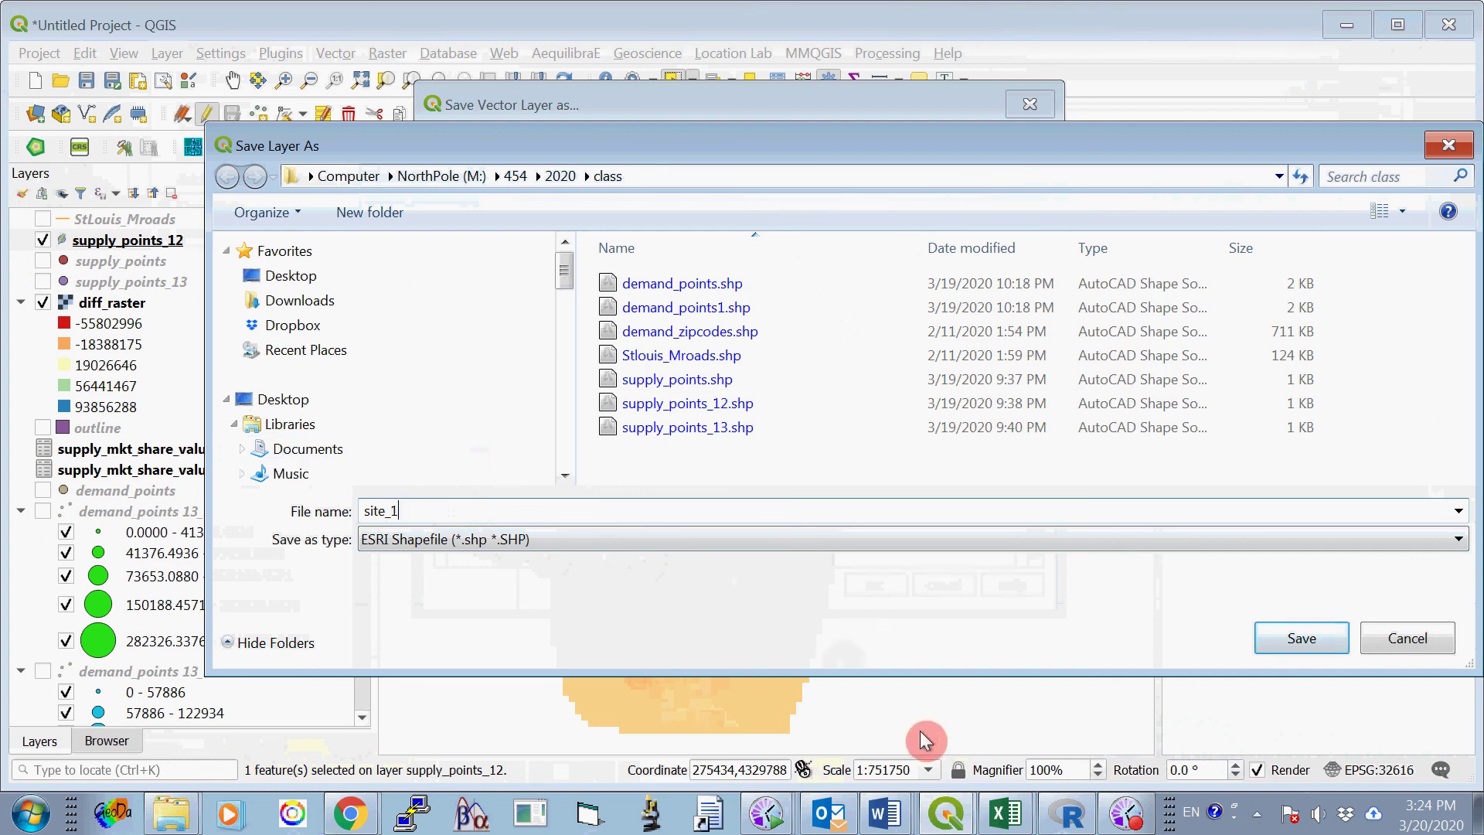
pyautogui.click(1303, 641)
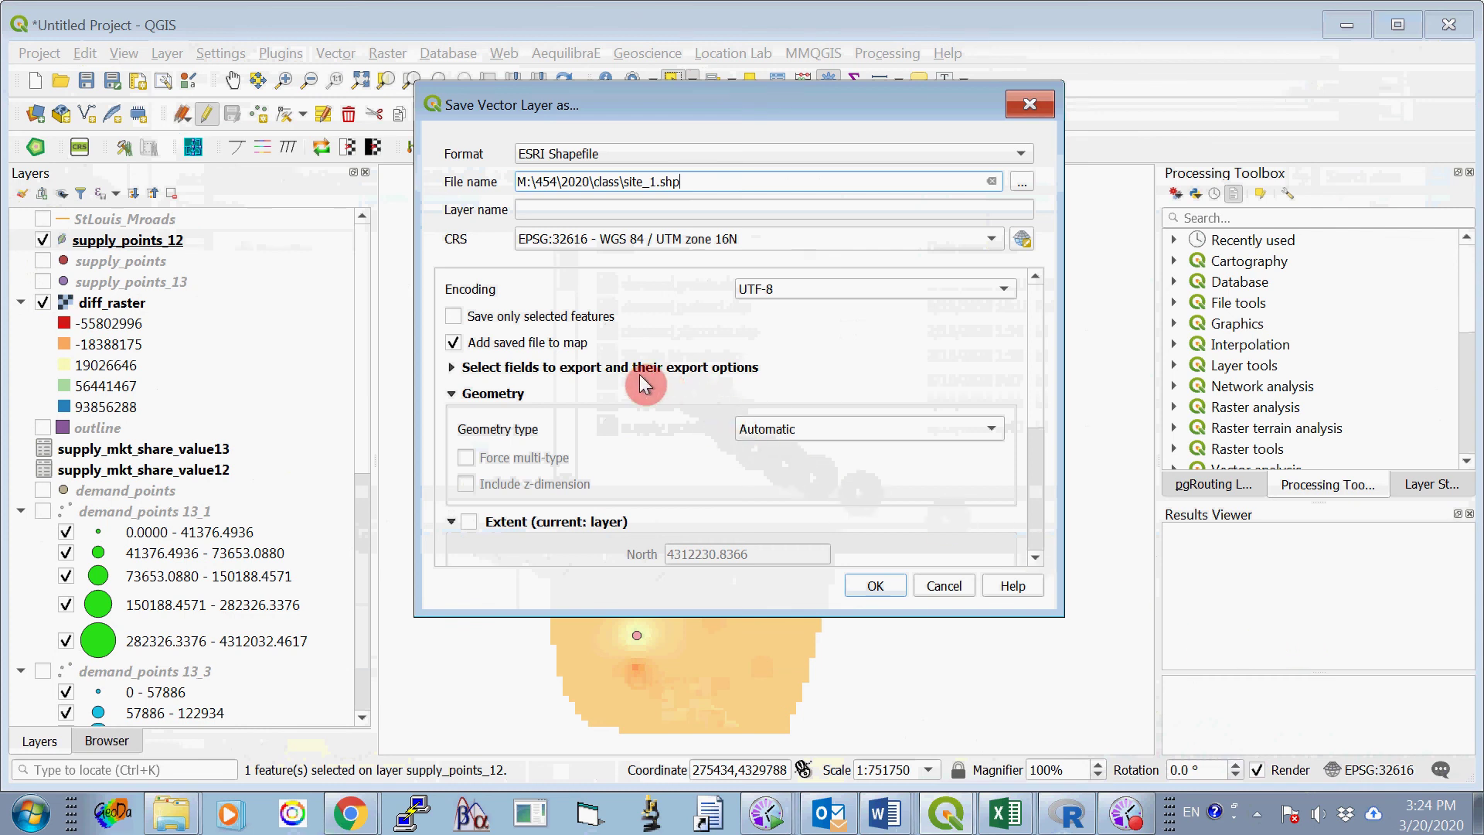
pyautogui.click(455, 313)
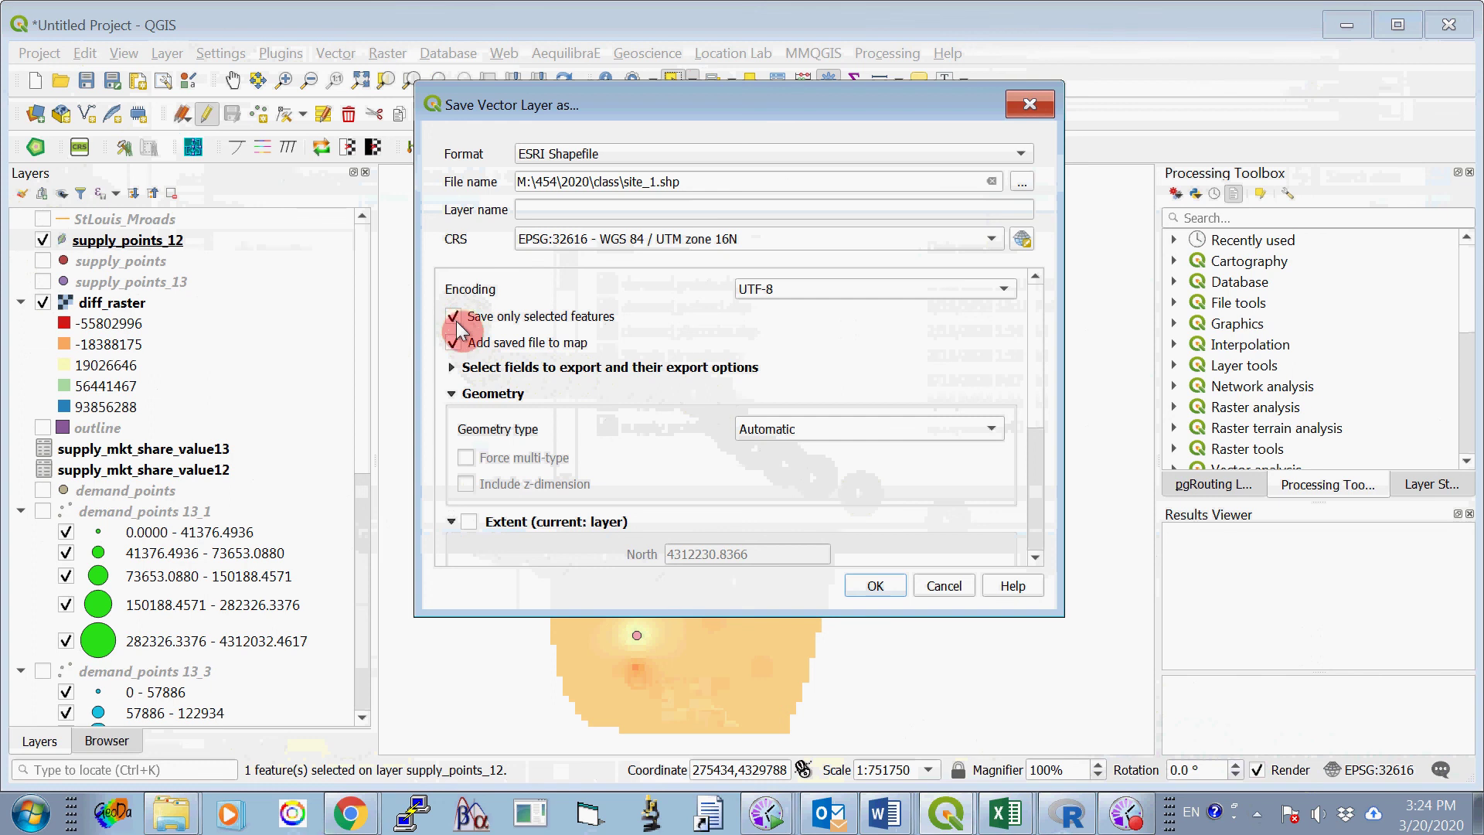
pyautogui.click(875, 587)
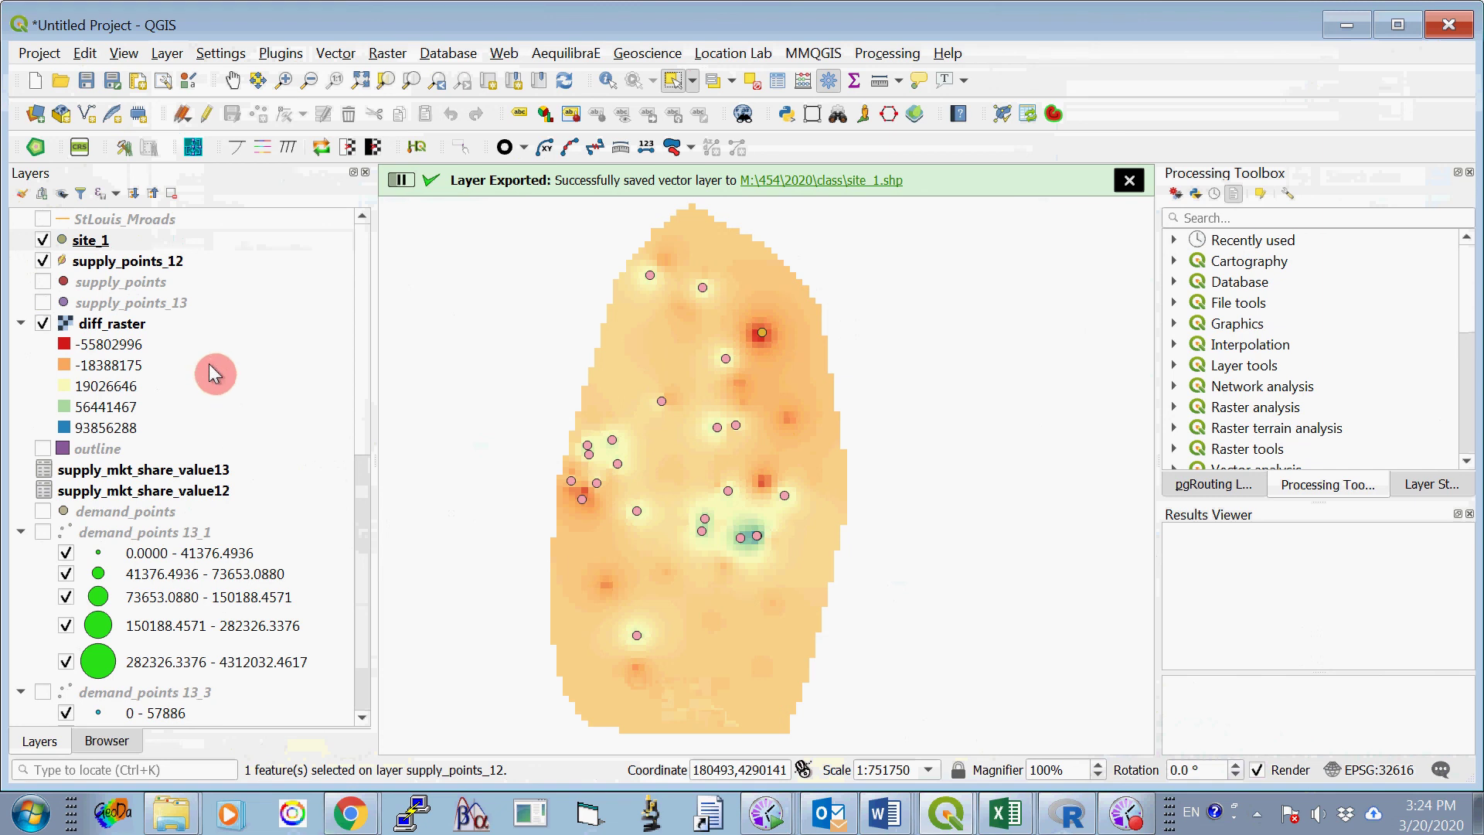
# Inspect the site_1 point alone, show supply_points_12 and diff_raster again, and make supply_points_12 the active layer.
pyautogui.click(43, 261)
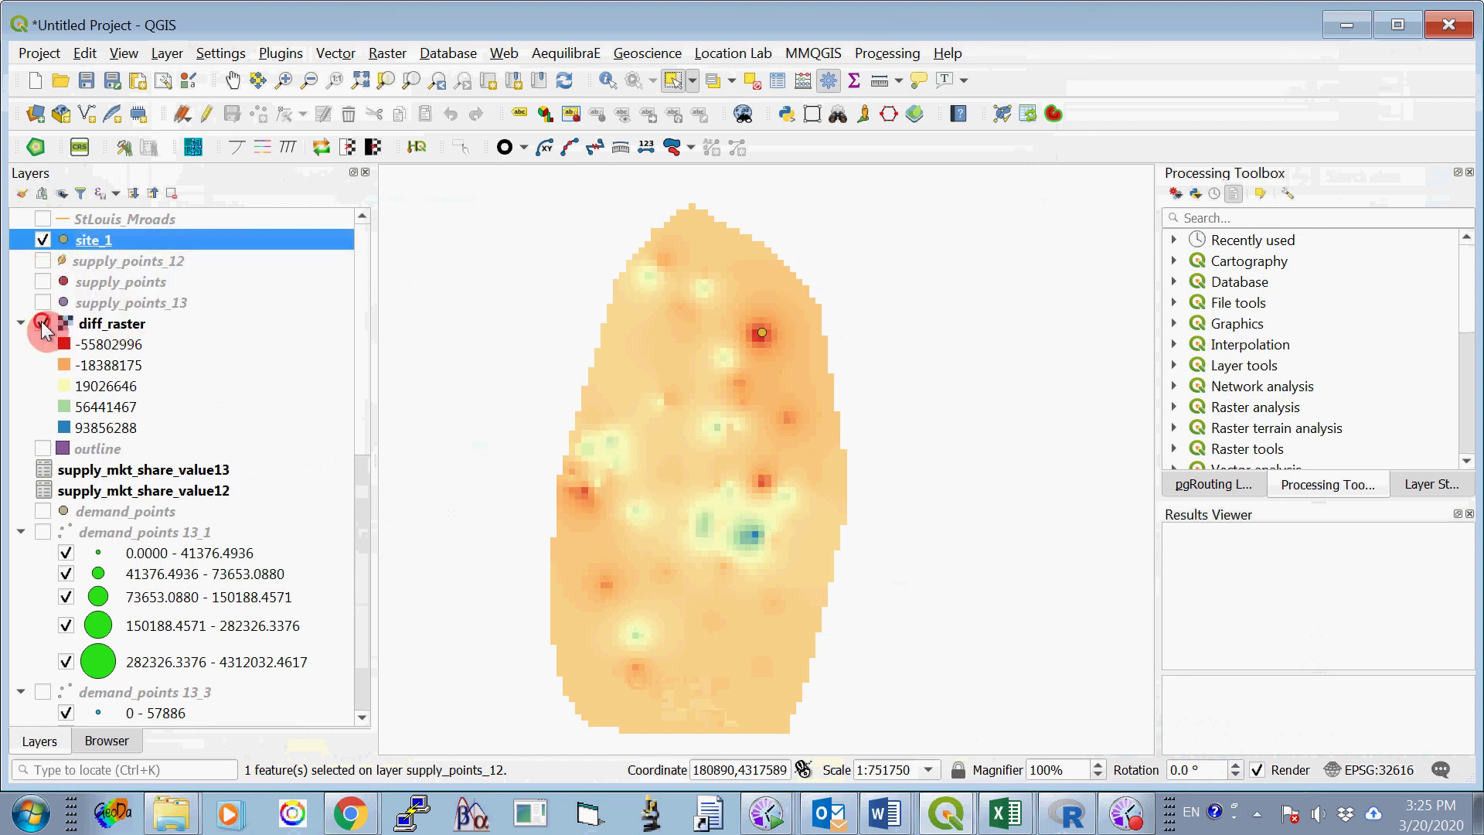
pyautogui.click(42, 325)
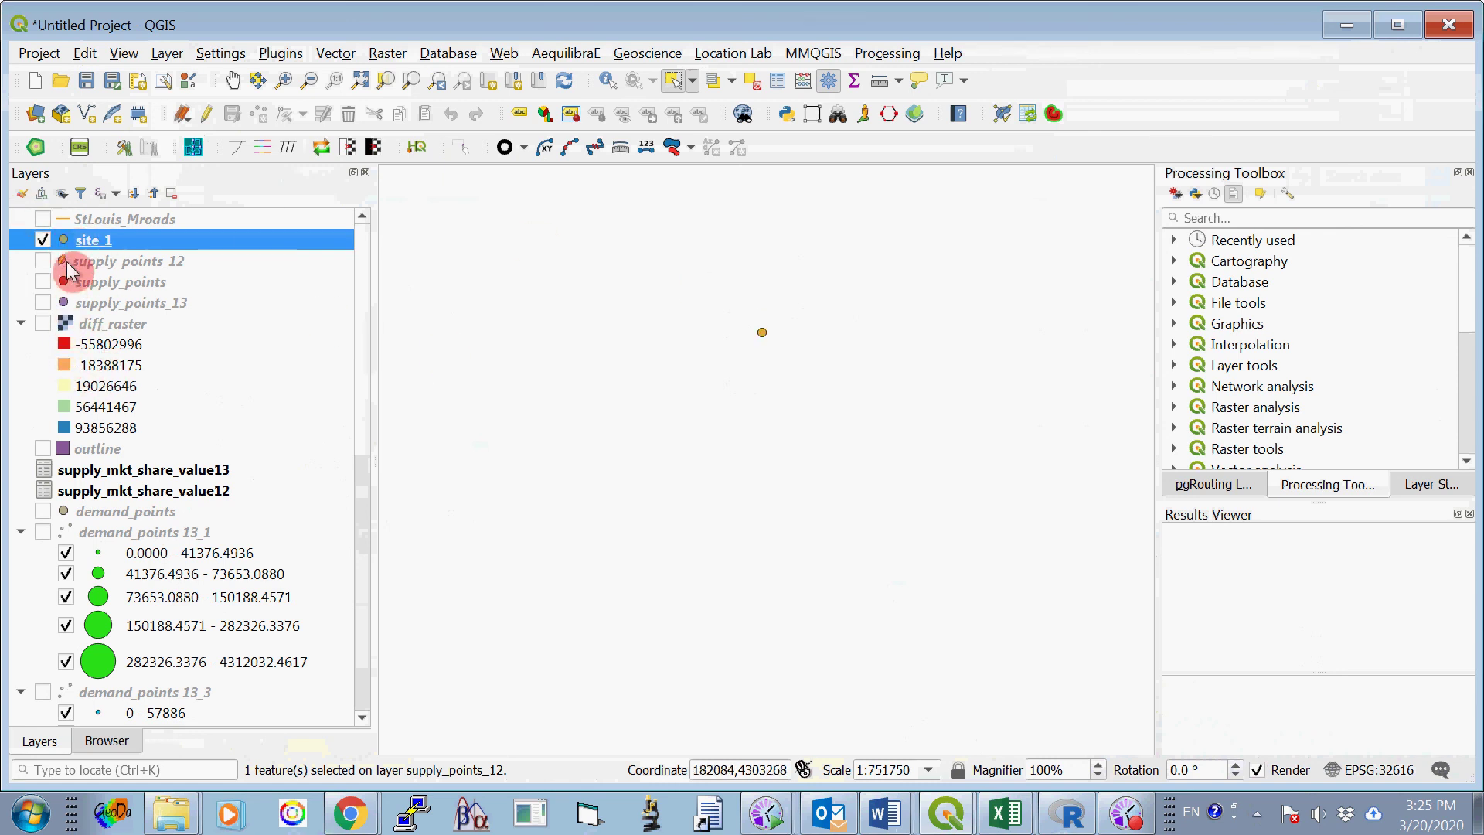
pyautogui.click(44, 262)
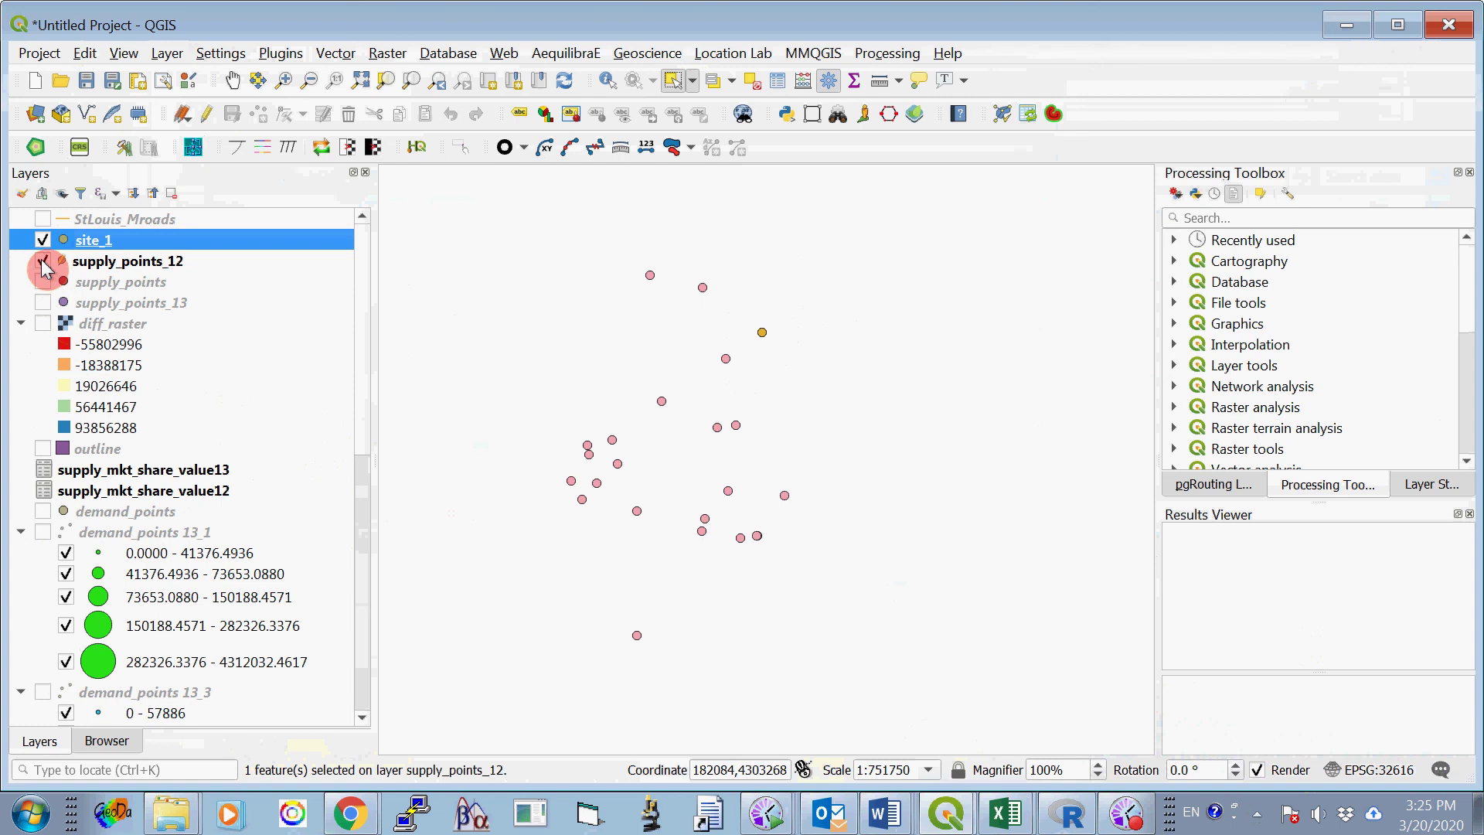
pyautogui.click(43, 324)
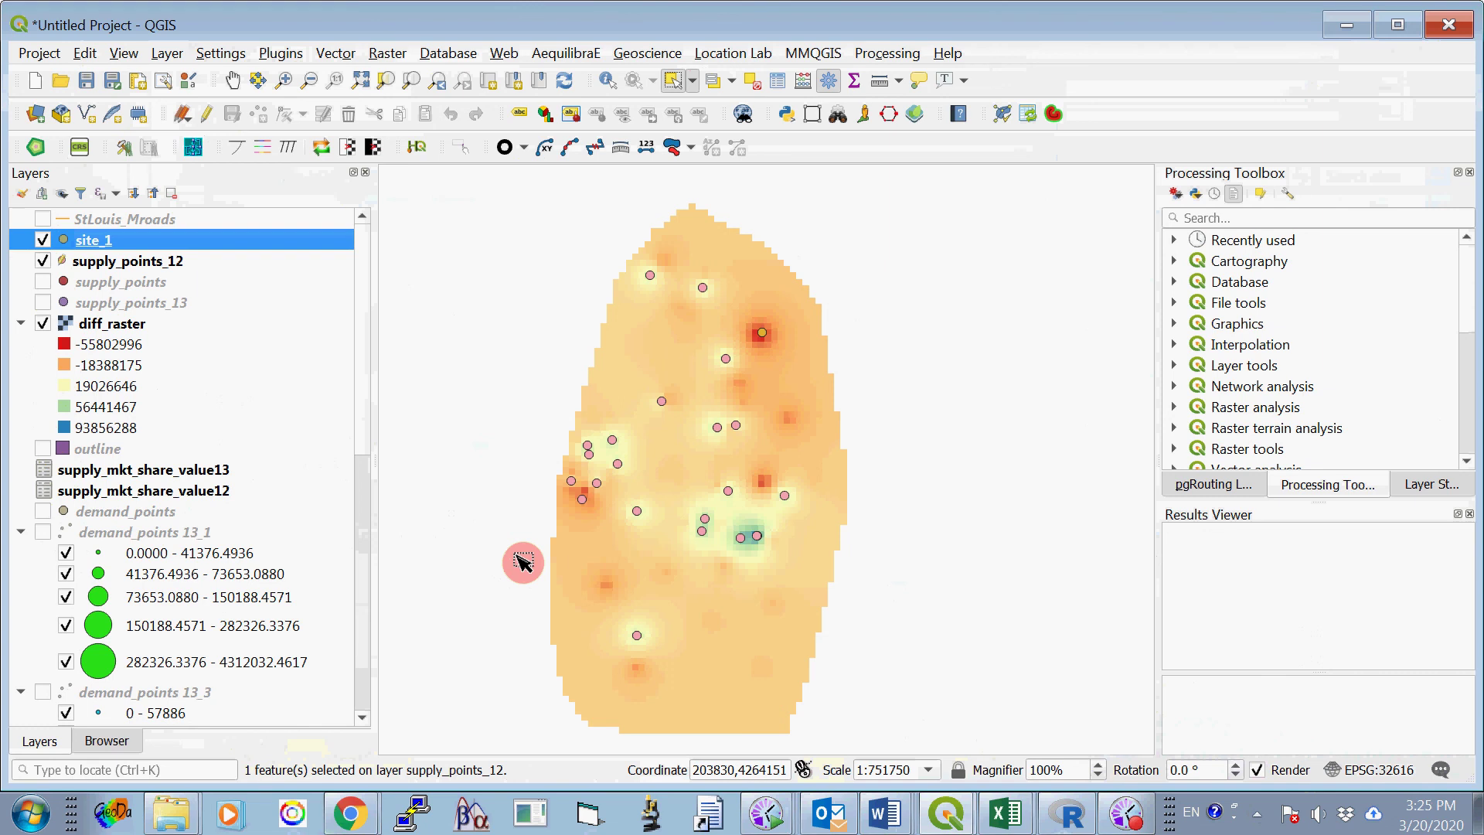
pyautogui.click(171, 262)
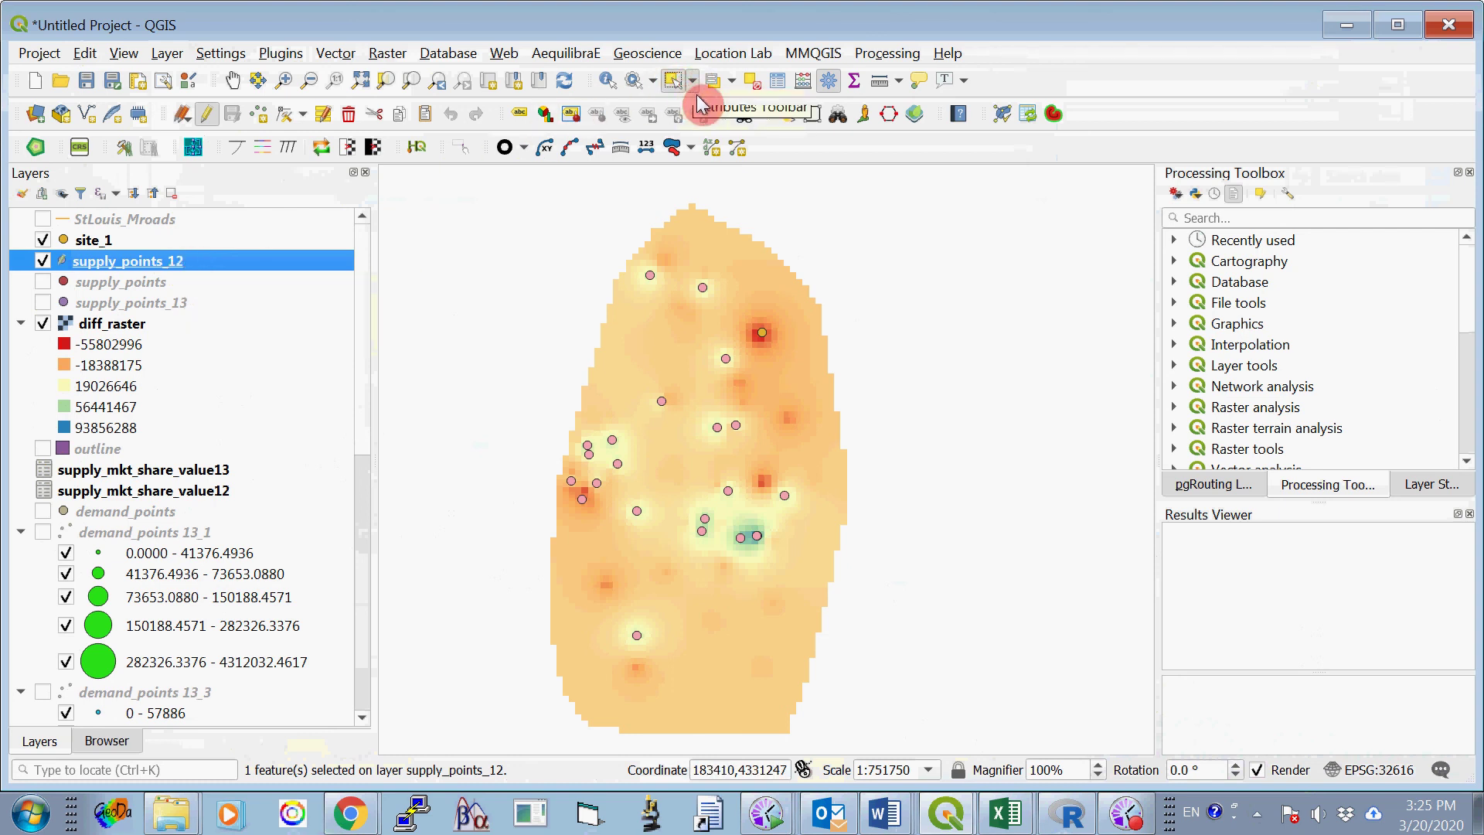
# Select the supply_points_12 point on the red spot near the raster's western edge and set its export file to site_2.shp in the class folder.
pyautogui.click(588, 503)
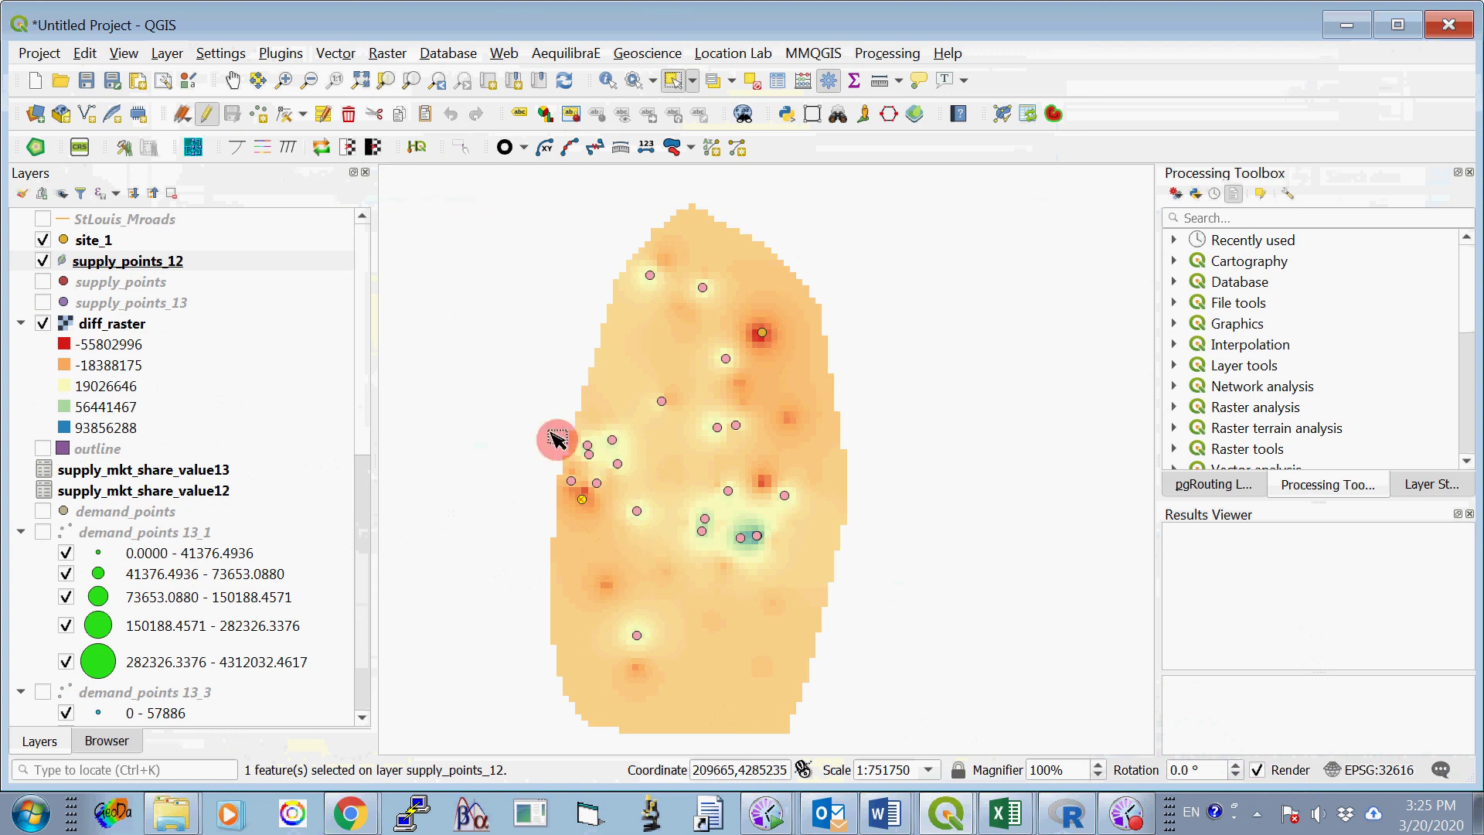
pyautogui.click(166, 53)
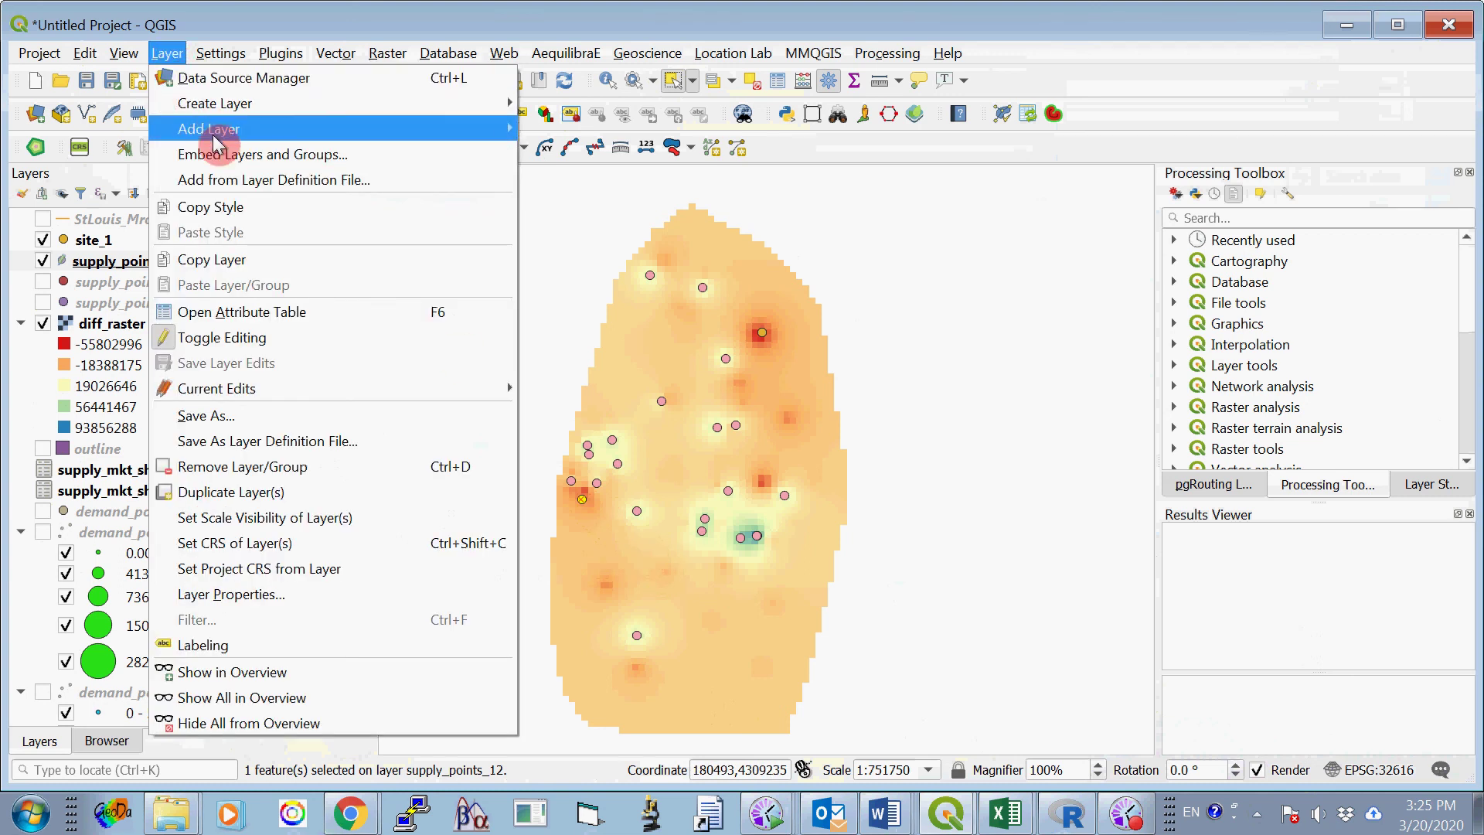
pyautogui.click(280, 415)
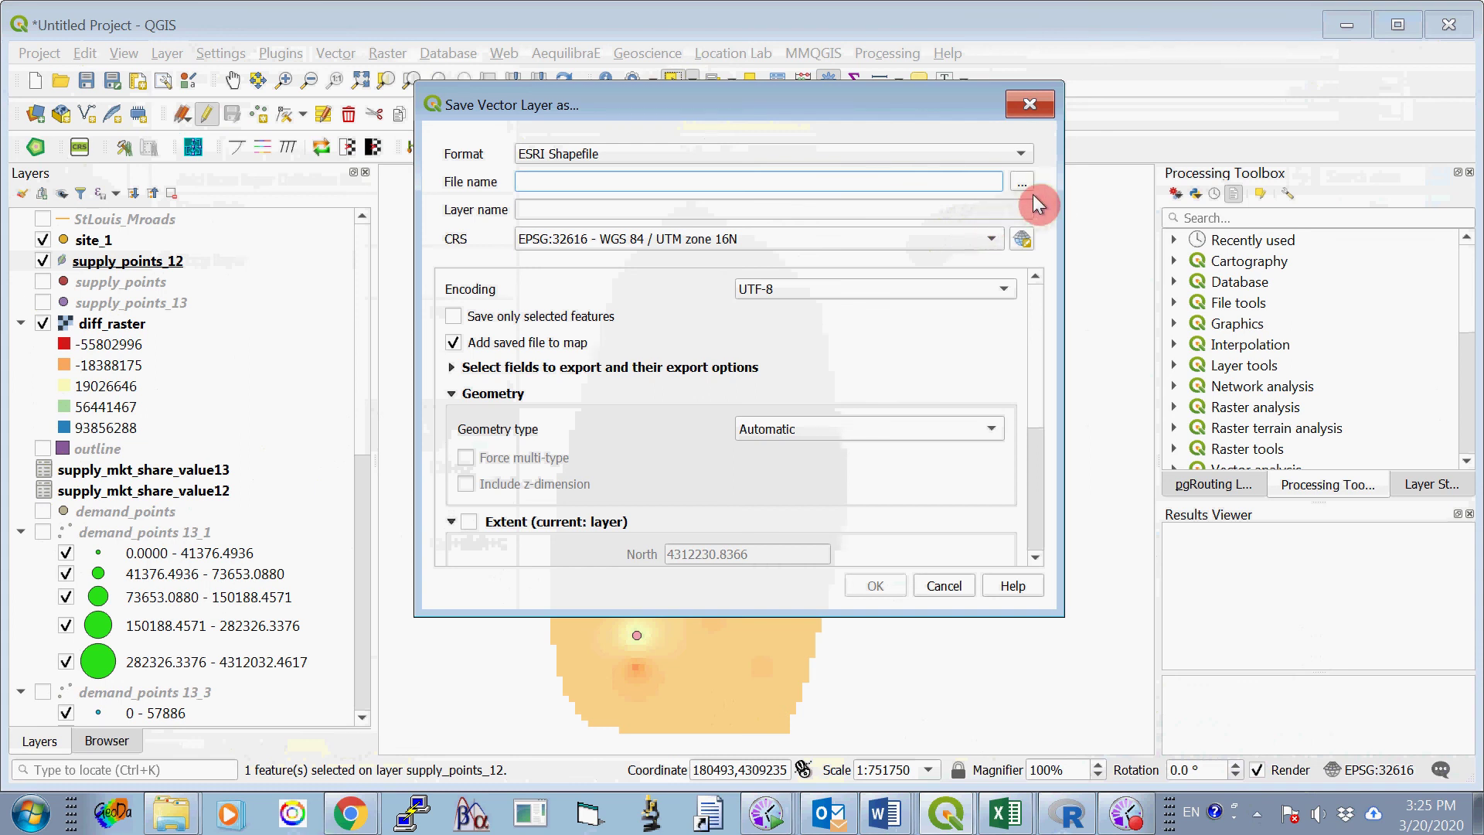
pyautogui.click(1023, 184)
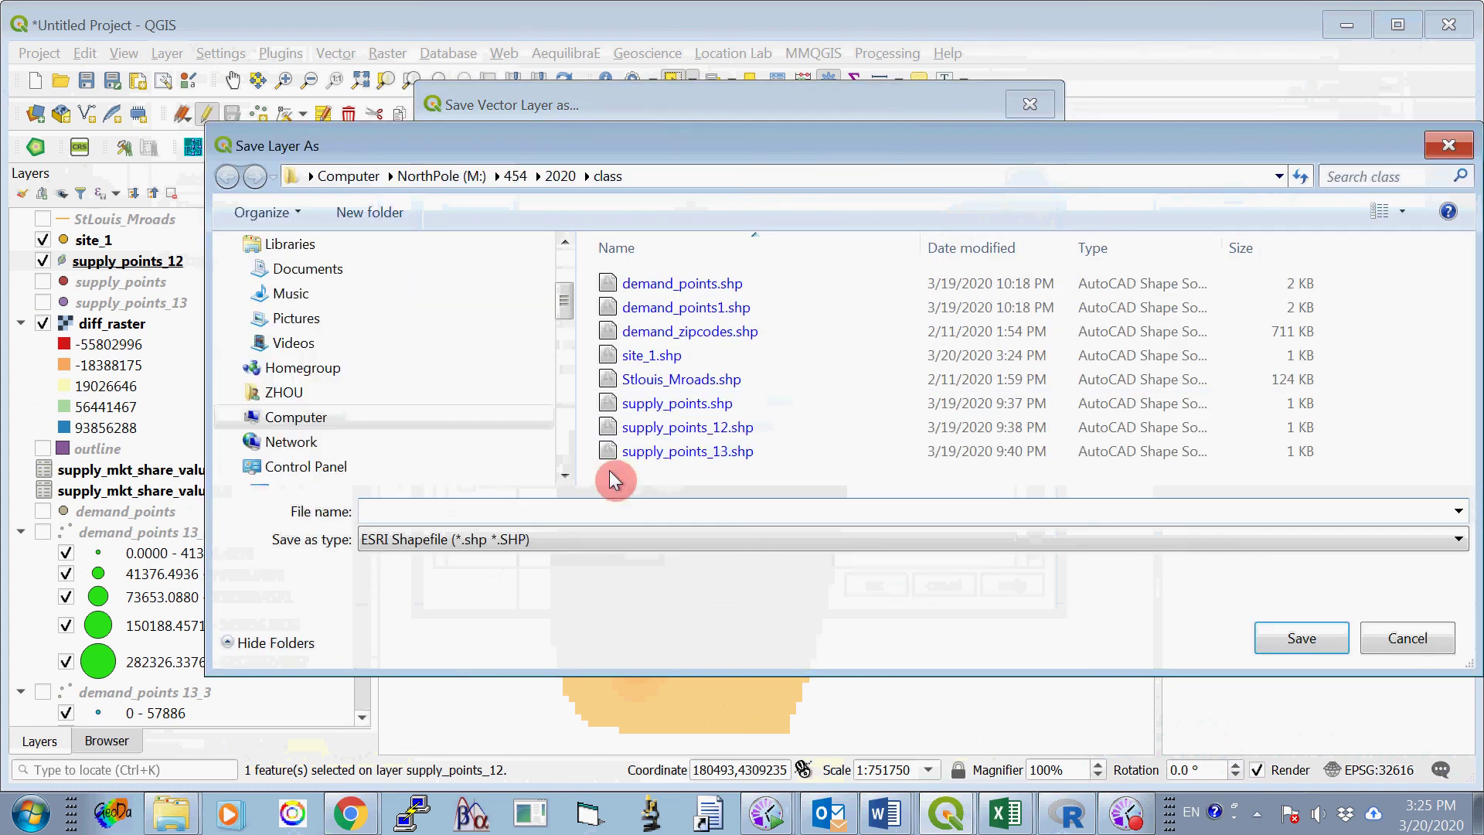
pyautogui.click(653, 356)
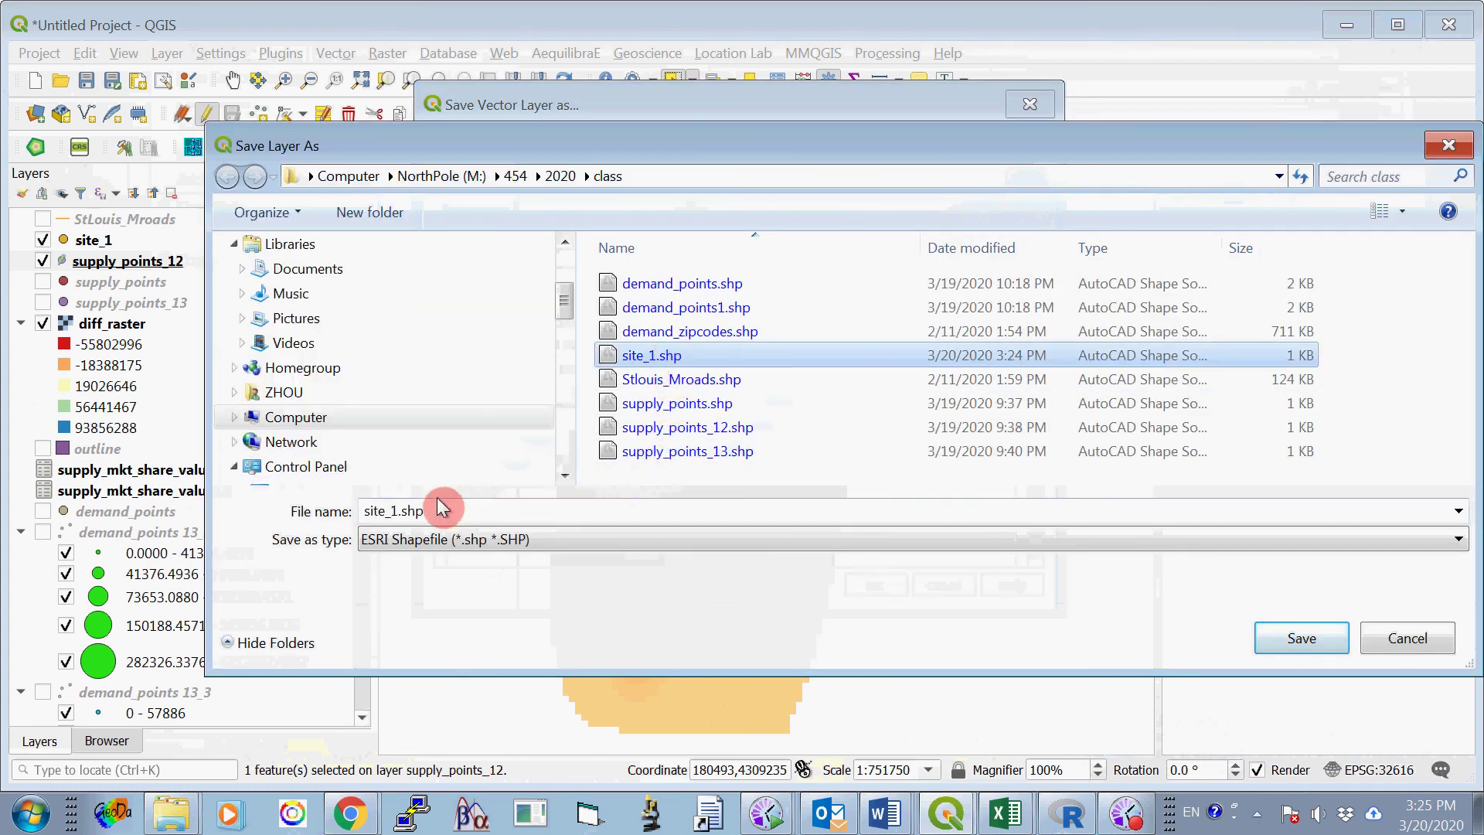
pyautogui.click(403, 510)
pyautogui.click(402, 510)
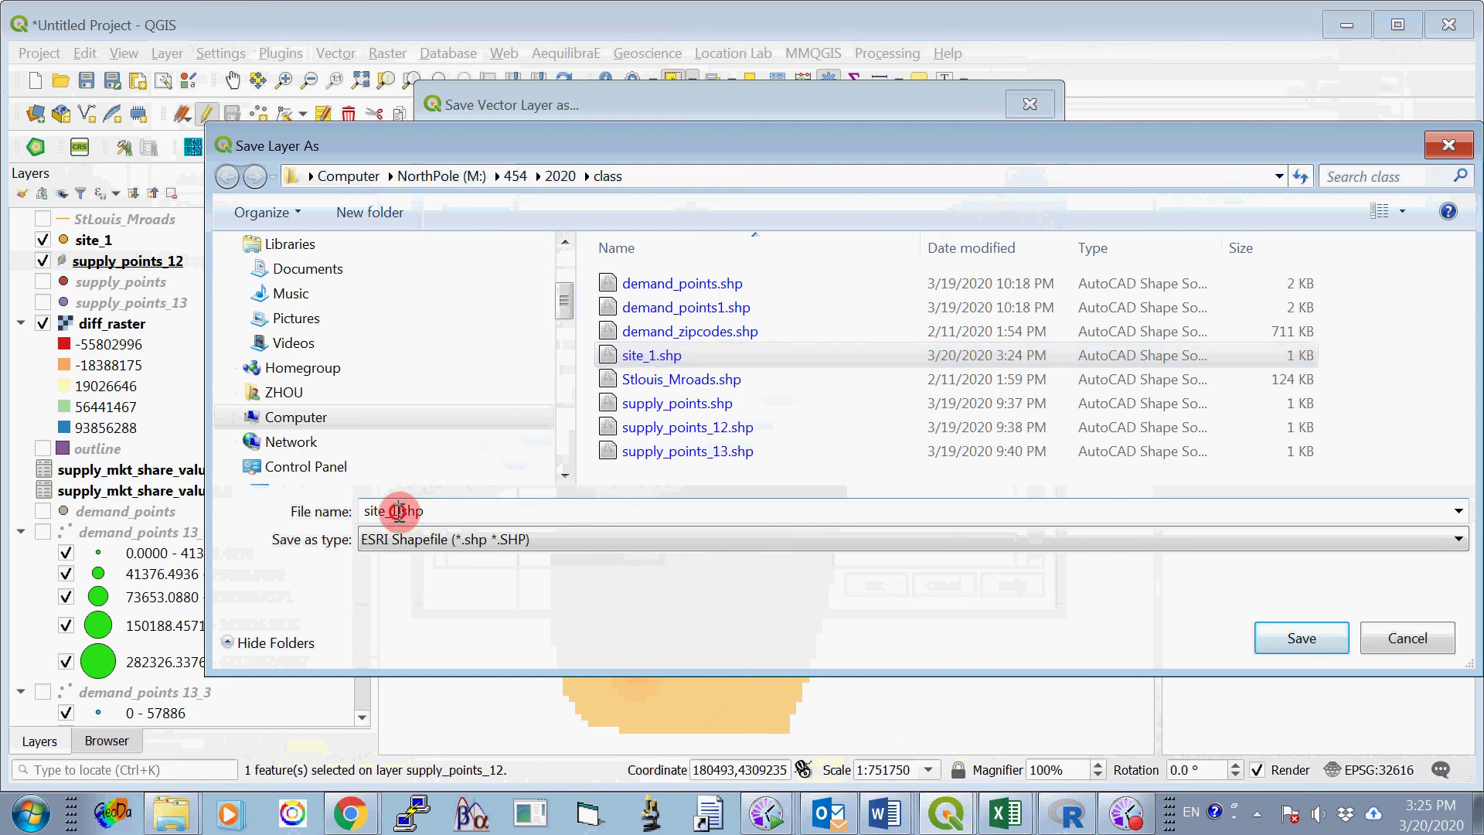
pyautogui.press('BackSpace')
pyautogui.write('2')
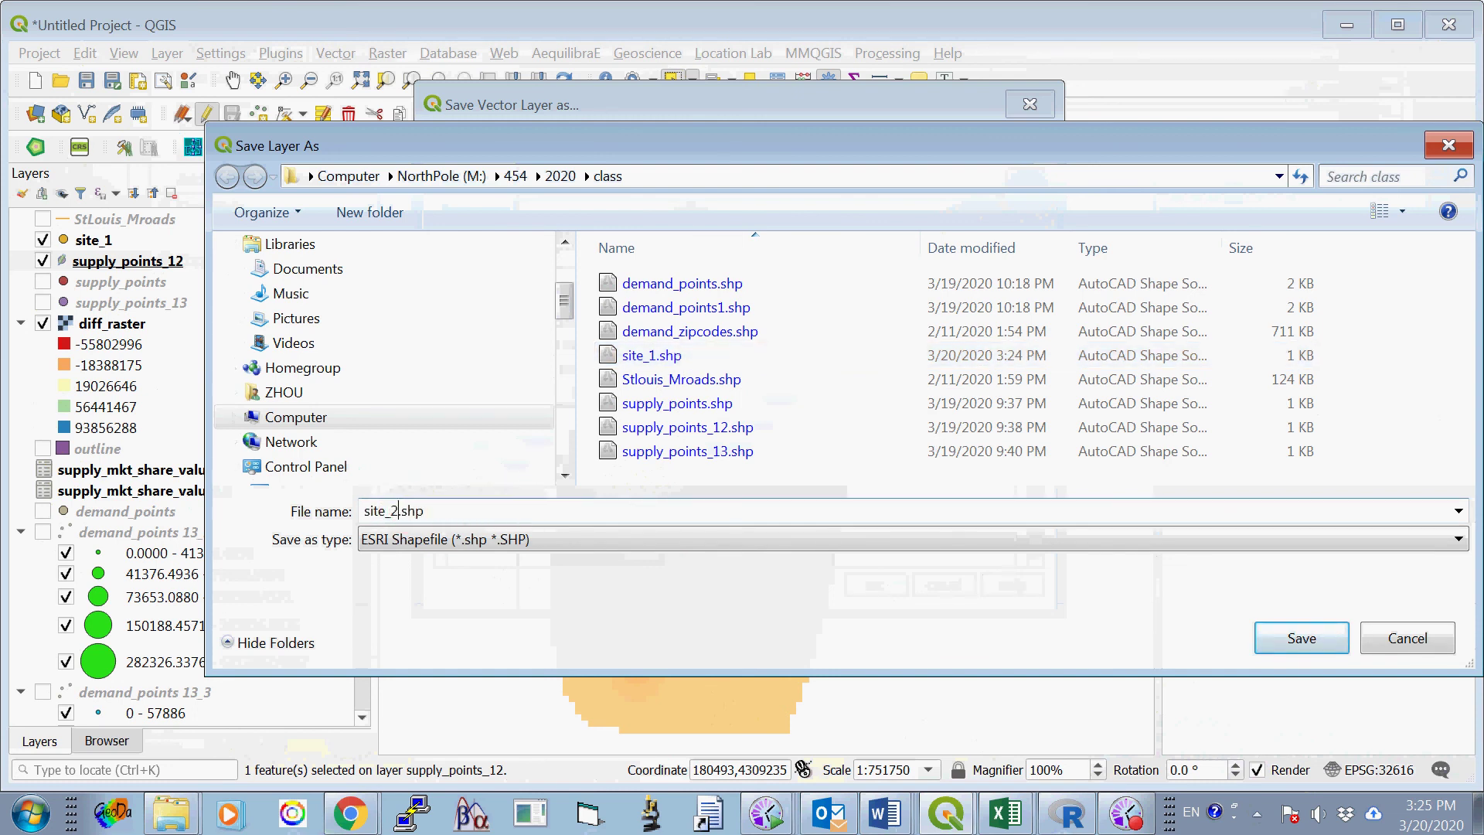
pyautogui.click(1306, 641)
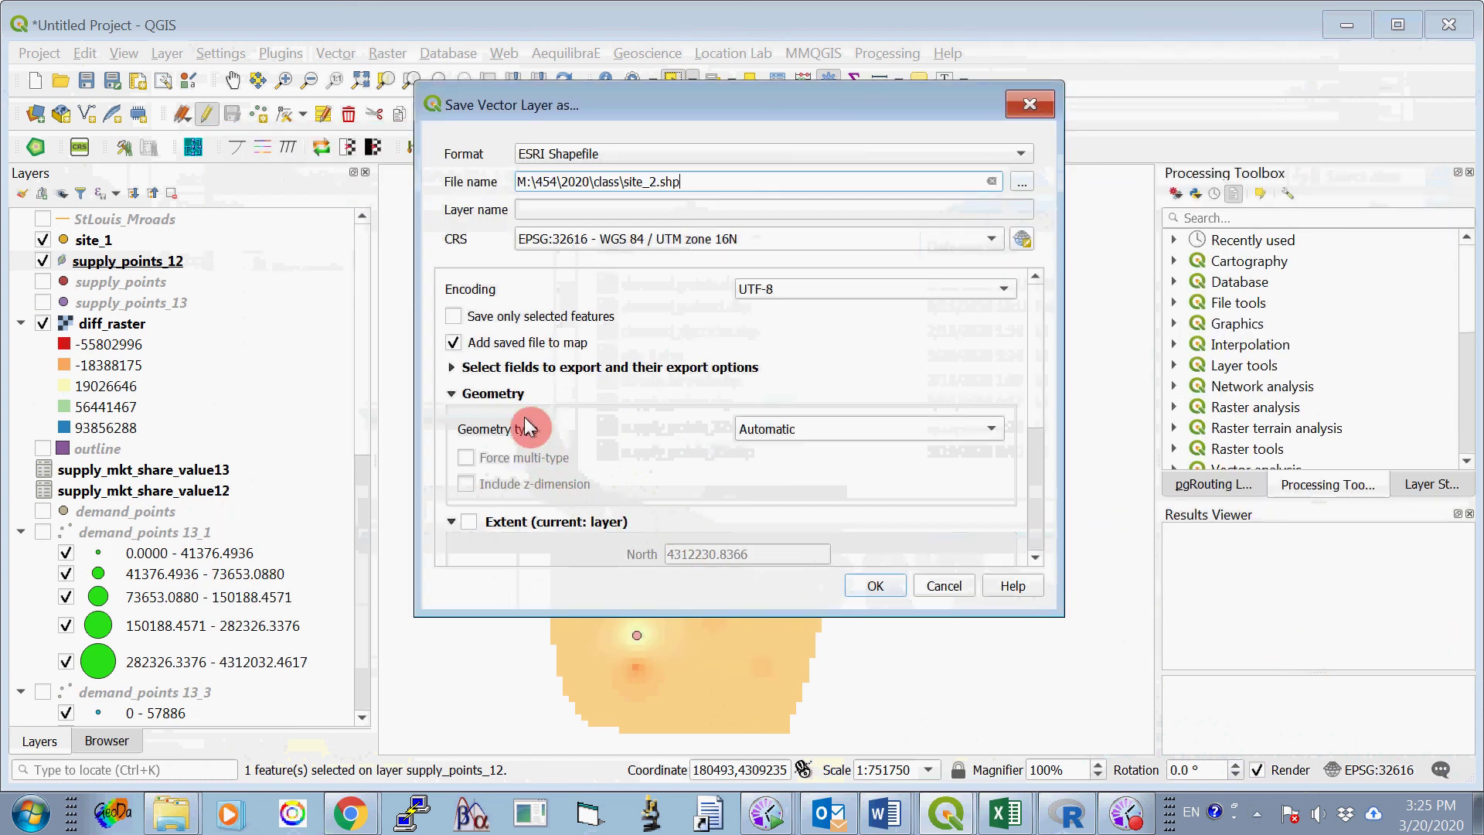
# Restrict the export to selected features and save the site_2 shapefile, adding it to the map.
pyautogui.click(452, 317)
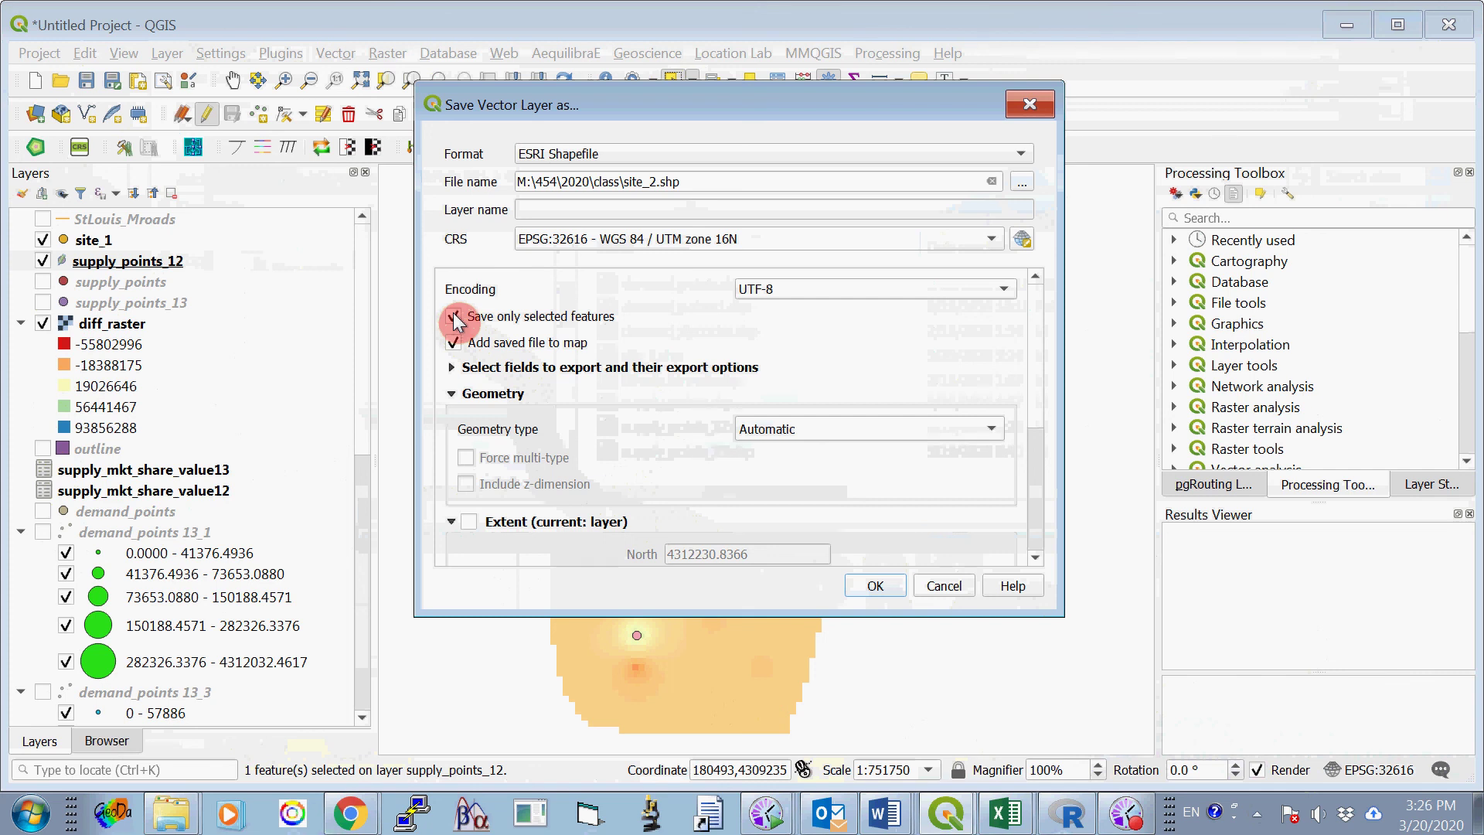
pyautogui.moveTo(785, 108); pyautogui.dragTo(682, 165)
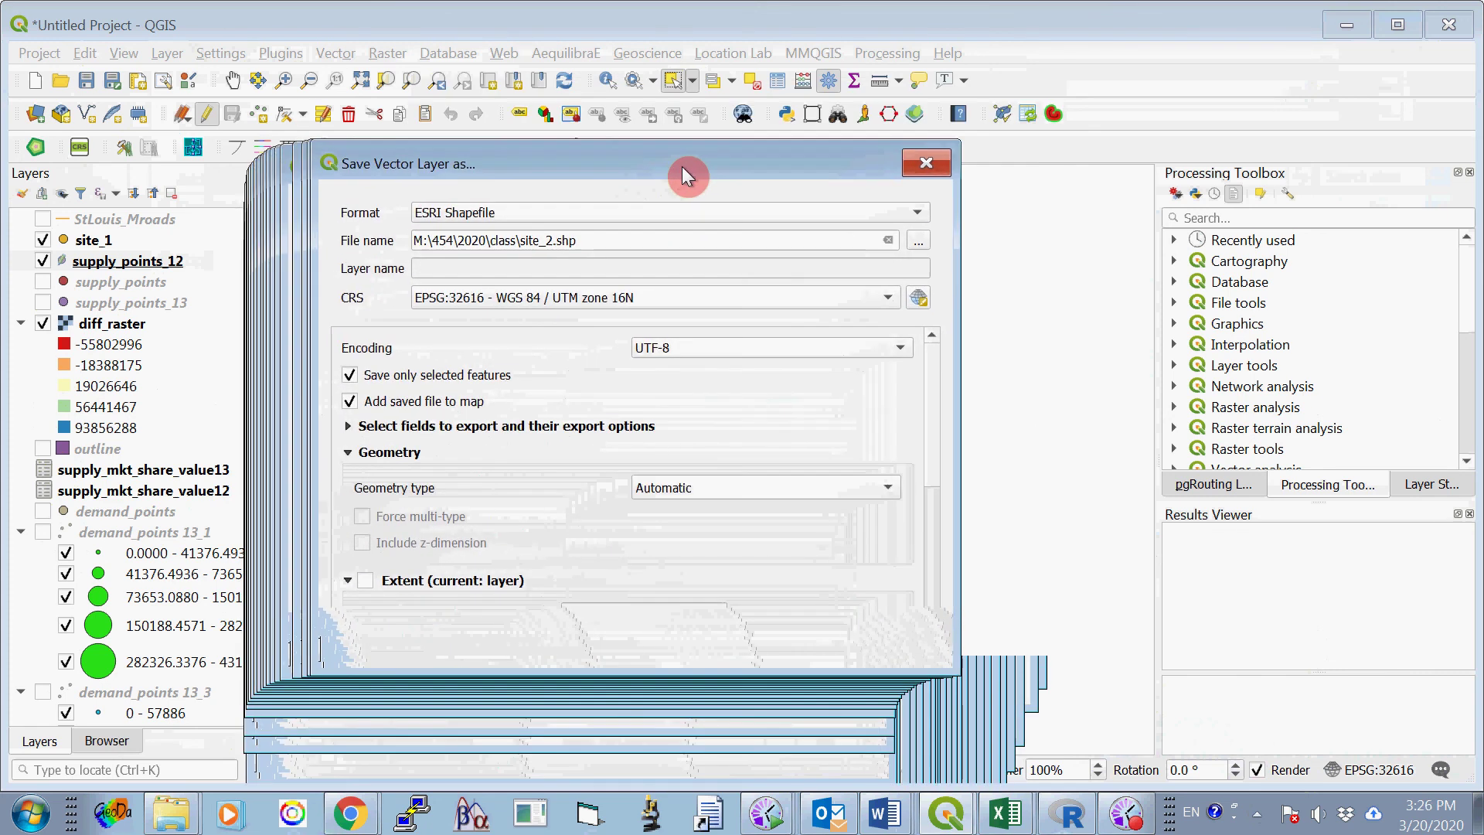
pyautogui.click(769, 646)
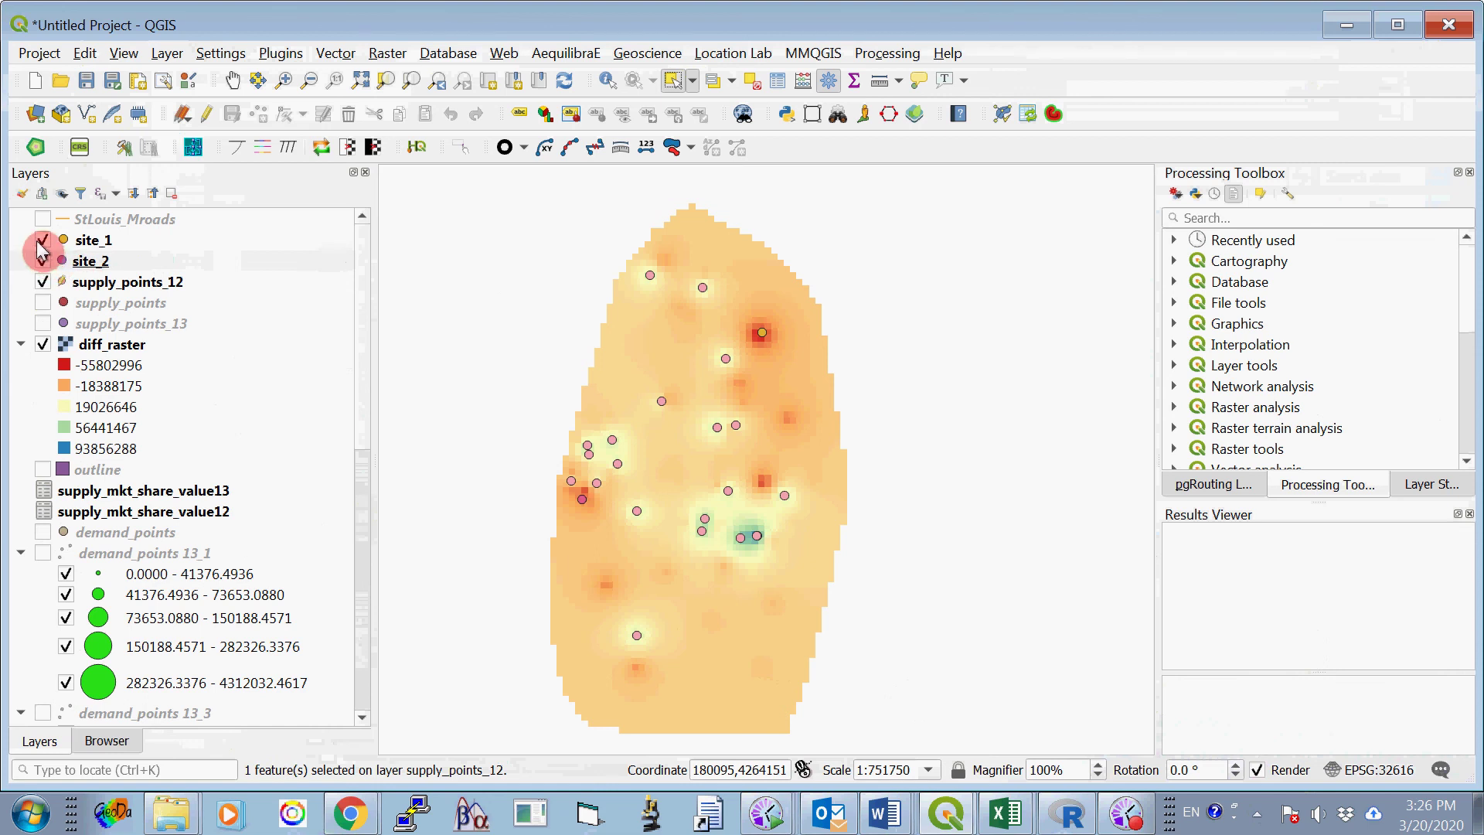
# Hide the supply_points_12, diff_raster and site_1 layers to check the site_2 point on its own.
pyautogui.click(42, 282)
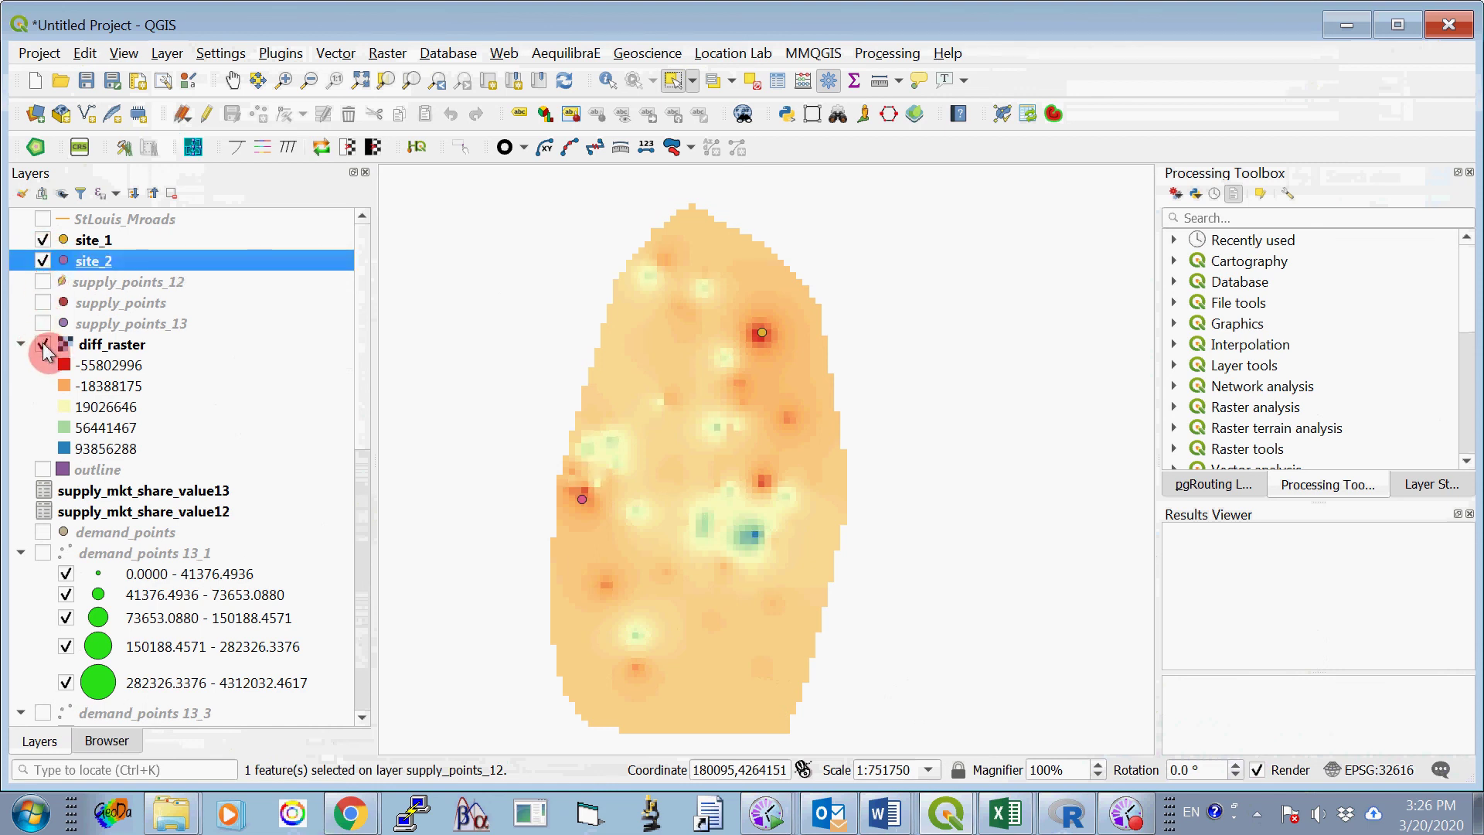
pyautogui.click(44, 344)
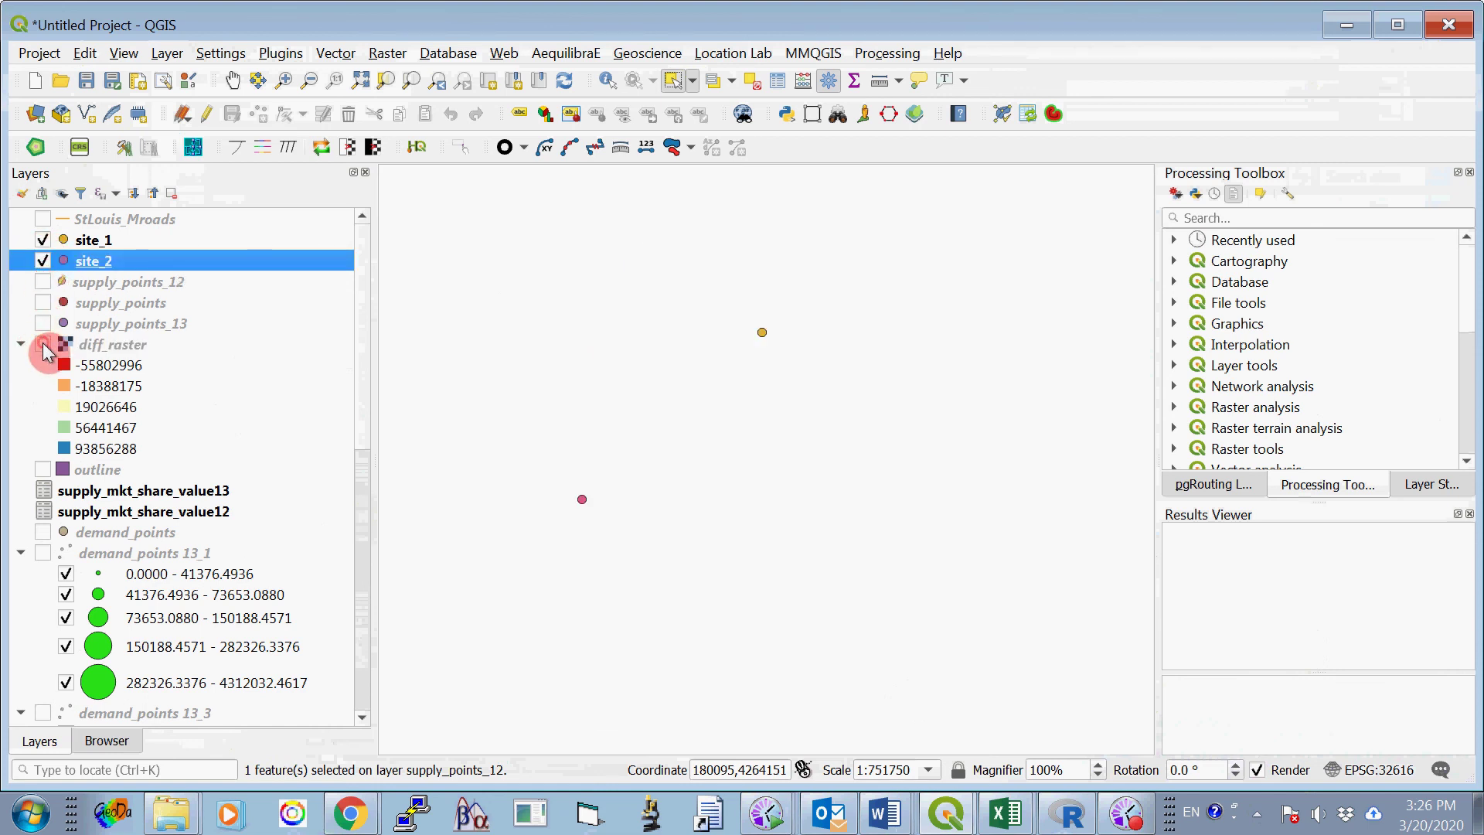
pyautogui.click(43, 240)
pyautogui.click(585, 502)
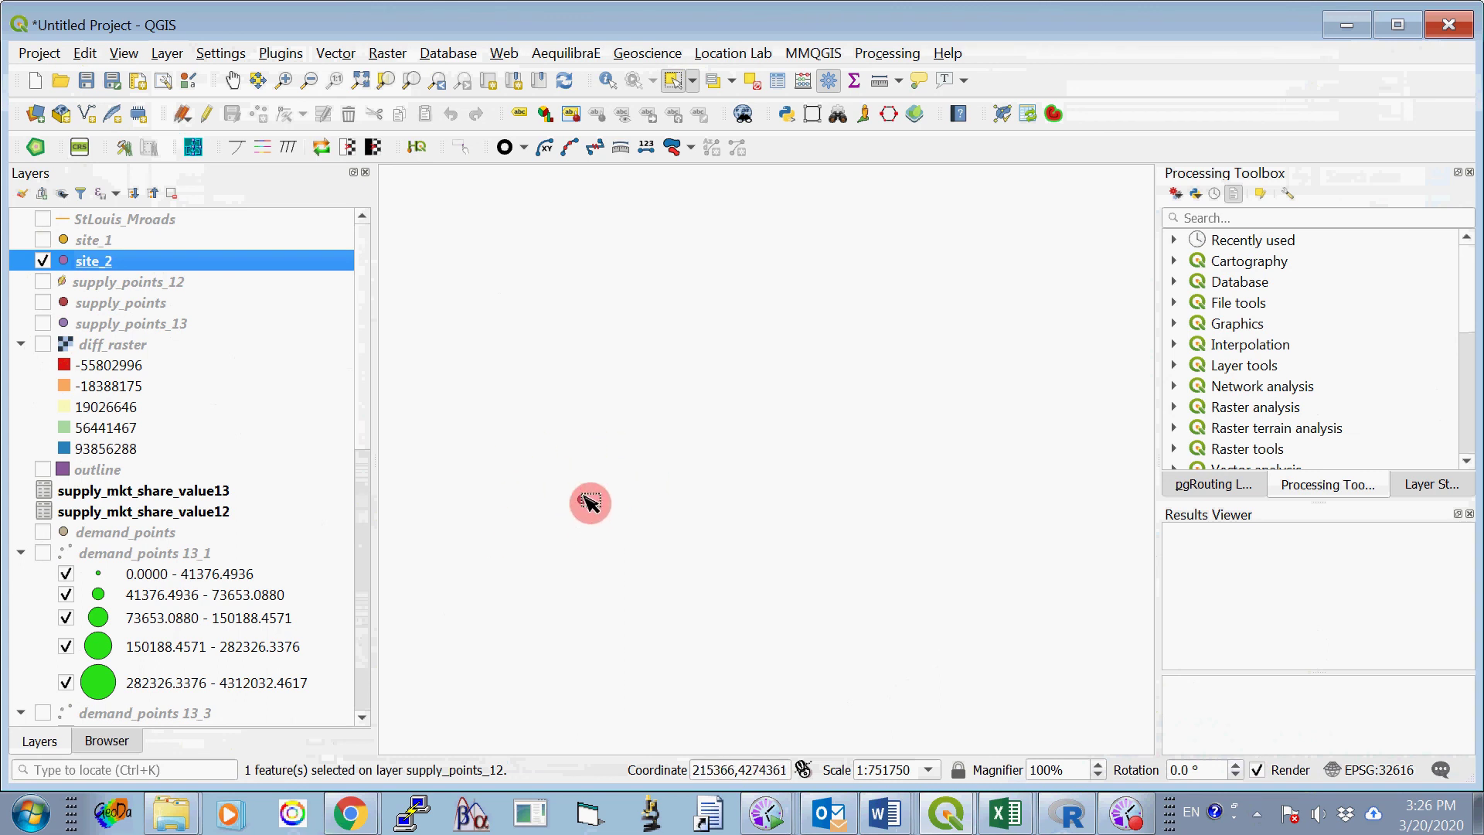
# Compare site_1 with site_2, hide both site layers, and show supply_points_13 over diff_raster.
pyautogui.click(42, 240)
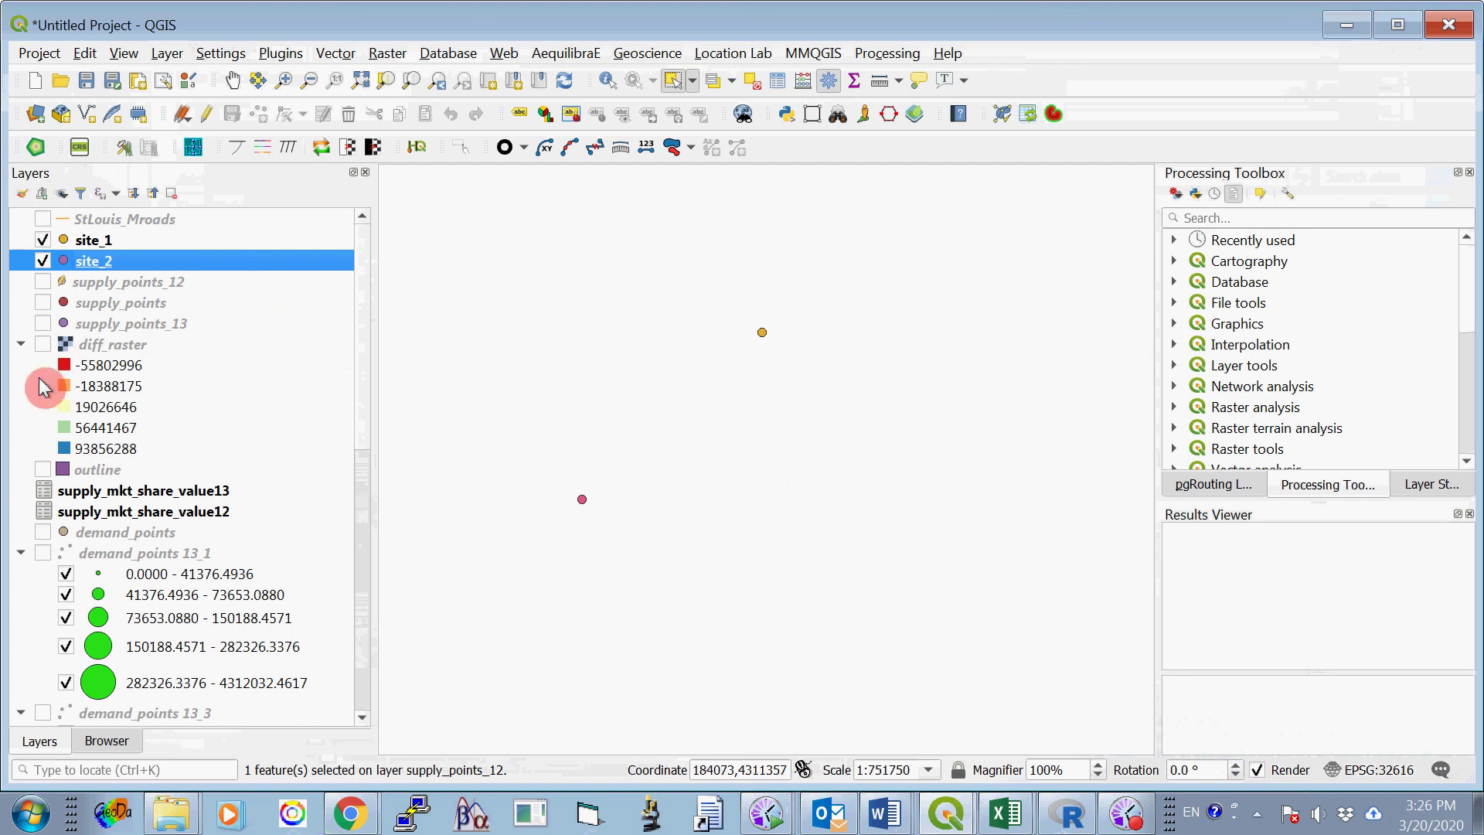
pyautogui.click(43, 239)
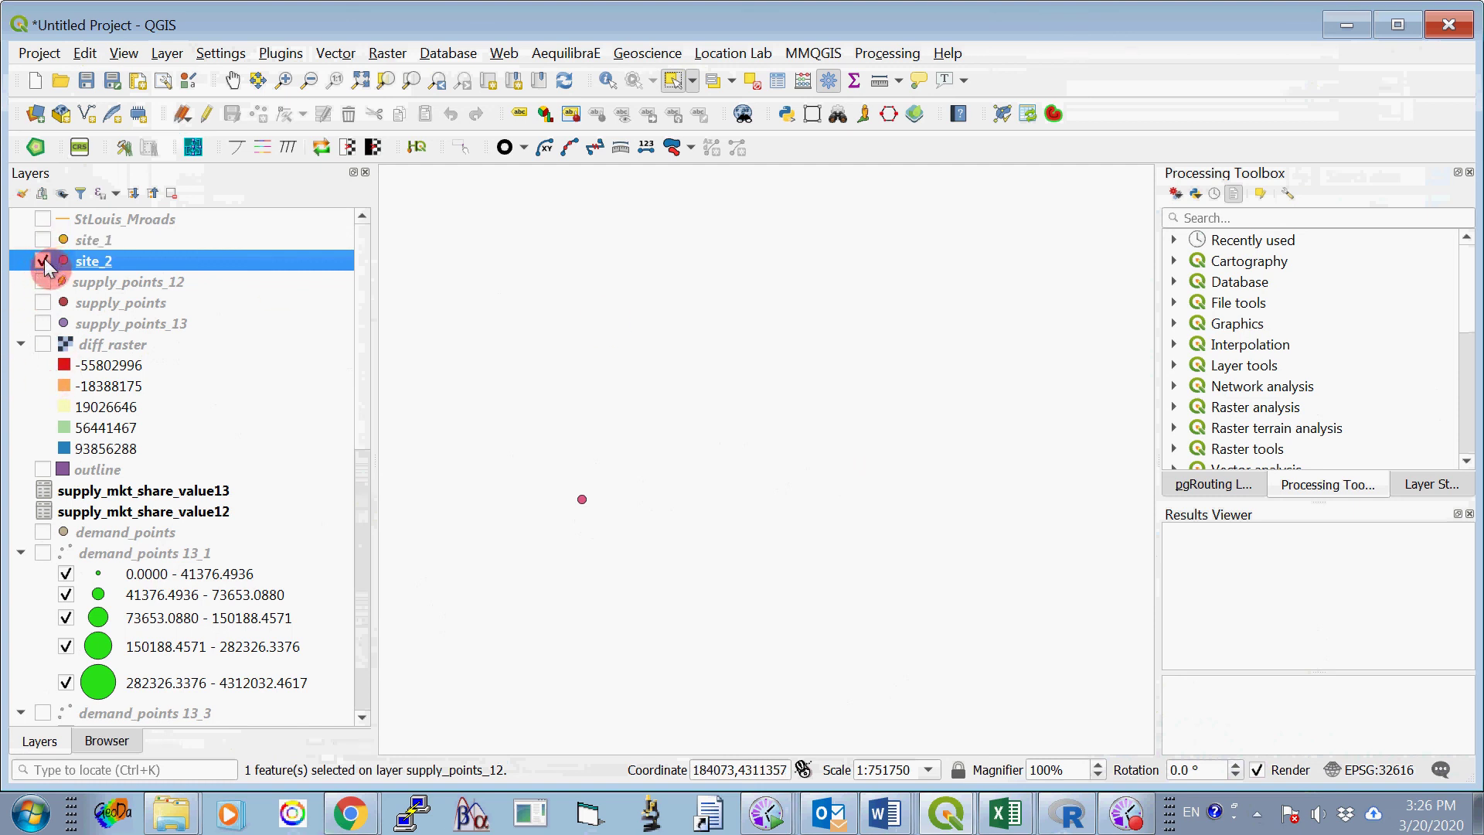
pyautogui.click(43, 262)
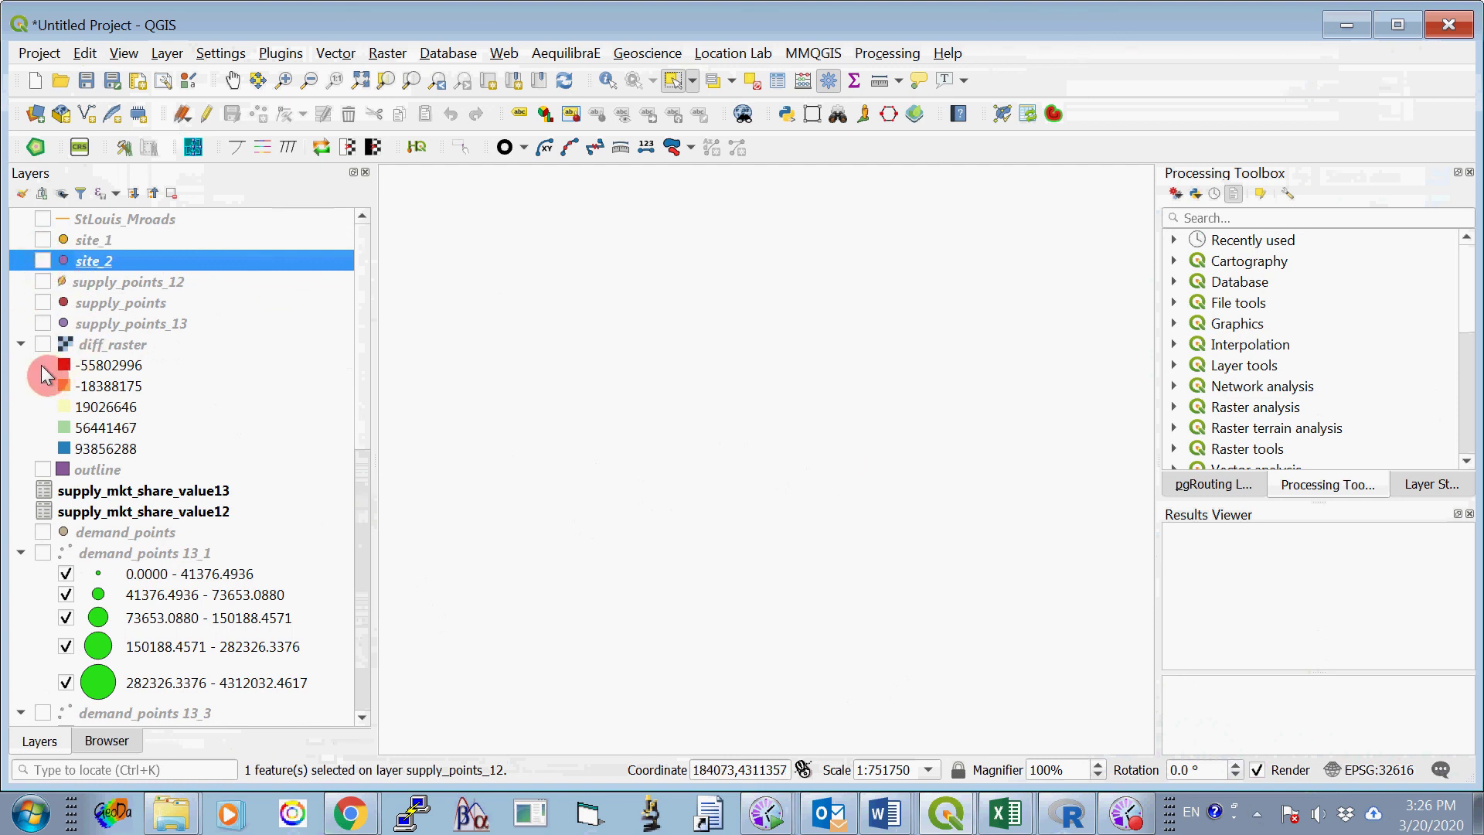
pyautogui.click(44, 323)
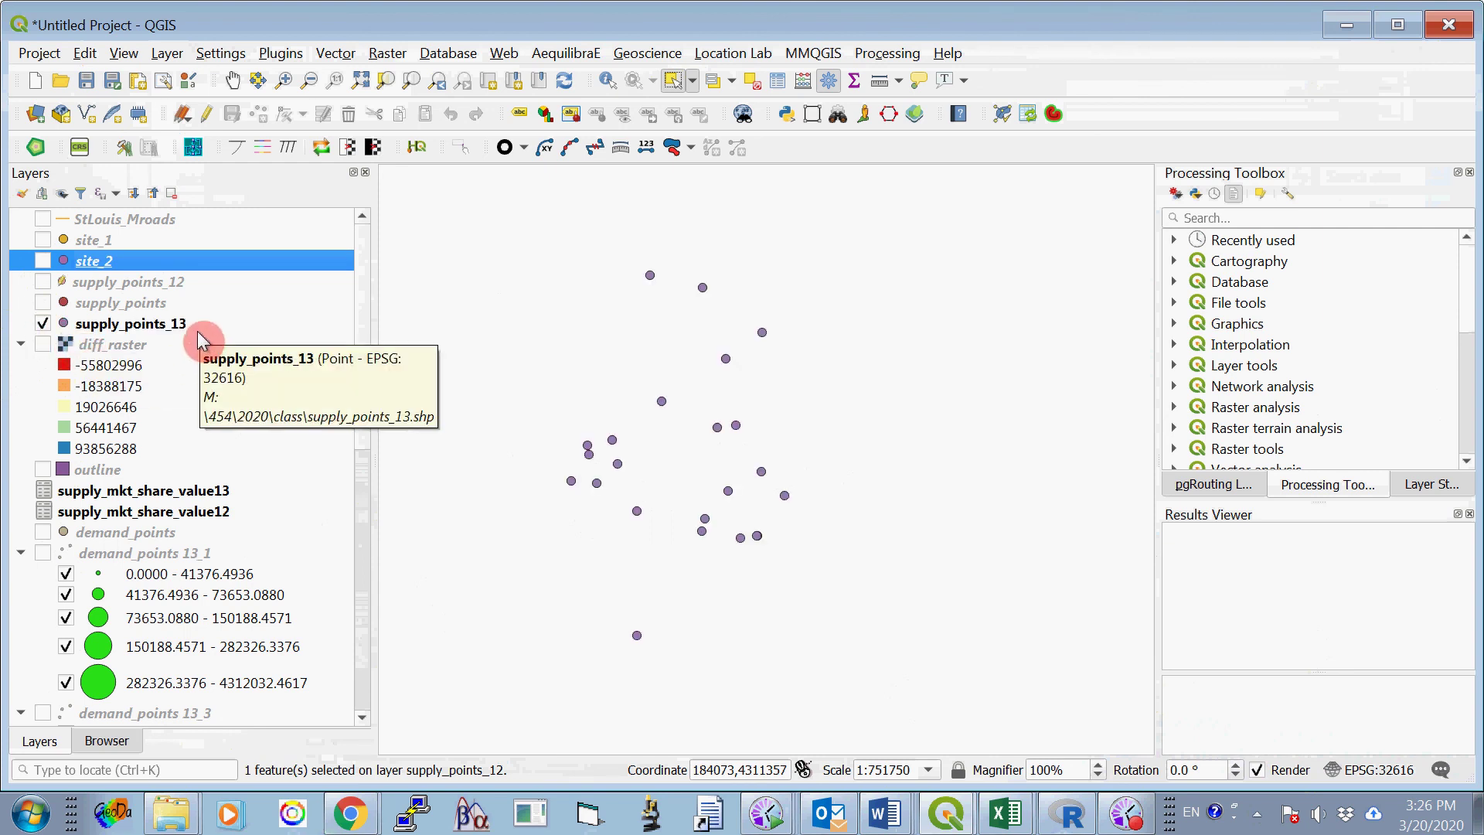
pyautogui.click(43, 343)
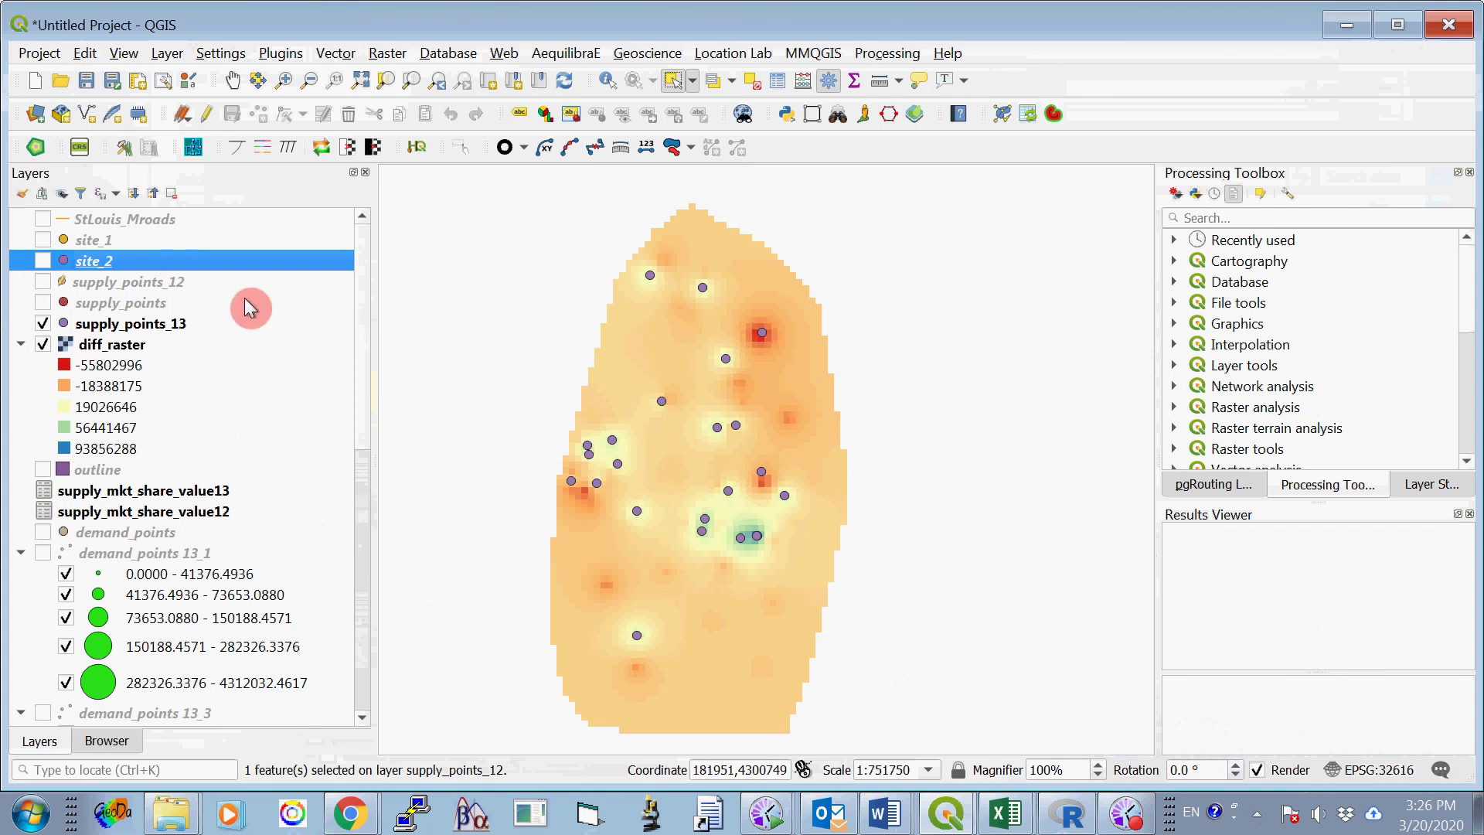
# Enable editing on supply_points_13 and select its point on the red spot just north of the blue-green area.
pyautogui.click(158, 331)
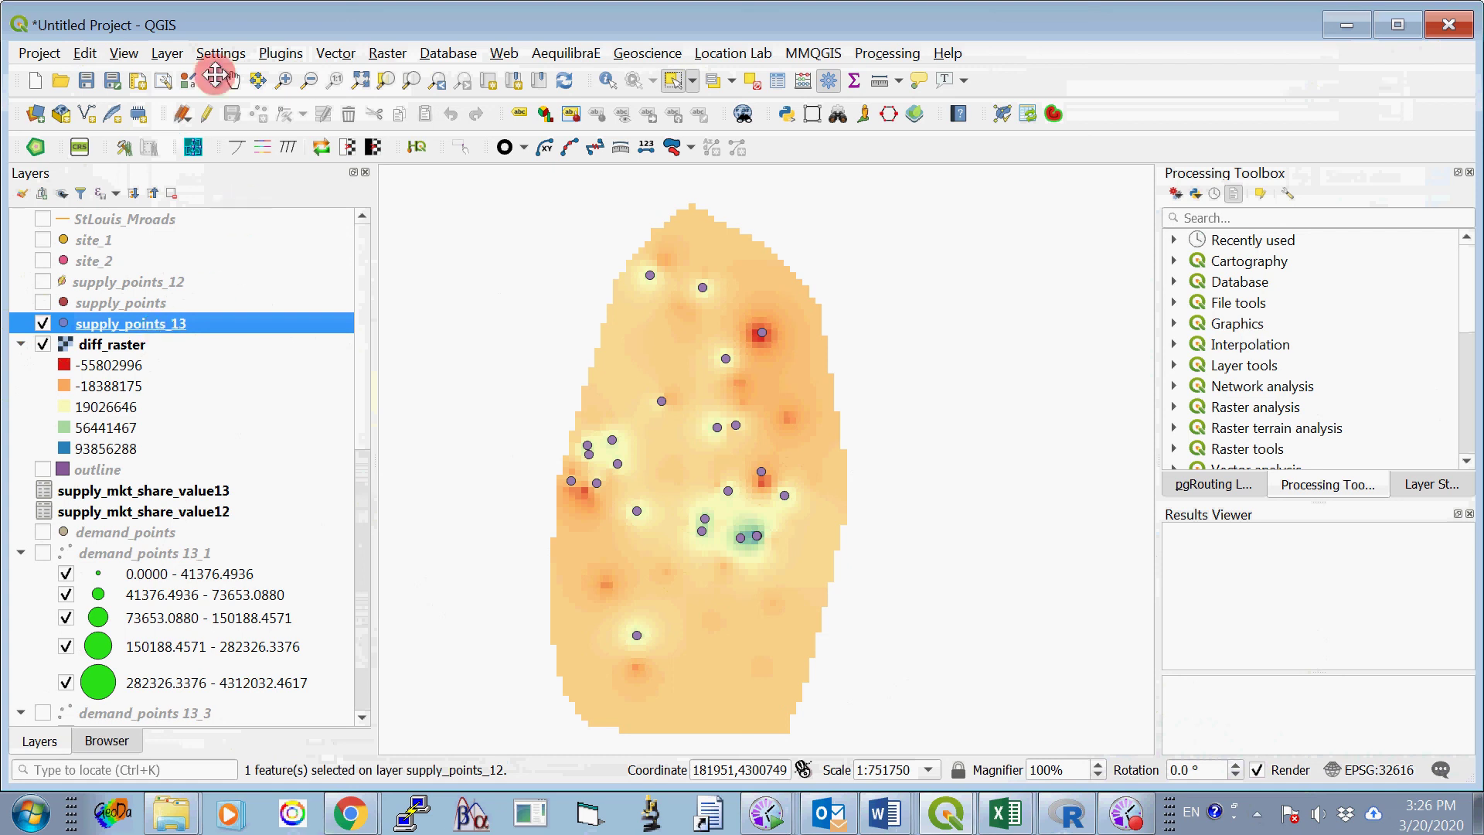
pyautogui.click(207, 115)
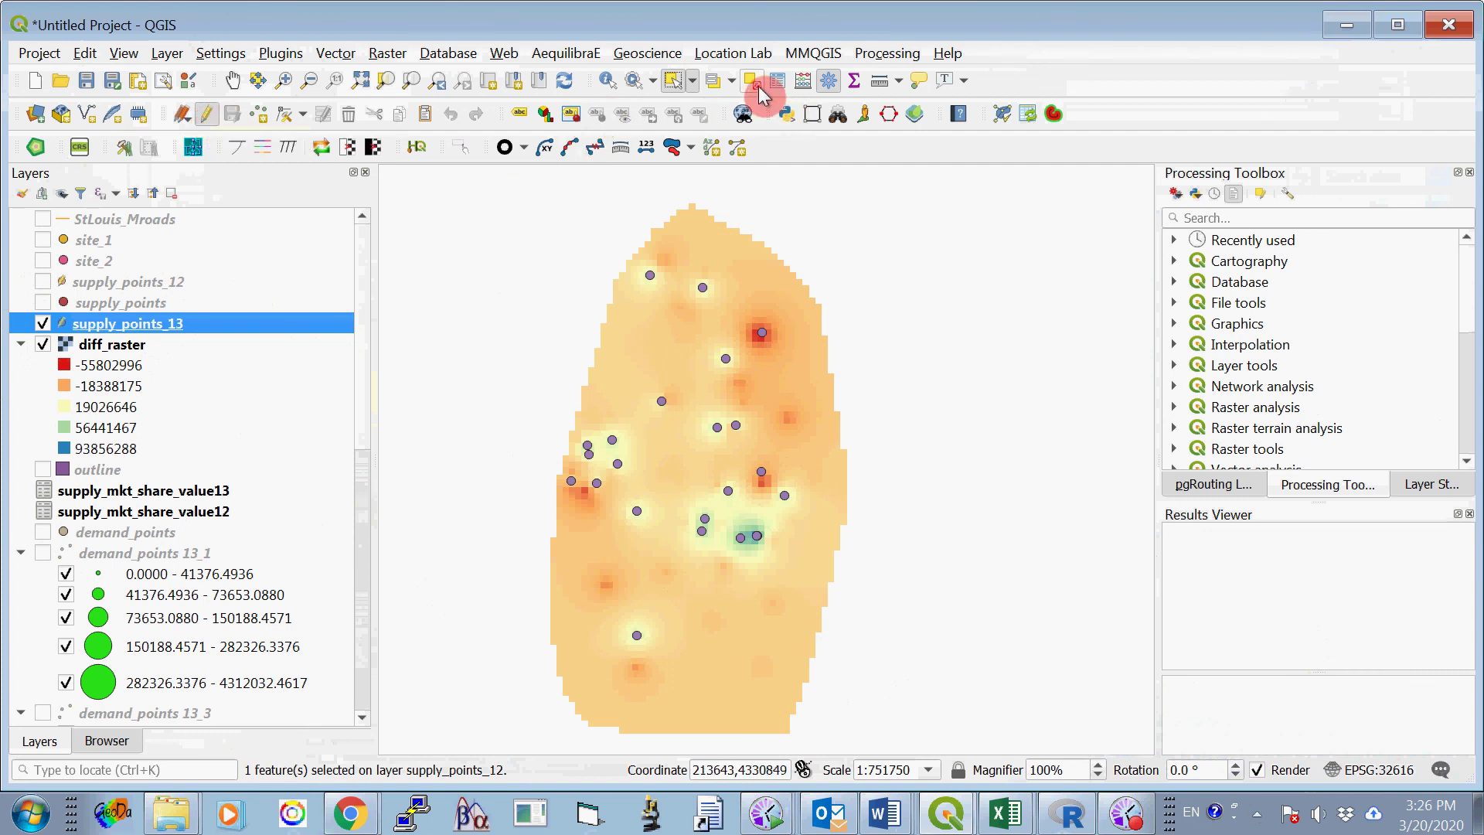
pyautogui.click(692, 80)
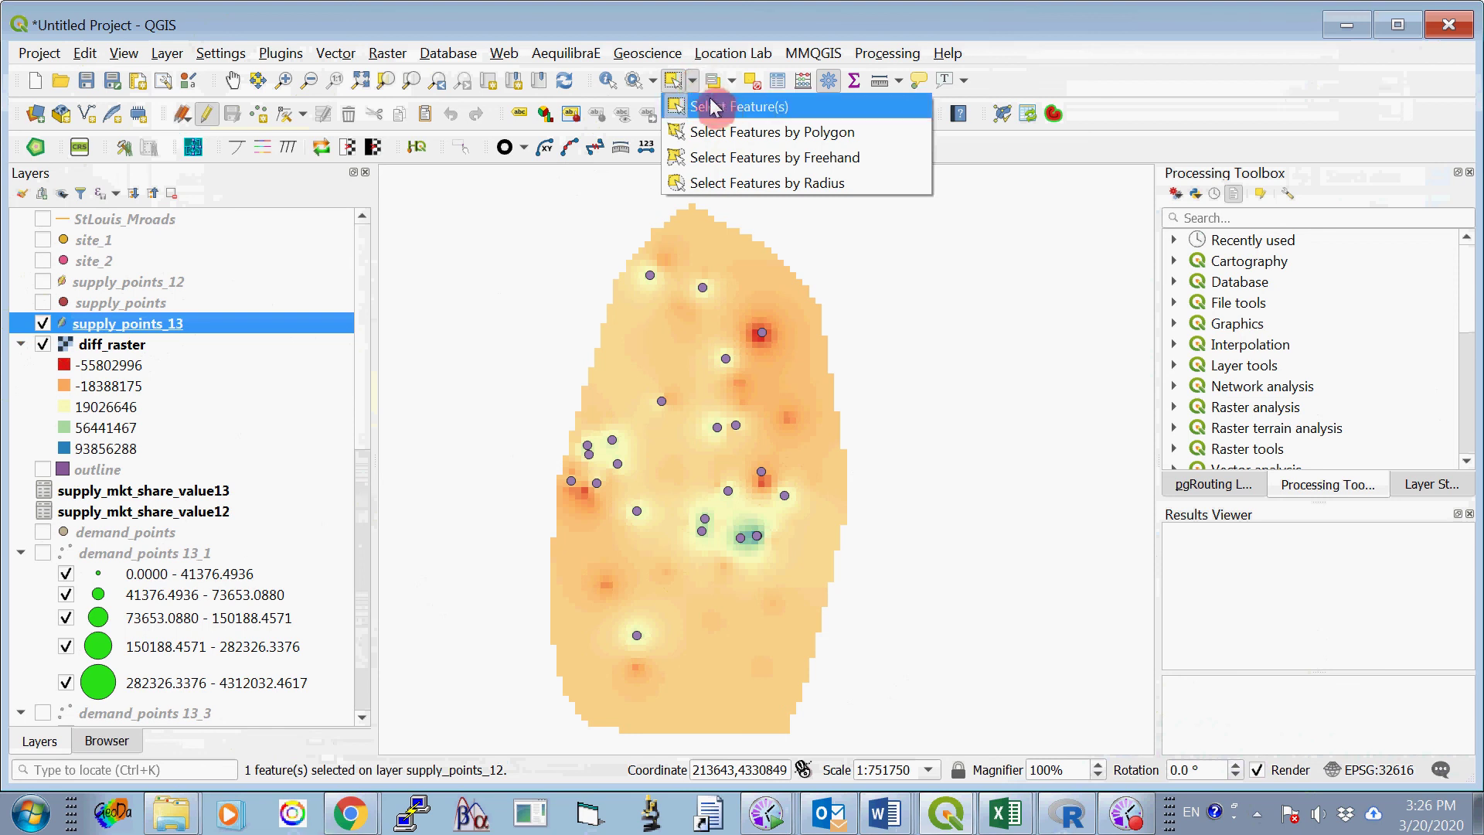
pyautogui.click(715, 102)
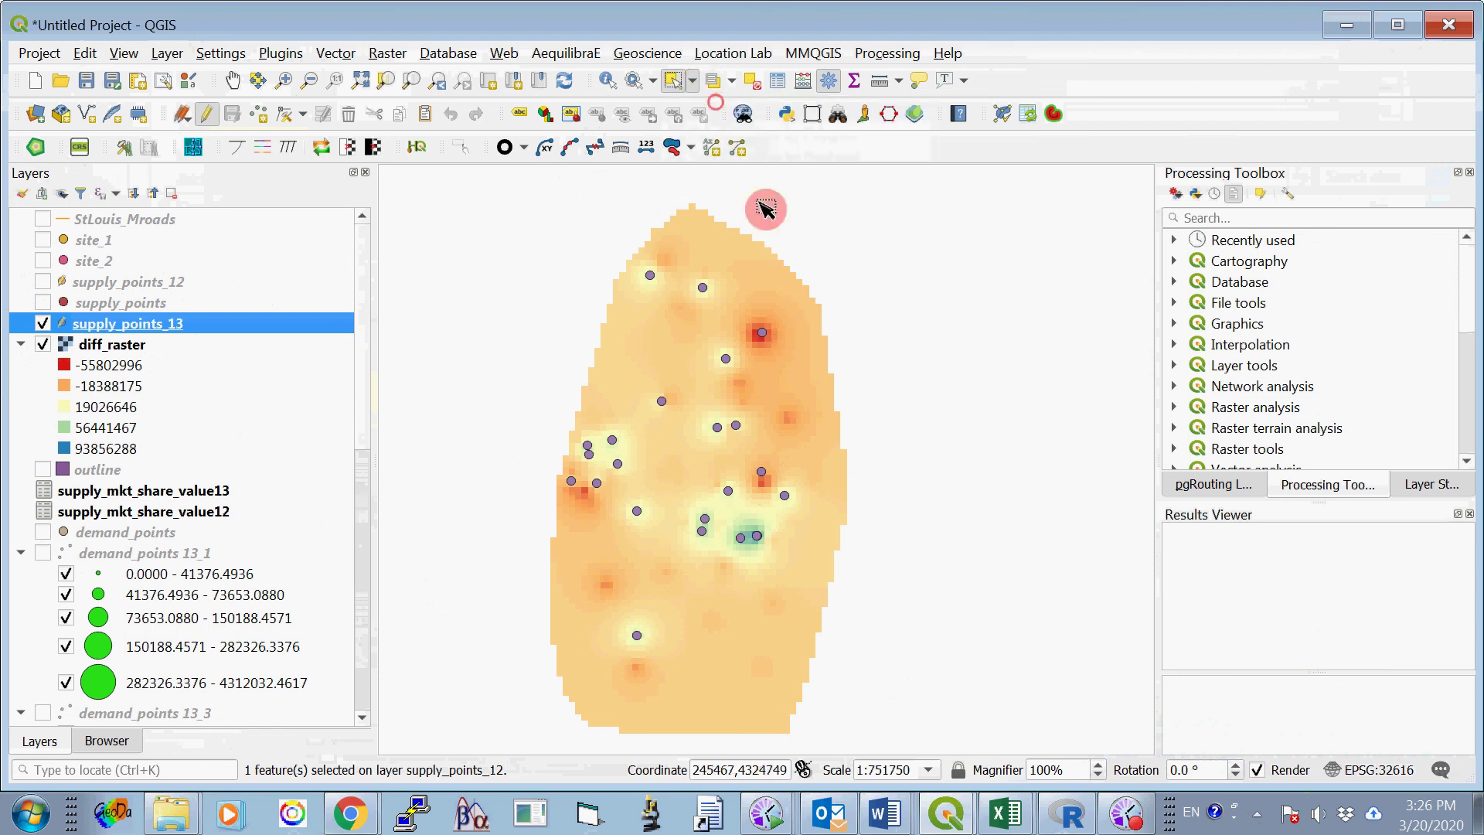
pyautogui.click(768, 477)
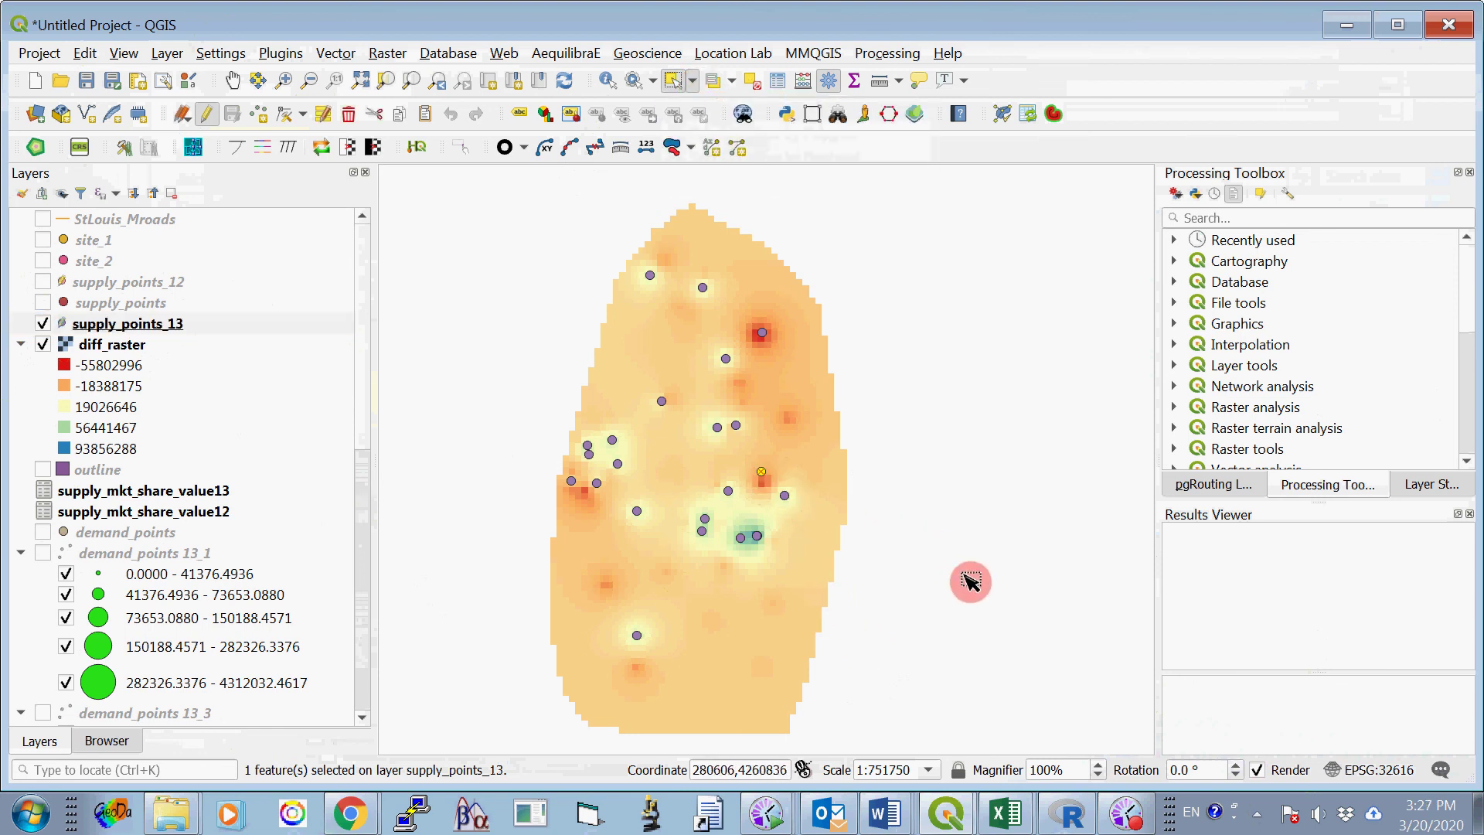
# Export only the selected supply_points_13 point as the ESRI Shapefile site_3.shp in the class folder, adding it to the map.
pyautogui.click(170, 55)
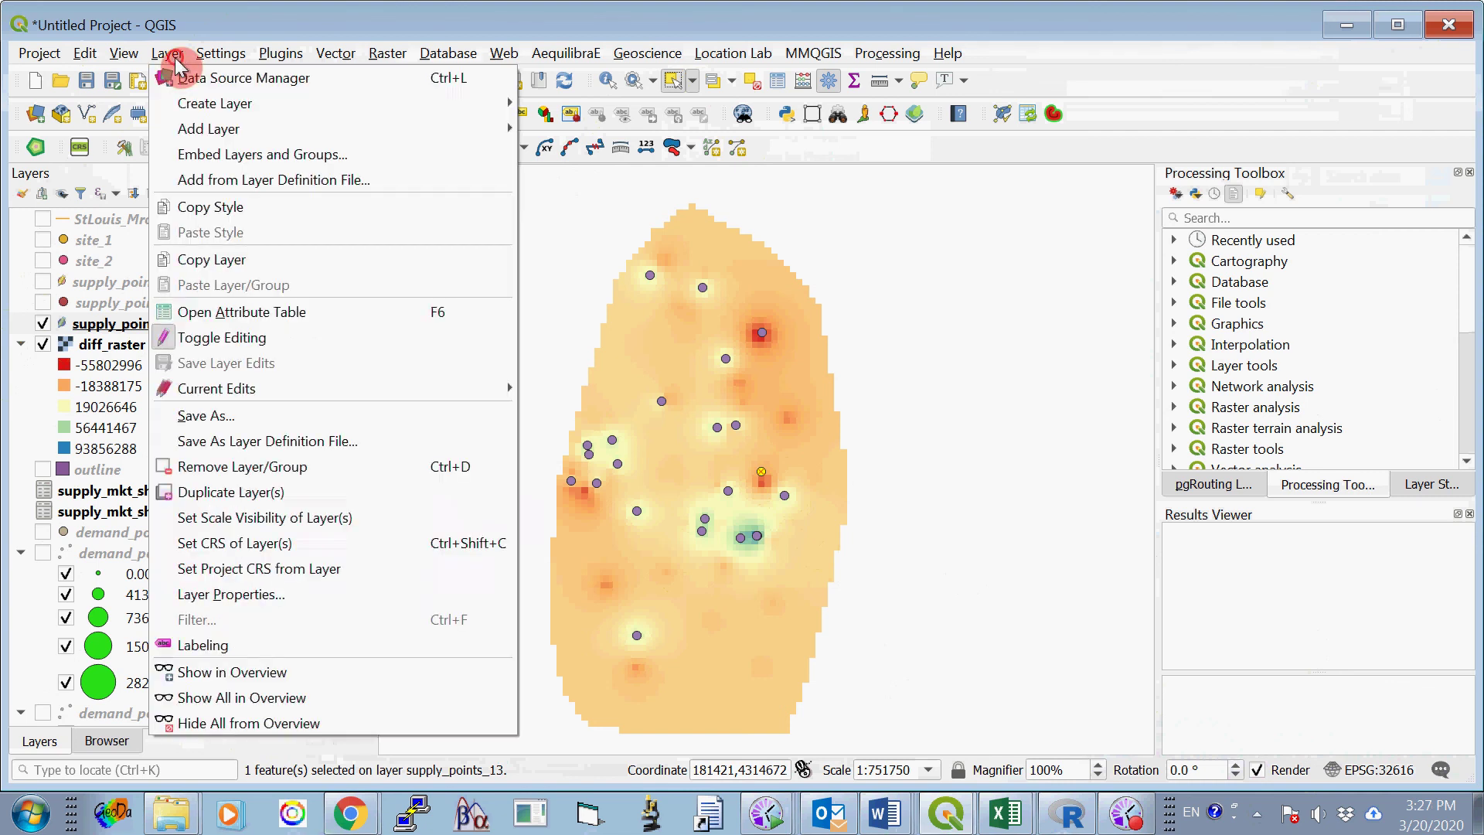
pyautogui.click(220, 416)
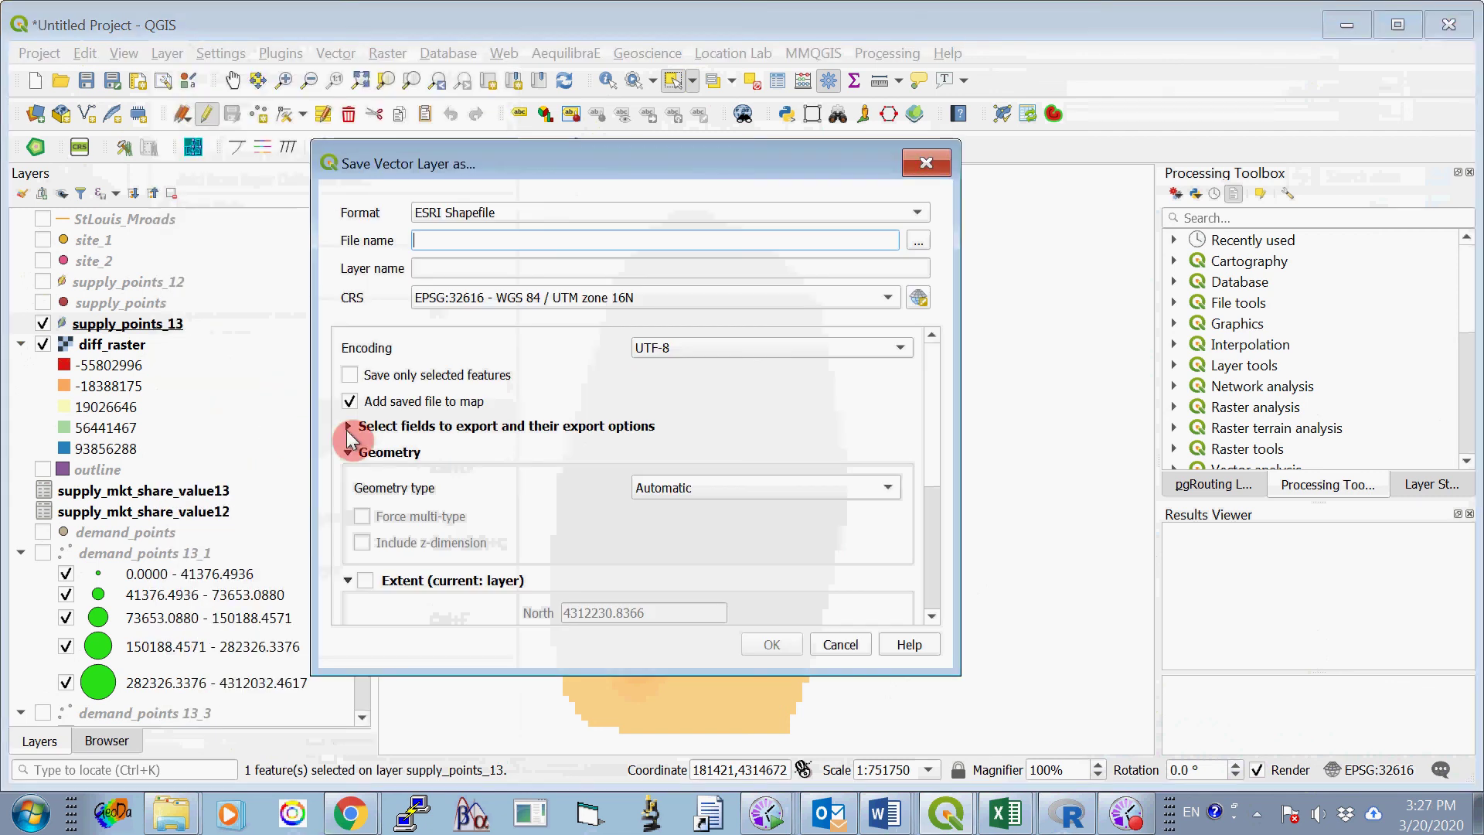
pyautogui.click(917, 248)
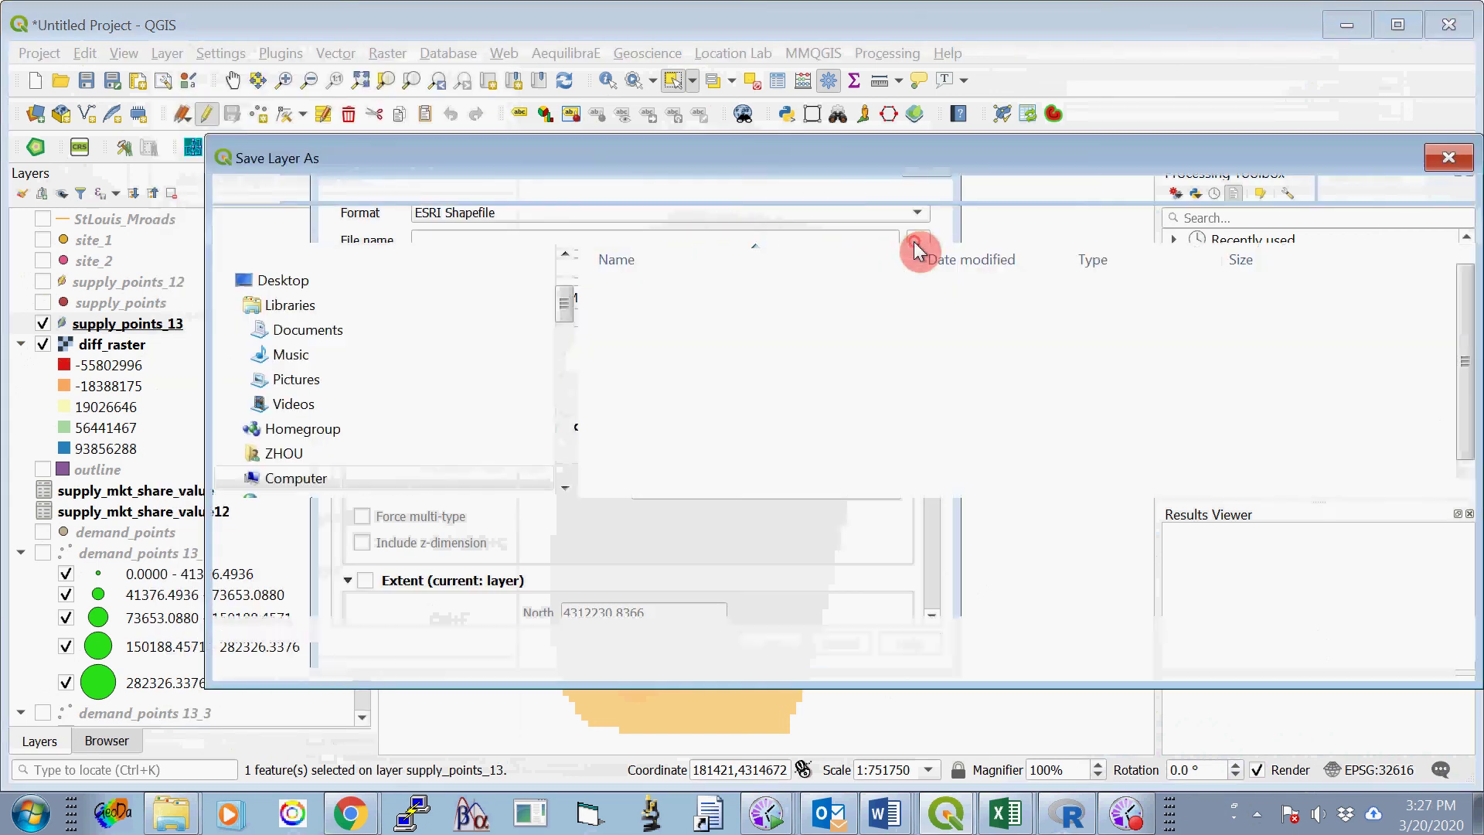
pyautogui.click(657, 392)
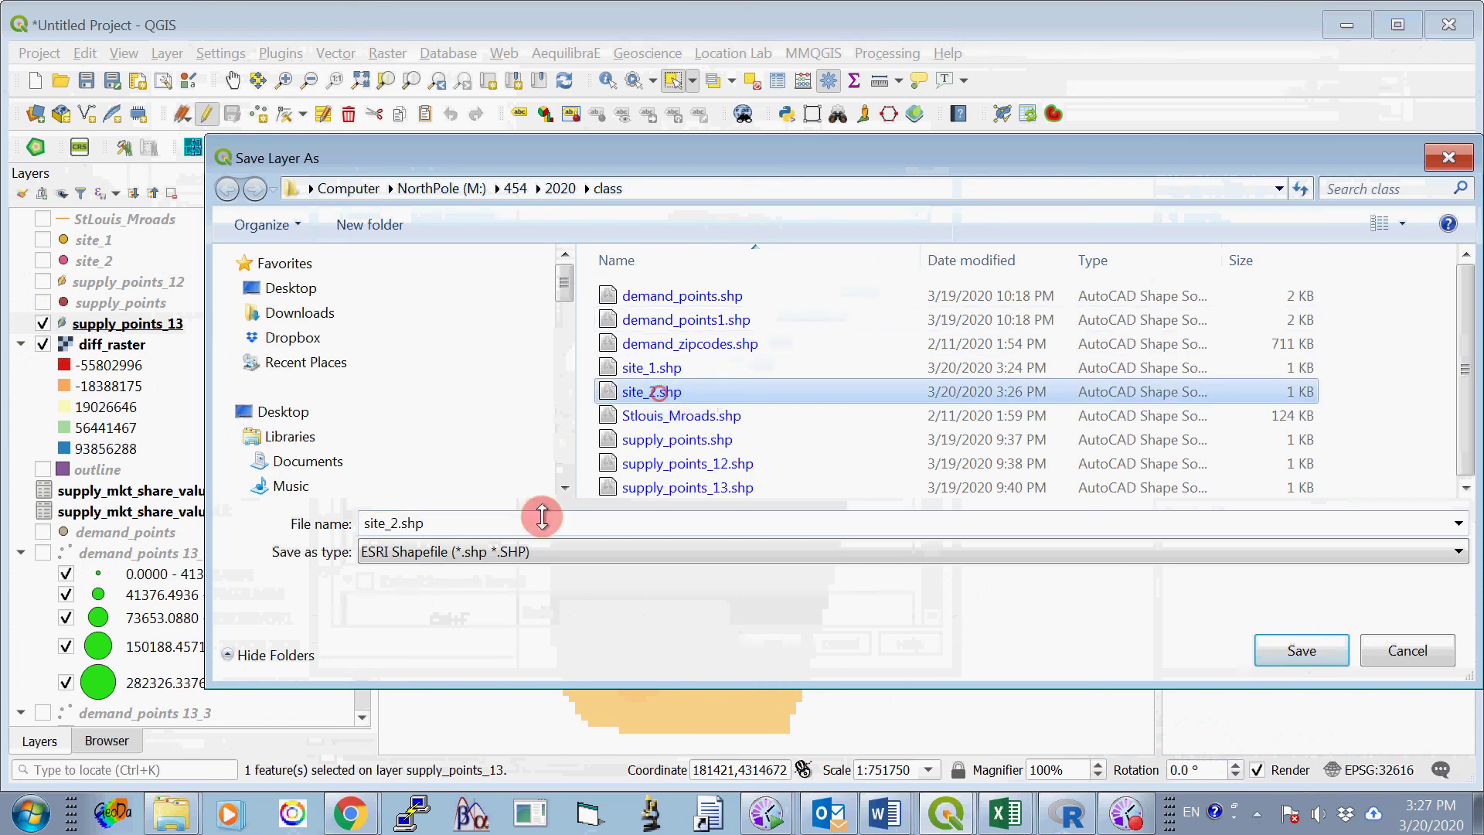
pyautogui.click(401, 523)
pyautogui.click(457, 522)
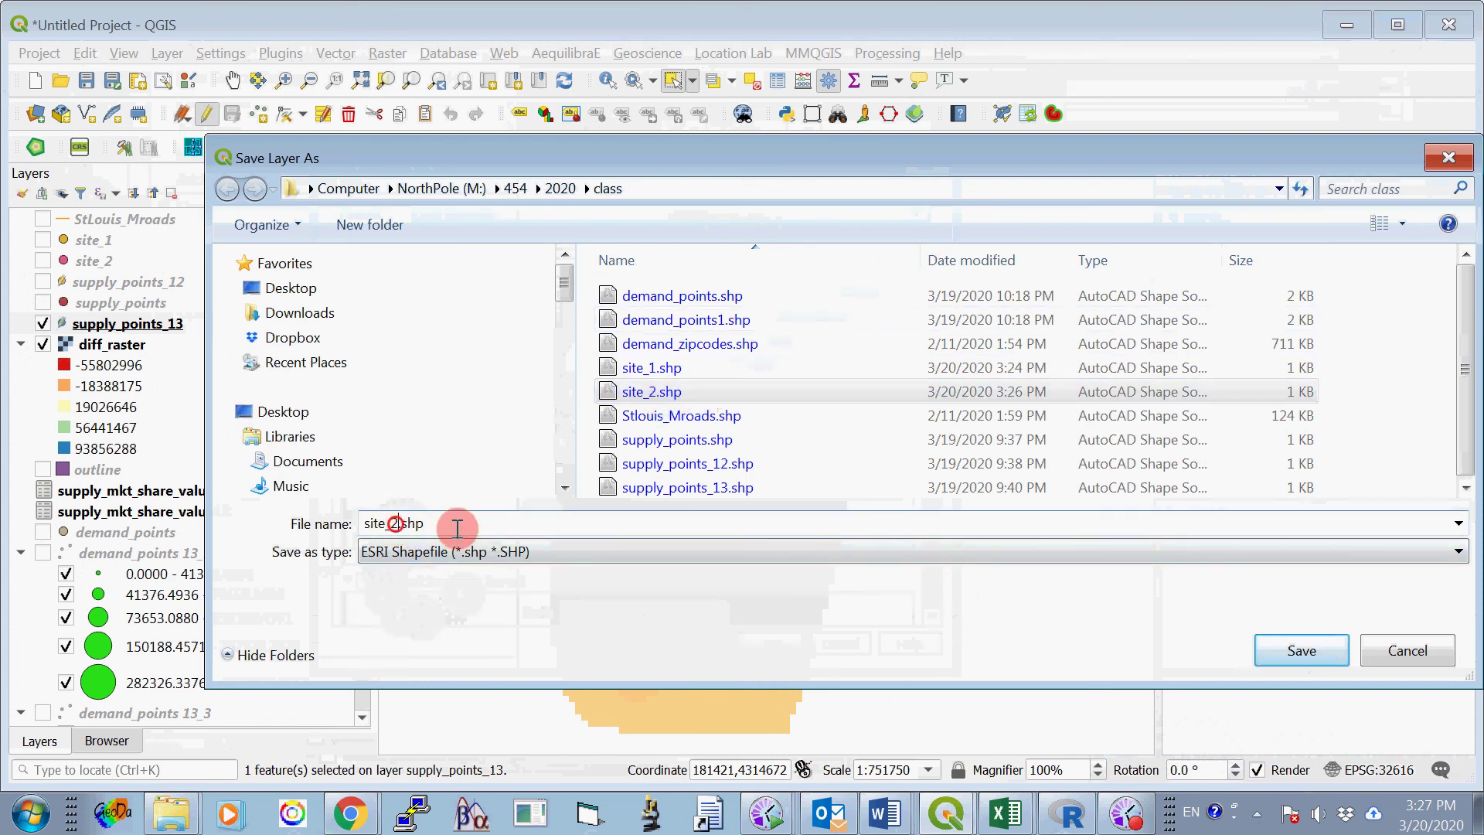
pyautogui.press('BackSpace')
pyautogui.write('3')
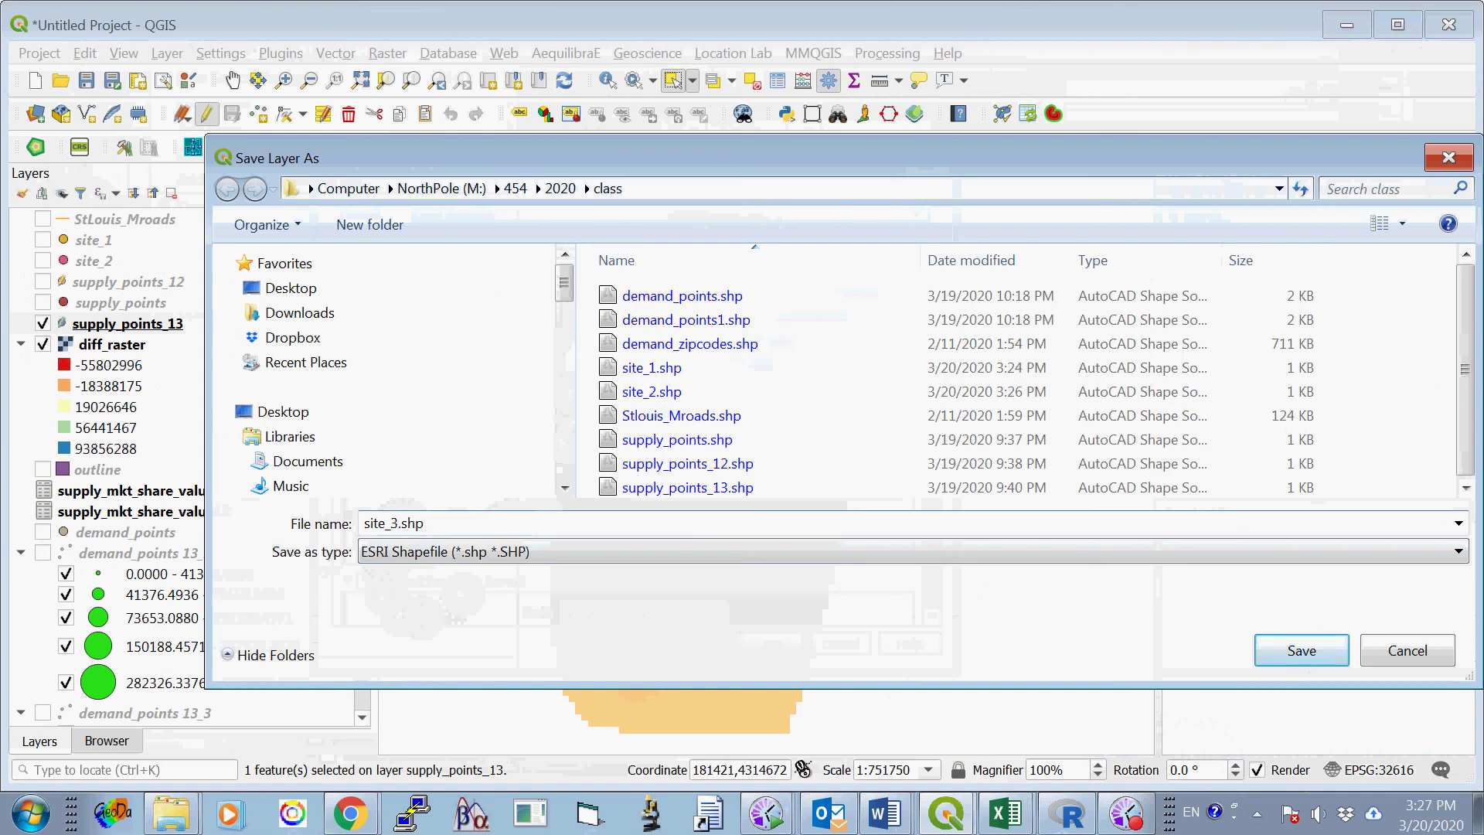
pyautogui.click(1302, 650)
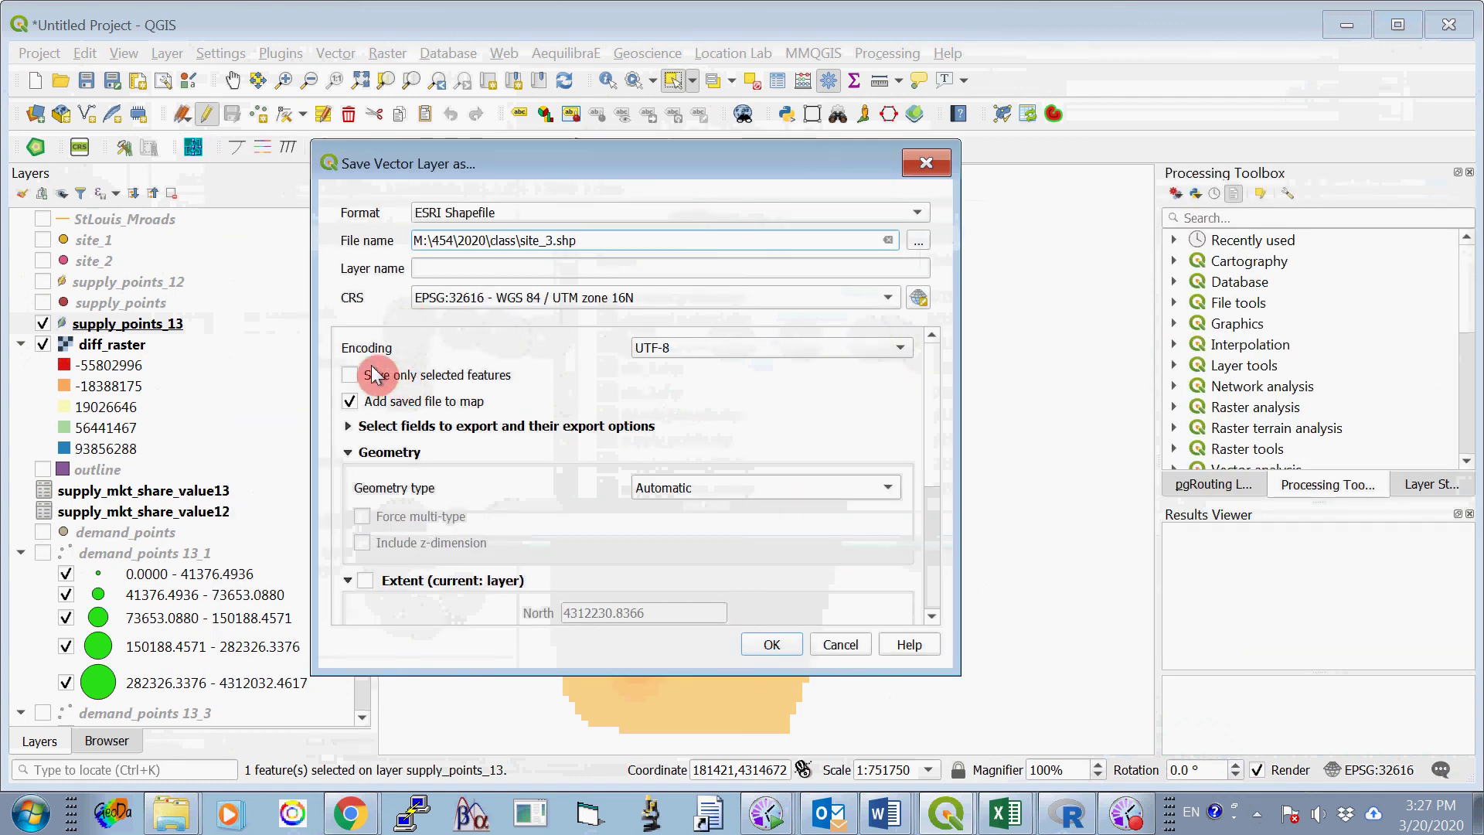
pyautogui.click(350, 375)
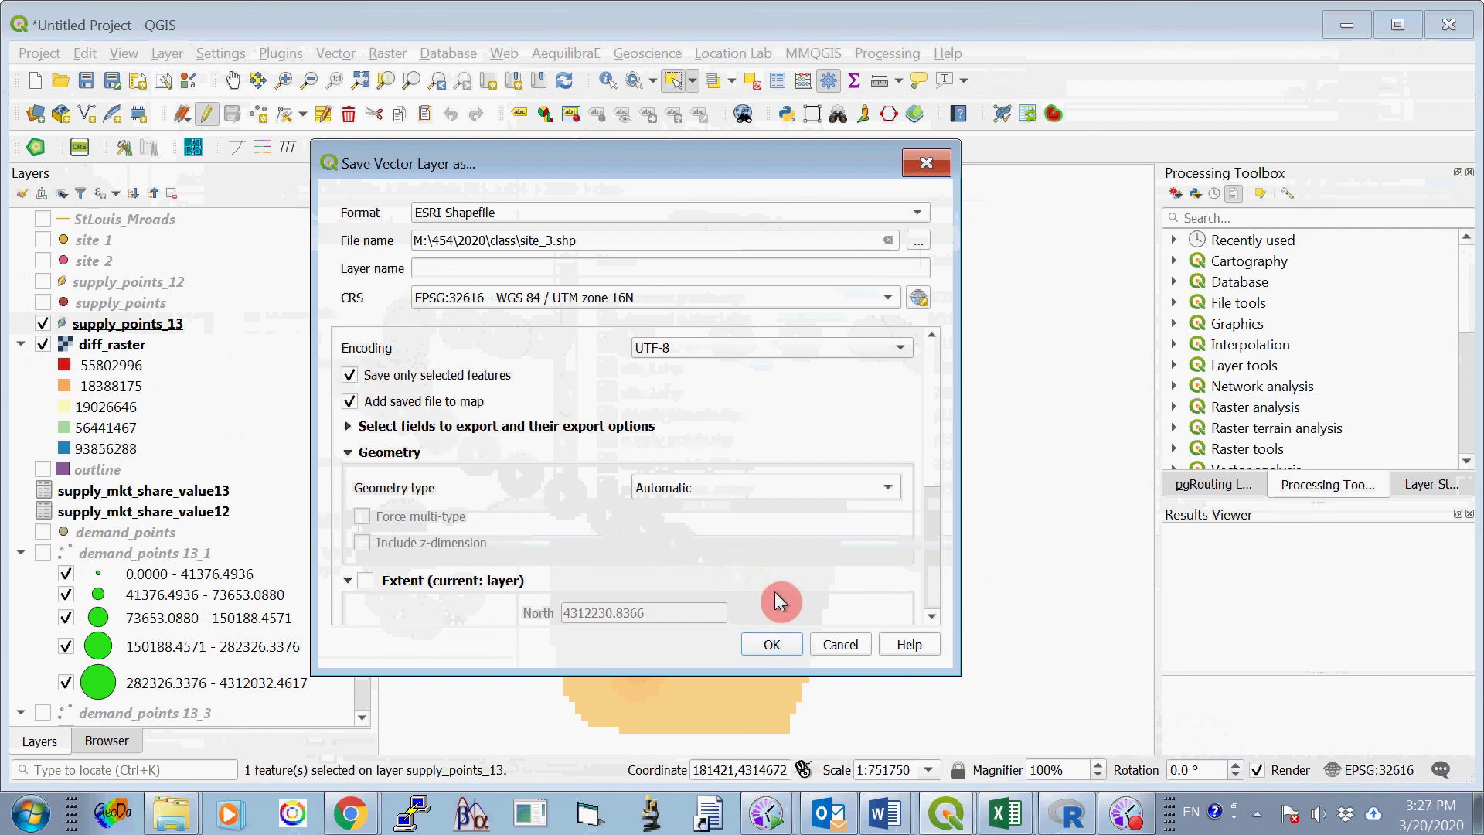
pyautogui.click(773, 643)
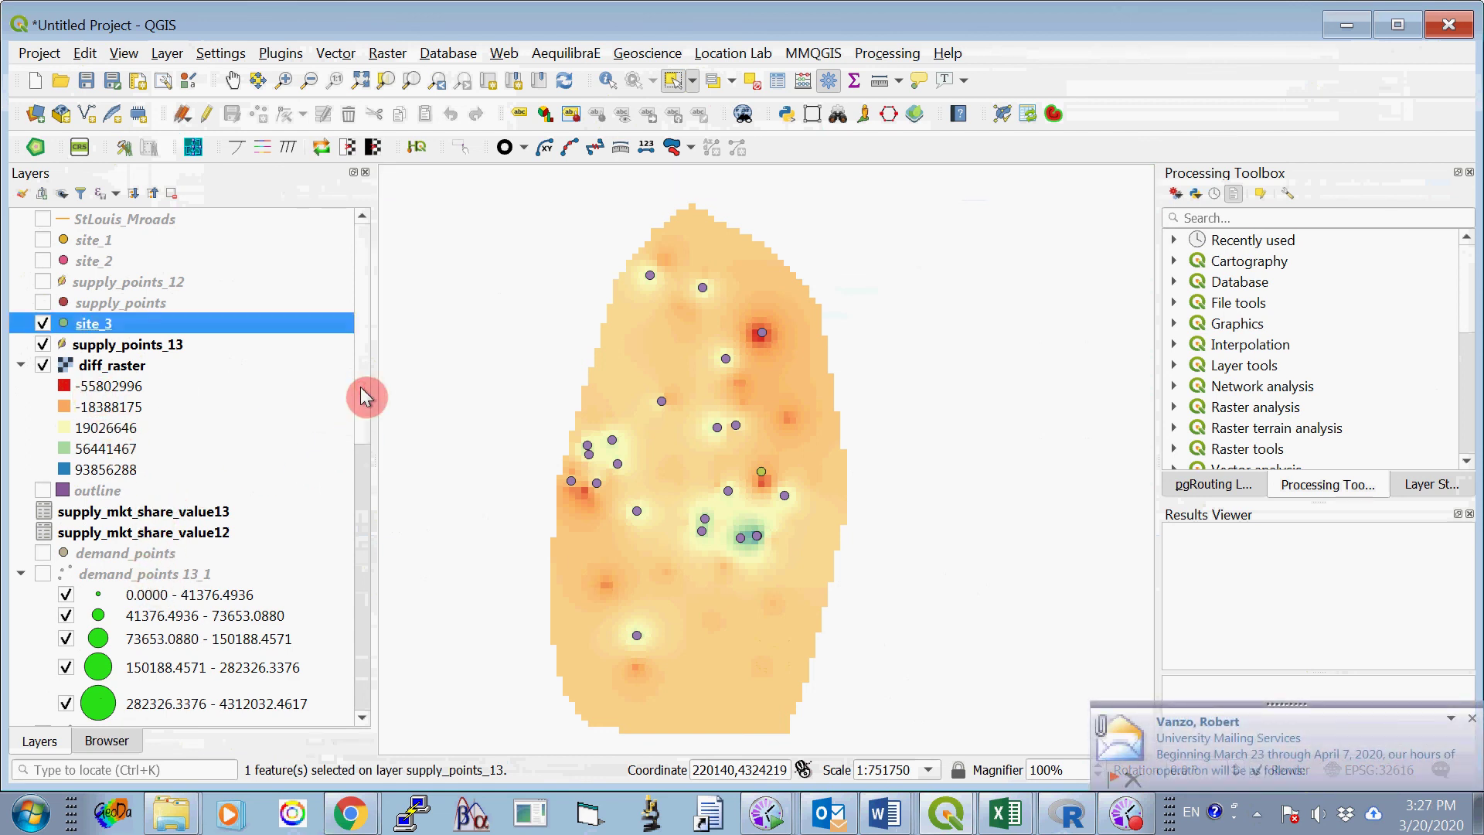
# Hide the diff_raster and supply_points_13 layers to check the site_3 point on its own.
pyautogui.click(42, 365)
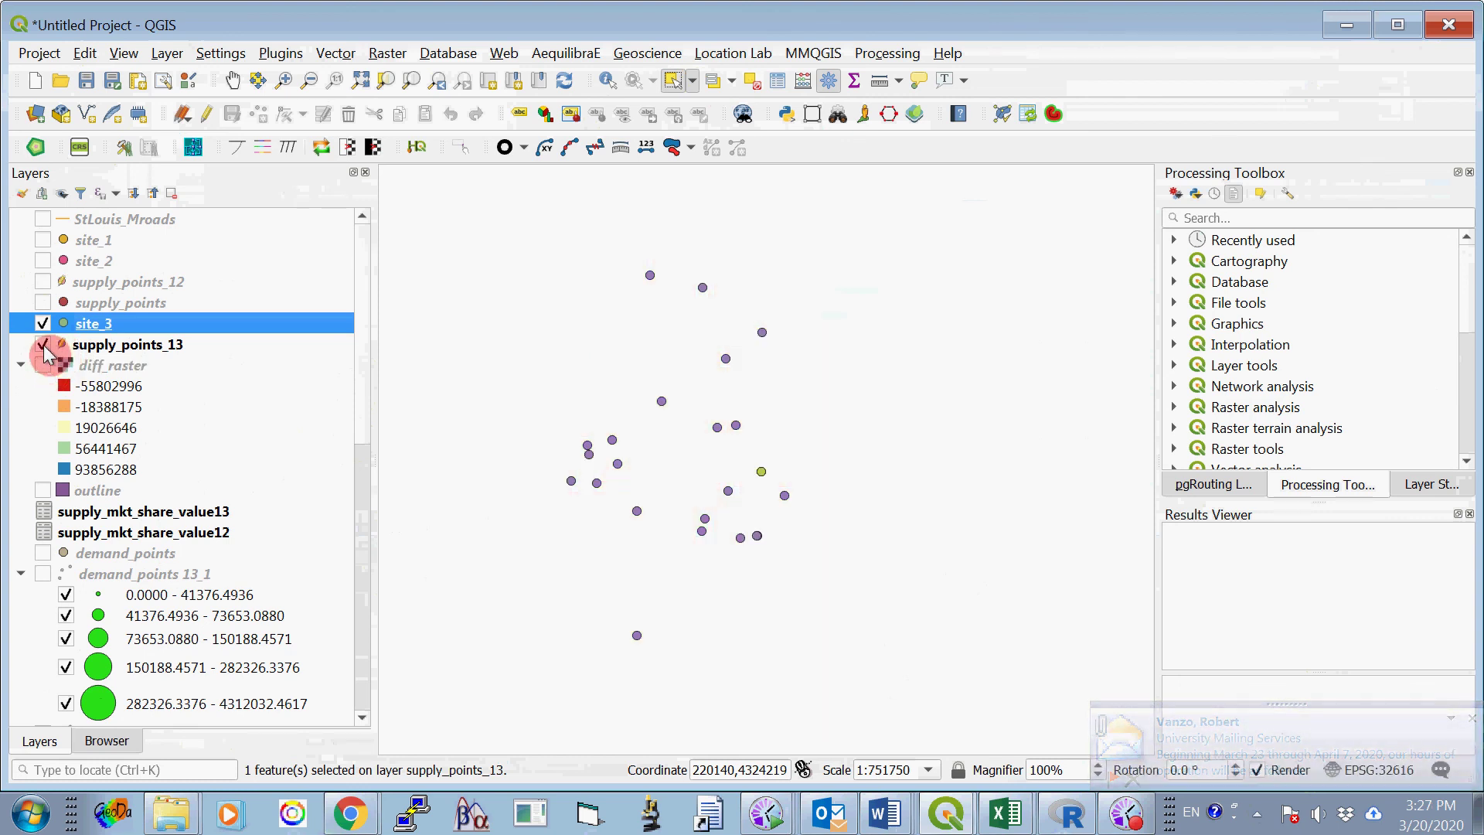
pyautogui.click(43, 345)
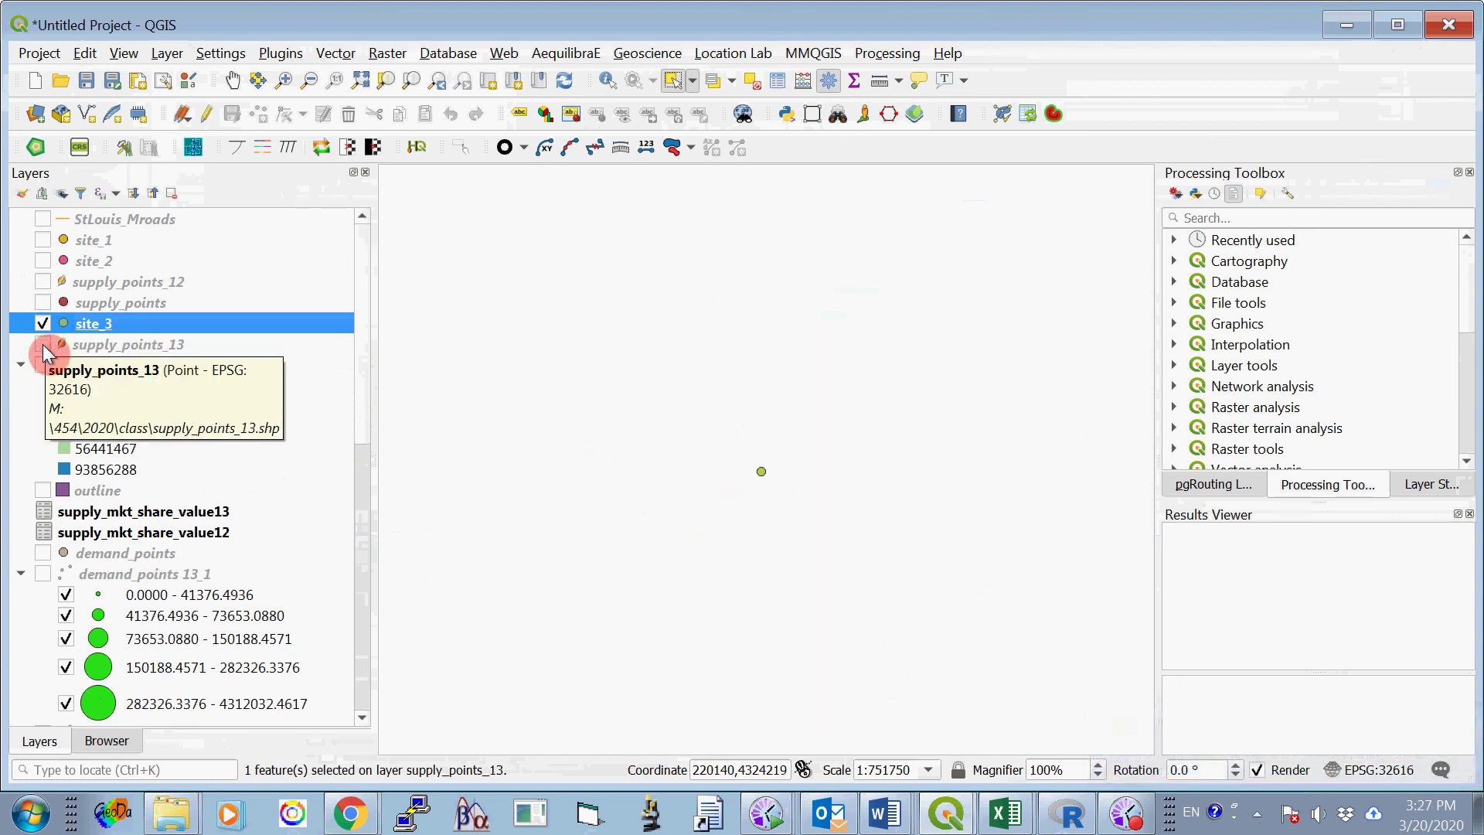
# Compare the site_1 and site_2 points with site_3 on the map, leaving only site_1 shown.
pyautogui.click(42, 239)
pyautogui.click(42, 260)
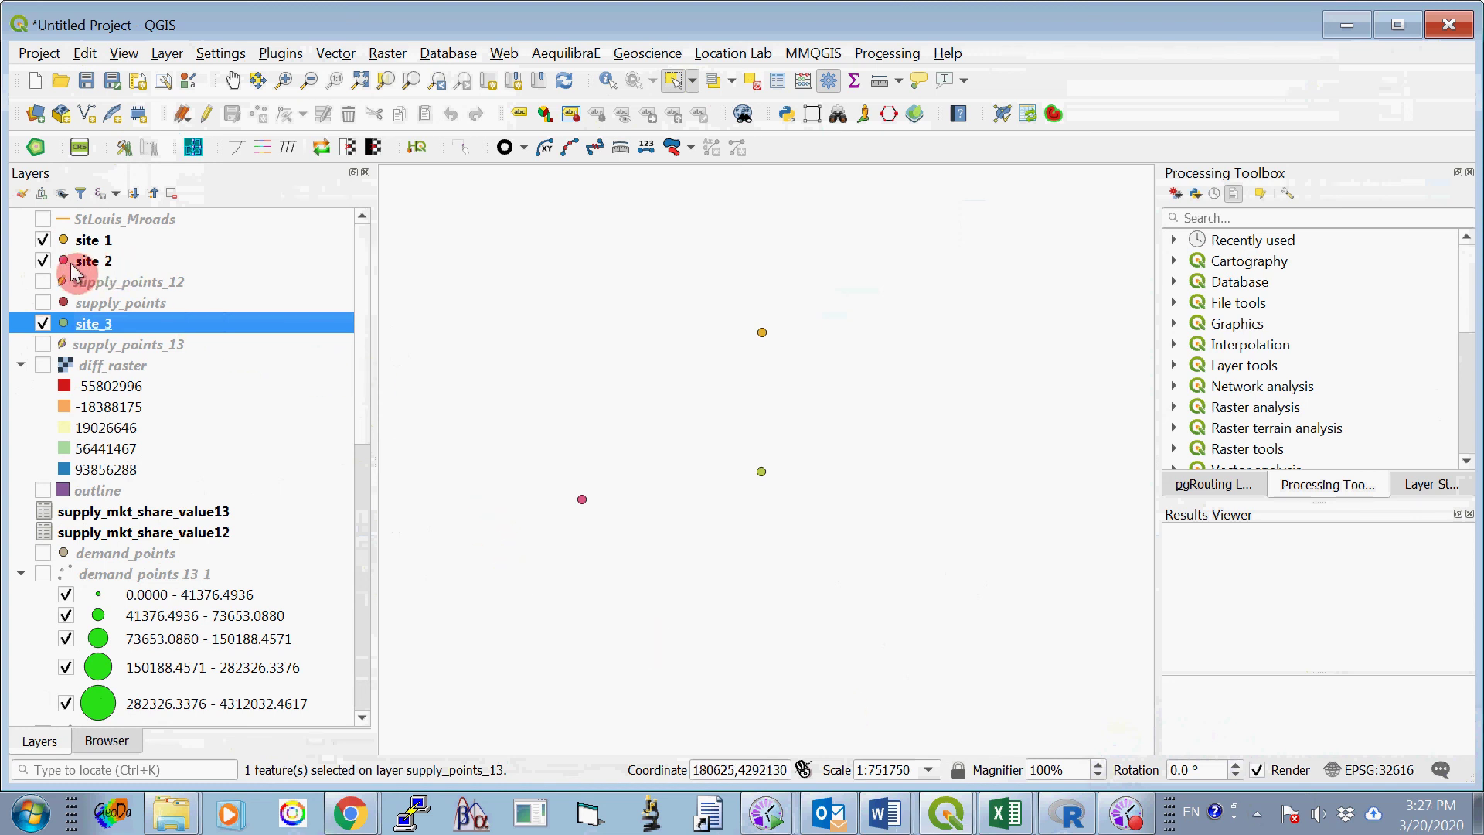
pyautogui.click(43, 262)
pyautogui.click(43, 323)
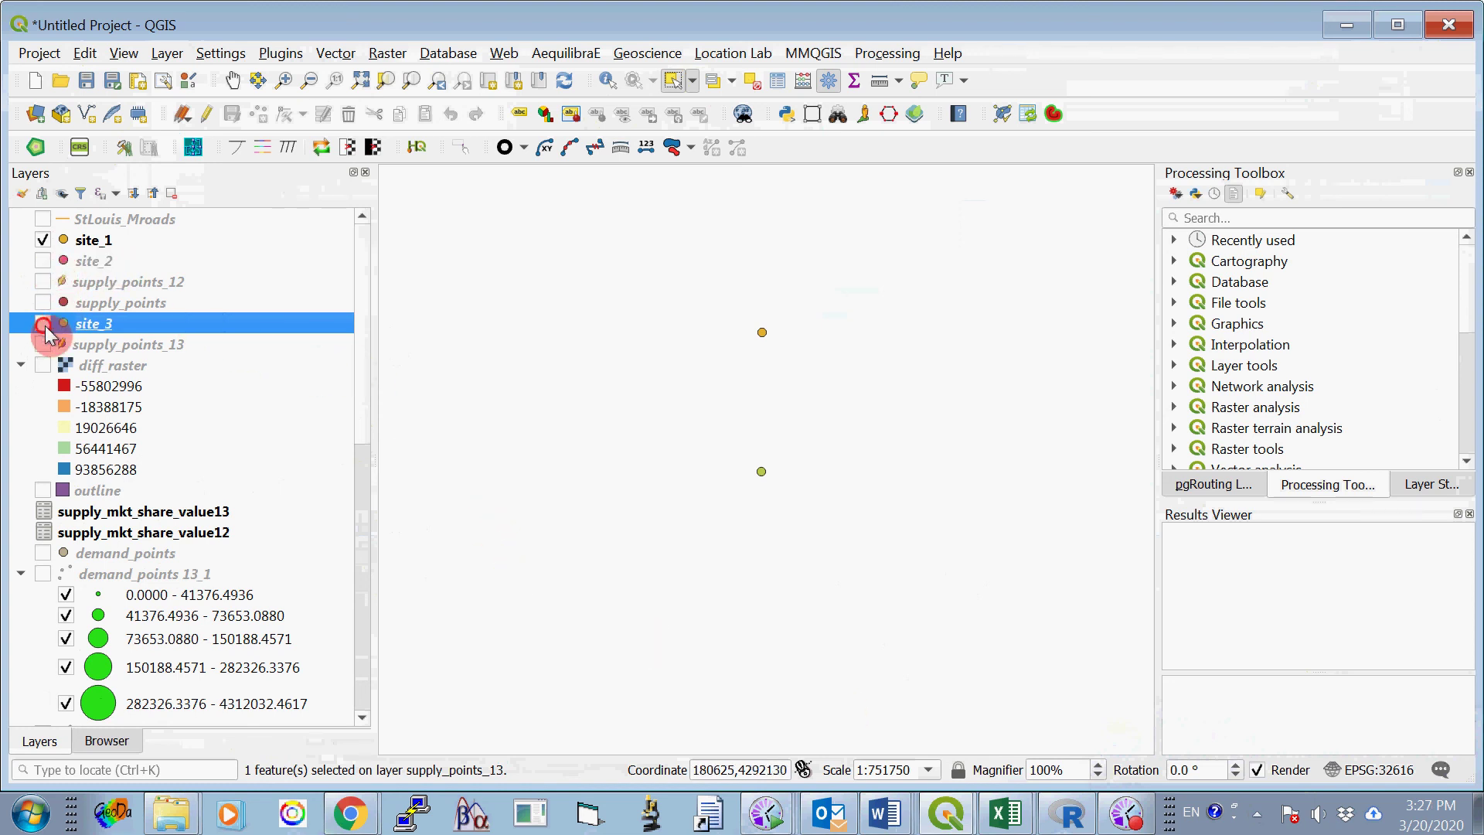
# Change the site_1 layer's symbol to the "diamond red" preset in its symbology.
pyautogui.click(92, 241)
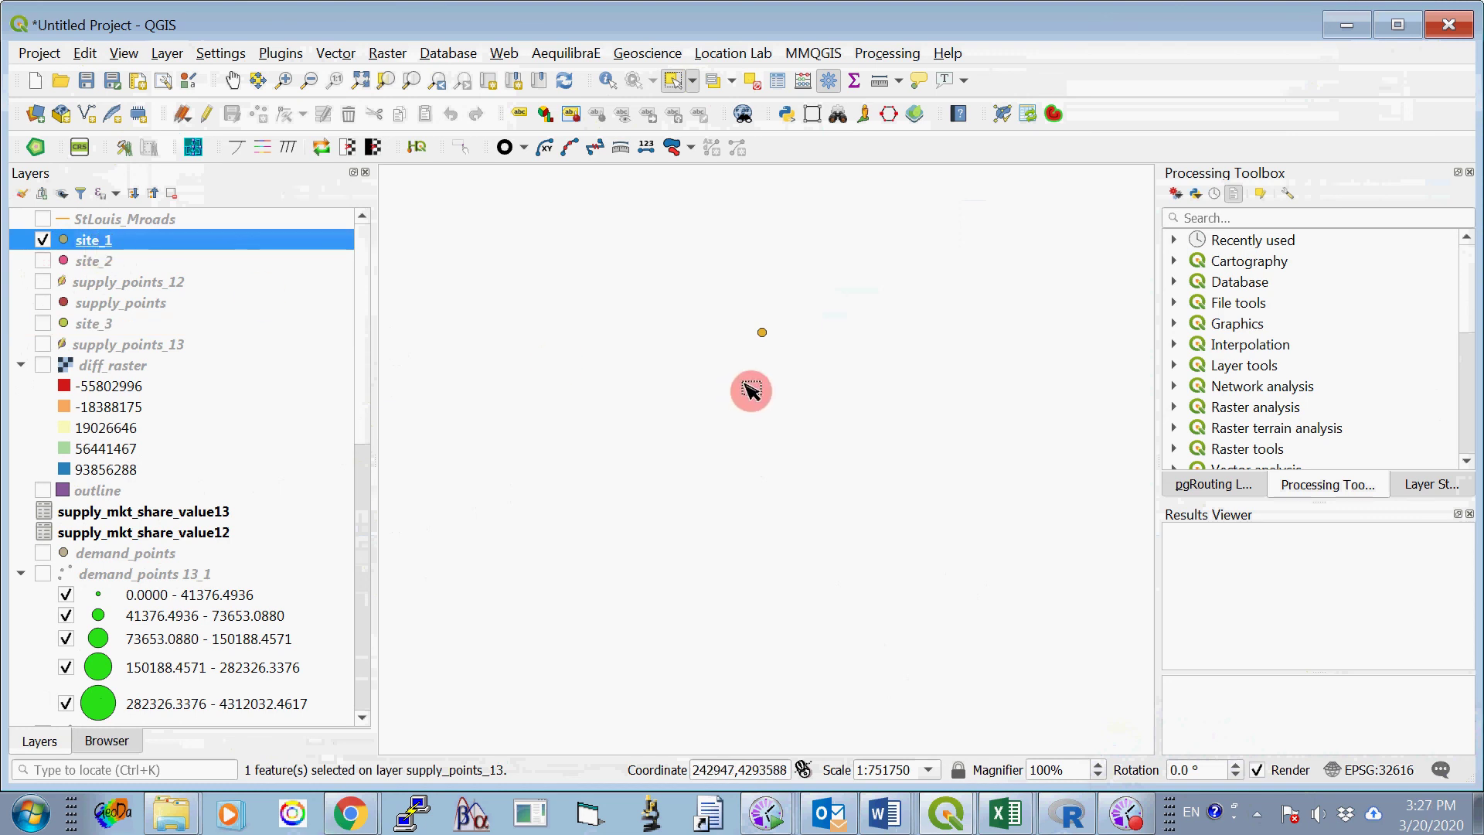
pyautogui.rightClick(128, 246)
pyautogui.click(263, 692)
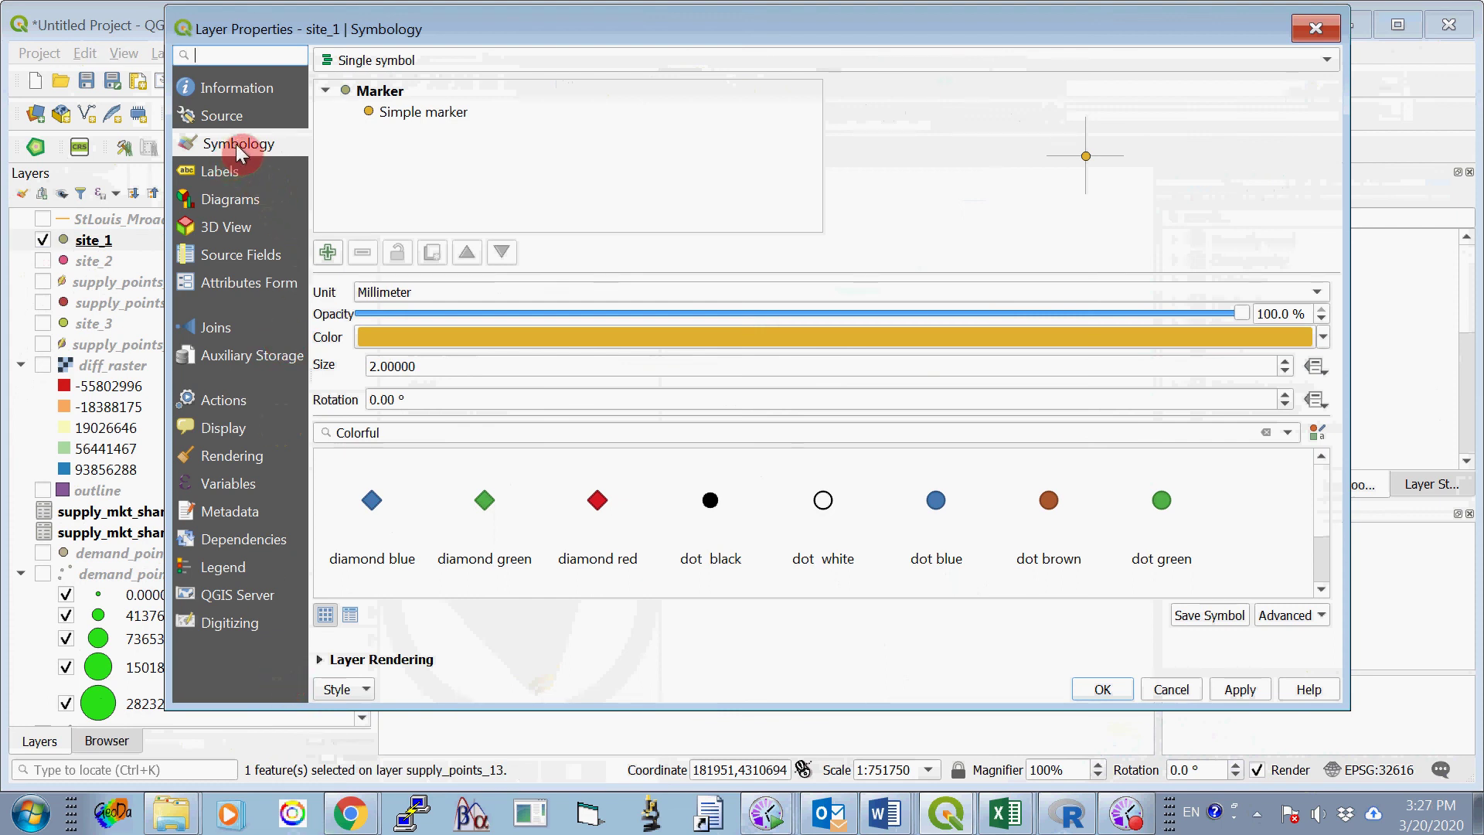
pyautogui.click(598, 501)
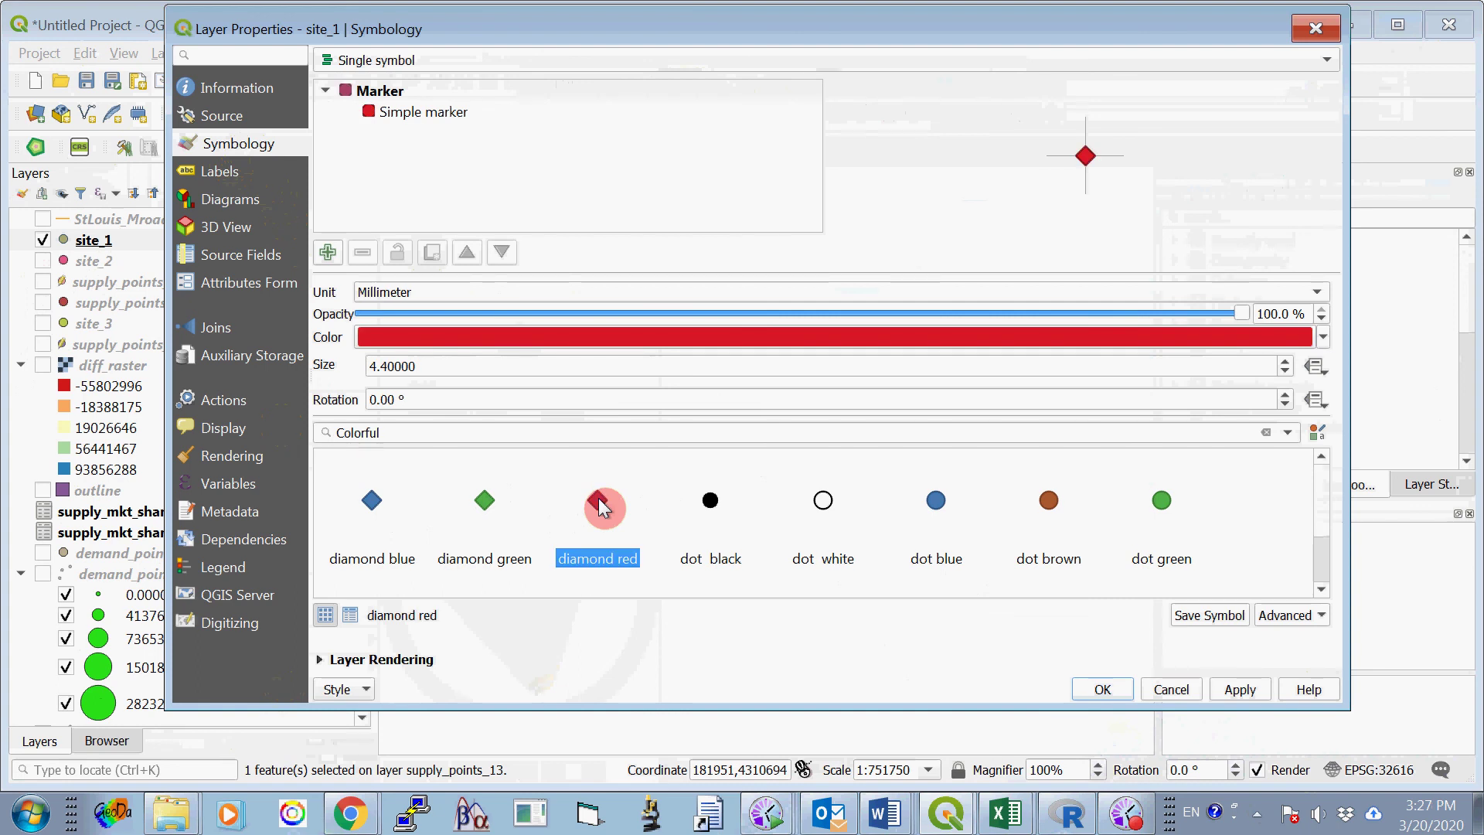
pyautogui.click(1091, 690)
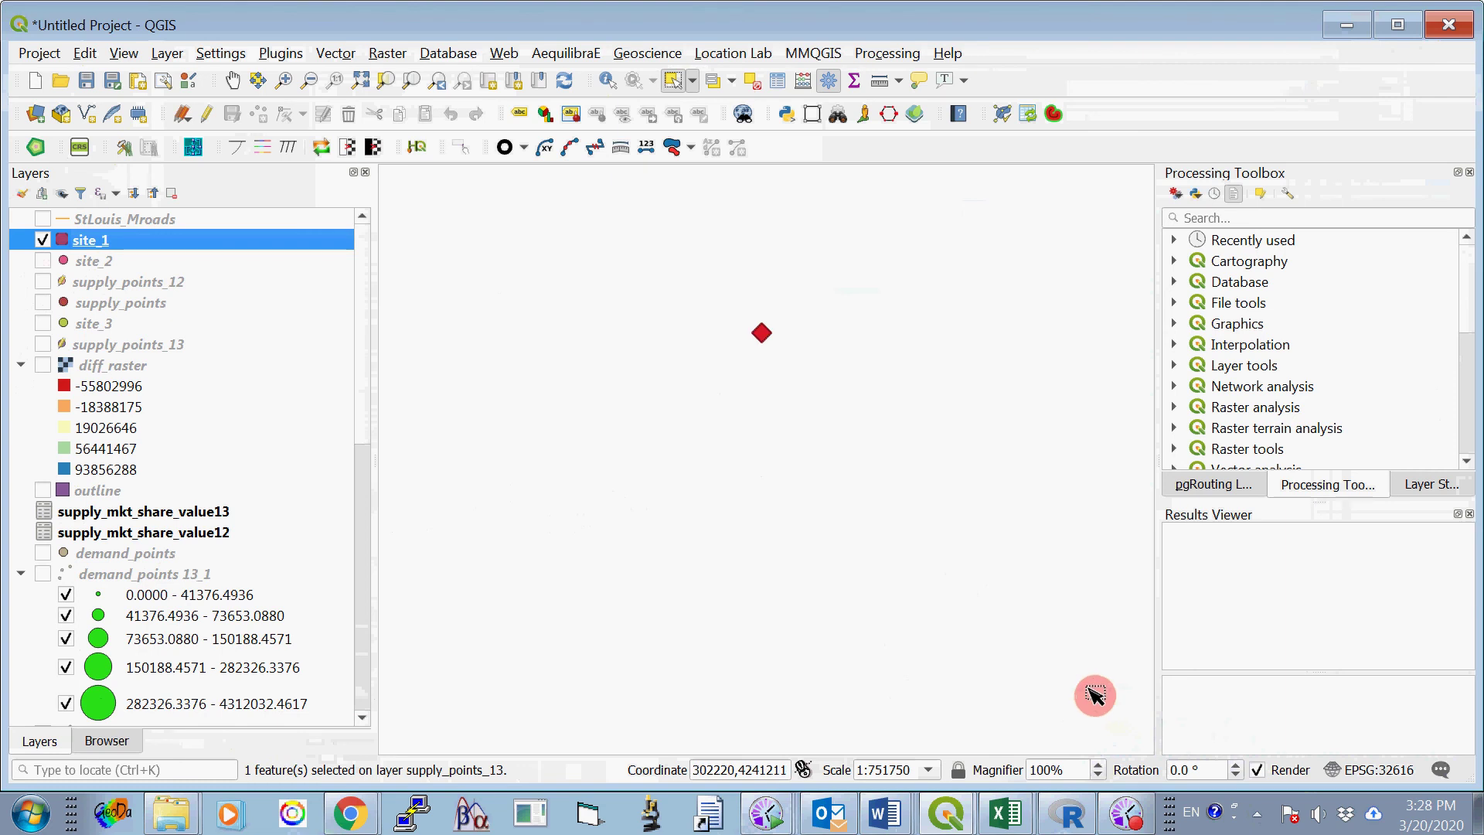
pyautogui.click(801, 452)
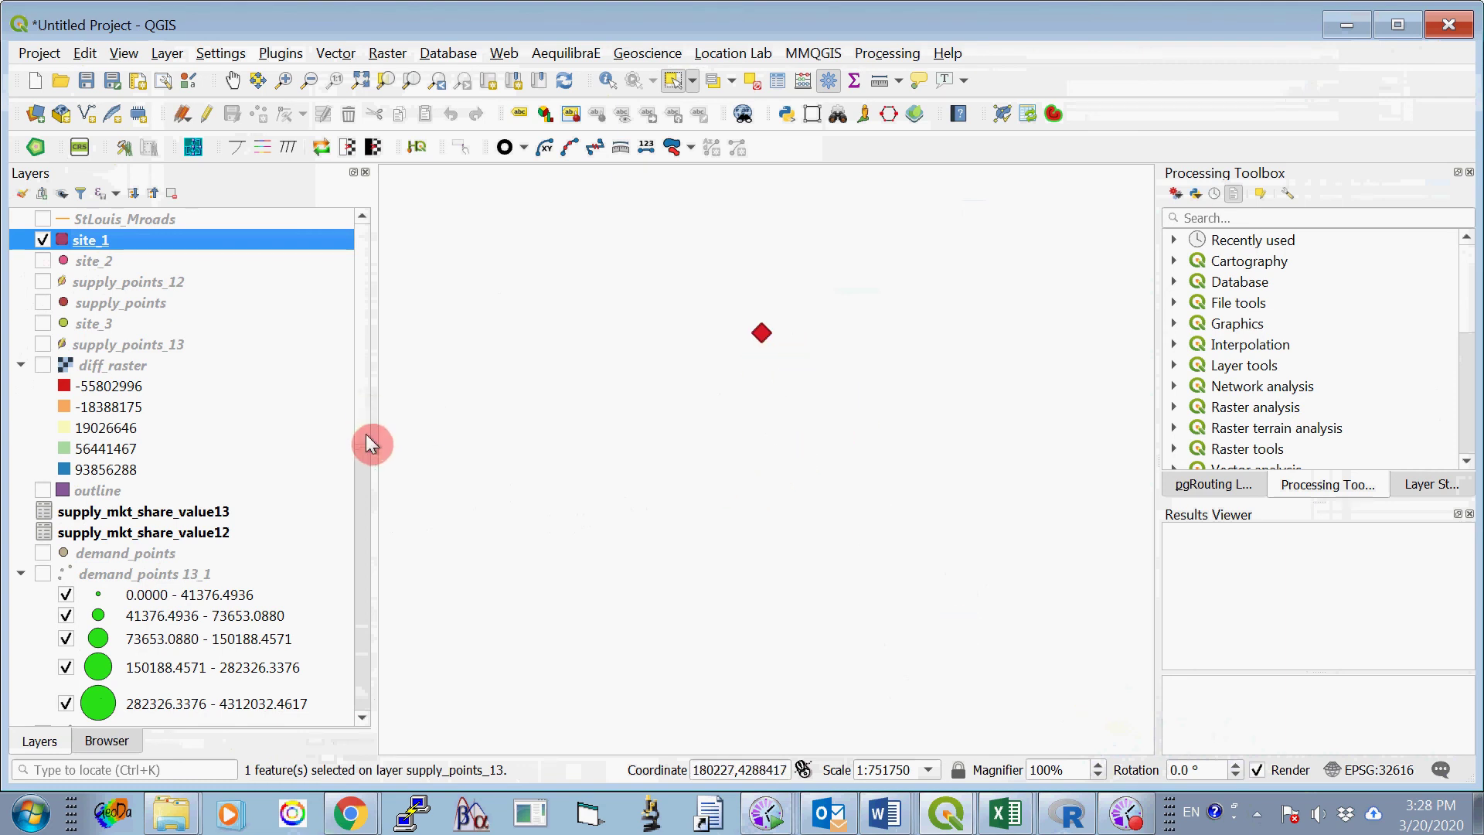
# Show the site_2 layer and give it the "diamond red" symbol.
pyautogui.click(42, 261)
pyautogui.rightClick(85, 264)
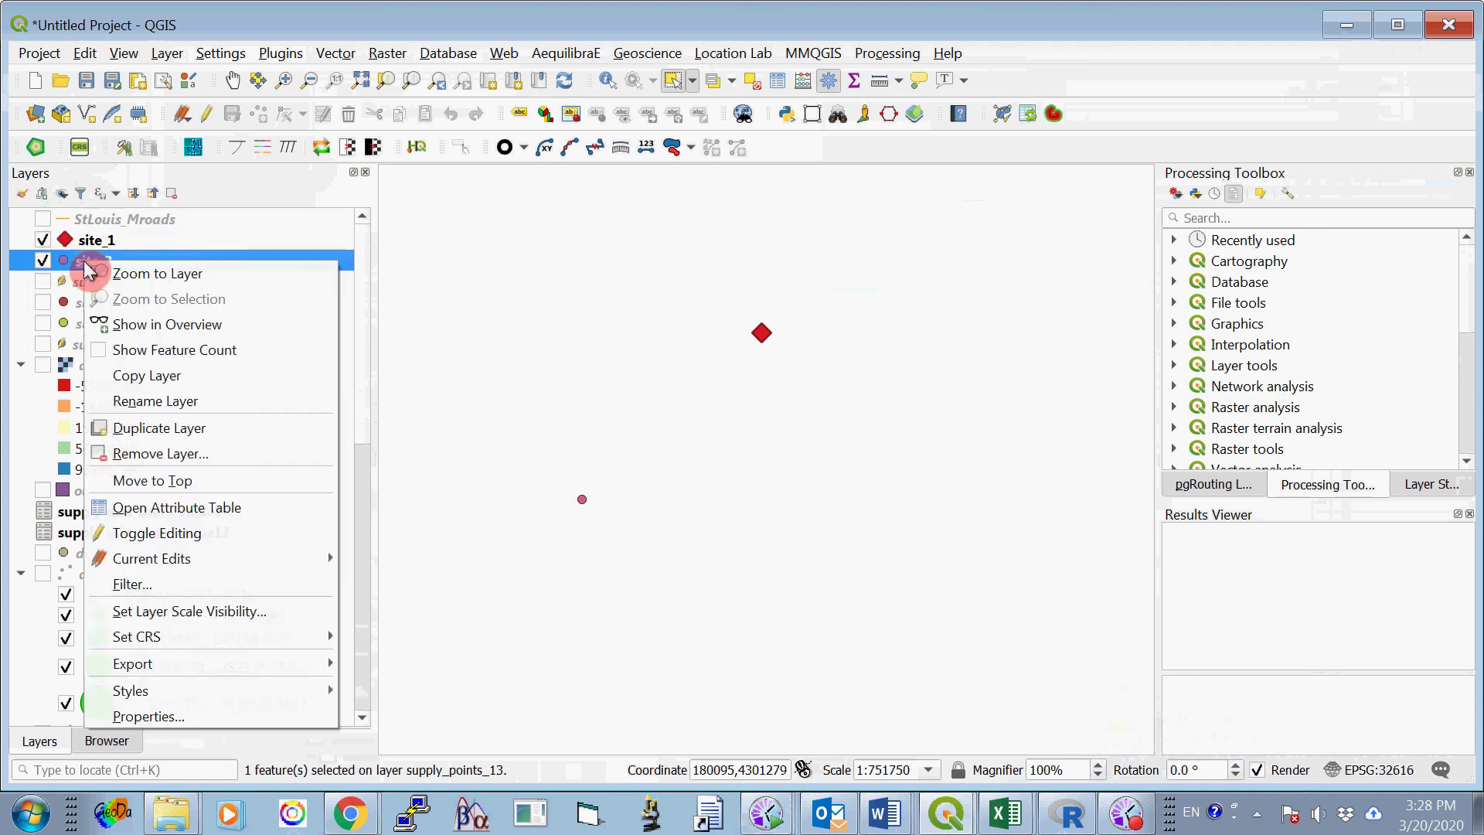
pyautogui.click(258, 710)
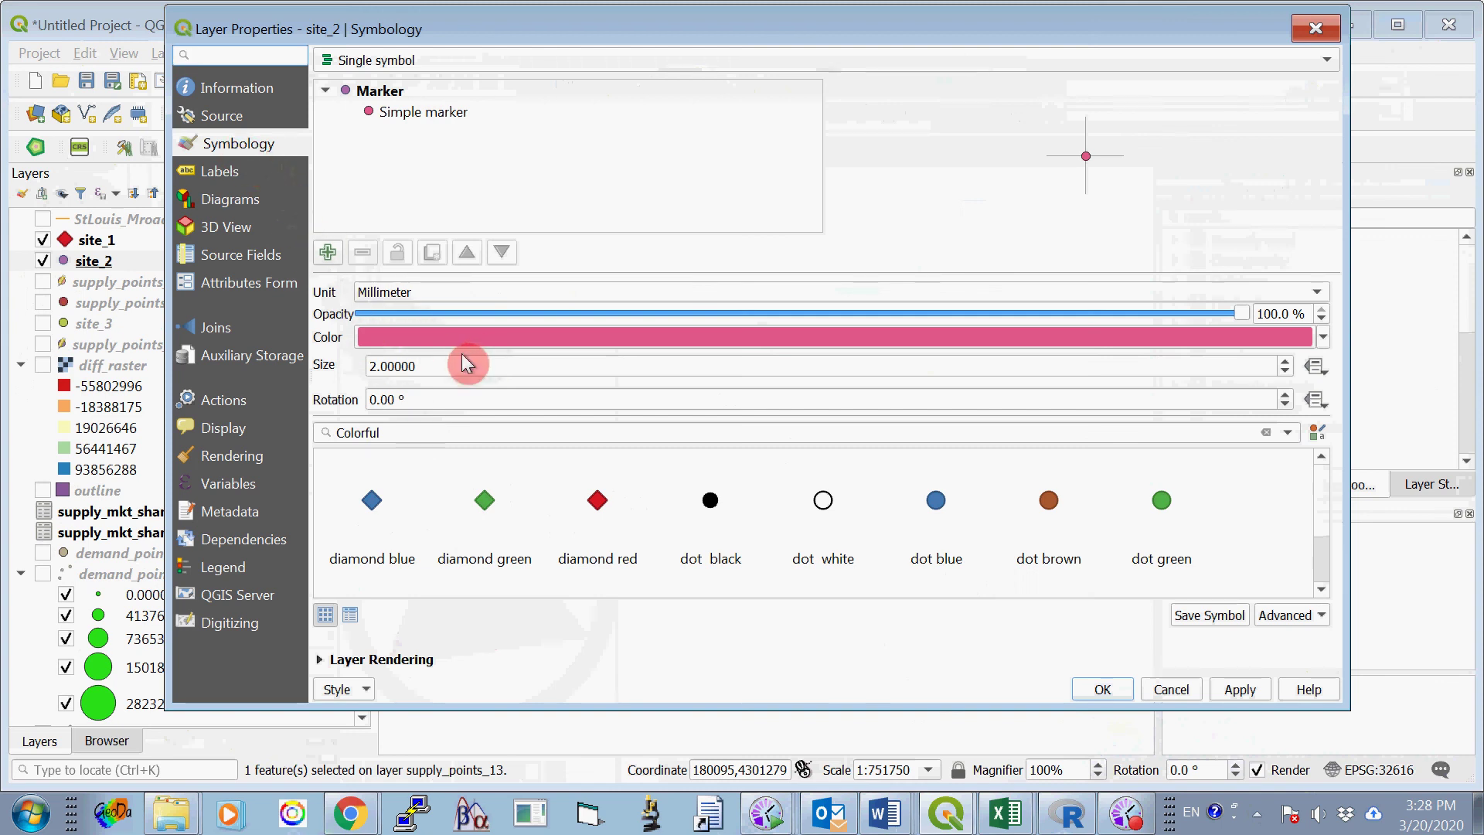
pyautogui.click(598, 502)
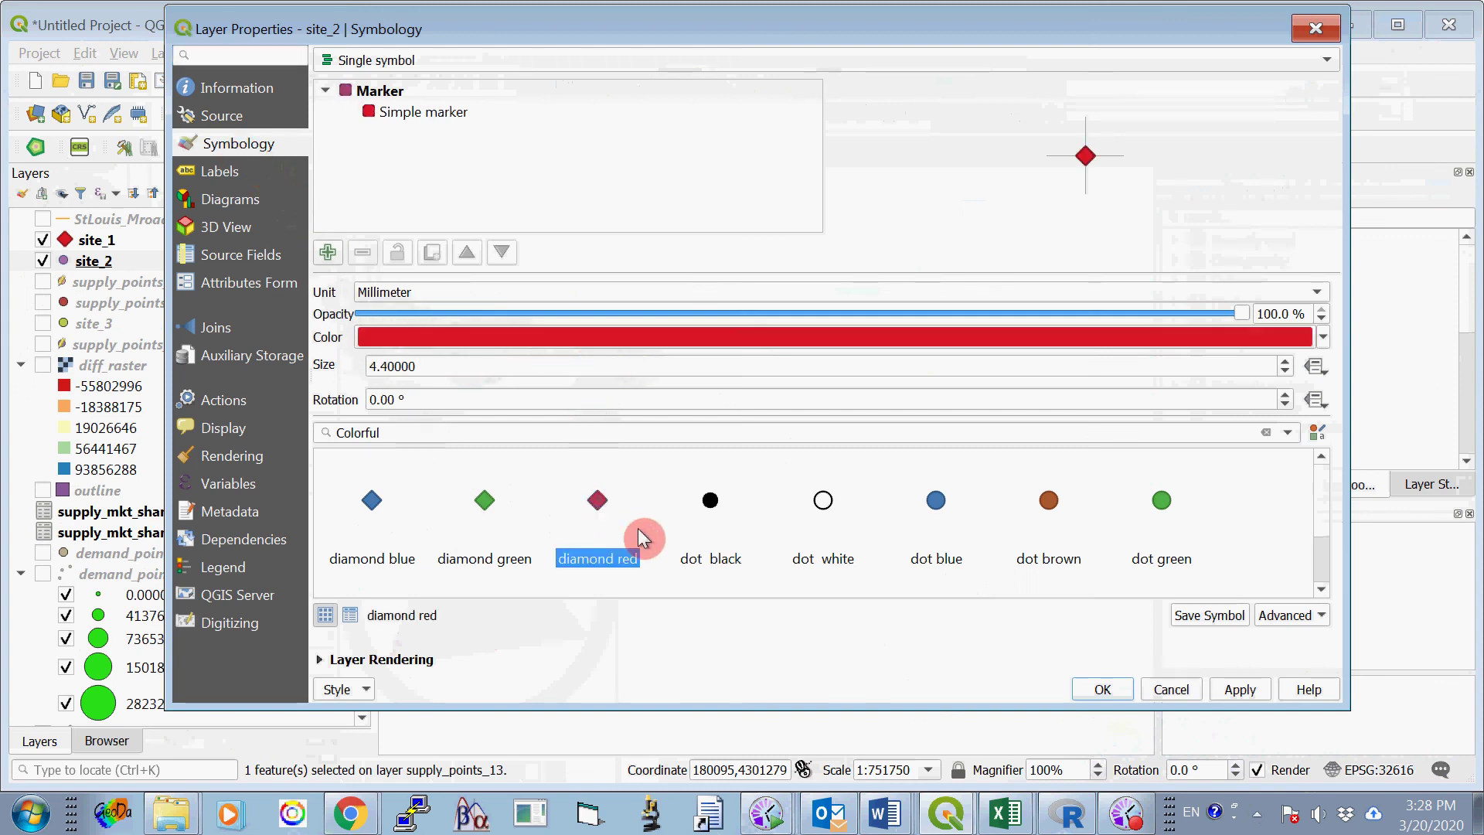
pyautogui.click(1102, 688)
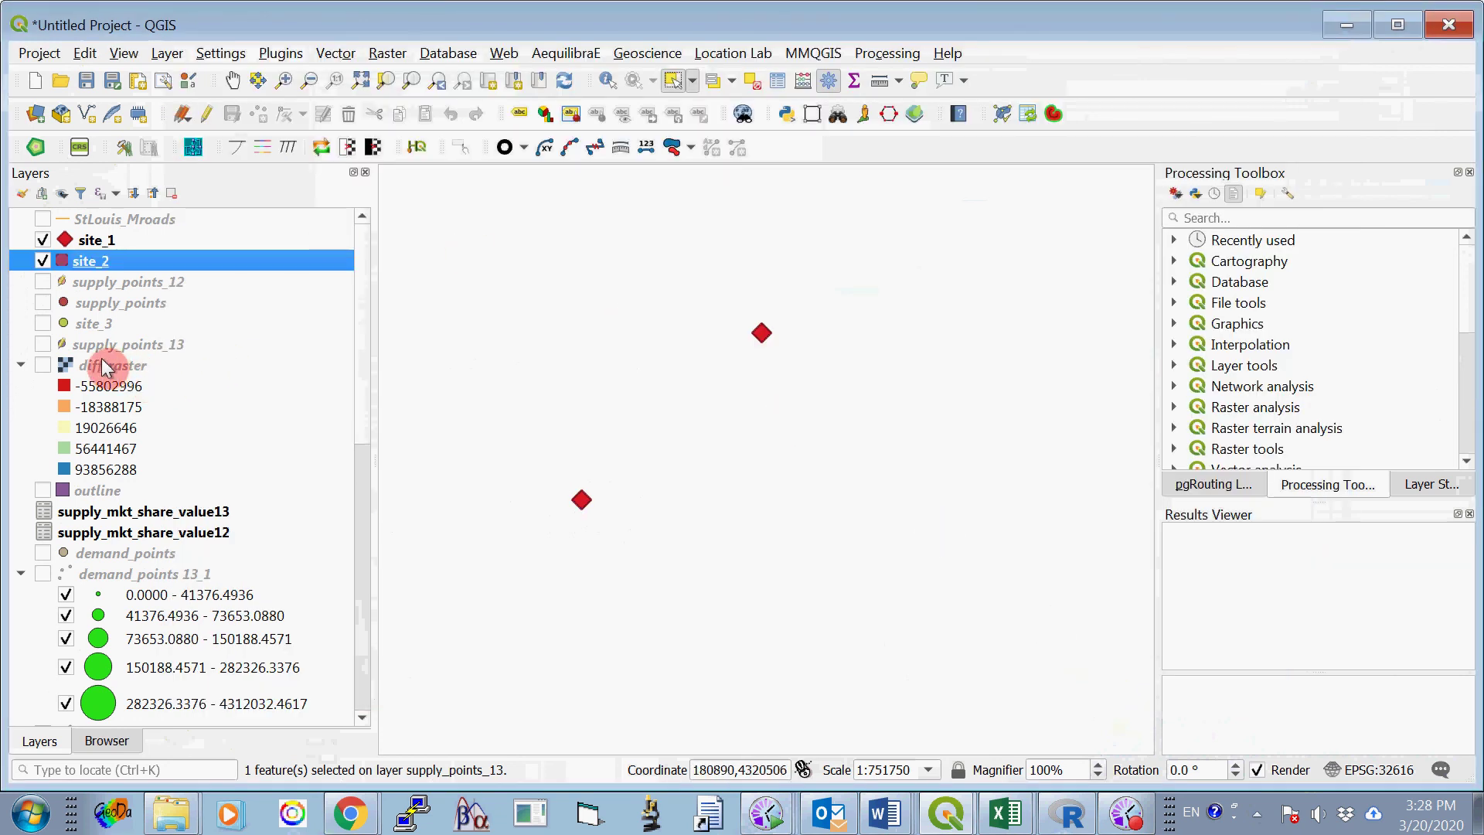
# Show the site_3 layer and give its point the "diamond red" symbol.
pyautogui.click(43, 324)
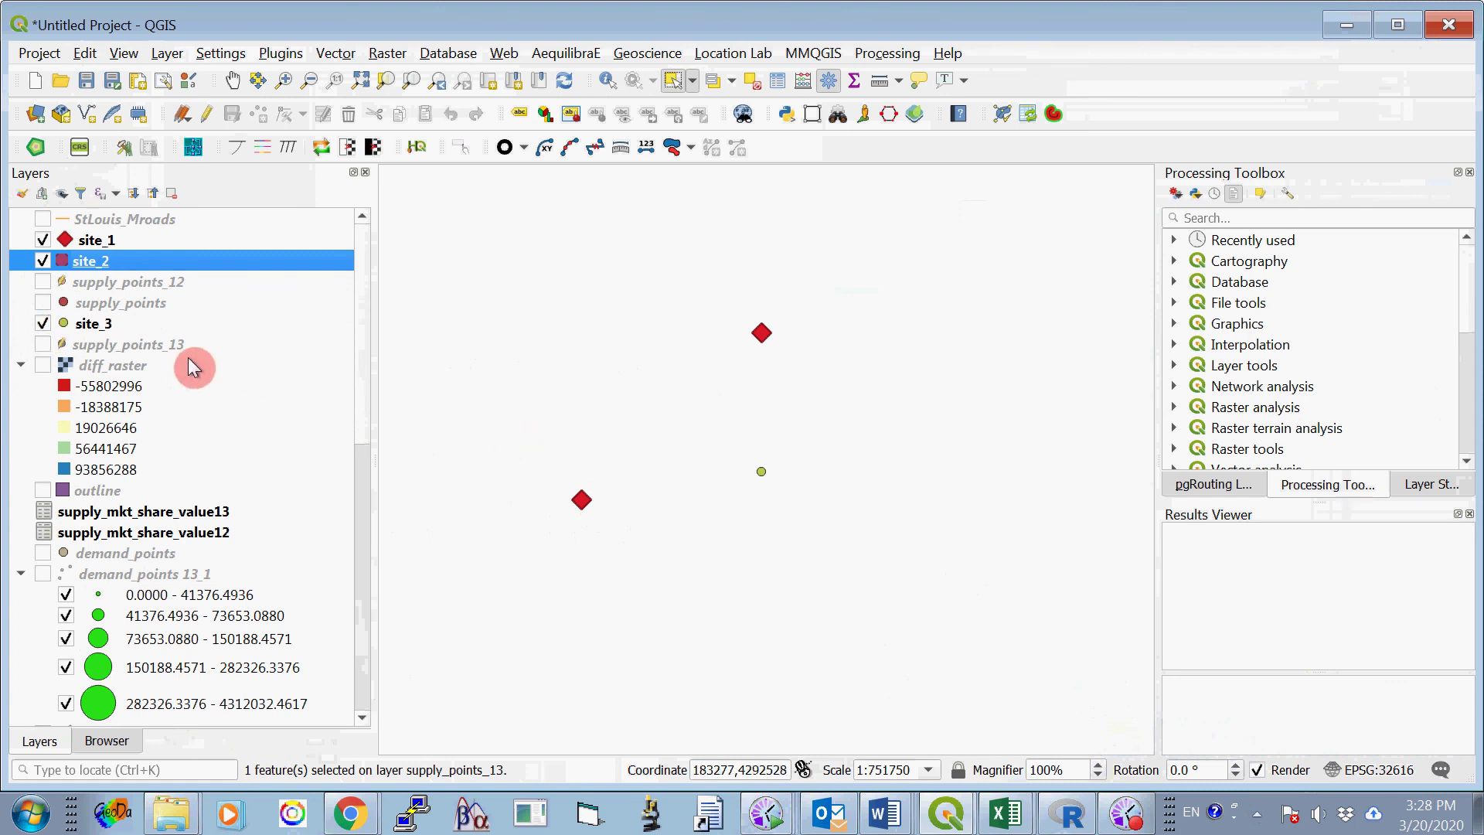
pyautogui.click(105, 324)
pyautogui.rightClick(104, 326)
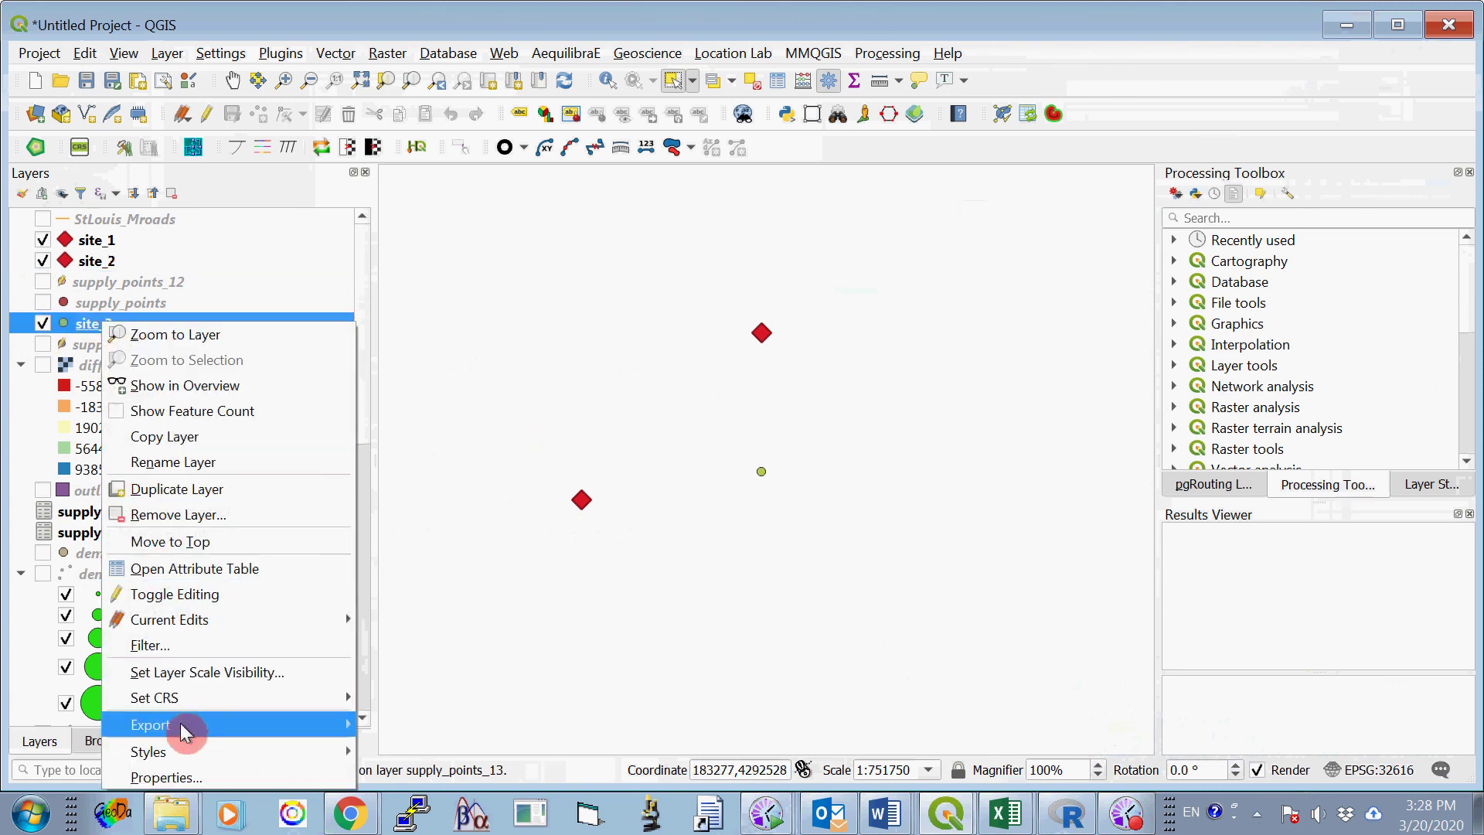
pyautogui.press('Return')
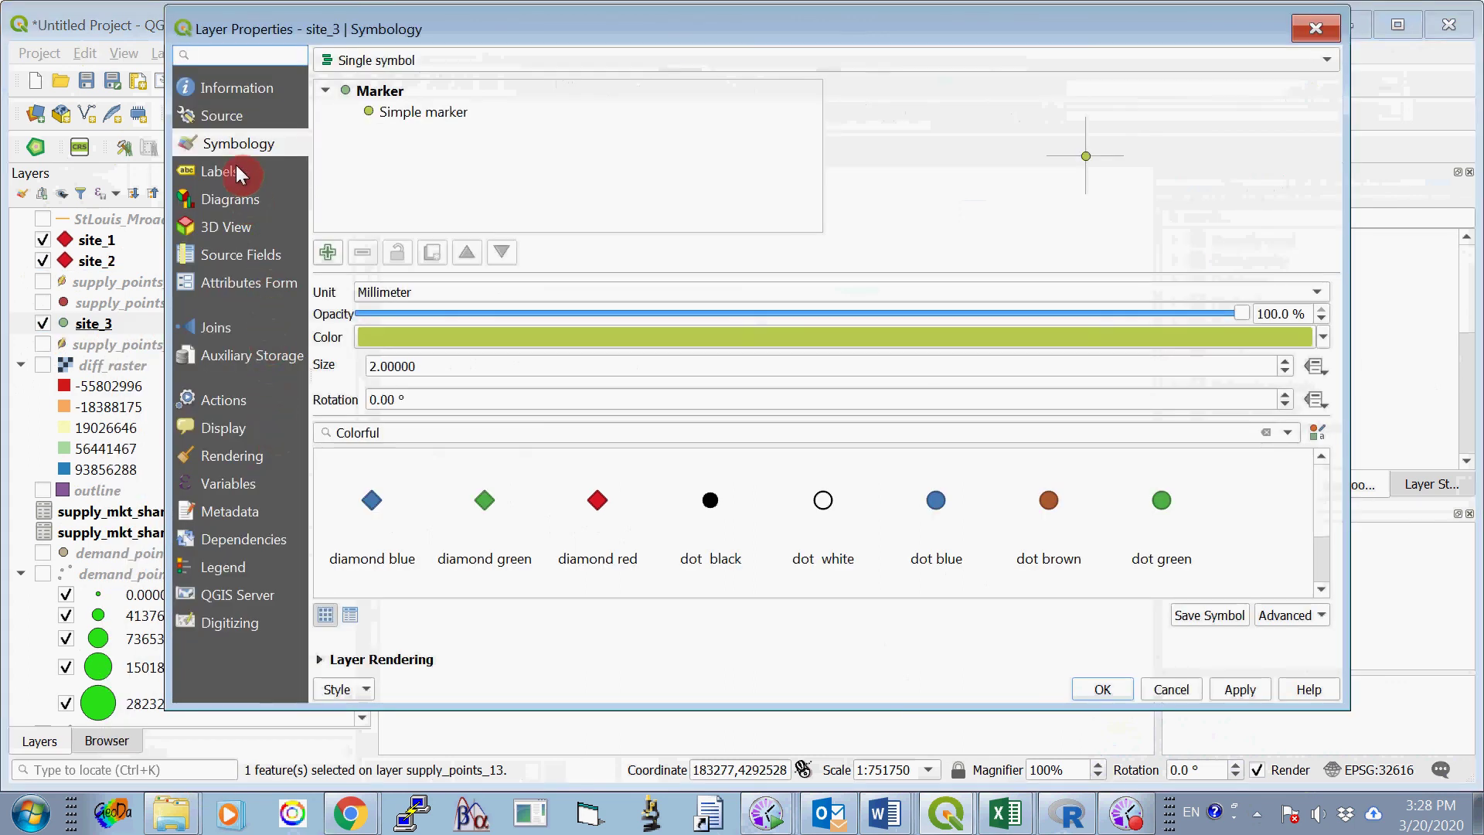
pyautogui.click(596, 504)
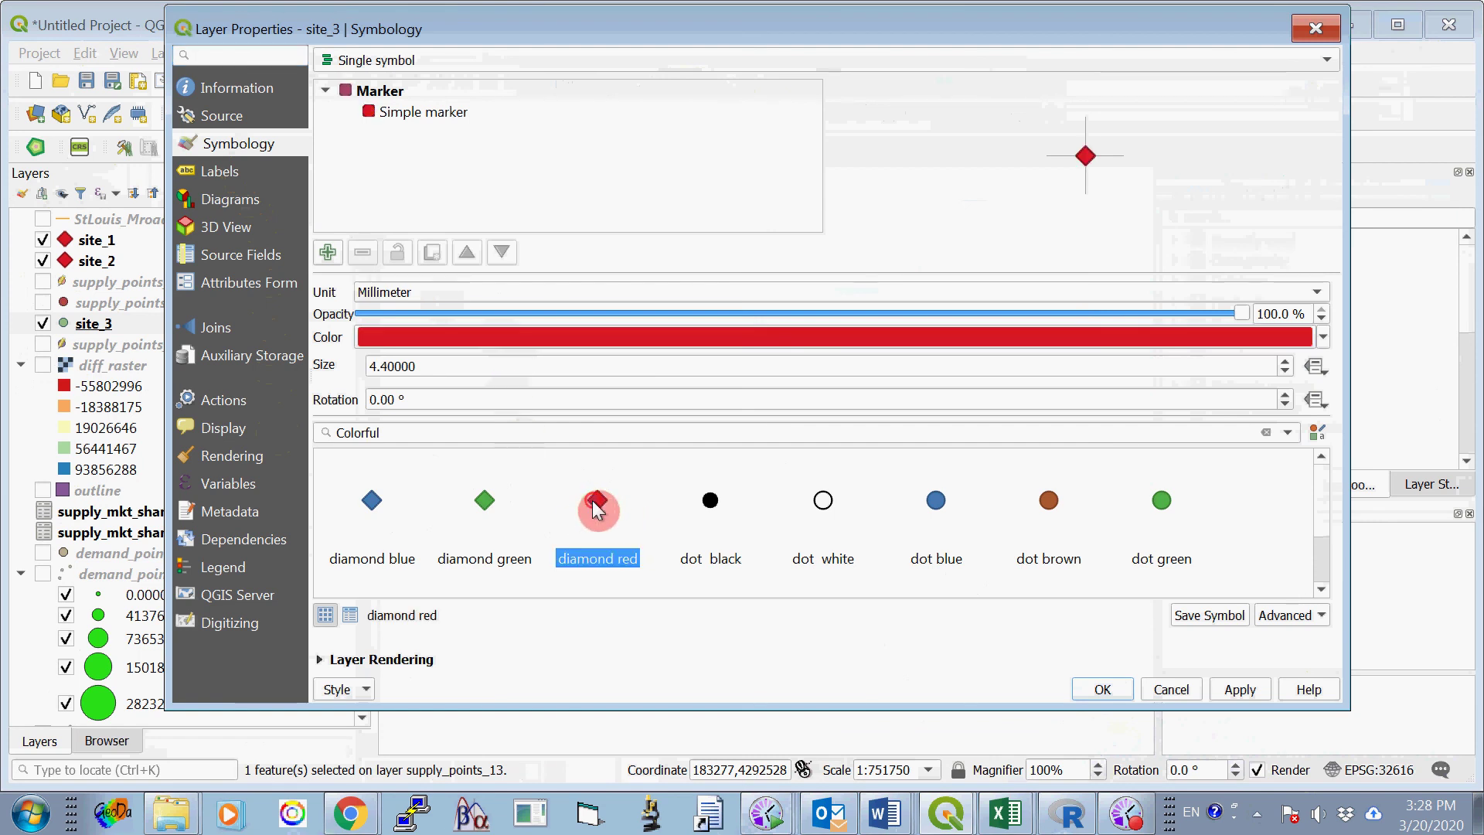
pyautogui.click(1103, 690)
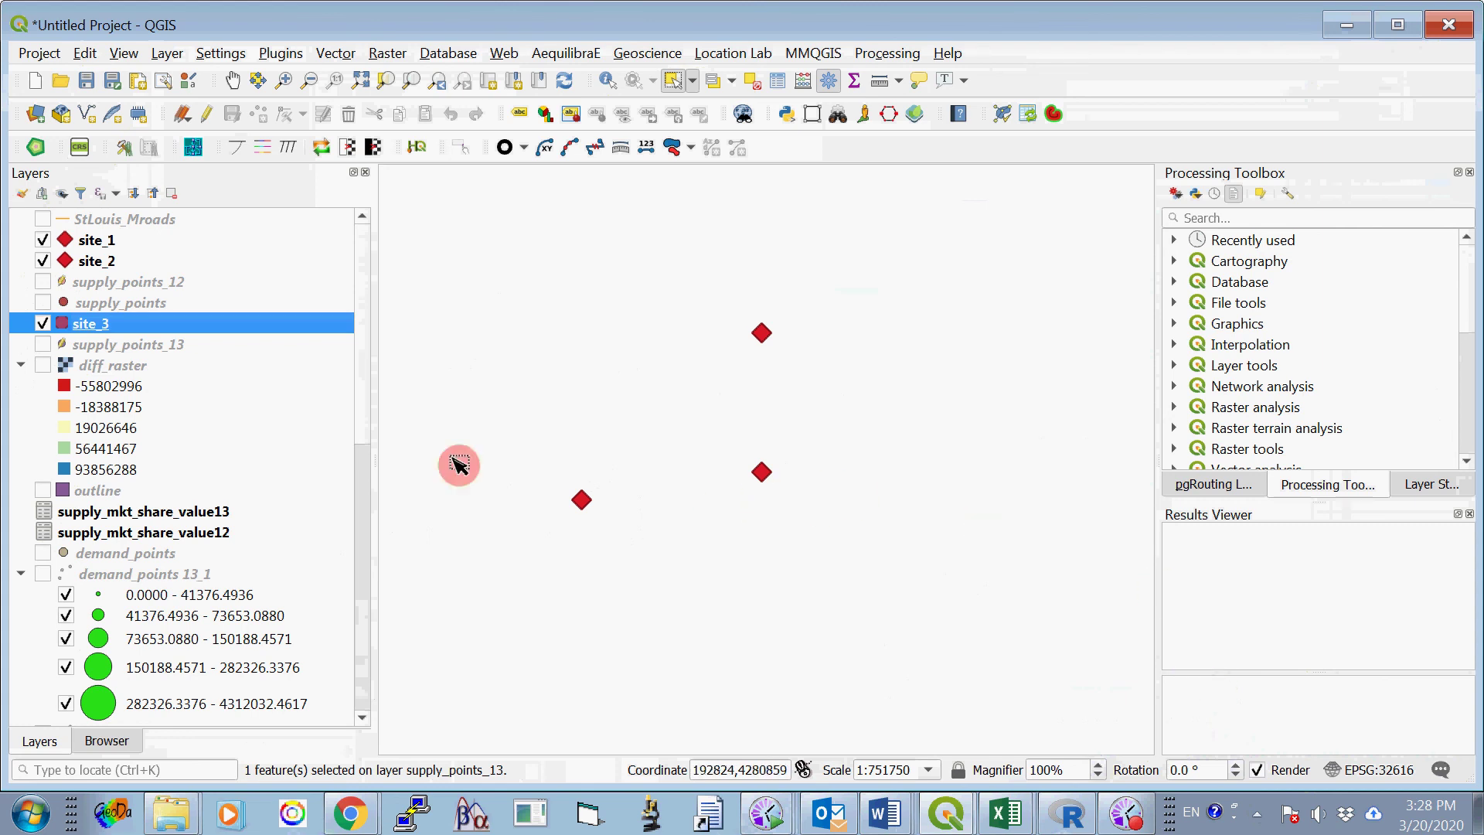
# Hide site_2 and site_3, and show the demand_points 12_1 layer beneath the site_1 marker.
pyautogui.click(42, 261)
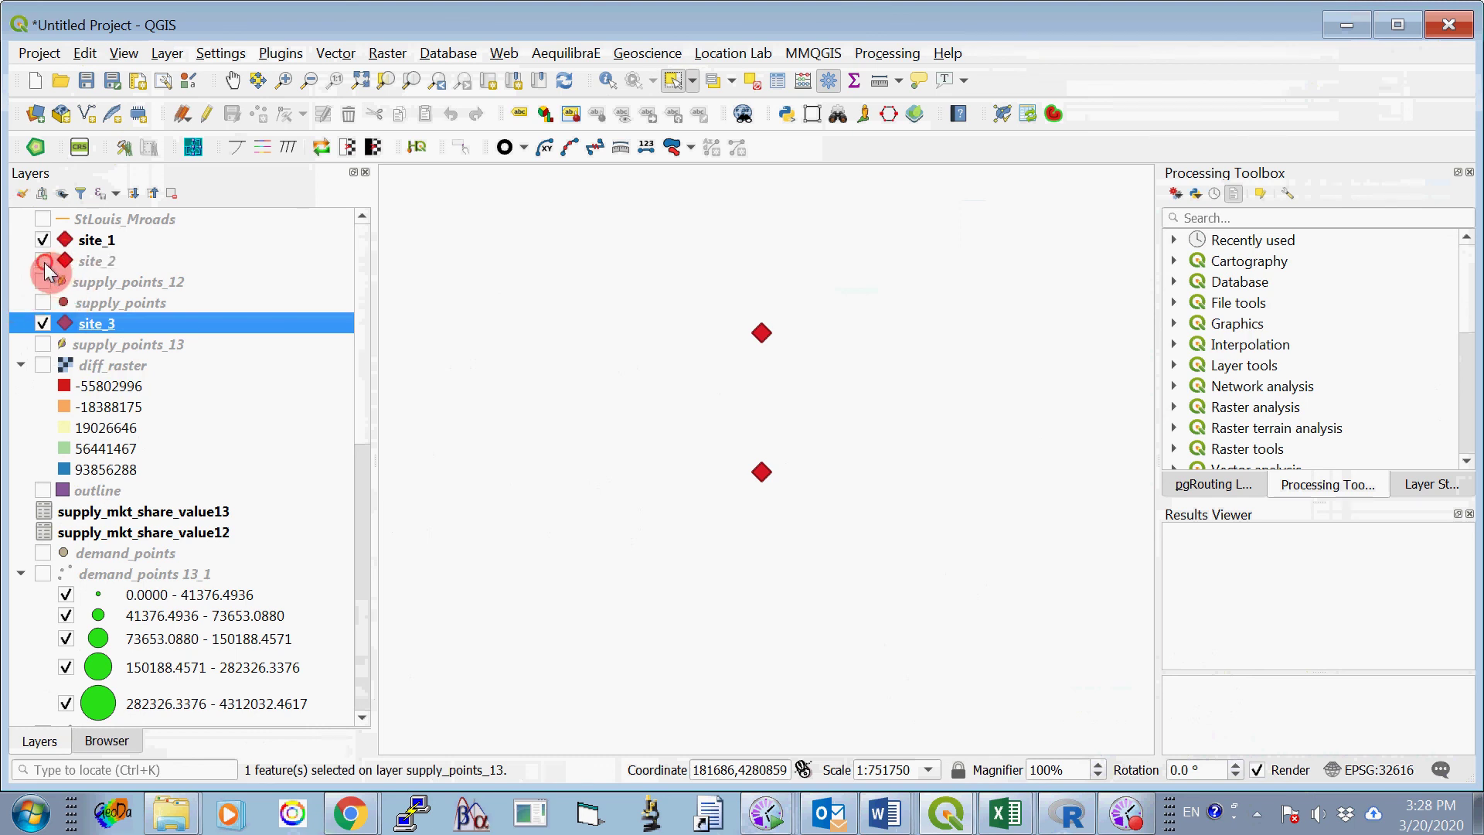
pyautogui.click(43, 323)
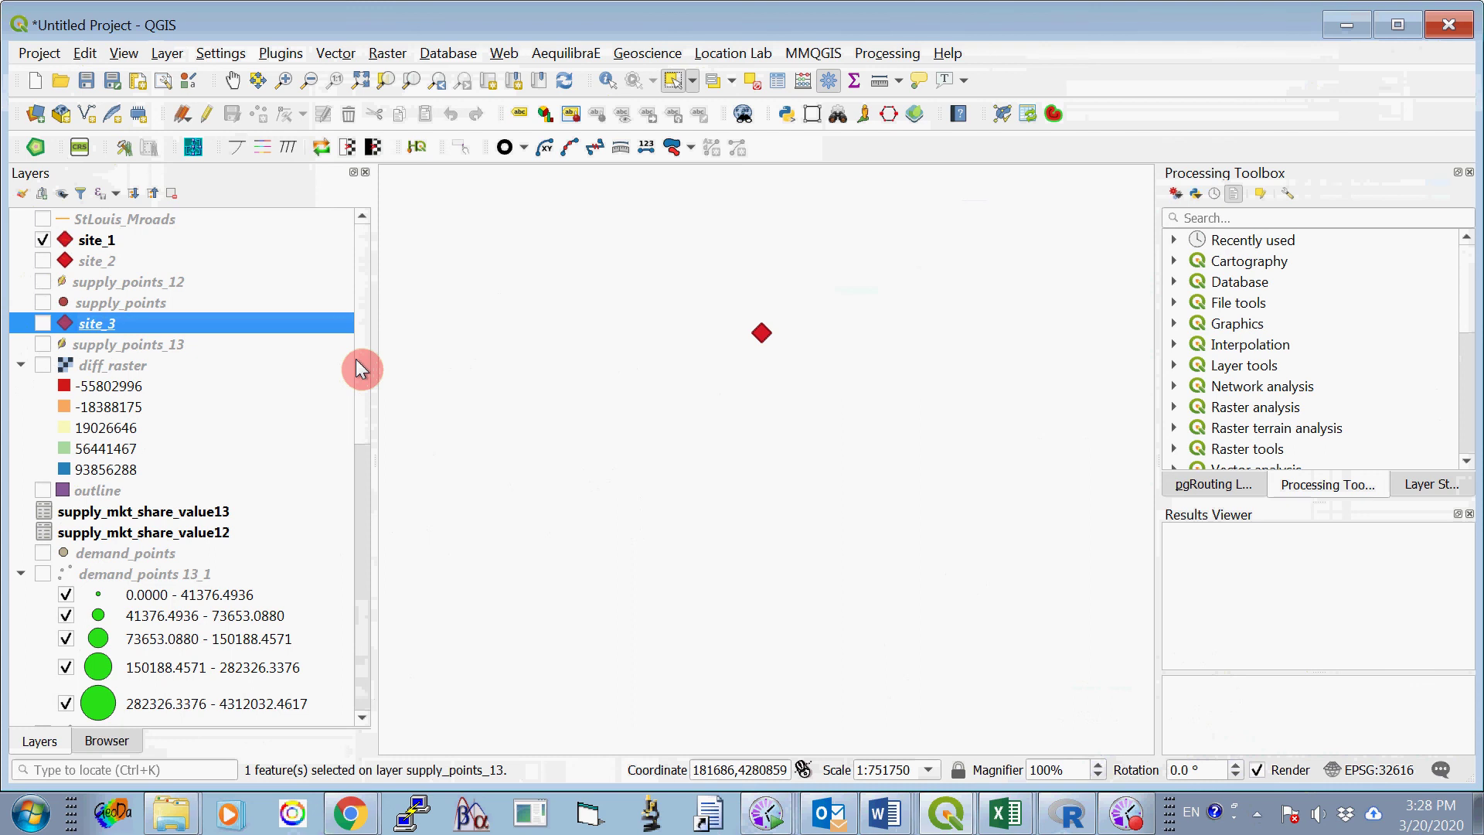
pyautogui.moveTo(356, 358); pyautogui.dragTo(379, 607)
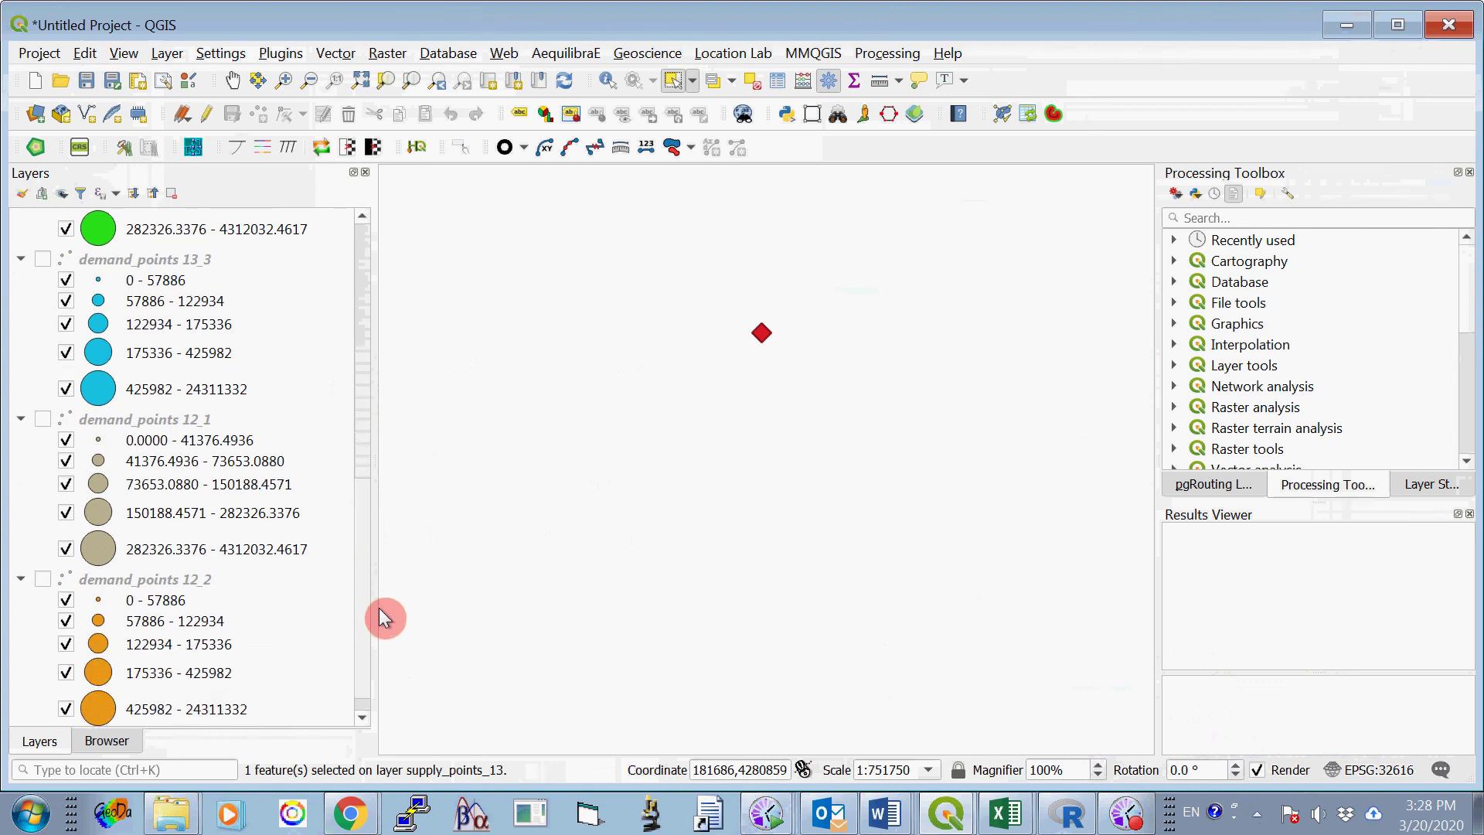
pyautogui.scroll(-1, 305, 564)
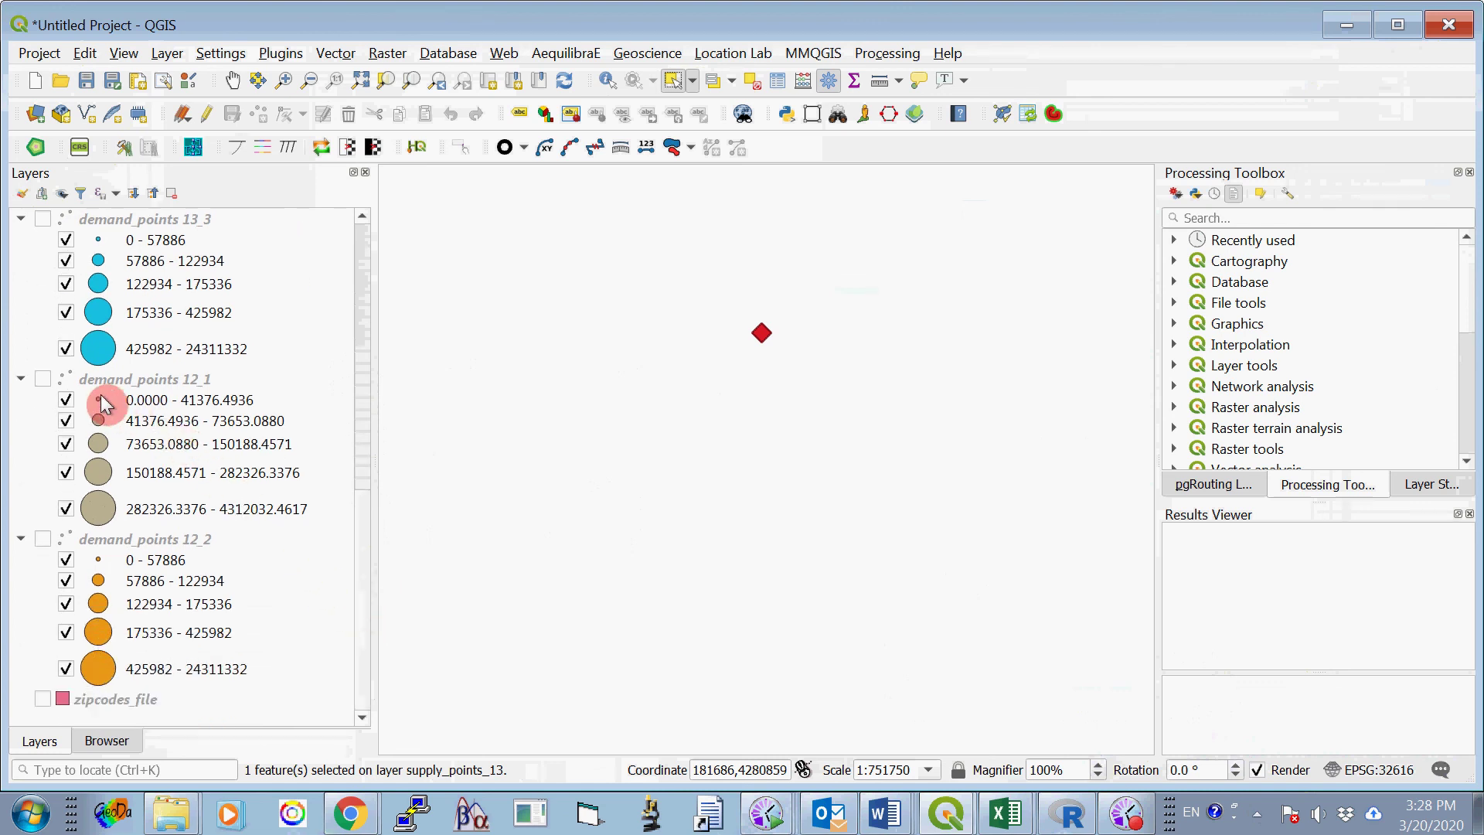
pyautogui.click(42, 379)
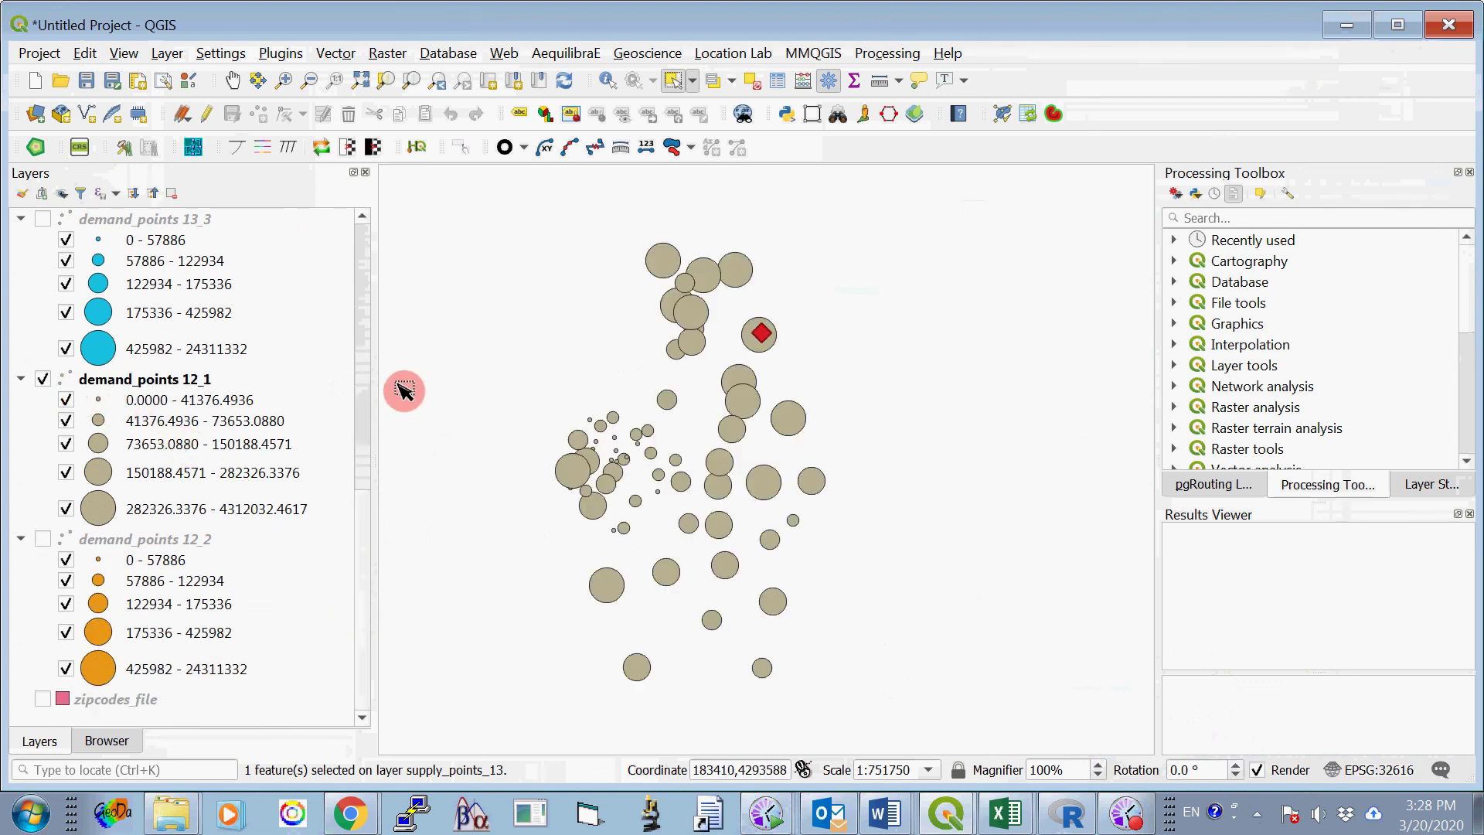
# Set up an MMQGIS Create Buffers run on the site_1 layer with a fixed radius of 4000 meters.
pyautogui.scroll(10, 359, 394)
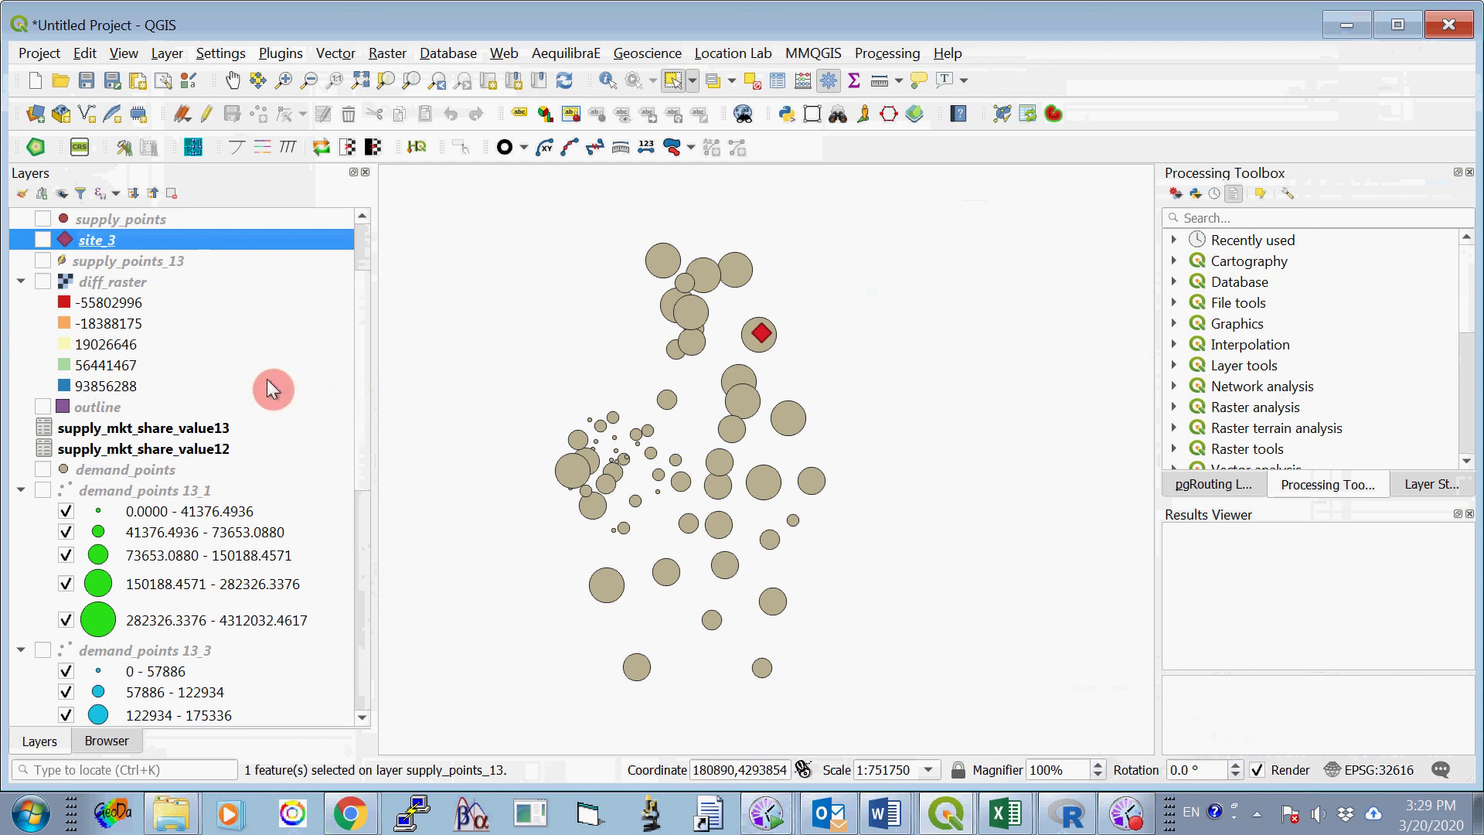
pyautogui.scroll(2, 359, 357)
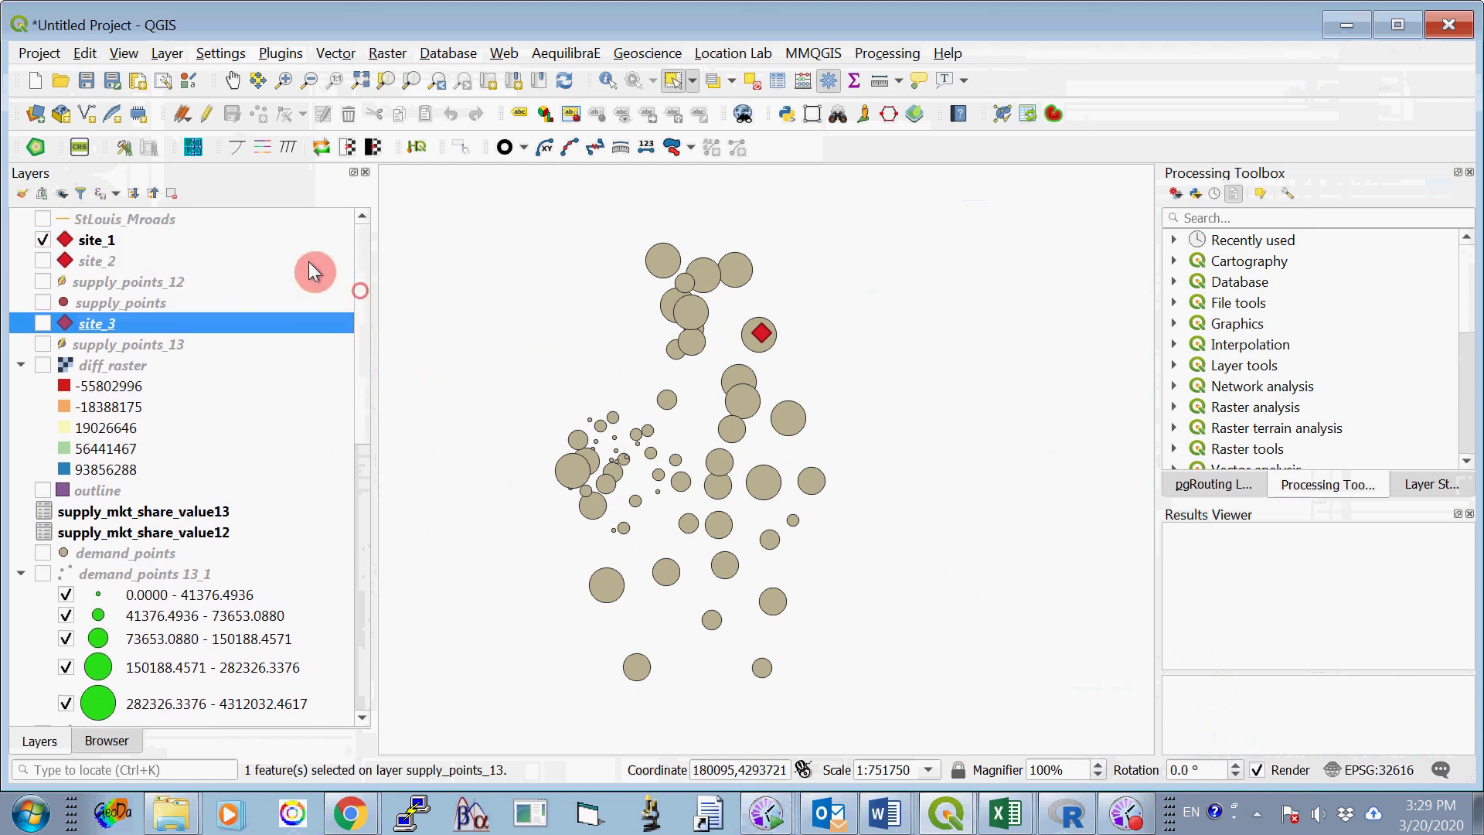
pyautogui.click(100, 240)
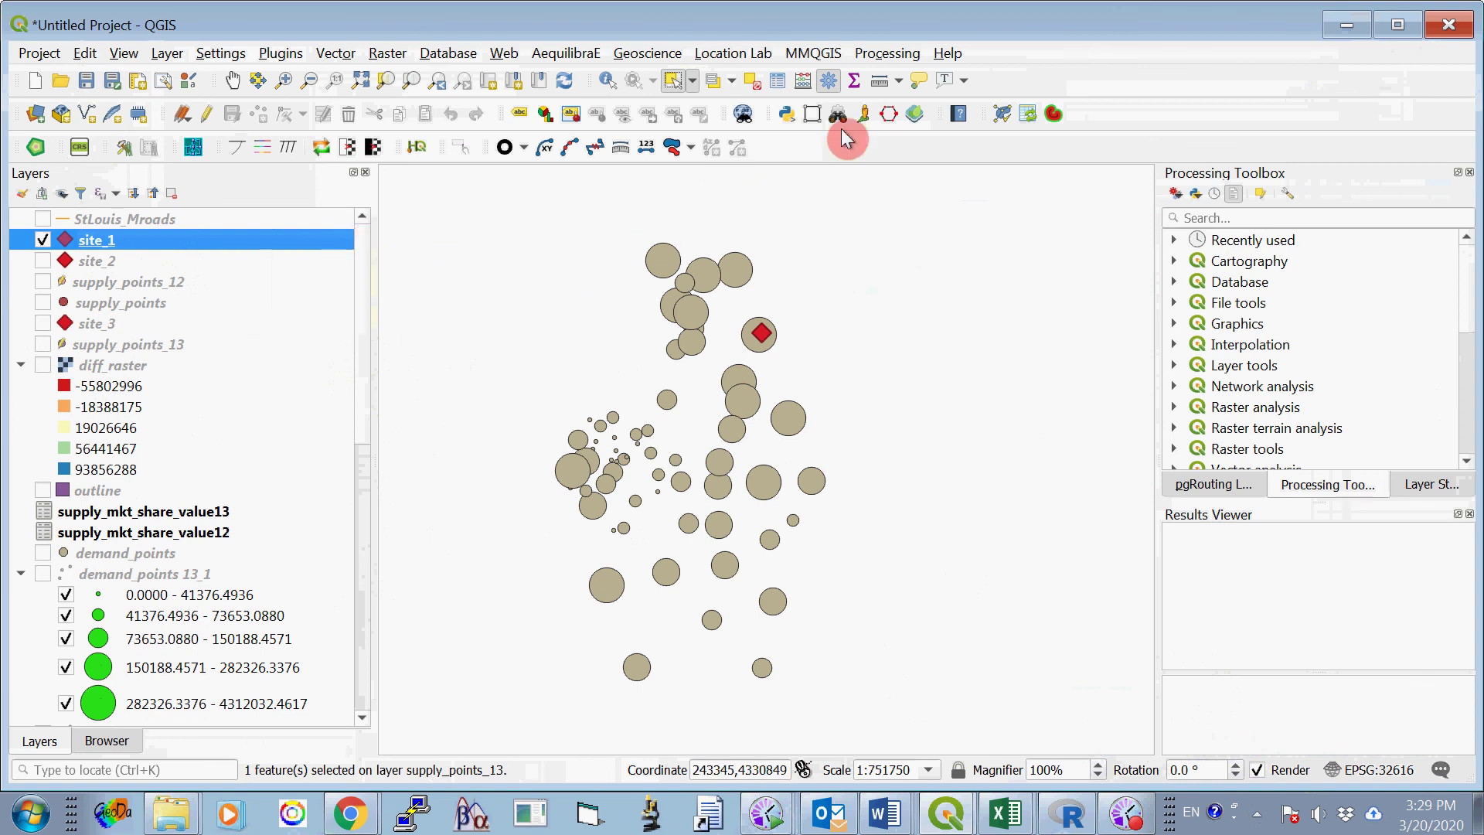
pyautogui.click(814, 58)
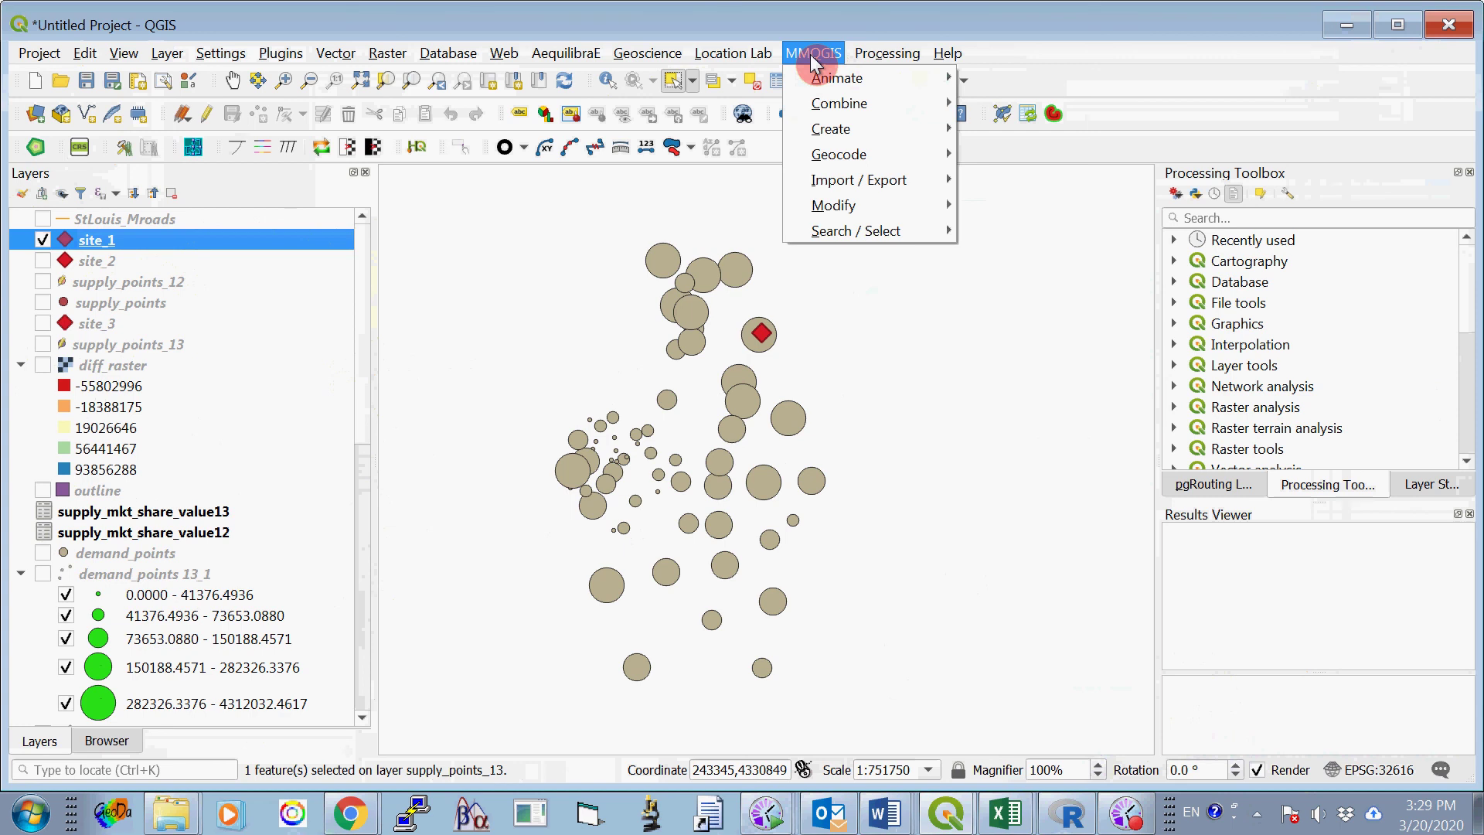
pyautogui.moveTo(838, 133)
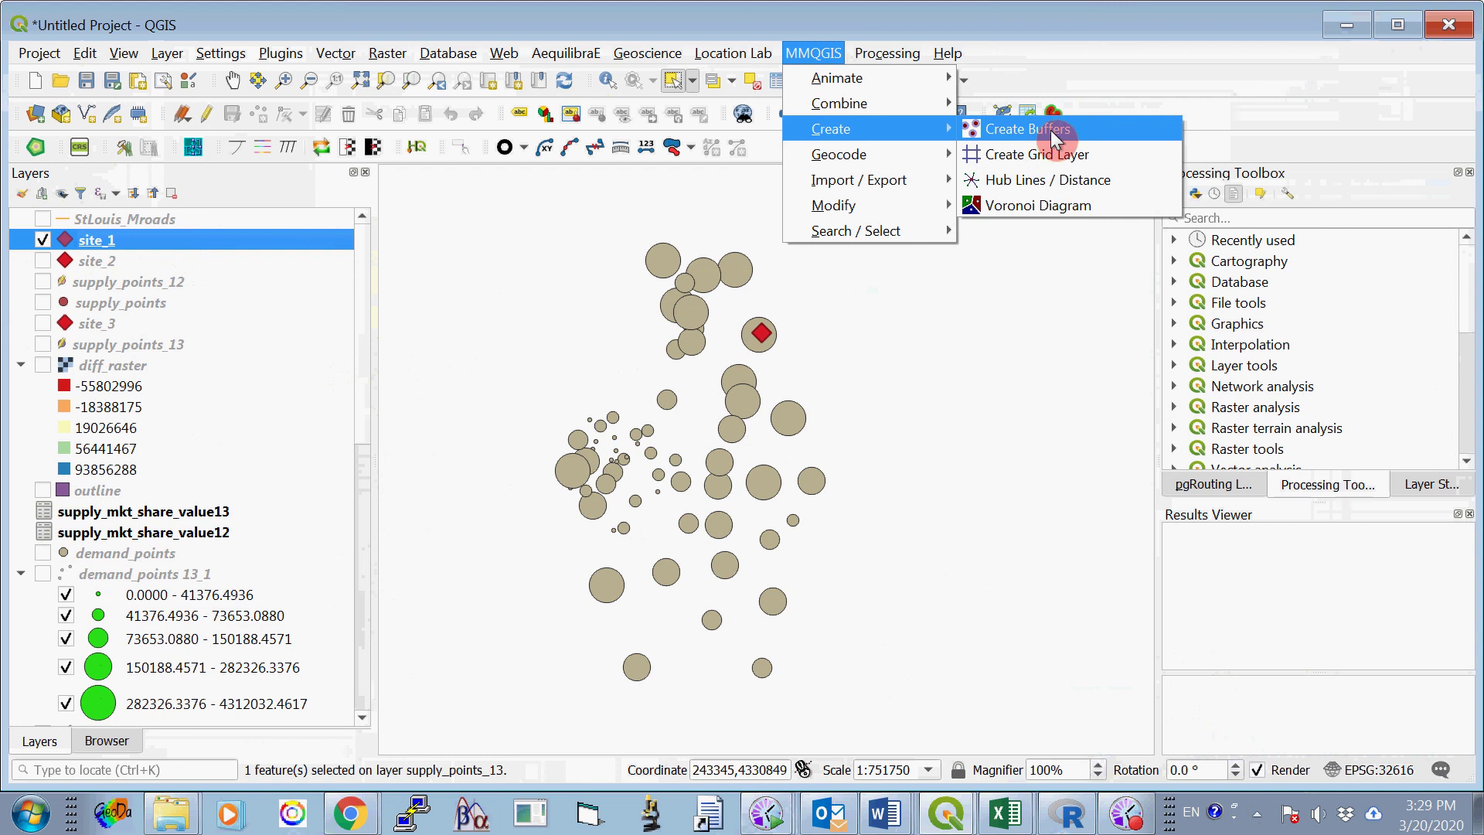
pyautogui.click(1071, 130)
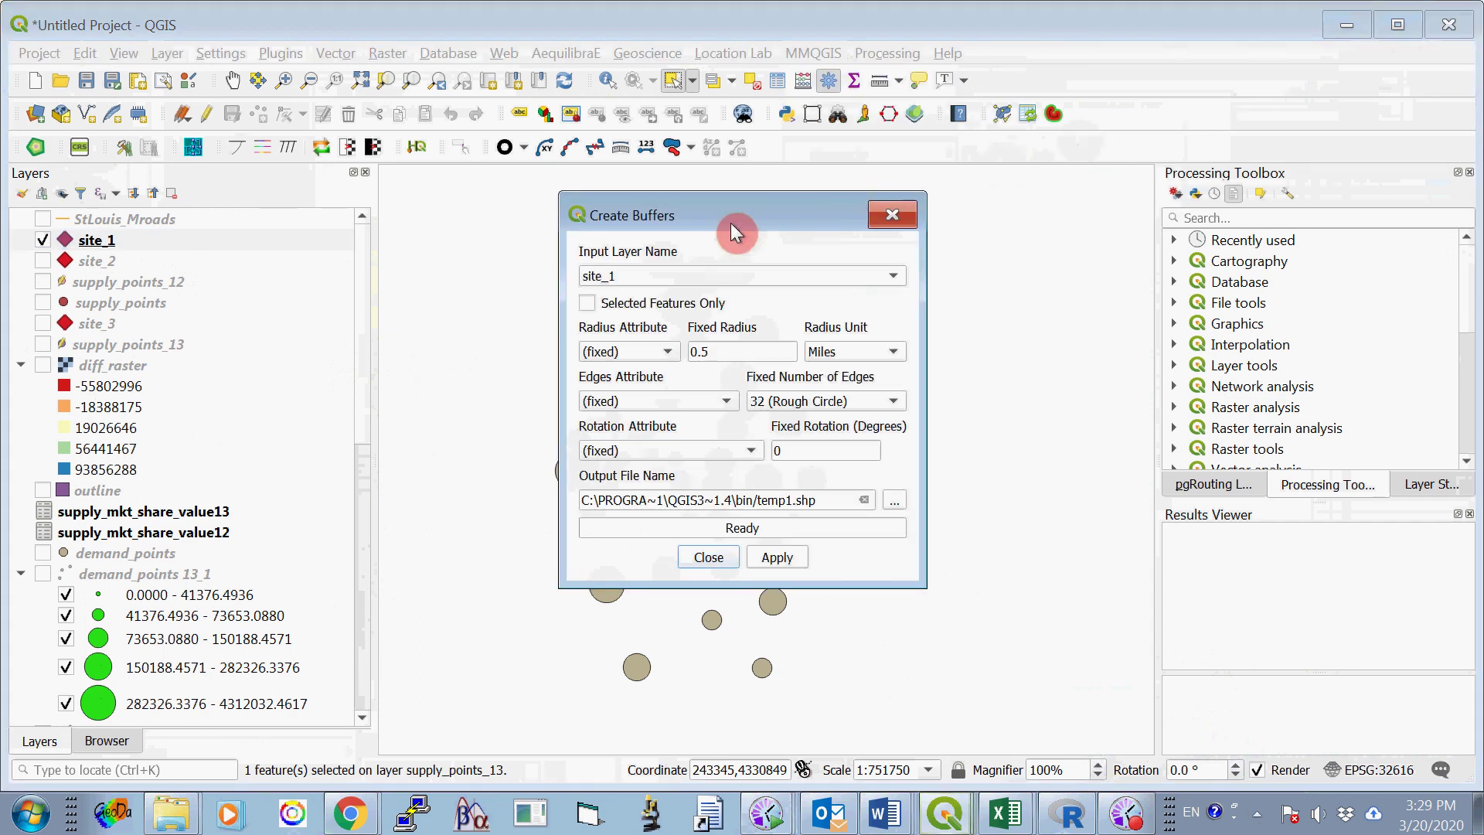
pyautogui.moveTo(737, 207); pyautogui.dragTo(766, 138)
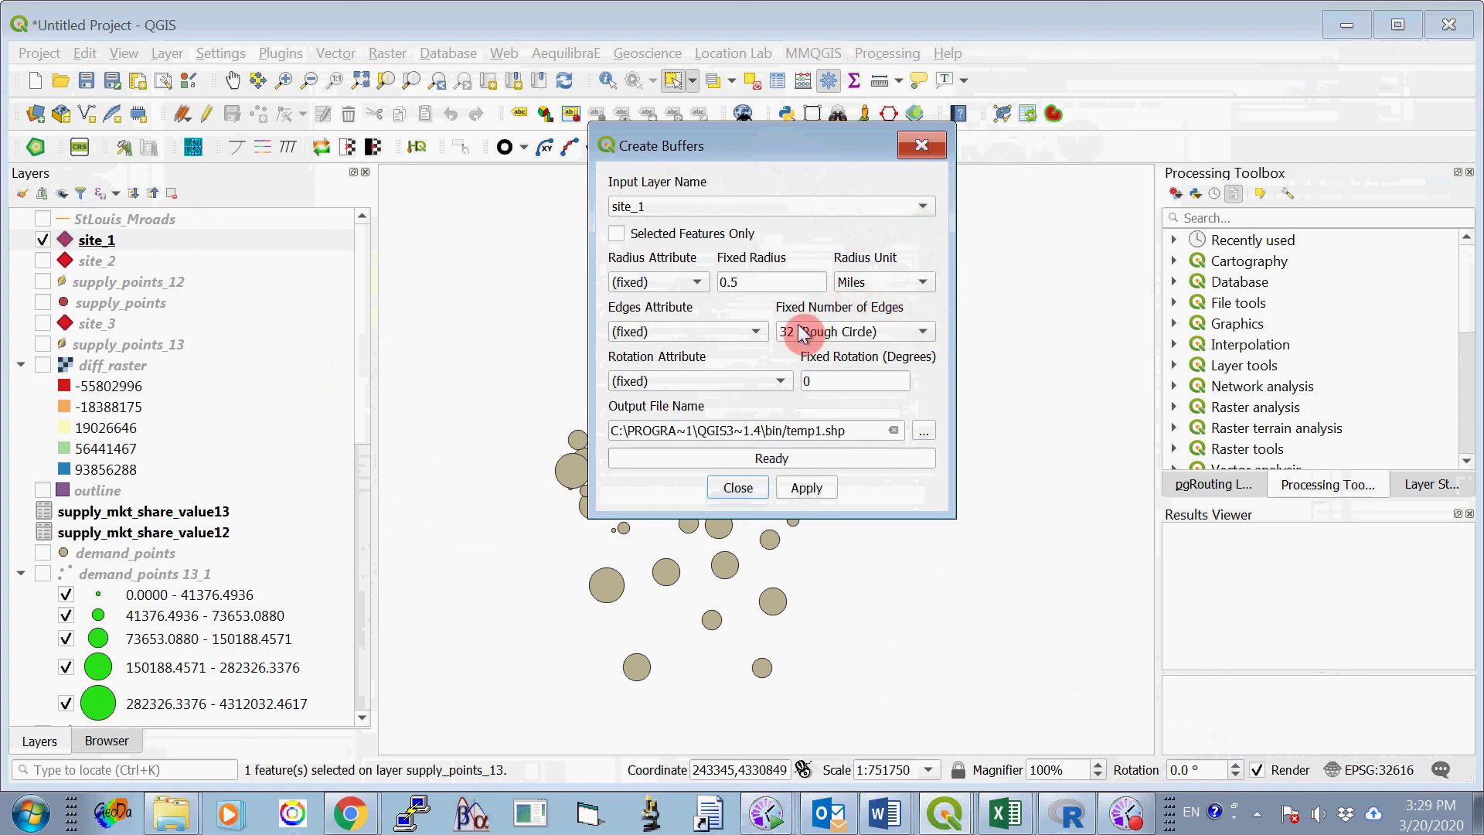
pyautogui.click(923, 283)
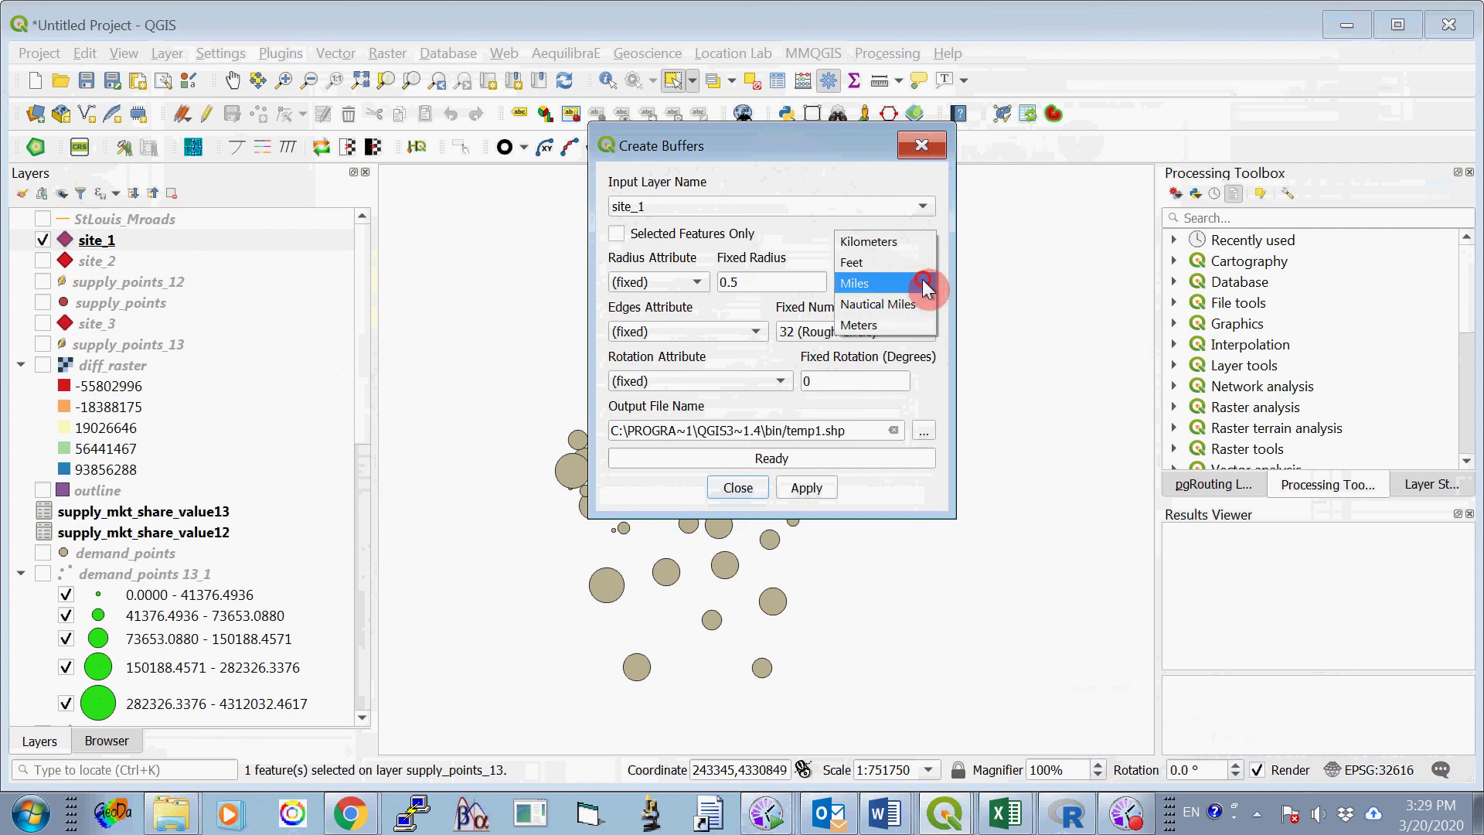
pyautogui.click(892, 325)
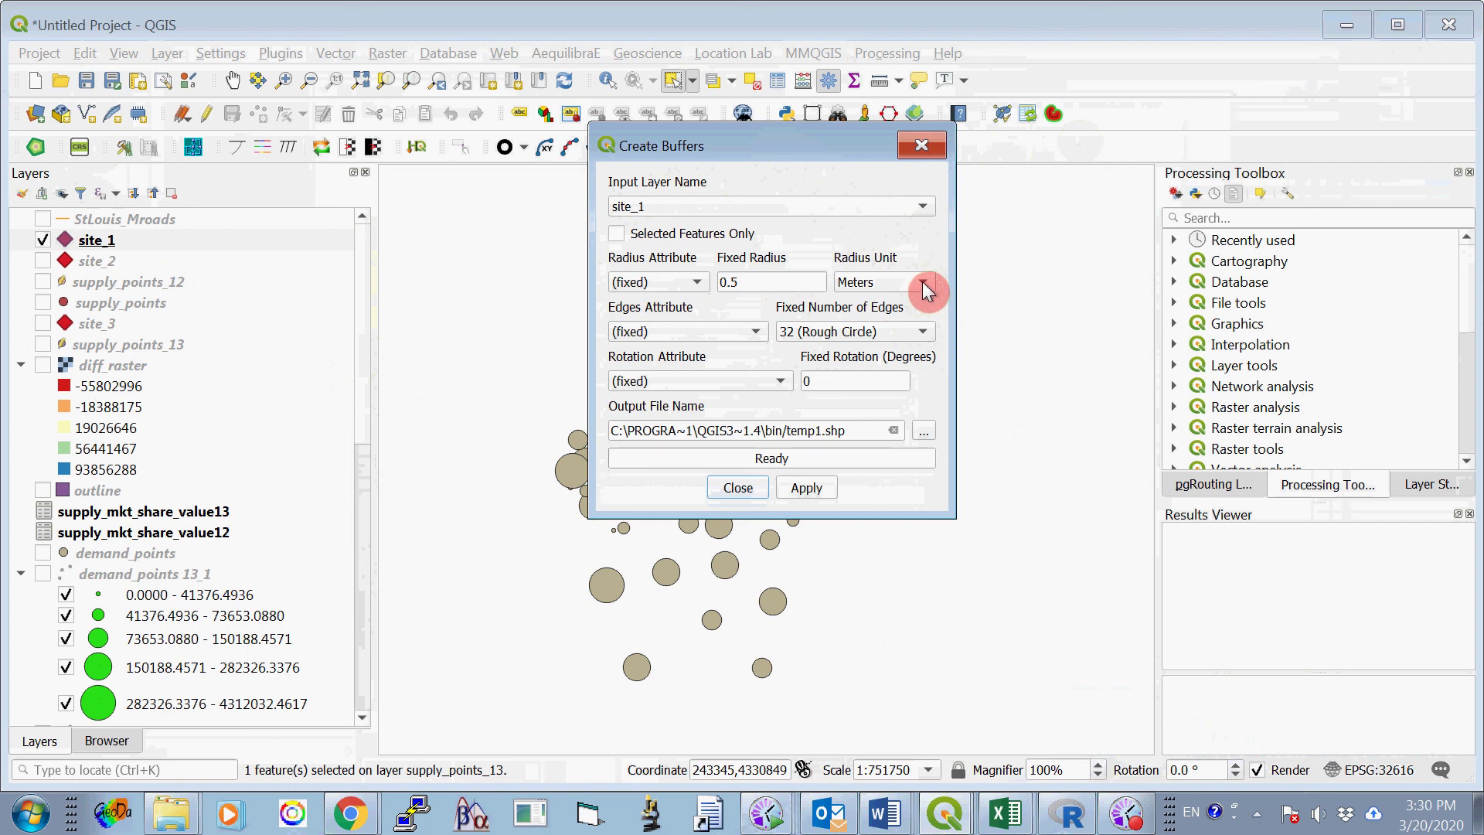
pyautogui.moveTo(771, 275); pyautogui.dragTo(680, 274)
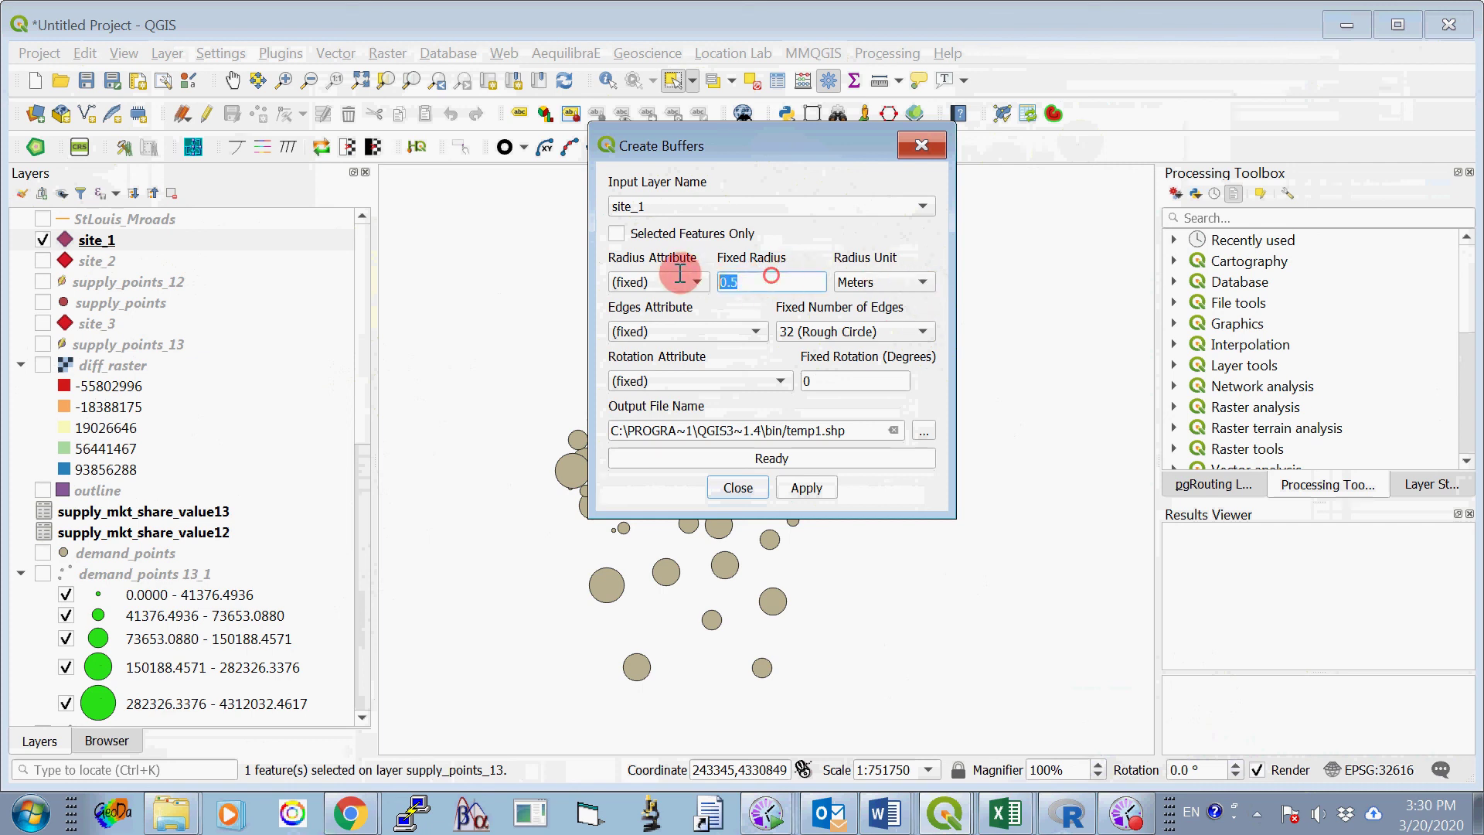
pyautogui.write('4')
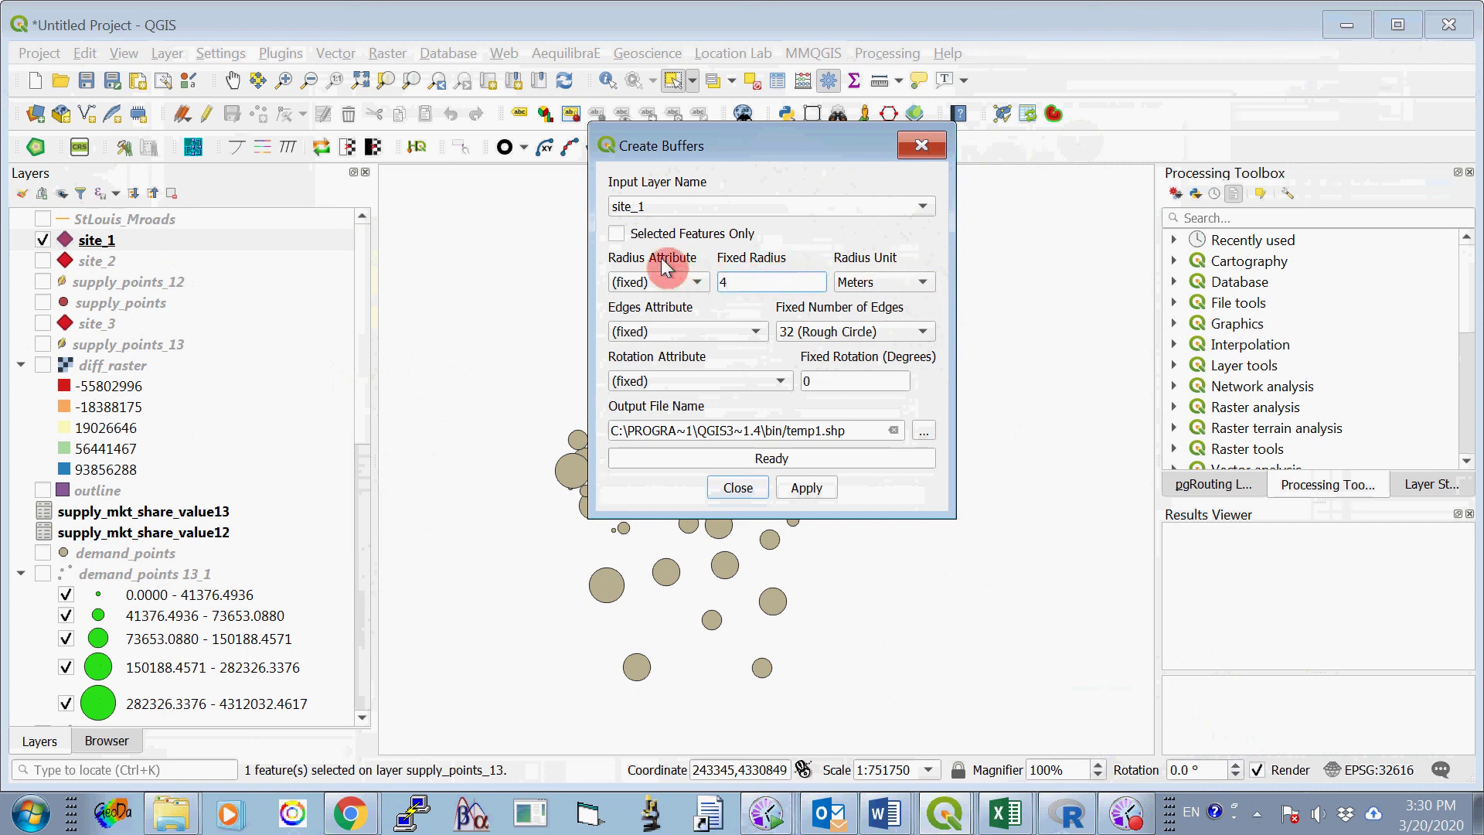
pyautogui.write('000')
# Set the buffer's fixed number of edges to 64 (Smooth Circle).
pyautogui.click(921, 334)
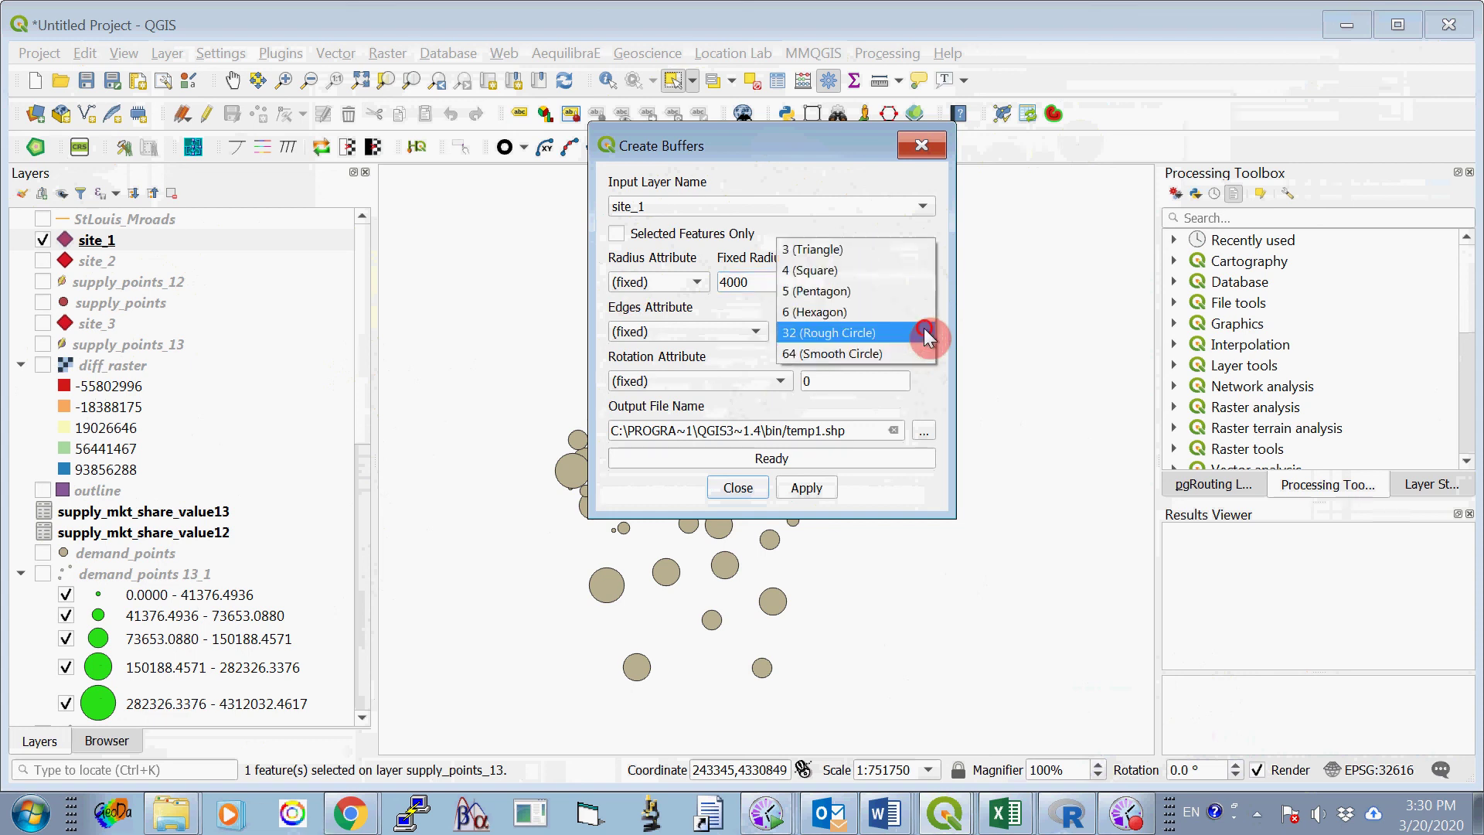
pyautogui.click(879, 352)
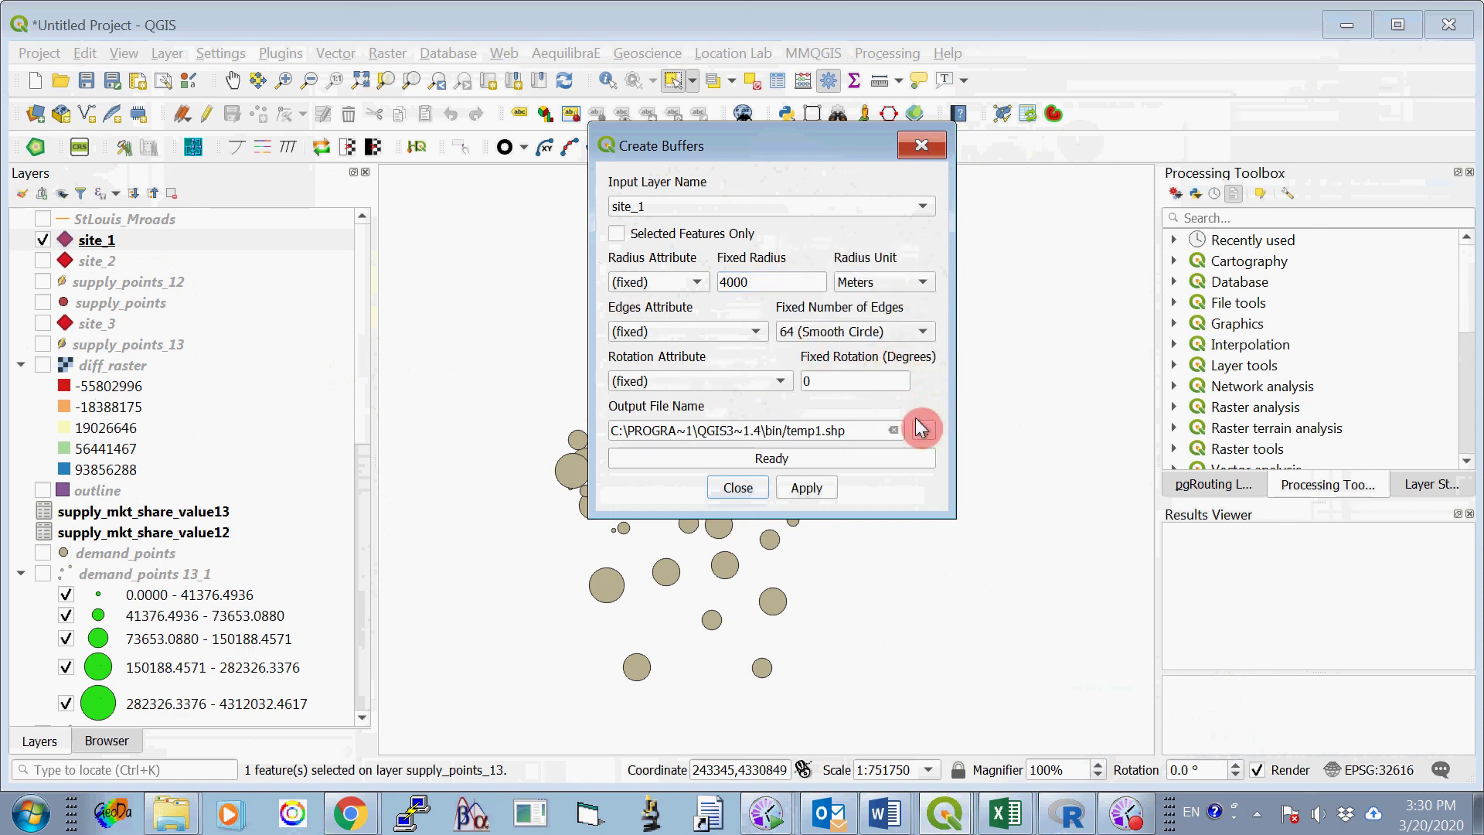
pyautogui.moveTo(743, 152); pyautogui.dragTo(706, 147)
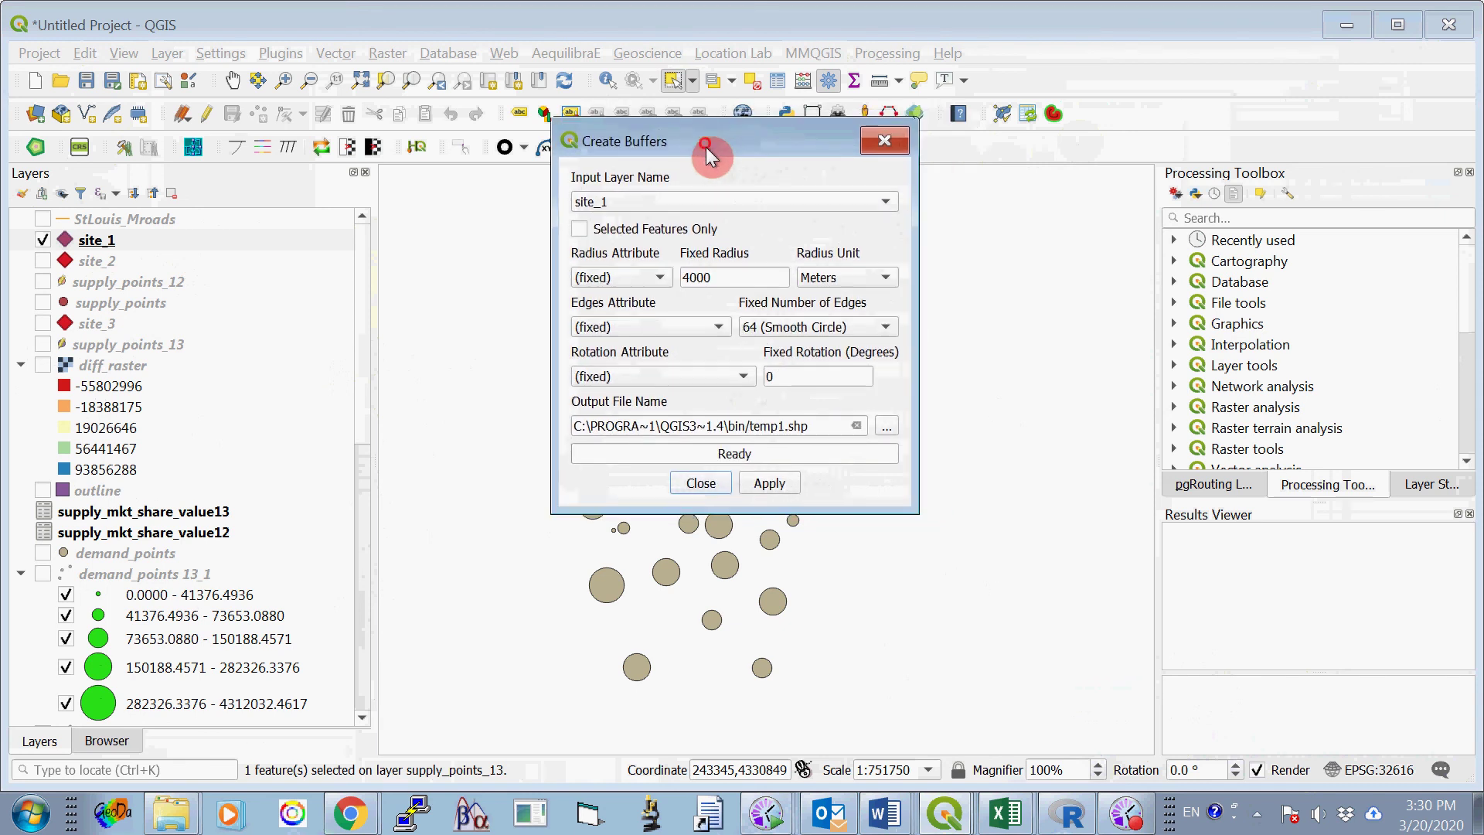
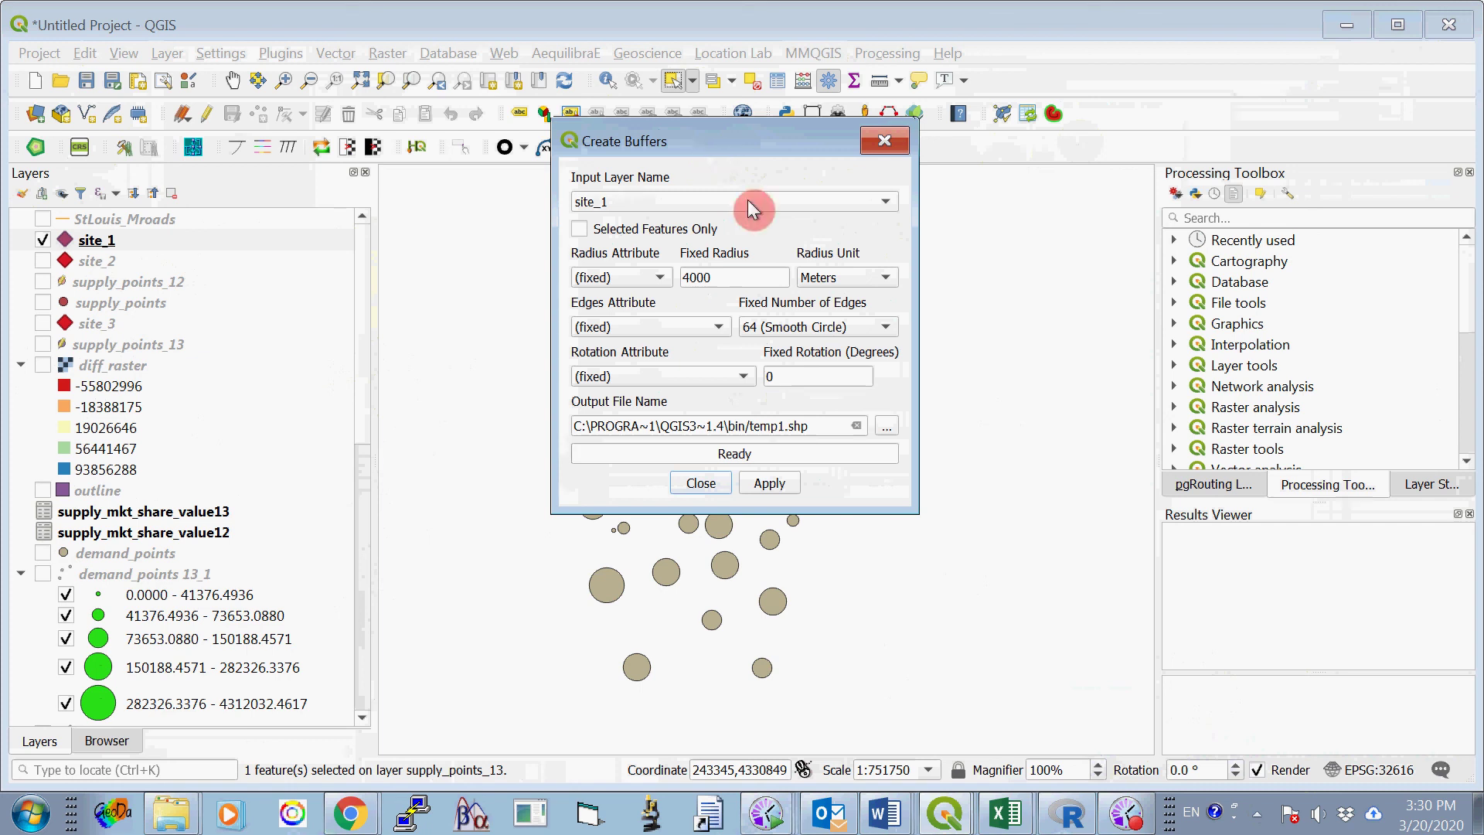
# Create the 4000-meter buffer around site_1 and close the Create Buffers dialog.
pyautogui.click(769, 483)
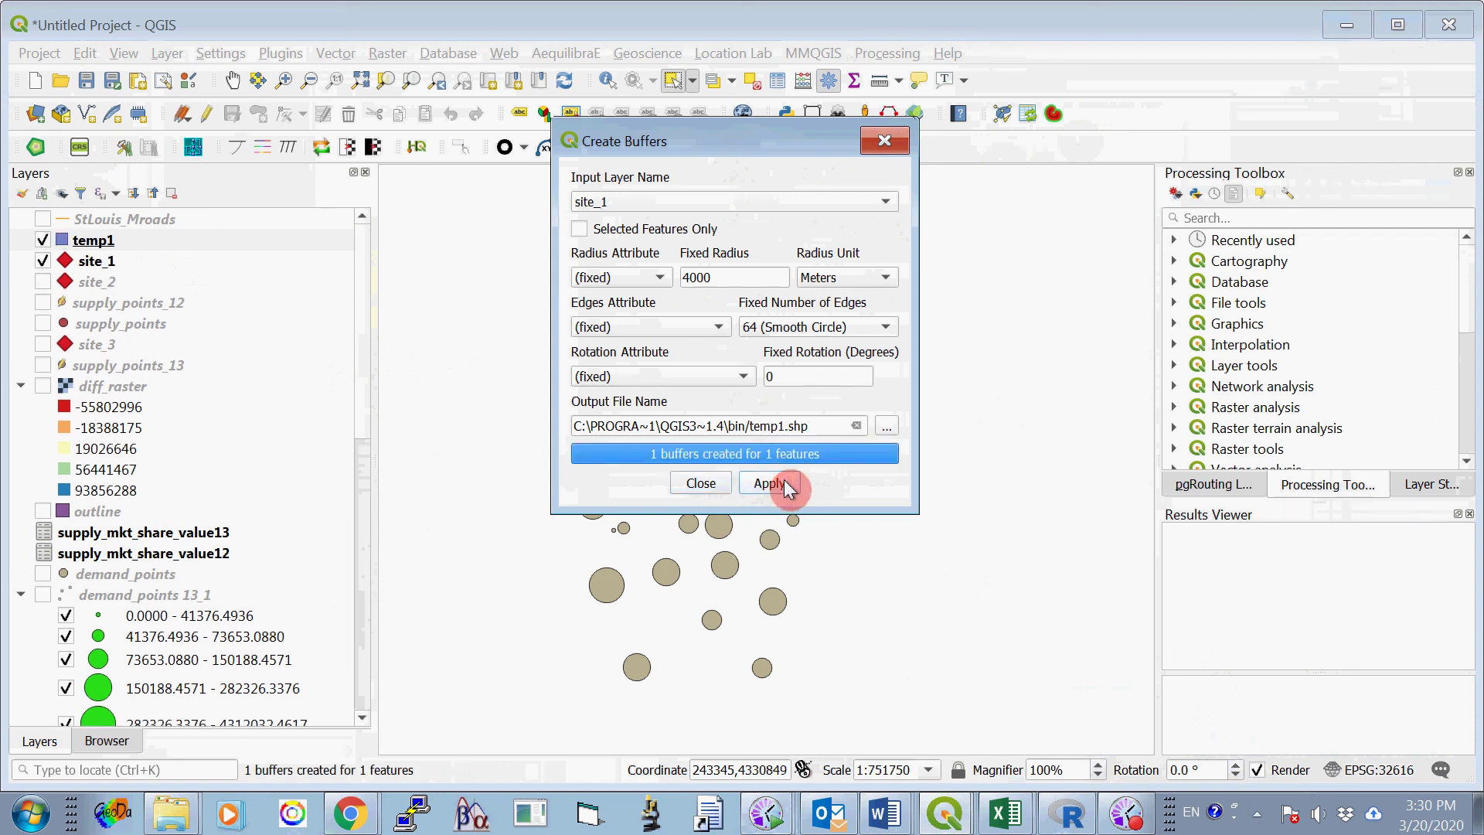
pyautogui.moveTo(671, 136); pyautogui.dragTo(1029, 219)
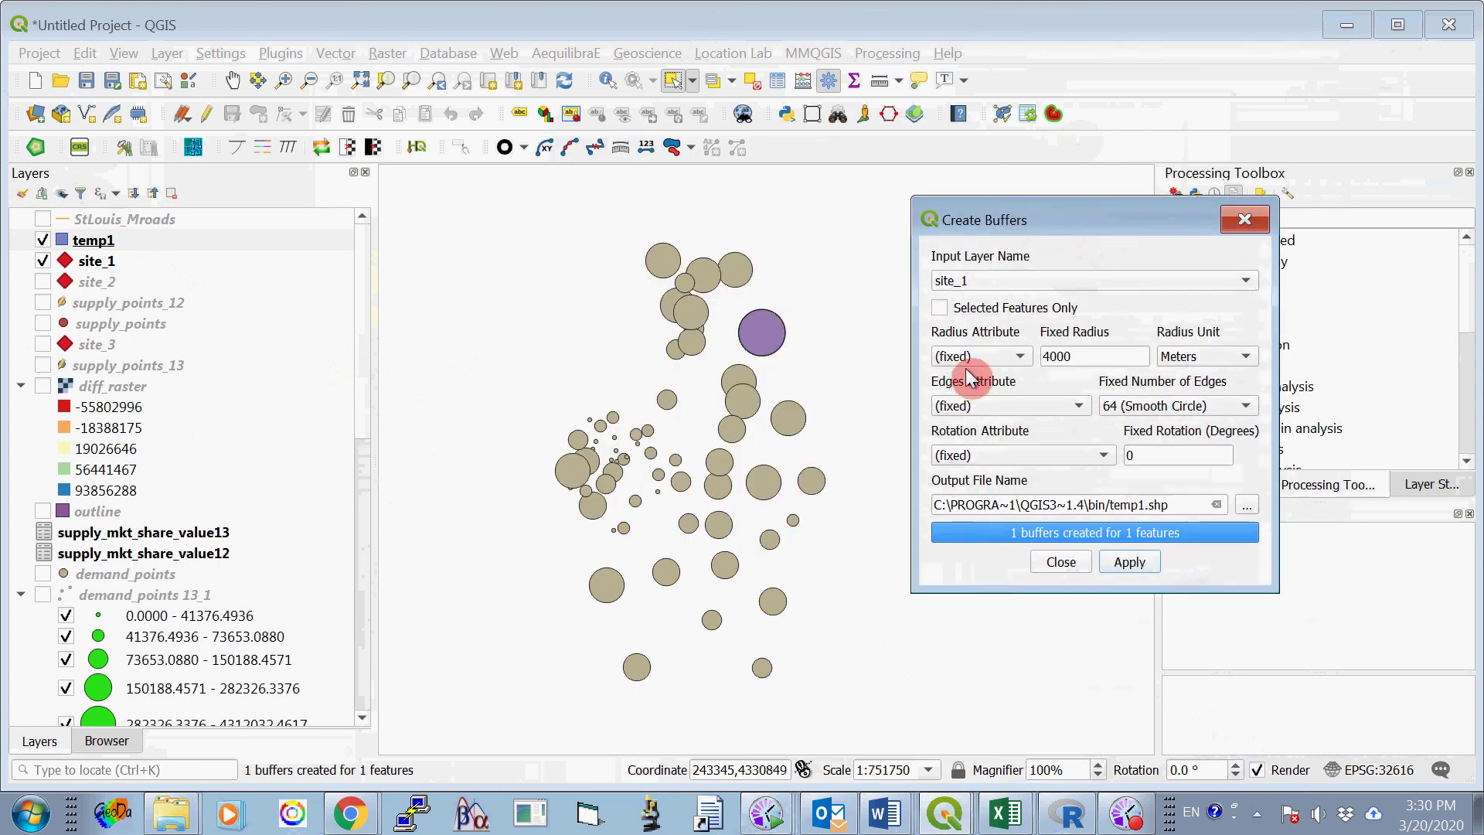
pyautogui.click(1243, 224)
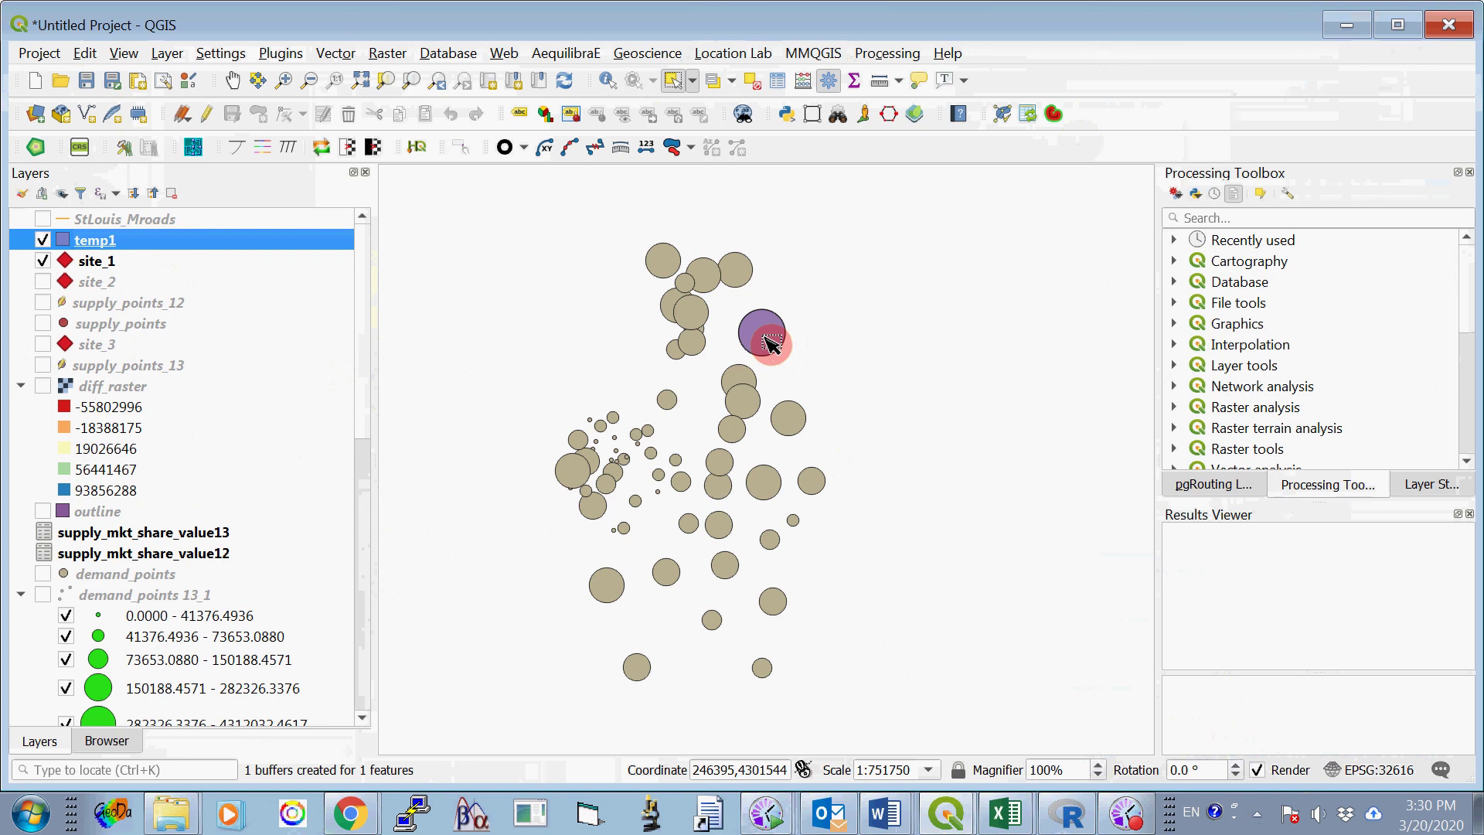
# Rename the temp1 buffer layer as buffer1_4000.
pyautogui.rightClick(136, 241)
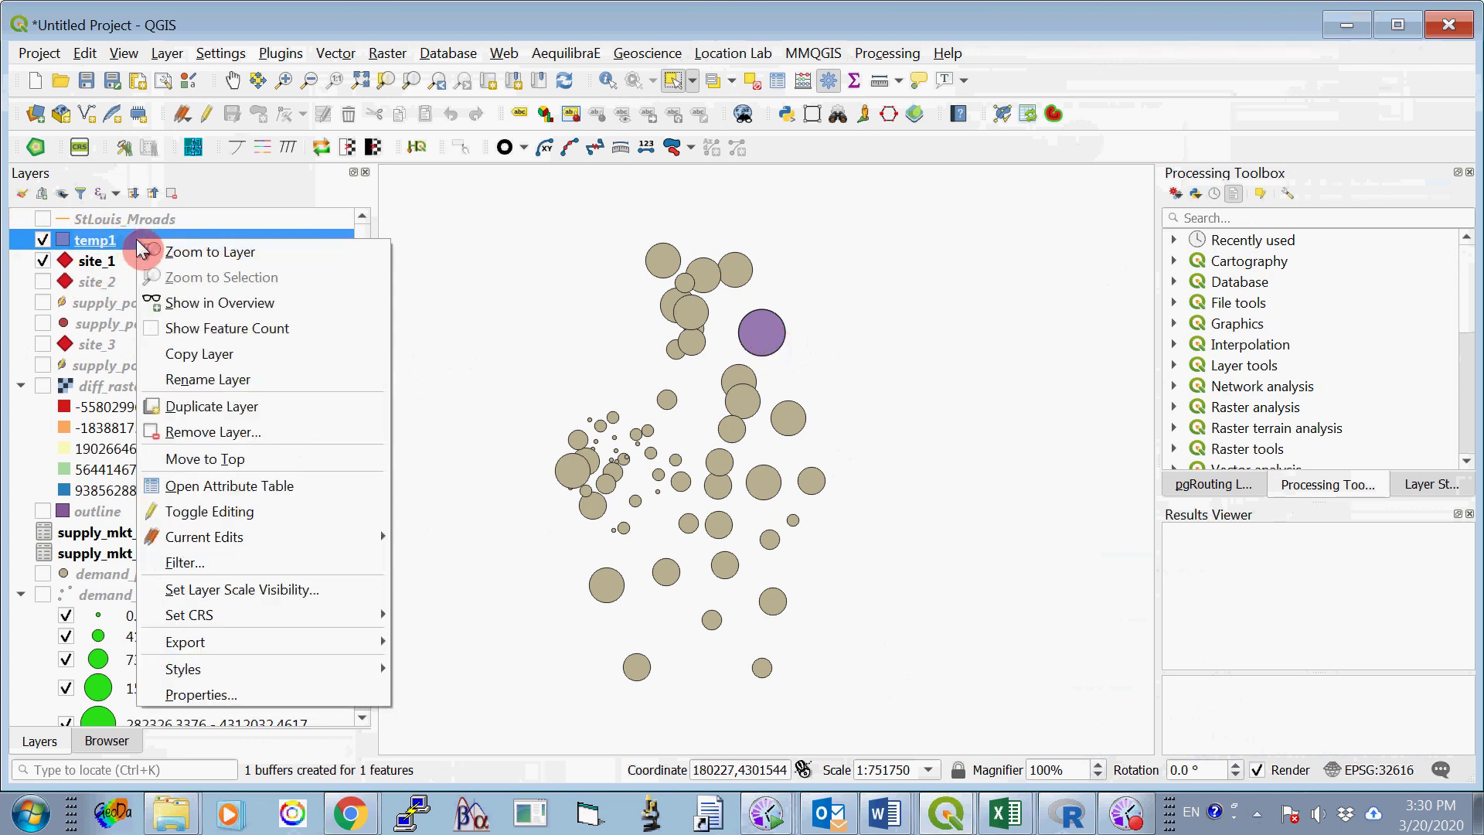
pyautogui.click(234, 380)
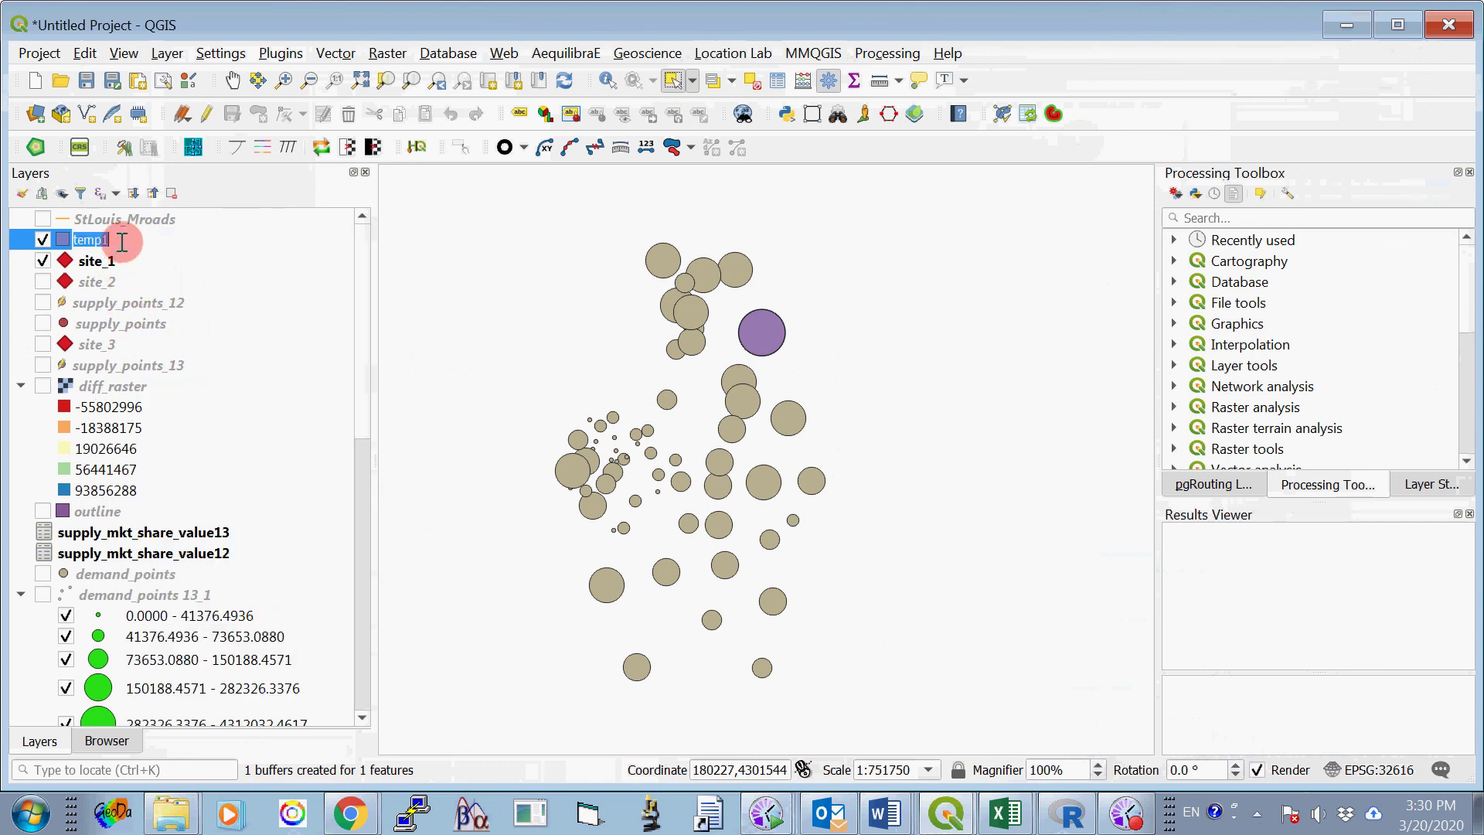
pyautogui.write('buffer')
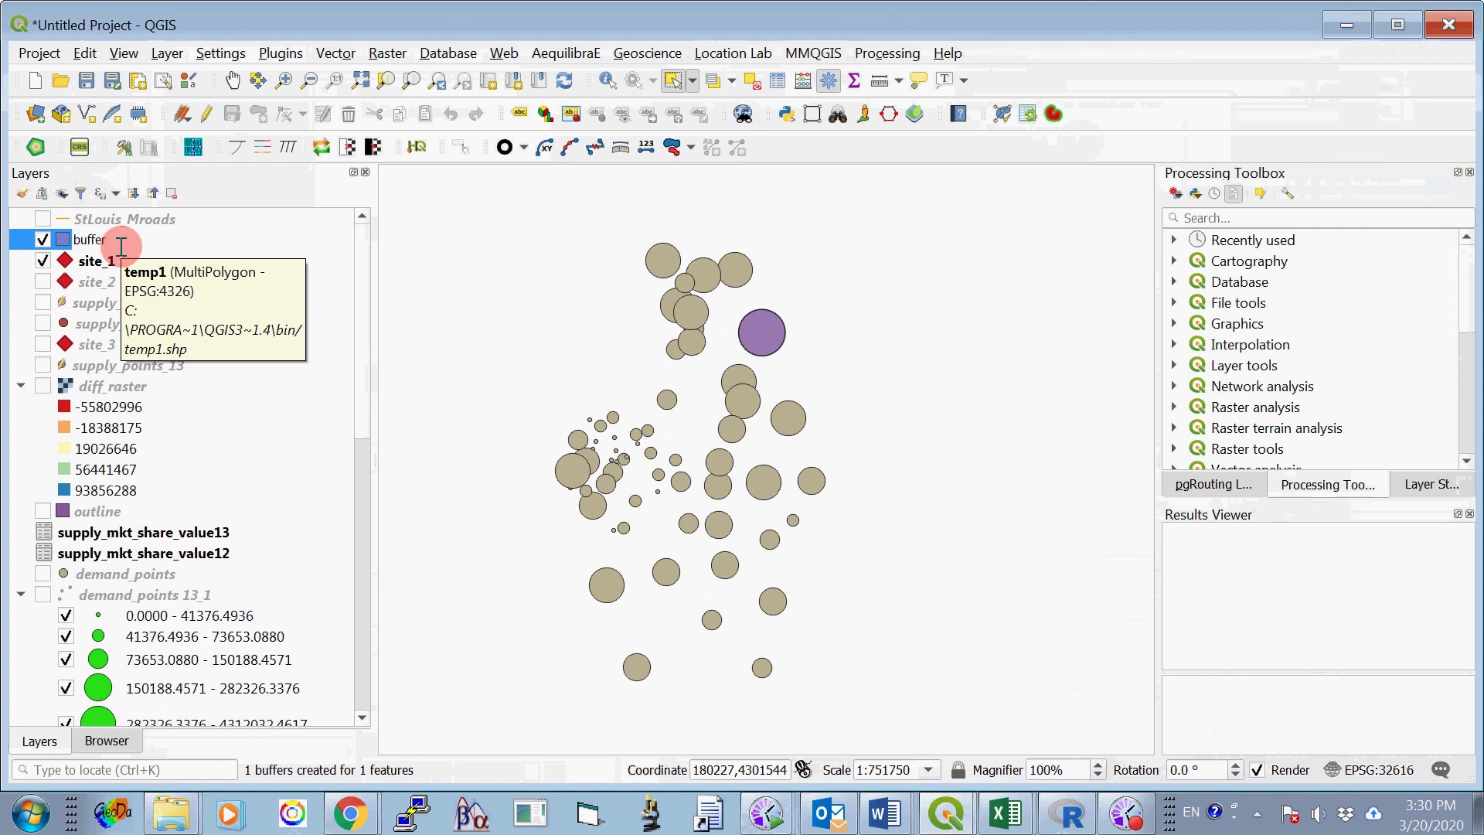
pyautogui.write('1_1000')
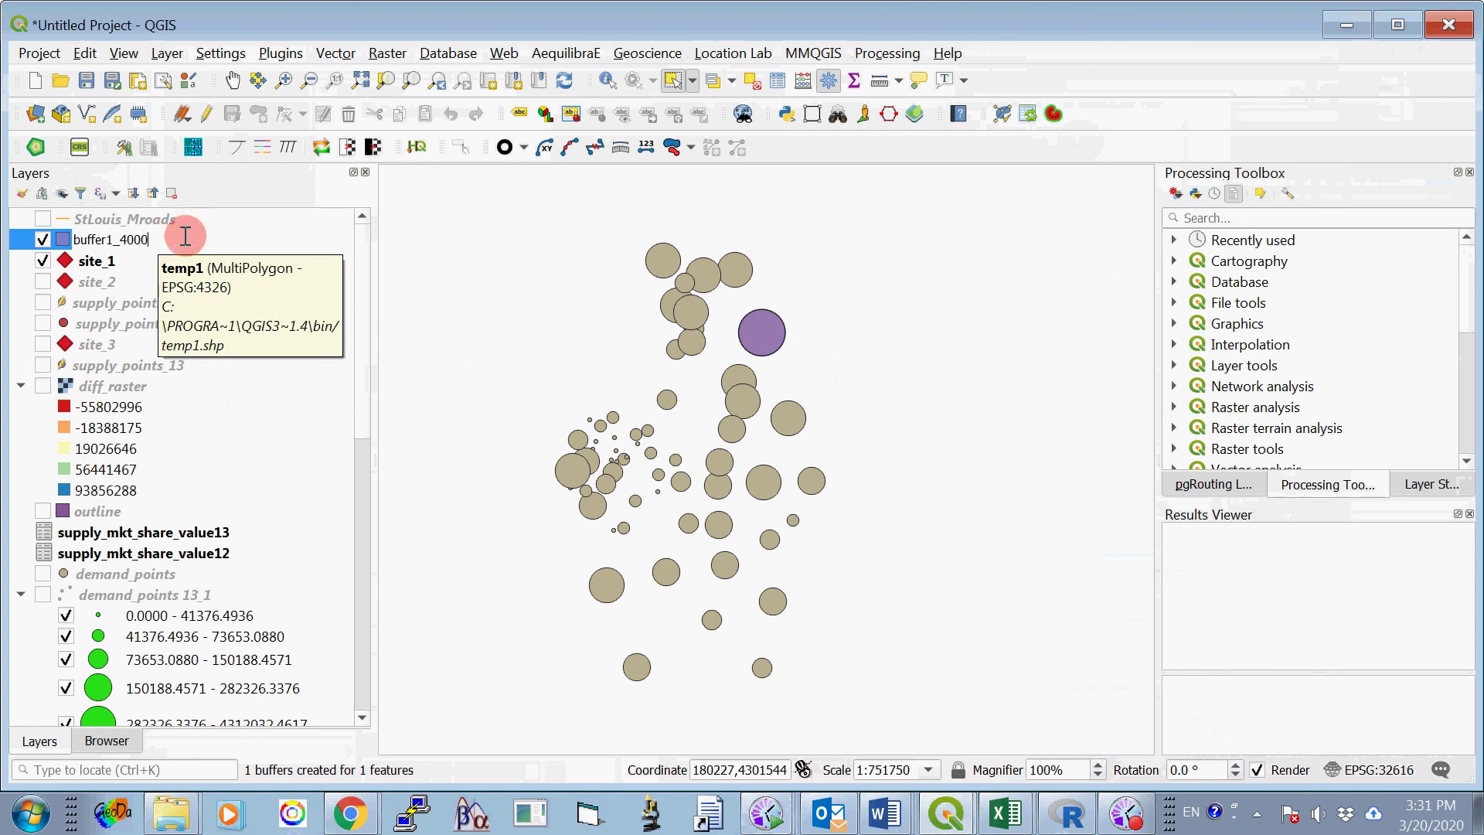
pyautogui.click(145, 267)
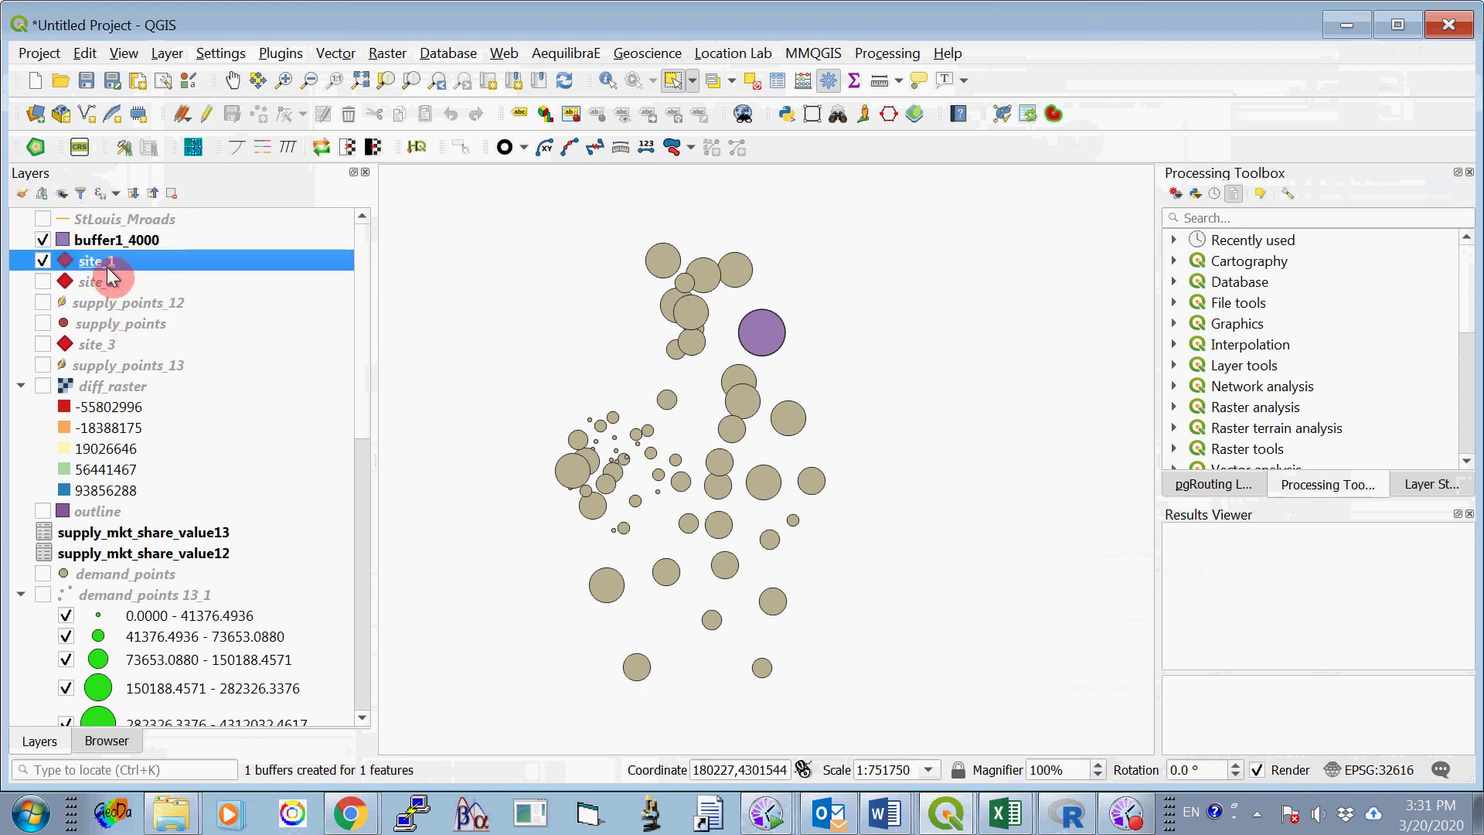
# Hide the buffer1_4000 and demand_points 12_1 layers, keeping site_1 shown.
pyautogui.click(43, 240)
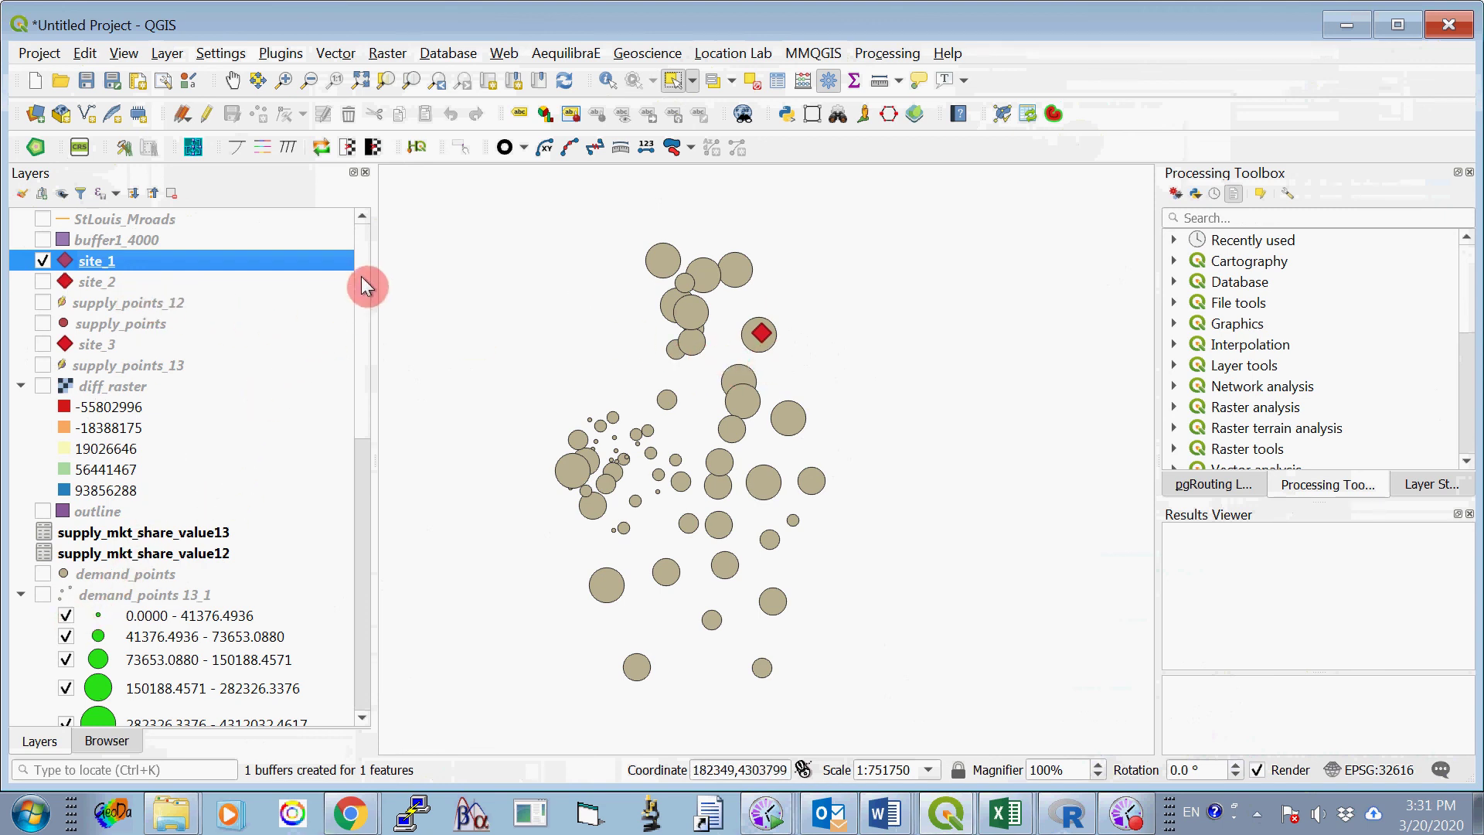
pyautogui.moveTo(365, 286); pyautogui.dragTo(365, 470)
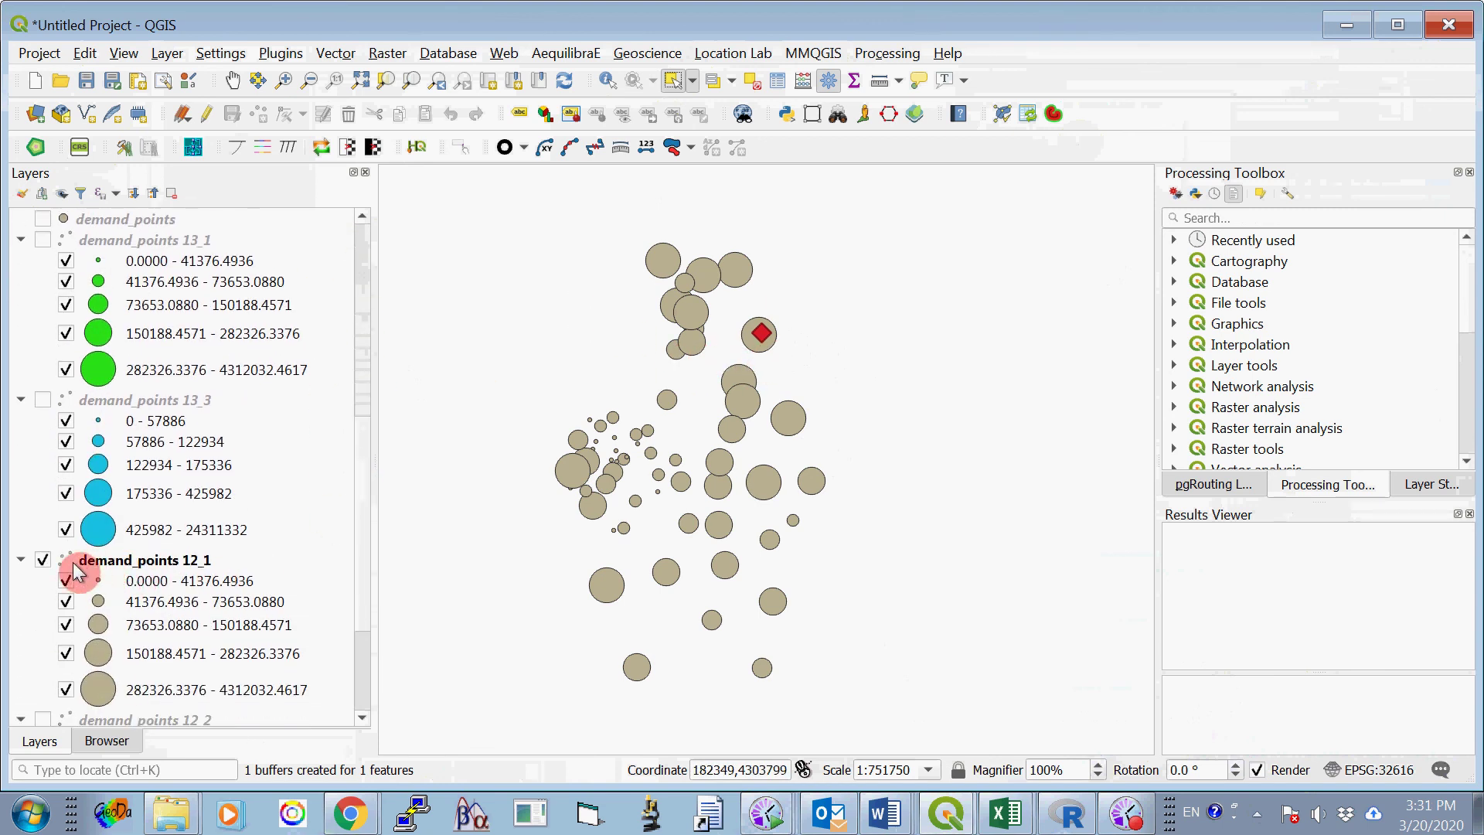
pyautogui.click(42, 560)
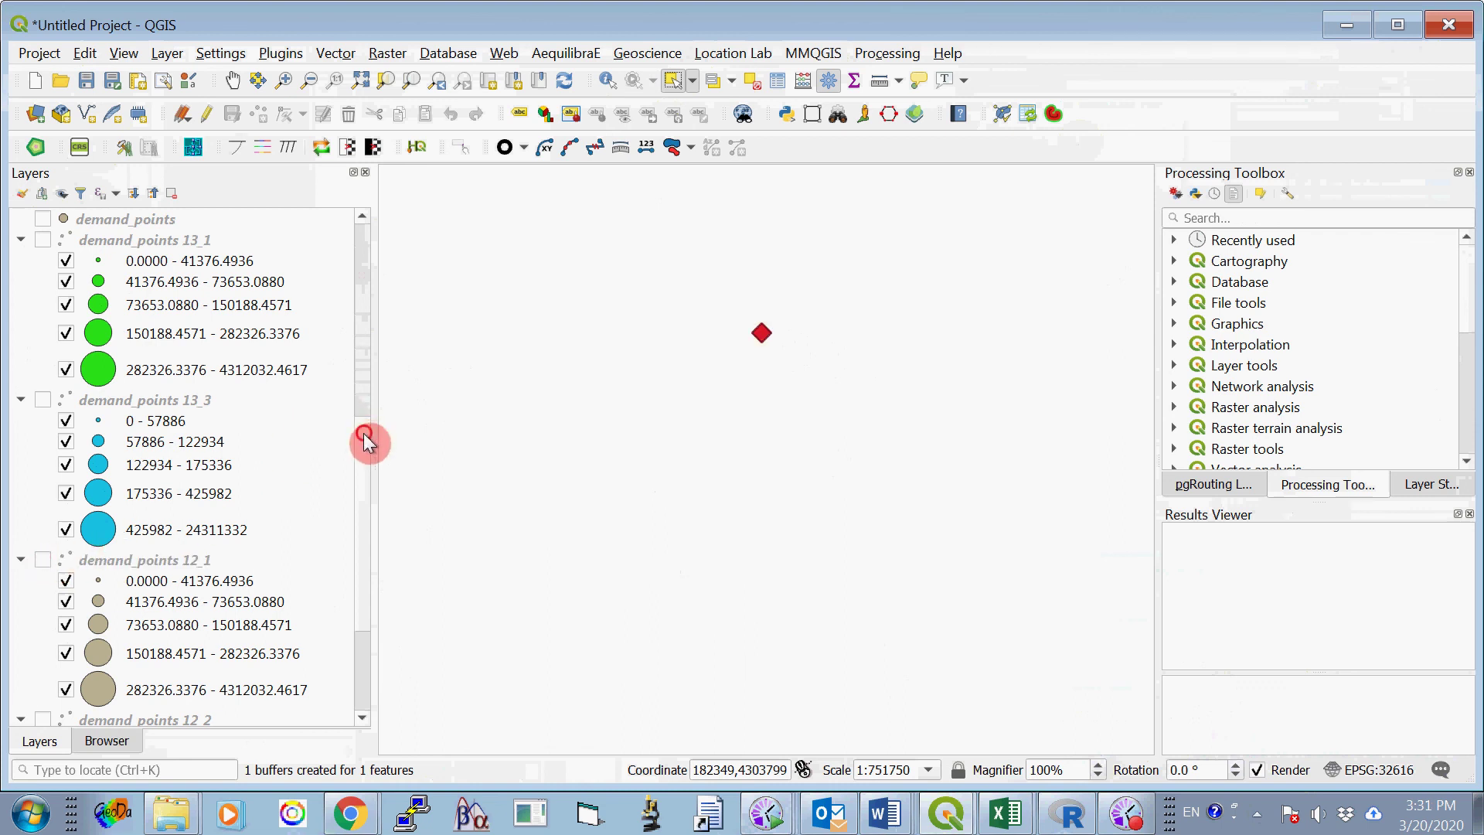
pyautogui.moveTo(364, 432); pyautogui.dragTo(365, 242)
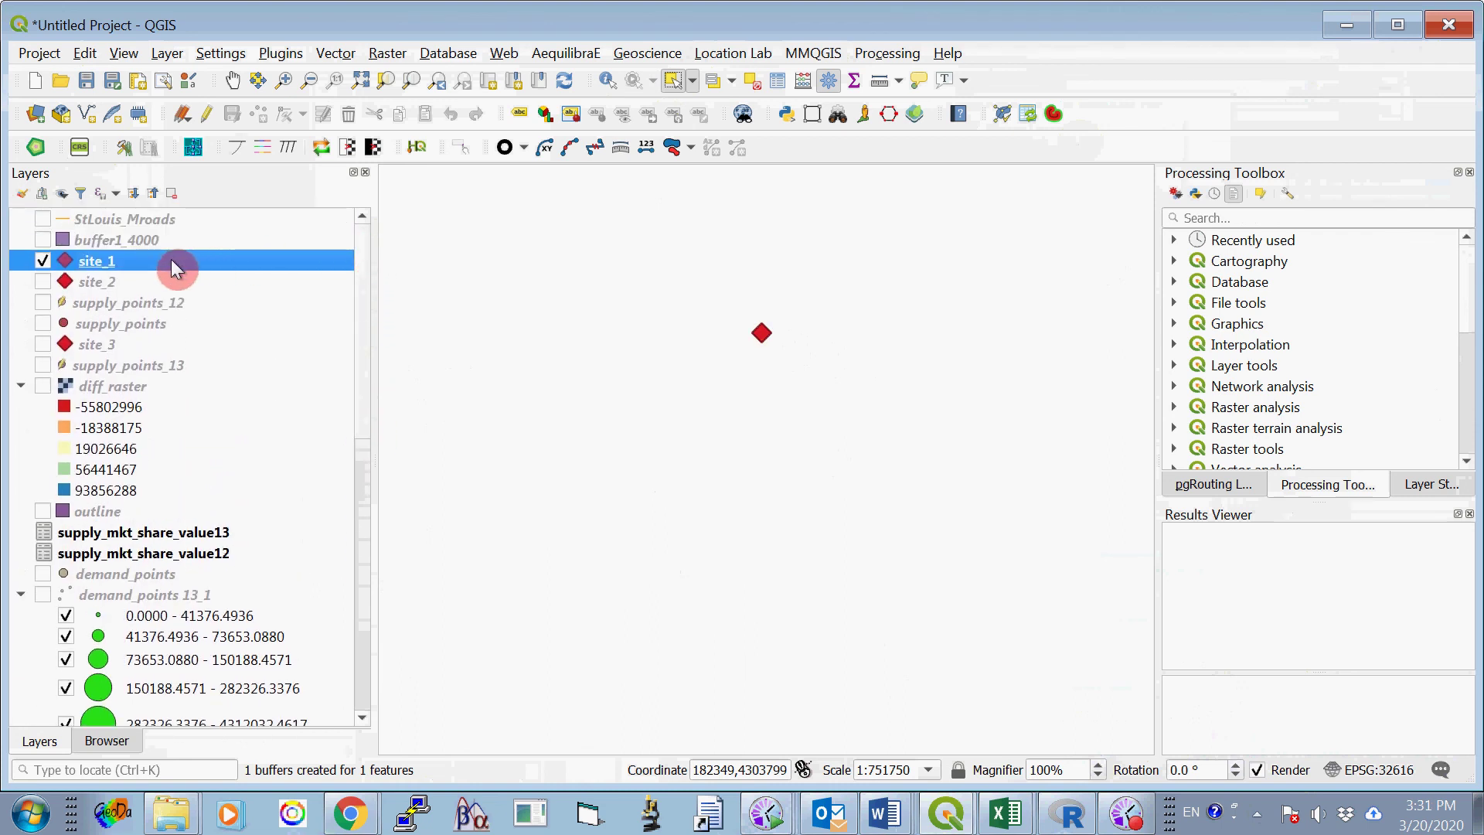
pyautogui.click(444, 487)
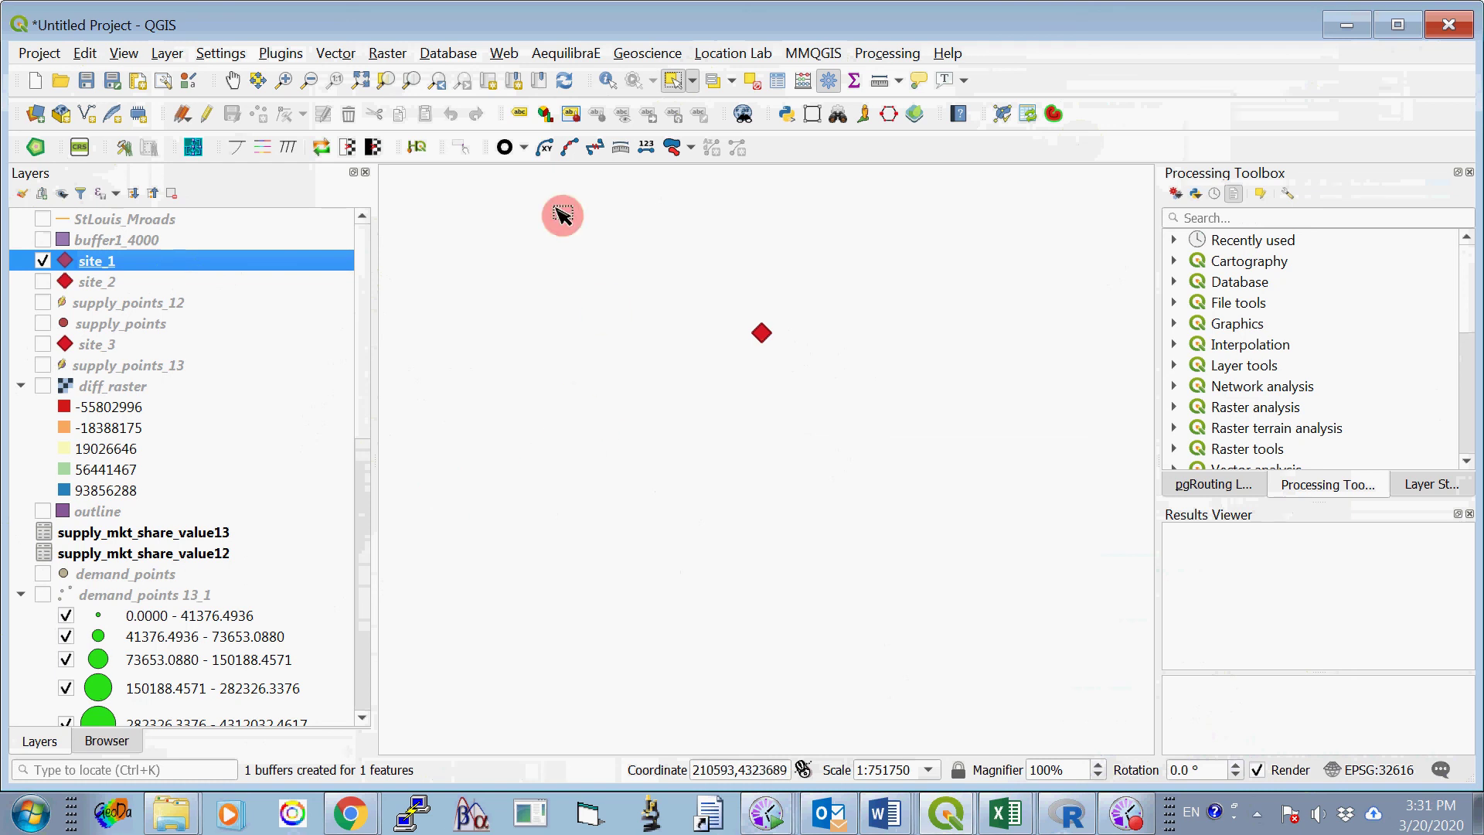
pyautogui.rightClick(135, 258)
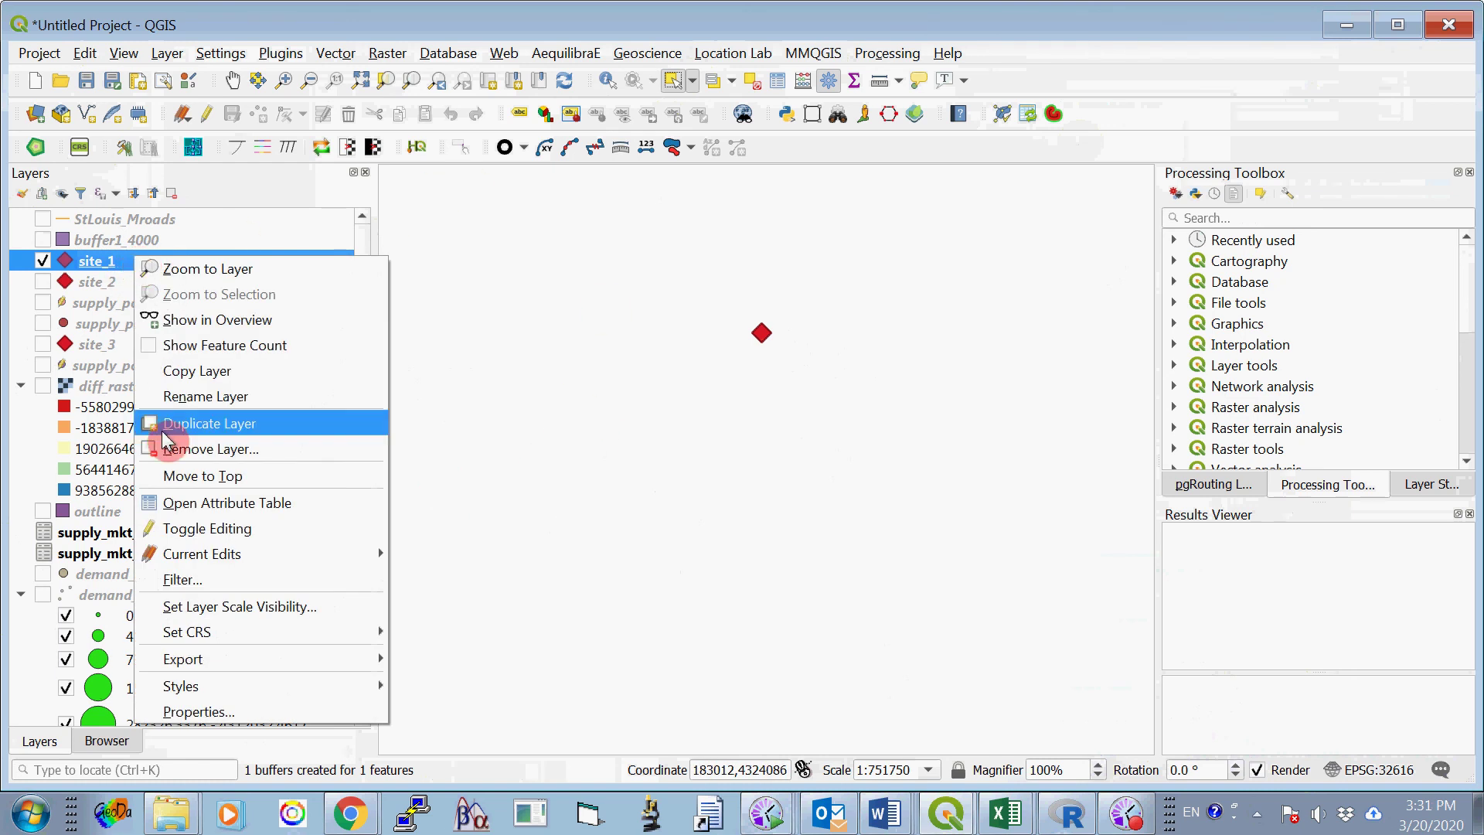
pyautogui.click(770, 32)
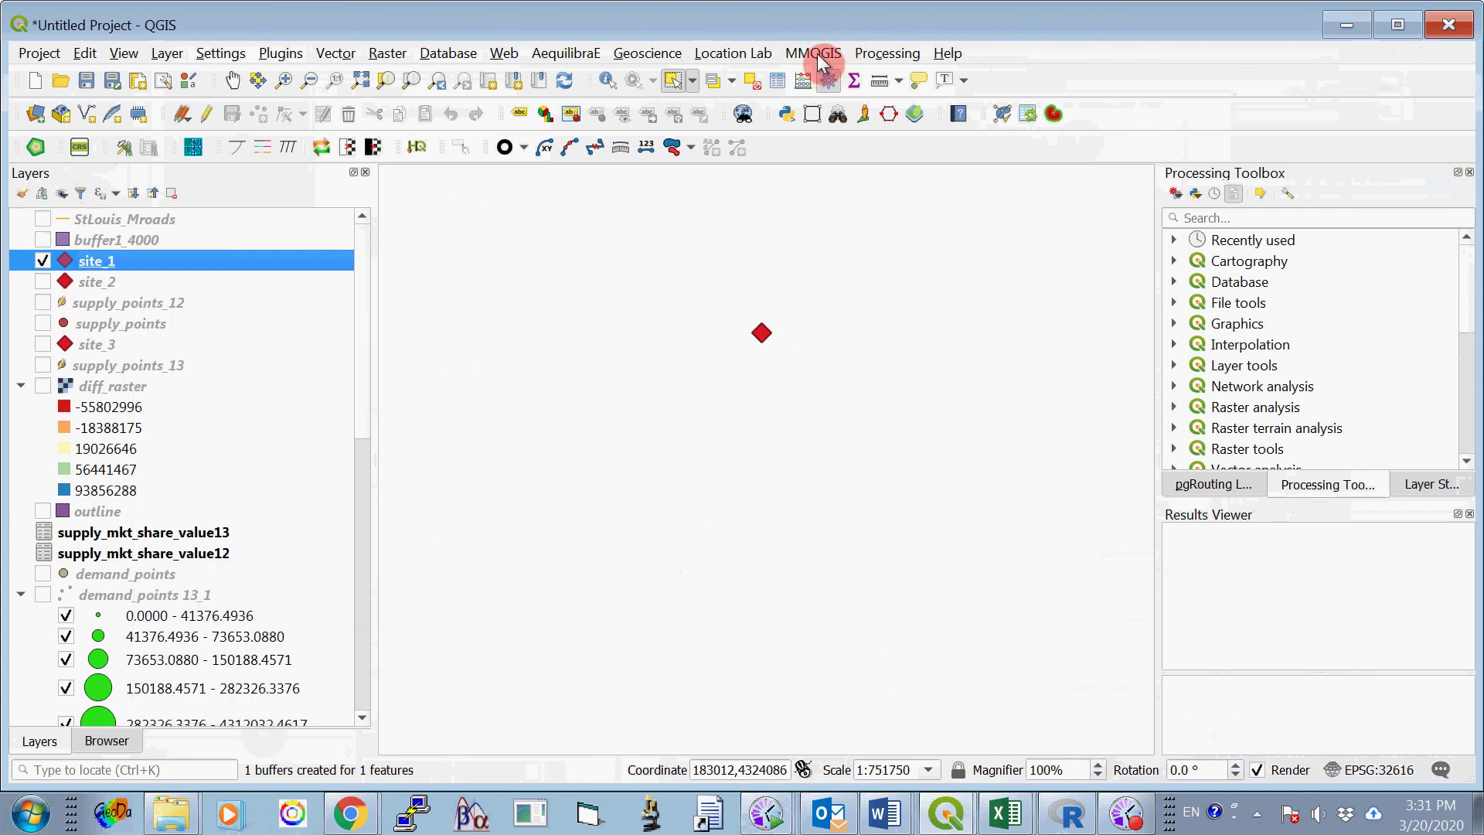
# Set the fixed radius to 8000 meters in a new MMQGIS Create Buffers run on site_1 and try to create the buffer as temp1.shp.
pyautogui.click(817, 54)
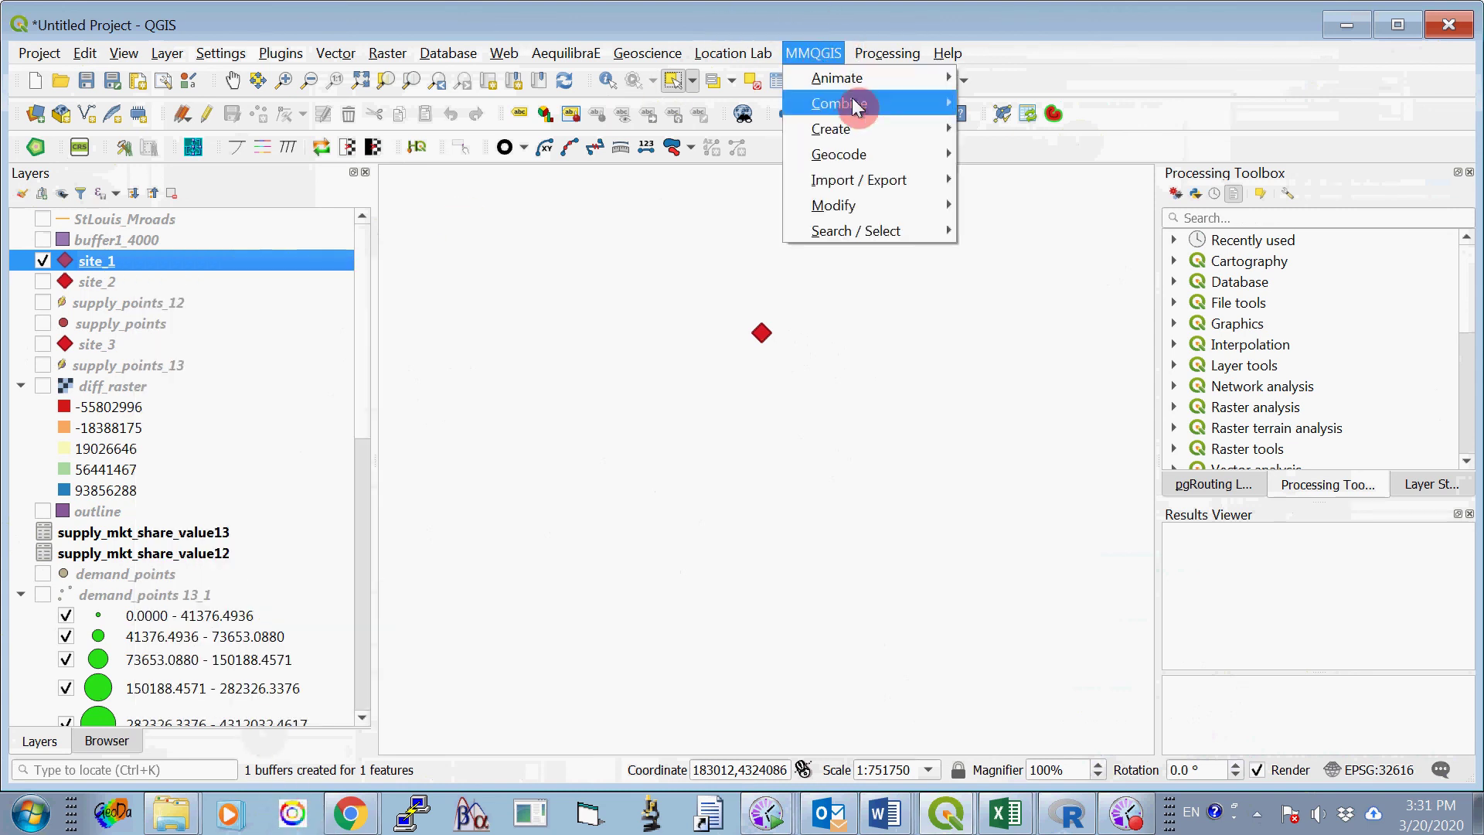
pyautogui.click(859, 132)
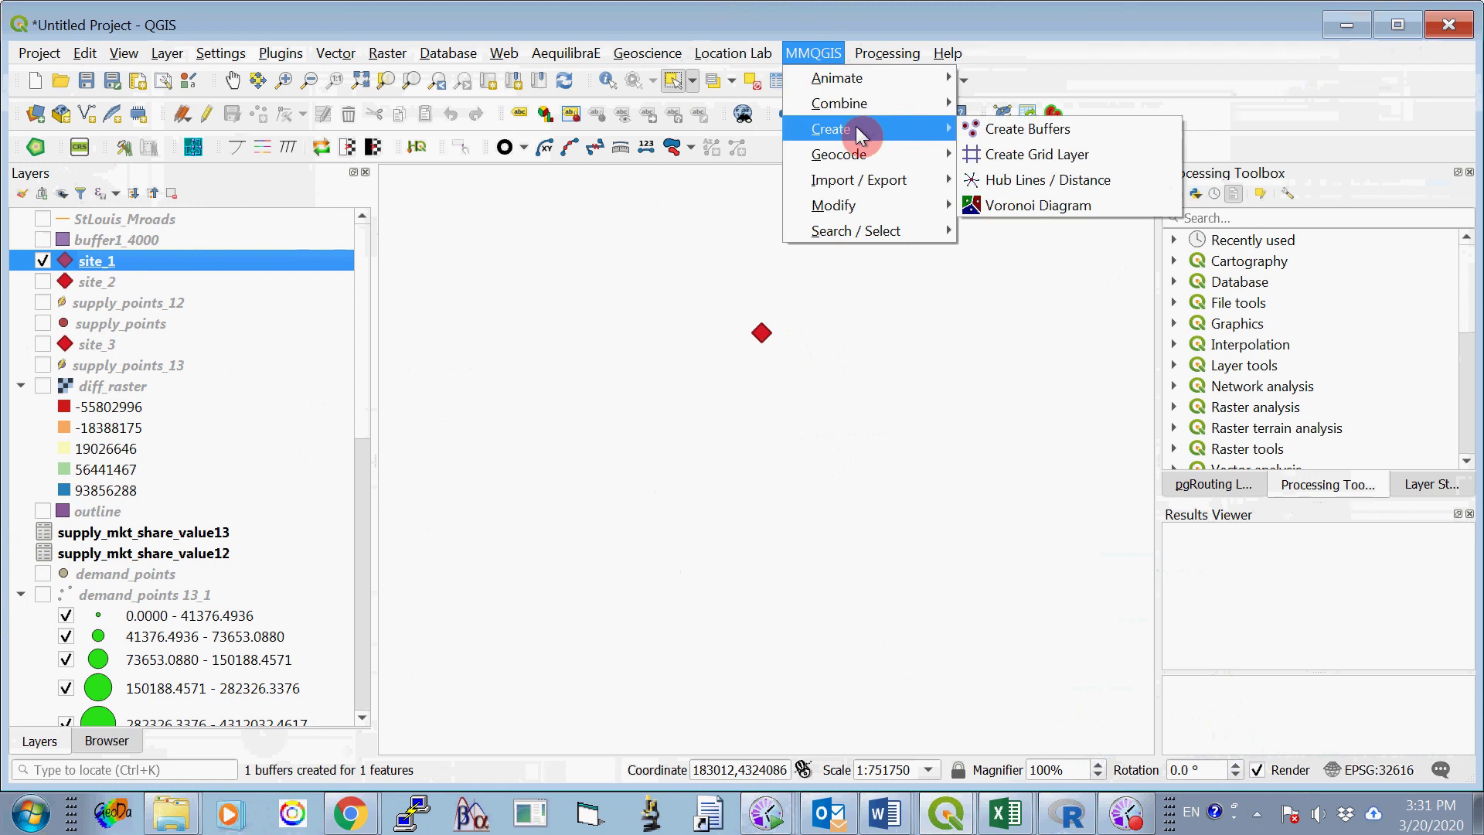
pyautogui.click(1017, 129)
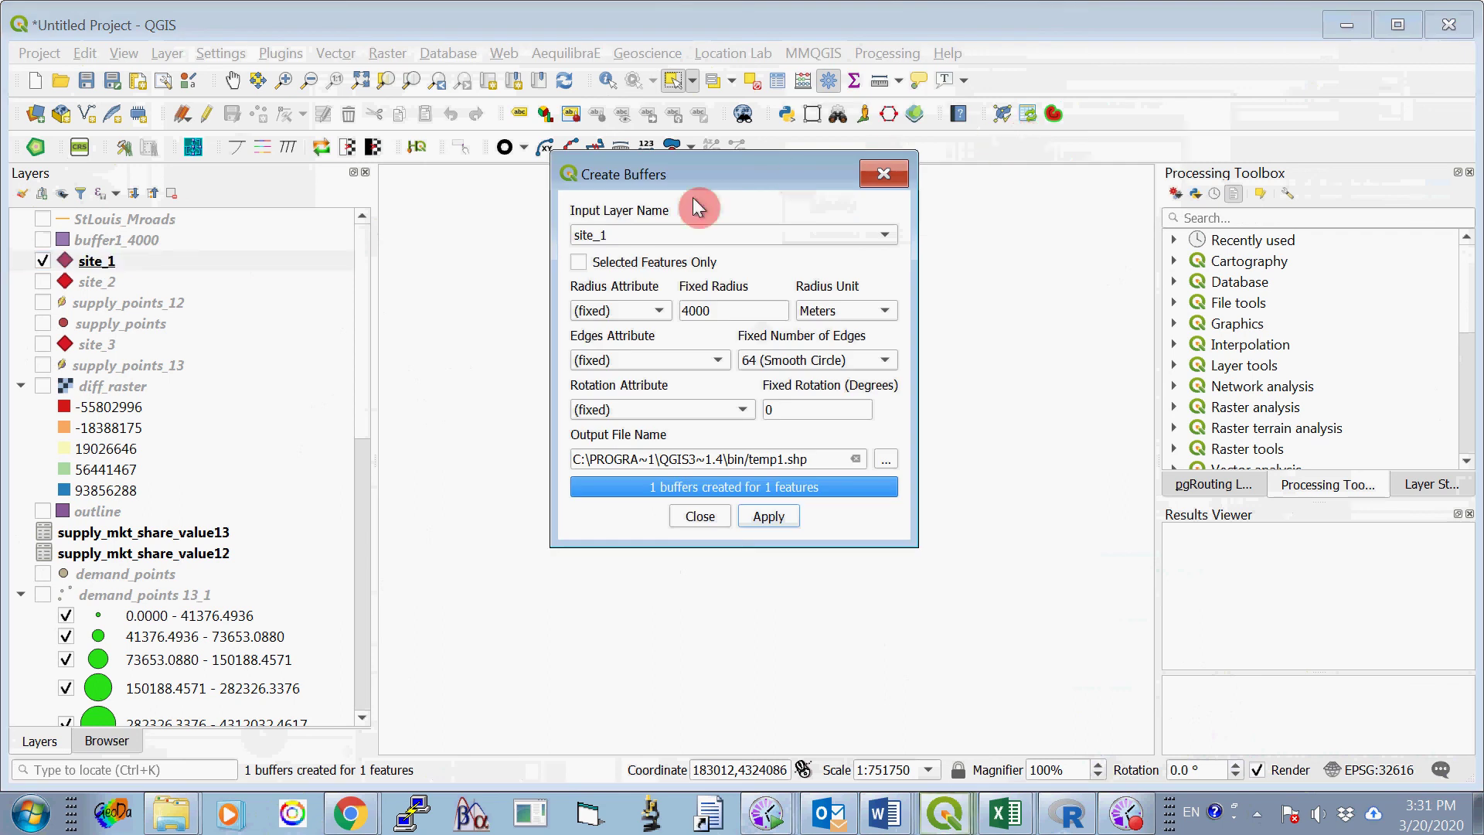
pyautogui.moveTo(669, 163); pyautogui.dragTo(646, 147)
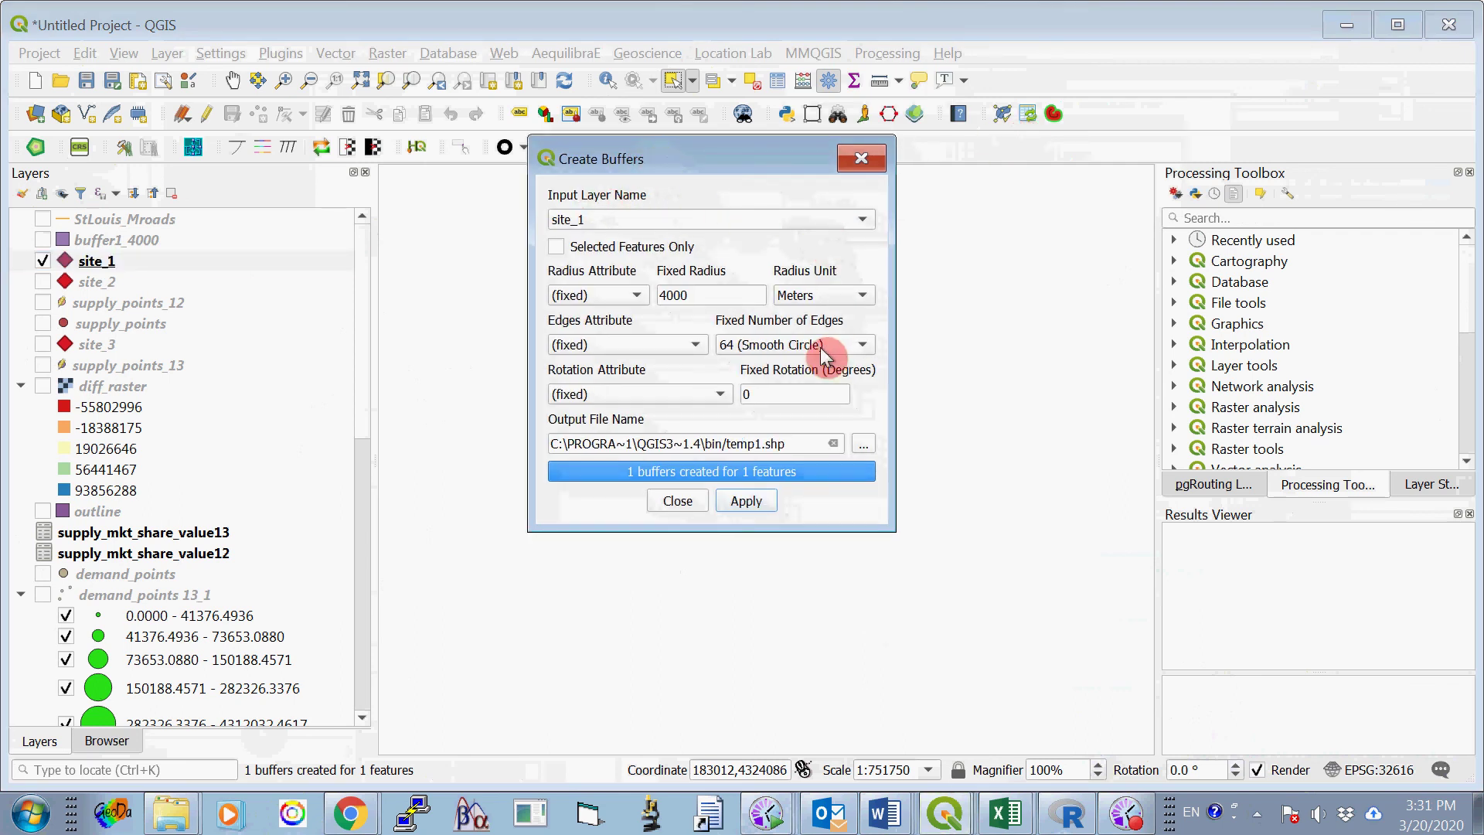
pyautogui.doubleClick(714, 295)
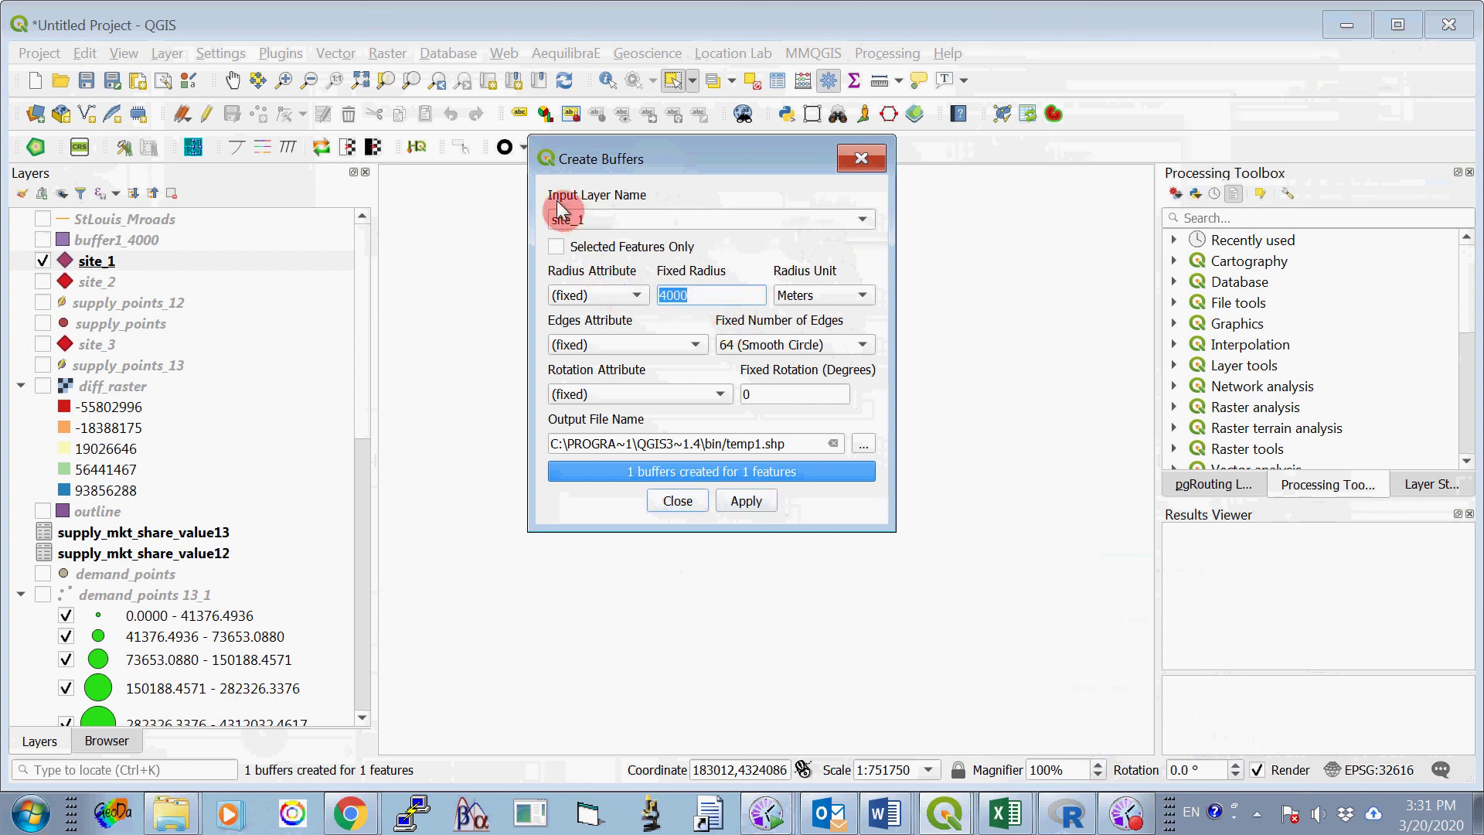
pyautogui.write('8000')
pyautogui.click(747, 500)
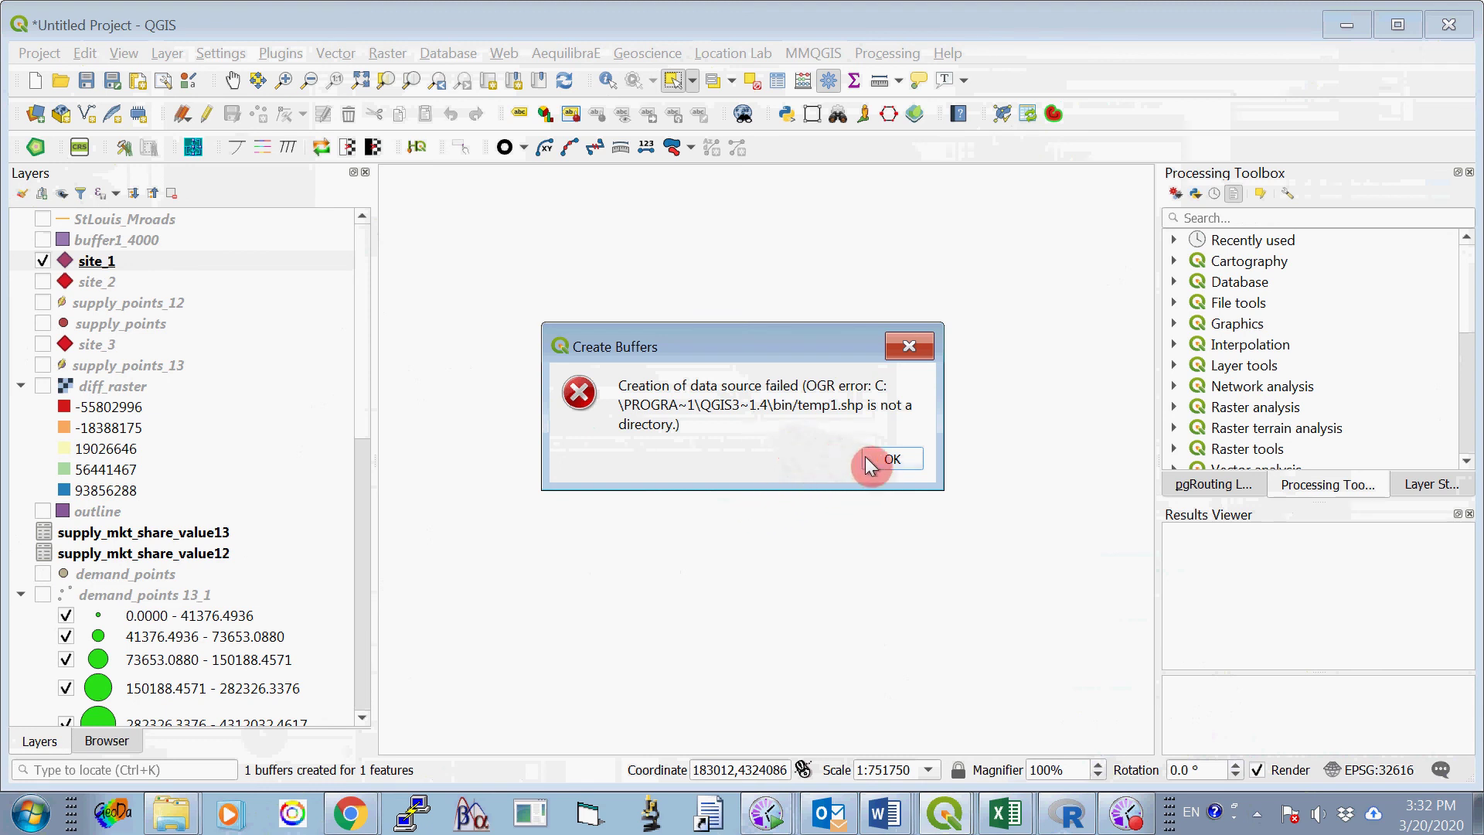
pyautogui.click(893, 462)
pyautogui.click(893, 461)
# Change the output file name to temp2.shp, create the 8000-meter buffer around site_1 and close the dialog.
pyautogui.click(748, 443)
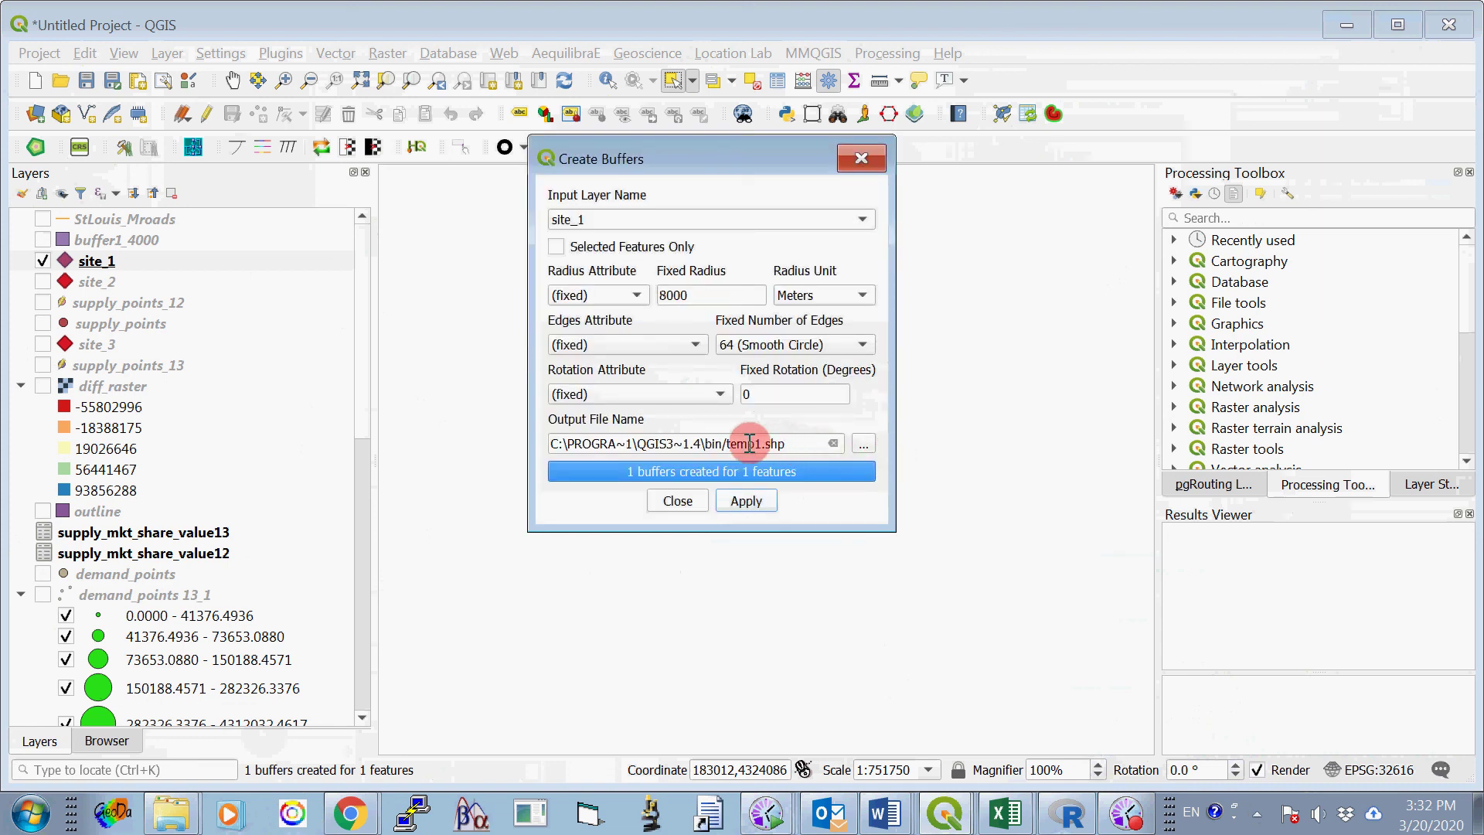
pyautogui.click(762, 443)
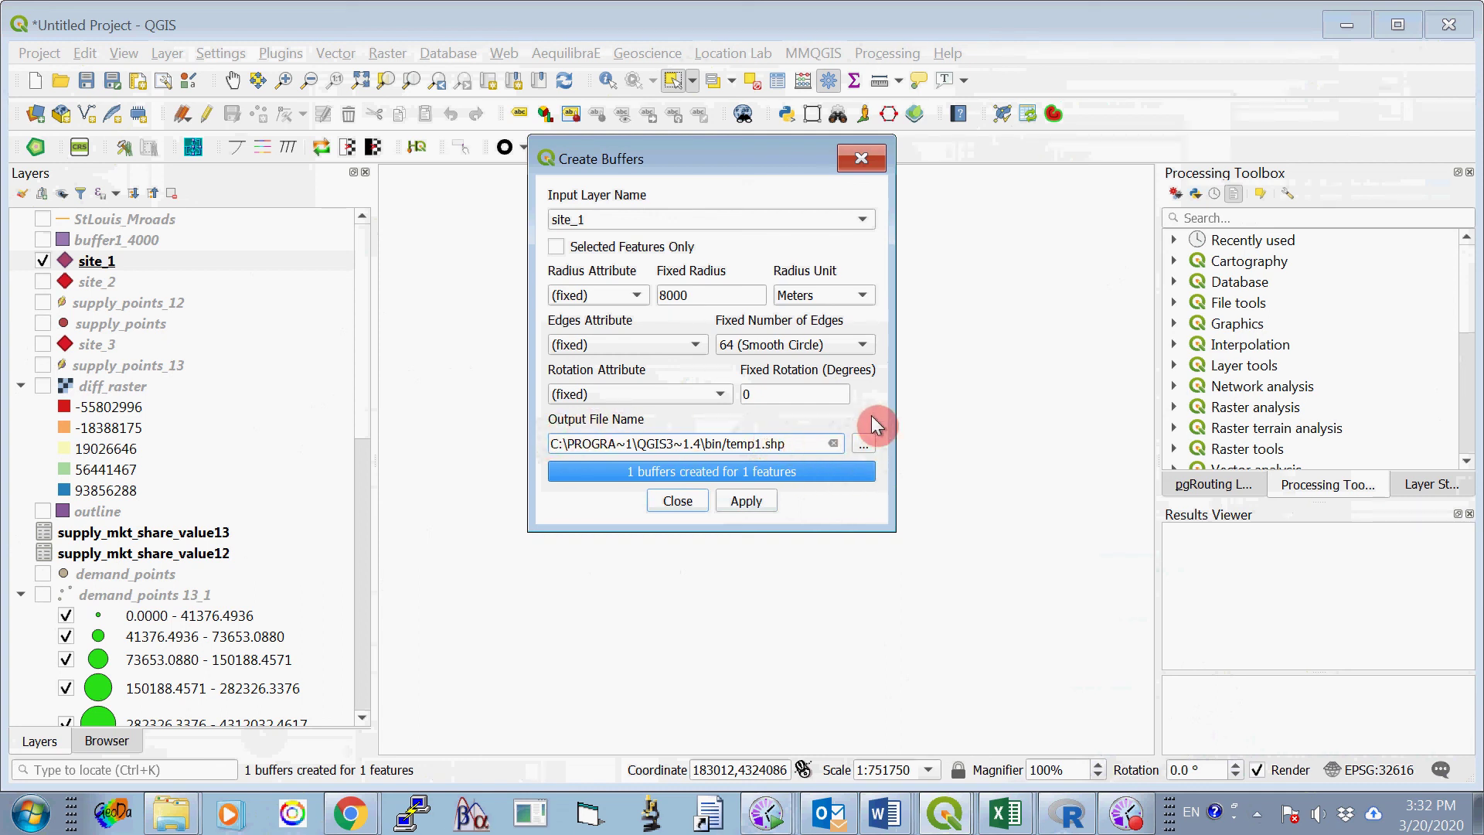
pyautogui.press('BackSpace')
pyautogui.write('2')
pyautogui.click(747, 501)
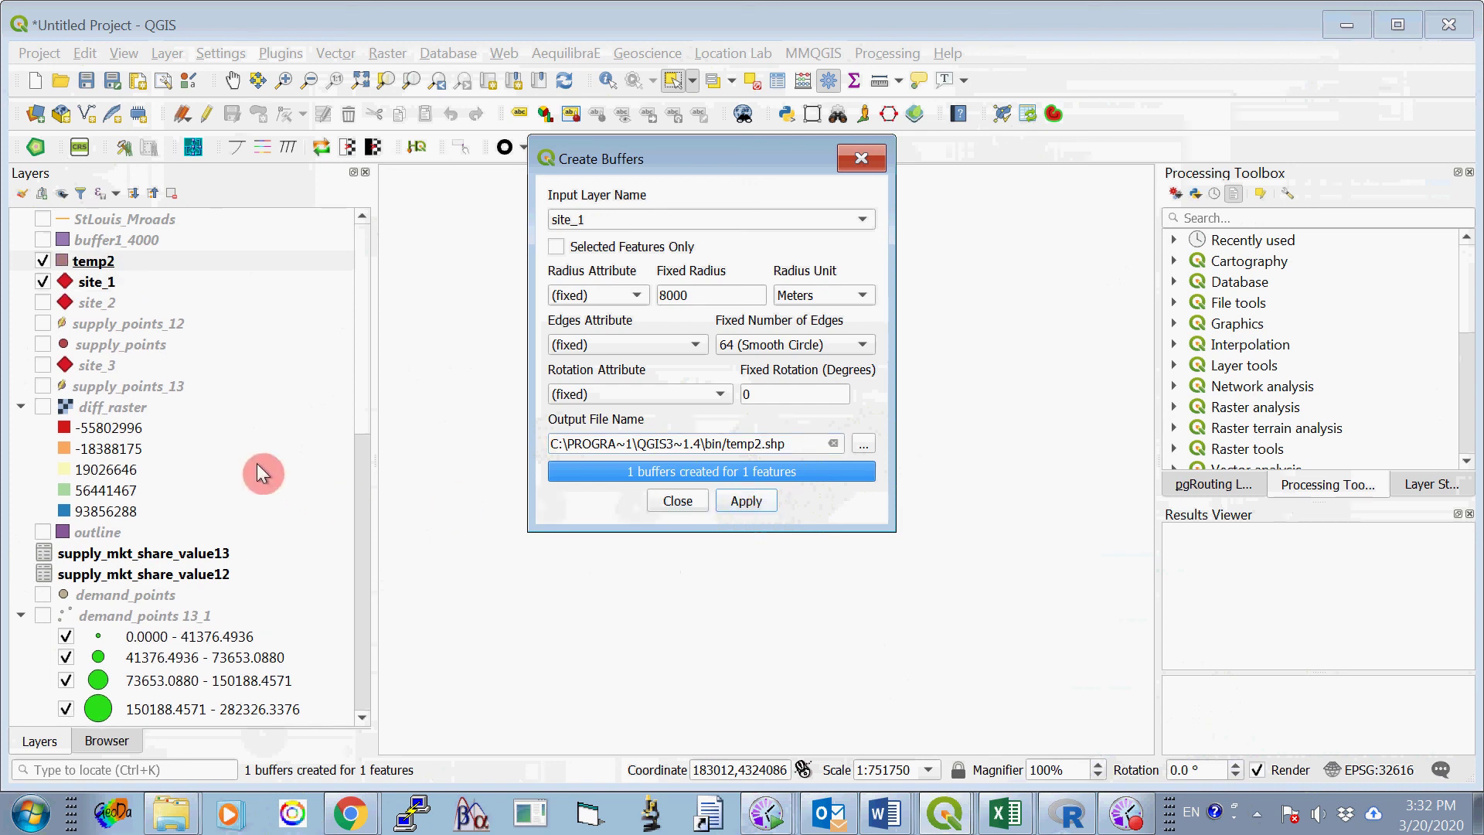
pyautogui.moveTo(726, 158); pyautogui.dragTo(917, 227)
pyautogui.click(1053, 228)
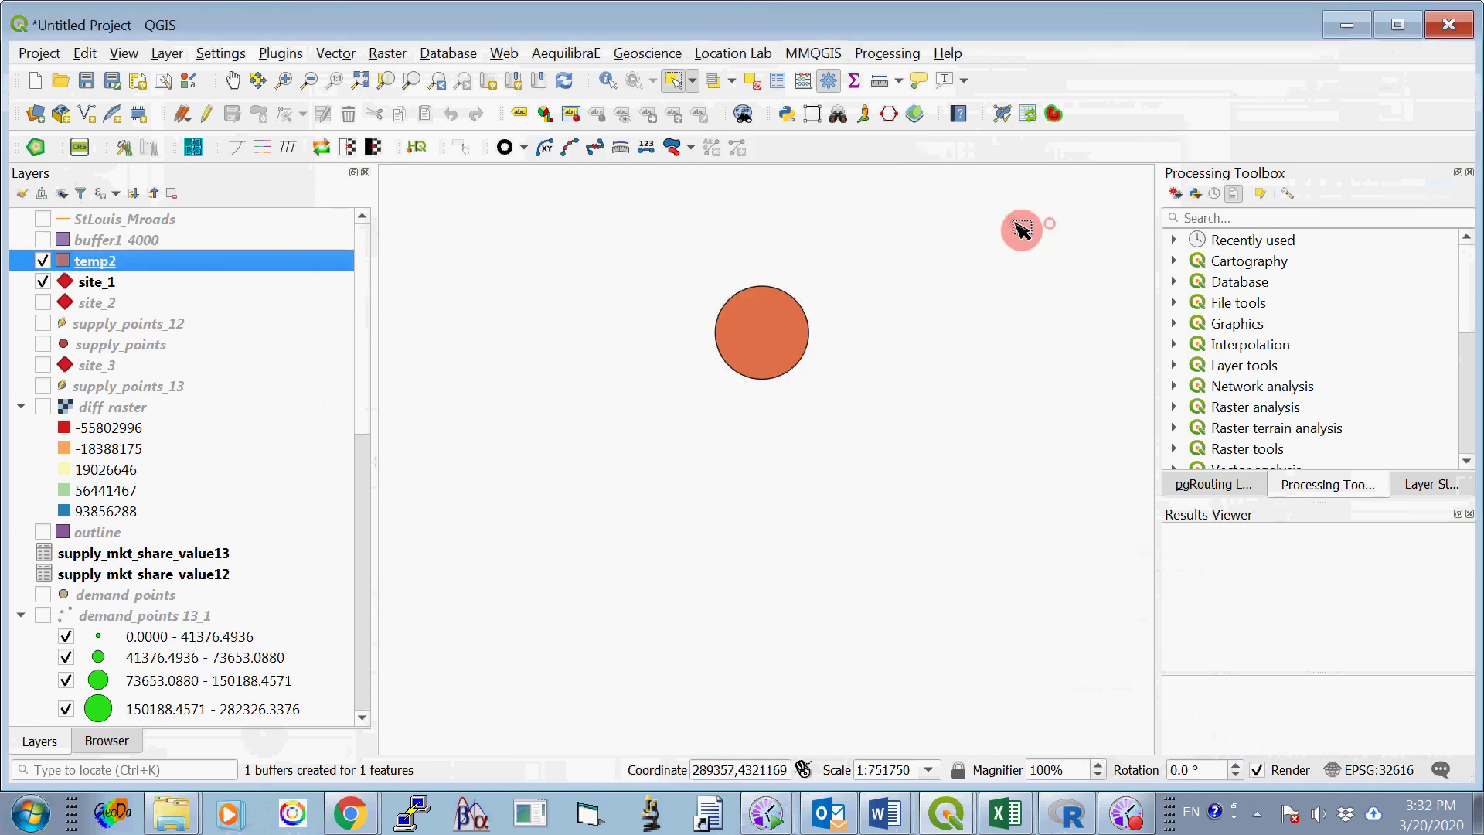
# Rename the temp2 buffer layer as buffer1_8000.
pyautogui.click(128, 265)
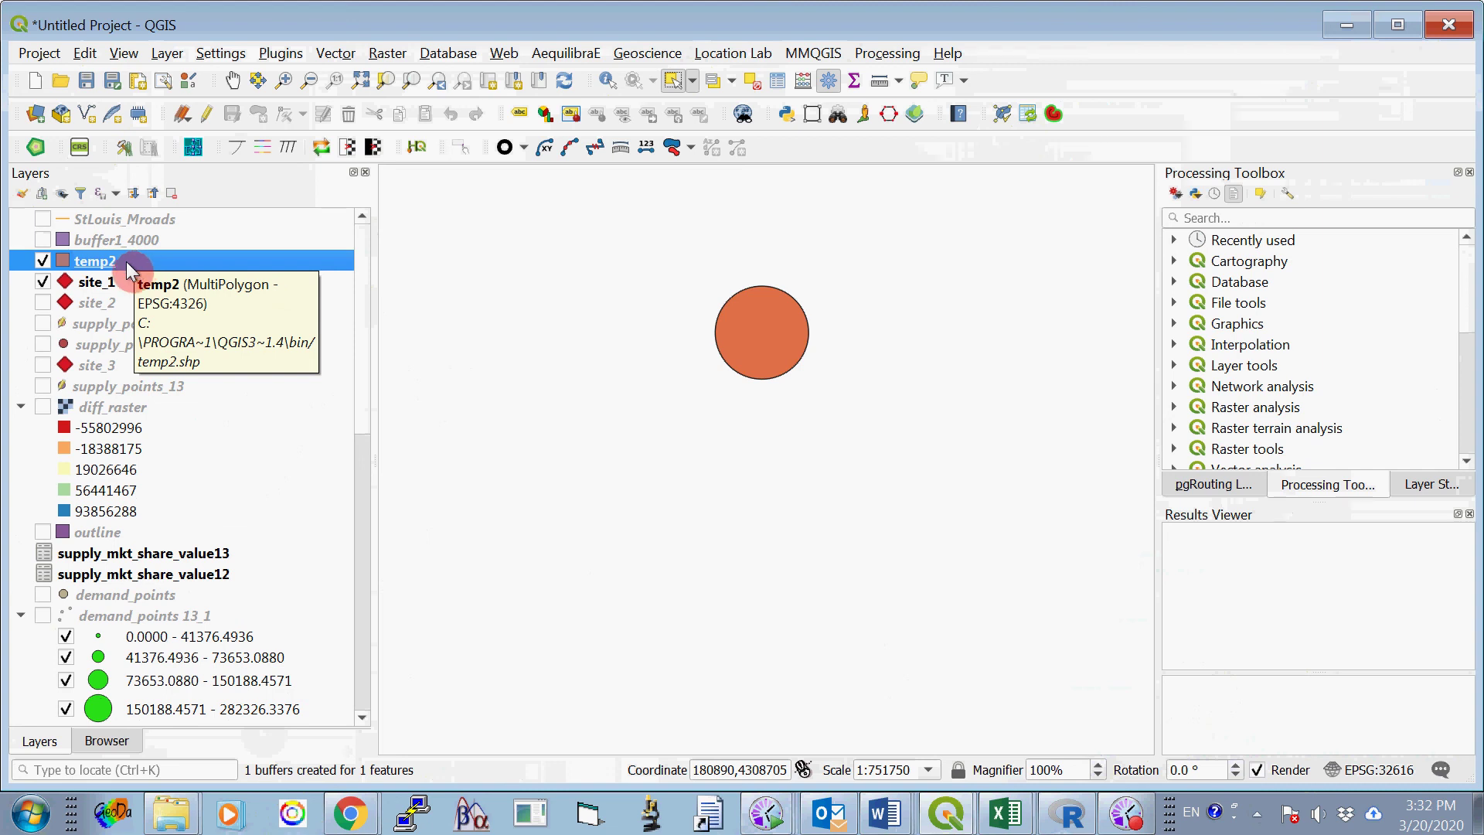
pyautogui.rightClick(127, 263)
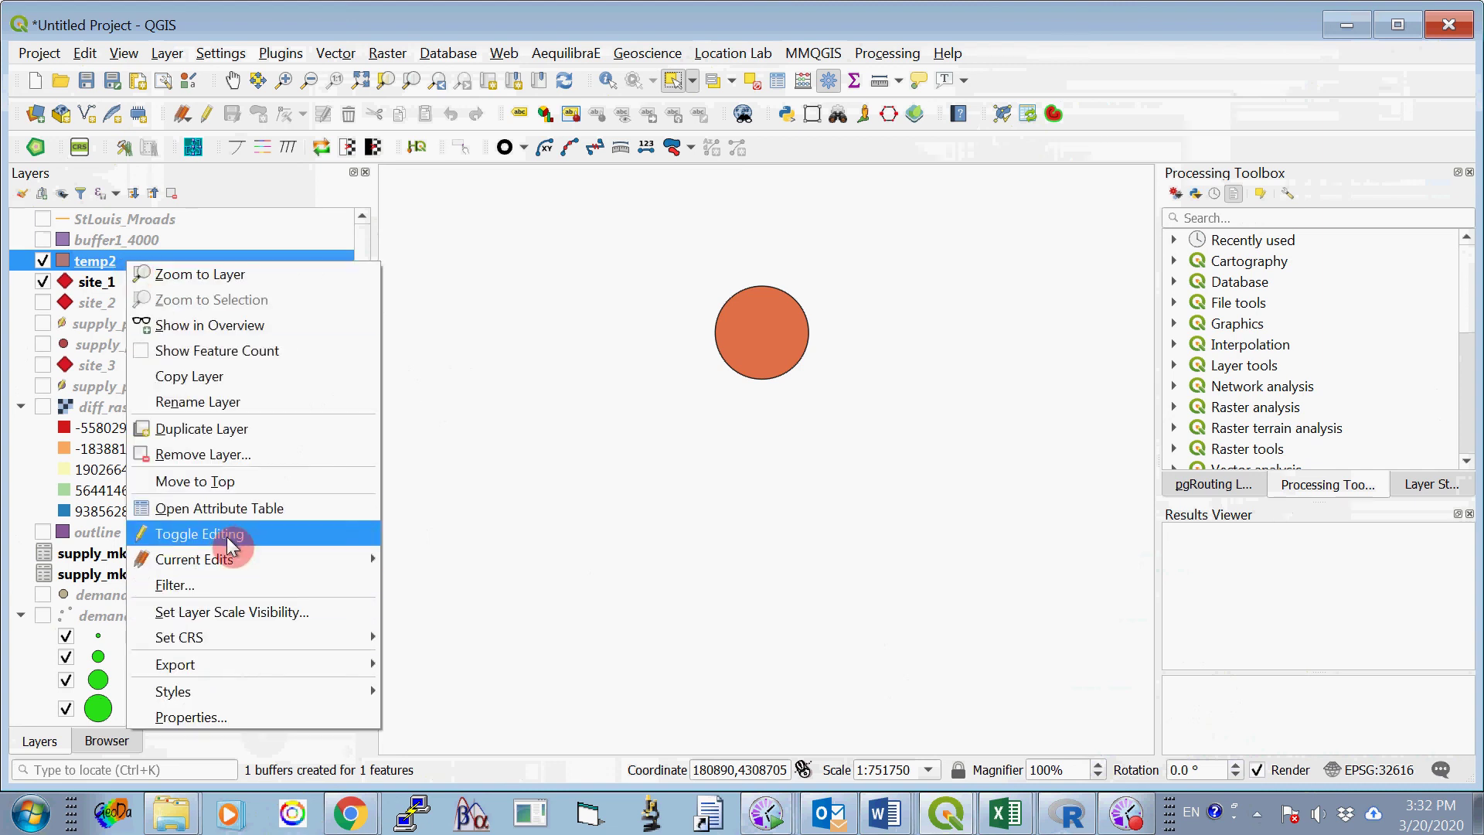
pyautogui.click(244, 408)
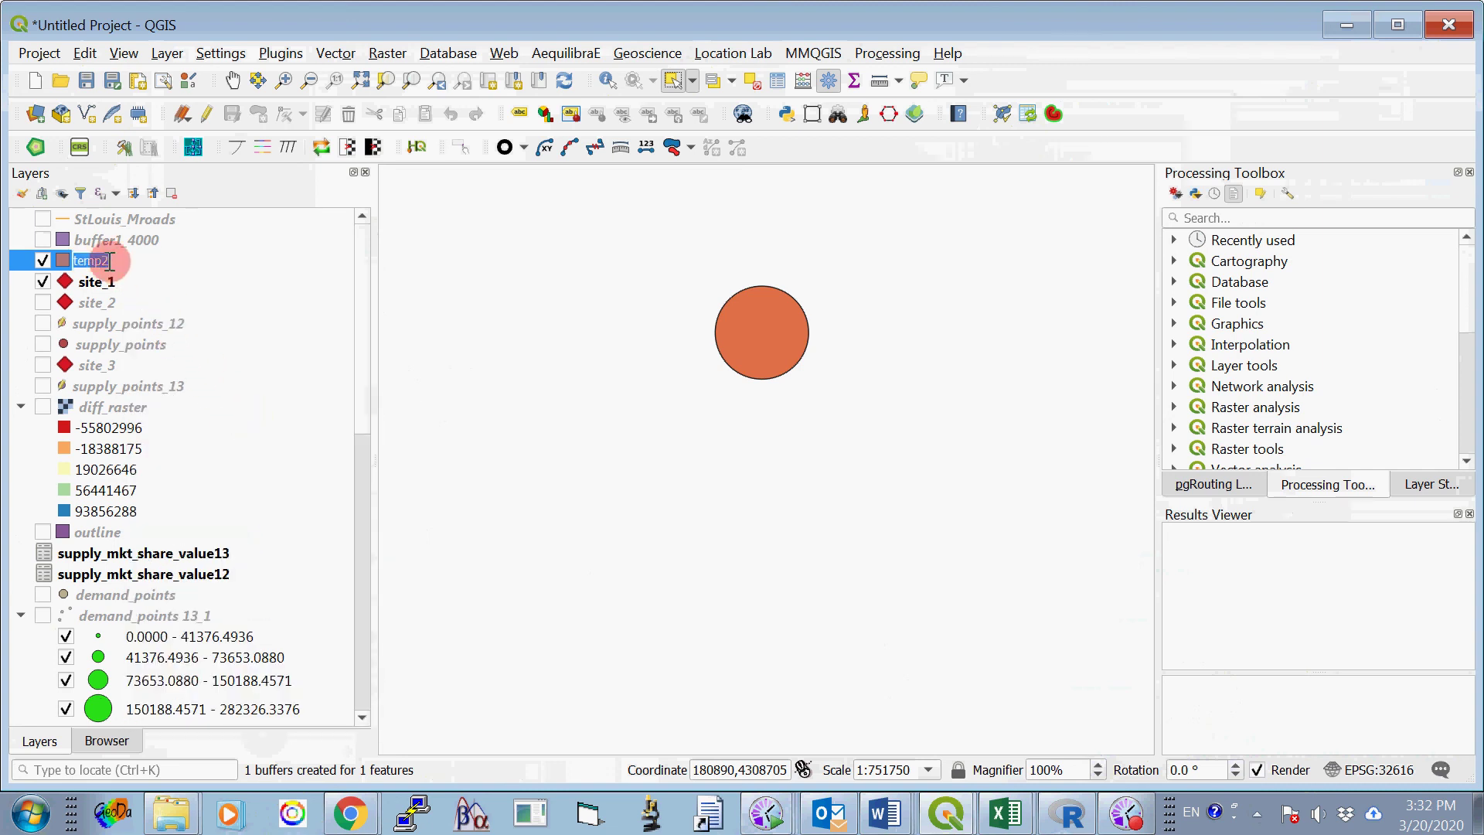
pyautogui.write('bu')
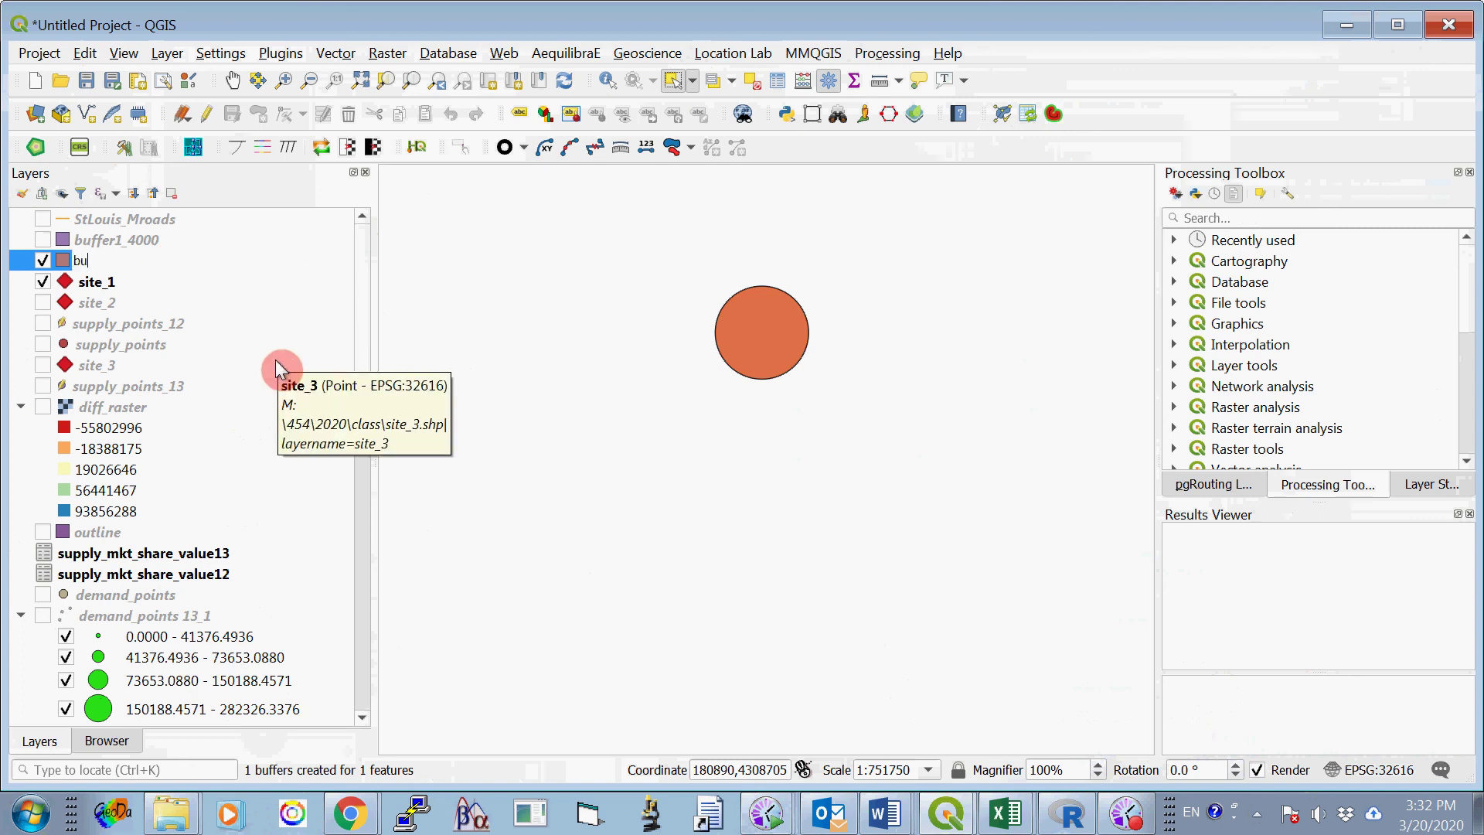
pyautogui.write('ffer1_8000')
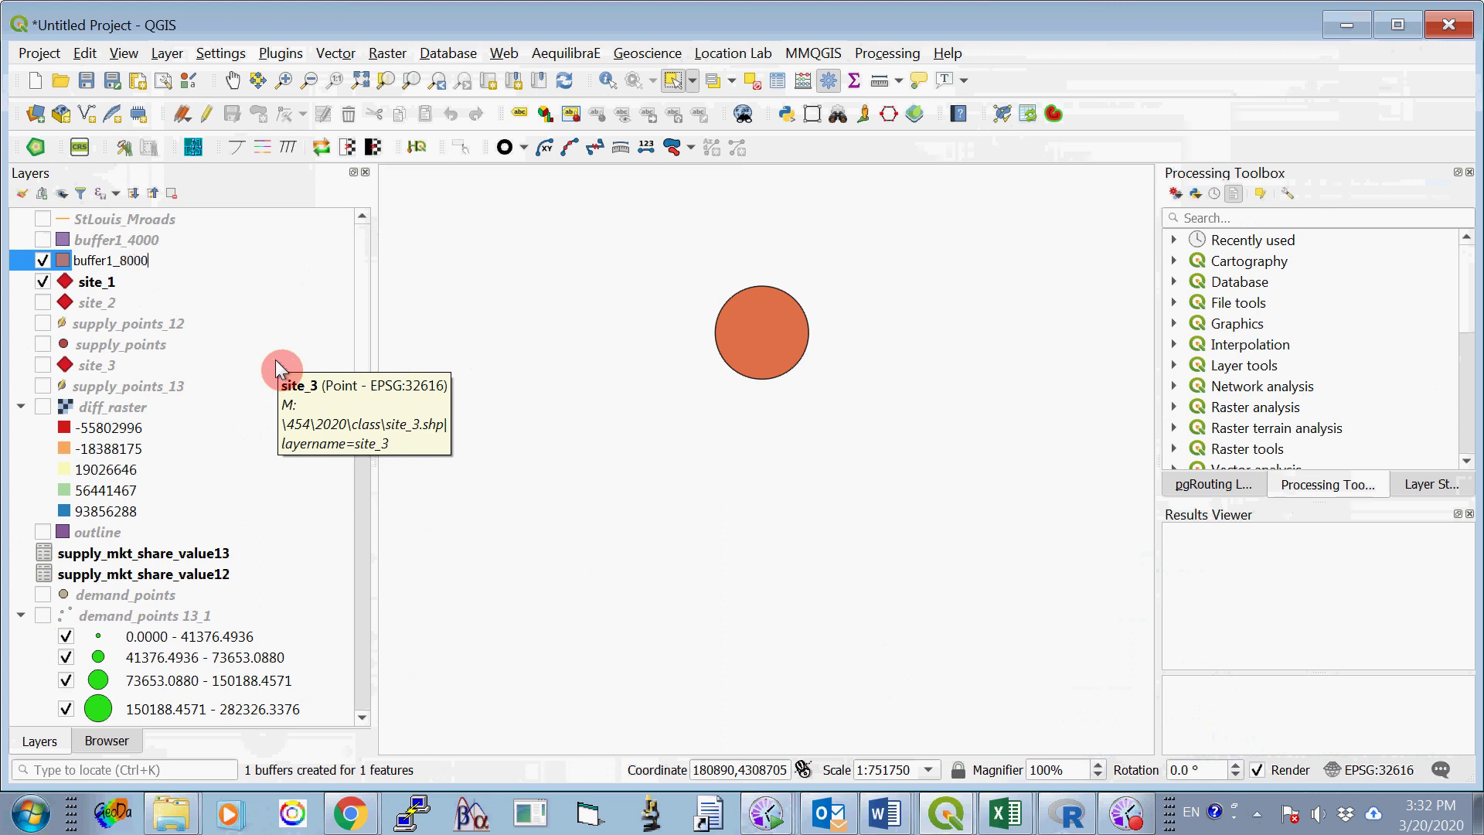
pyautogui.click(172, 283)
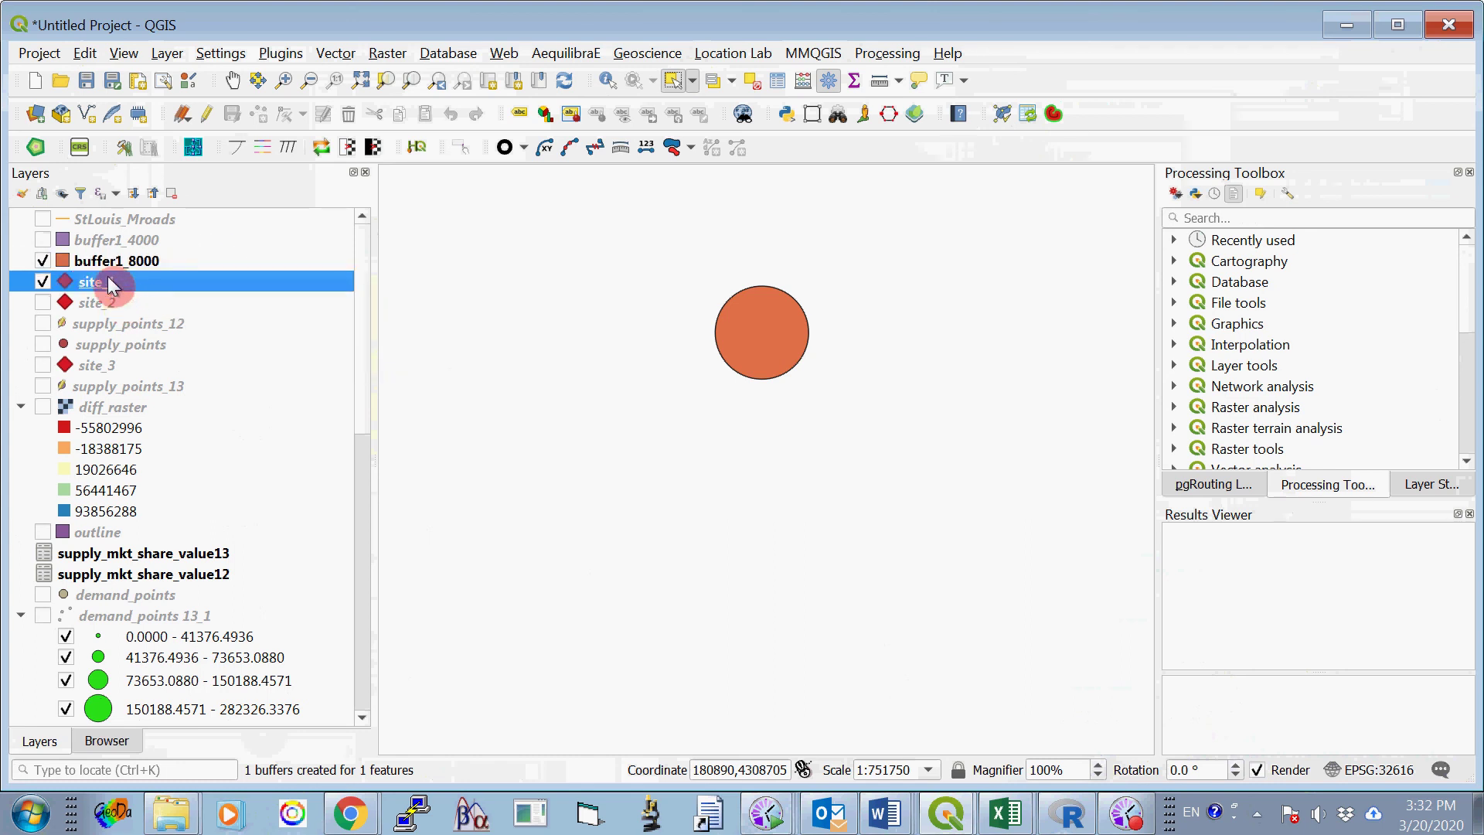
# Hide buffer1_8000 and create a 16000-meter MMQGIS buffer around site_1 with temp3.shp as the output file.
pyautogui.click(43, 261)
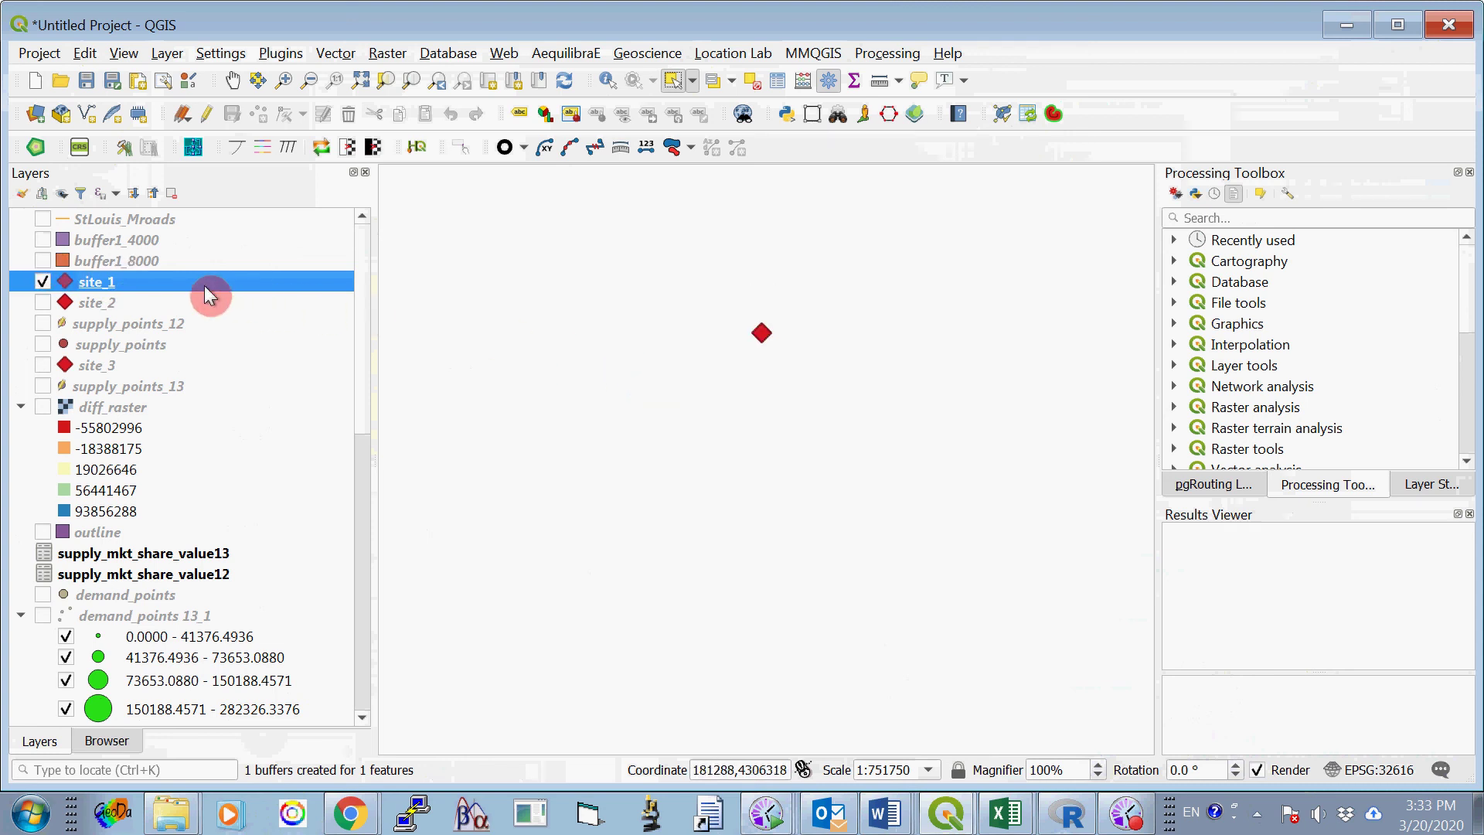
pyautogui.click(815, 54)
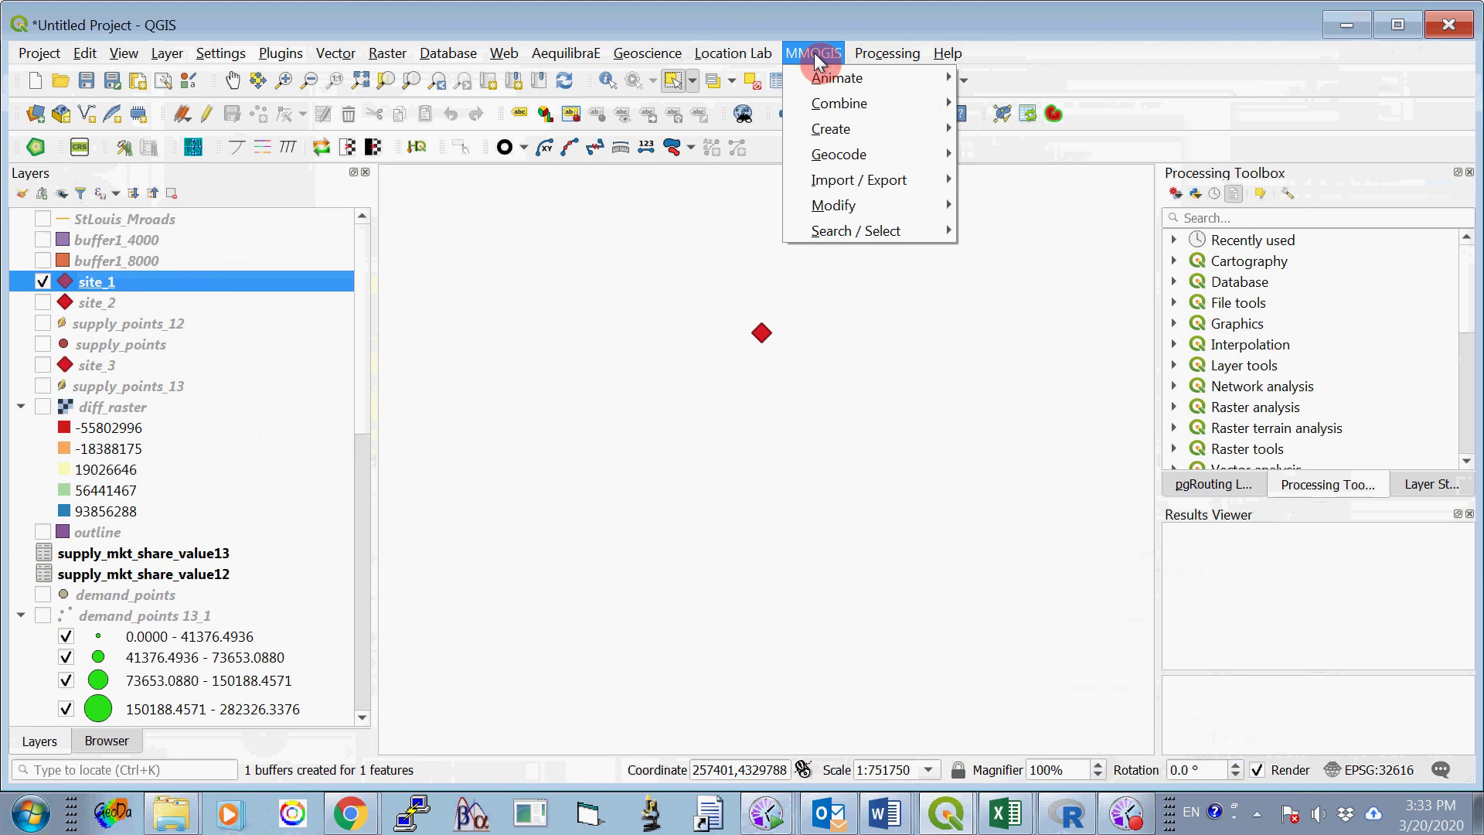
pyautogui.moveTo(831, 112)
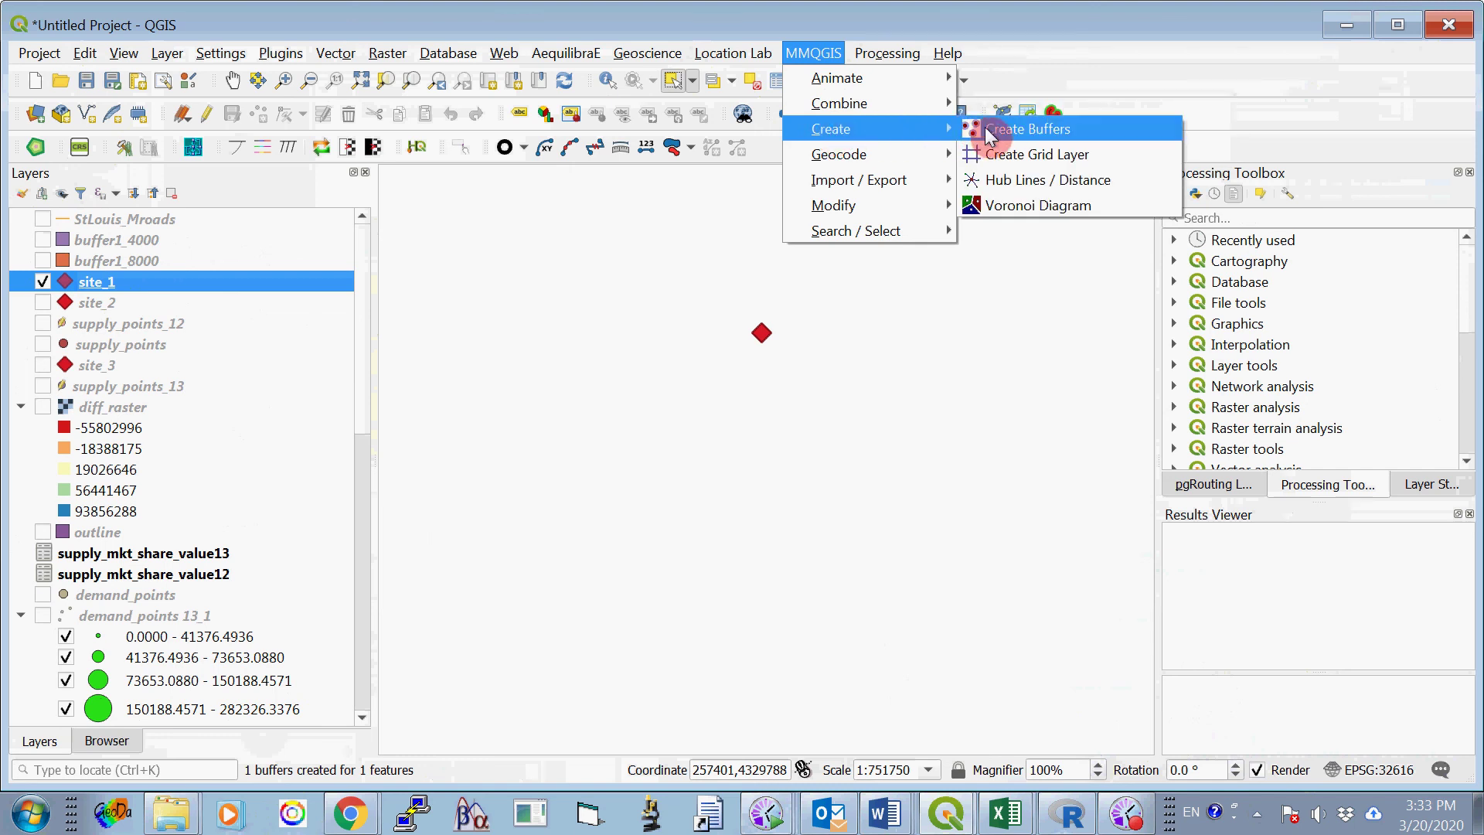
pyautogui.click(984, 127)
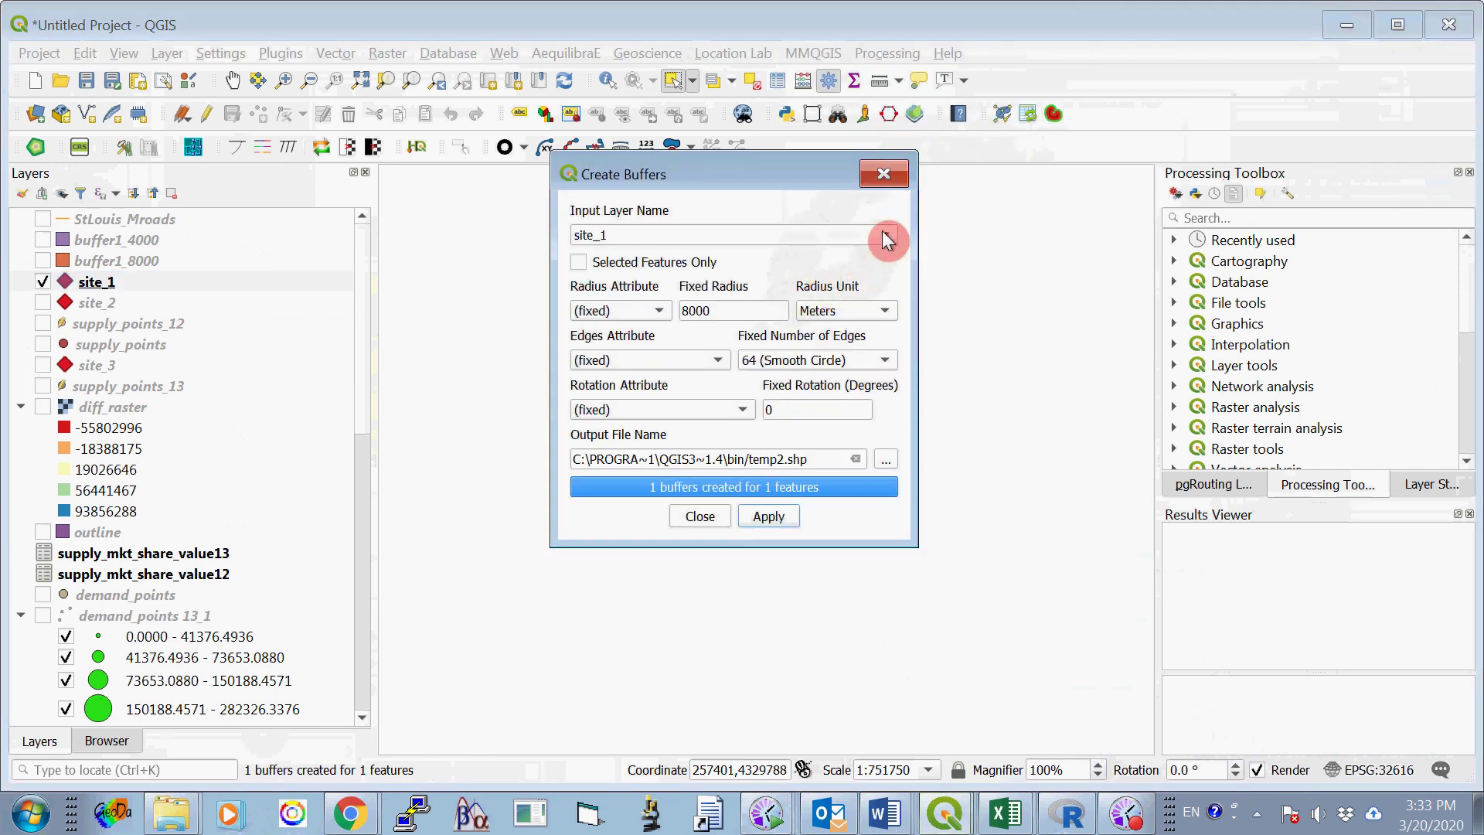
pyautogui.moveTo(729, 310); pyautogui.dragTo(653, 309)
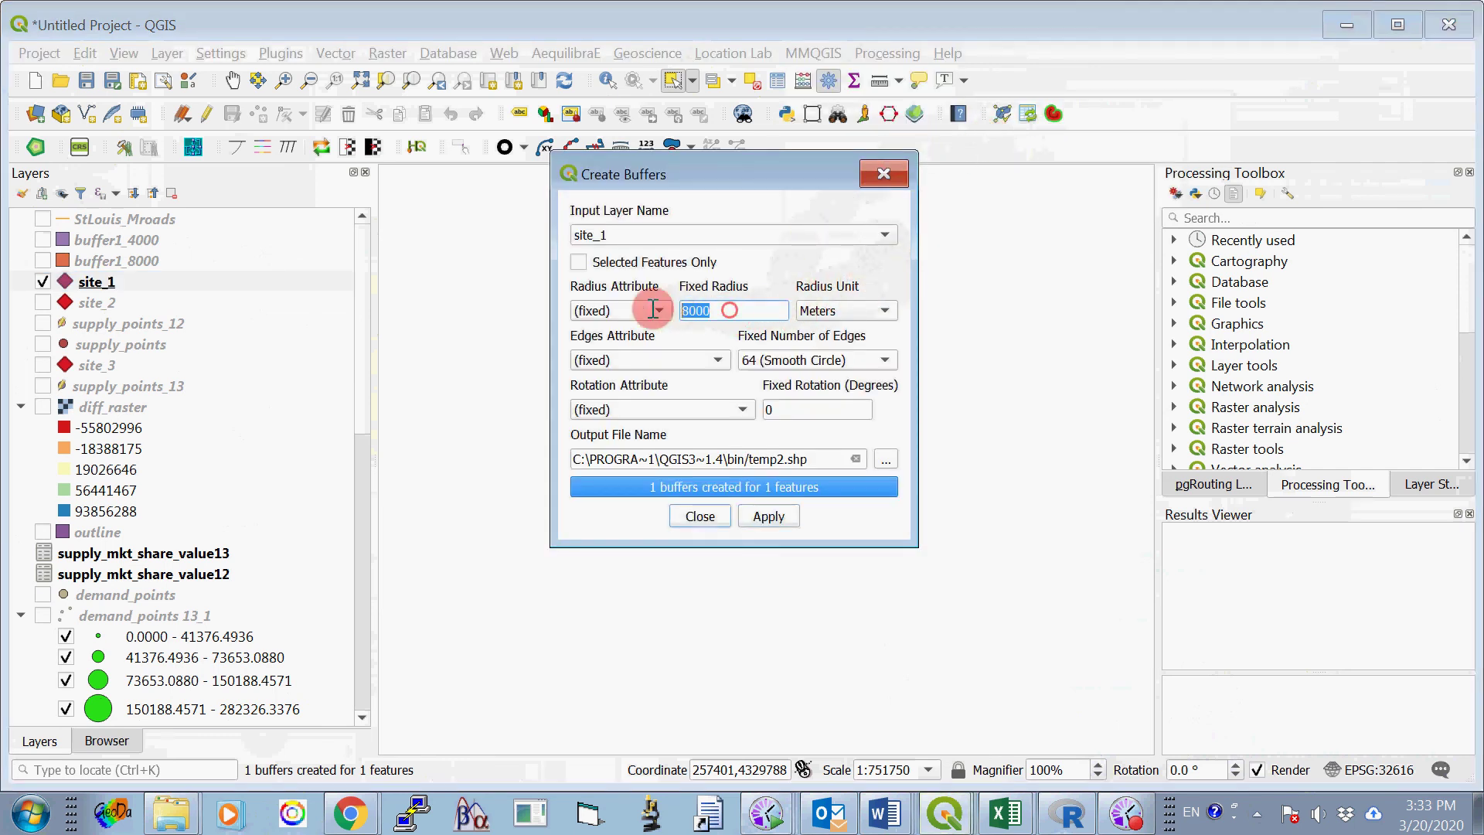
pyautogui.write('16000')
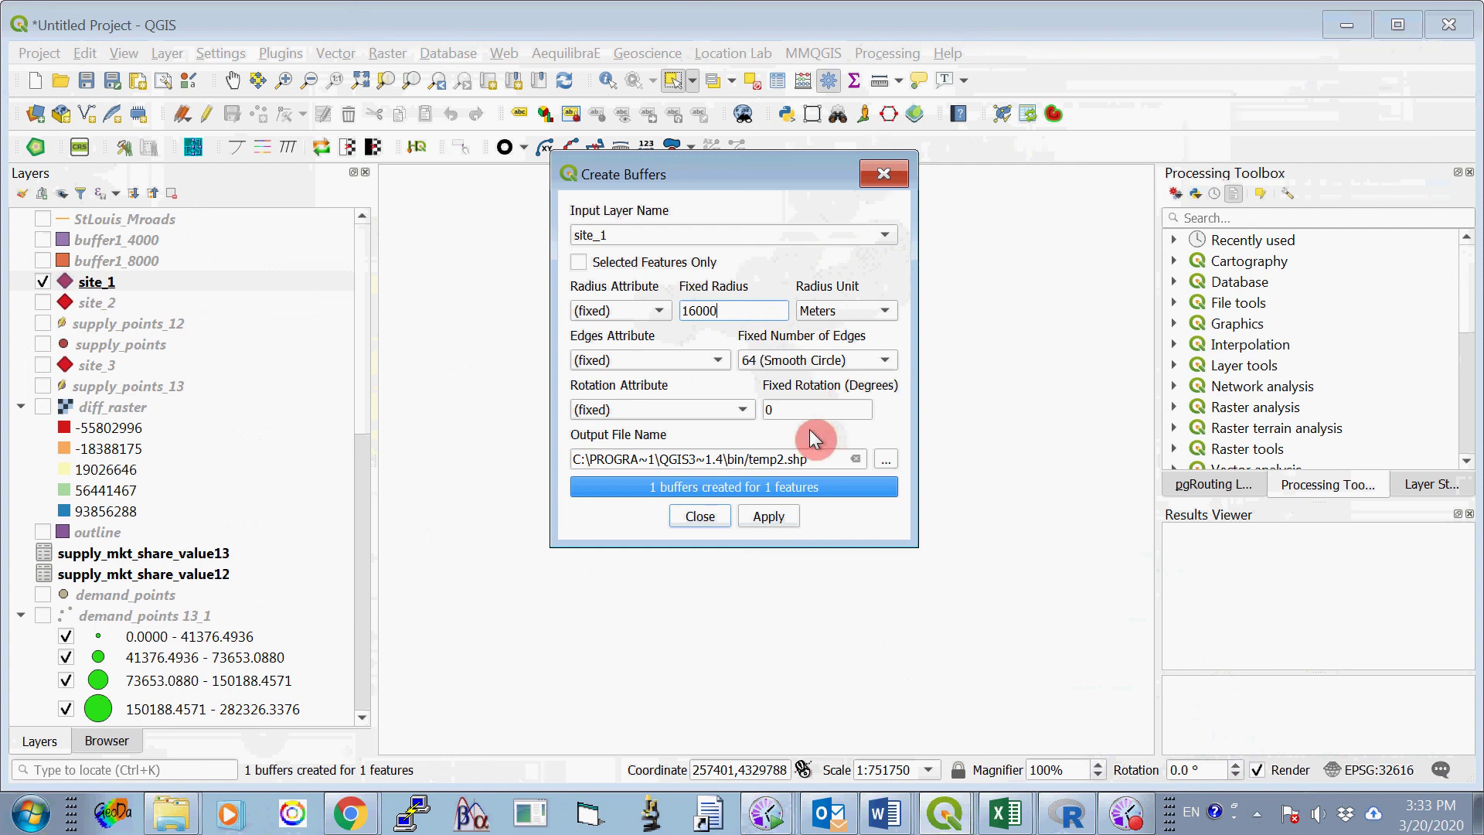
pyautogui.click(784, 459)
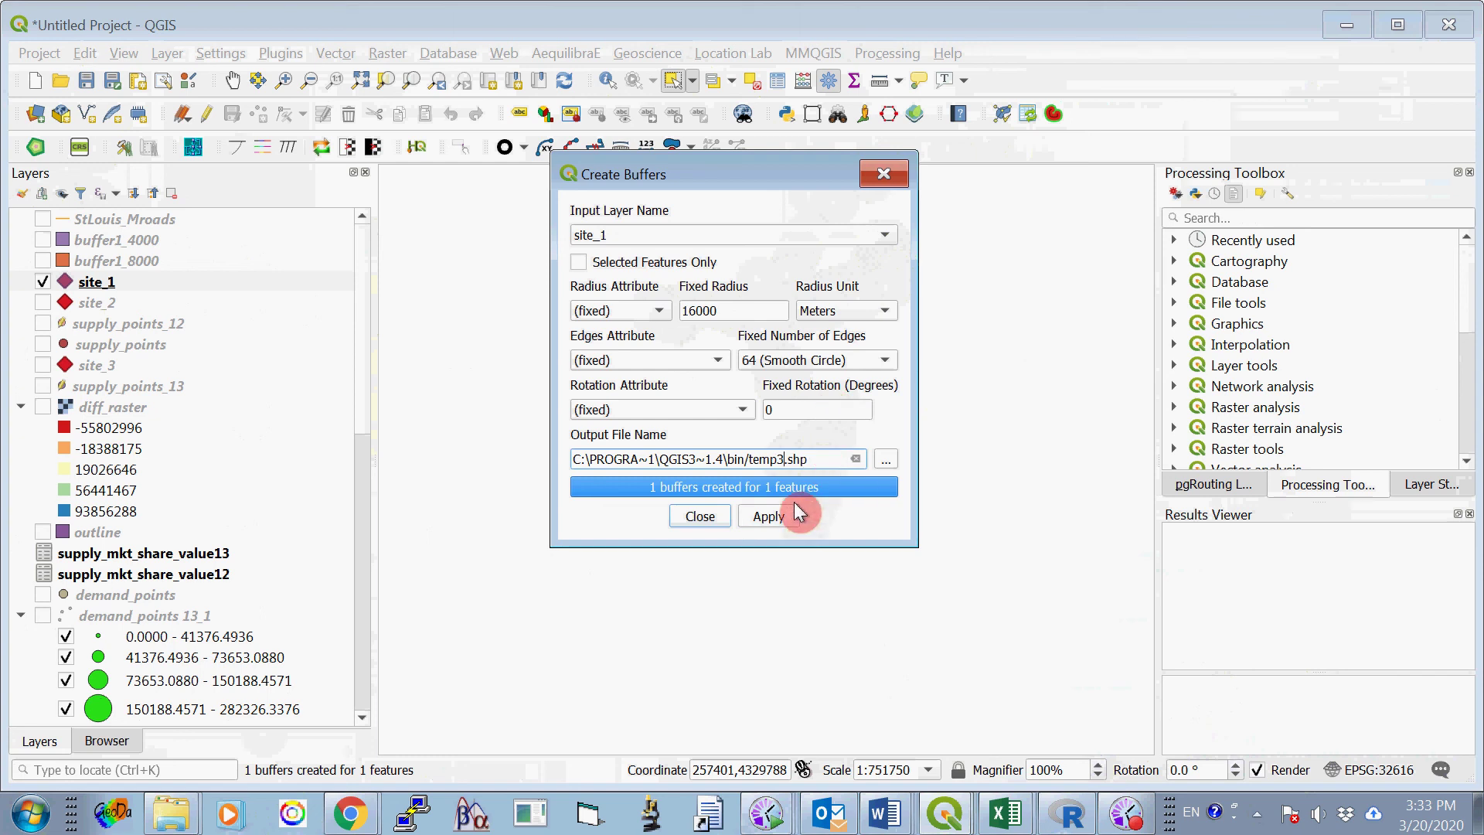
pyautogui.click(780, 520)
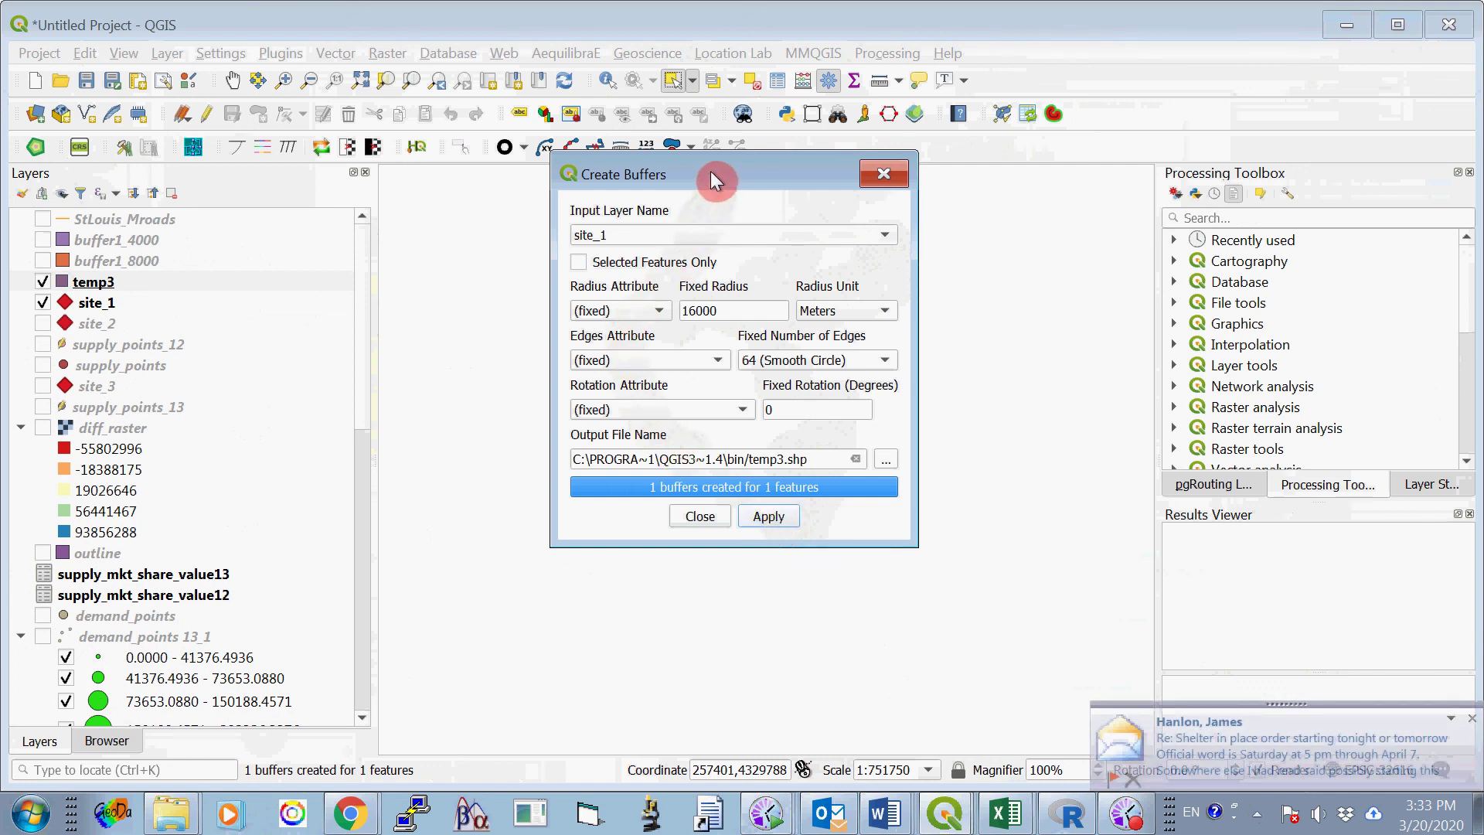
# Create a 24000-meter buffer around site_1 with temp4.shp as the output file and close the dialog.
pyautogui.moveTo(711, 170); pyautogui.dragTo(767, 165)
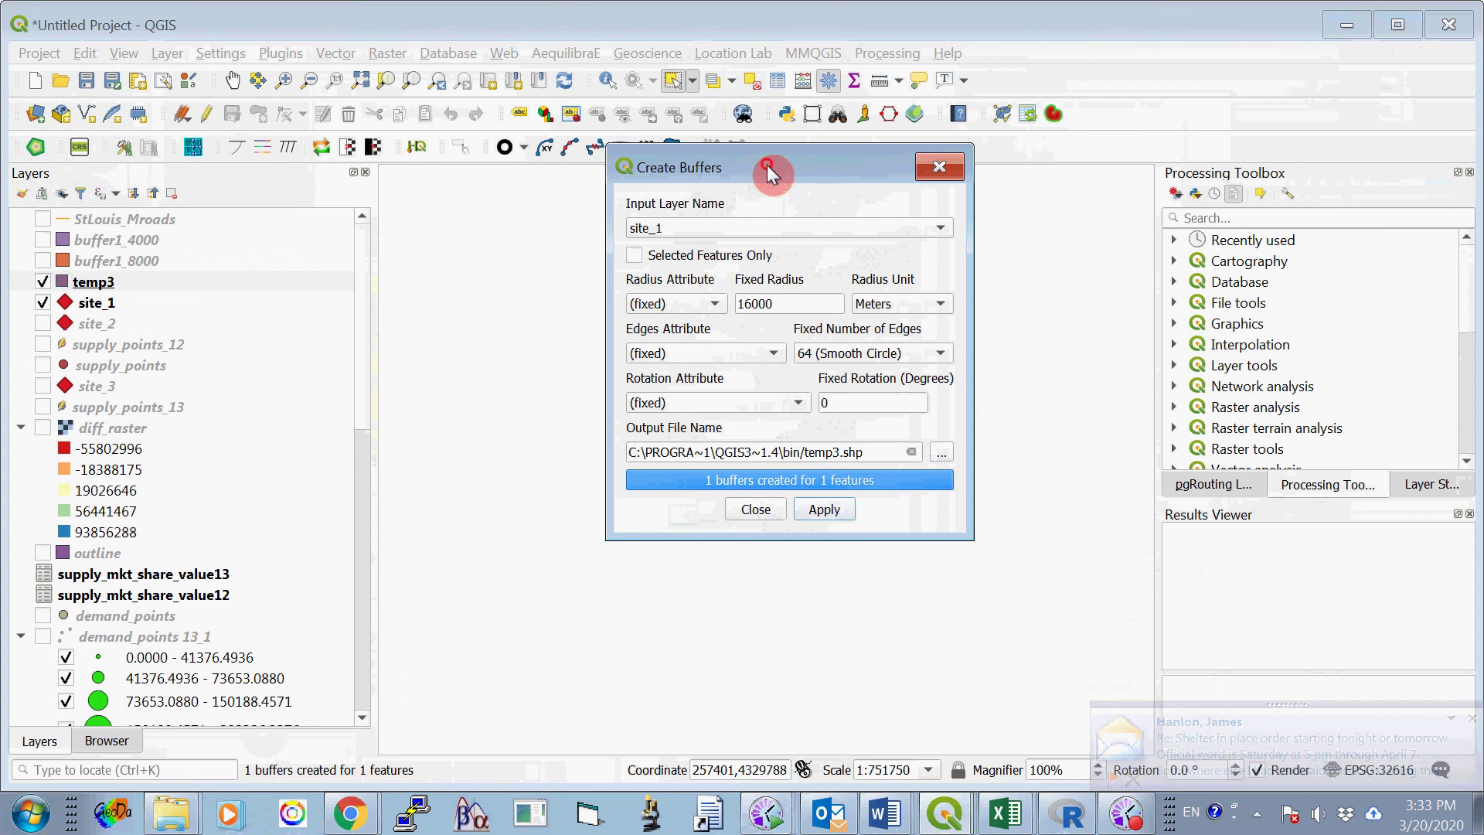
pyautogui.moveTo(786, 304); pyautogui.dragTo(703, 303)
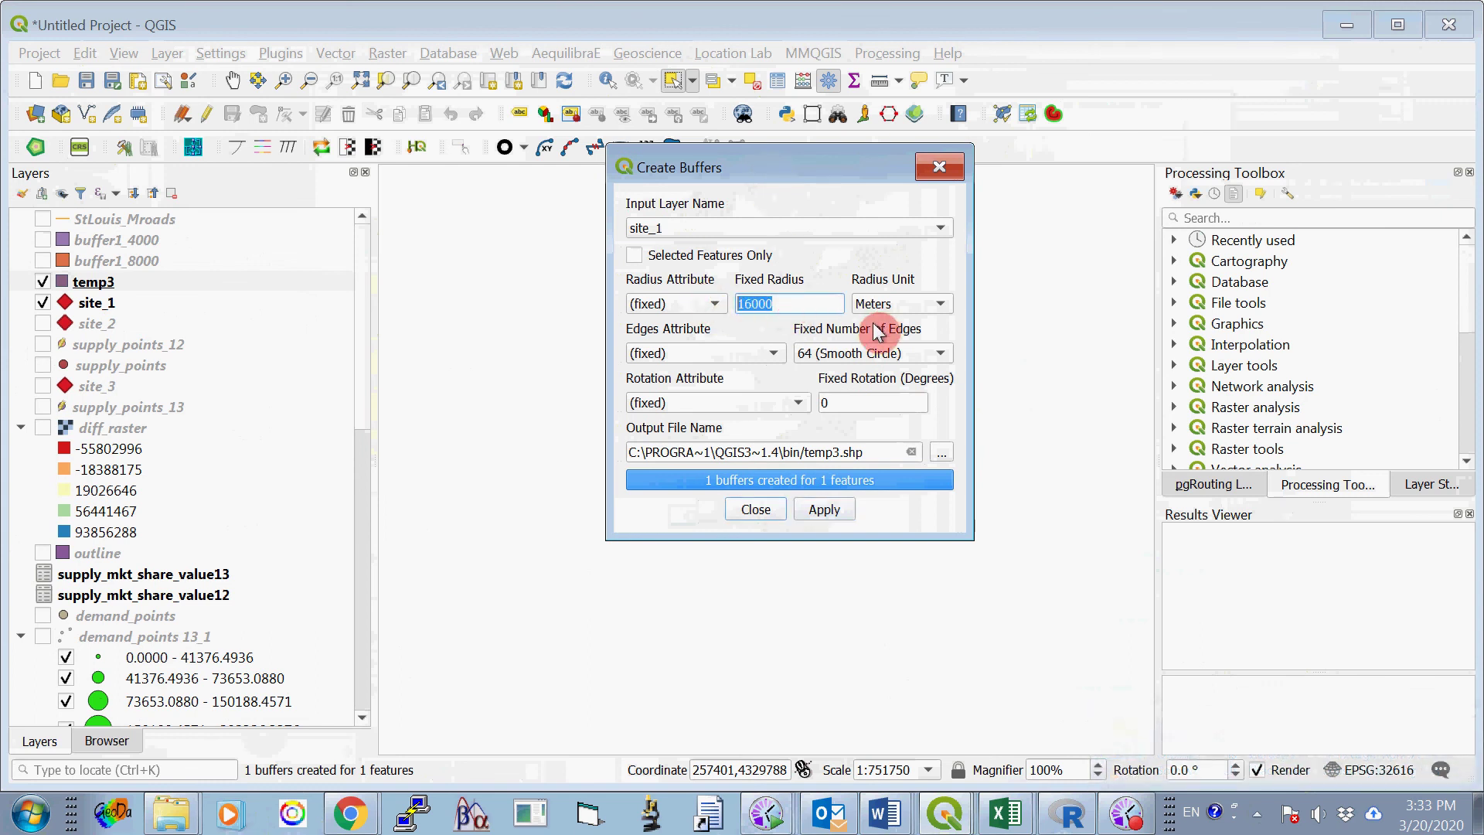
pyautogui.write('24')
pyautogui.click(841, 452)
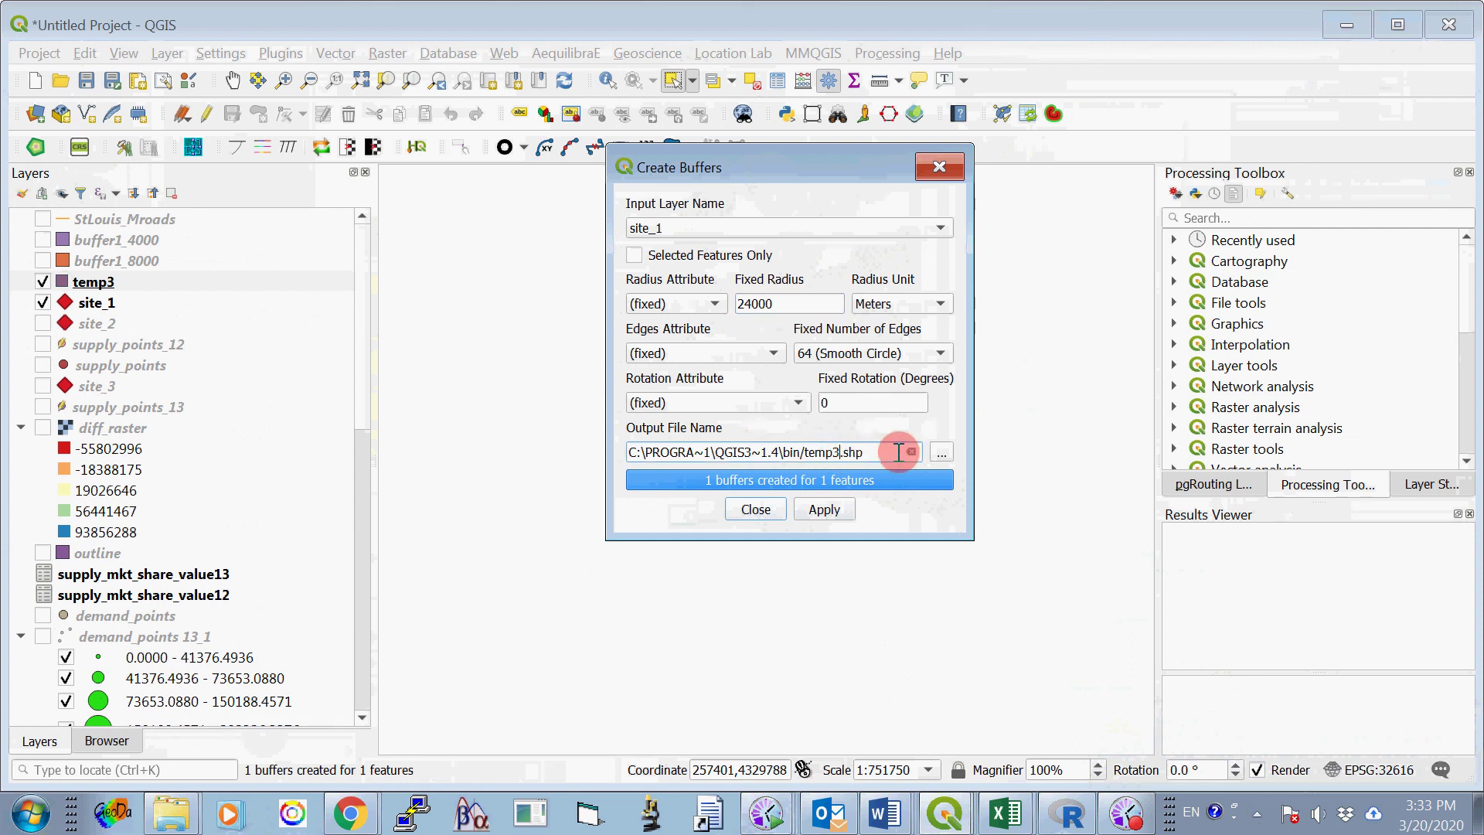
pyautogui.click(822, 507)
pyautogui.click(939, 167)
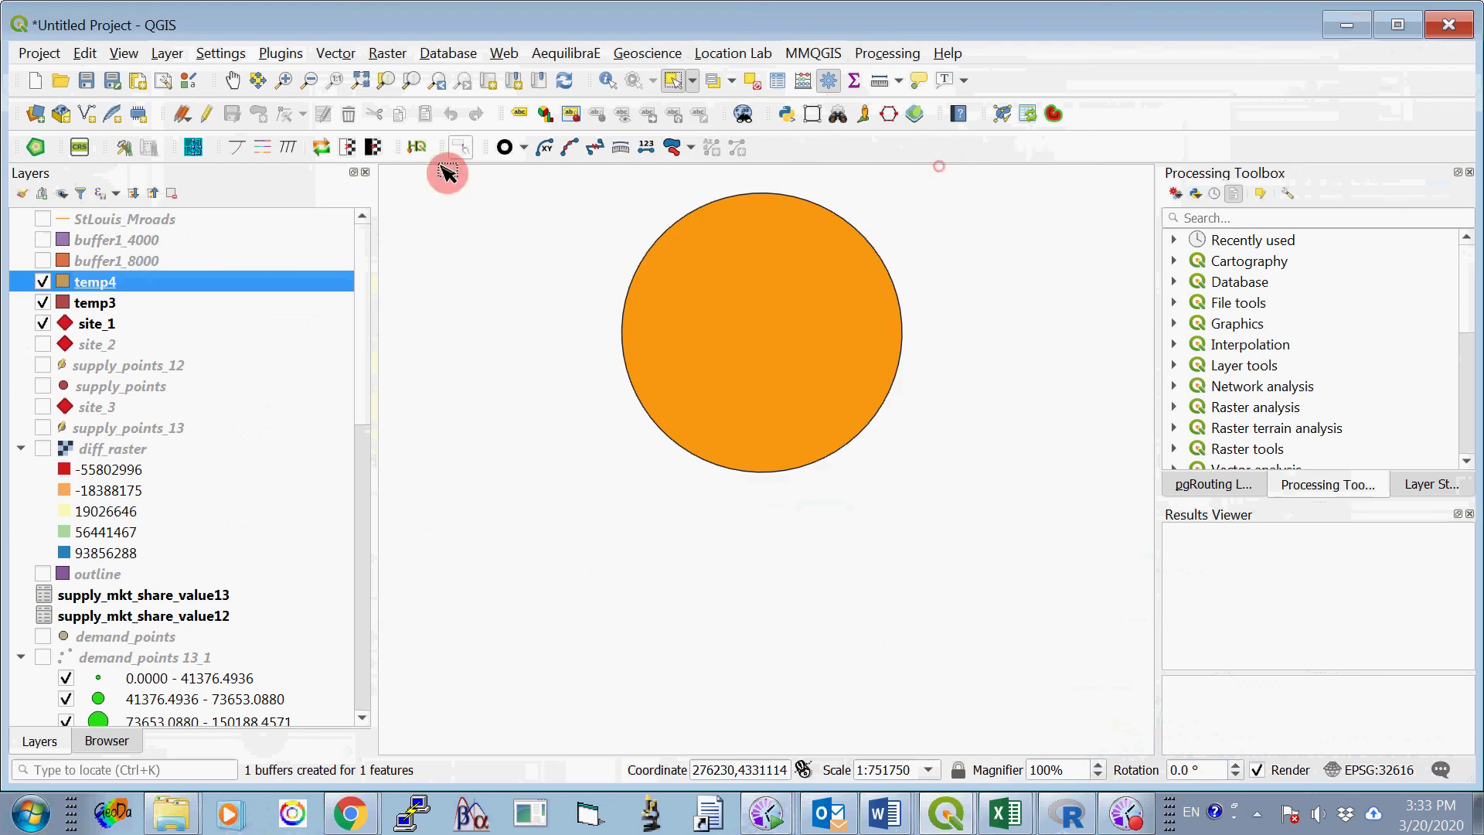
# Rename the temp3 buffer layer as buffer1_16000.
pyautogui.rightClick(110, 303)
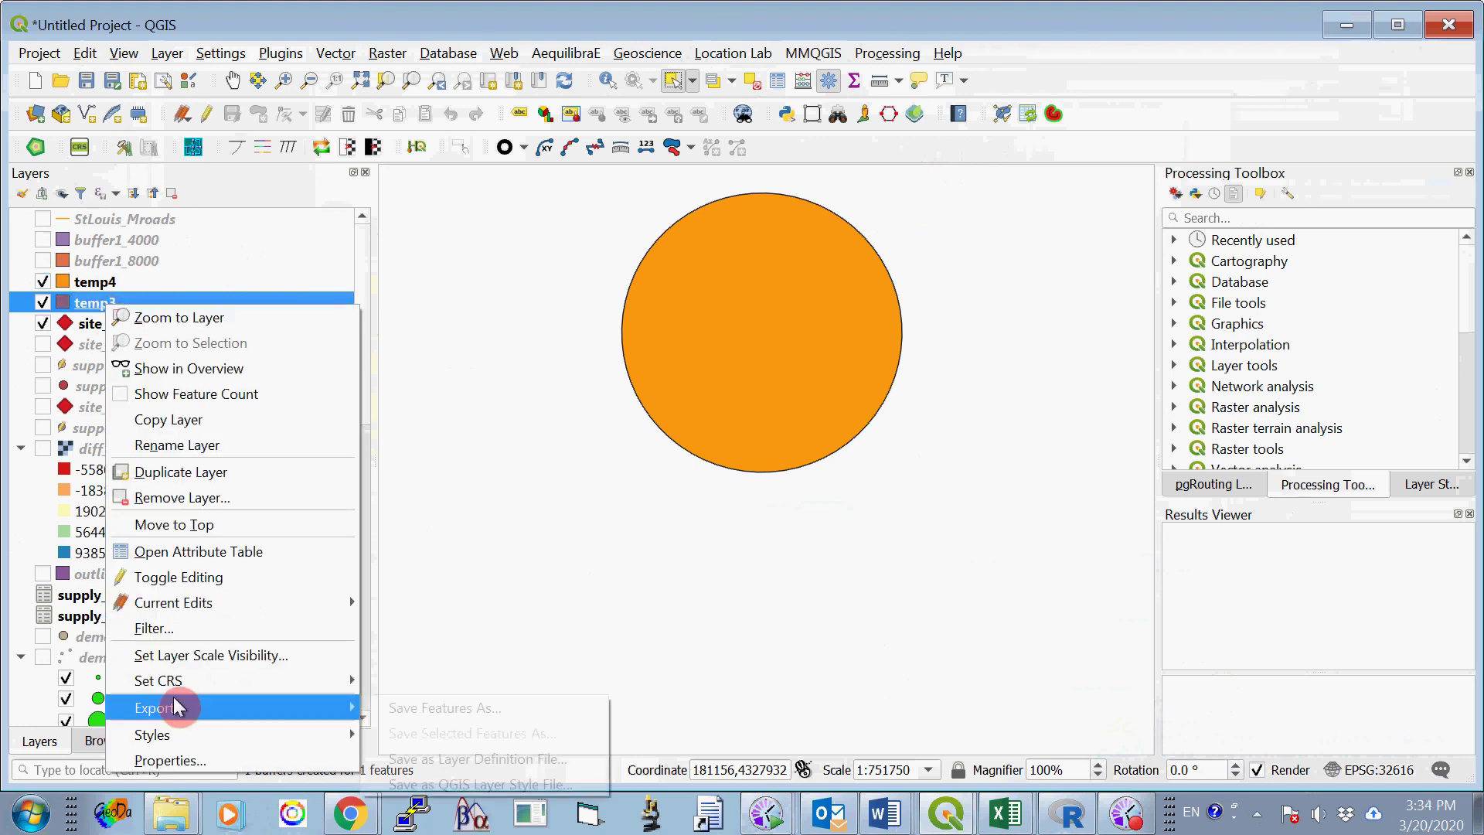
pyautogui.click(214, 445)
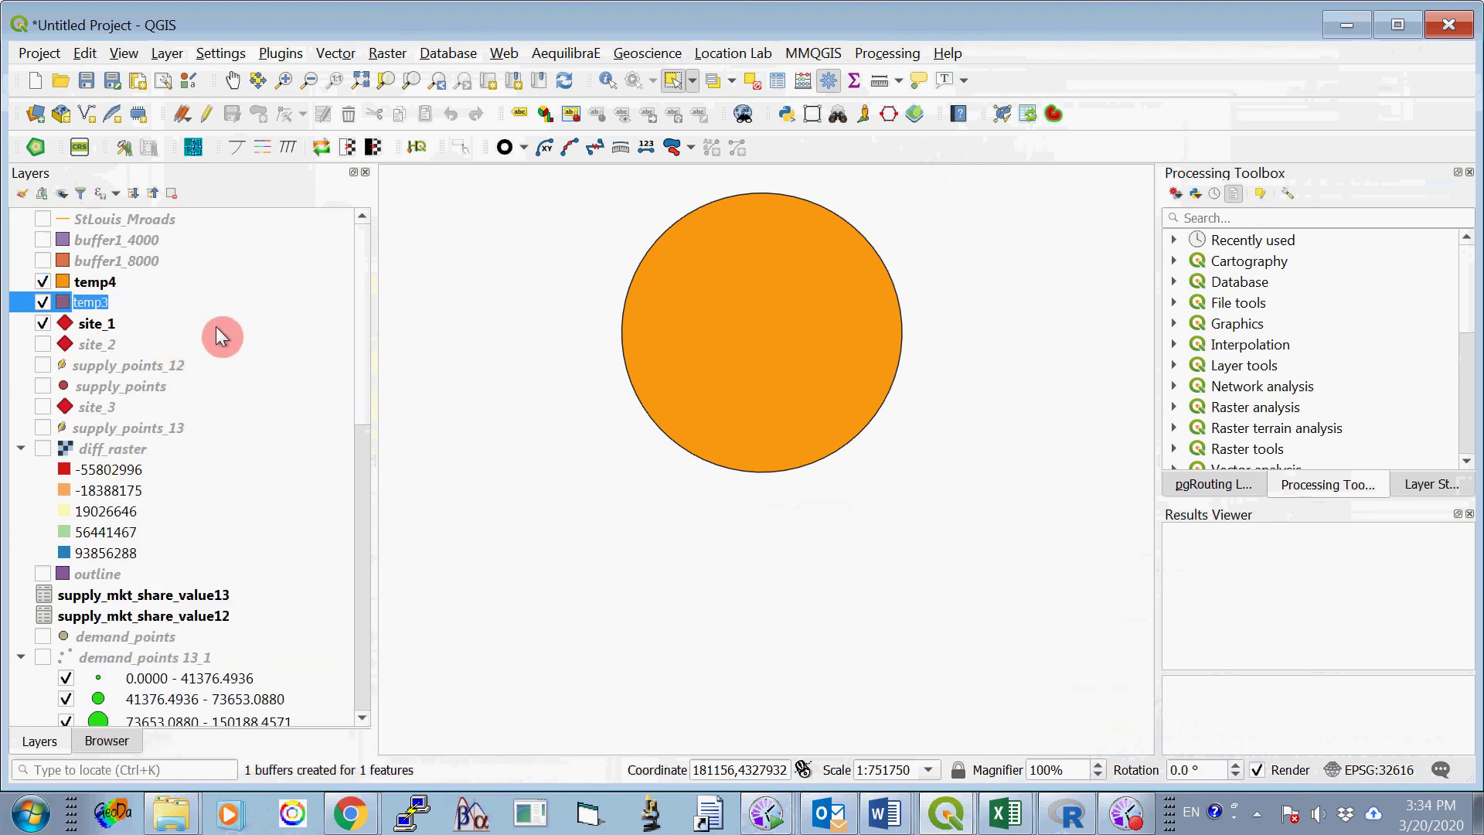
pyautogui.write('b')
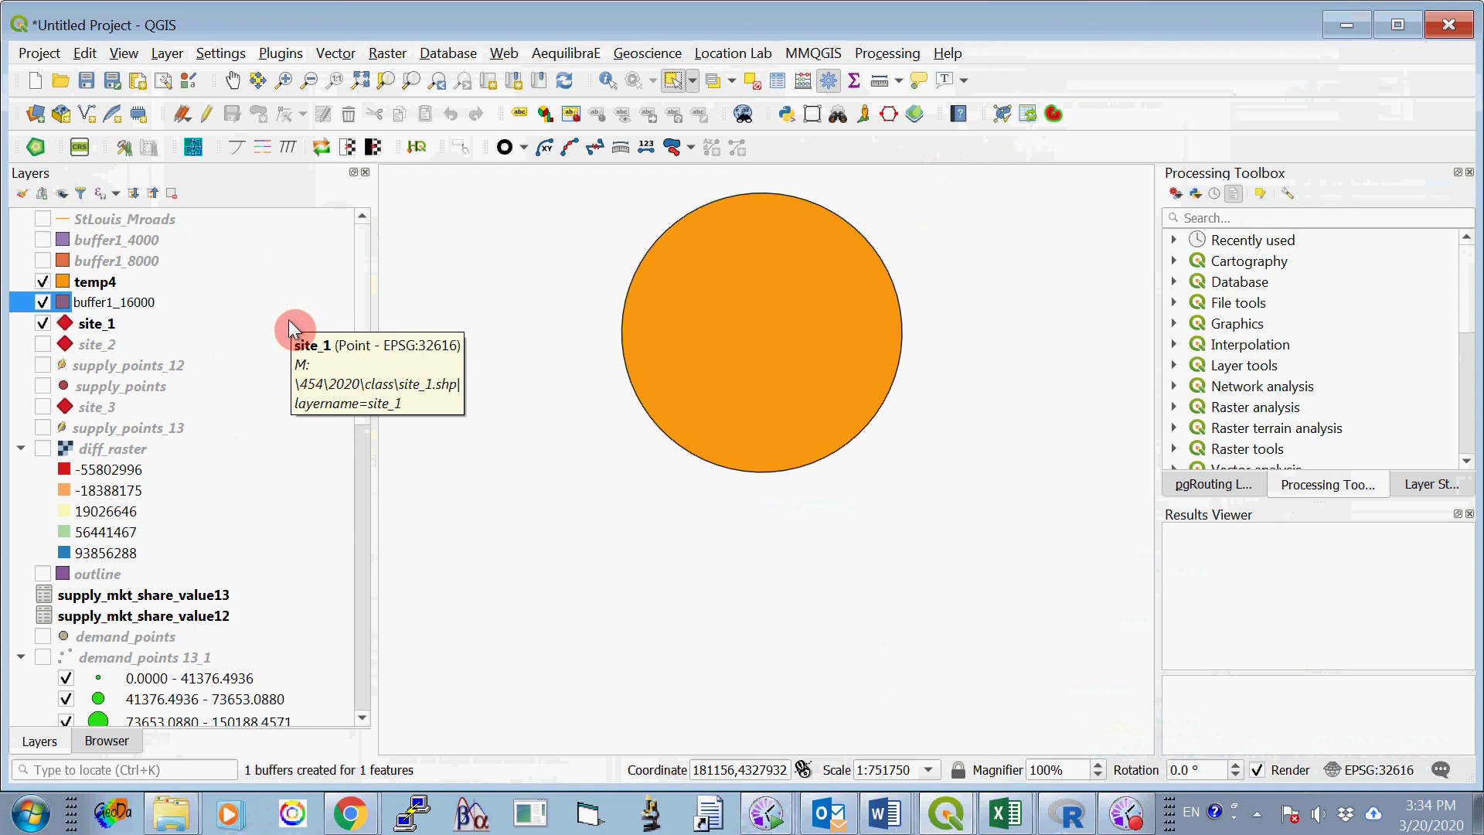
pyautogui.write('uffer1_16000')
pyautogui.click(227, 327)
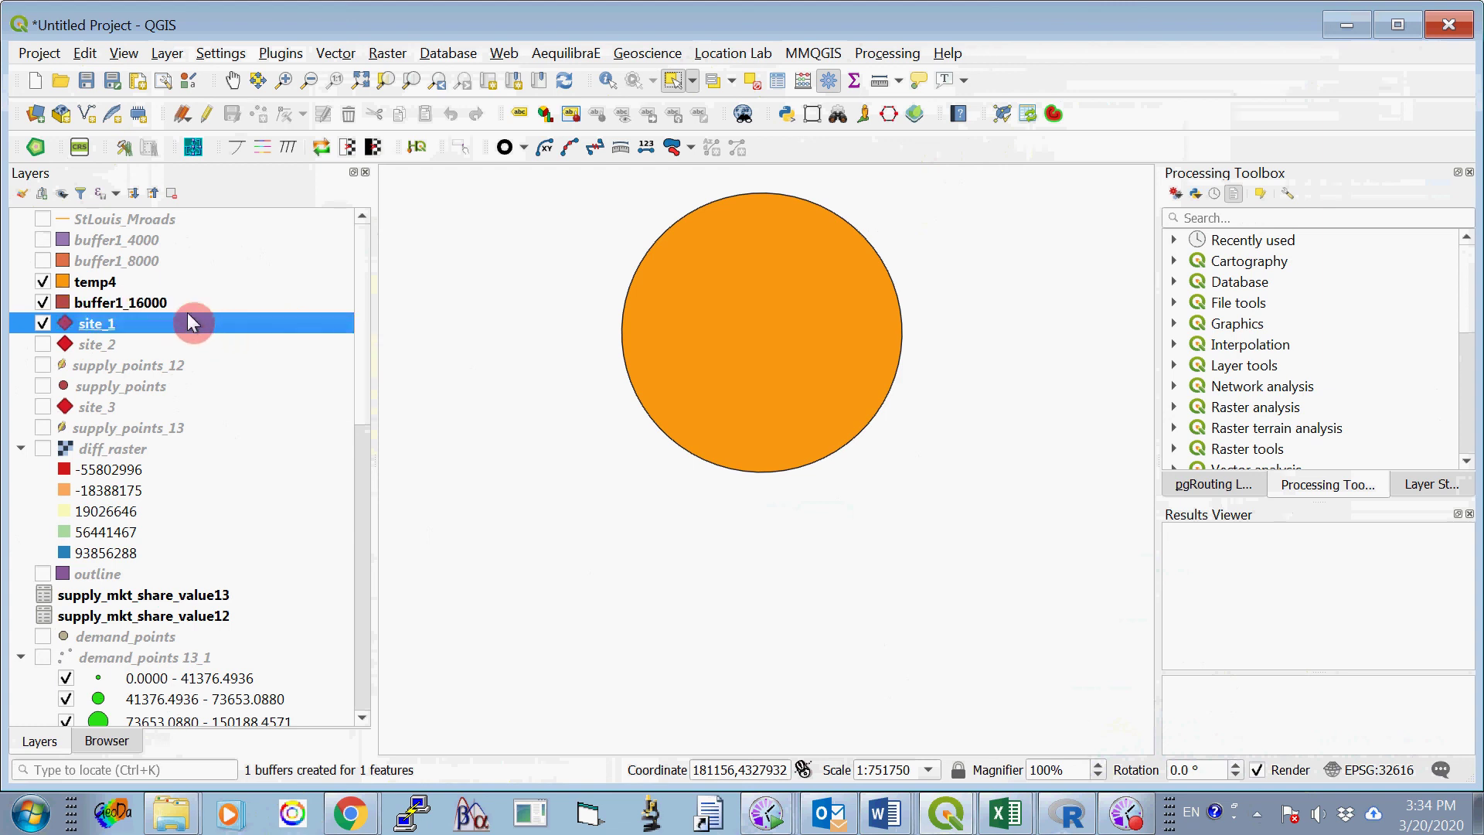
# Rename the temp4 buffer layer as buffer1_24000.
pyautogui.rightClick(112, 283)
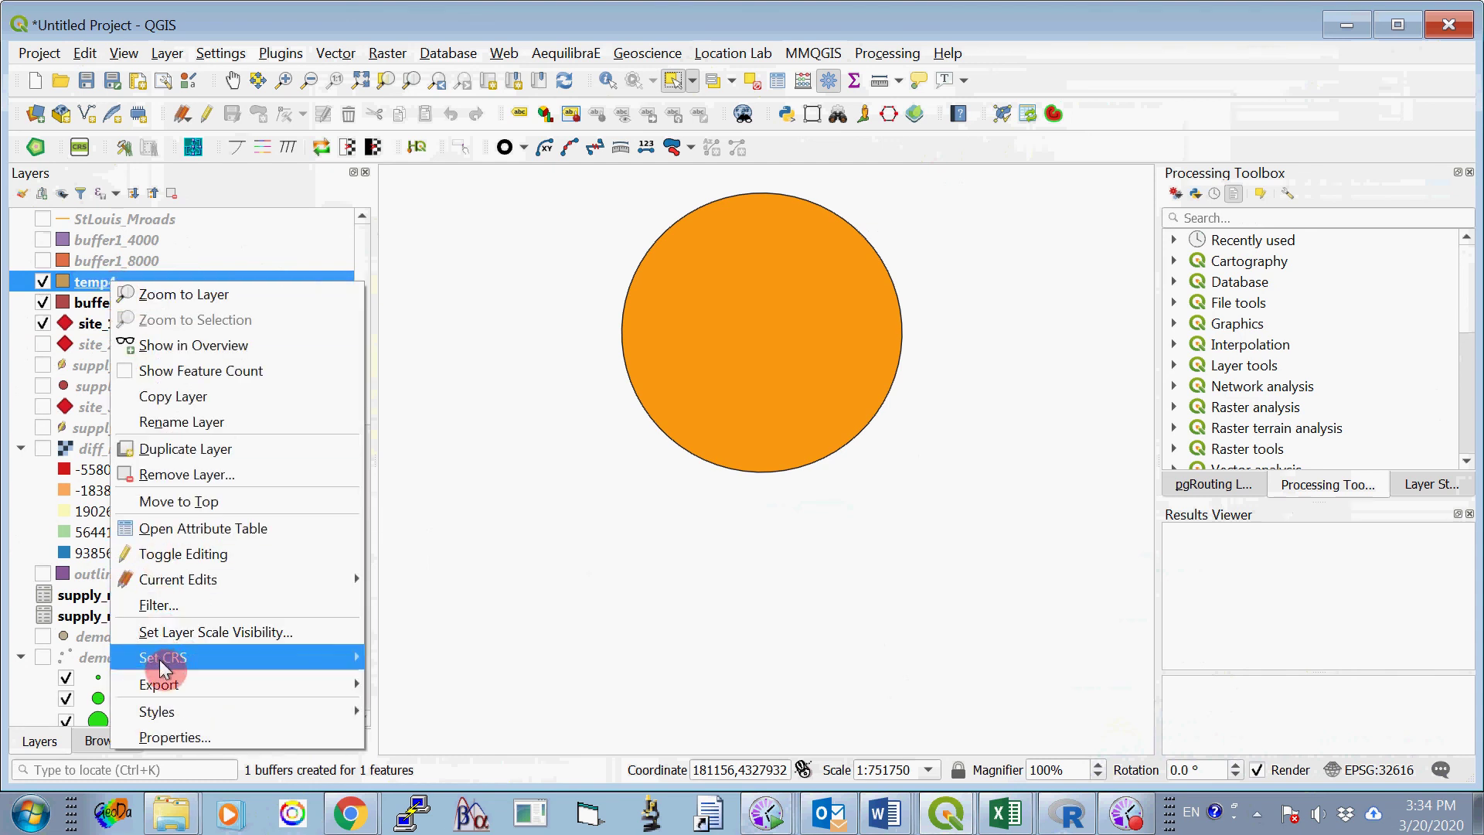
pyautogui.click(225, 421)
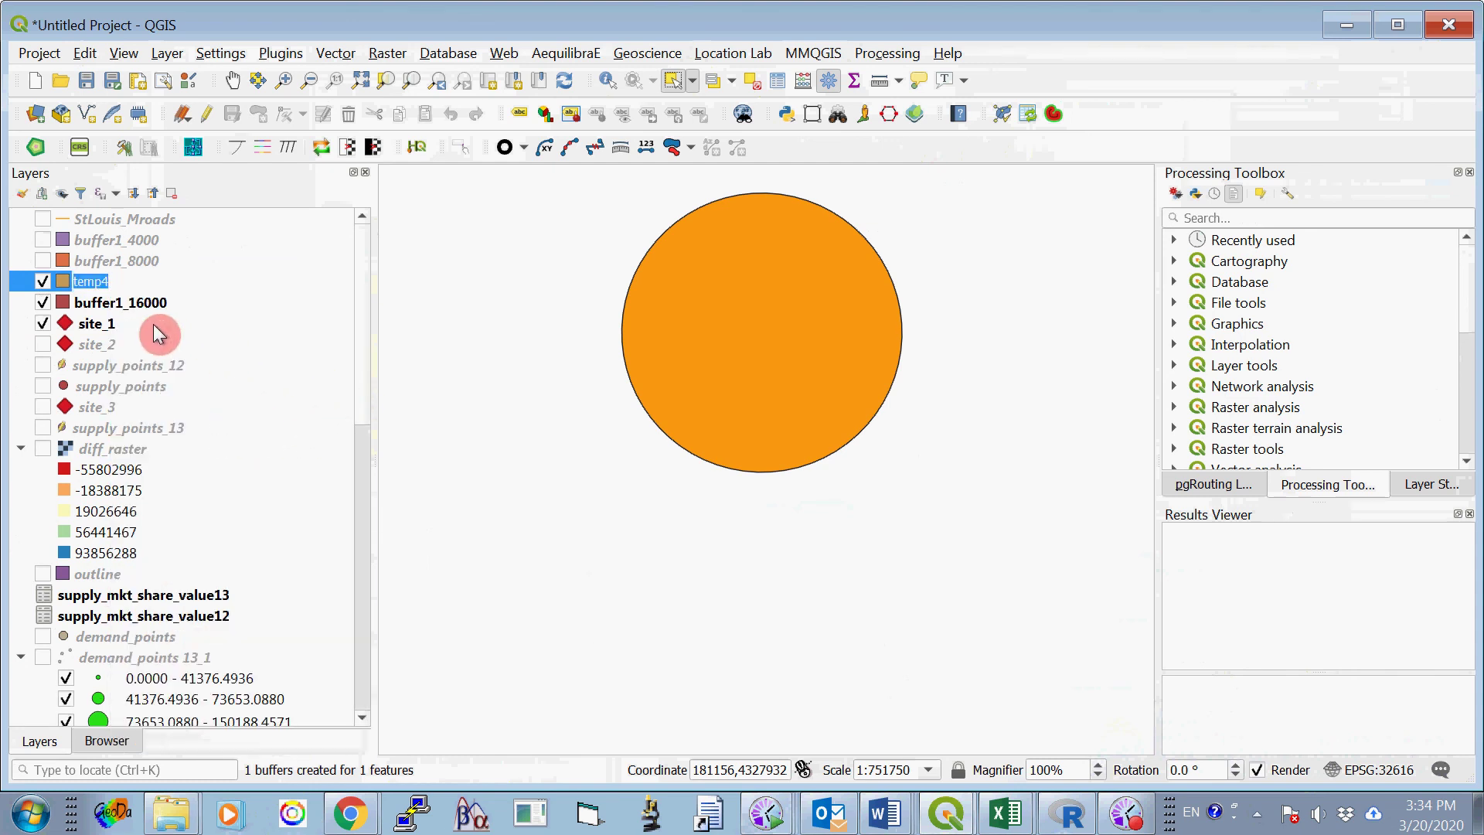
pyautogui.write('b')
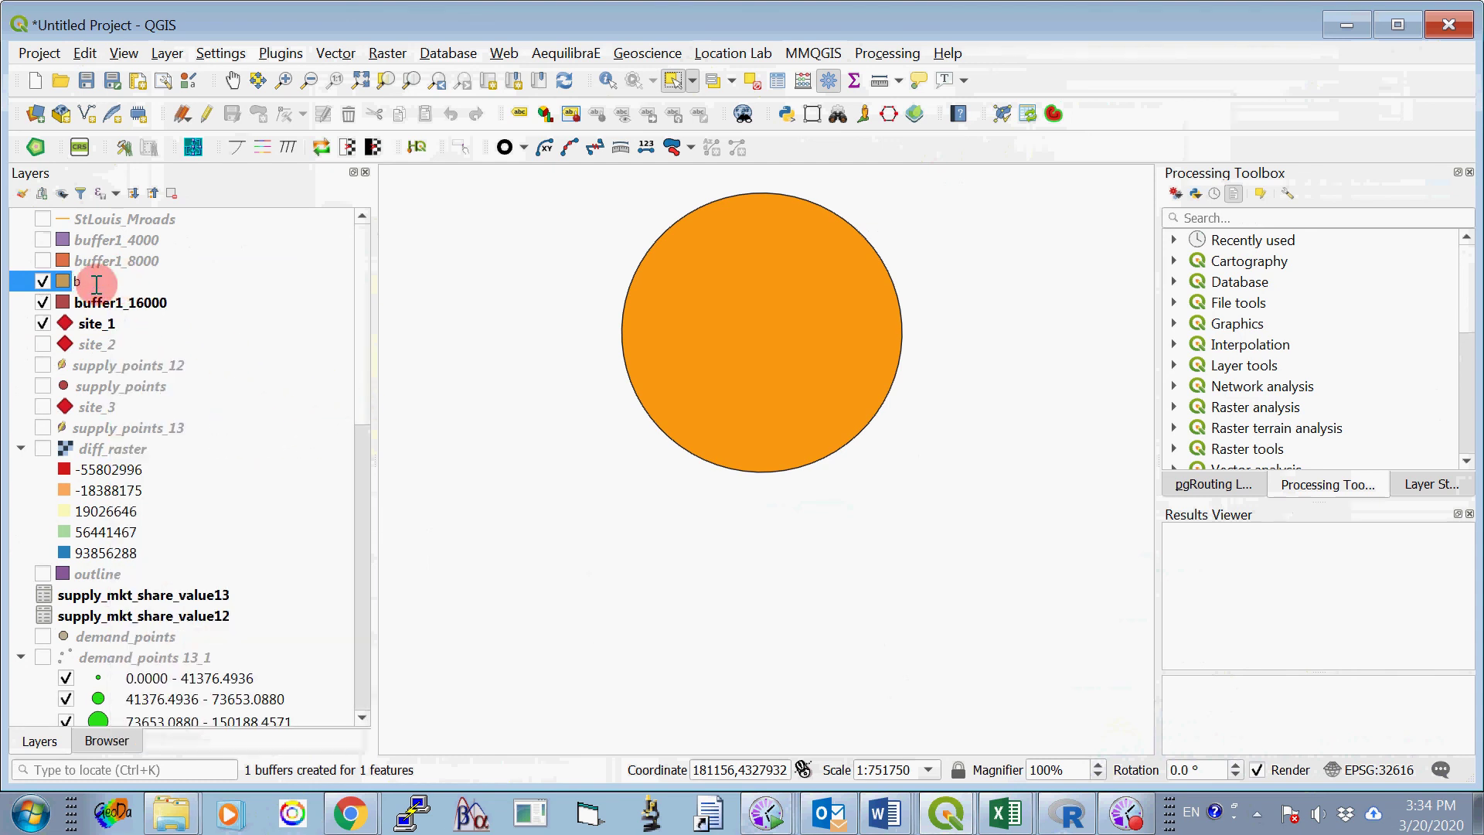
pyautogui.write('uffer1_24000')
pyautogui.click(250, 262)
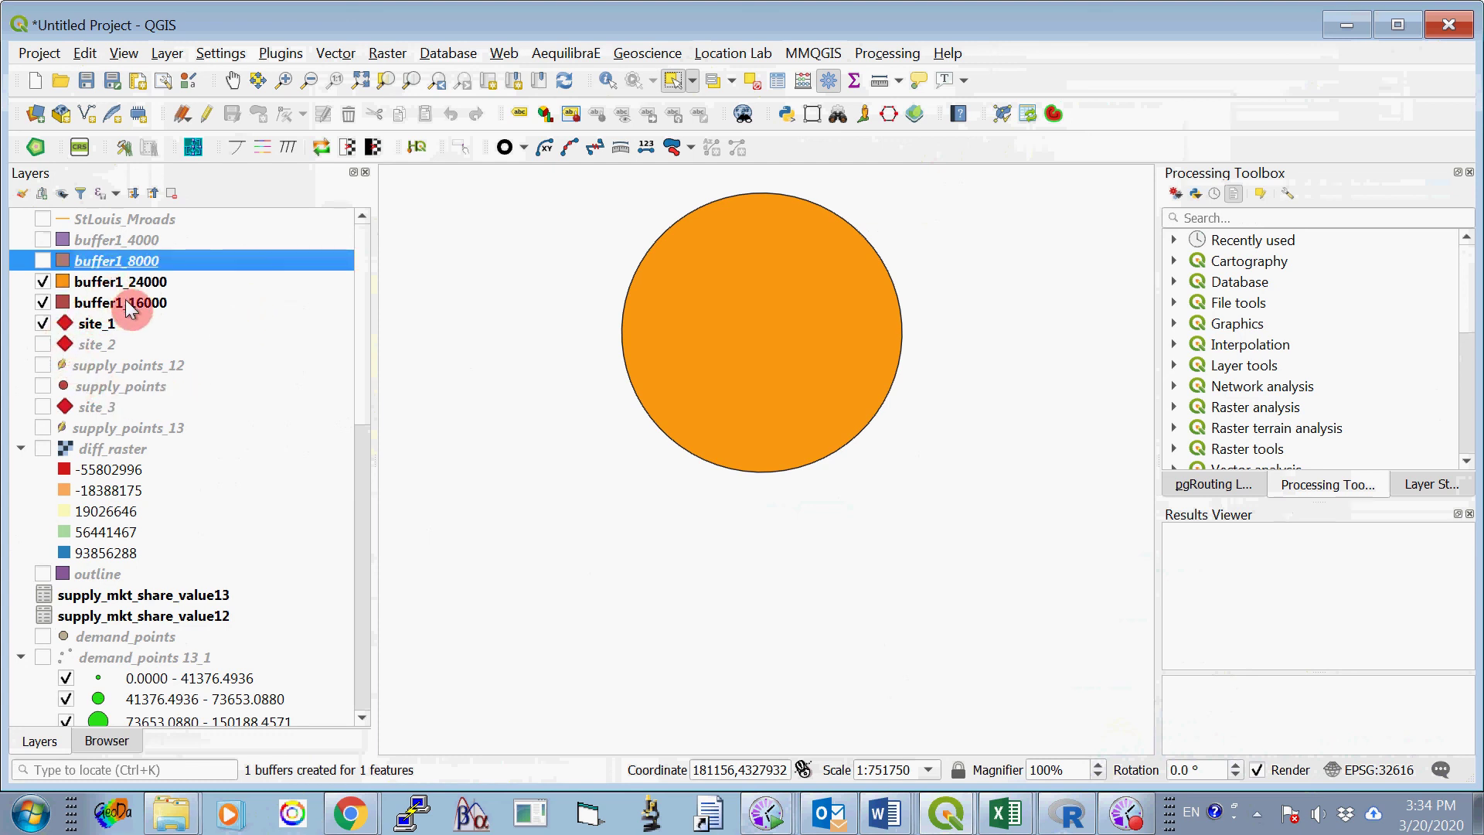
# Show buffer1_8000 and buffer1_4000, and reorder the layers with site_1 above the buffers and buffer1_24000 below buffer1_16000.
pyautogui.click(43, 261)
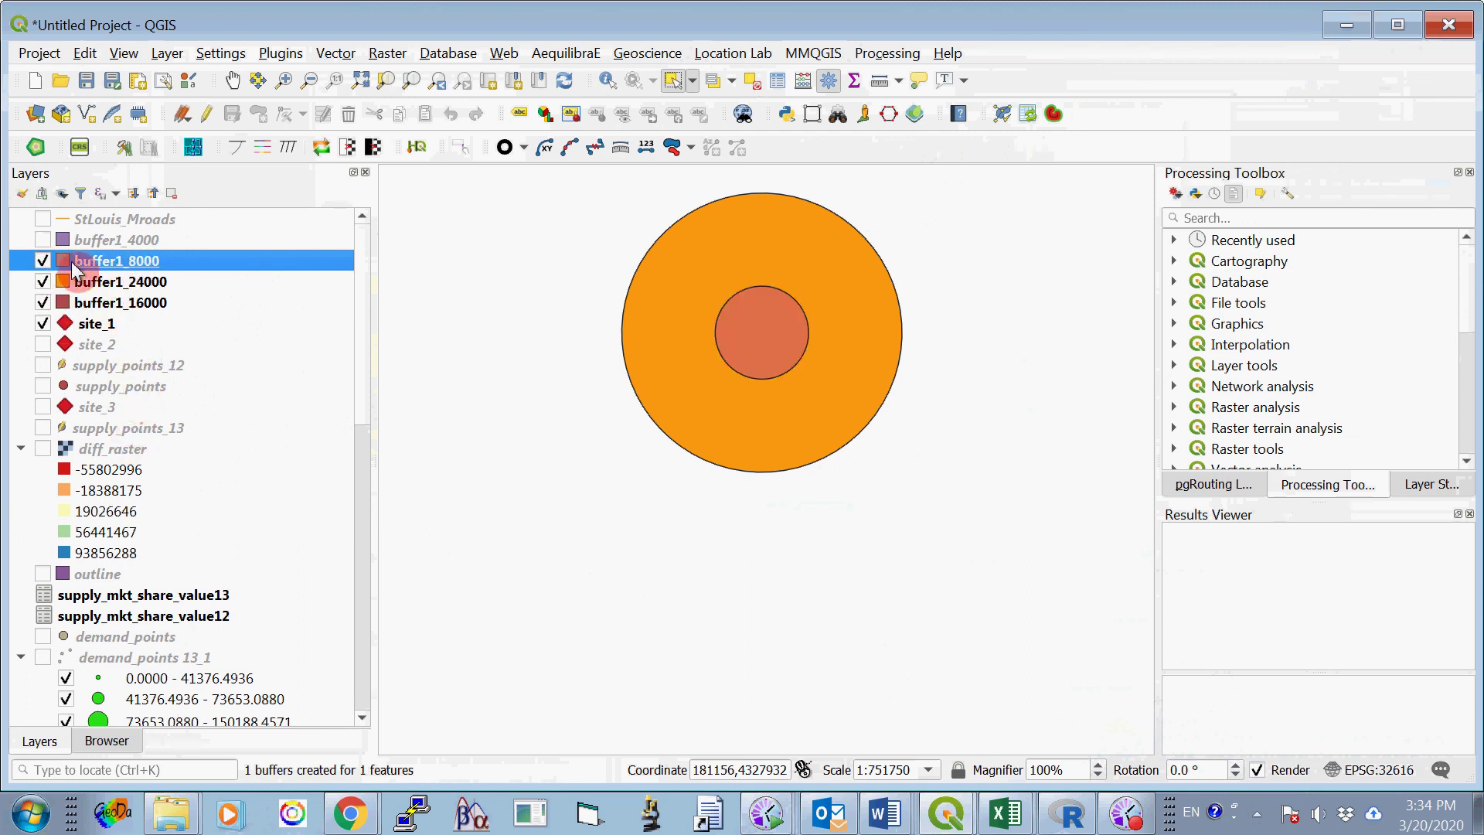
pyautogui.click(43, 240)
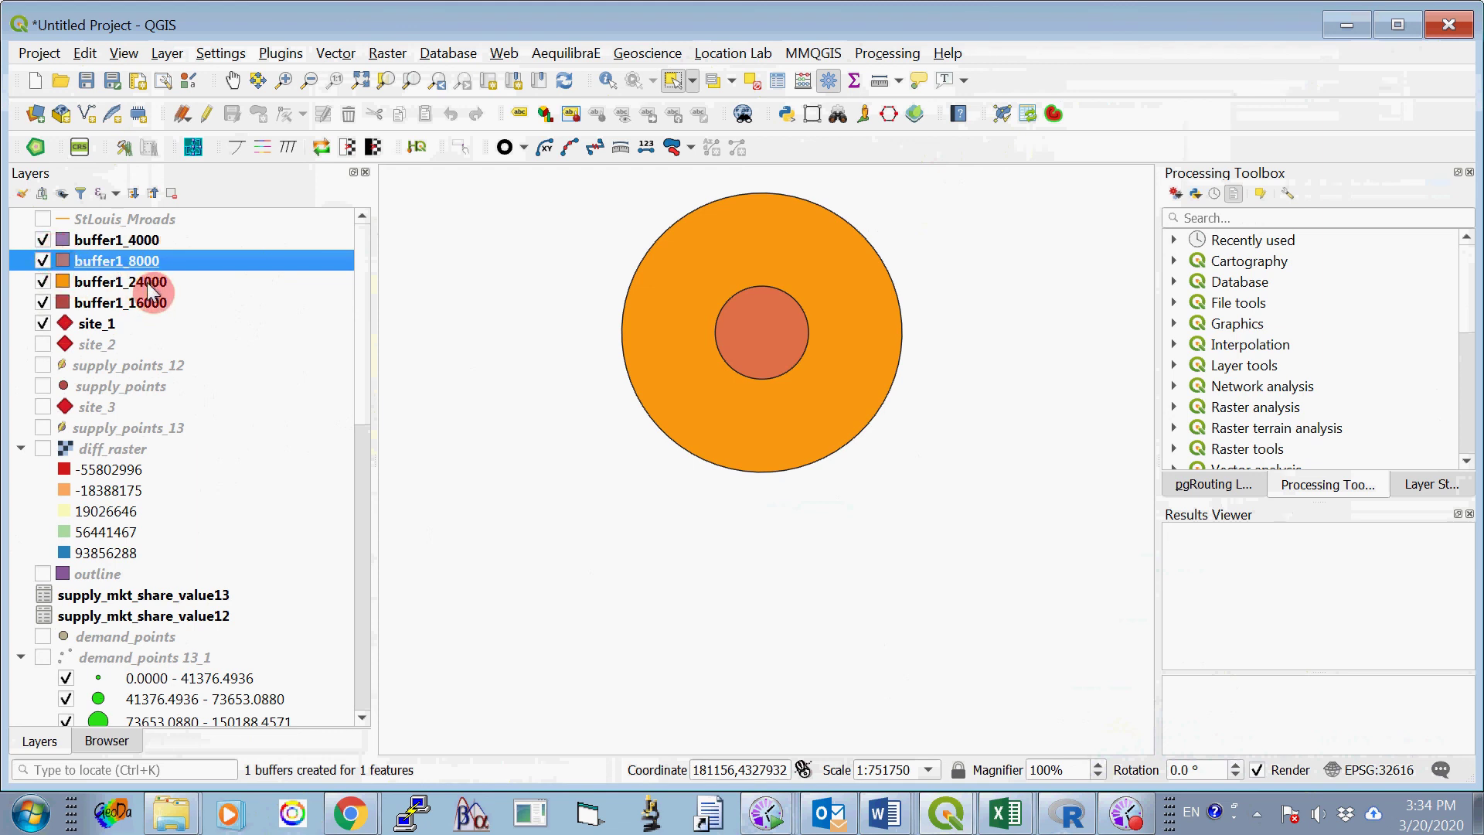
pyautogui.click(91, 324)
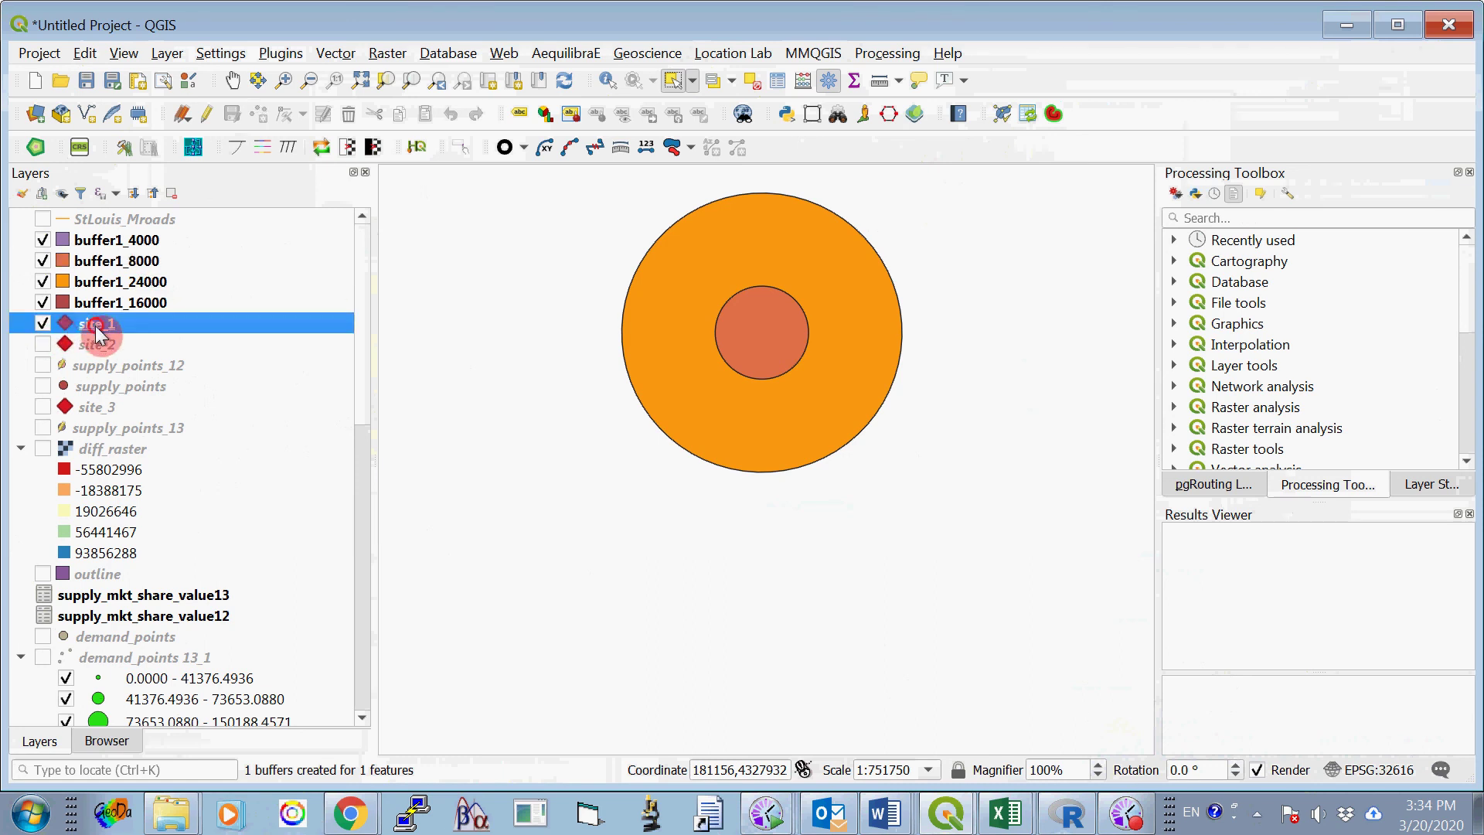
pyautogui.moveTo(97, 334); pyautogui.dragTo(104, 241)
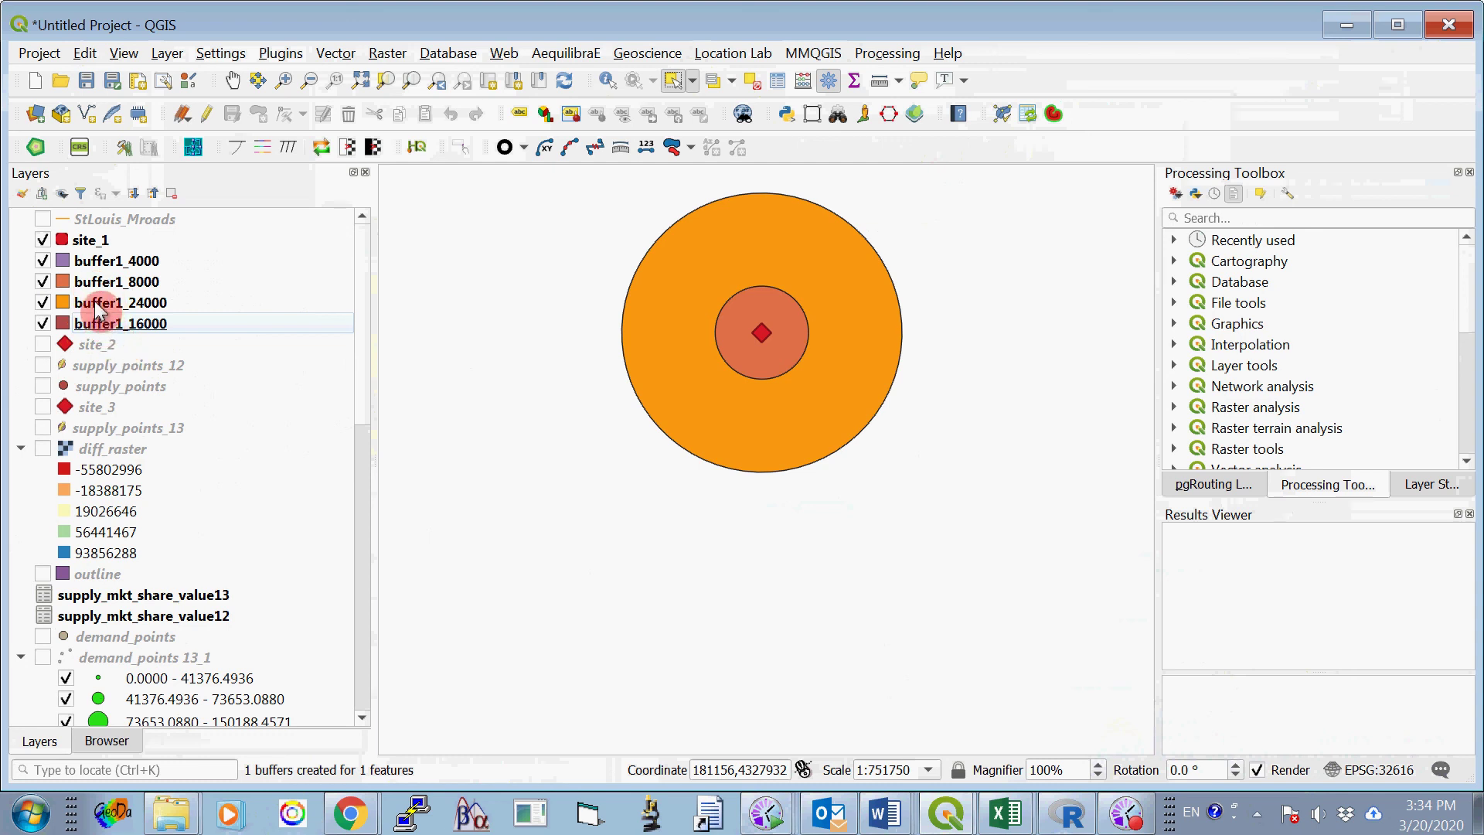
pyautogui.click(98, 308)
pyautogui.moveTo(97, 308); pyautogui.dragTo(93, 334)
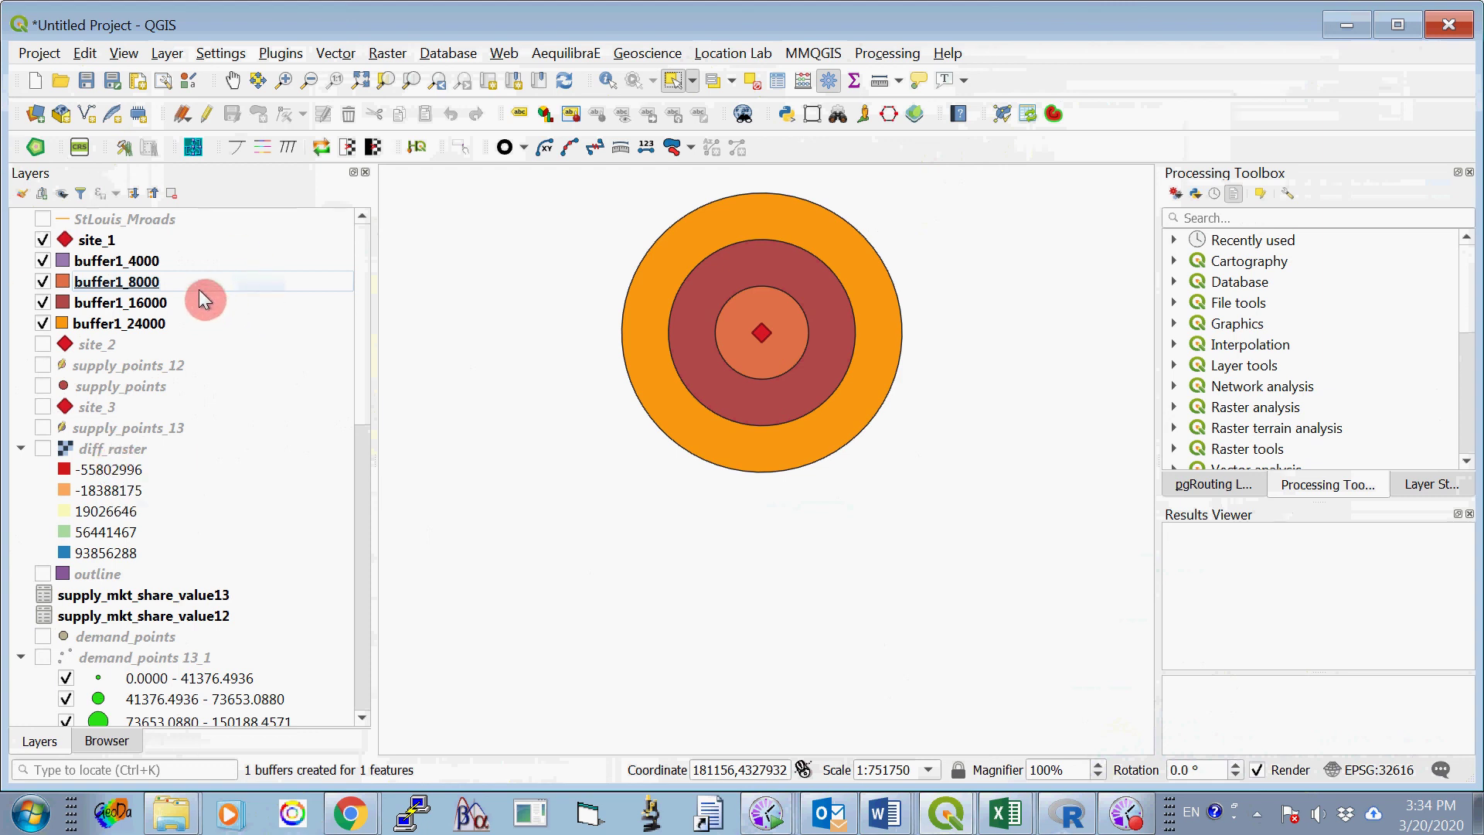
# Hide the buffer1_8000, buffer1_16000 and buffer1_24000 layers and toggle buffer1_4000 off and on to check its display.
pyautogui.click(141, 263)
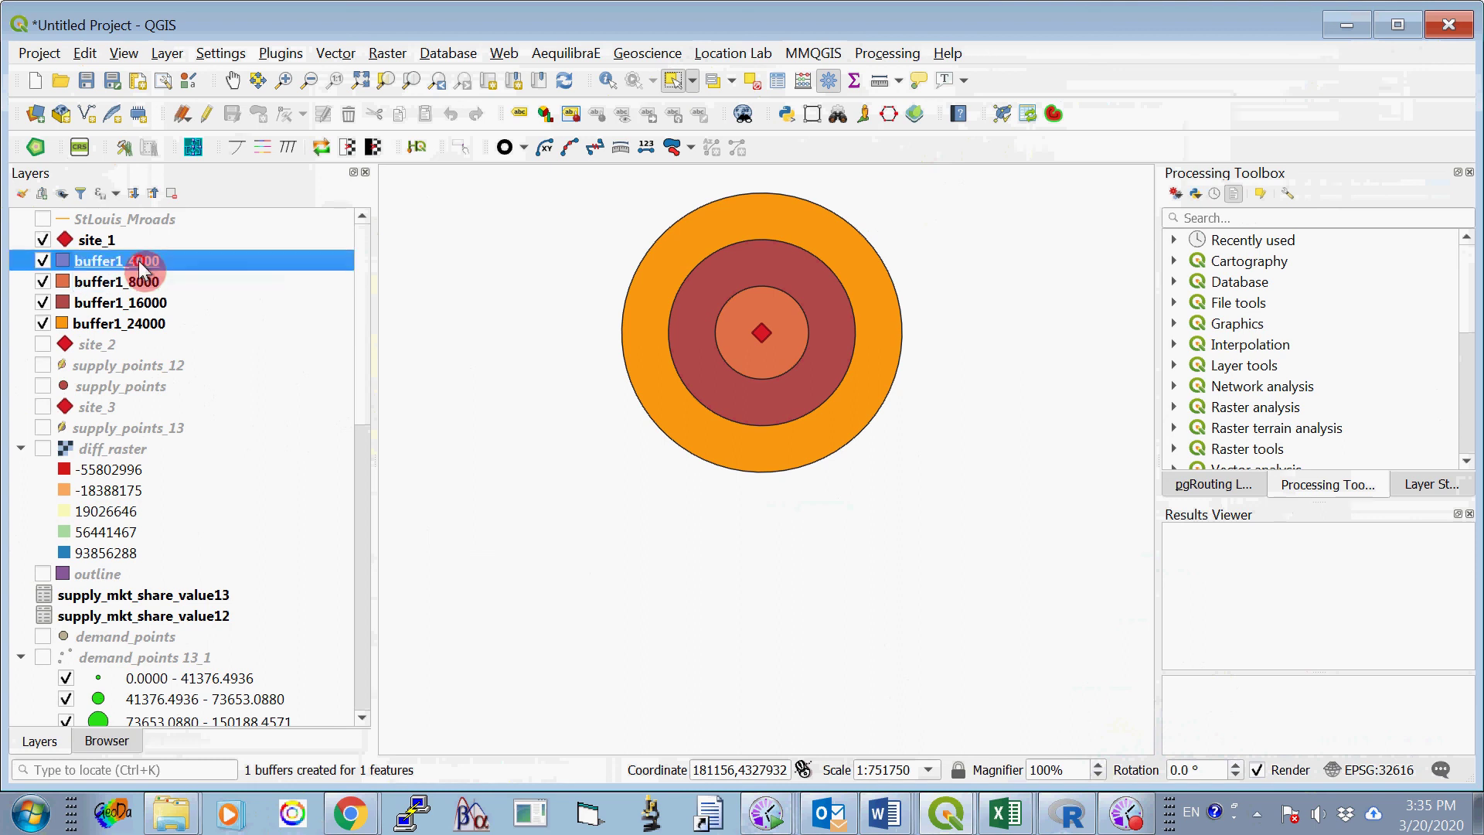
pyautogui.click(43, 281)
pyautogui.click(43, 302)
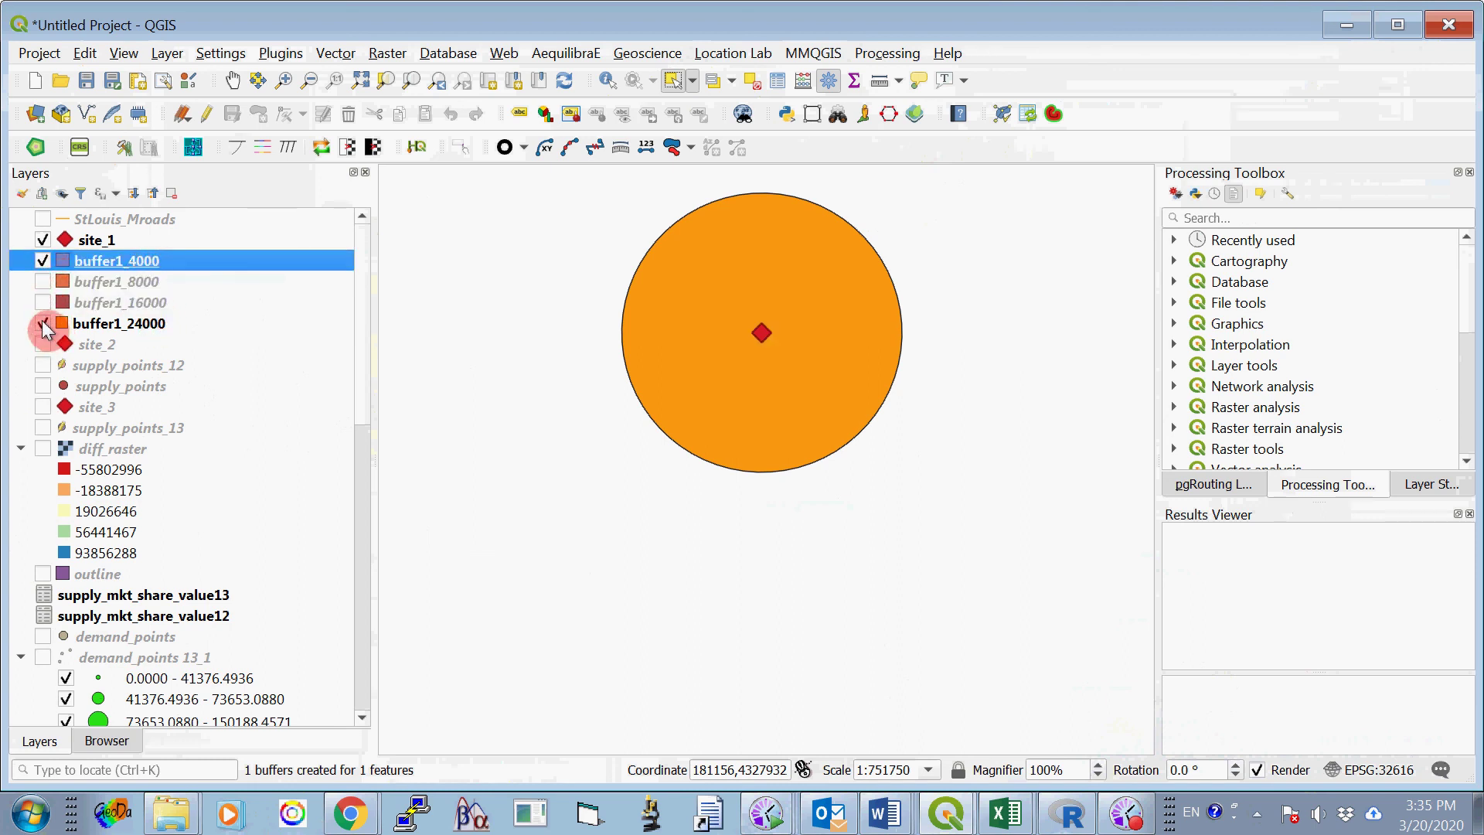
pyautogui.click(43, 323)
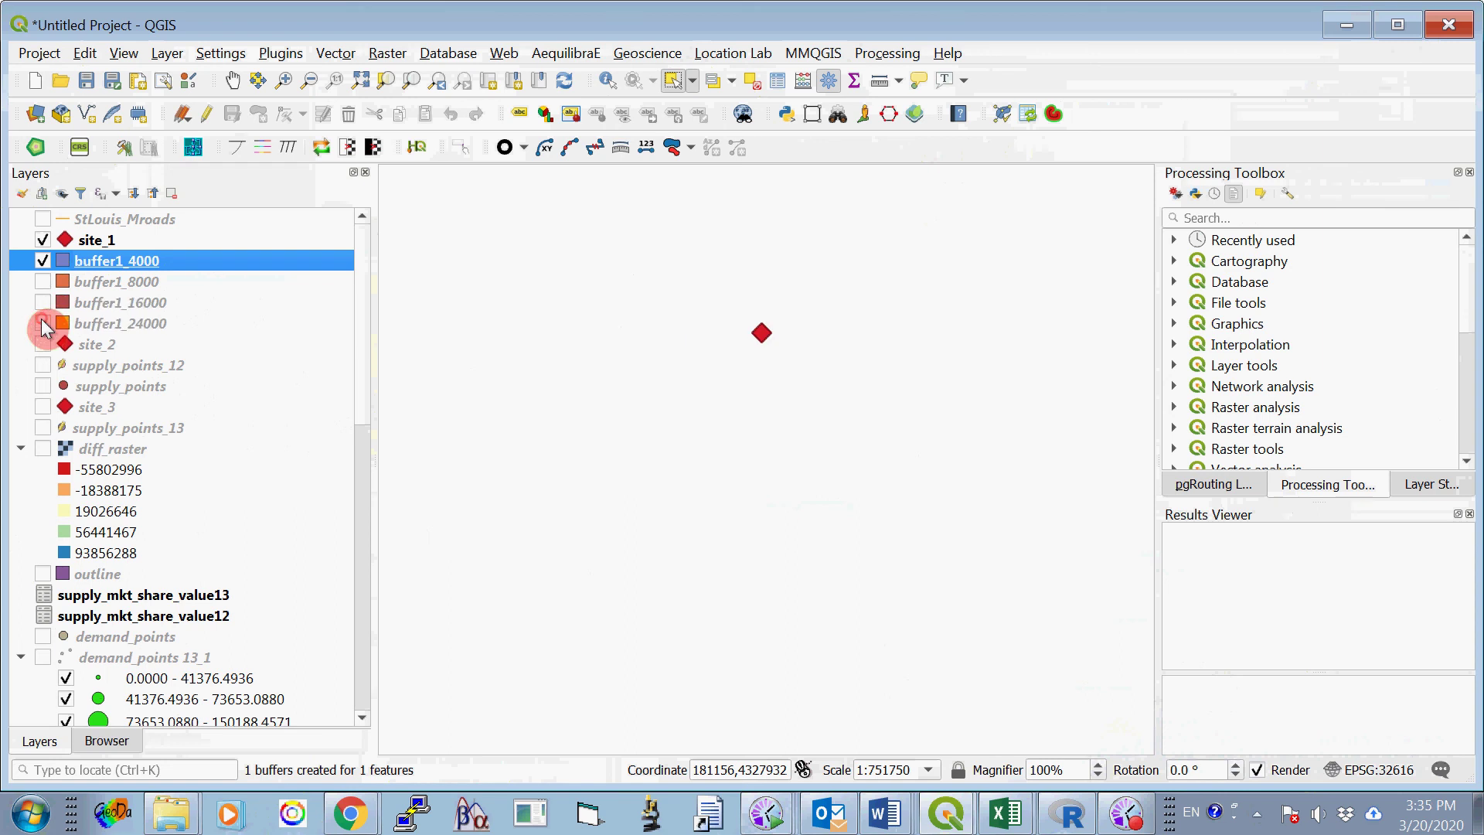
pyautogui.click(42, 261)
pyautogui.click(42, 261)
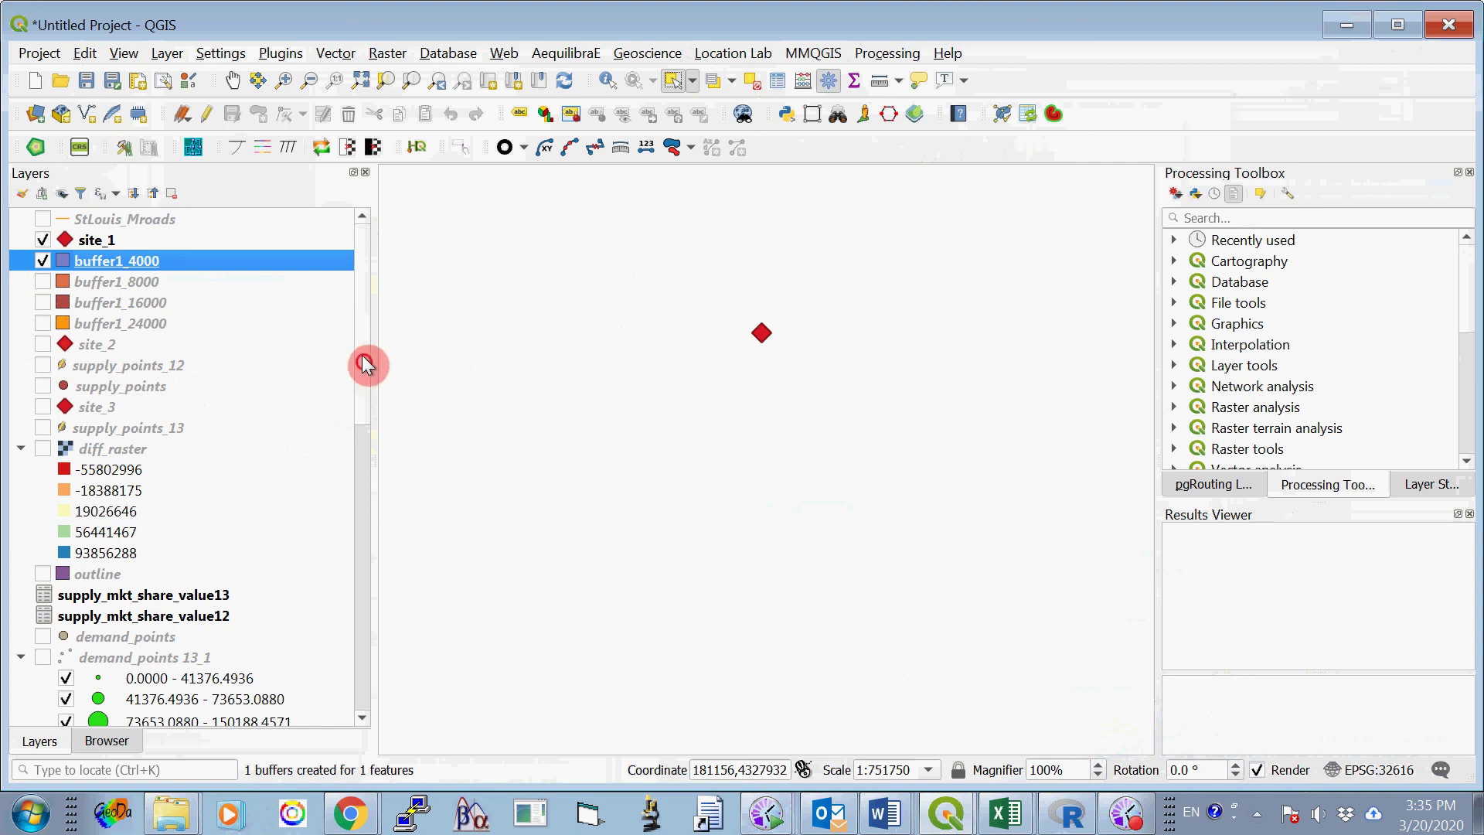
pyautogui.moveTo(365, 317); pyautogui.dragTo(360, 299)
# Remove the buffer1_4000 layer from the project.
pyautogui.click(146, 260)
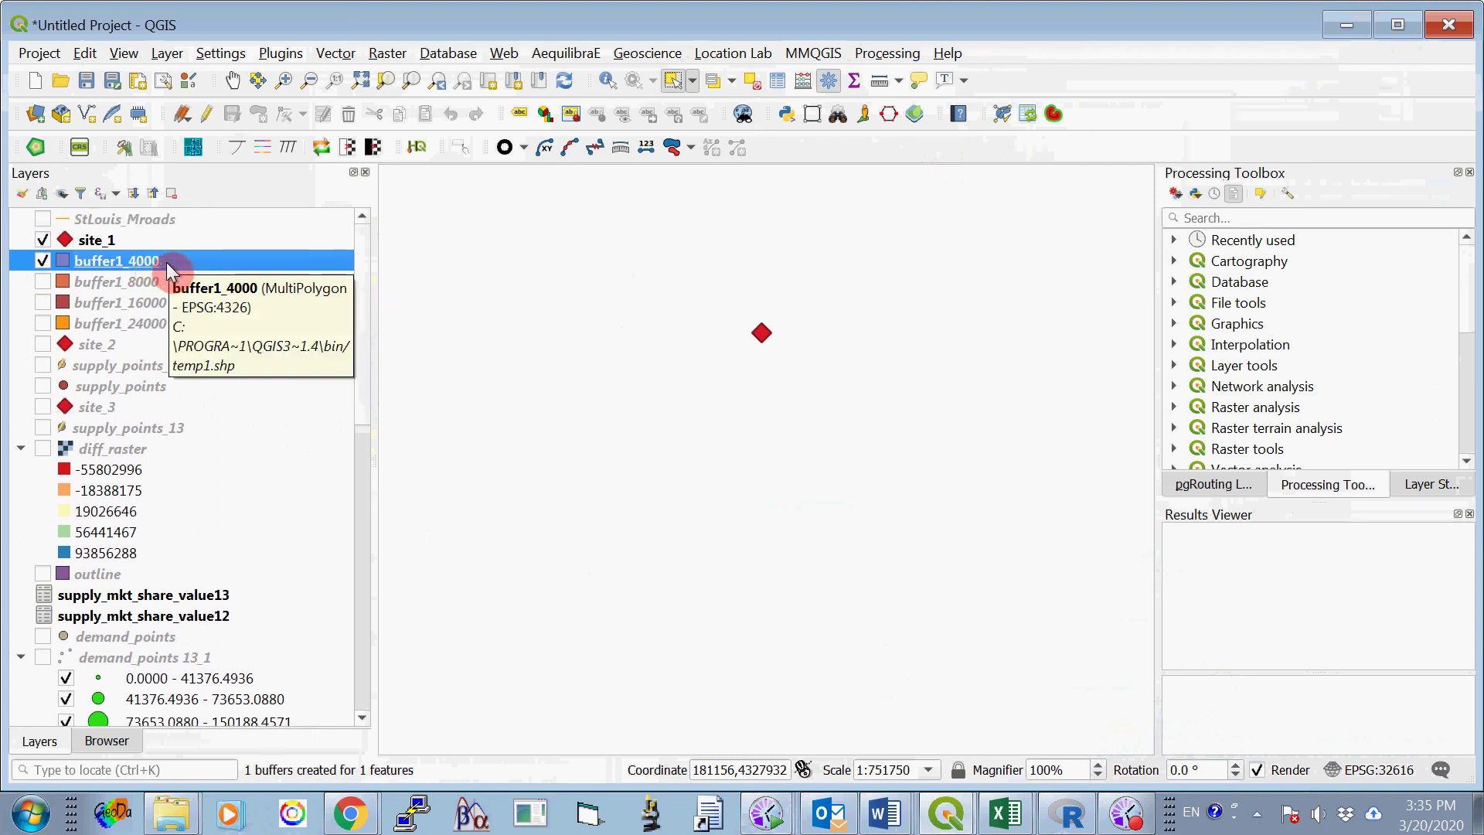
pyautogui.rightClick(168, 271)
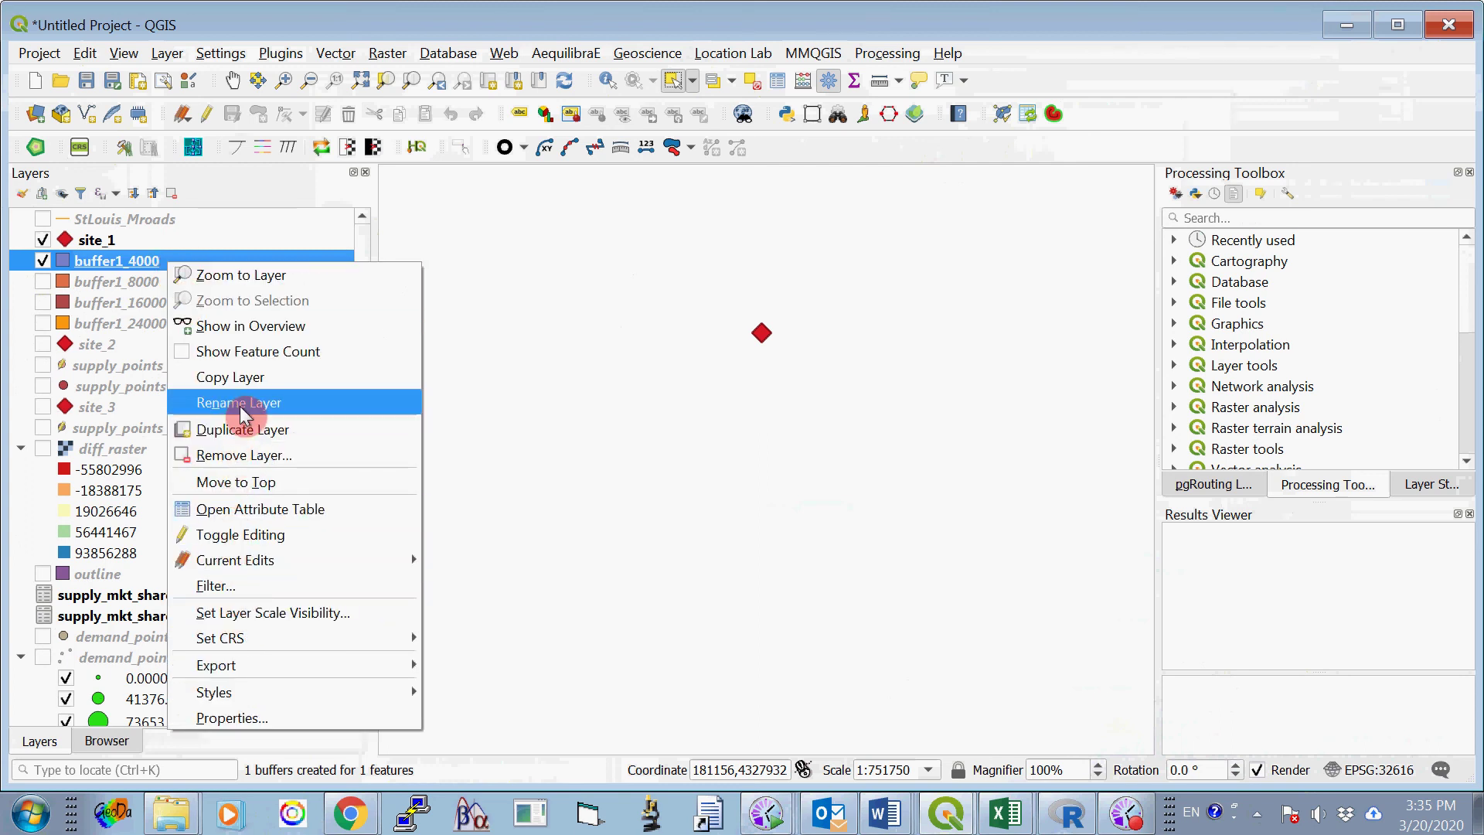
pyautogui.click(257, 454)
pyautogui.click(746, 454)
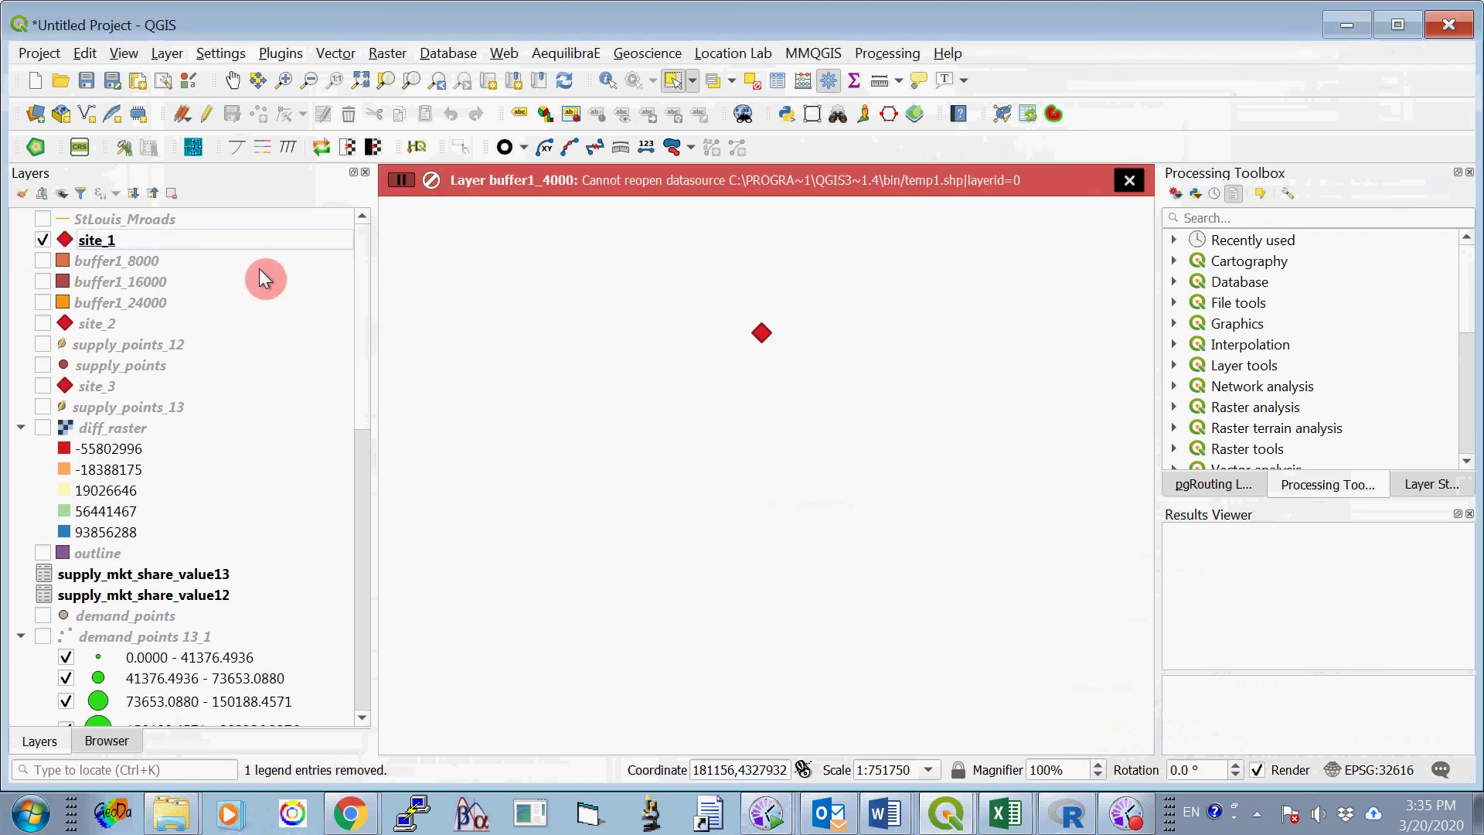
# Create a fixed 4000-meter buffer around site_1 with the MMQGIS Create Buffers tool, saving the output as temp5.shp.
pyautogui.click(111, 241)
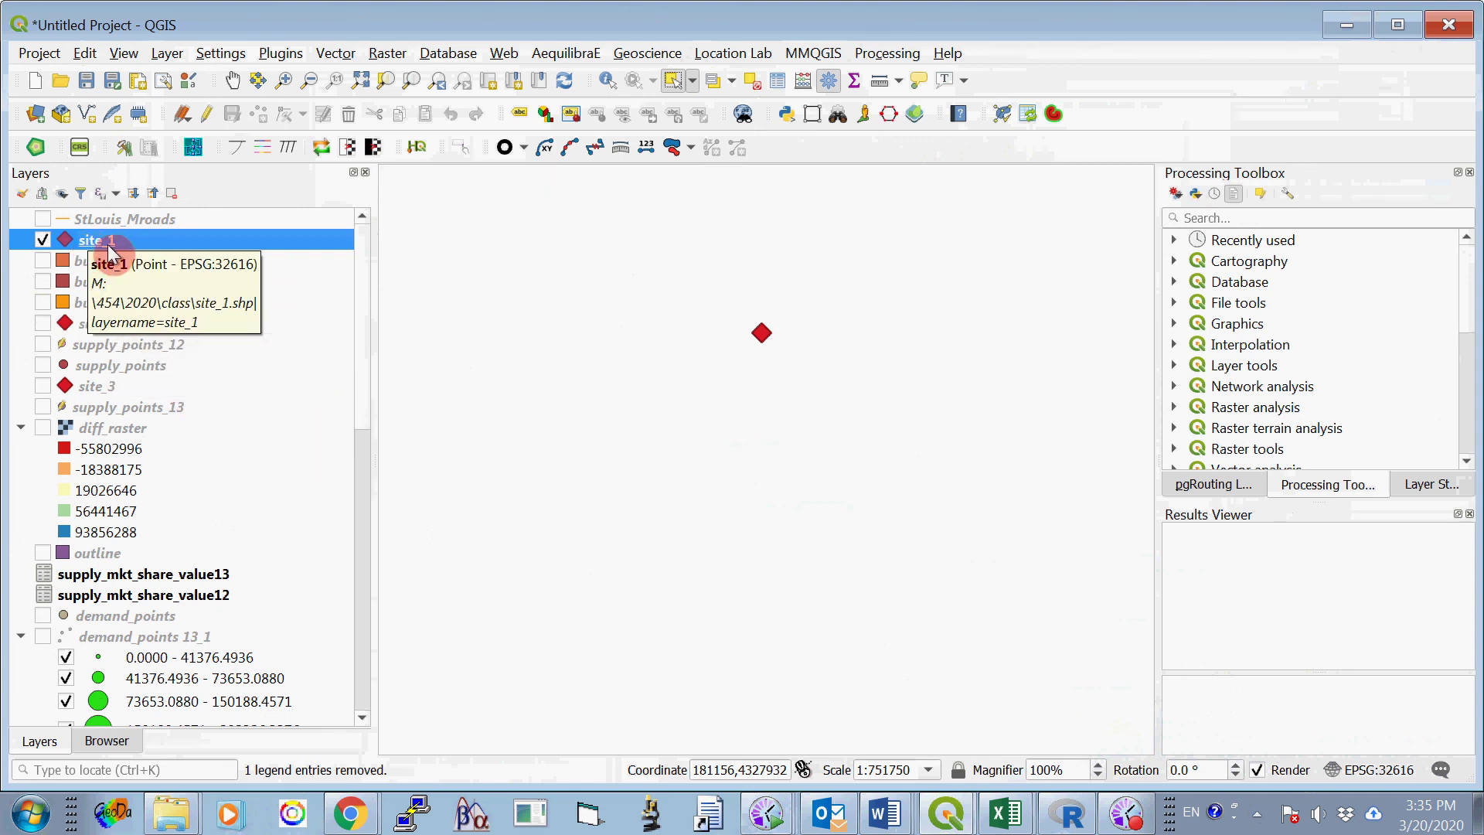
pyautogui.click(810, 54)
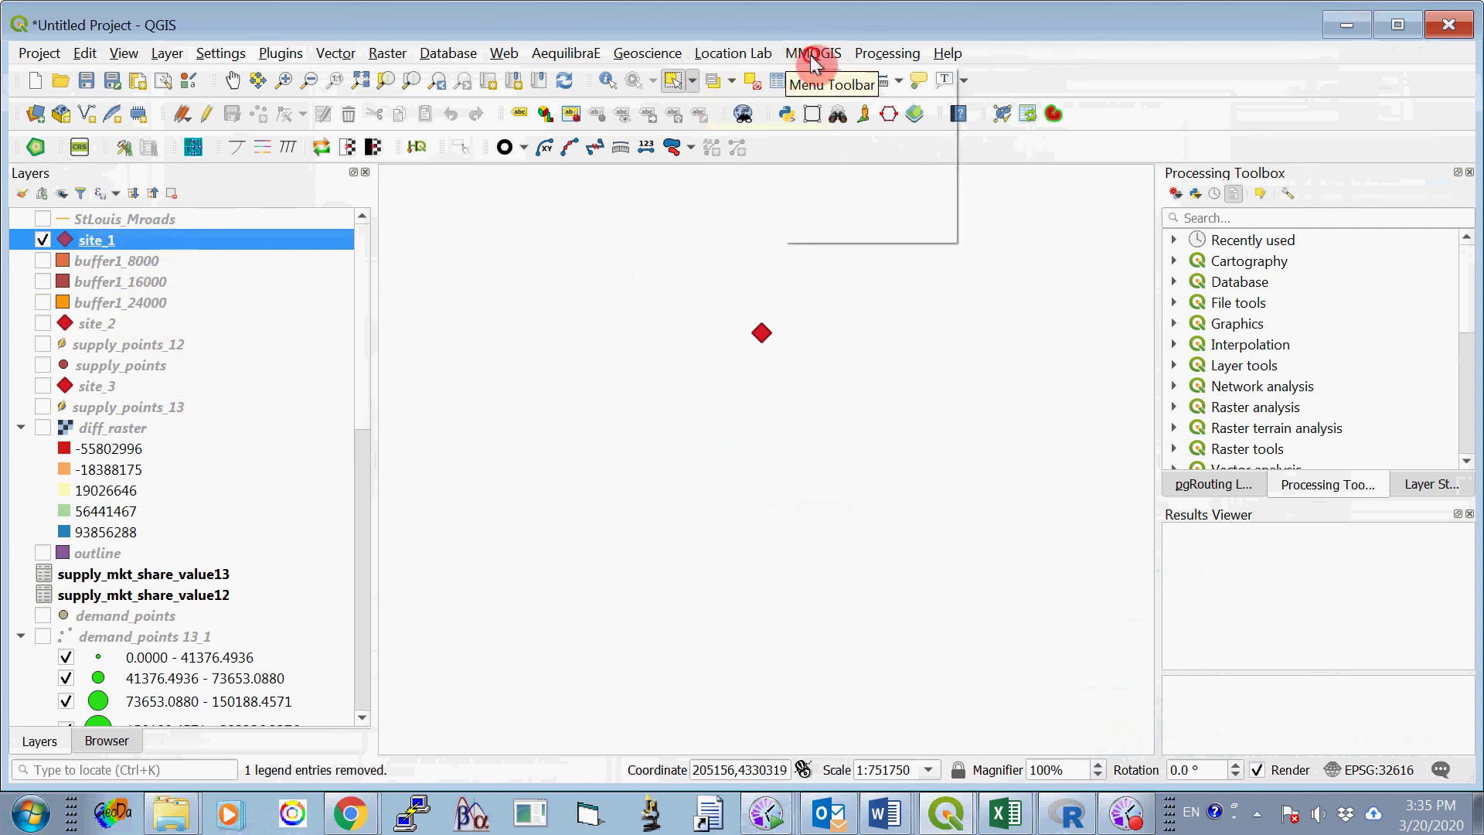
pyautogui.moveTo(834, 127)
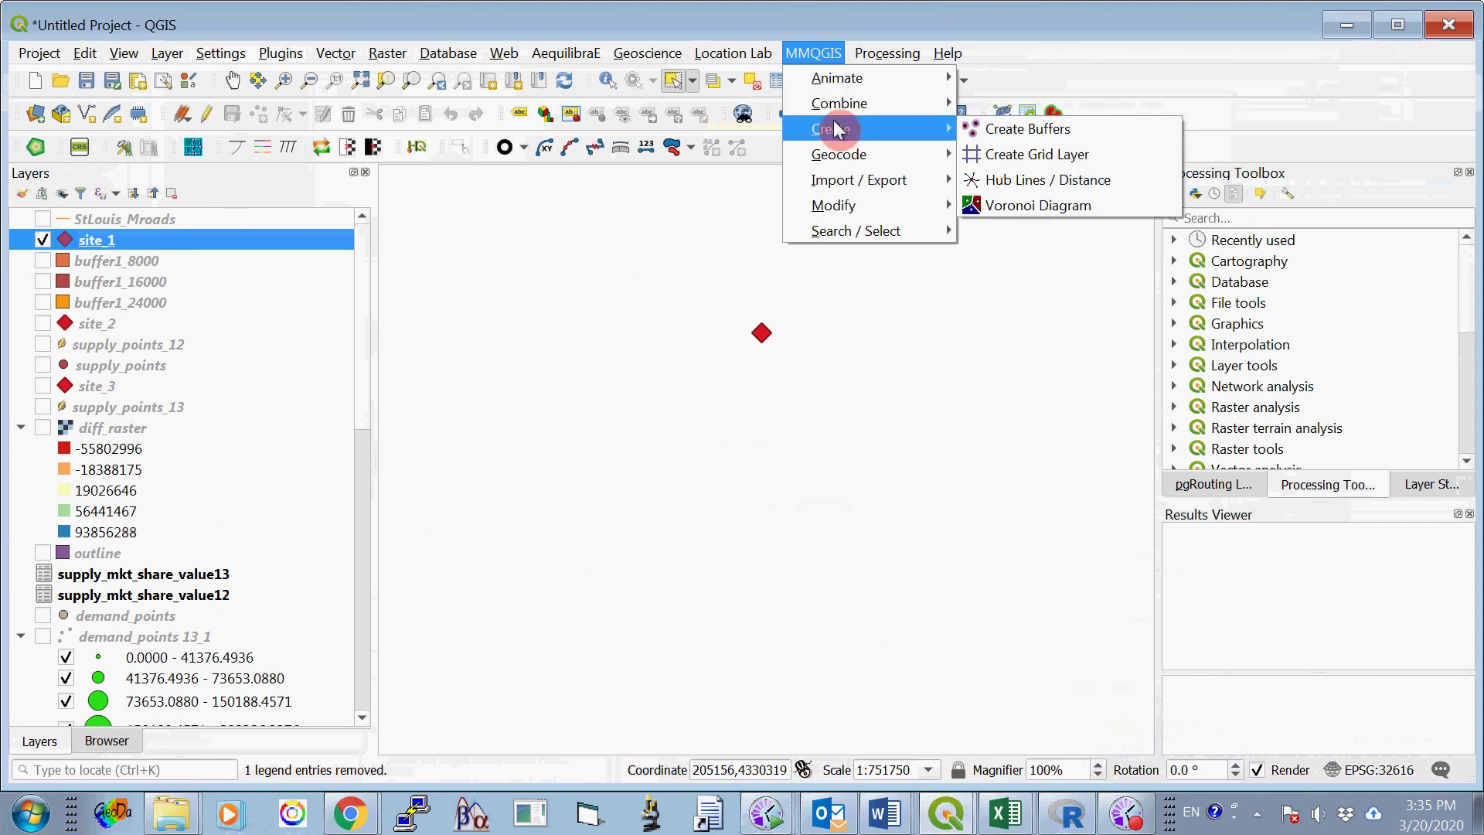
pyautogui.click(1033, 138)
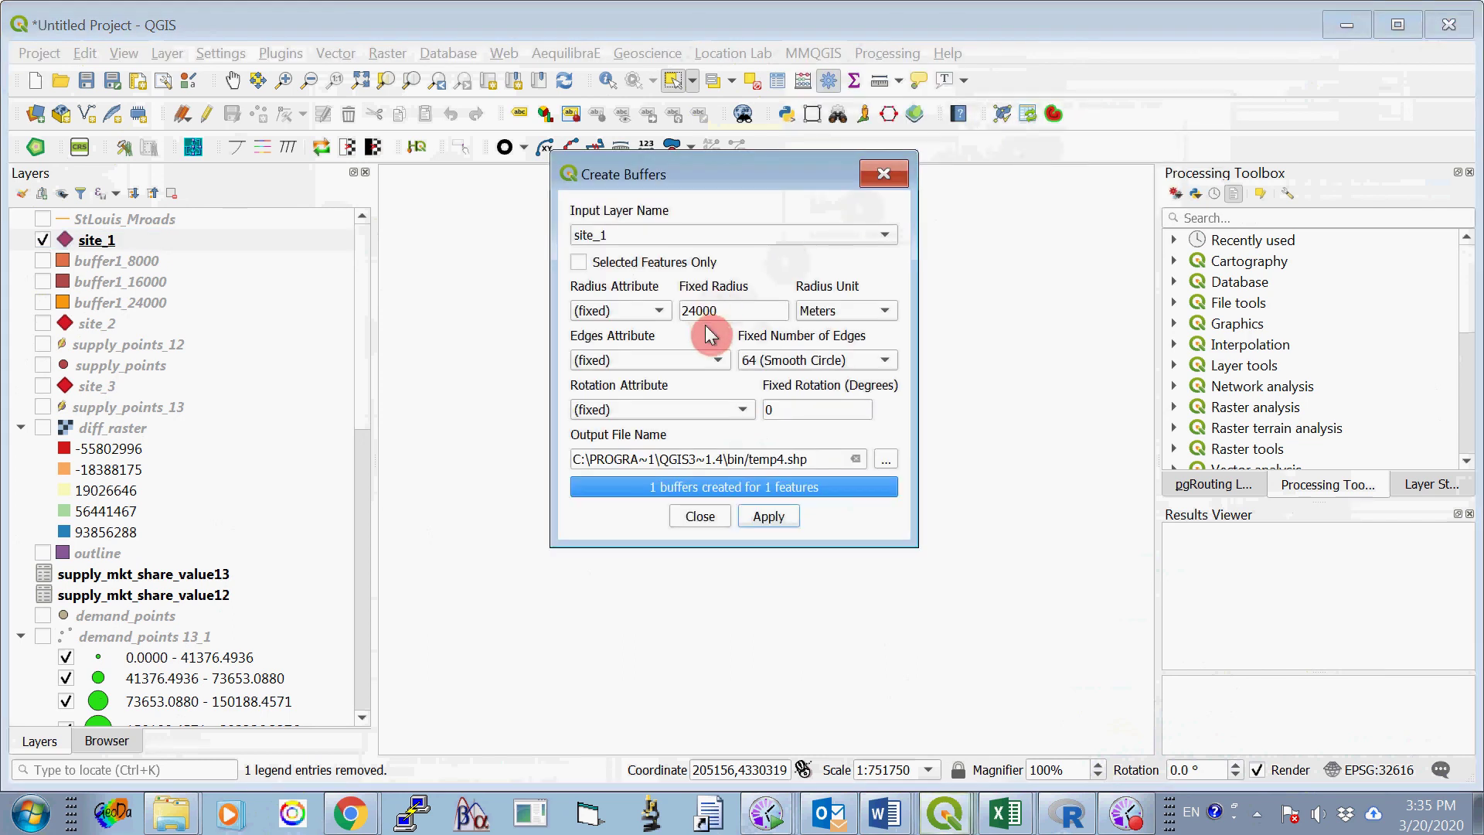
pyautogui.moveTo(740, 310); pyautogui.dragTo(676, 301)
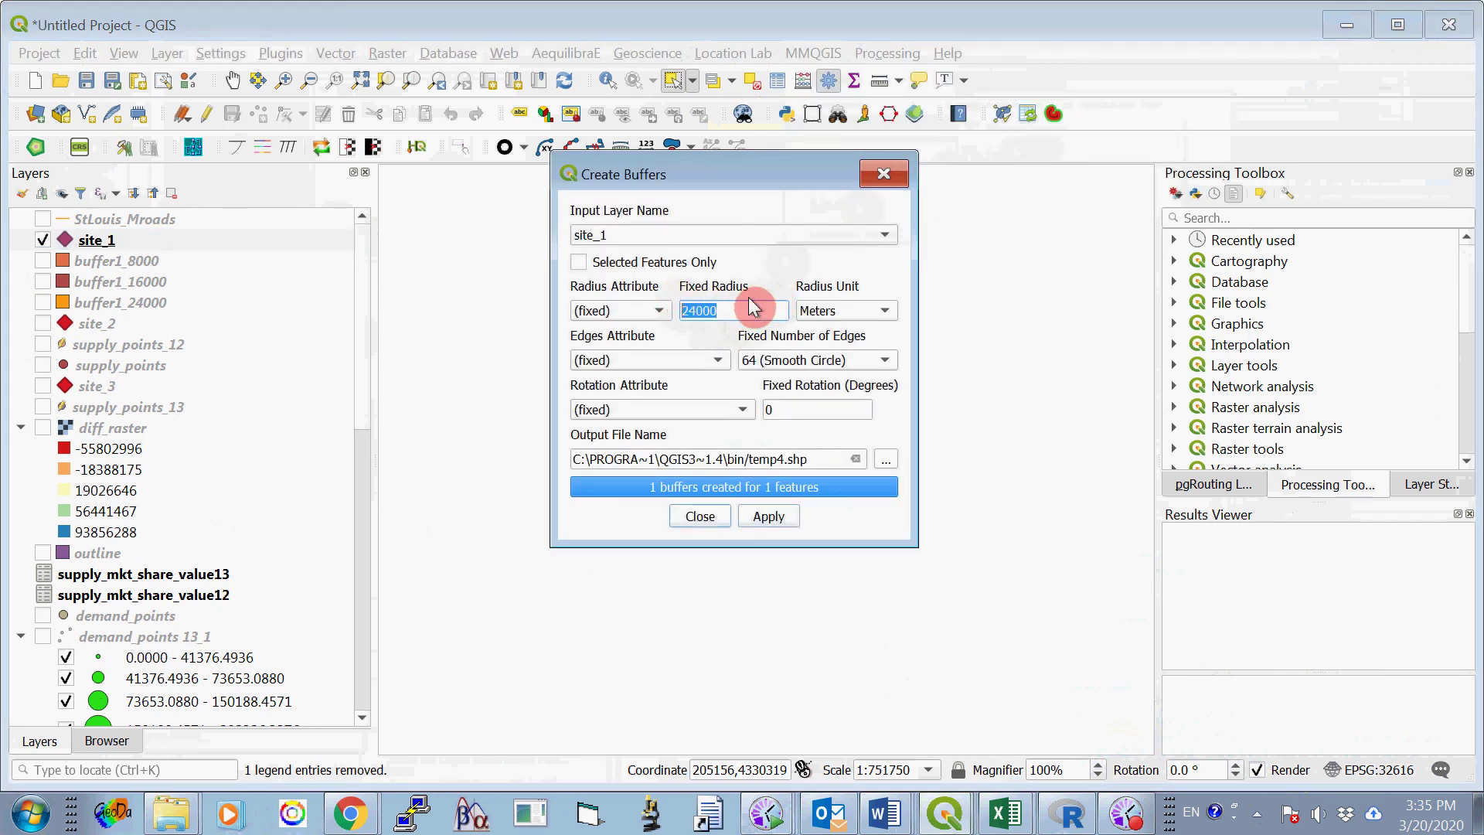
pyautogui.write('400')
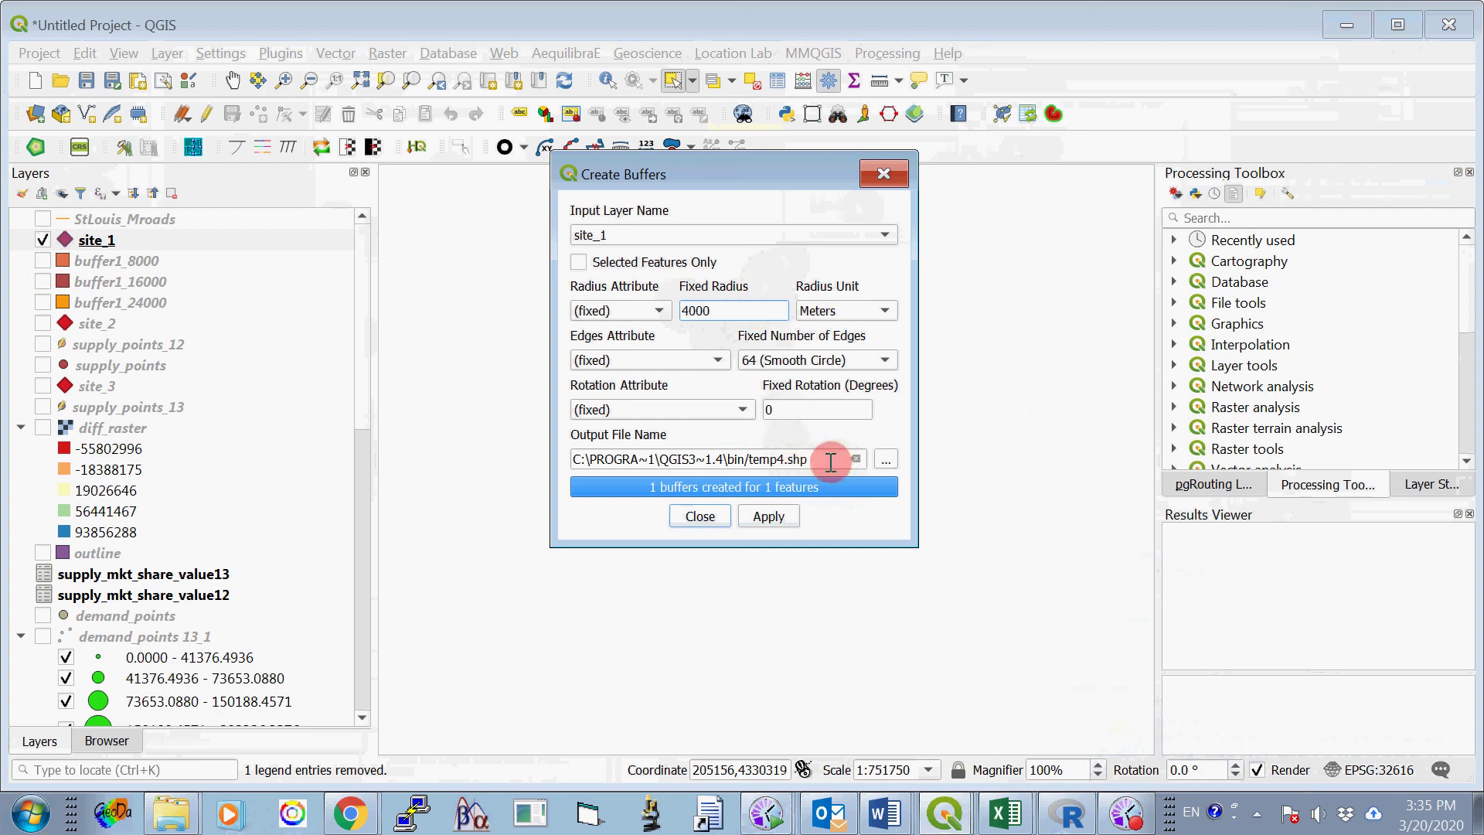
pyautogui.click(766, 462)
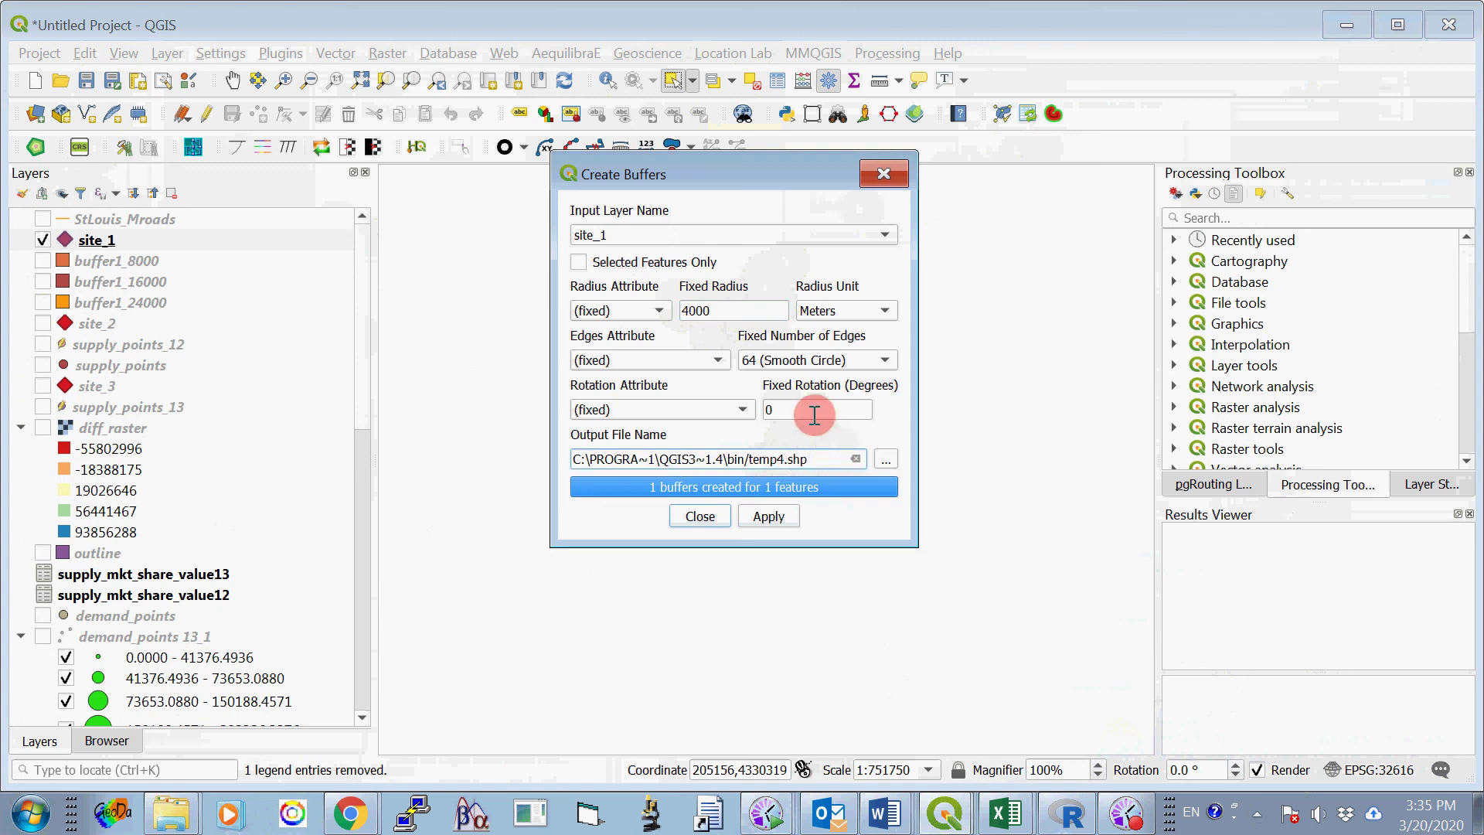
pyautogui.press('BackSpace')
pyautogui.write('5')
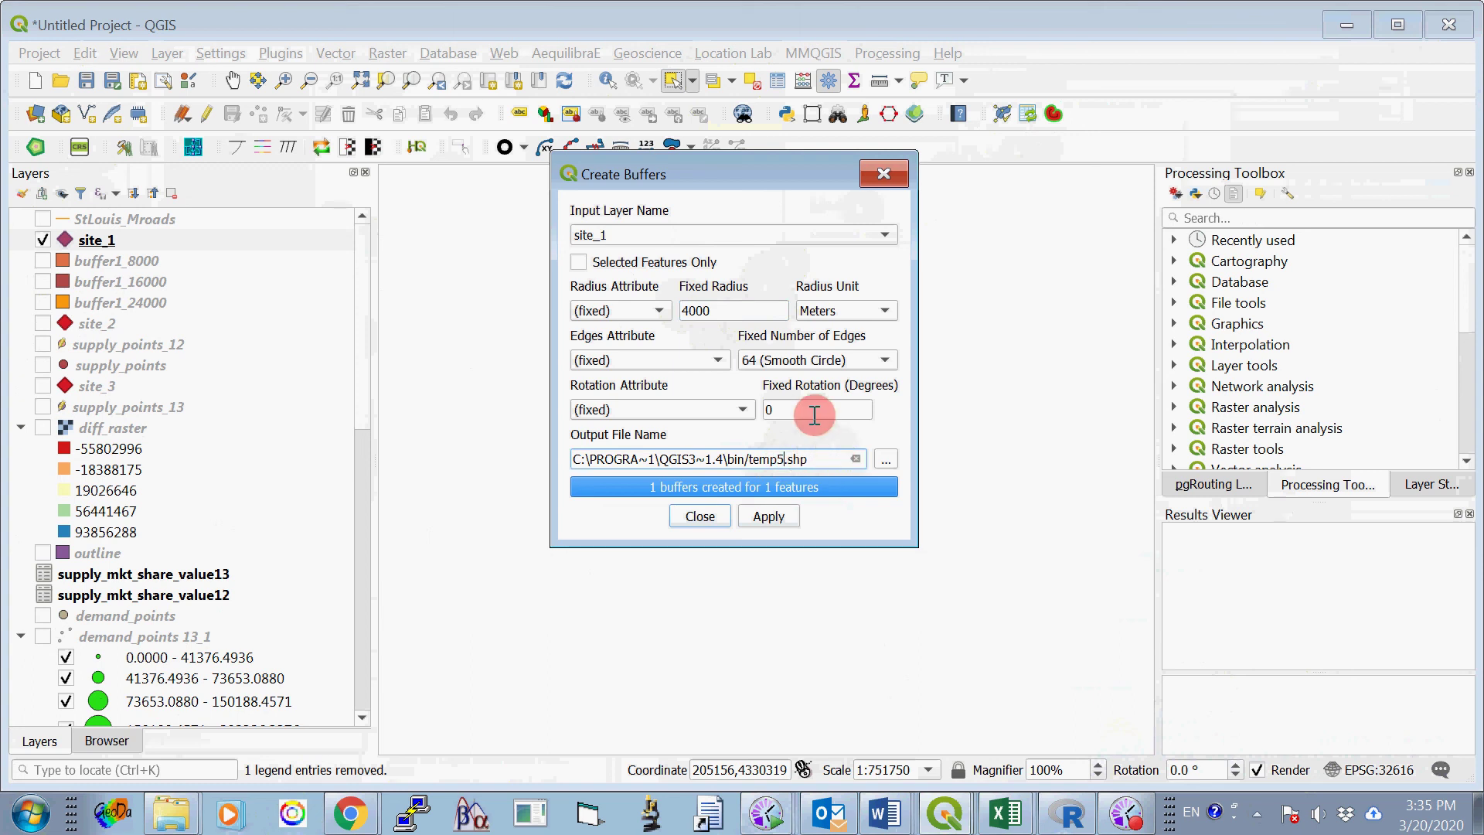
pyautogui.click(780, 516)
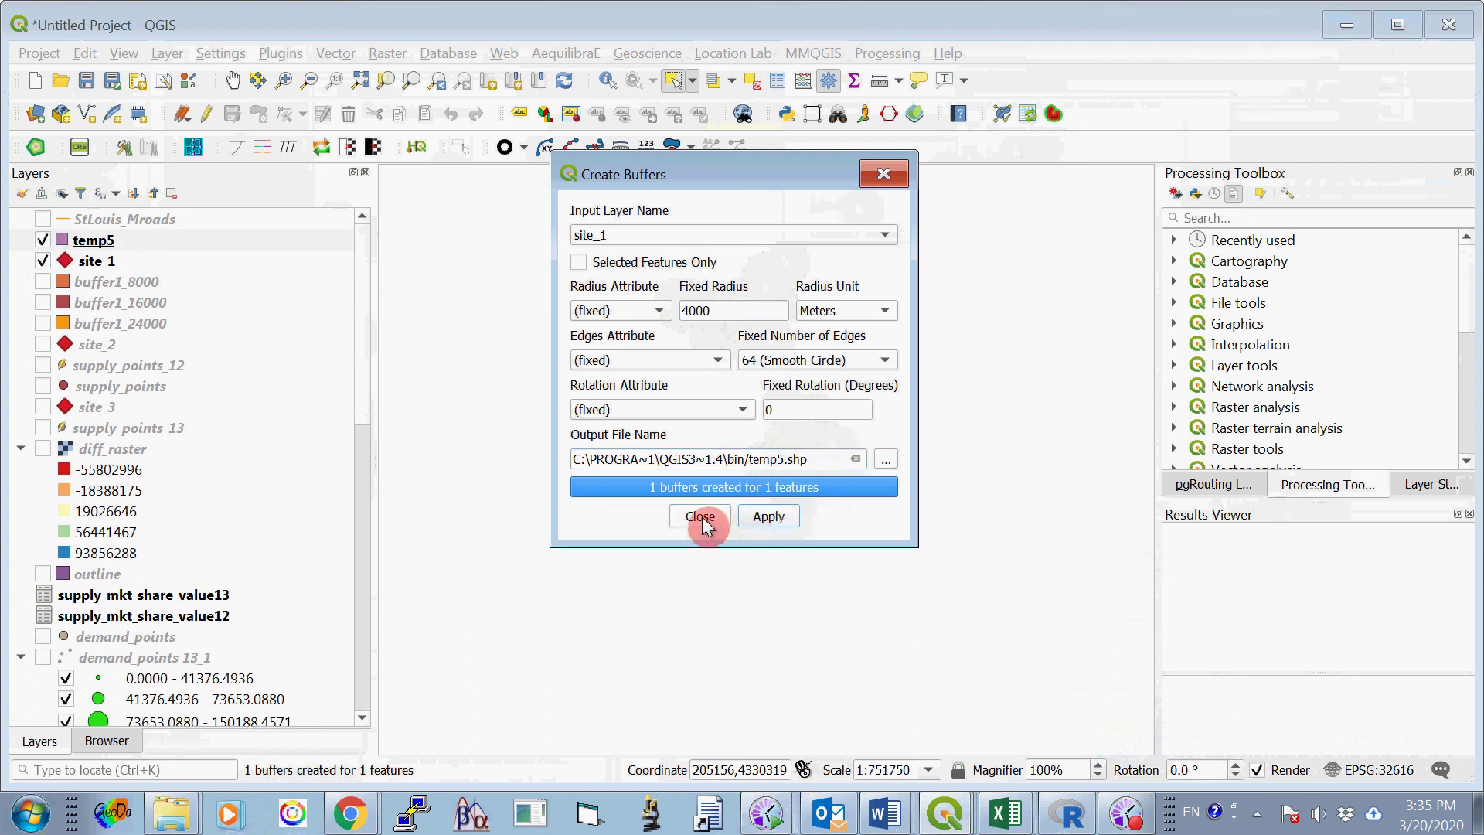
pyautogui.click(700, 517)
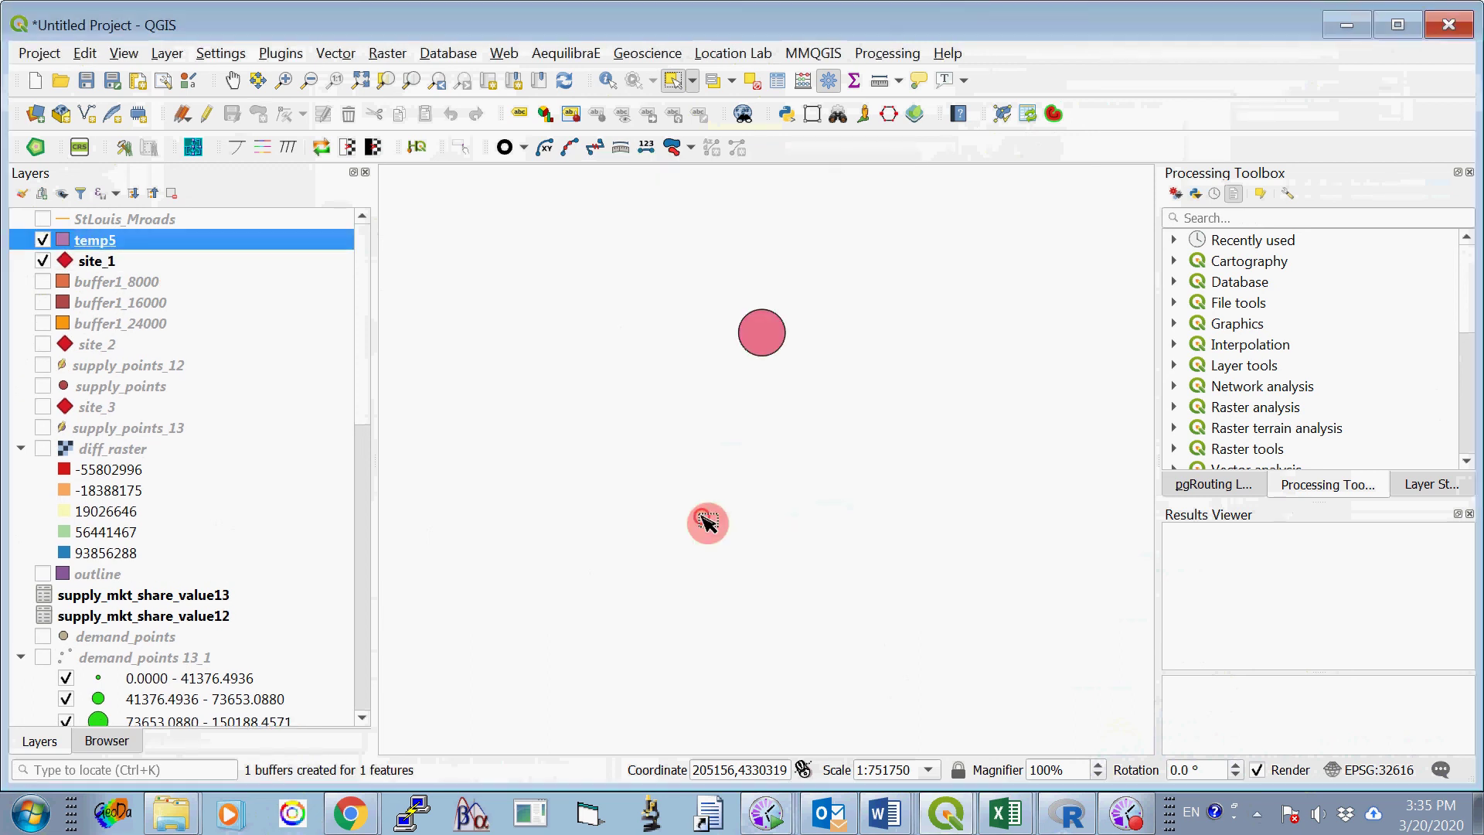
# Rename the temp5 buffer layer as buffer1_4000.
pyautogui.rightClick(117, 243)
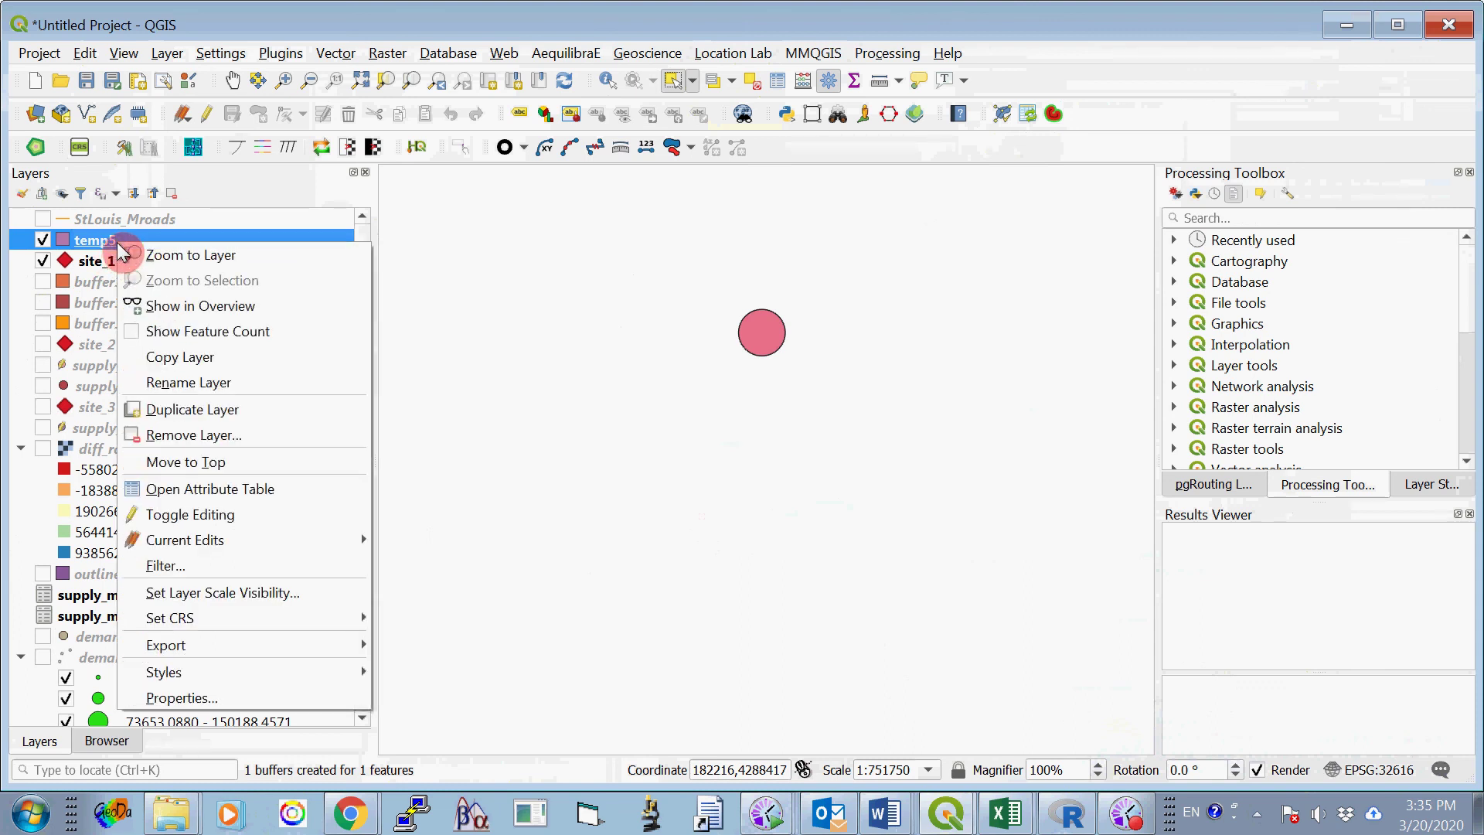
pyautogui.click(208, 384)
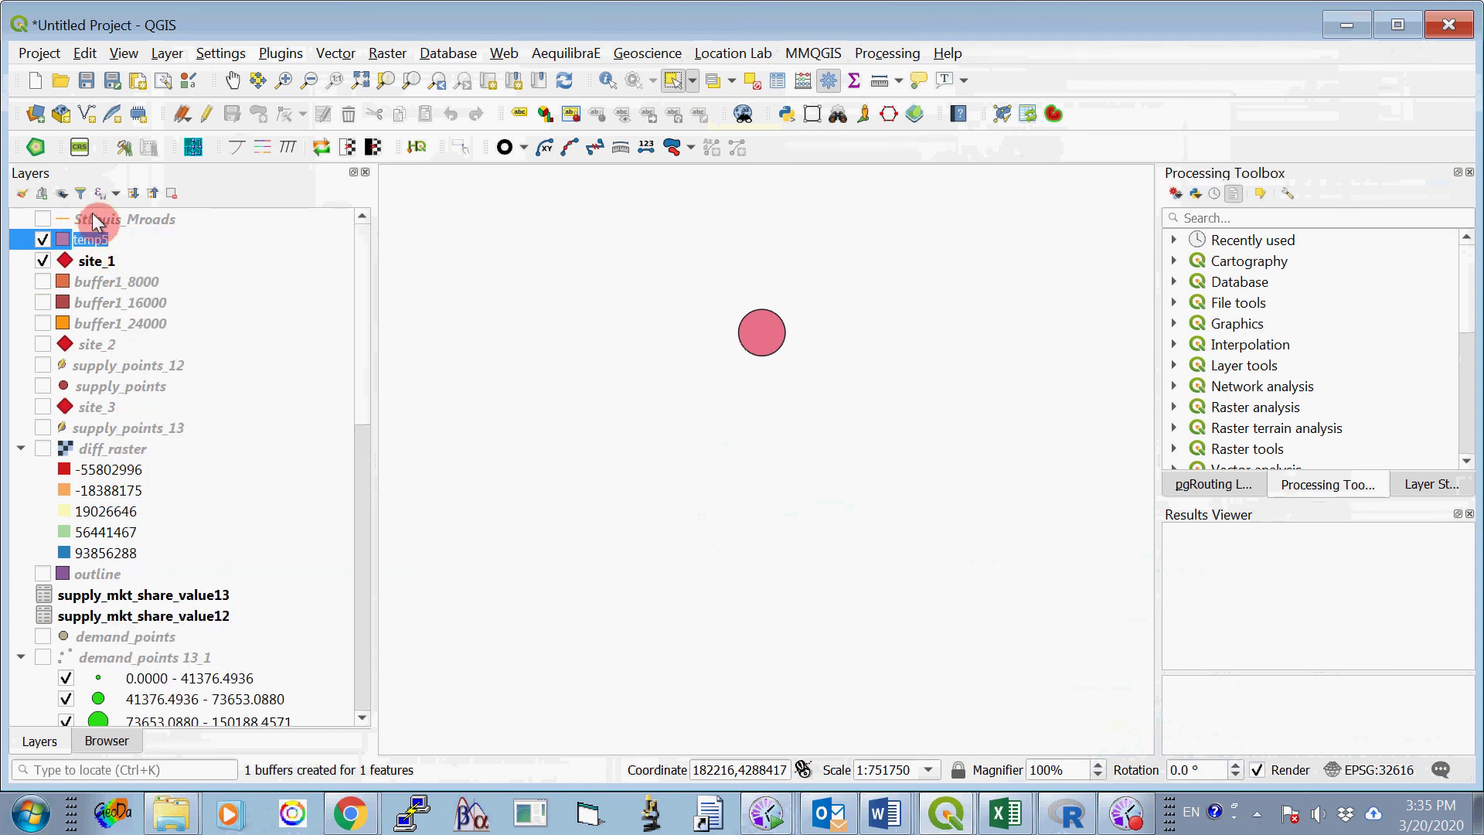
pyautogui.write('buffer1_4000')
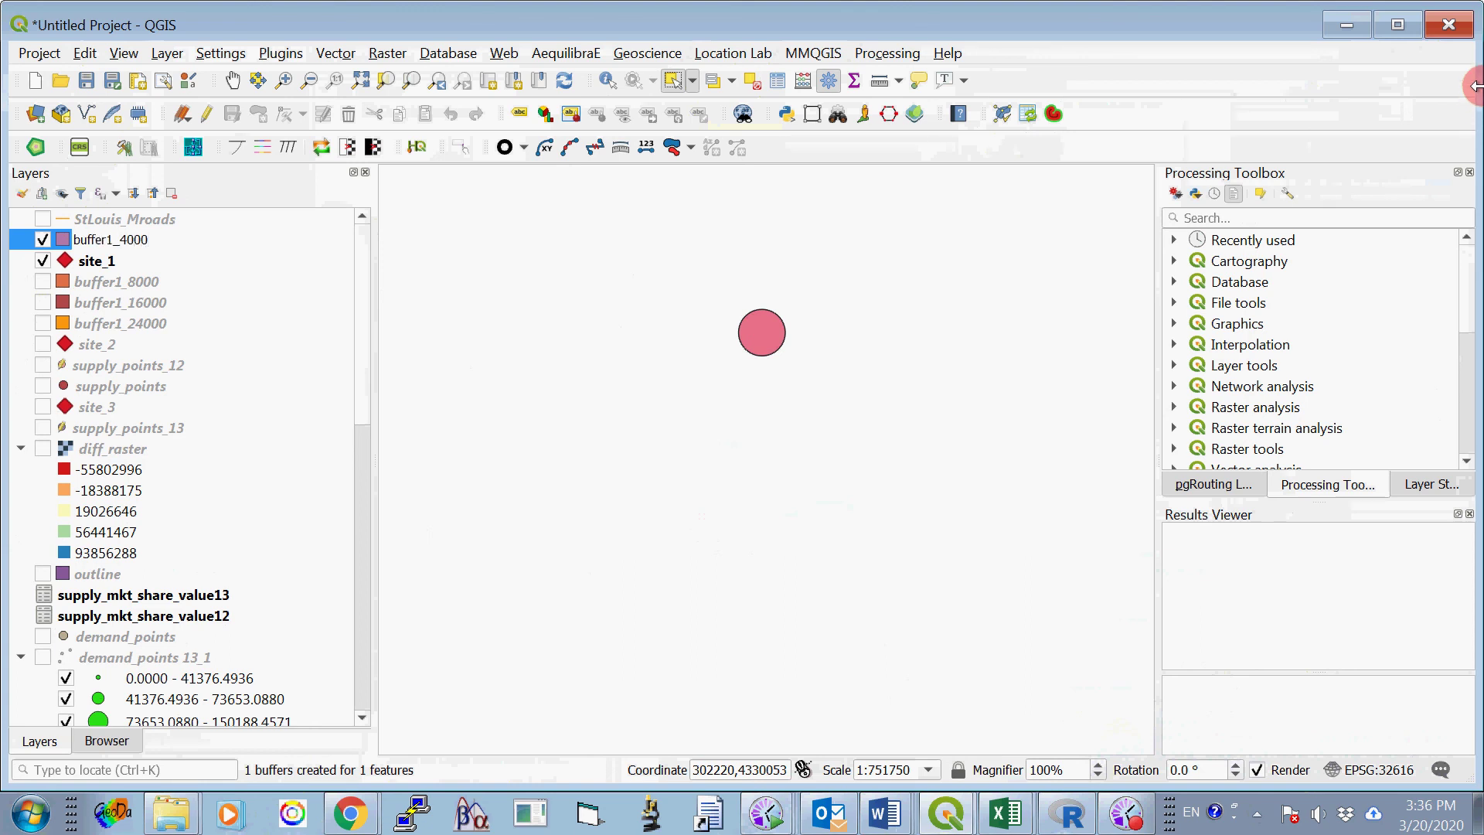
pyautogui.click(263, 323)
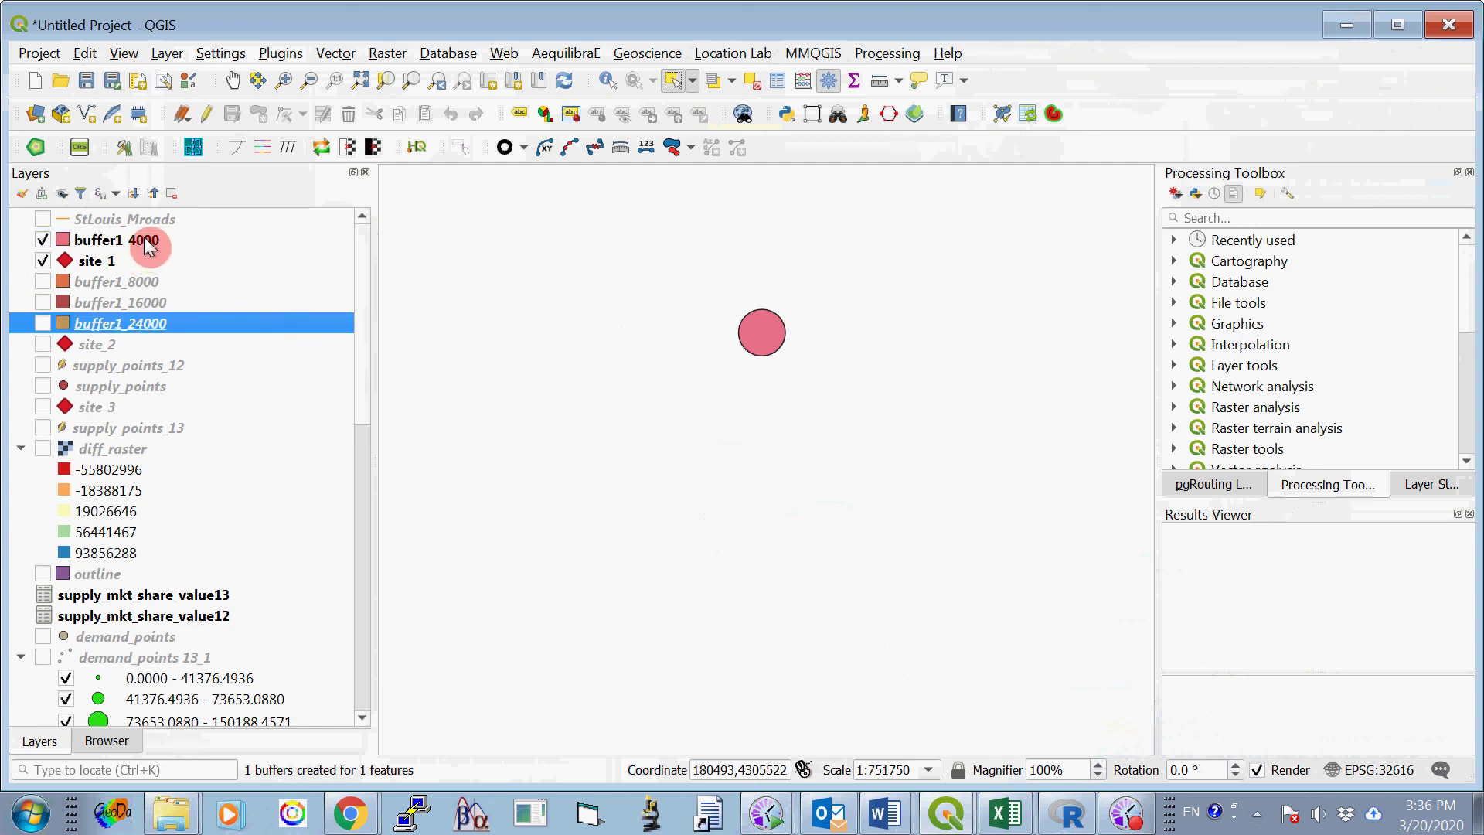
# Move buffer1_4000 directly below site_1 in the layer order and show buffer1_8000, buffer1_16000 and buffer1_24000.
pyautogui.moveTo(147, 249); pyautogui.dragTo(146, 283)
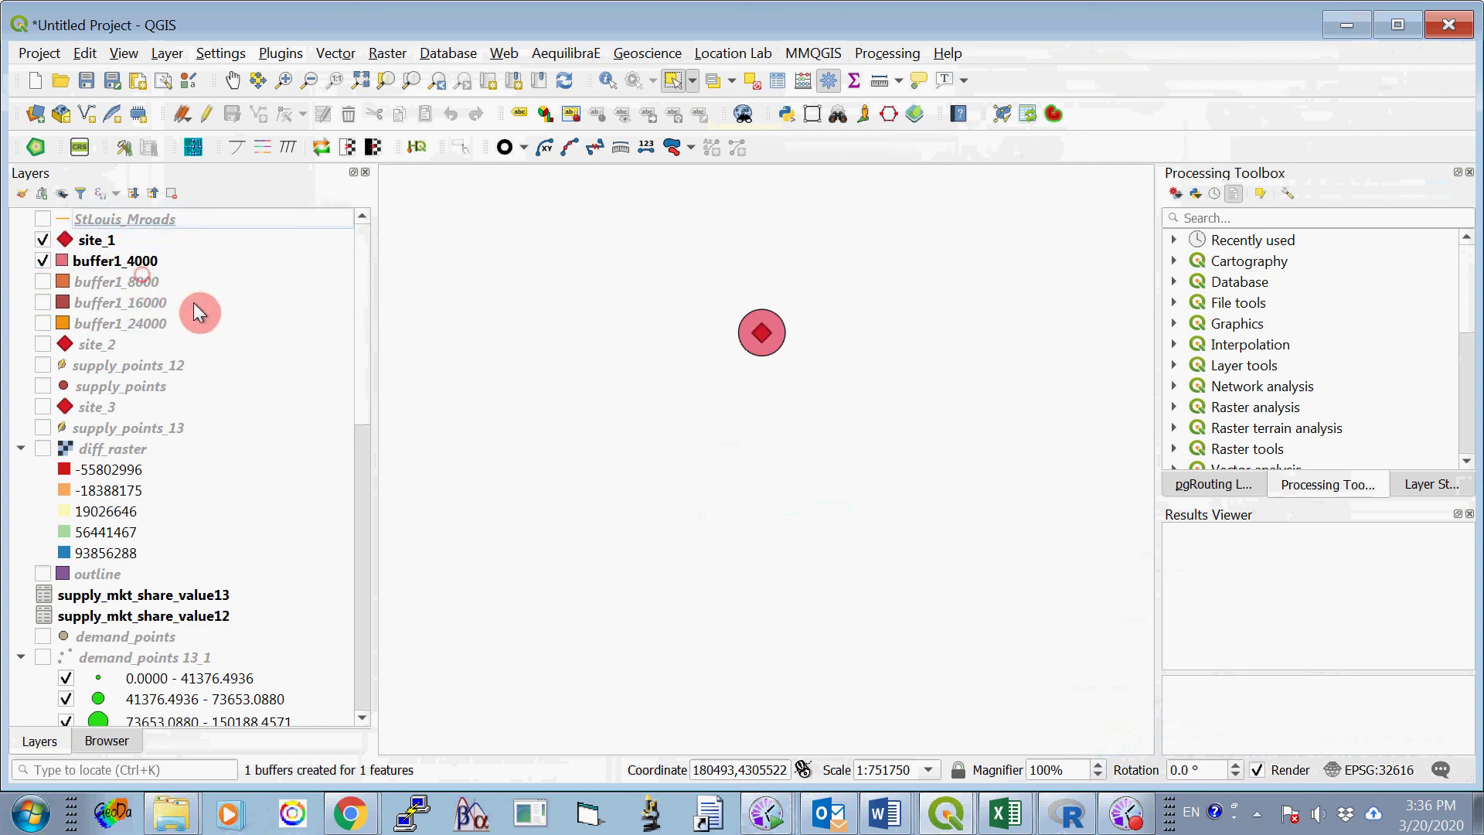
pyautogui.click(44, 281)
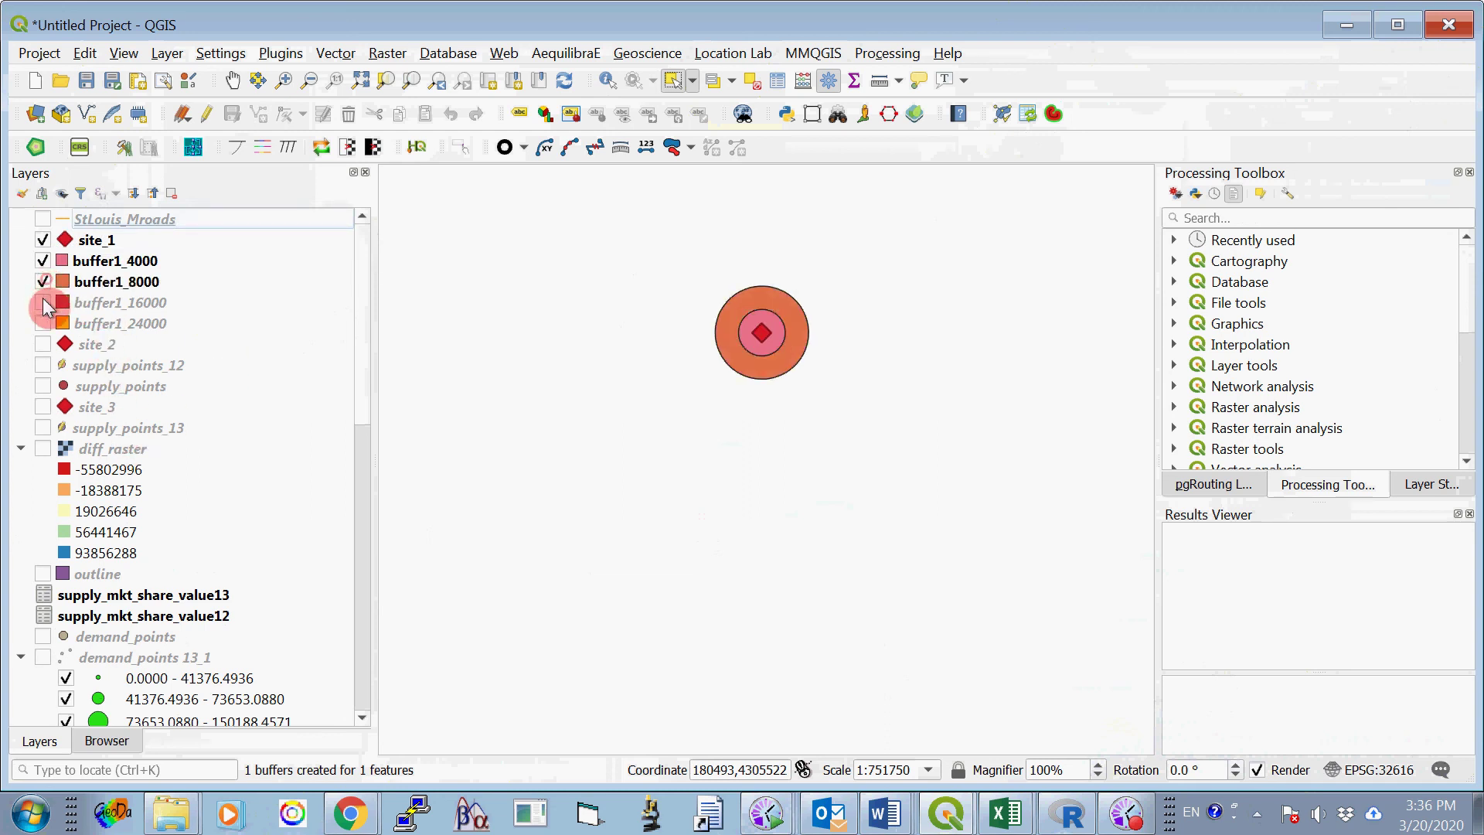
pyautogui.click(44, 302)
pyautogui.click(43, 323)
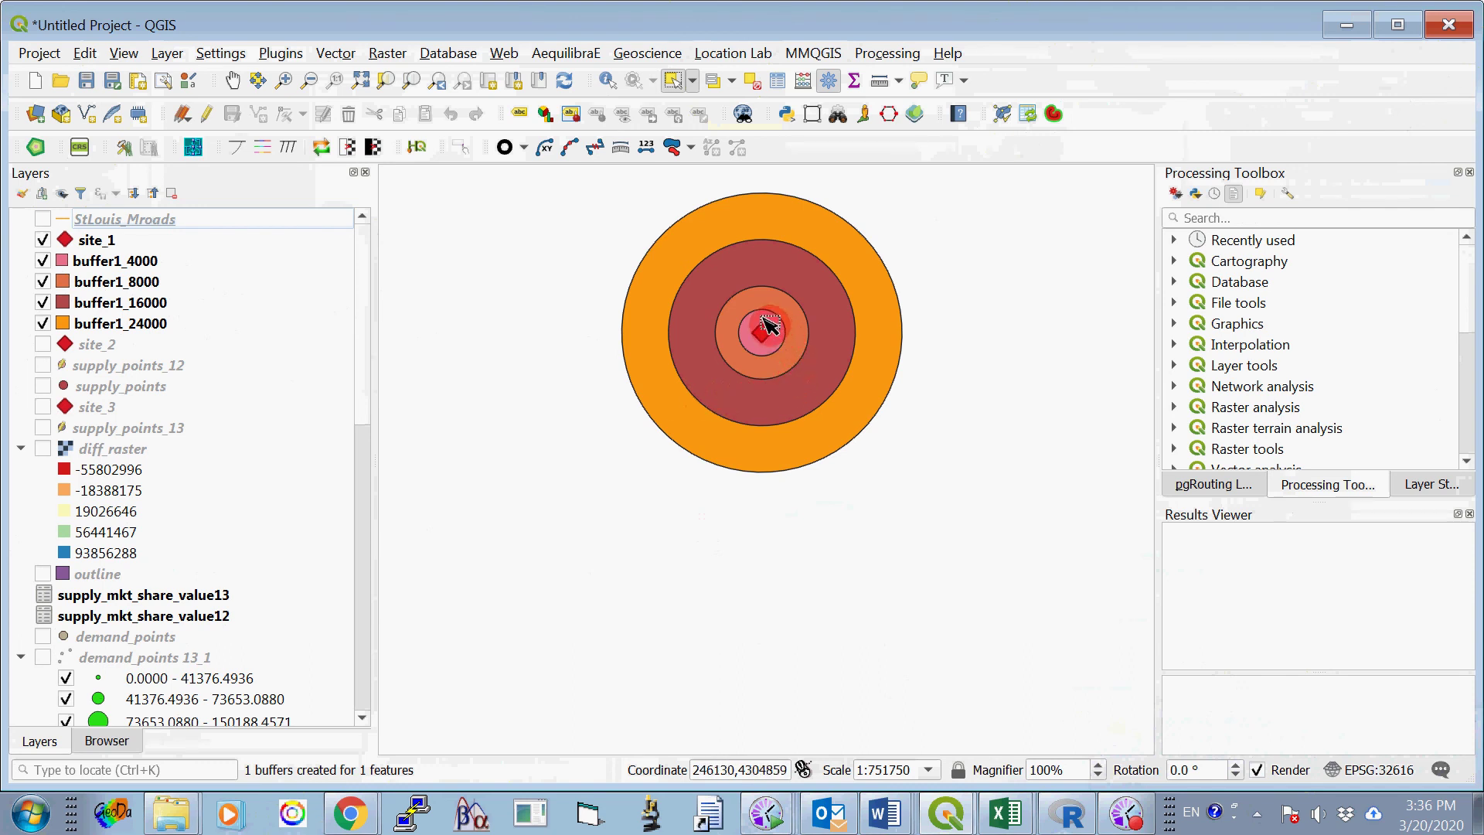
# Set the simple fill style of the buffer1_4000 layer to No Brush and apply the symbology.
pyautogui.rightClick(133, 261)
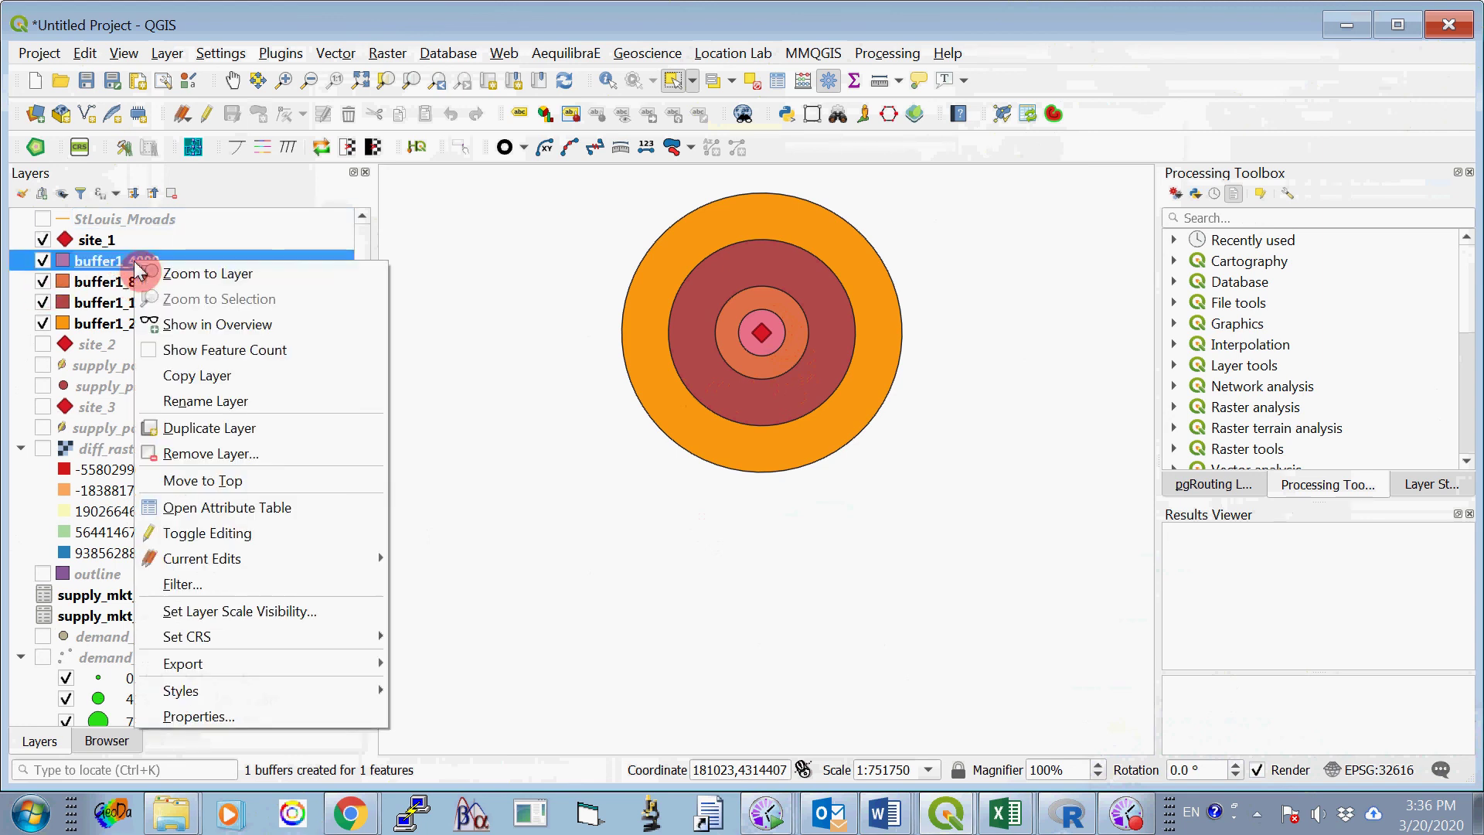
pyautogui.click(216, 718)
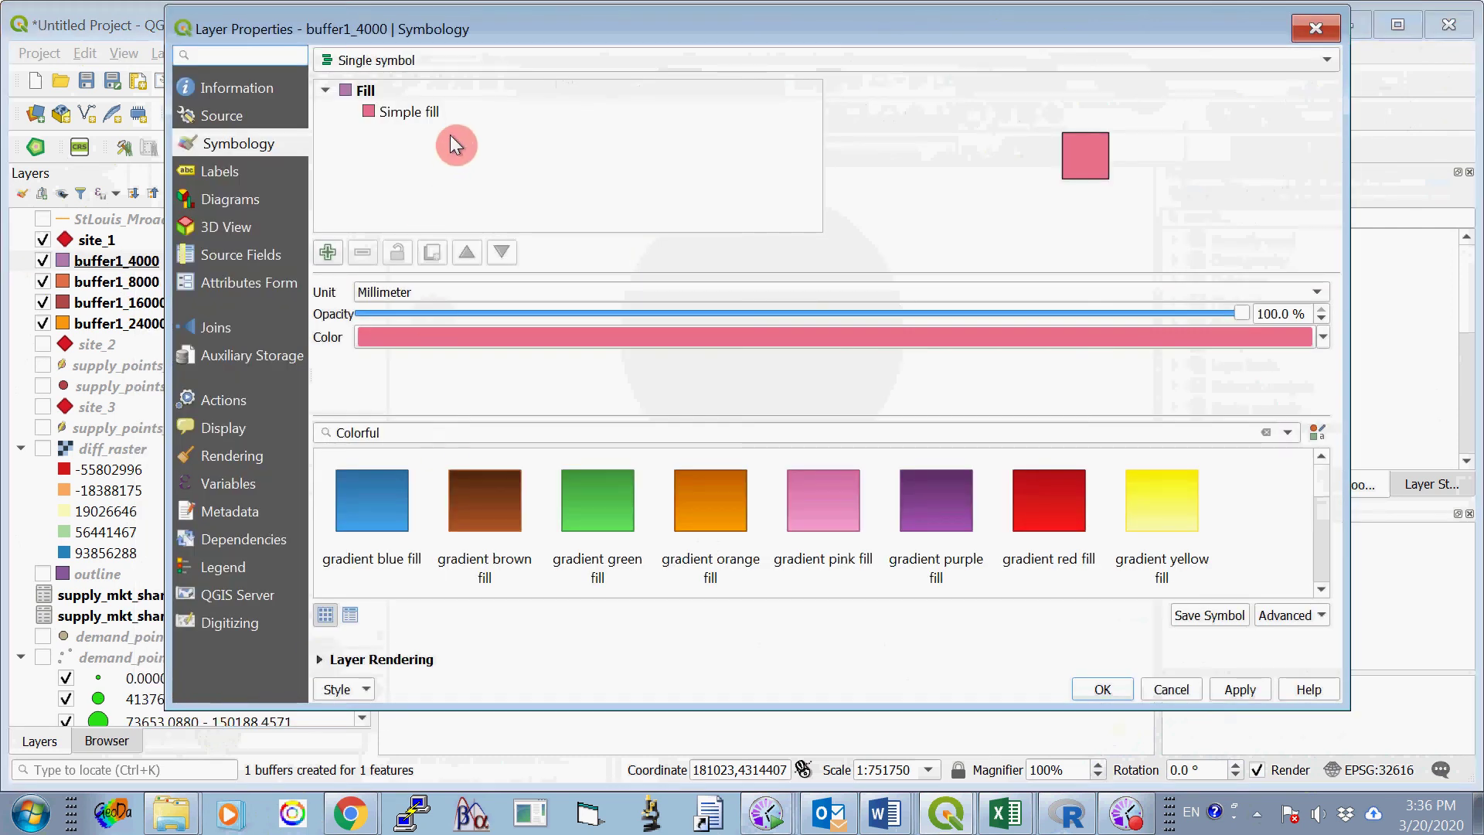
pyautogui.moveTo(499, 20); pyautogui.dragTo(517, 22)
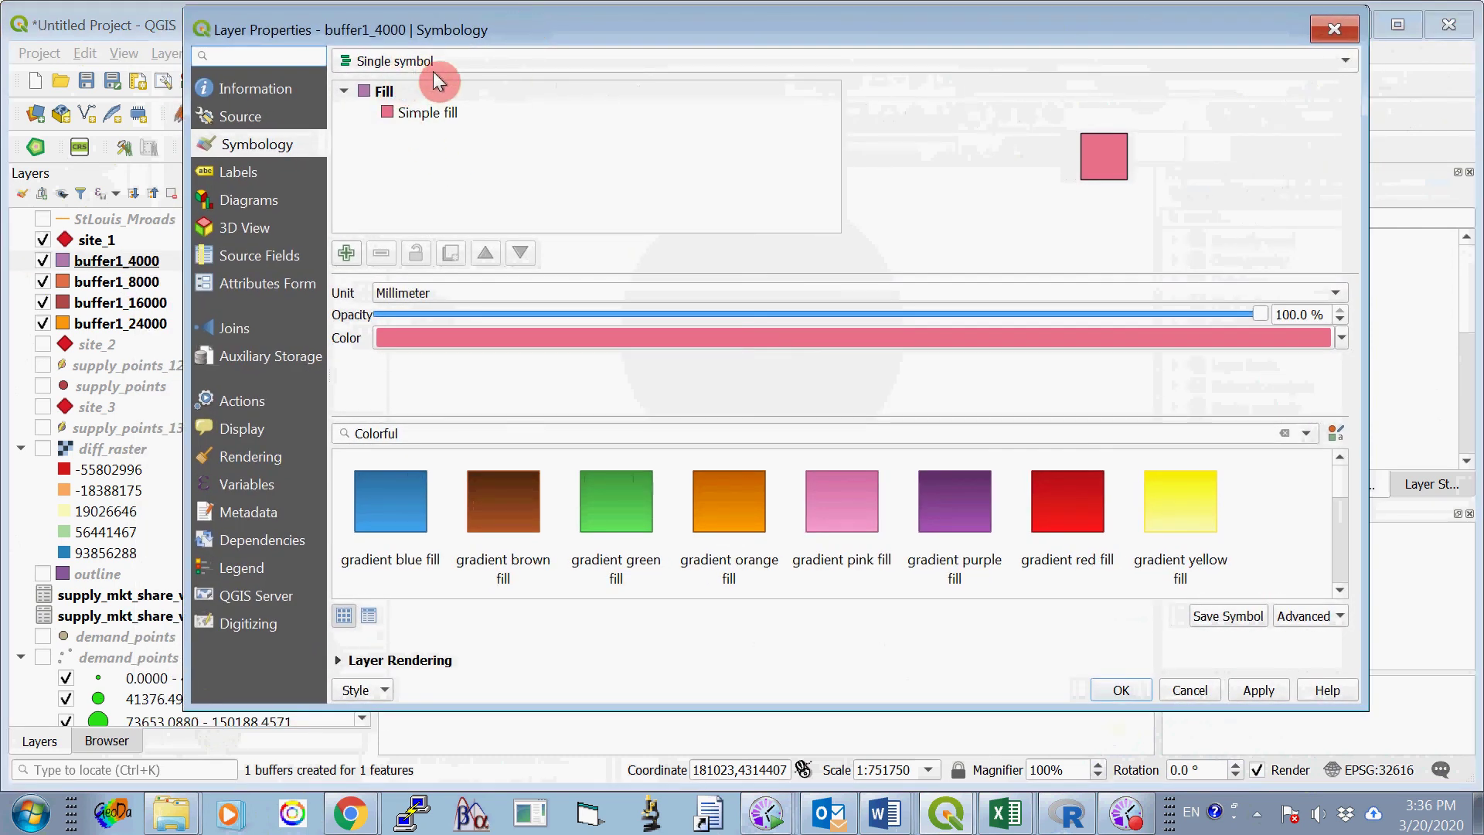
pyautogui.click(386, 113)
pyautogui.click(378, 96)
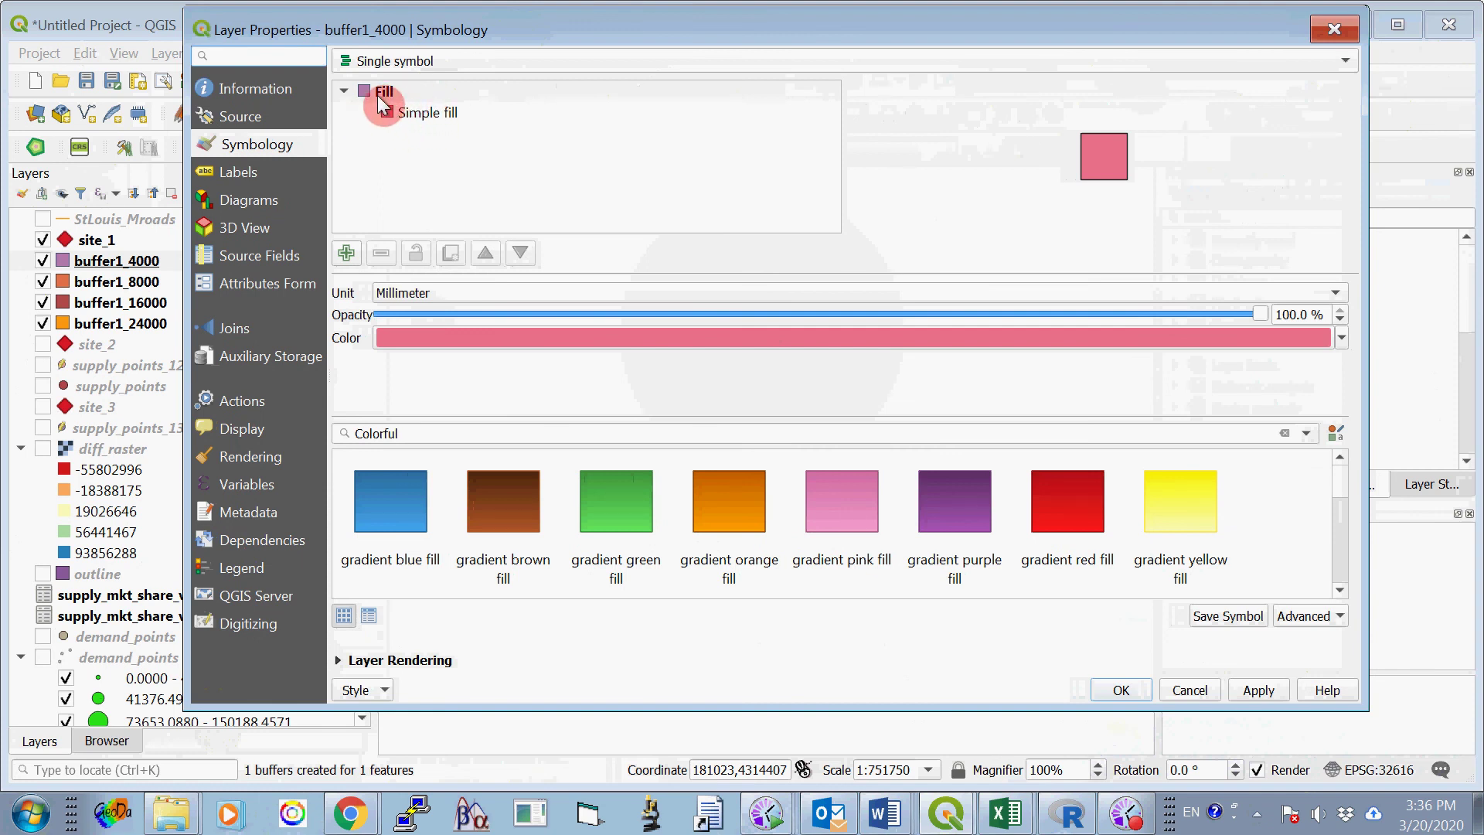
pyautogui.click(423, 114)
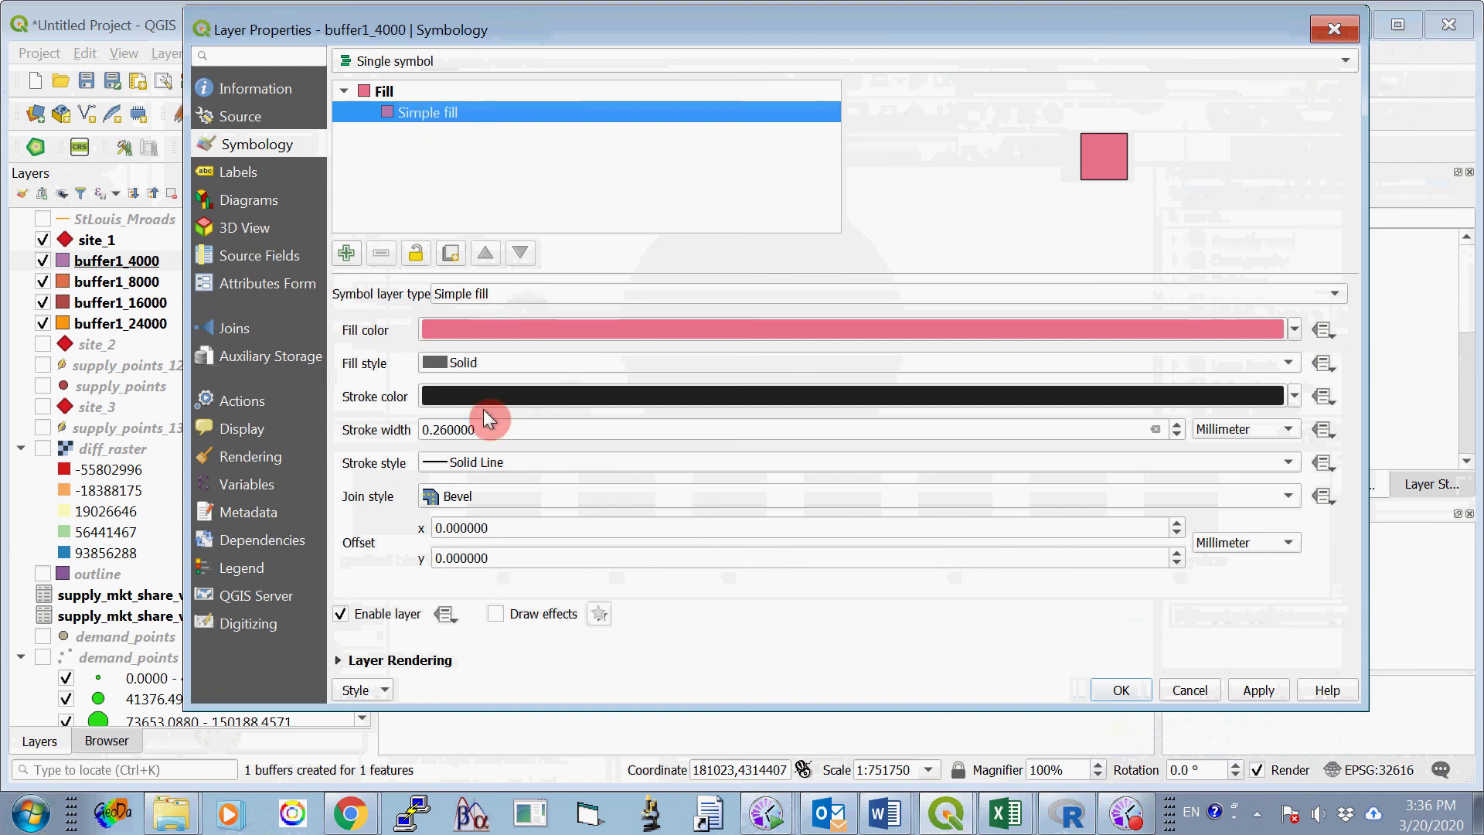
pyautogui.click(519, 331)
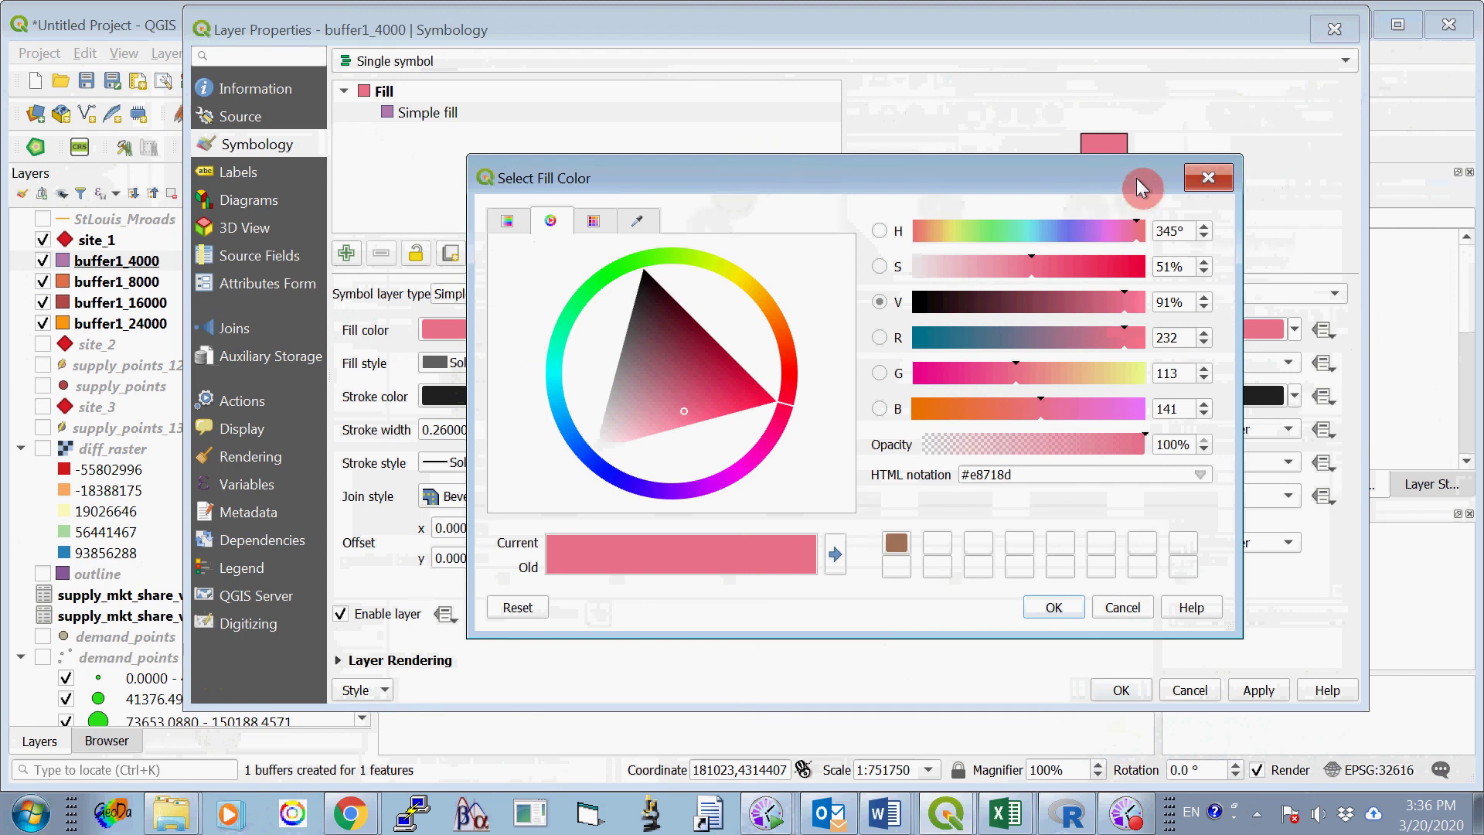
pyautogui.click(1207, 177)
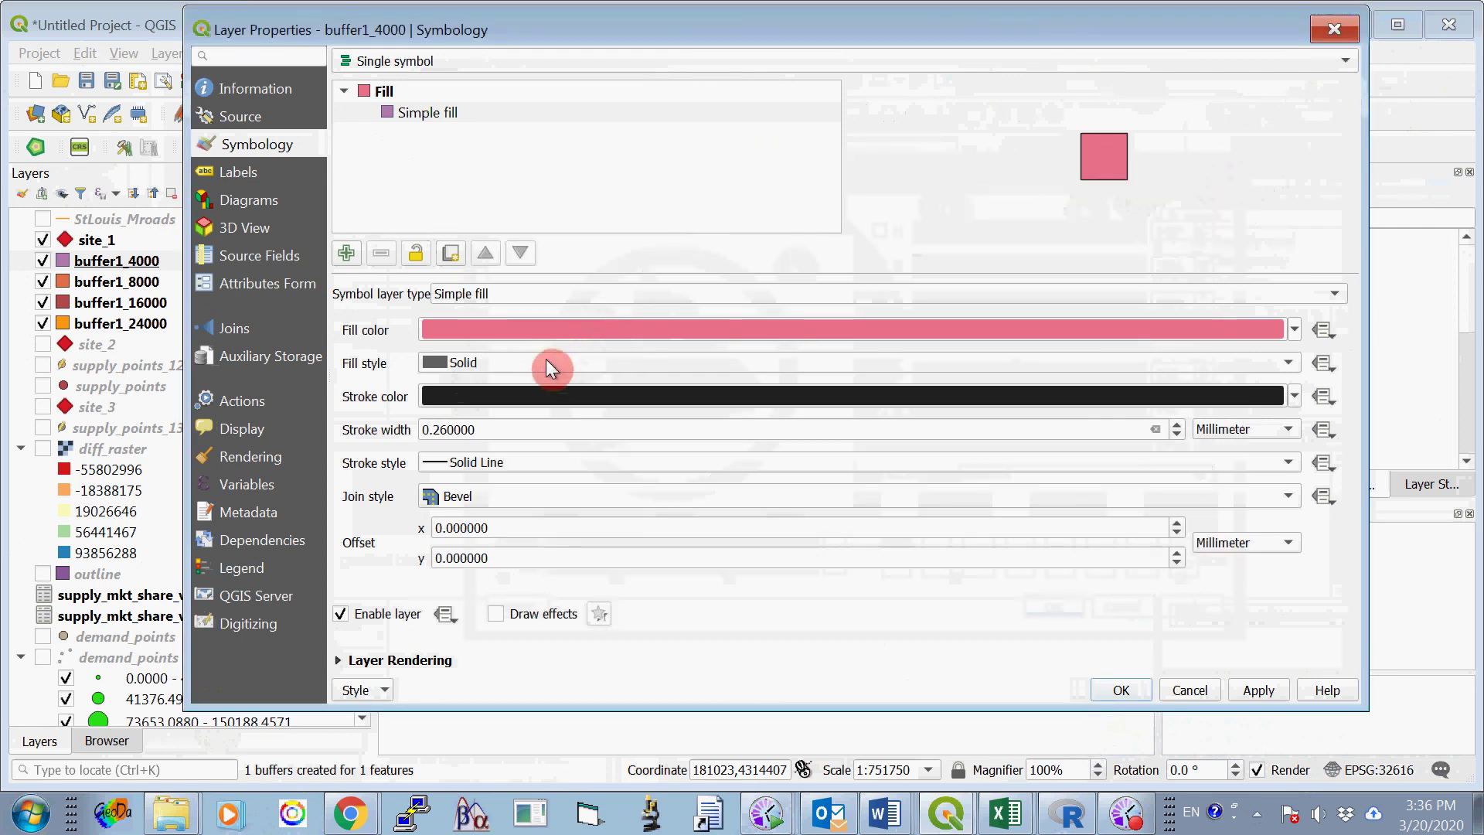
pyautogui.click(458, 360)
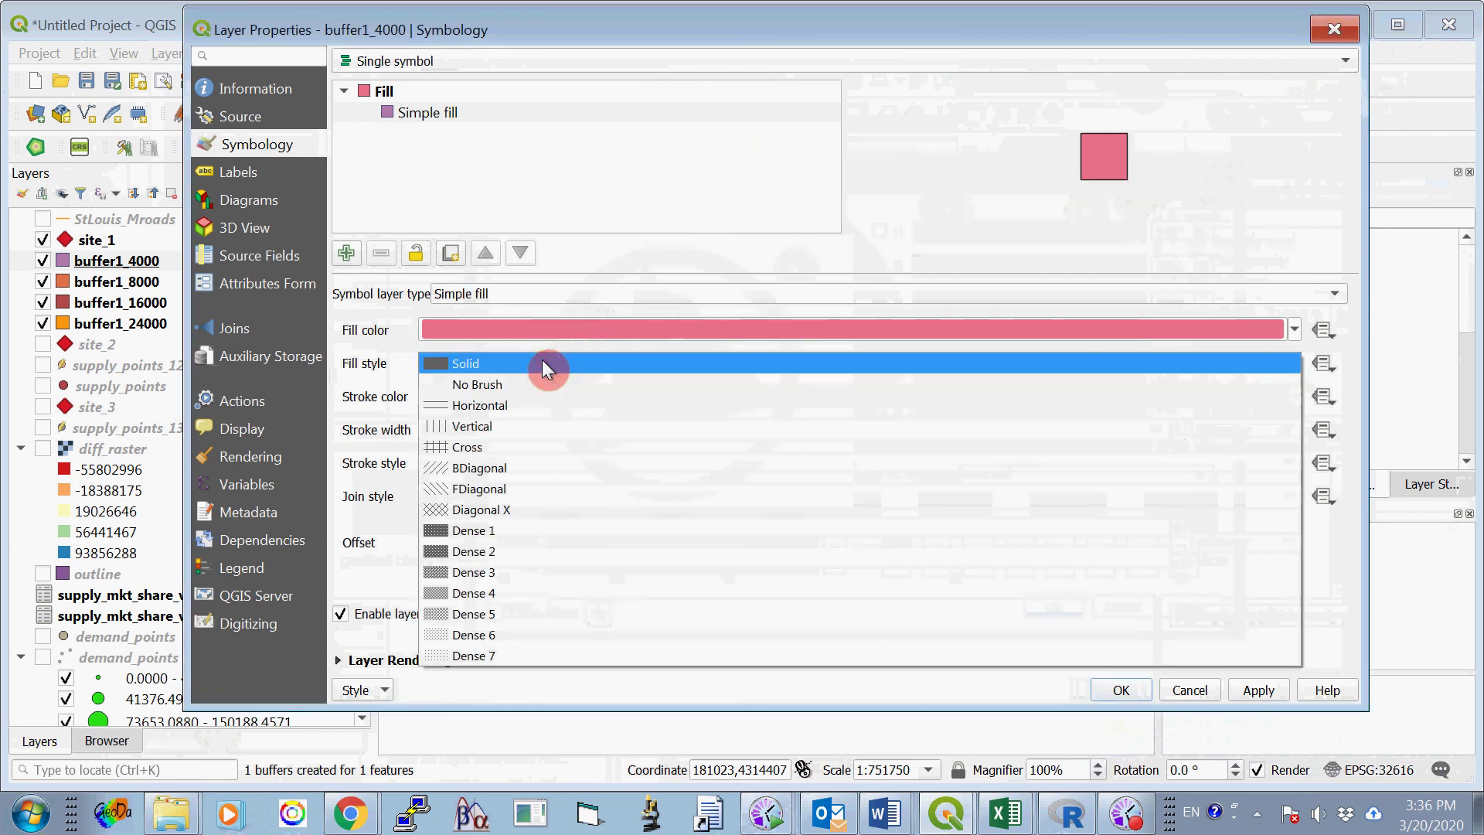
pyautogui.click(496, 386)
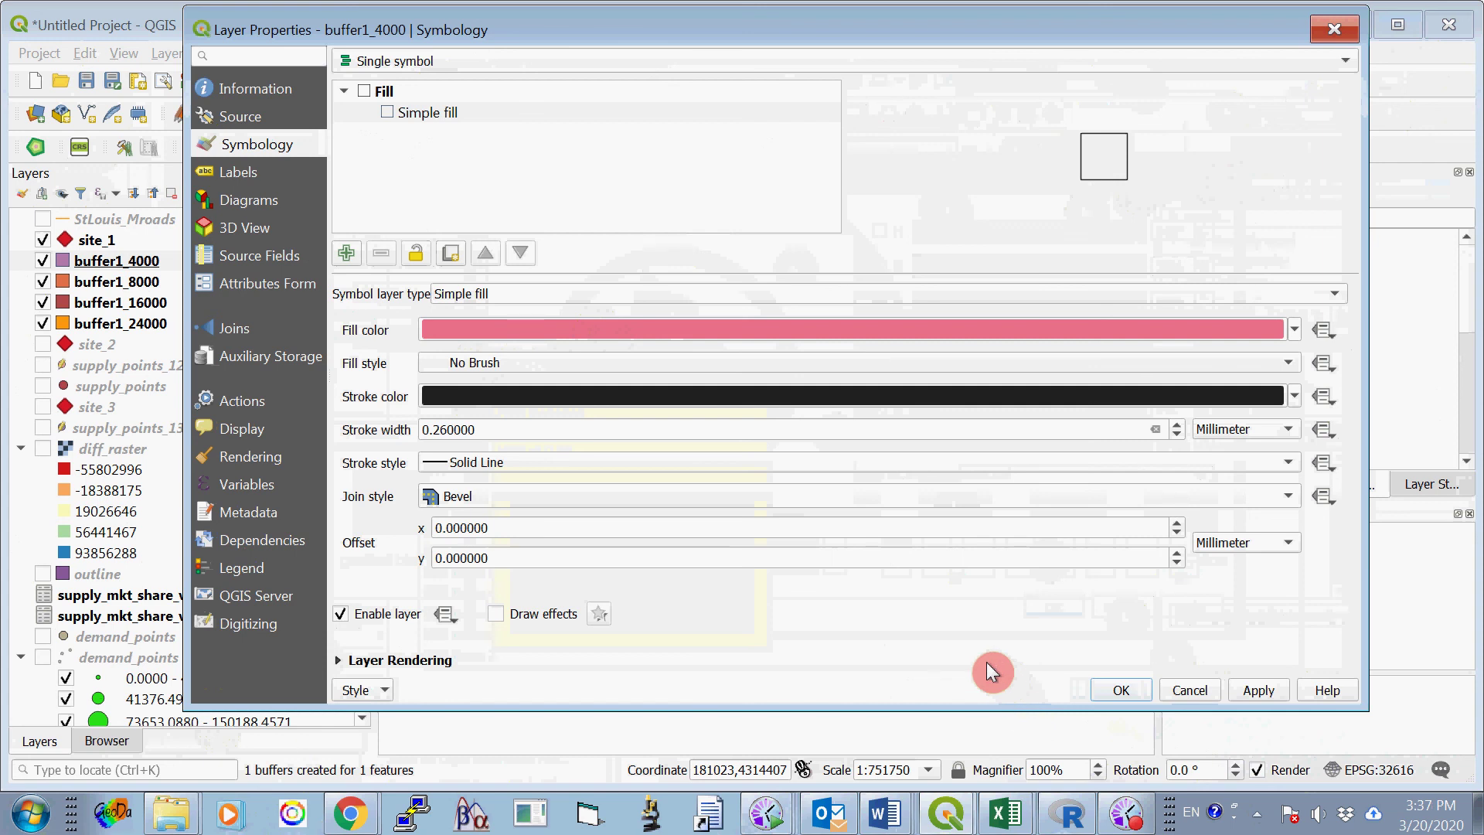
pyautogui.click(1125, 688)
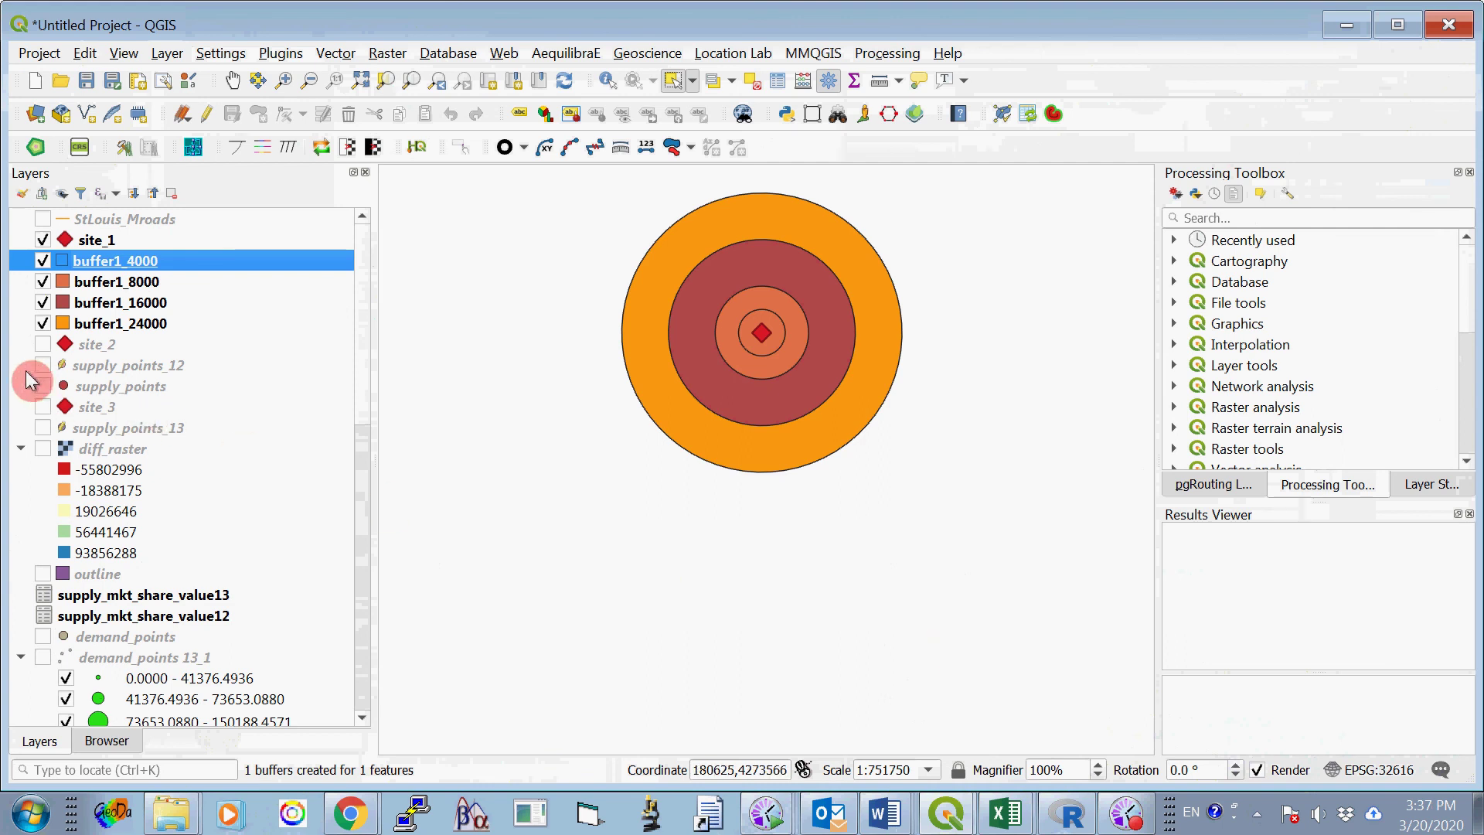
# Hide the three larger buffer layers to check the outline display of buffer1_4000, and show them again.
pyautogui.click(43, 281)
pyautogui.click(44, 302)
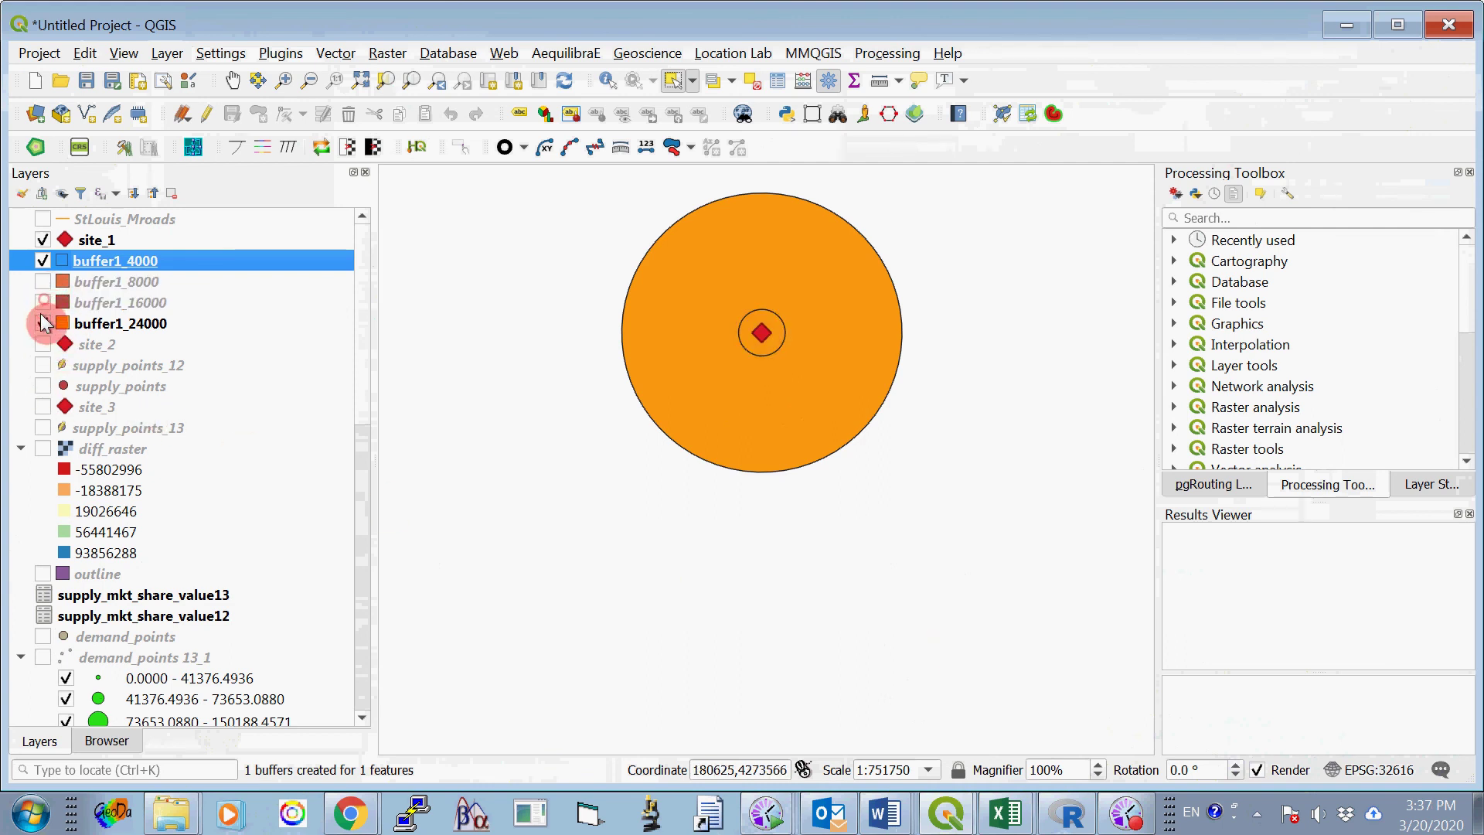
pyautogui.click(43, 323)
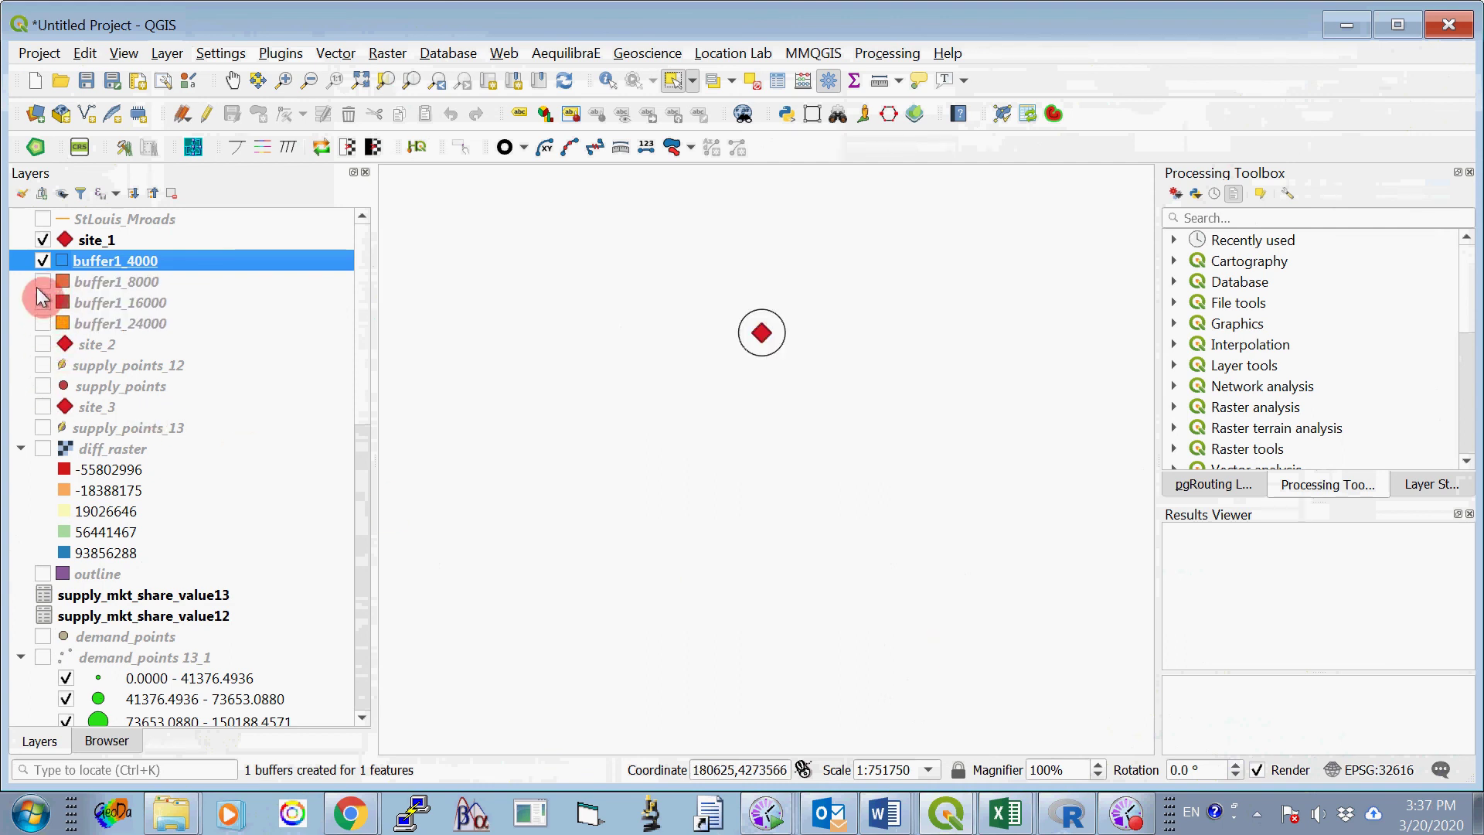
pyautogui.click(44, 281)
pyautogui.click(43, 302)
pyautogui.click(44, 323)
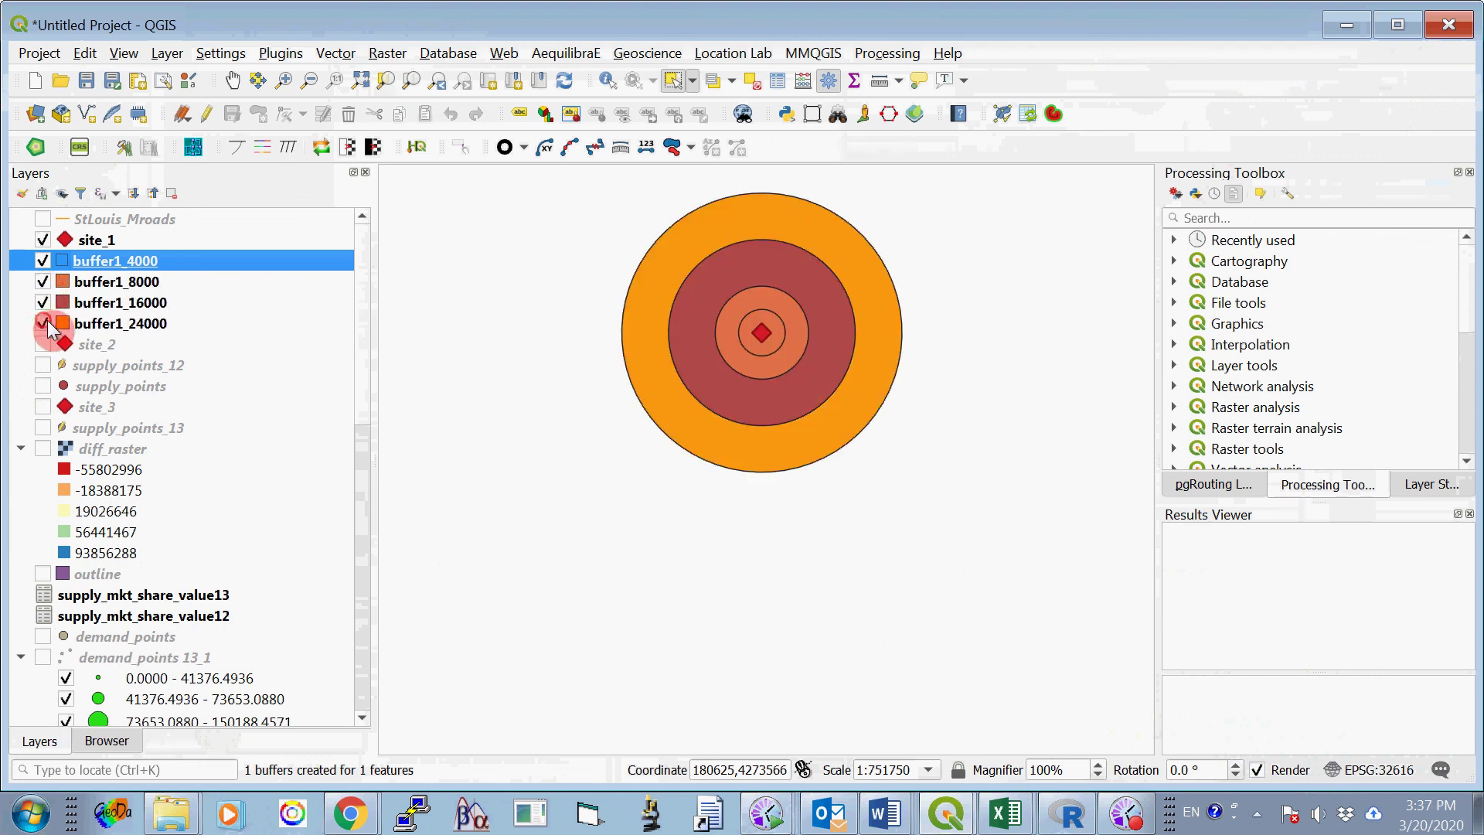
# Change the buffer1_8000 layer's simple fill style to No Brush and apply the symbology.
pyautogui.rightClick(112, 283)
pyautogui.click(249, 738)
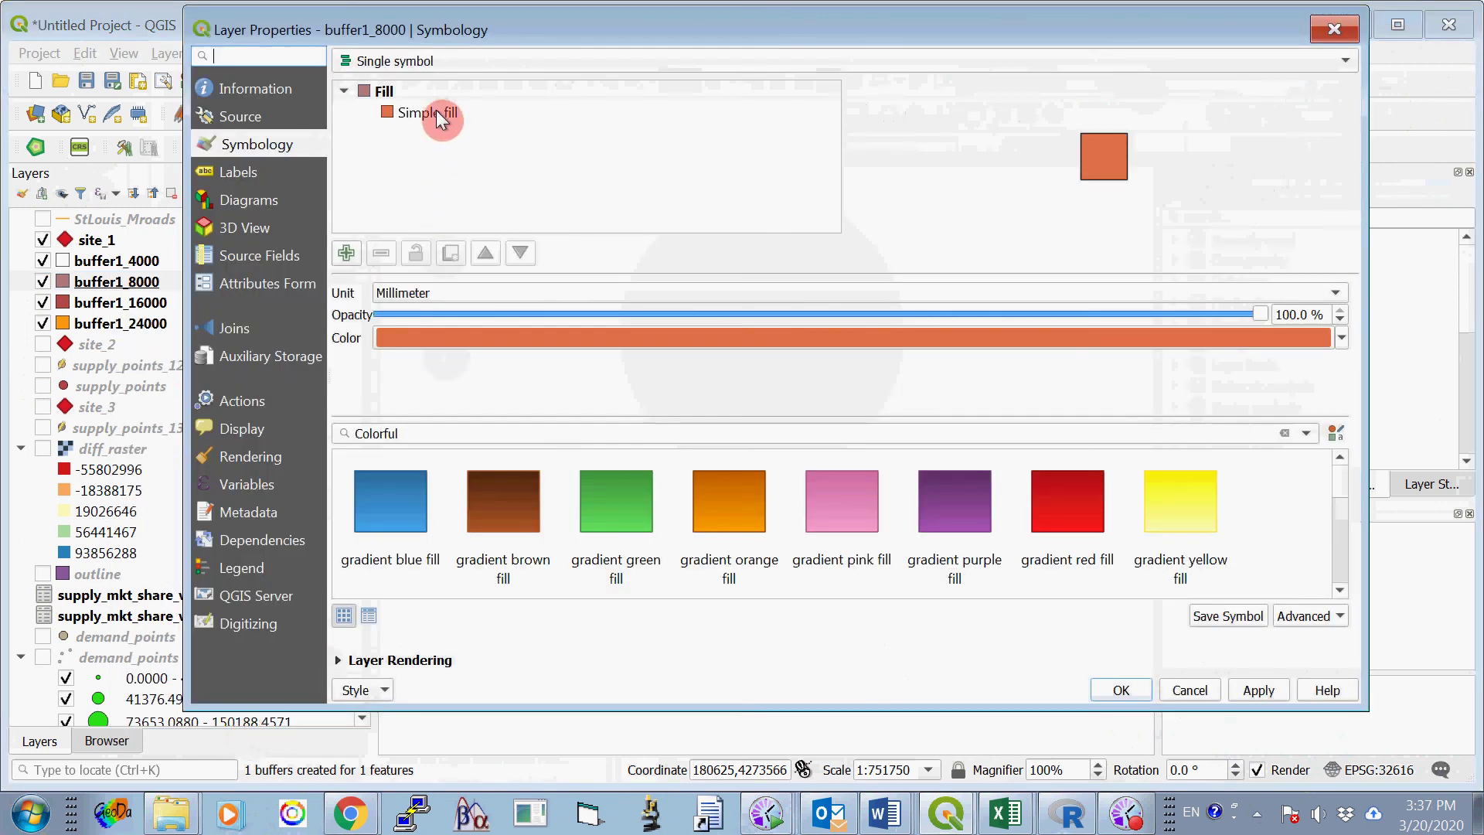
pyautogui.click(429, 113)
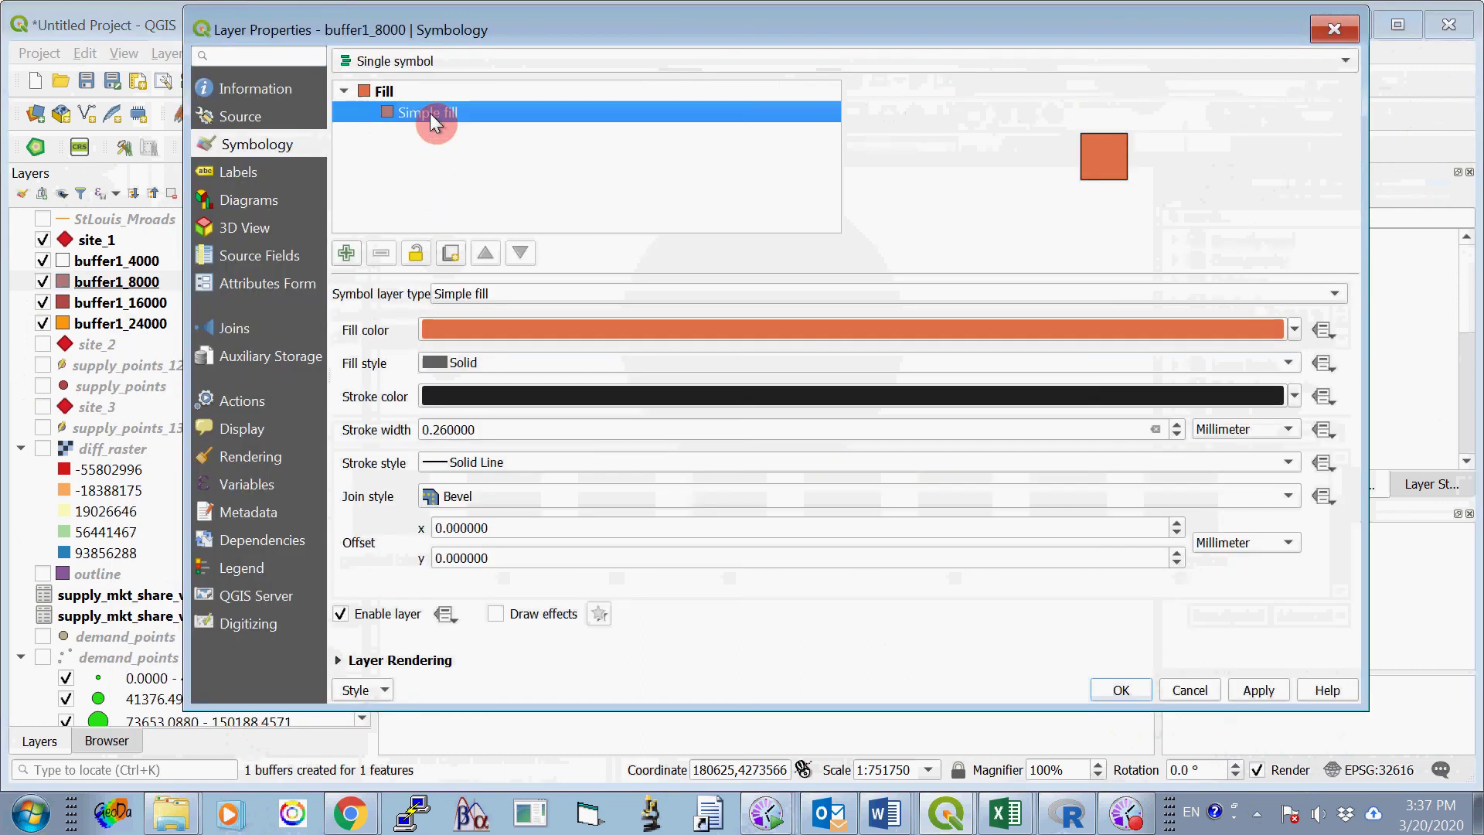
pyautogui.click(516, 360)
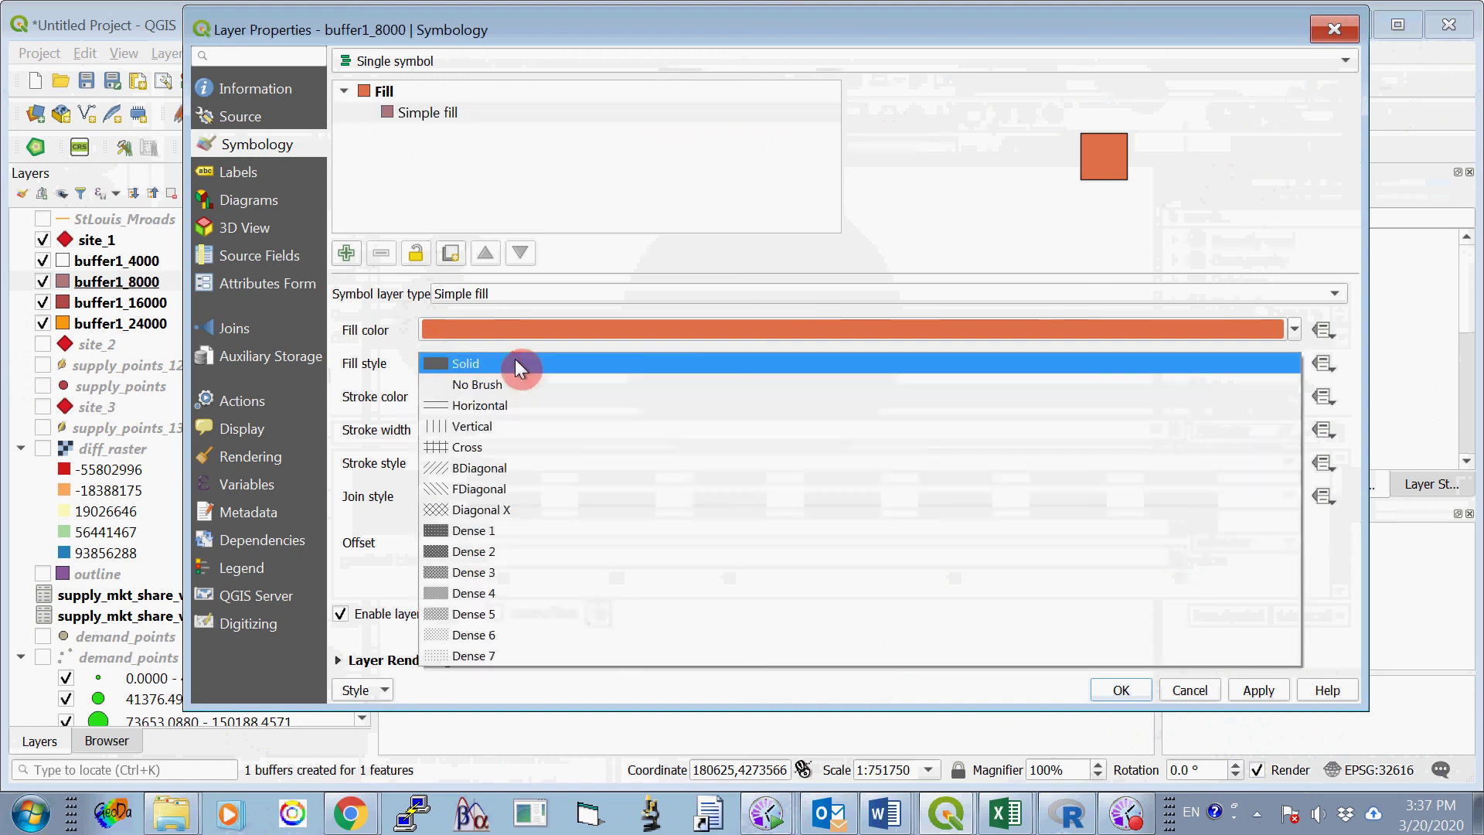
pyautogui.click(485, 385)
pyautogui.click(1125, 694)
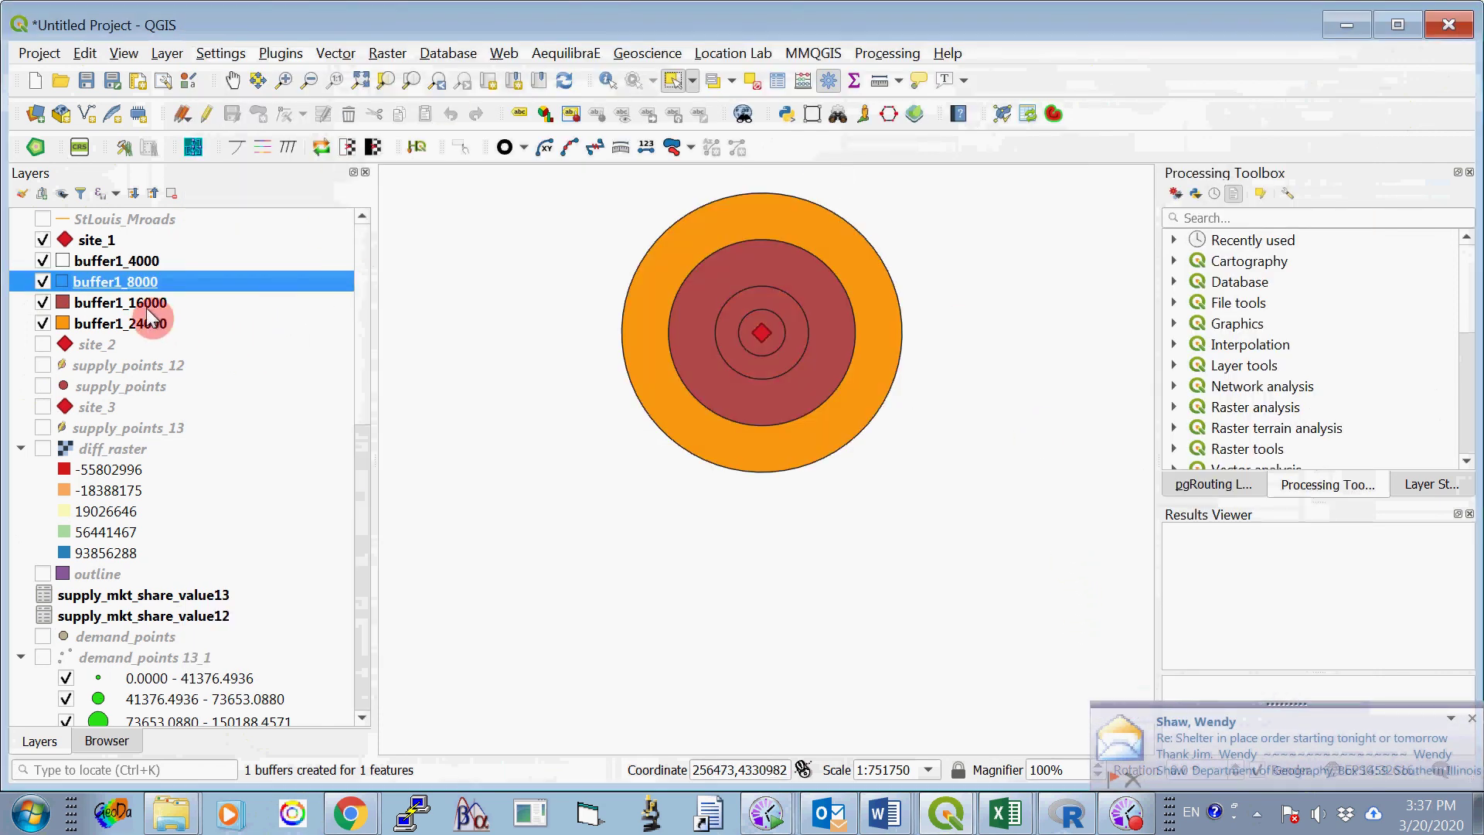
# Set the simple fill style of the buffer1_16000 layer to No Brush and apply the symbology.
pyautogui.click(142, 303)
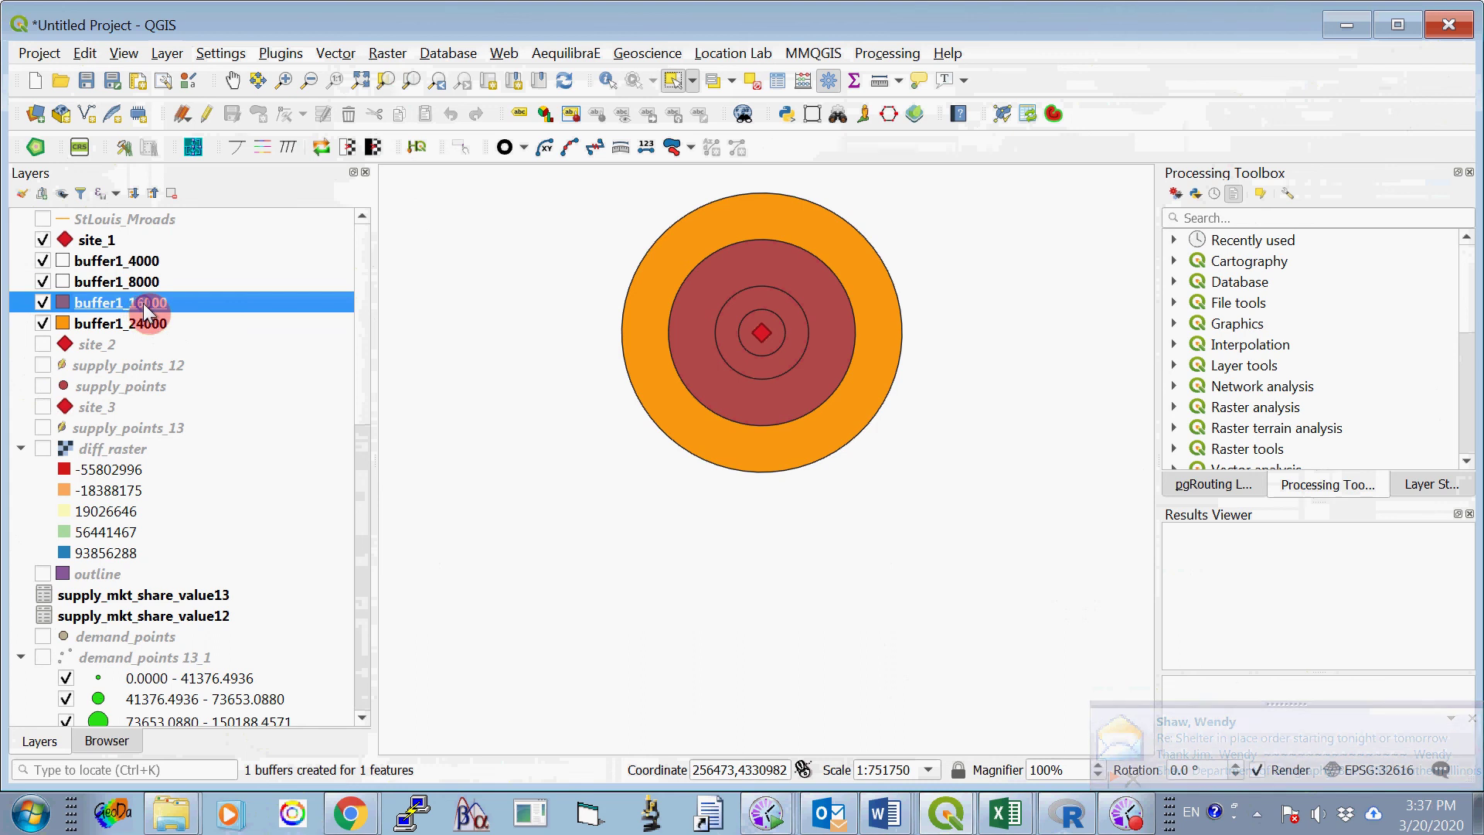
pyautogui.rightClick(142, 303)
pyautogui.click(209, 752)
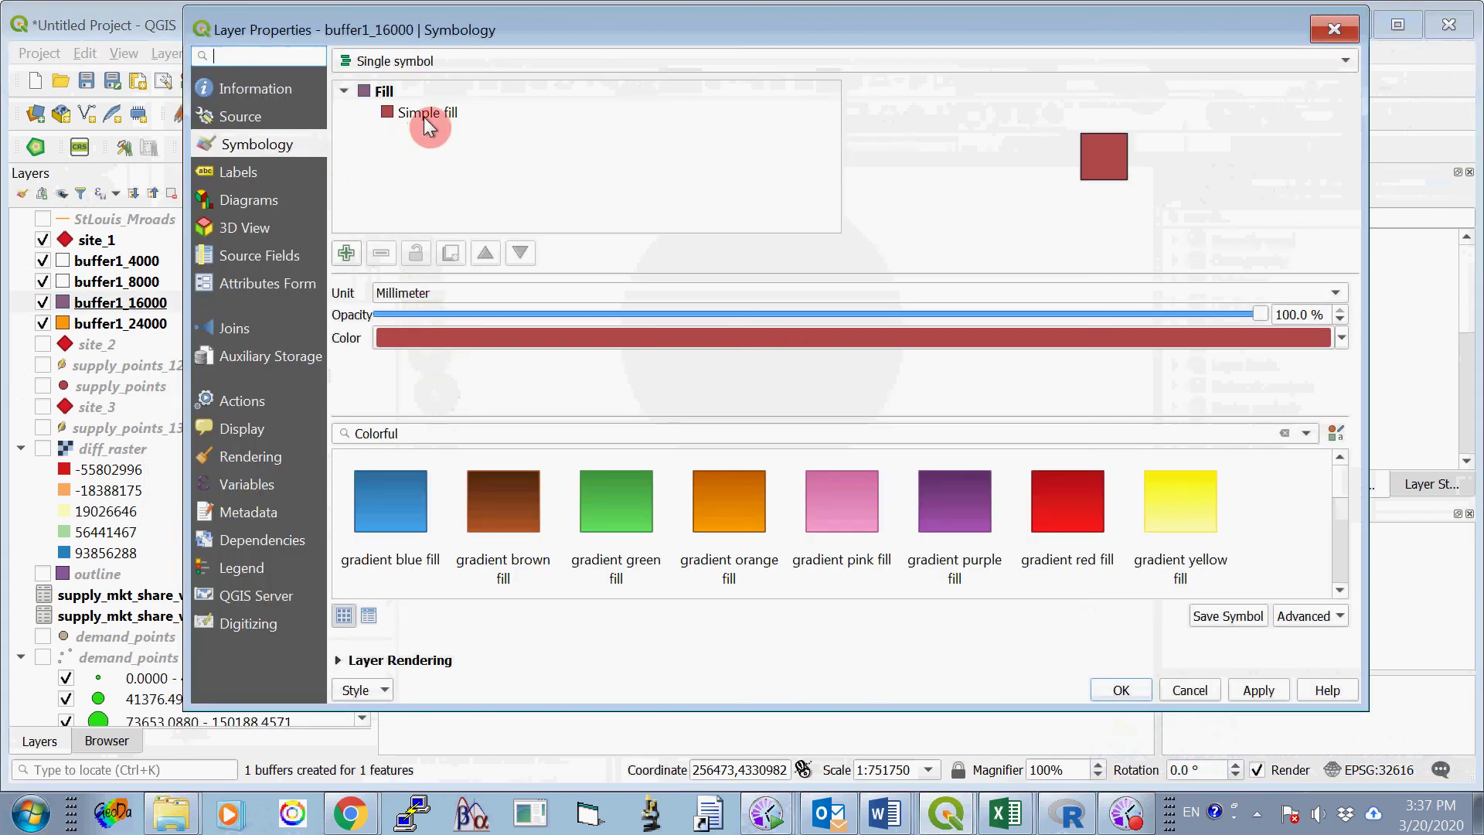
pyautogui.click(429, 113)
pyautogui.click(472, 396)
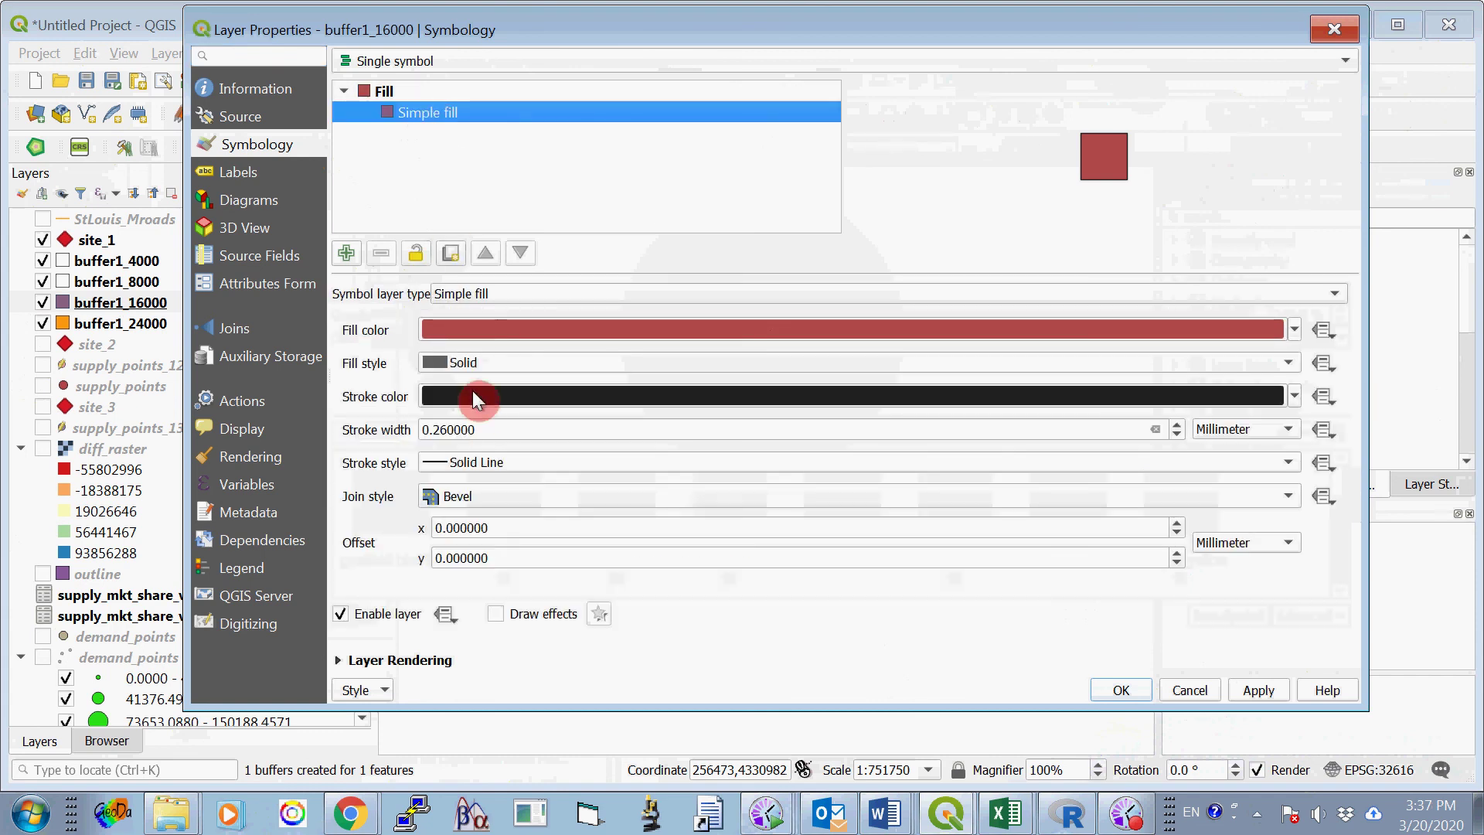
pyautogui.click(483, 361)
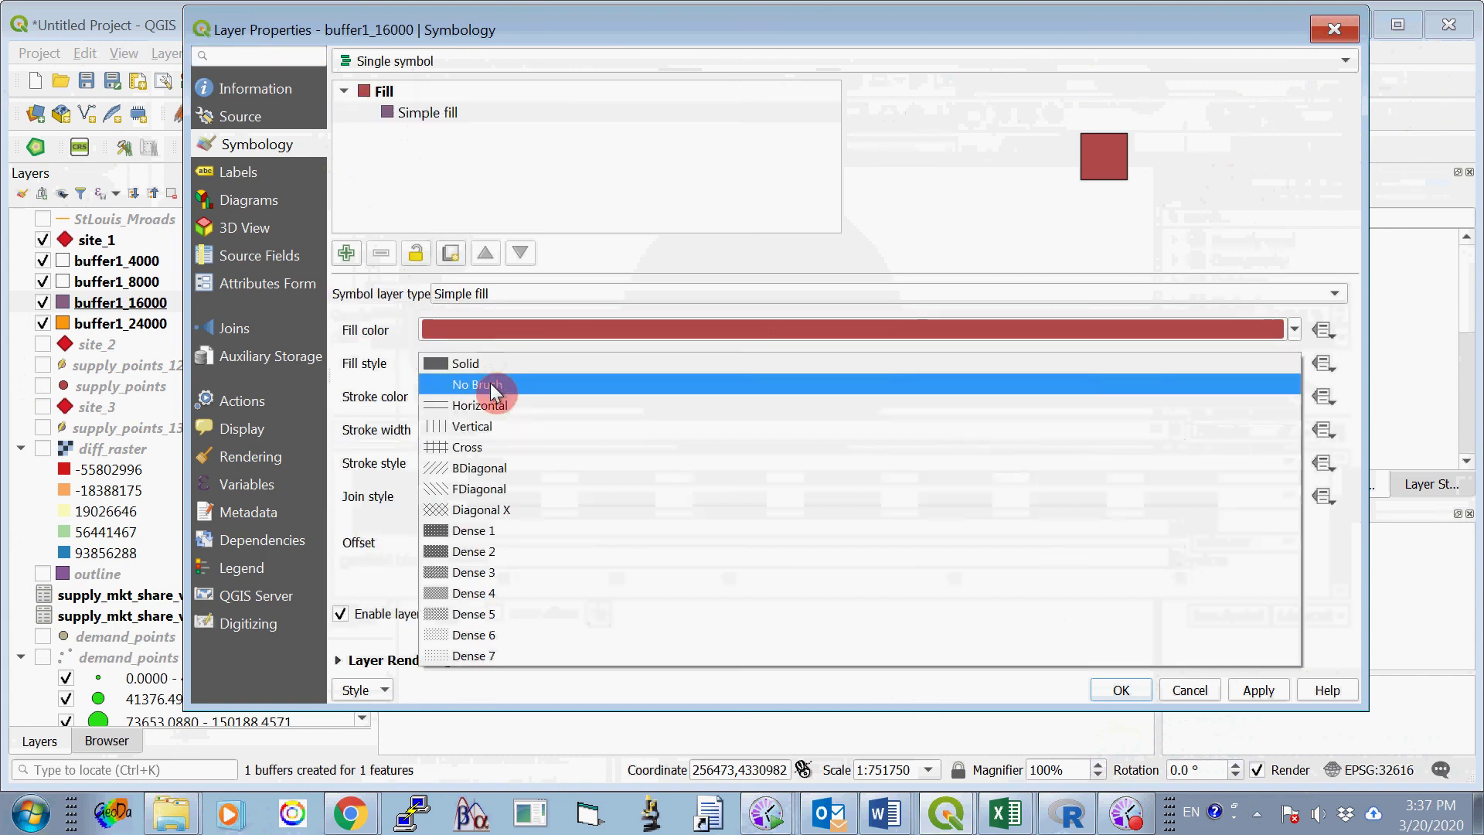
pyautogui.click(490, 385)
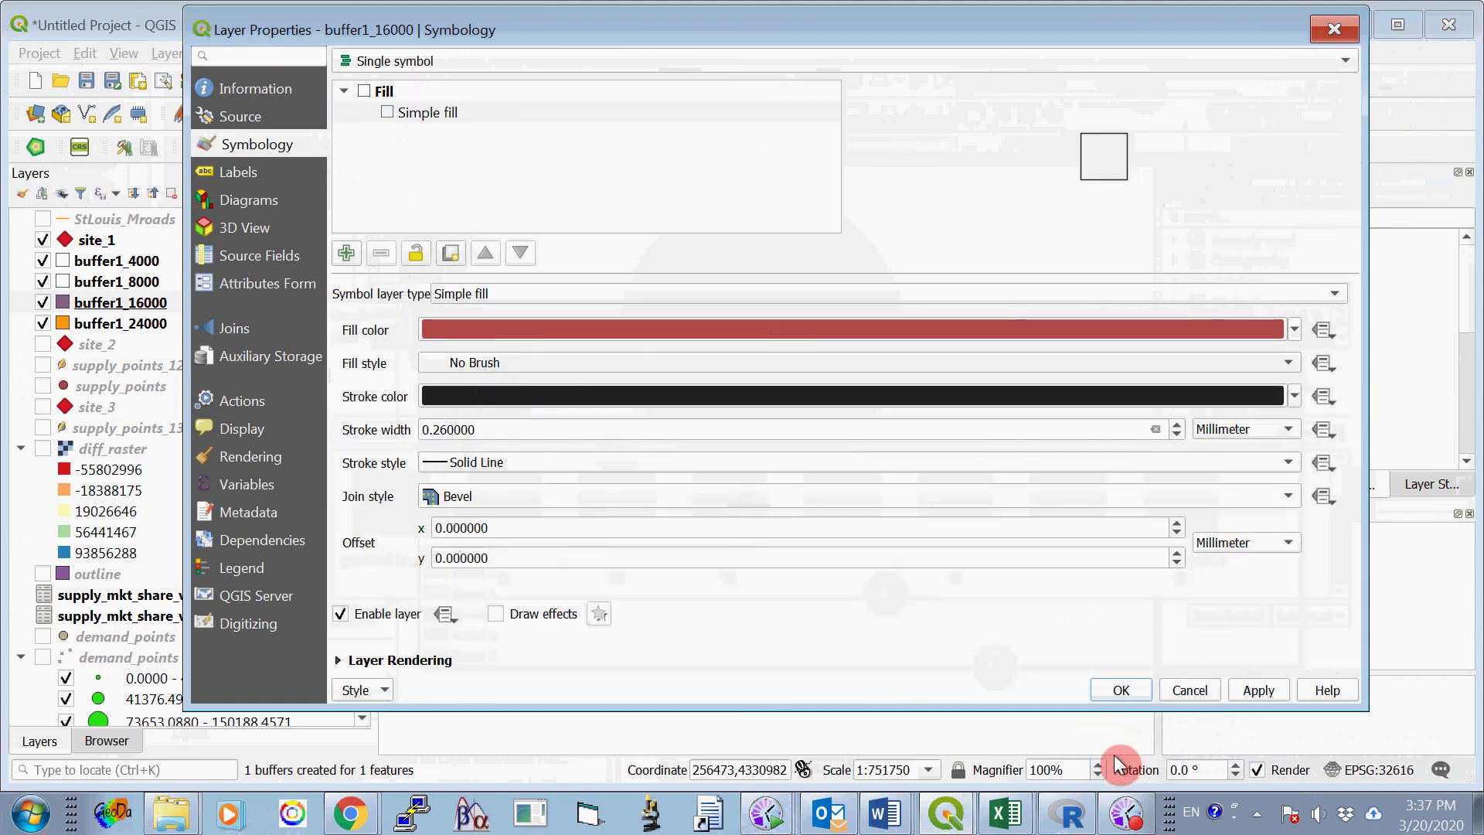
pyautogui.click(1106, 693)
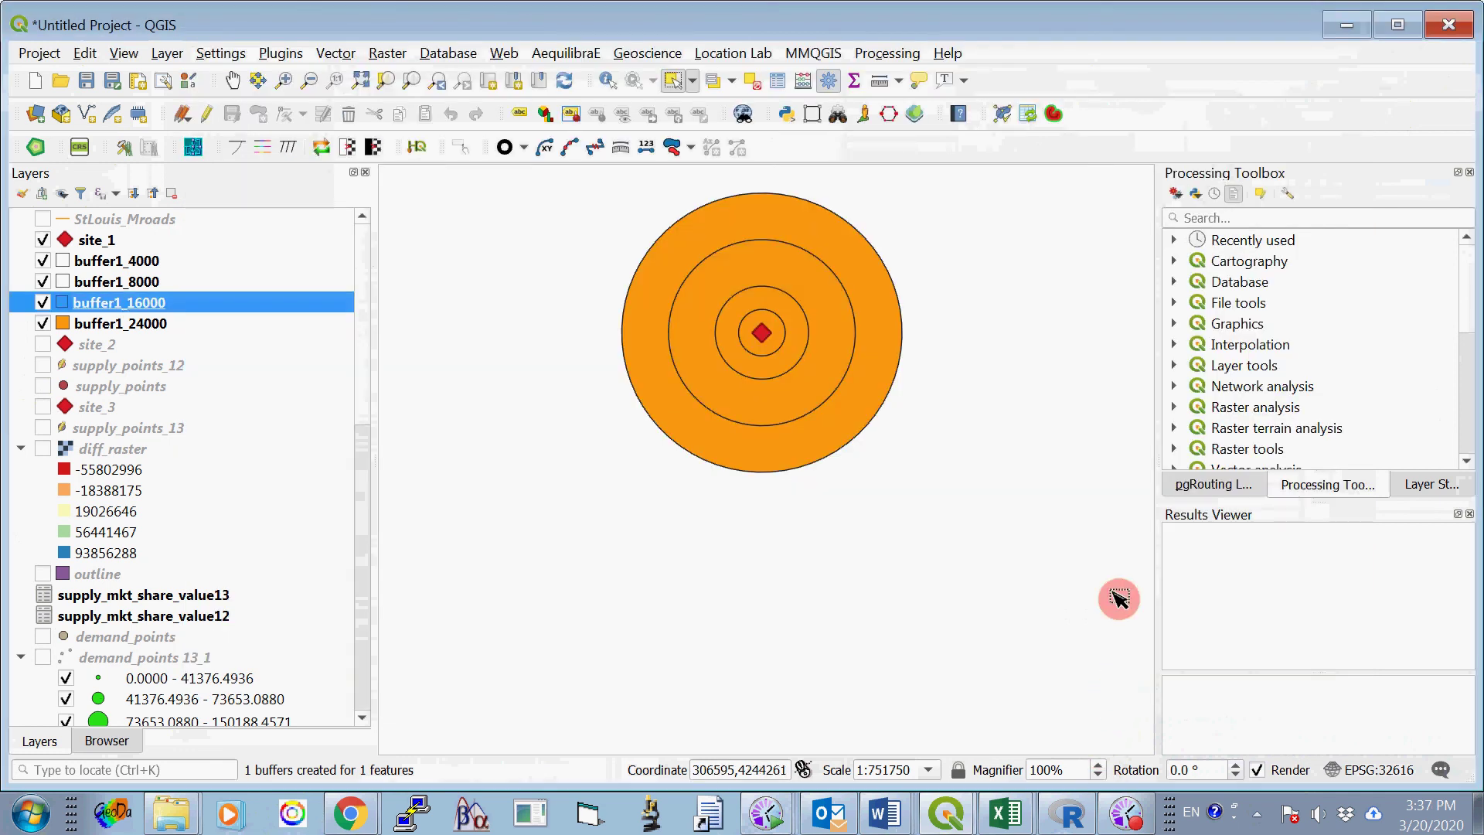
# Change the buffer1_24000 layer's simple fill style to No Brush and apply the symbology.
pyautogui.click(143, 327)
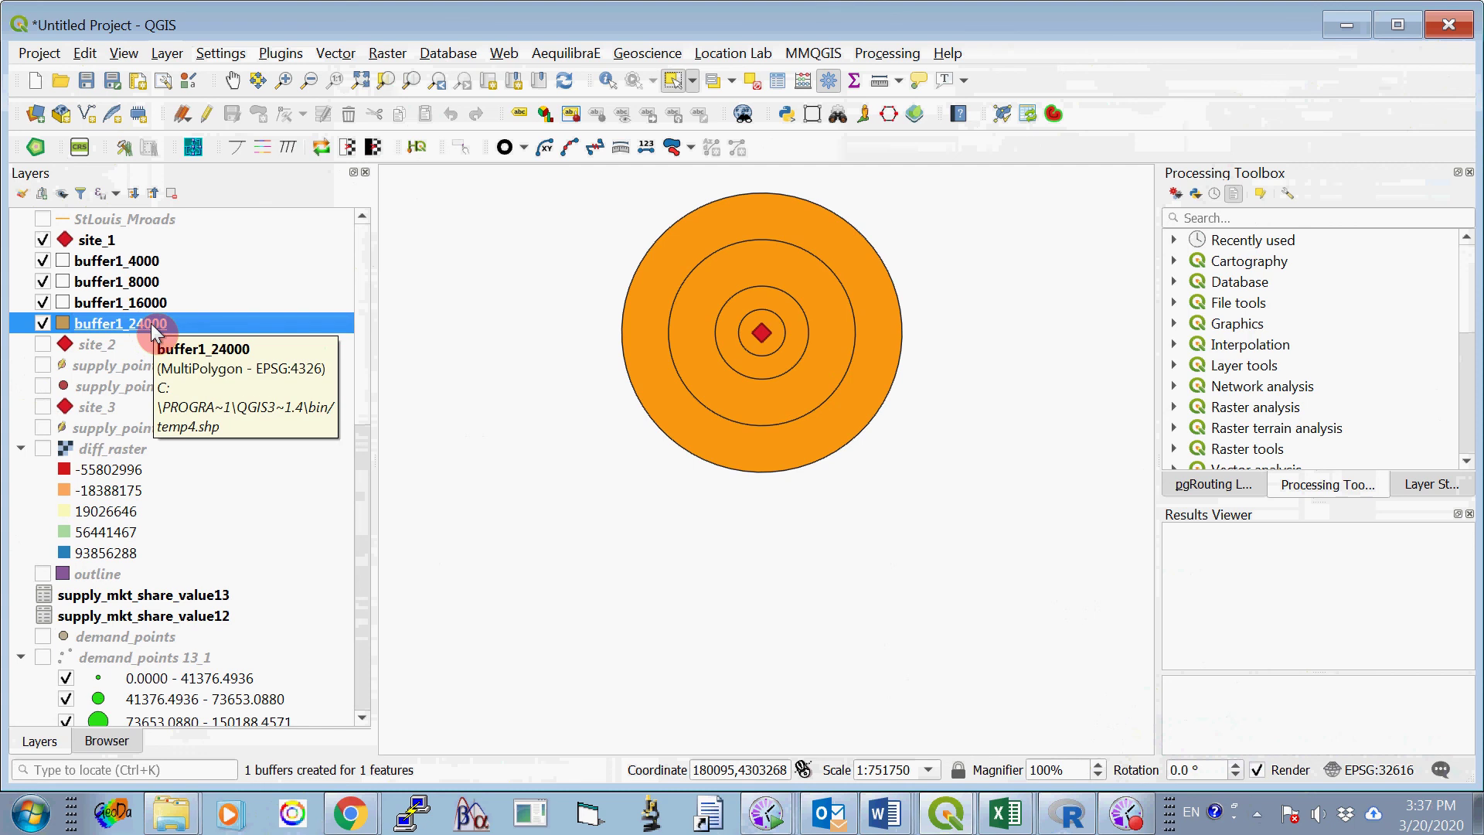
pyautogui.rightClick(154, 330)
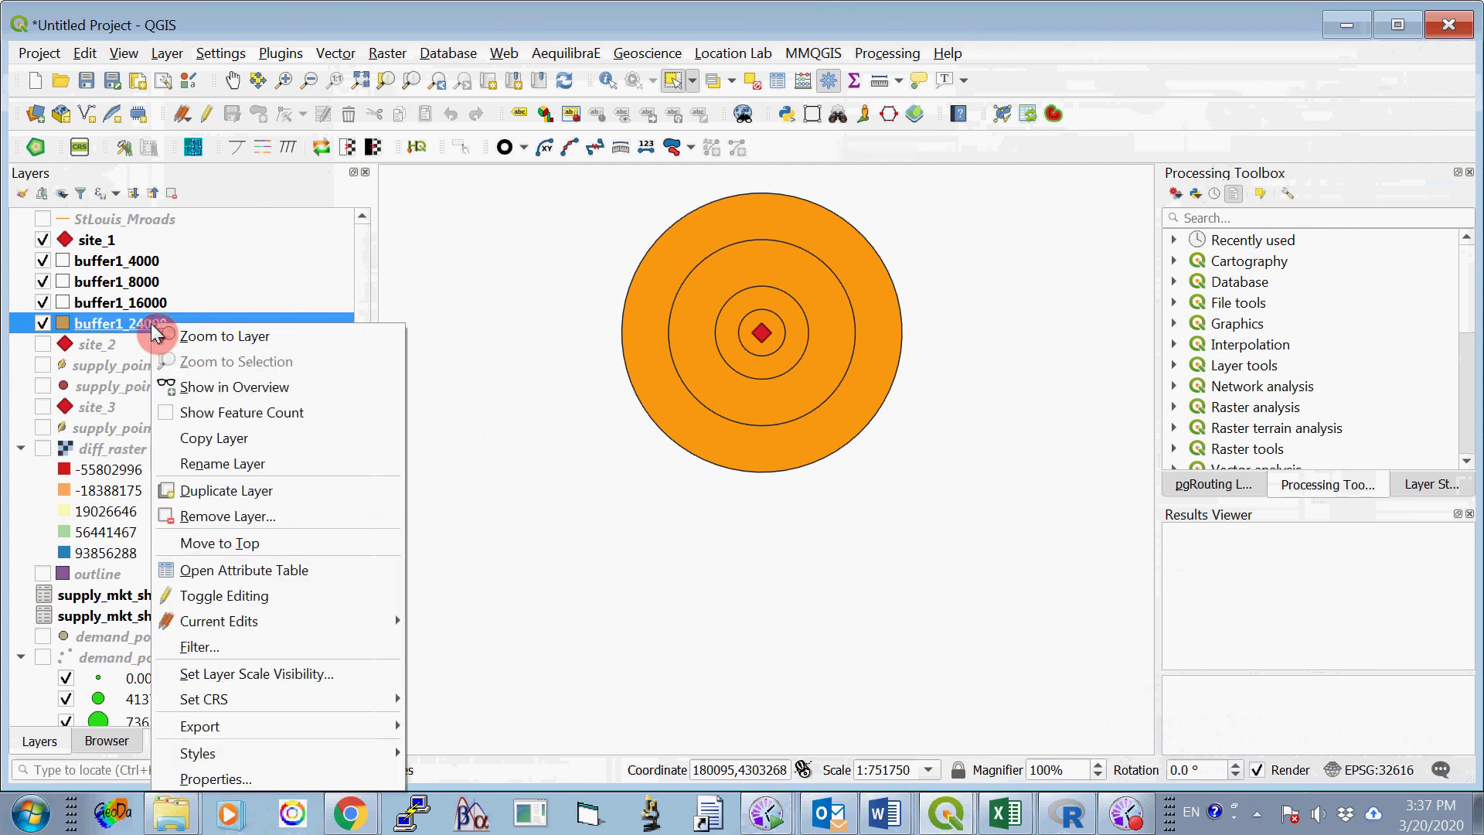
pyautogui.click(232, 778)
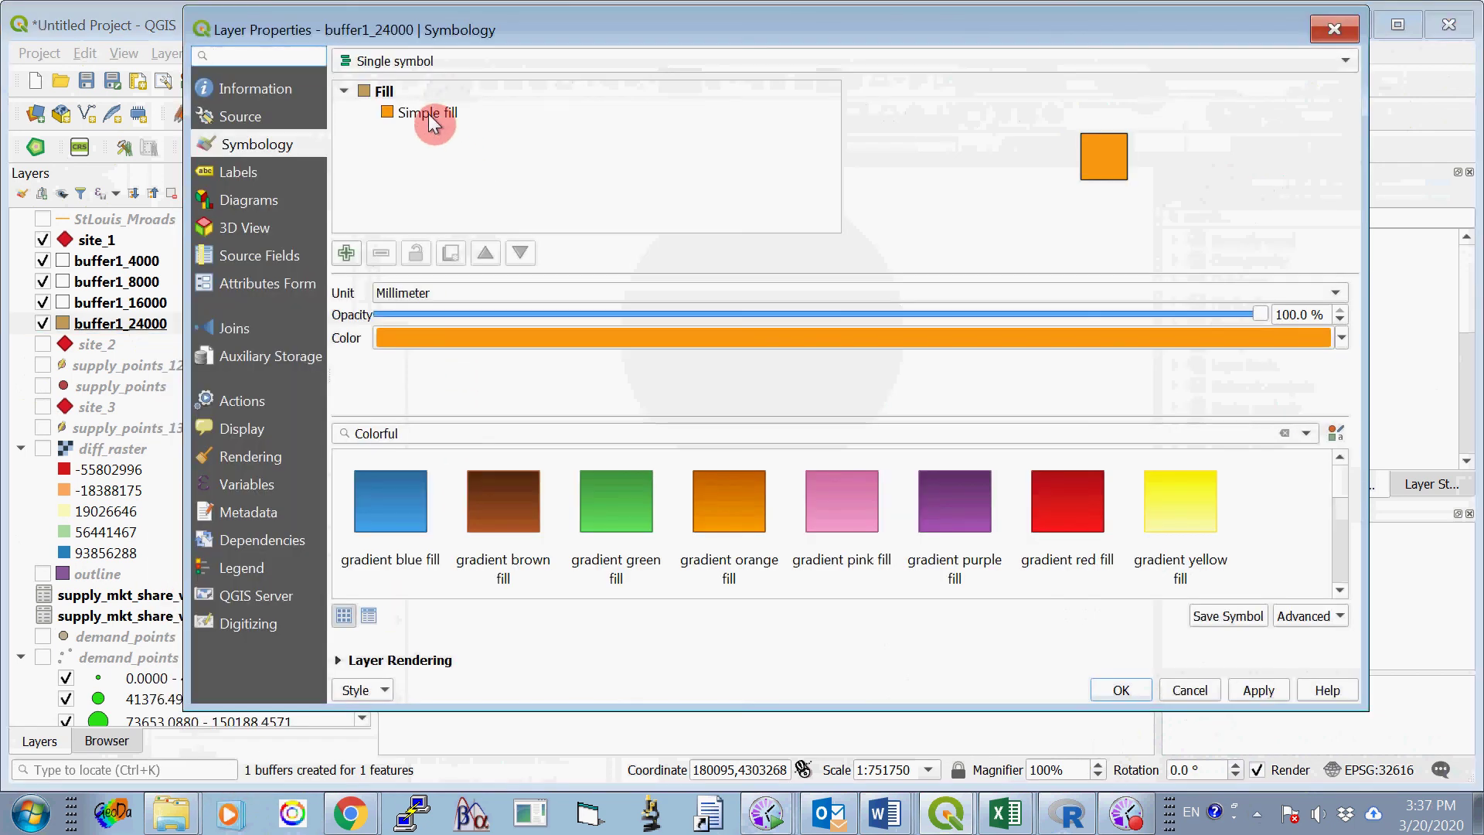
pyautogui.click(428, 114)
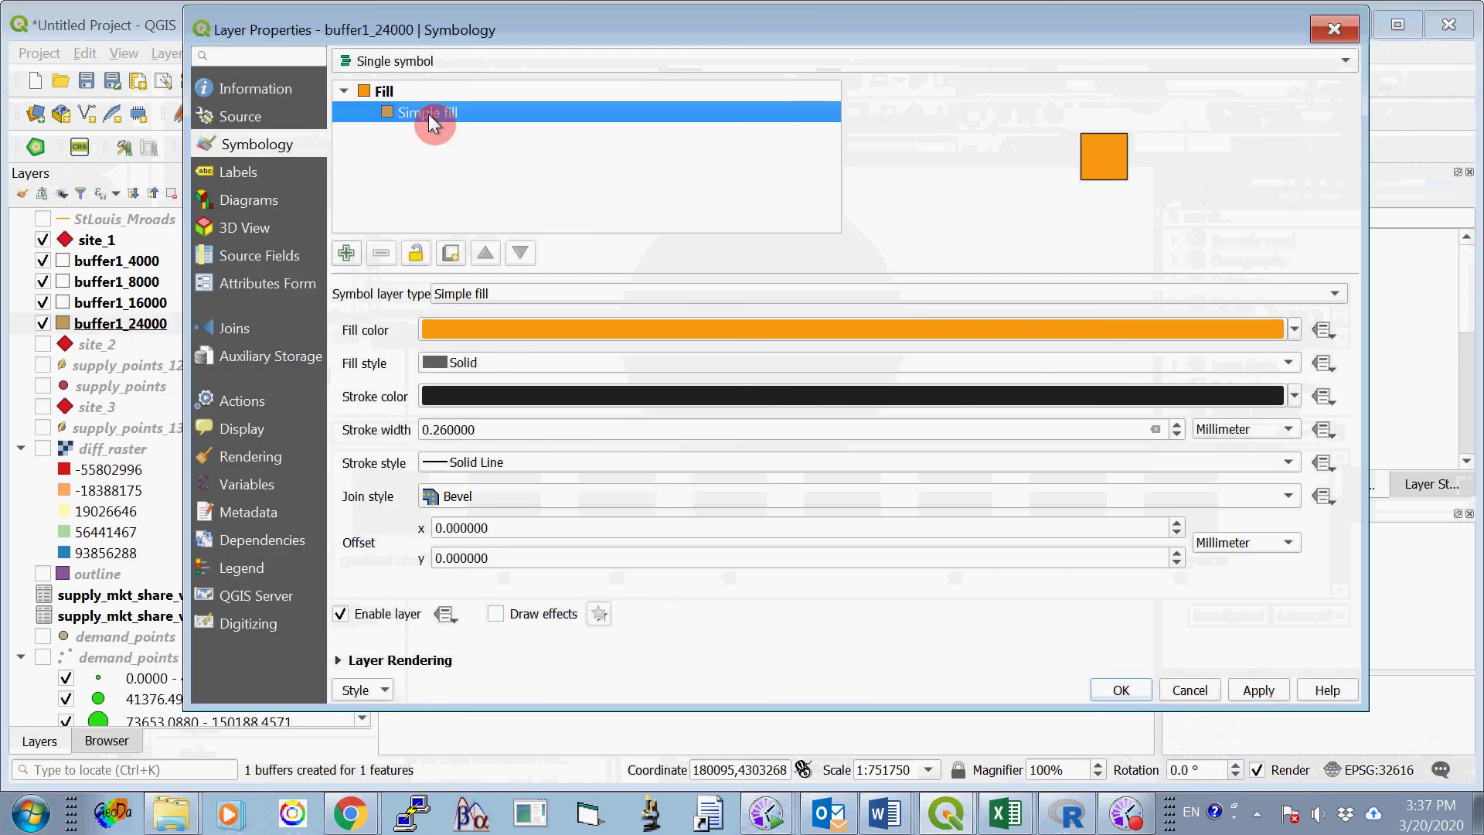
pyautogui.click(501, 361)
pyautogui.click(484, 384)
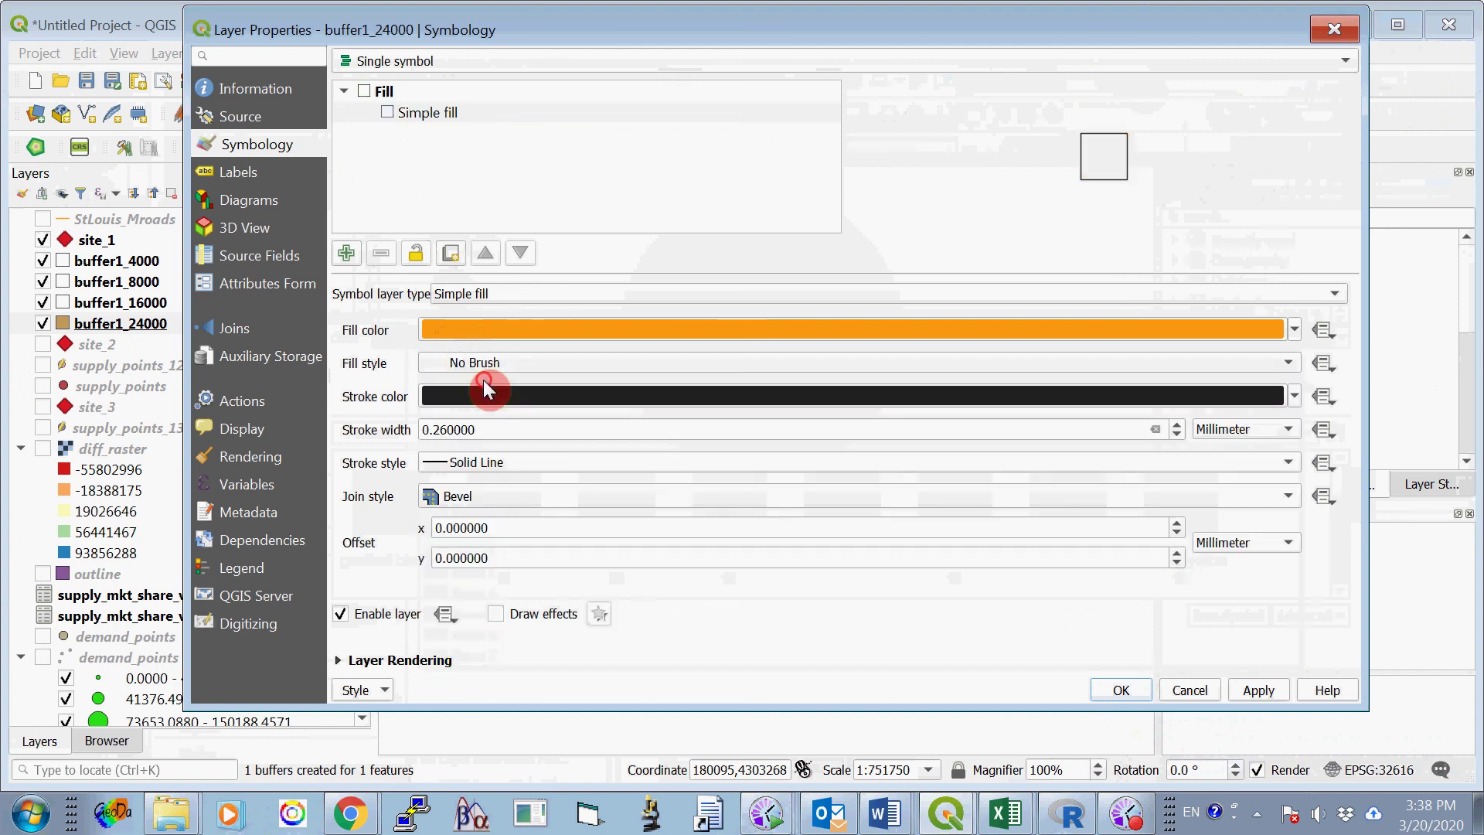
pyautogui.click(1130, 687)
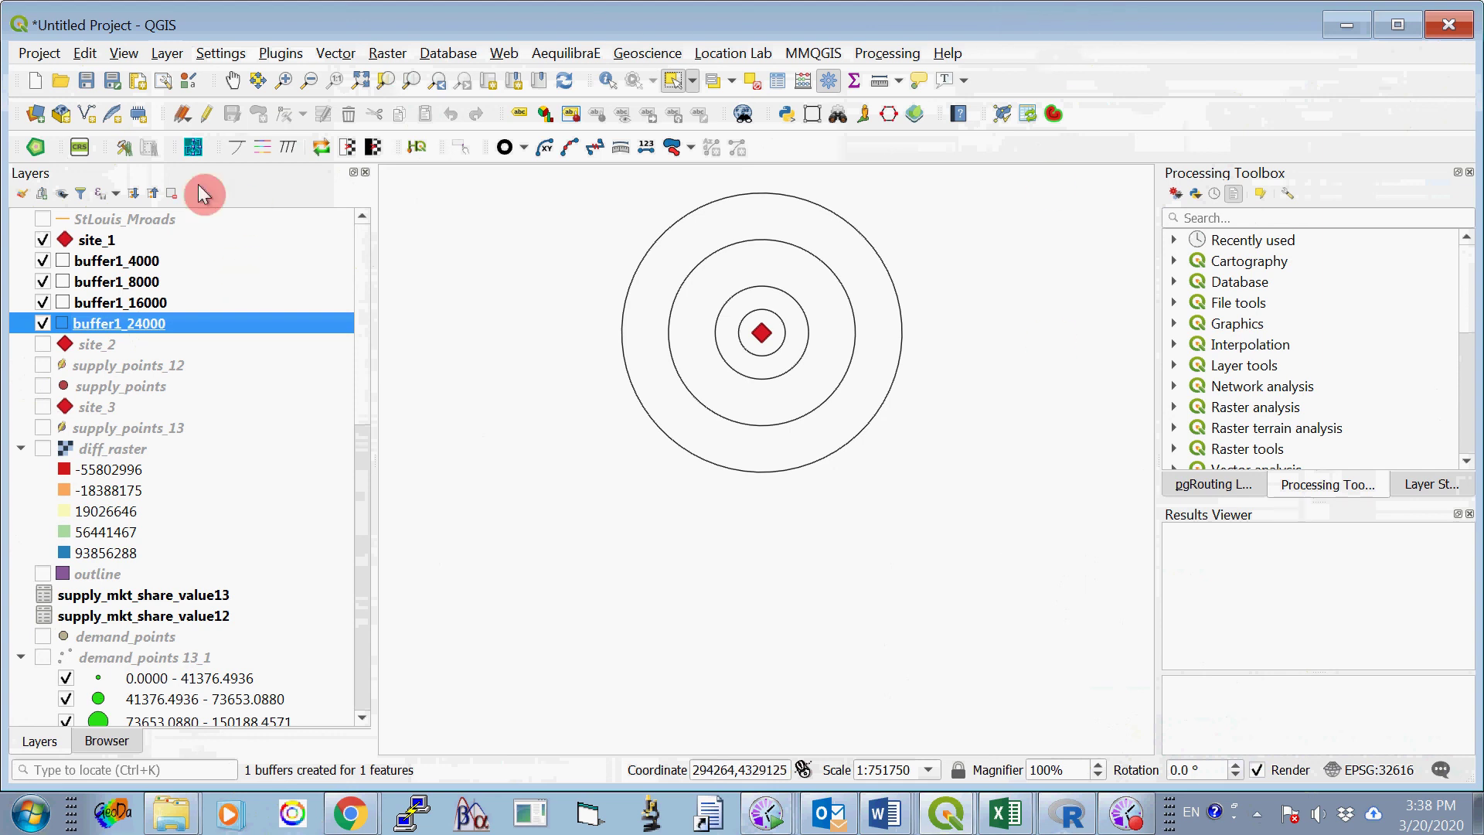
# Hide site_1 and its four buffer layers, and show the site_2 layer.
pyautogui.click(42, 240)
pyautogui.click(42, 260)
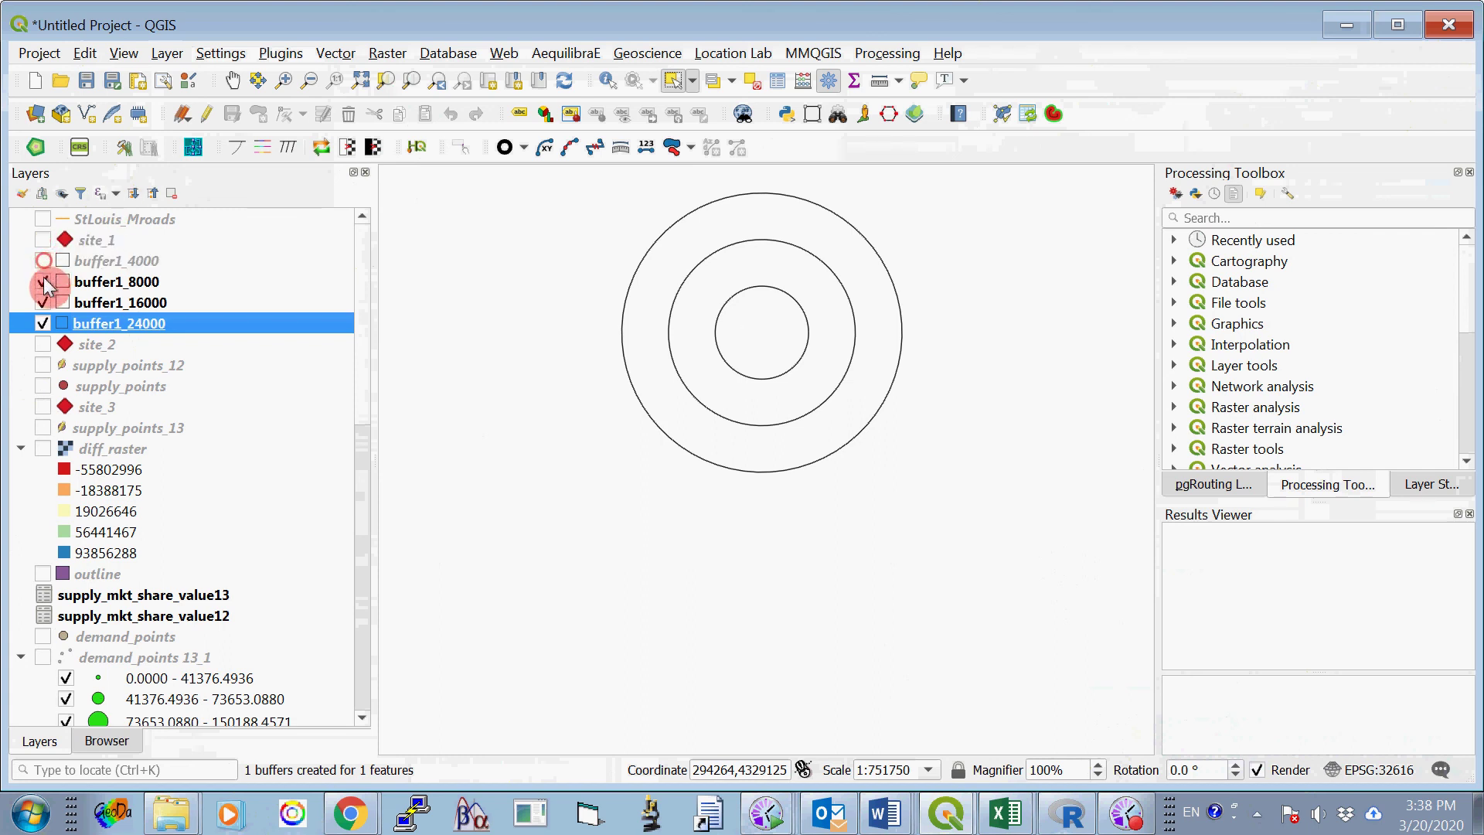
pyautogui.click(42, 281)
pyautogui.click(42, 303)
pyautogui.click(42, 323)
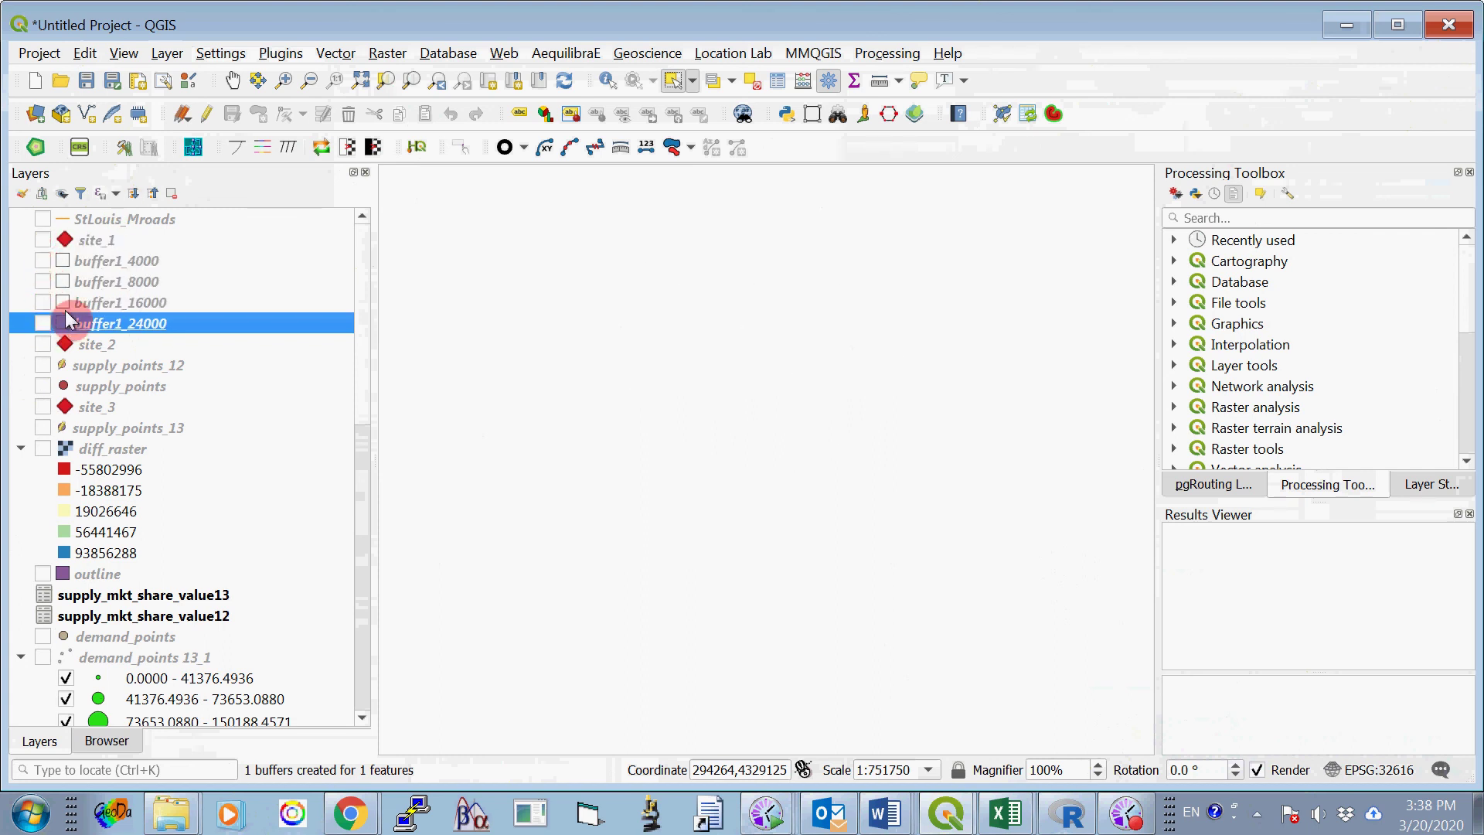
pyautogui.click(43, 344)
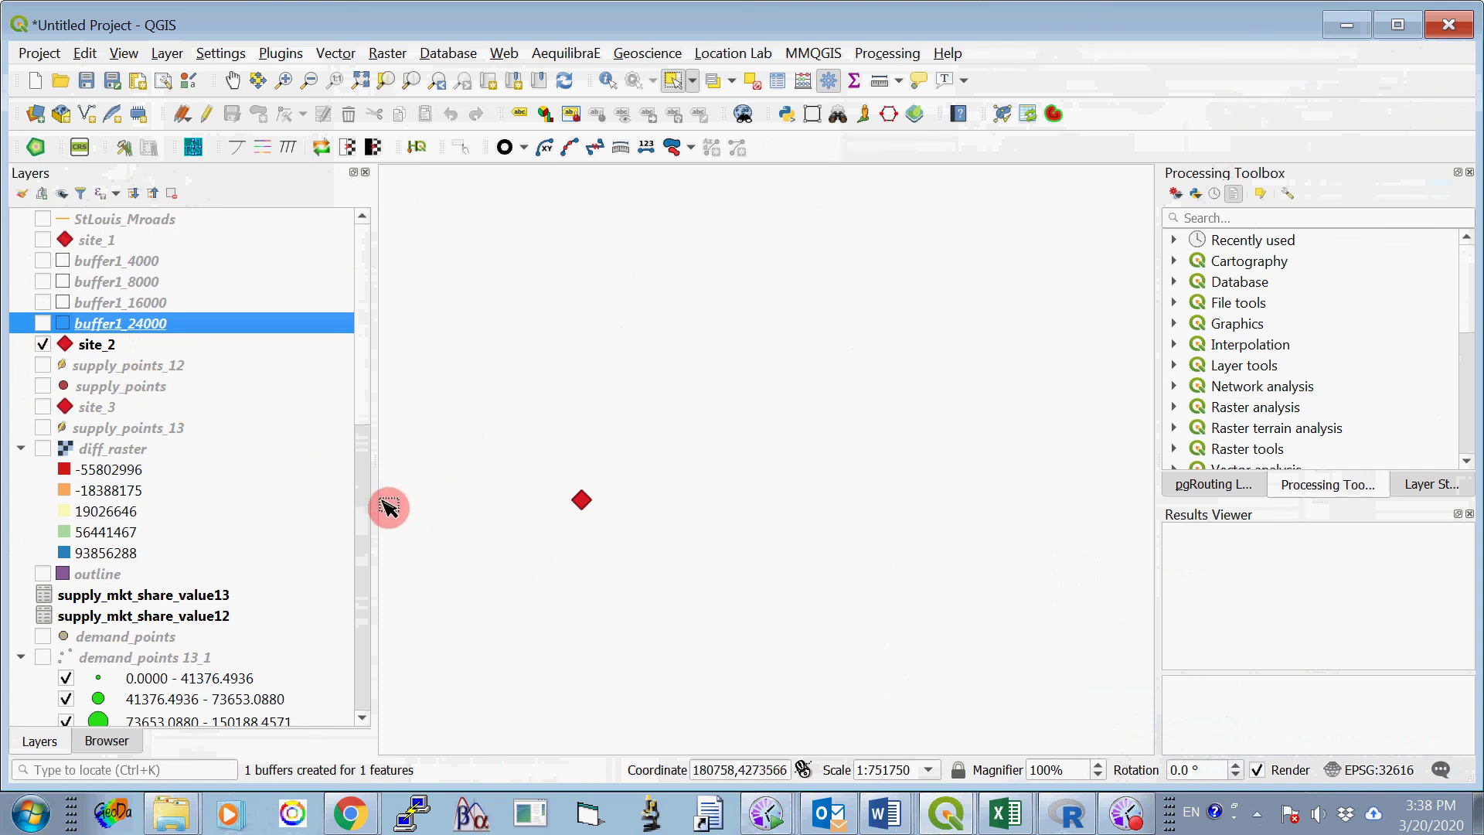
# Create a 4000 meter MMQGIS buffer around site_2 with temp6.shp as the output file.
pyautogui.click(814, 53)
pyautogui.moveTo(845, 128)
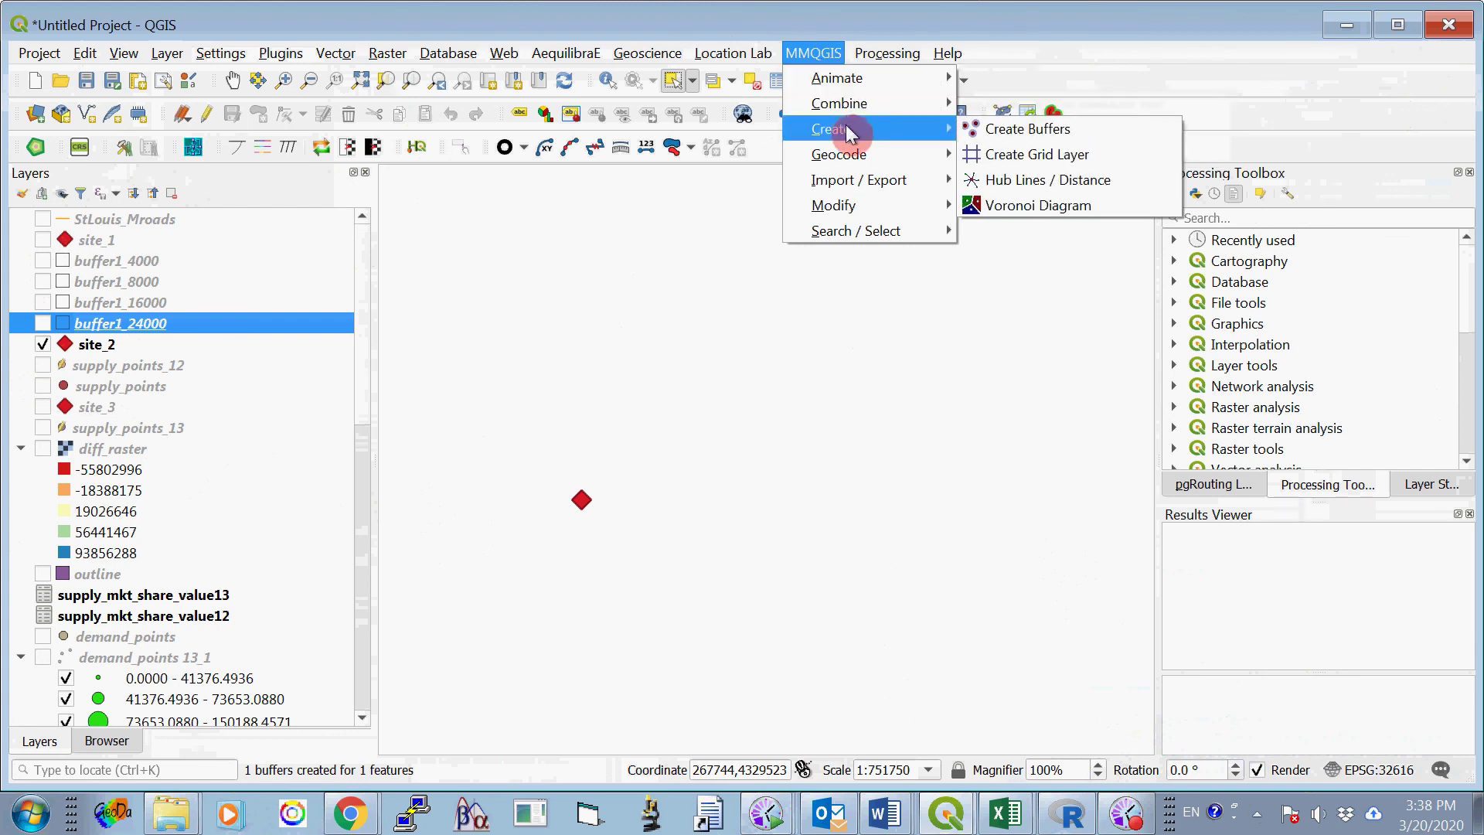
pyautogui.click(989, 132)
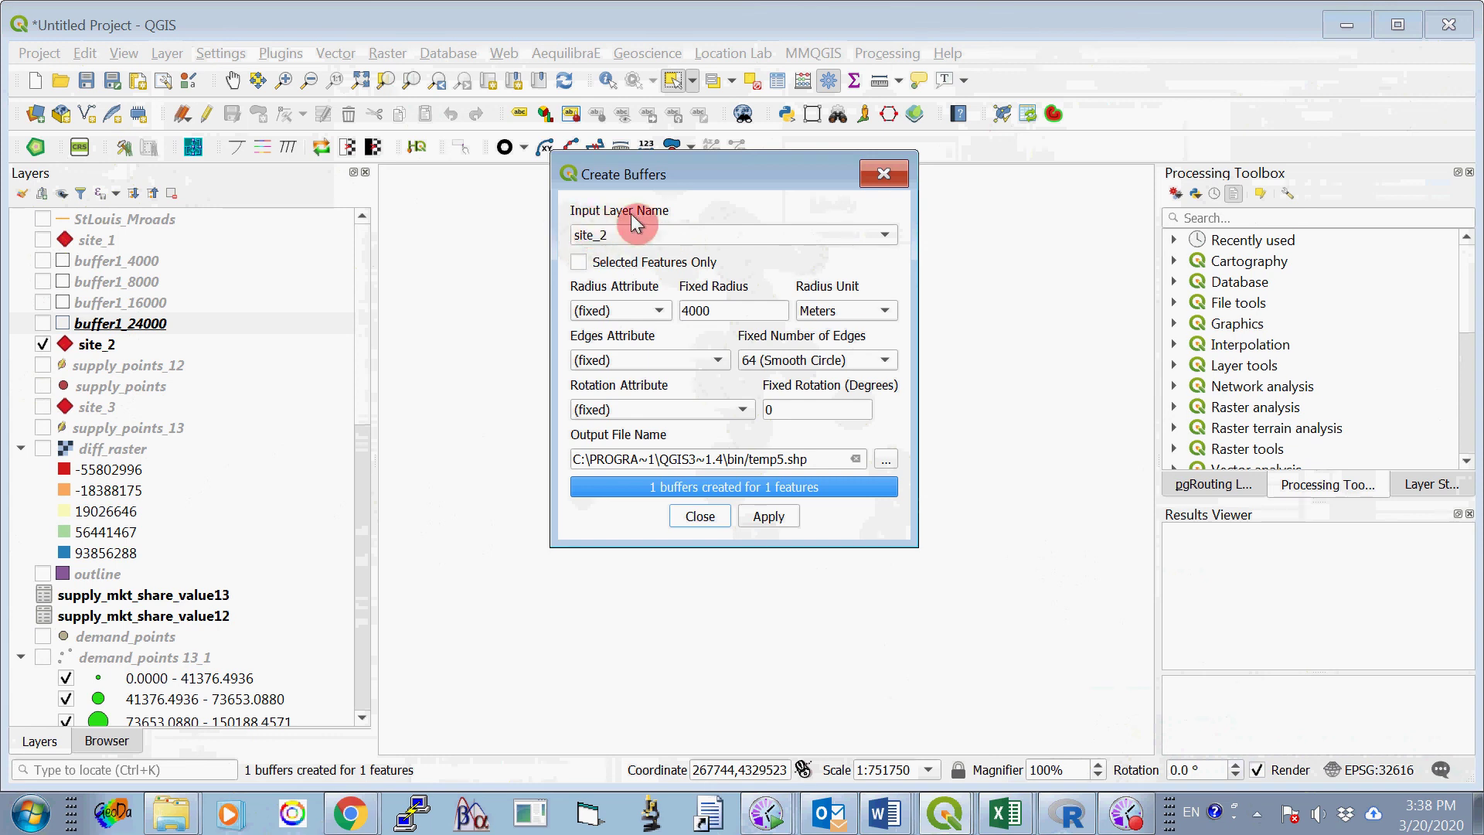
pyautogui.click(800, 458)
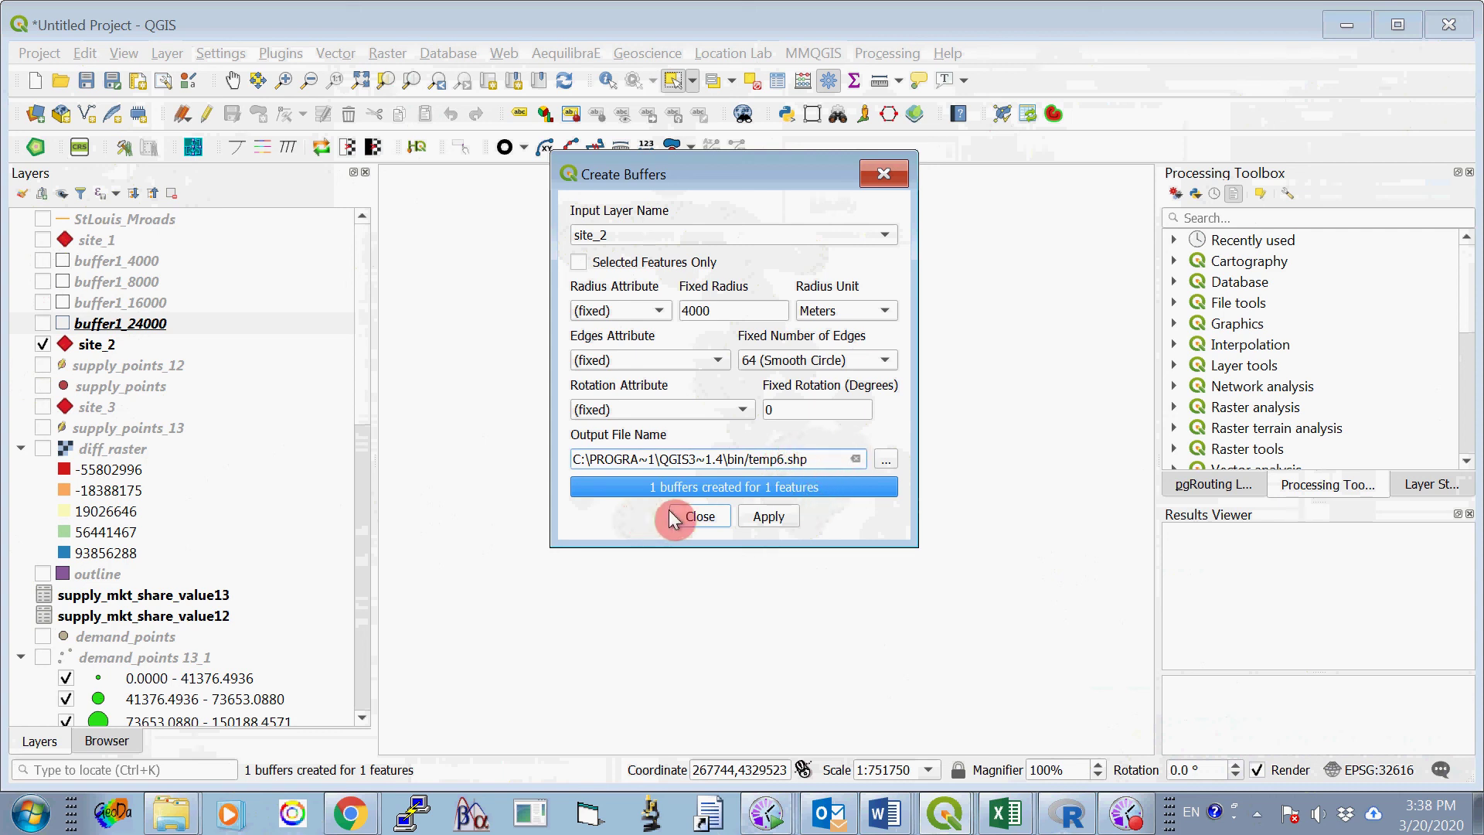
pyautogui.click(746, 520)
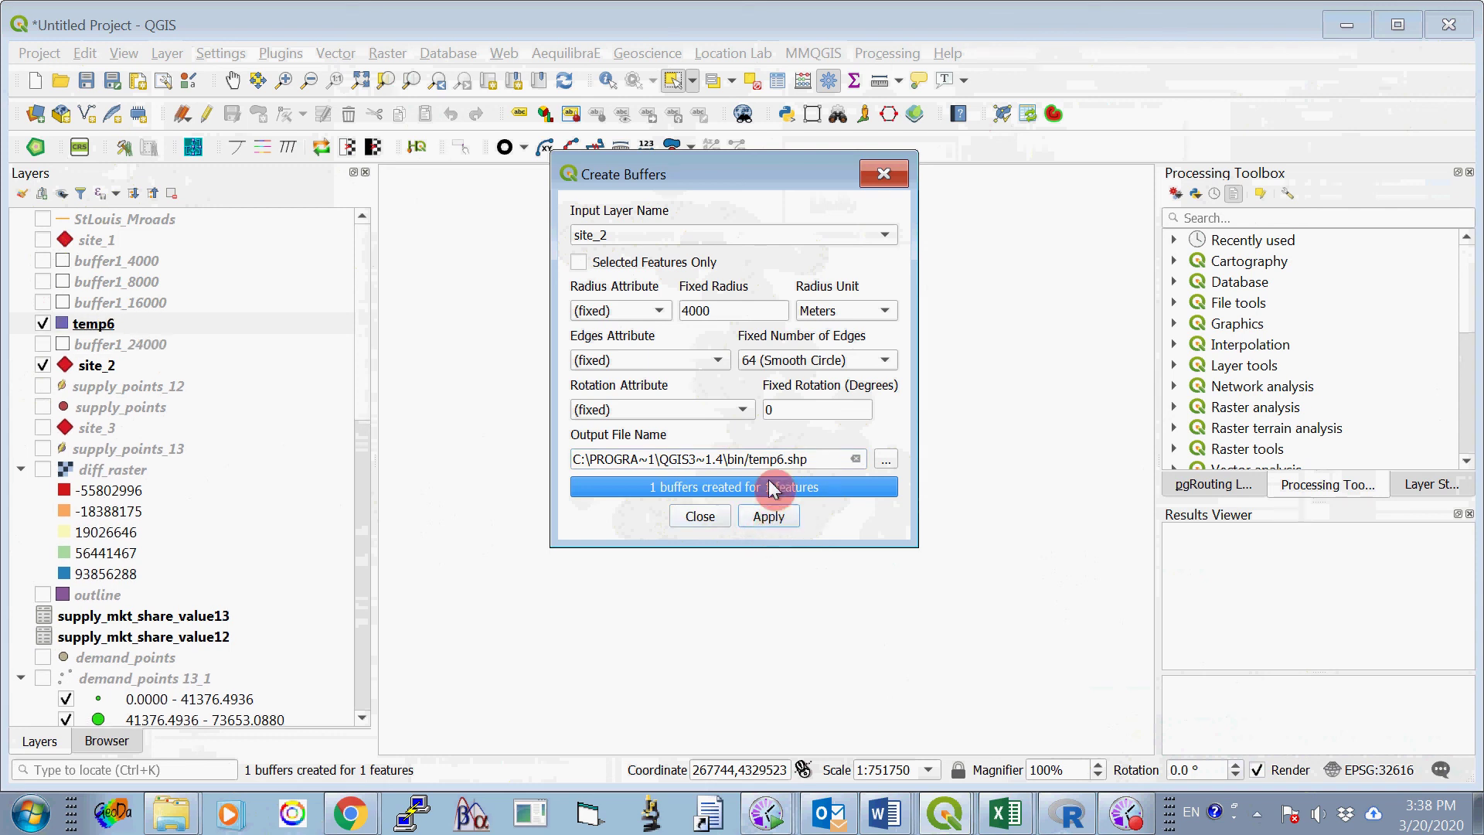
# Create an 8000 meter buffer around site_2 with temp7.shp as the output file.
pyautogui.doubleClick(751, 308)
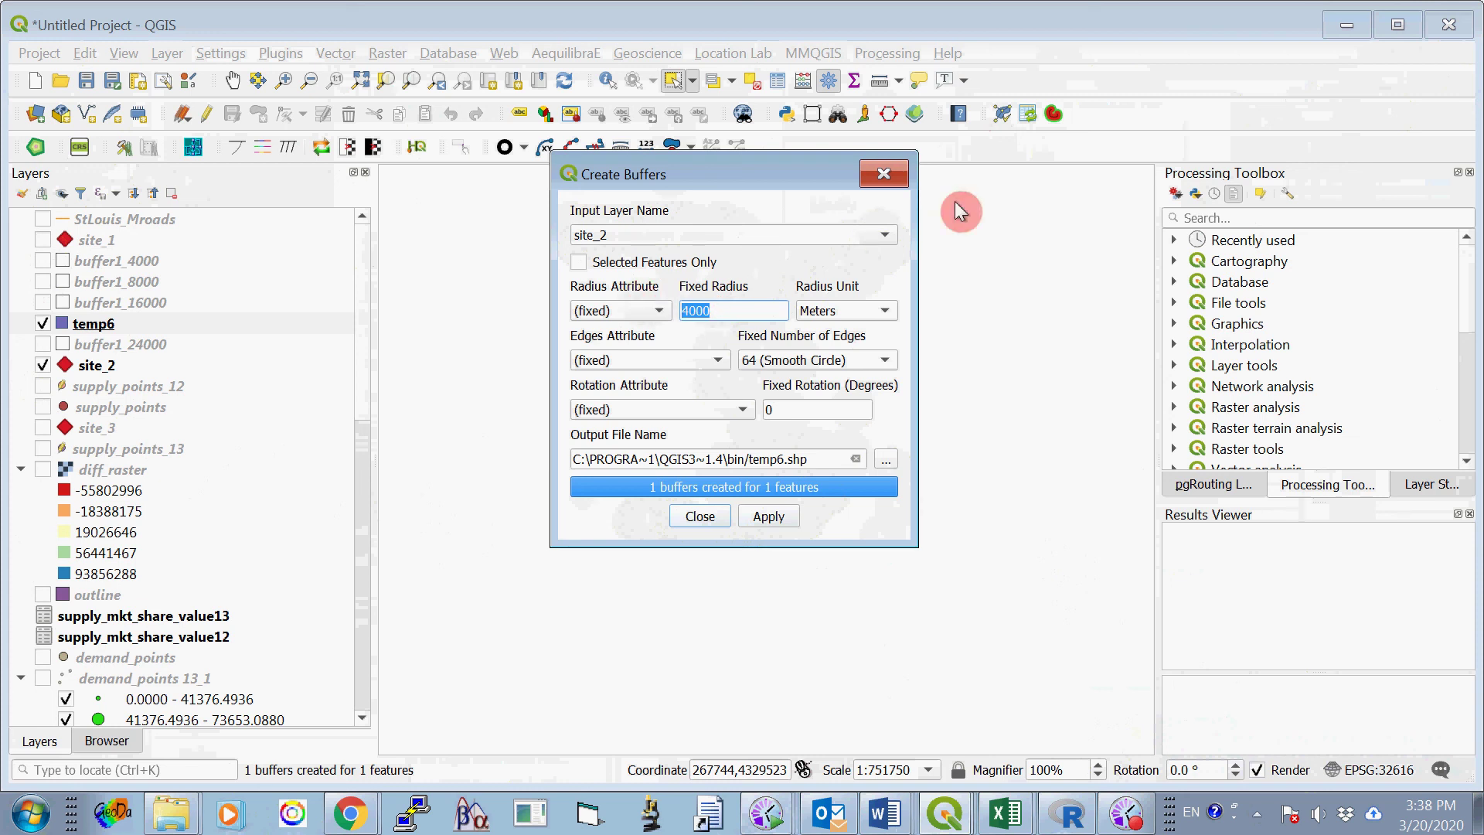
pyautogui.write('8000')
pyautogui.click(780, 456)
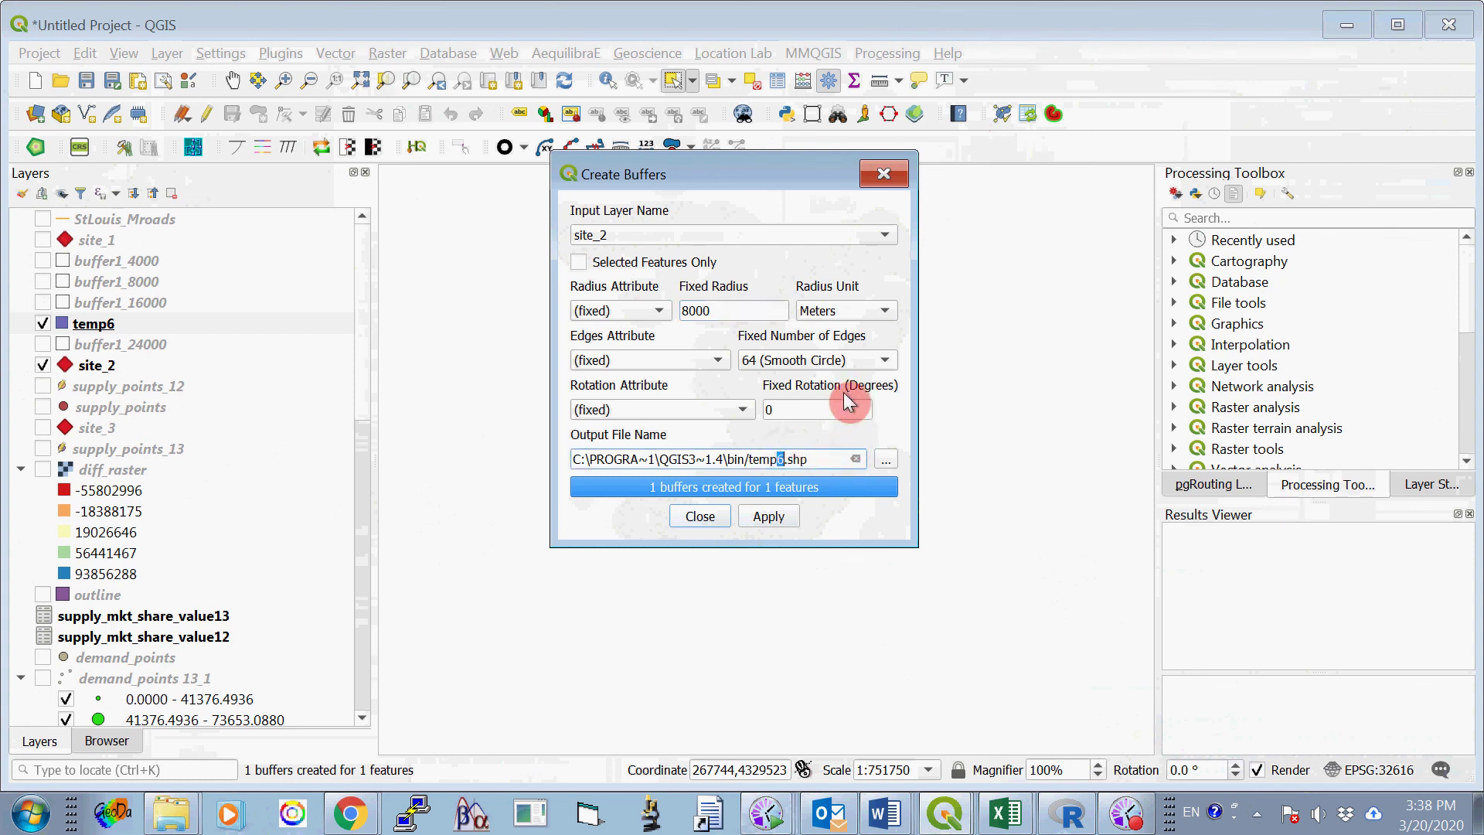
pyautogui.press('BackSpace')
pyautogui.write('7')
pyautogui.click(770, 515)
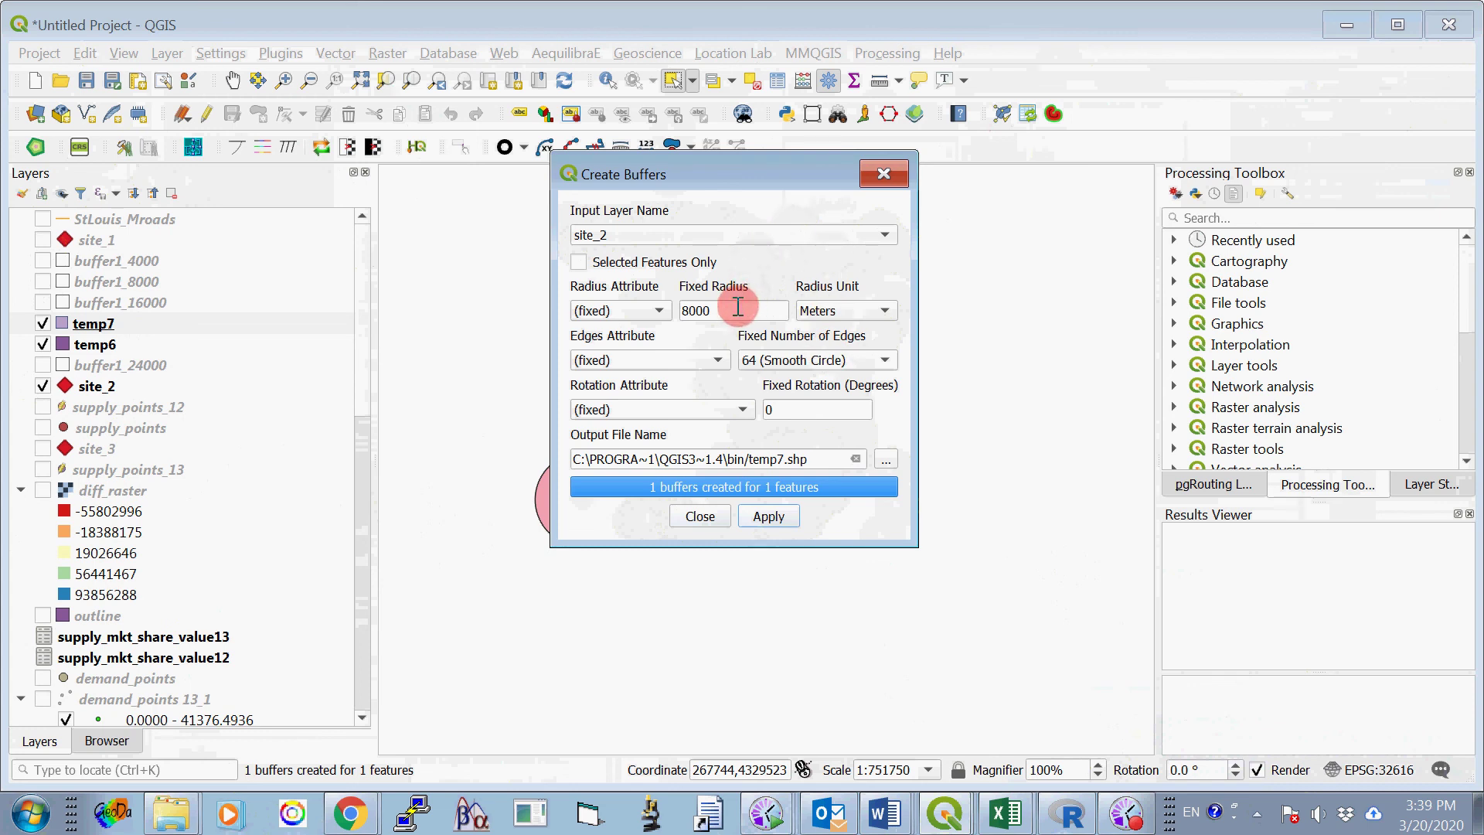
# Create a 16000 meter buffer around site_2 with temp8.shp as the output file.
pyautogui.moveTo(734, 310); pyautogui.dragTo(653, 309)
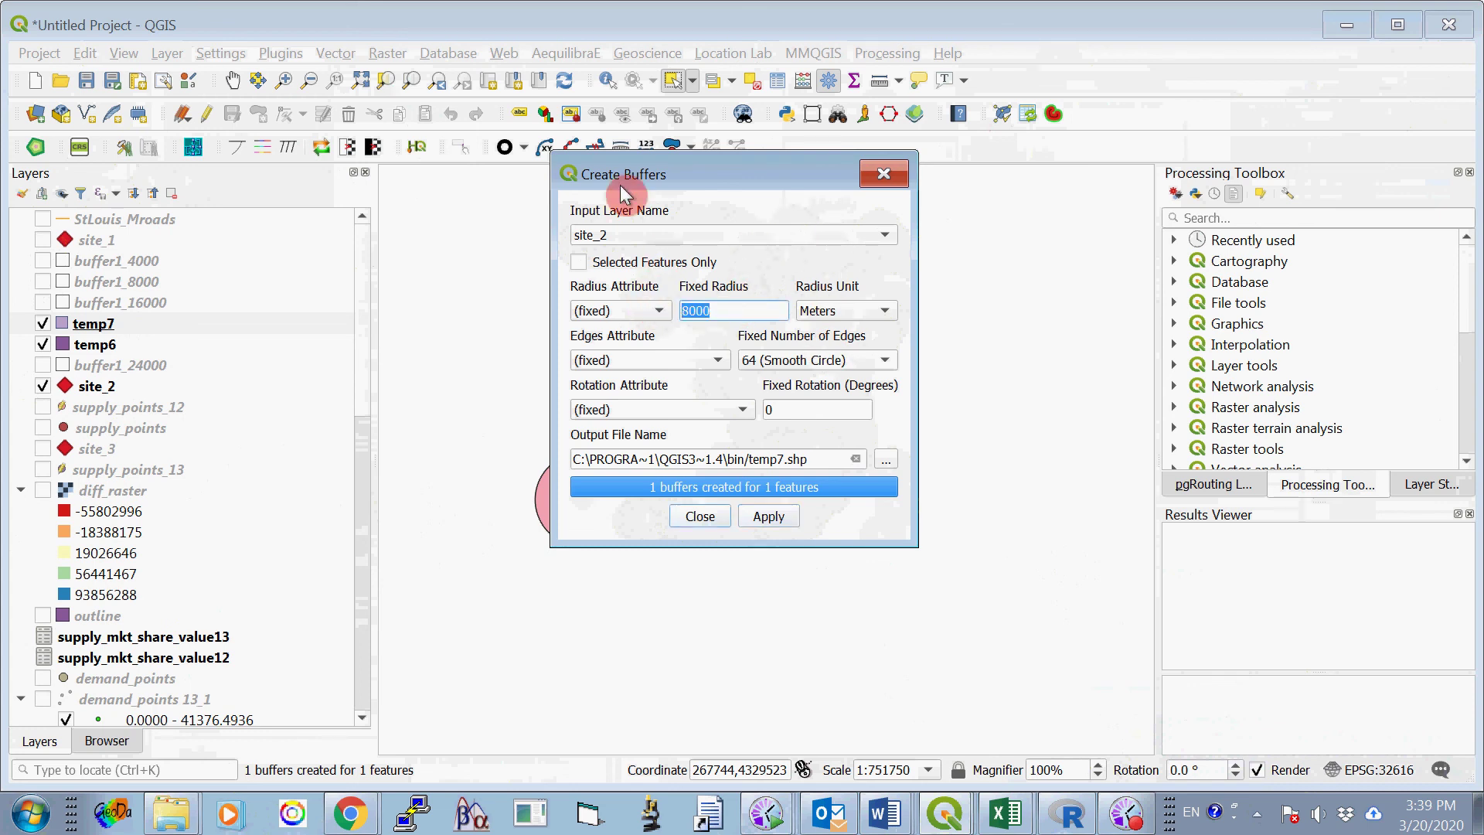
pyautogui.write('16000')
pyautogui.click(788, 458)
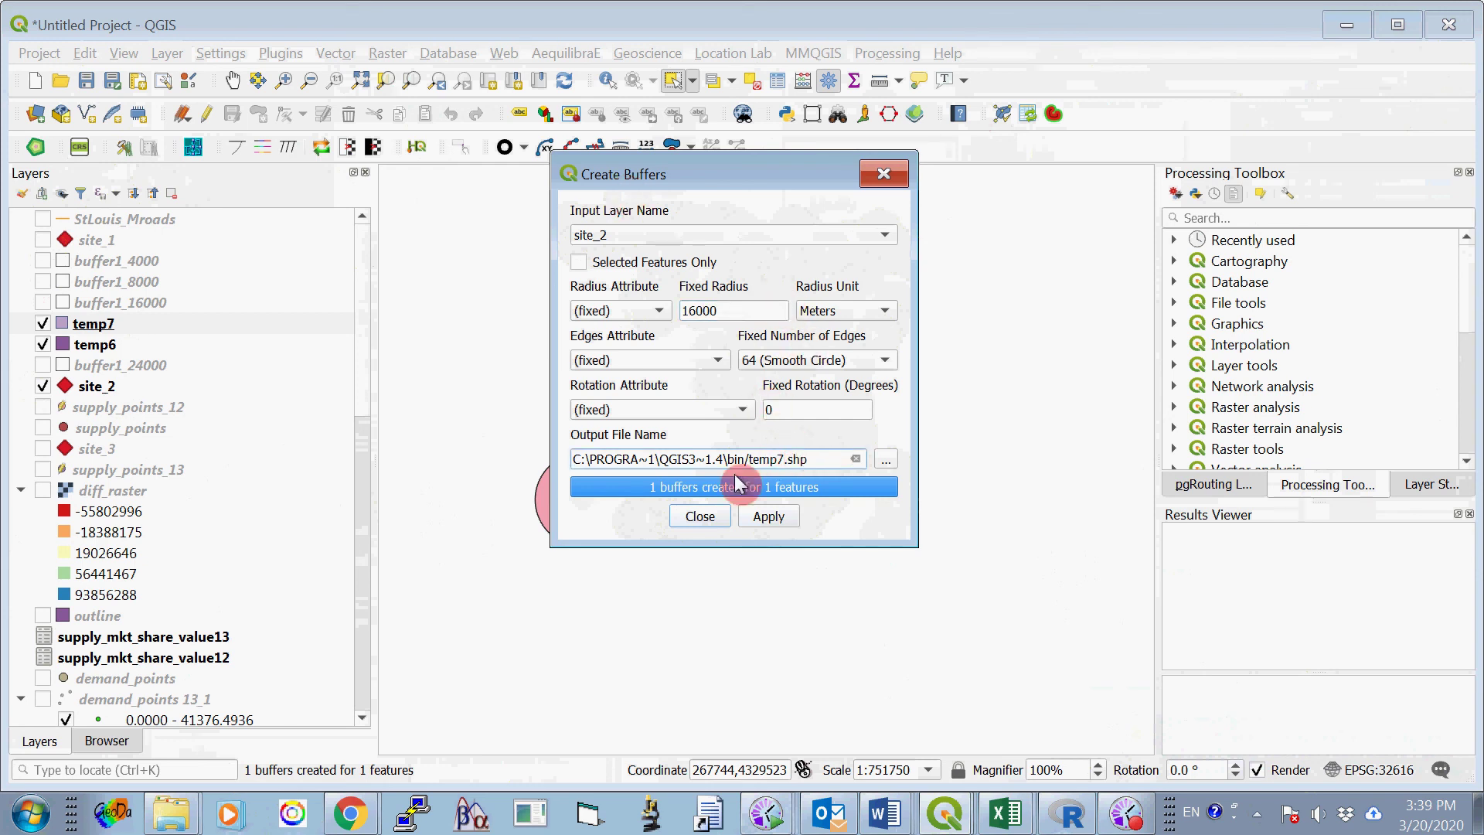
pyautogui.press('BackSpace')
pyautogui.write('8')
pyautogui.click(768, 516)
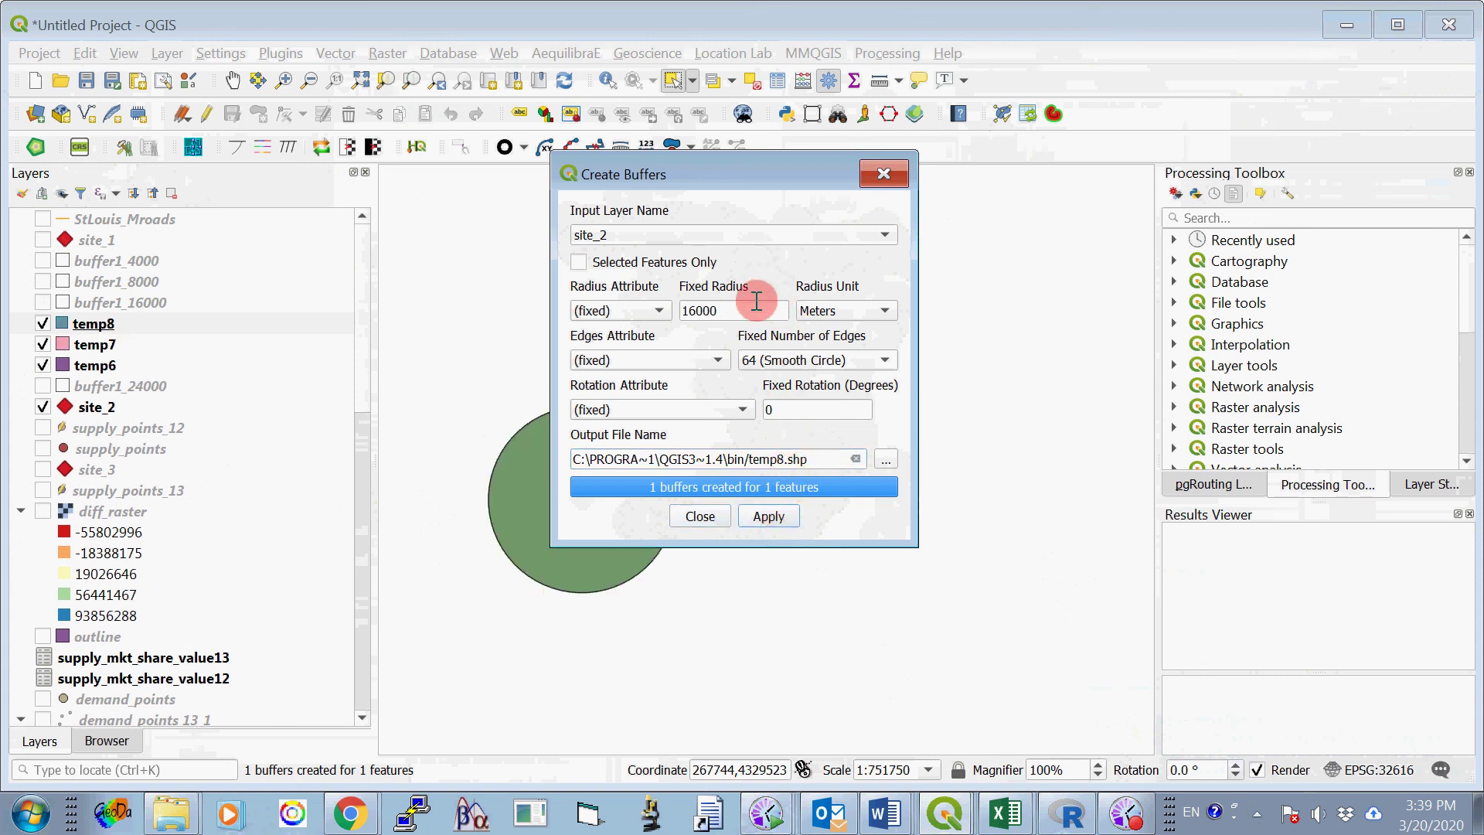
# Create a 24000 meter buffer around site_2 with temp9.shp as the output file, and close the buffer dialog.
pyautogui.moveTo(756, 301); pyautogui.dragTo(635, 300)
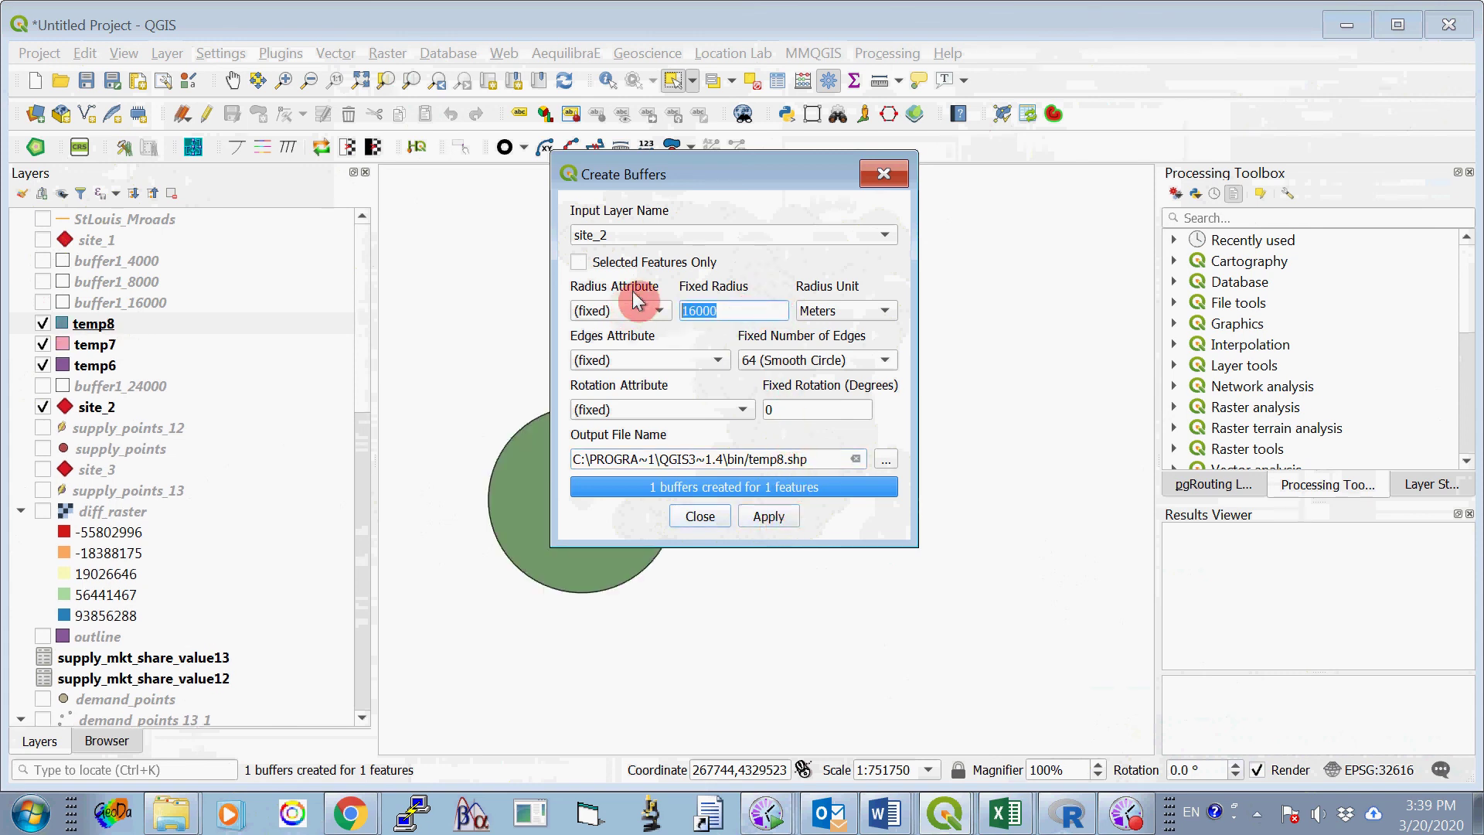
pyautogui.write('24000')
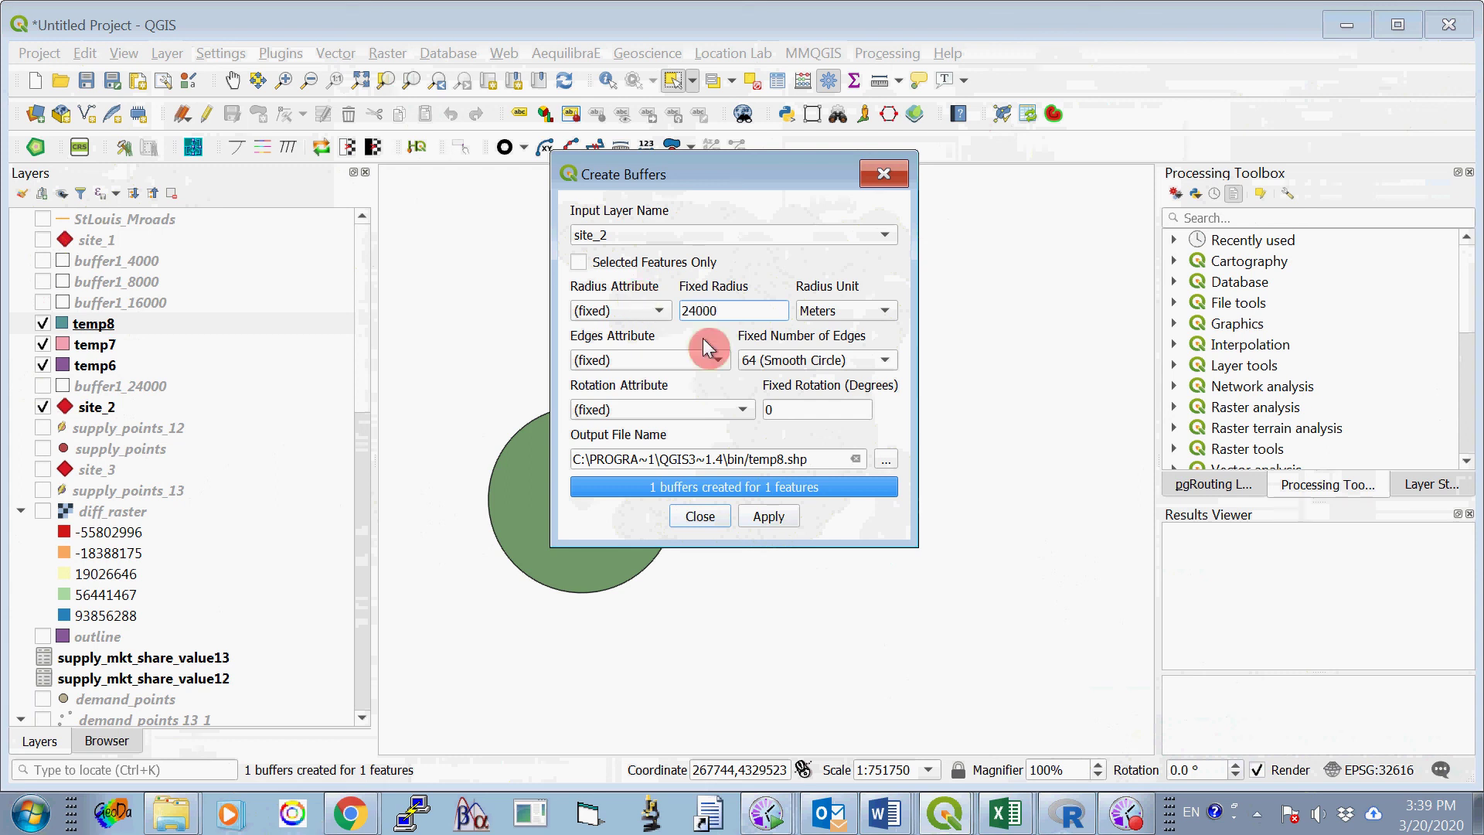
pyautogui.click(777, 456)
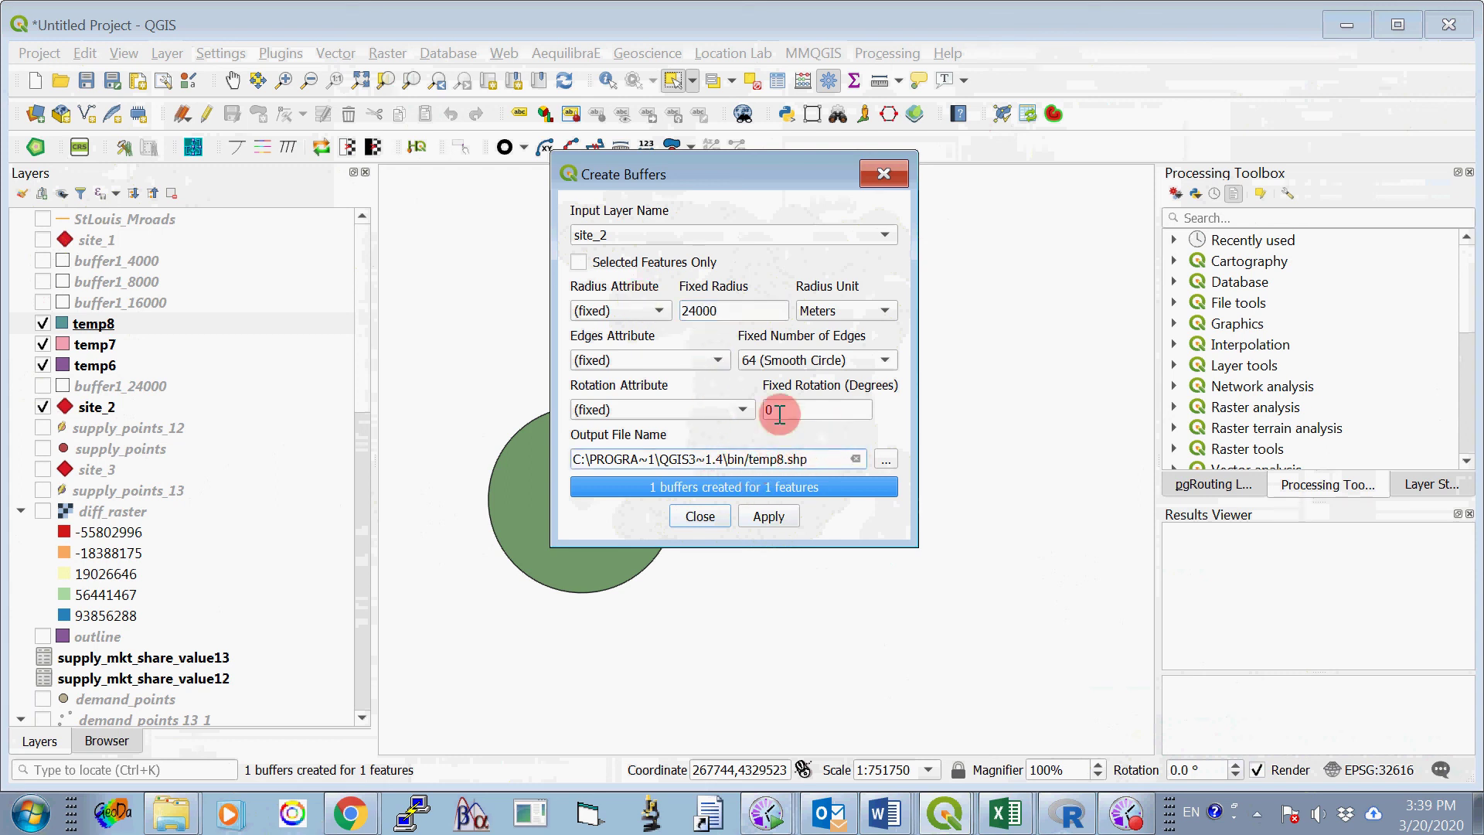
pyautogui.click(768, 515)
pyautogui.click(894, 179)
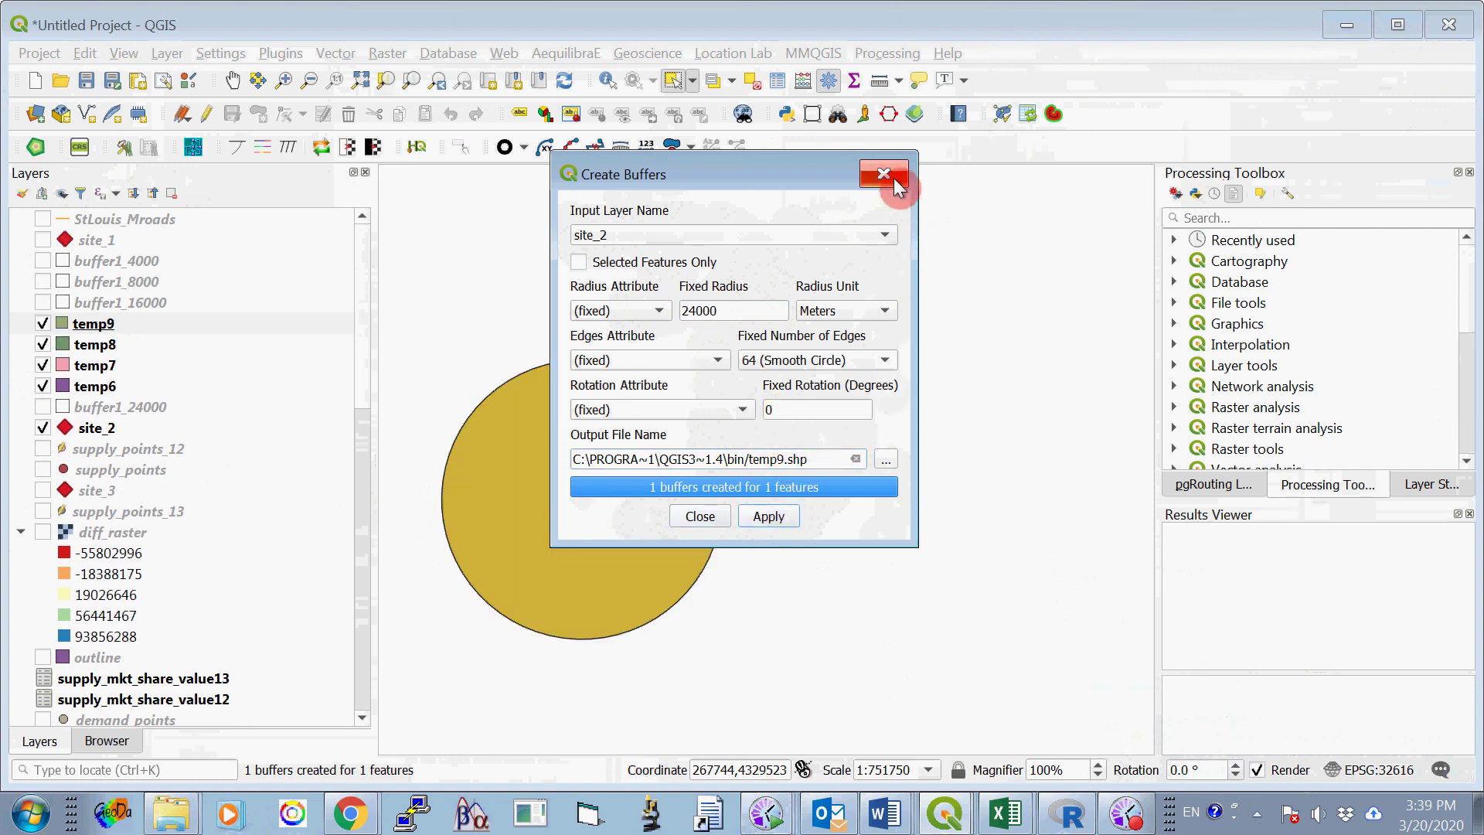
# Rename the temp6 layer as buffer2_4000.
pyautogui.click(304, 331)
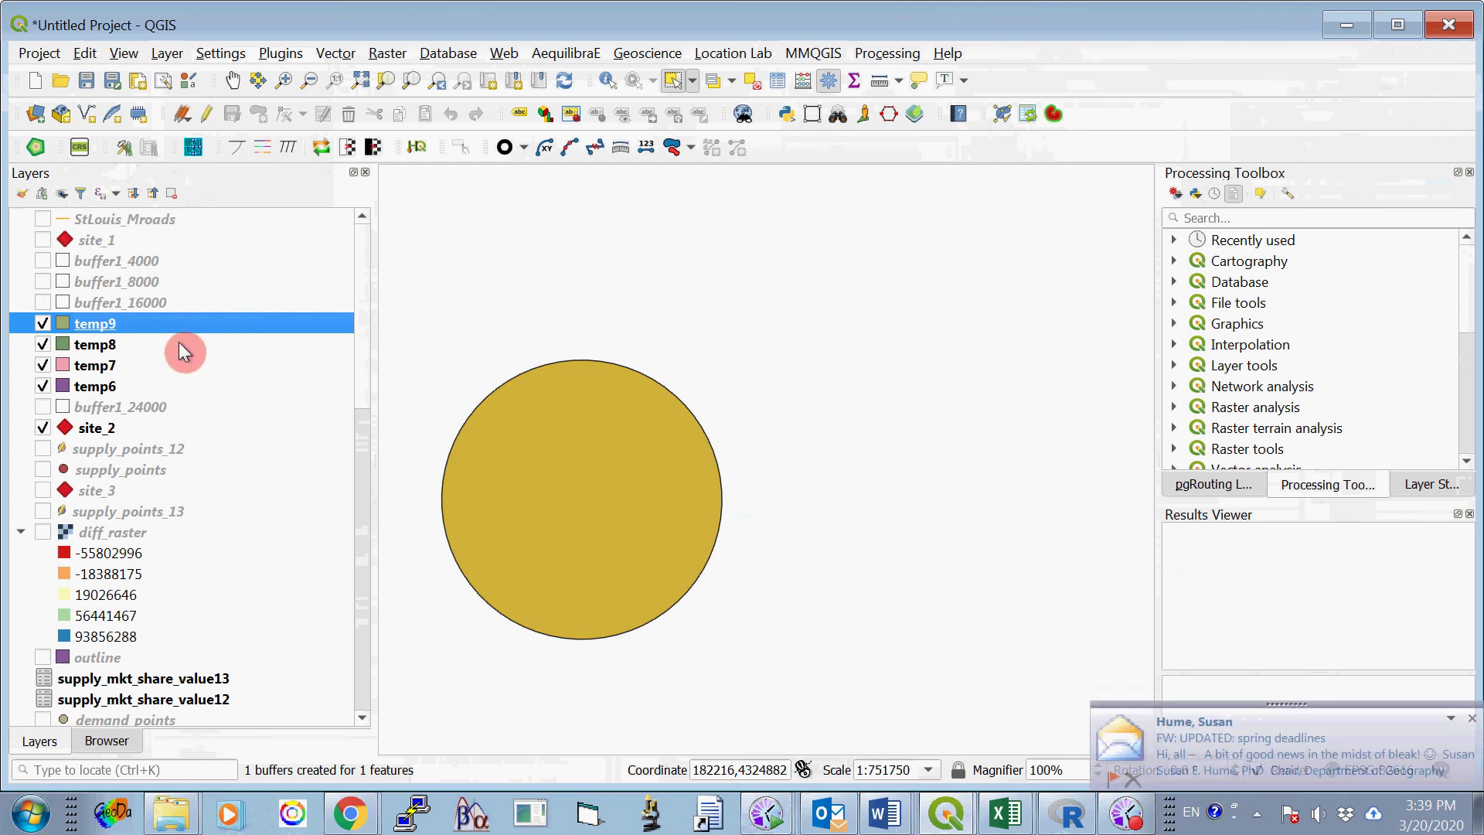
pyautogui.moveTo(100, 388)
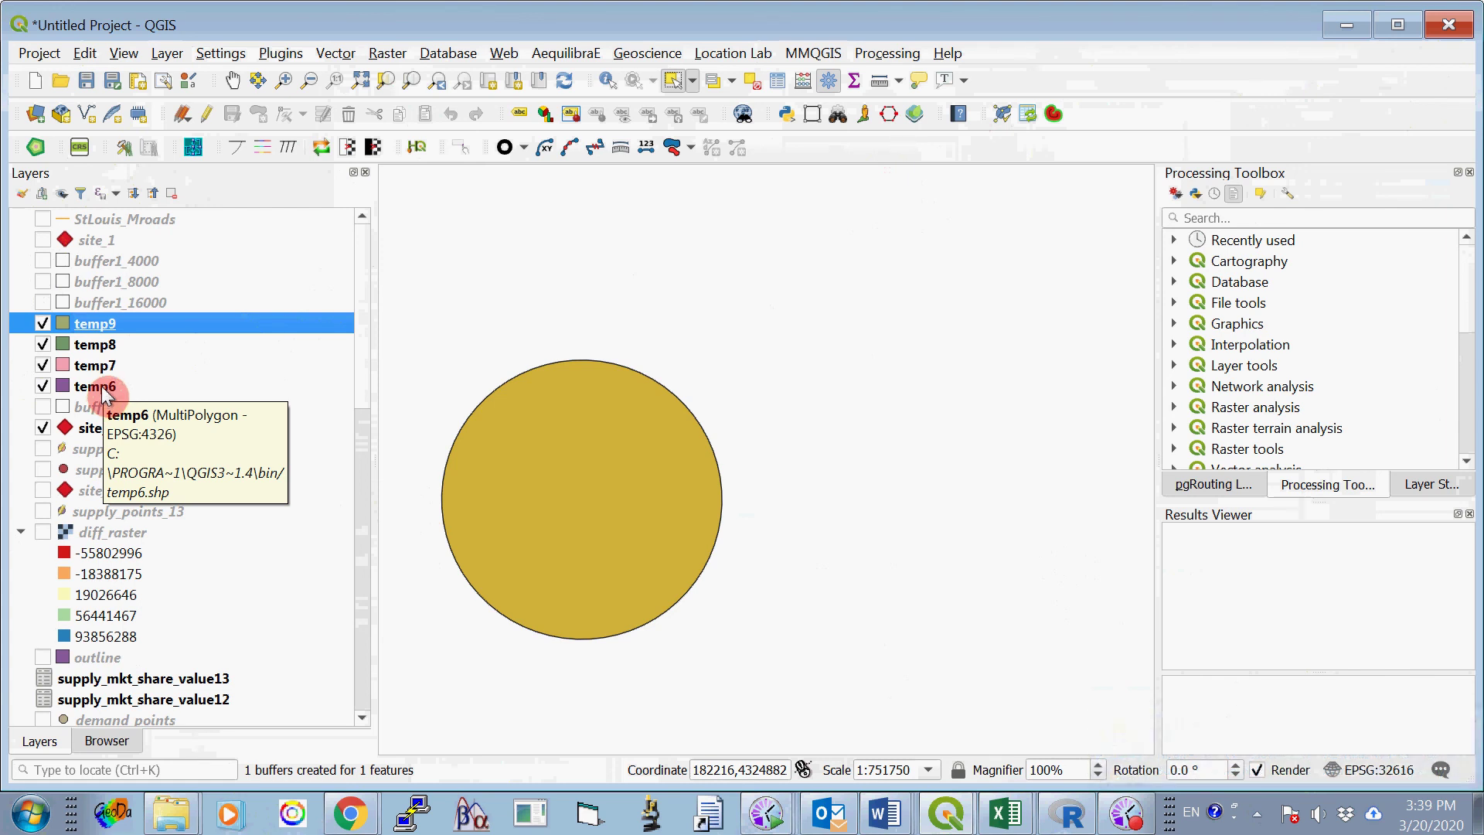
pyautogui.click(104, 388)
pyautogui.rightClick(104, 386)
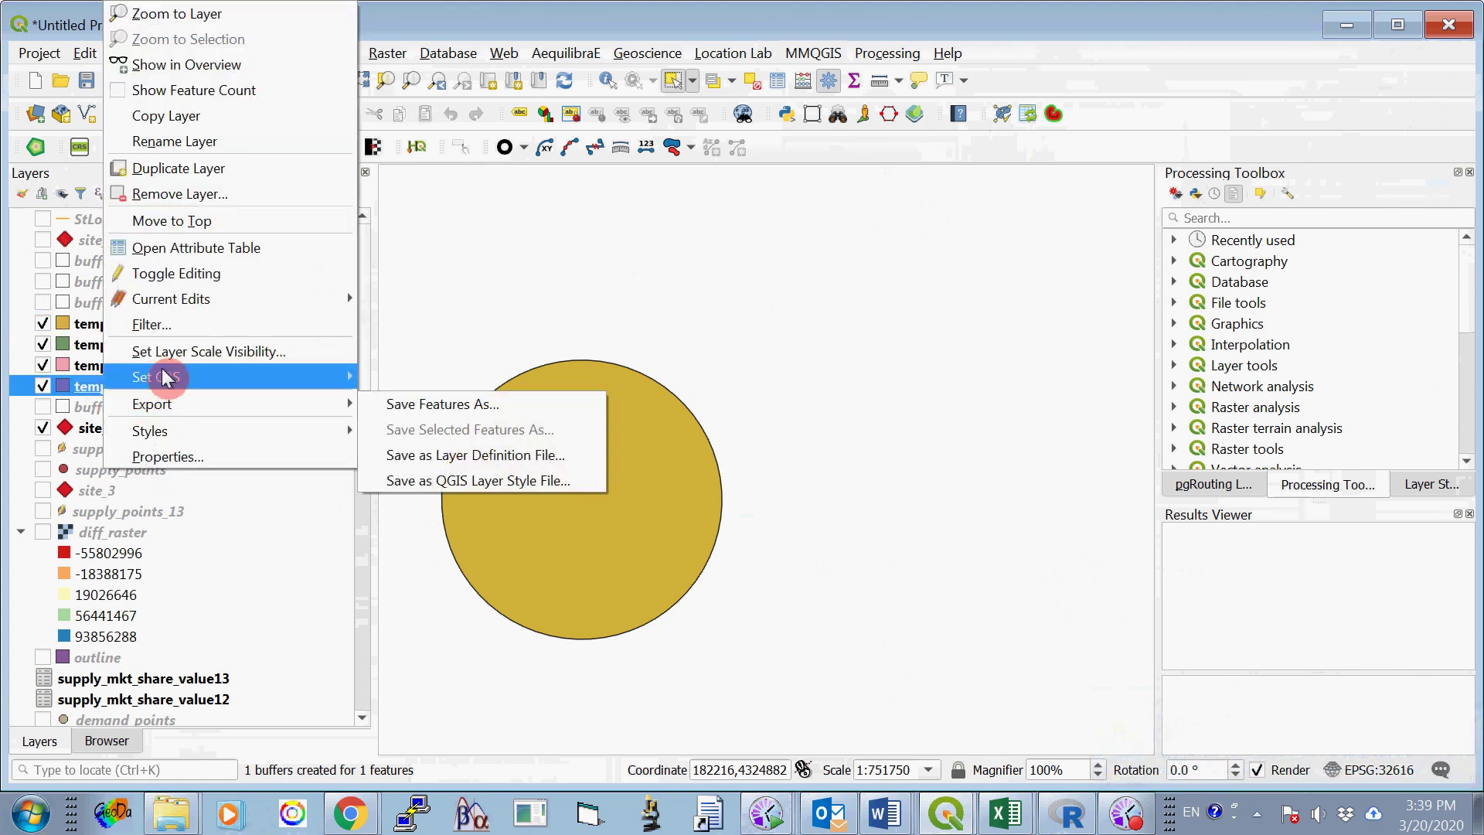
pyautogui.click(221, 143)
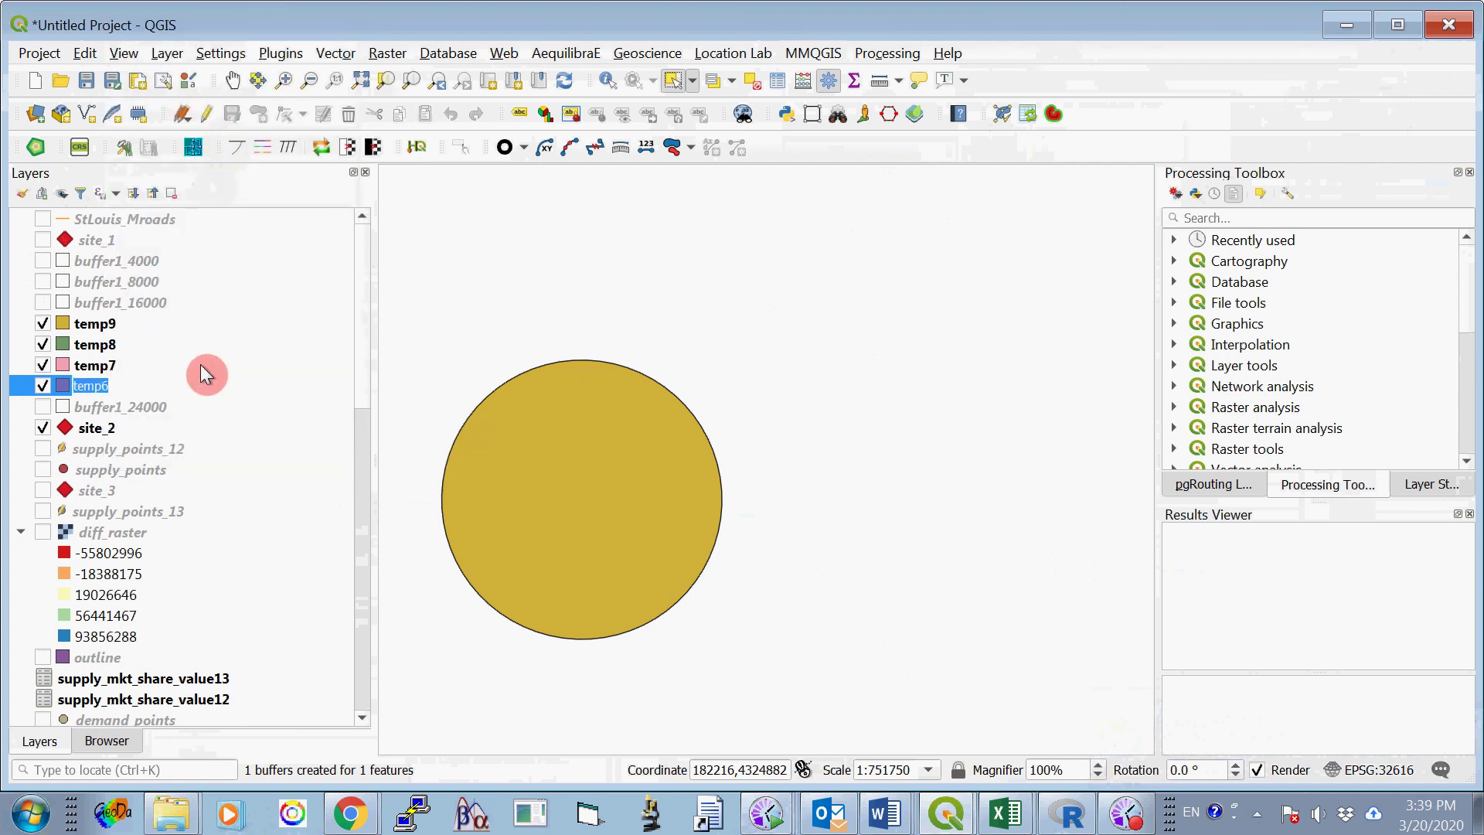
pyautogui.write('buffe')
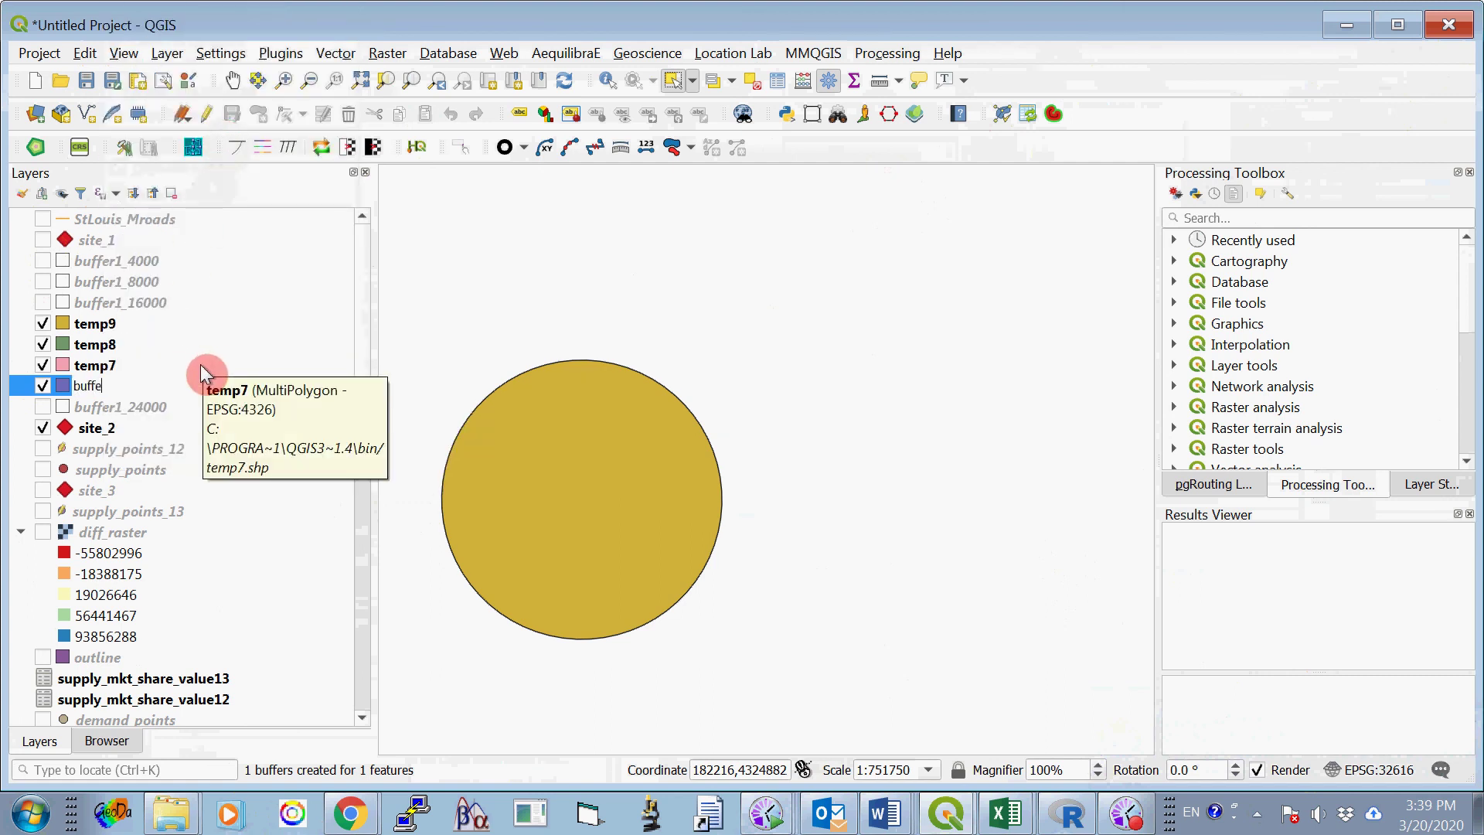
pyautogui.write('r2_')
pyautogui.write('4000')
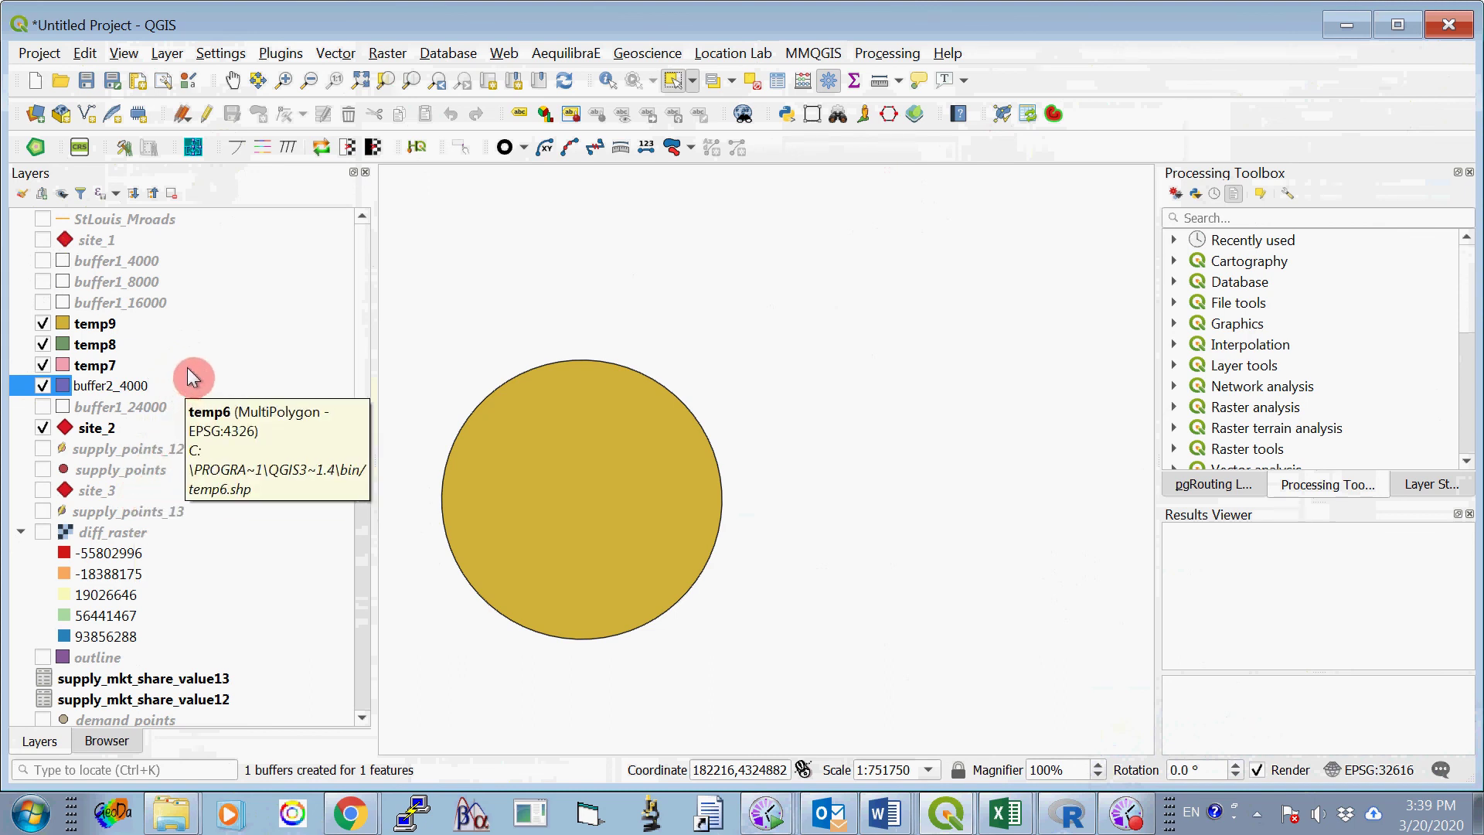
# Rename the temp7 layer as buffer2_8000.
pyautogui.click(114, 369)
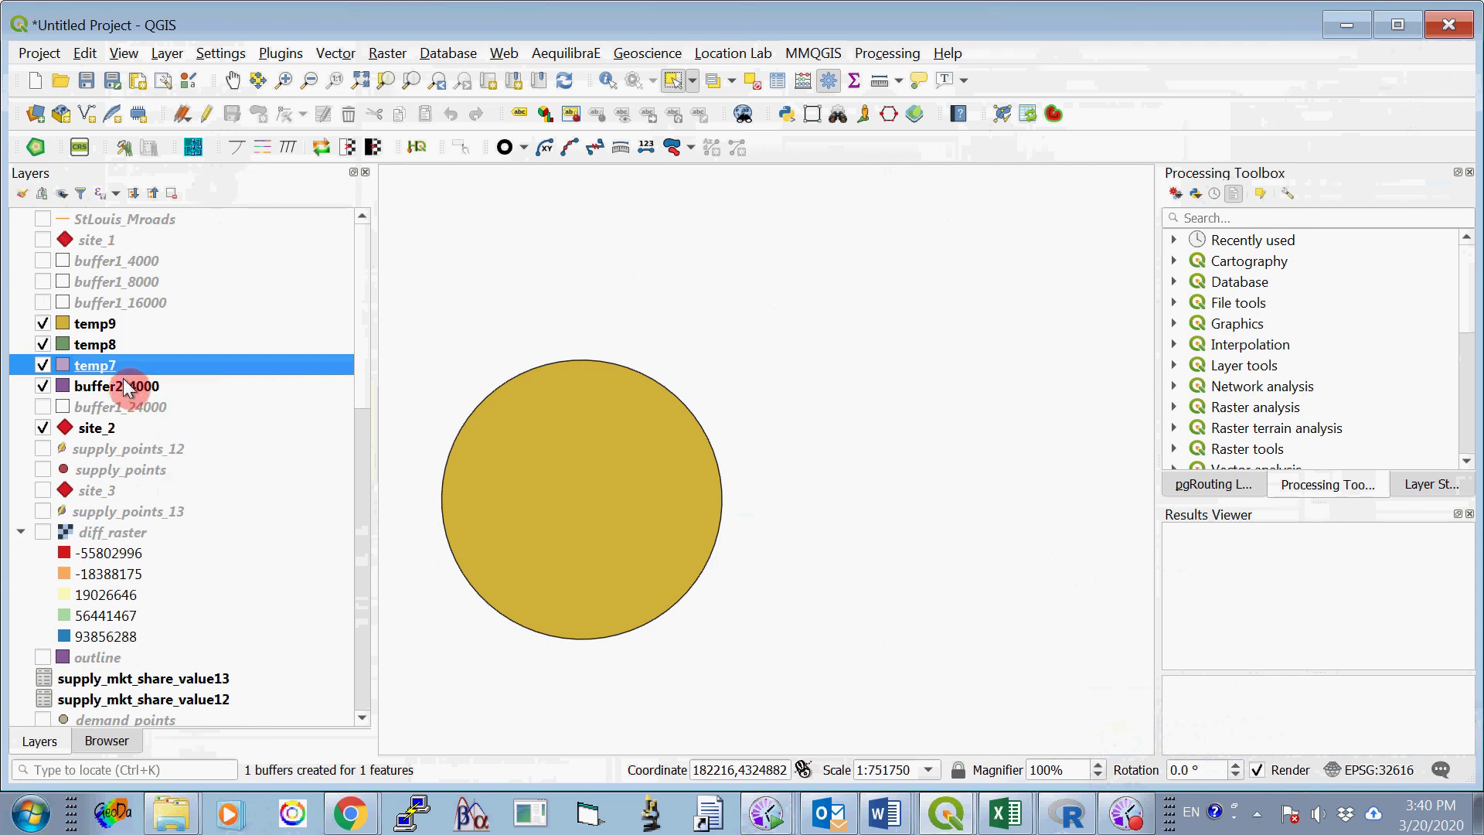
pyautogui.rightClick(127, 371)
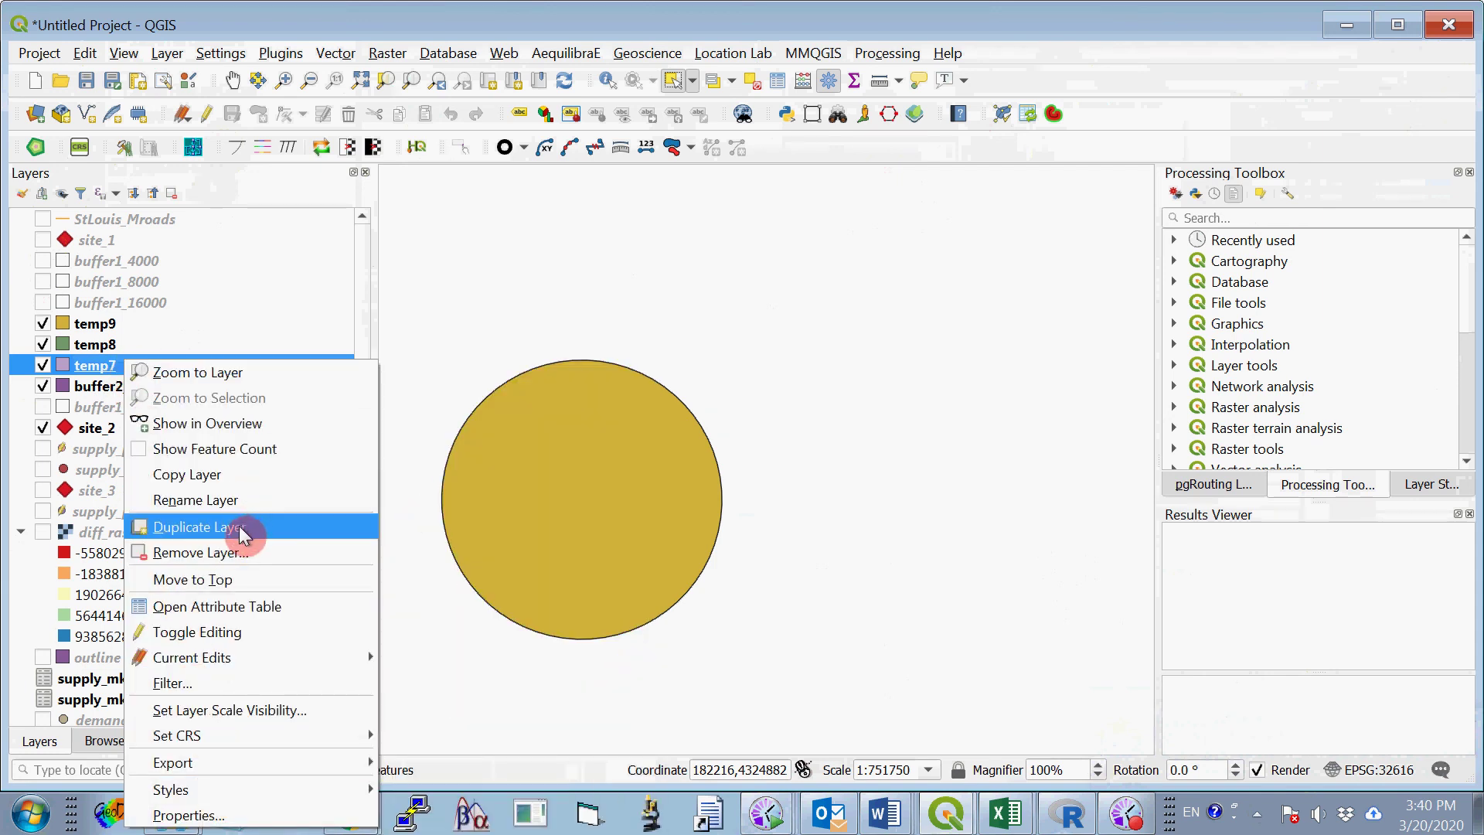
pyautogui.click(232, 499)
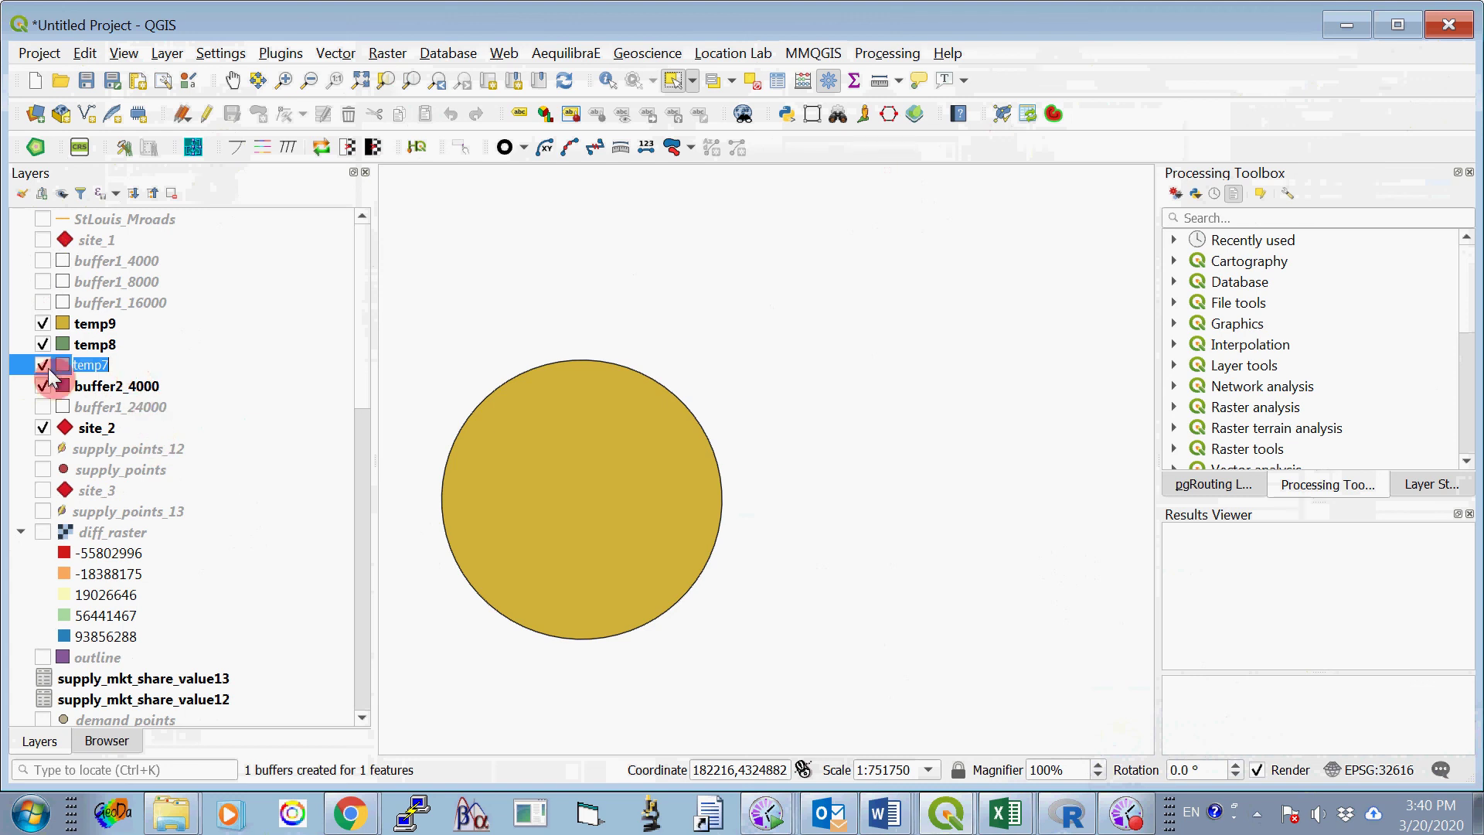
pyautogui.write('buffer')
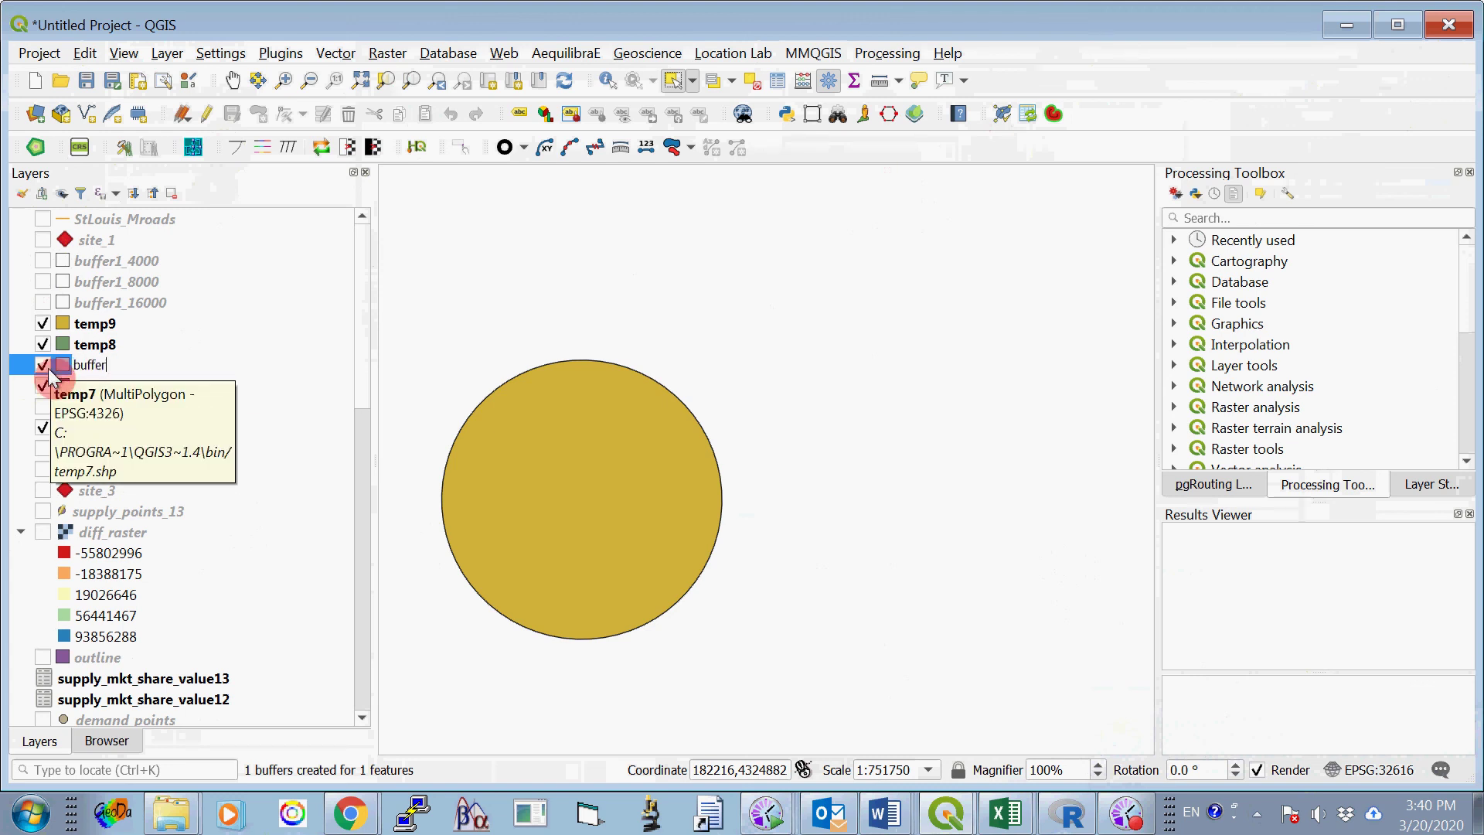
pyautogui.write('2_8000')
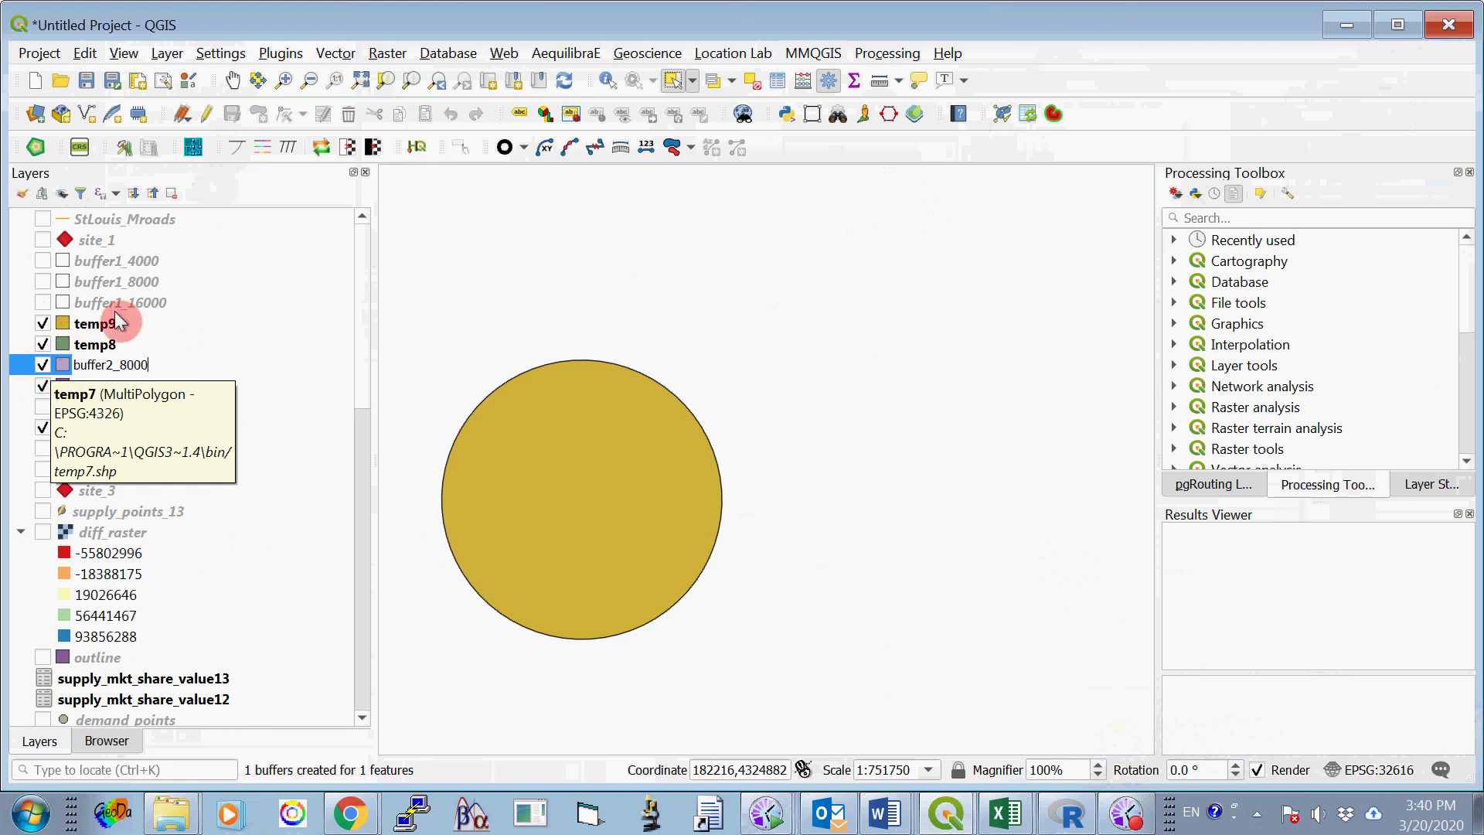
# Rename the temp8 layer as buffer2_16000.
pyautogui.click(103, 345)
pyautogui.rightClick(102, 347)
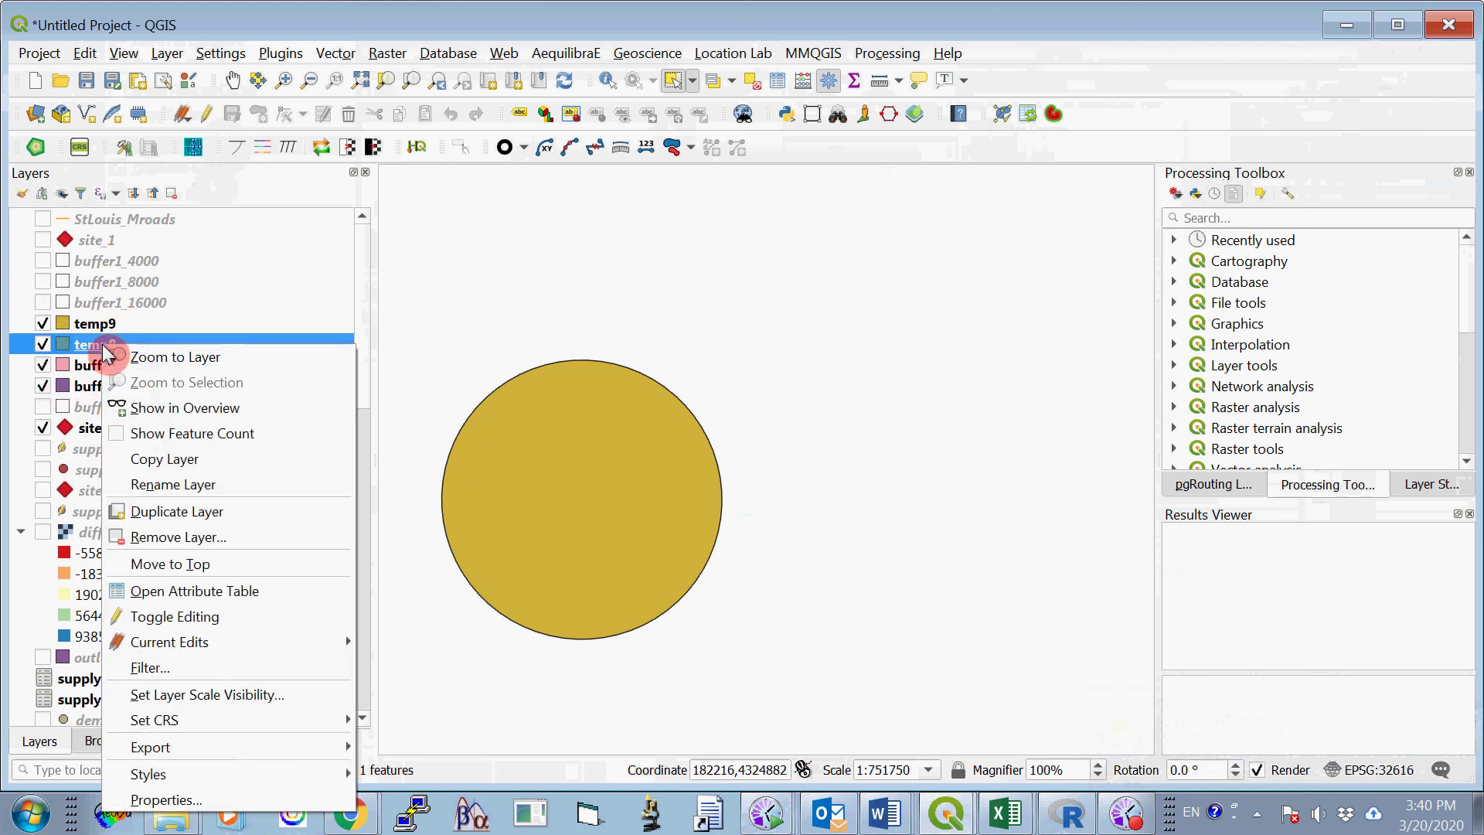
pyautogui.click(239, 486)
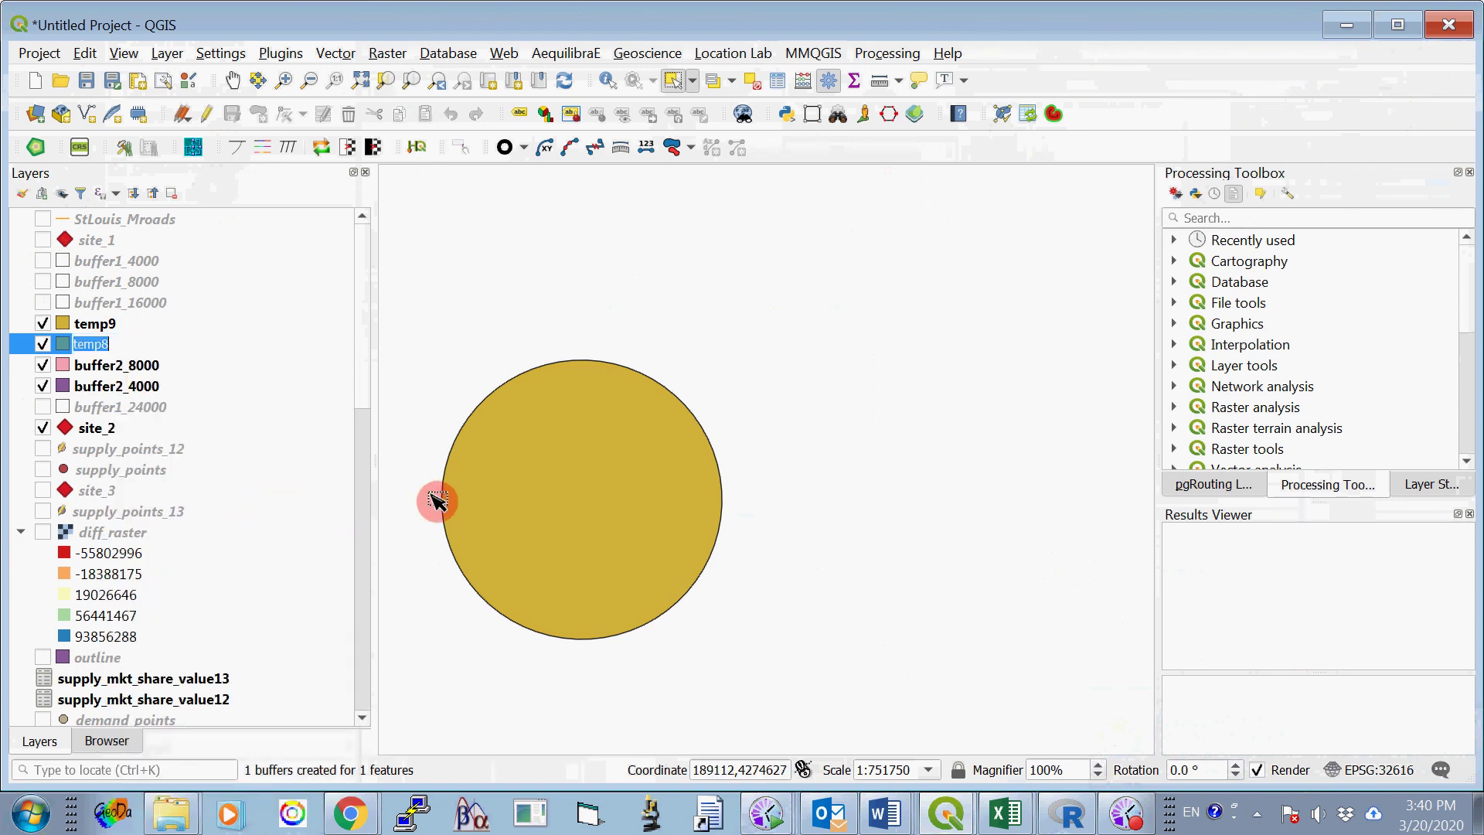
pyautogui.write('buffer2_16000')
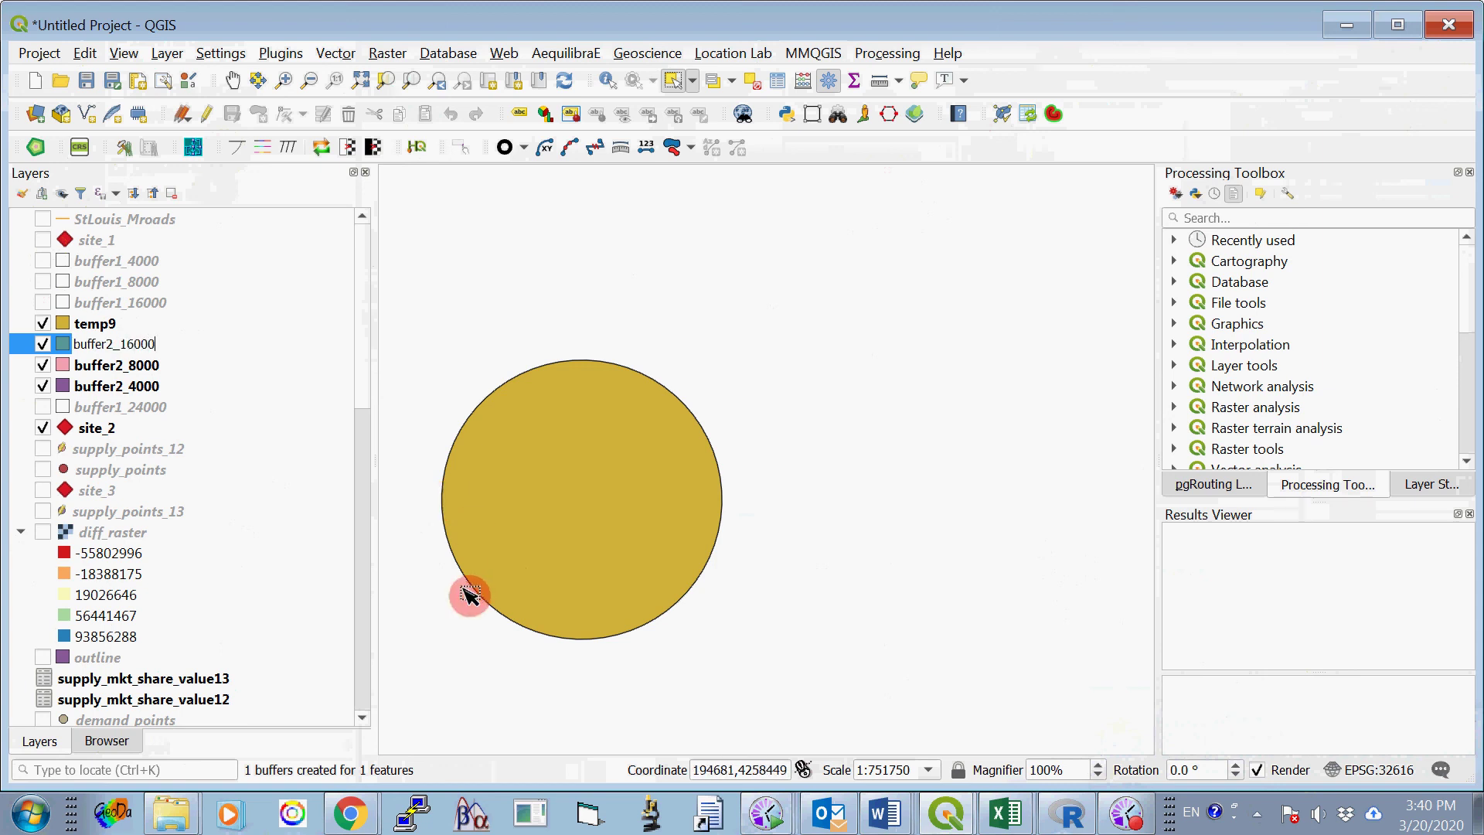
# Rename the temp9 layer as buffer2_24000.
pyautogui.click(178, 324)
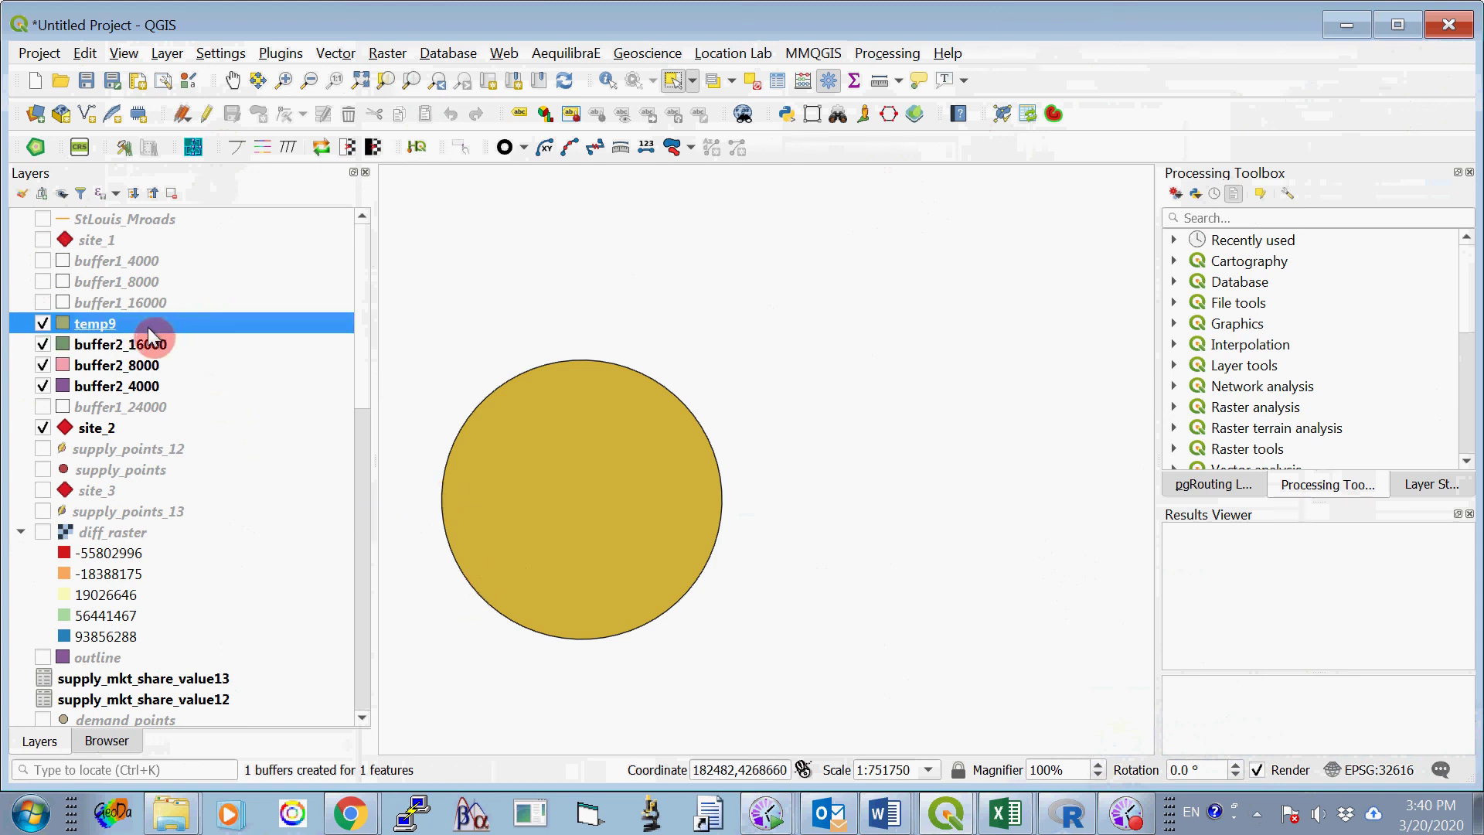
pyautogui.rightClick(147, 327)
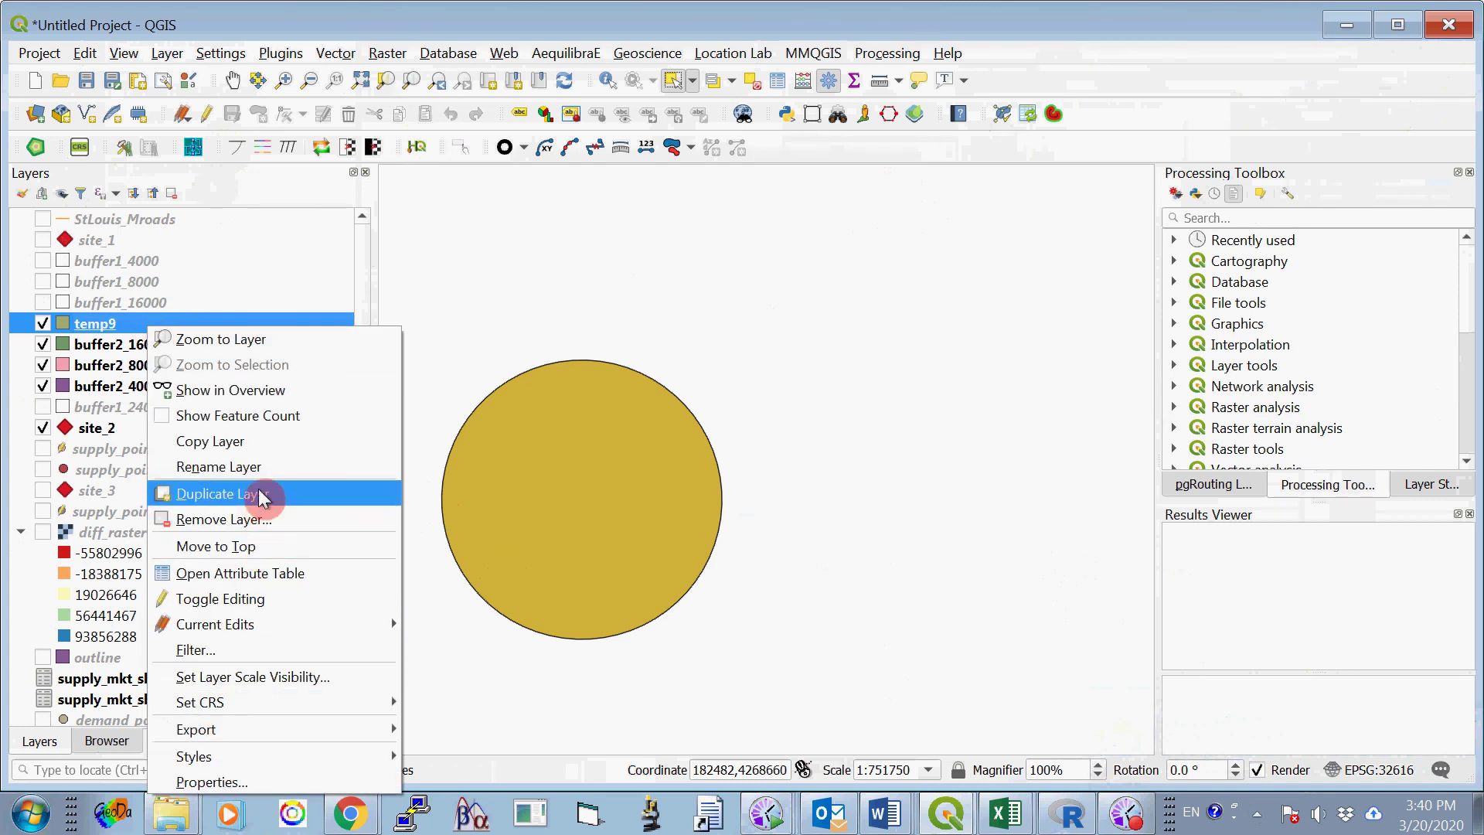
pyautogui.click(255, 466)
pyautogui.write('buffer2')
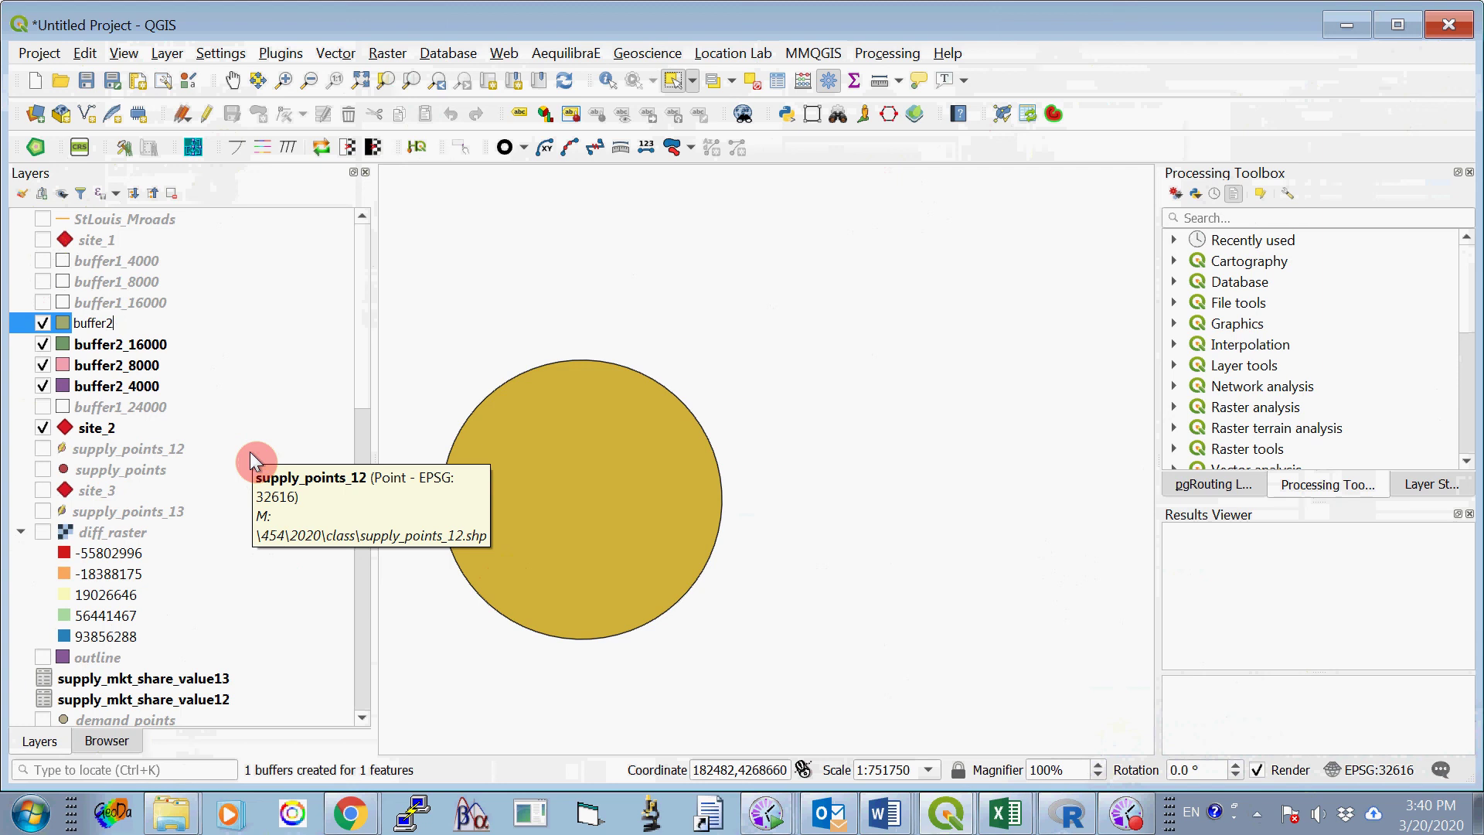
pyautogui.write('_24000')
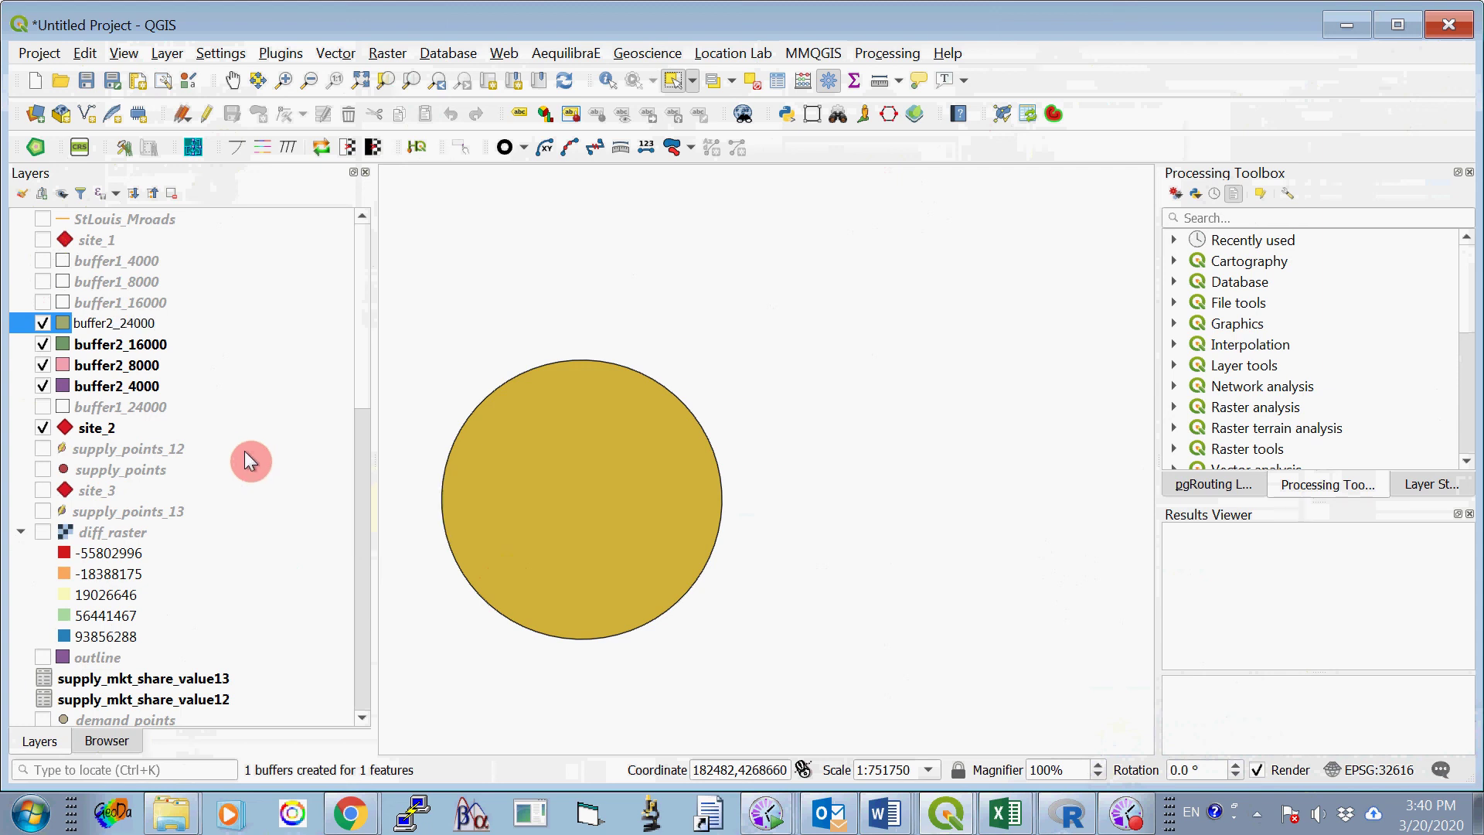
pyautogui.click(233, 308)
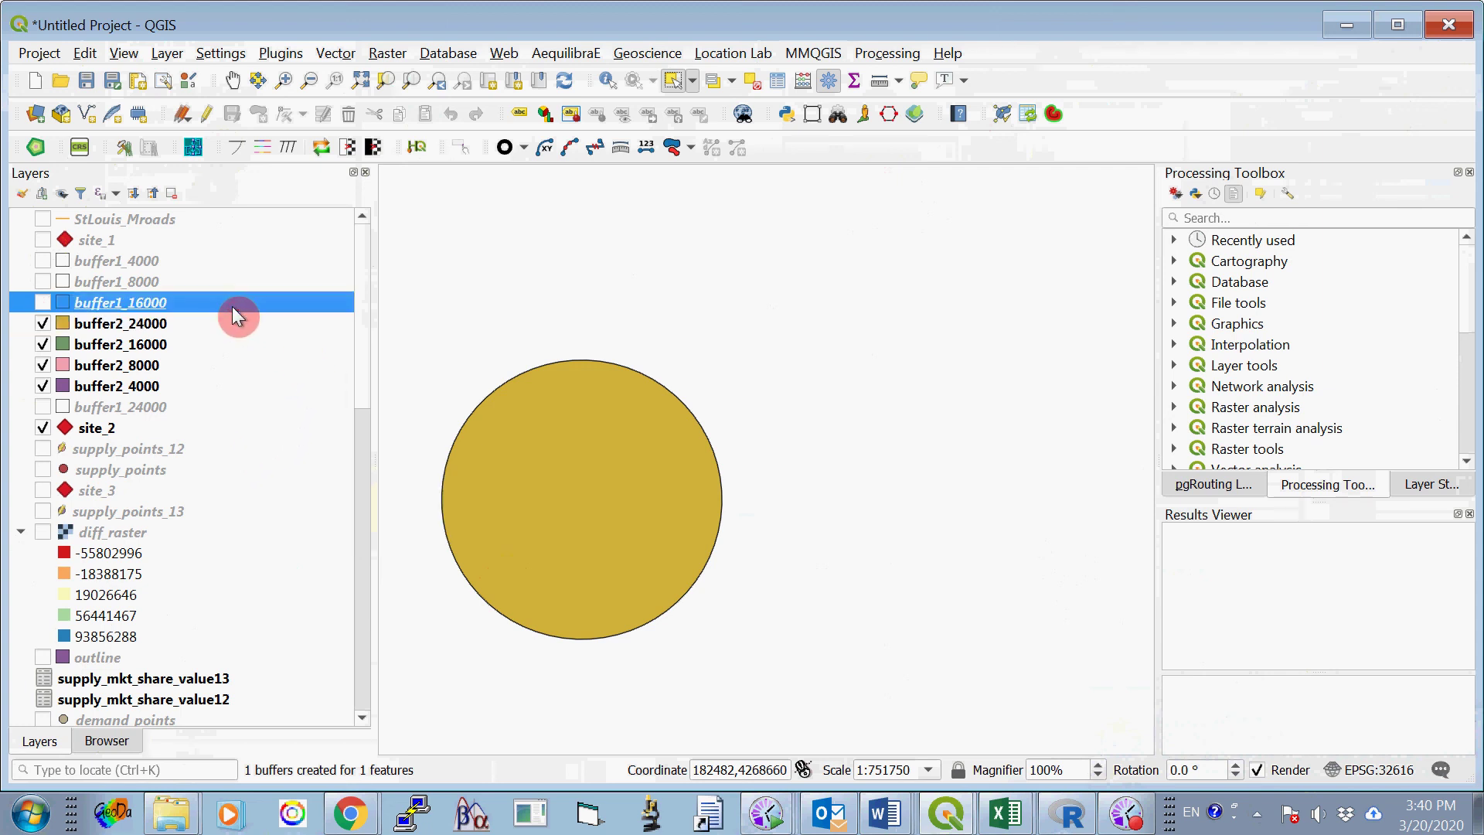